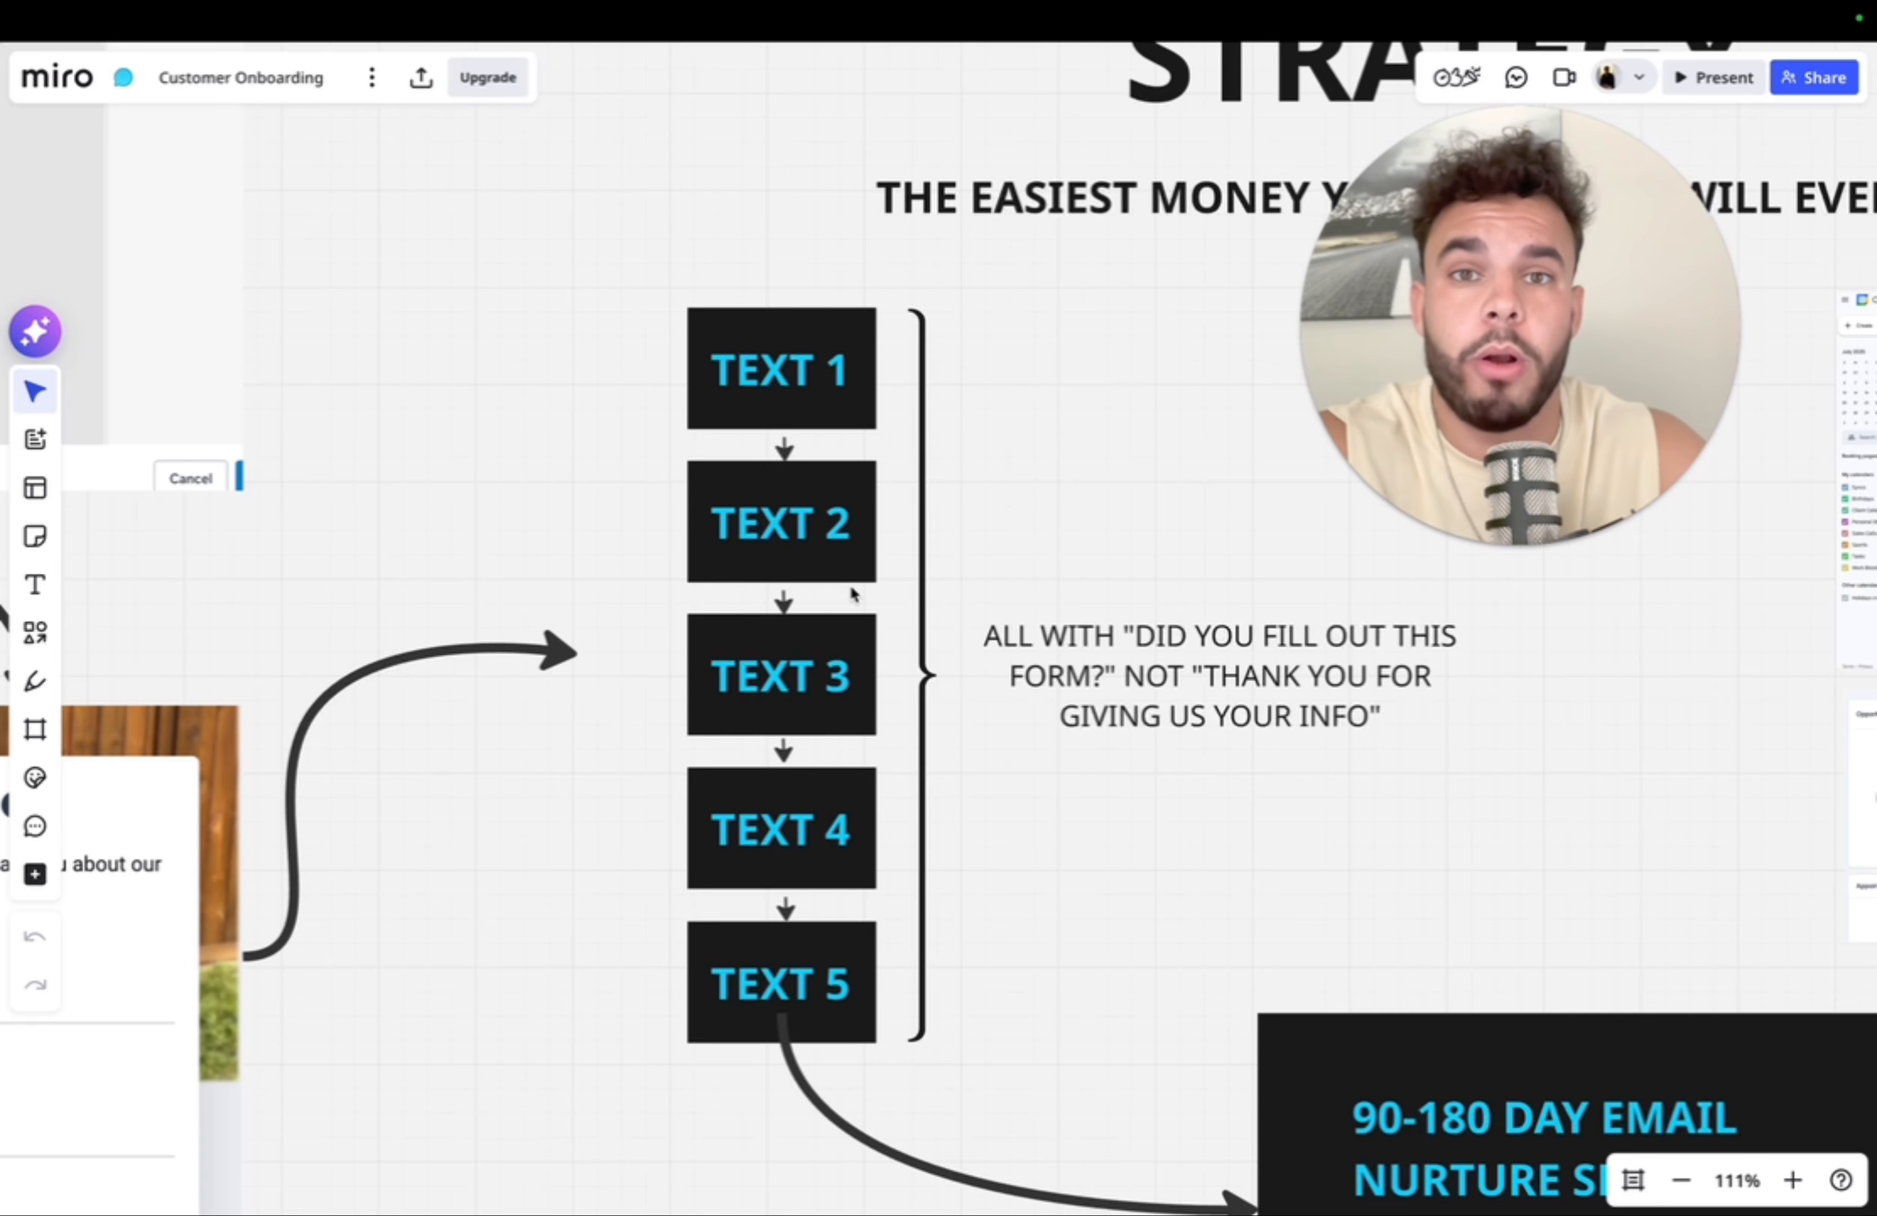
- Scroll through the Miro strategy board before bringing up the HighLevel CRM dashboard
scroll(852, 593, "down", 1)
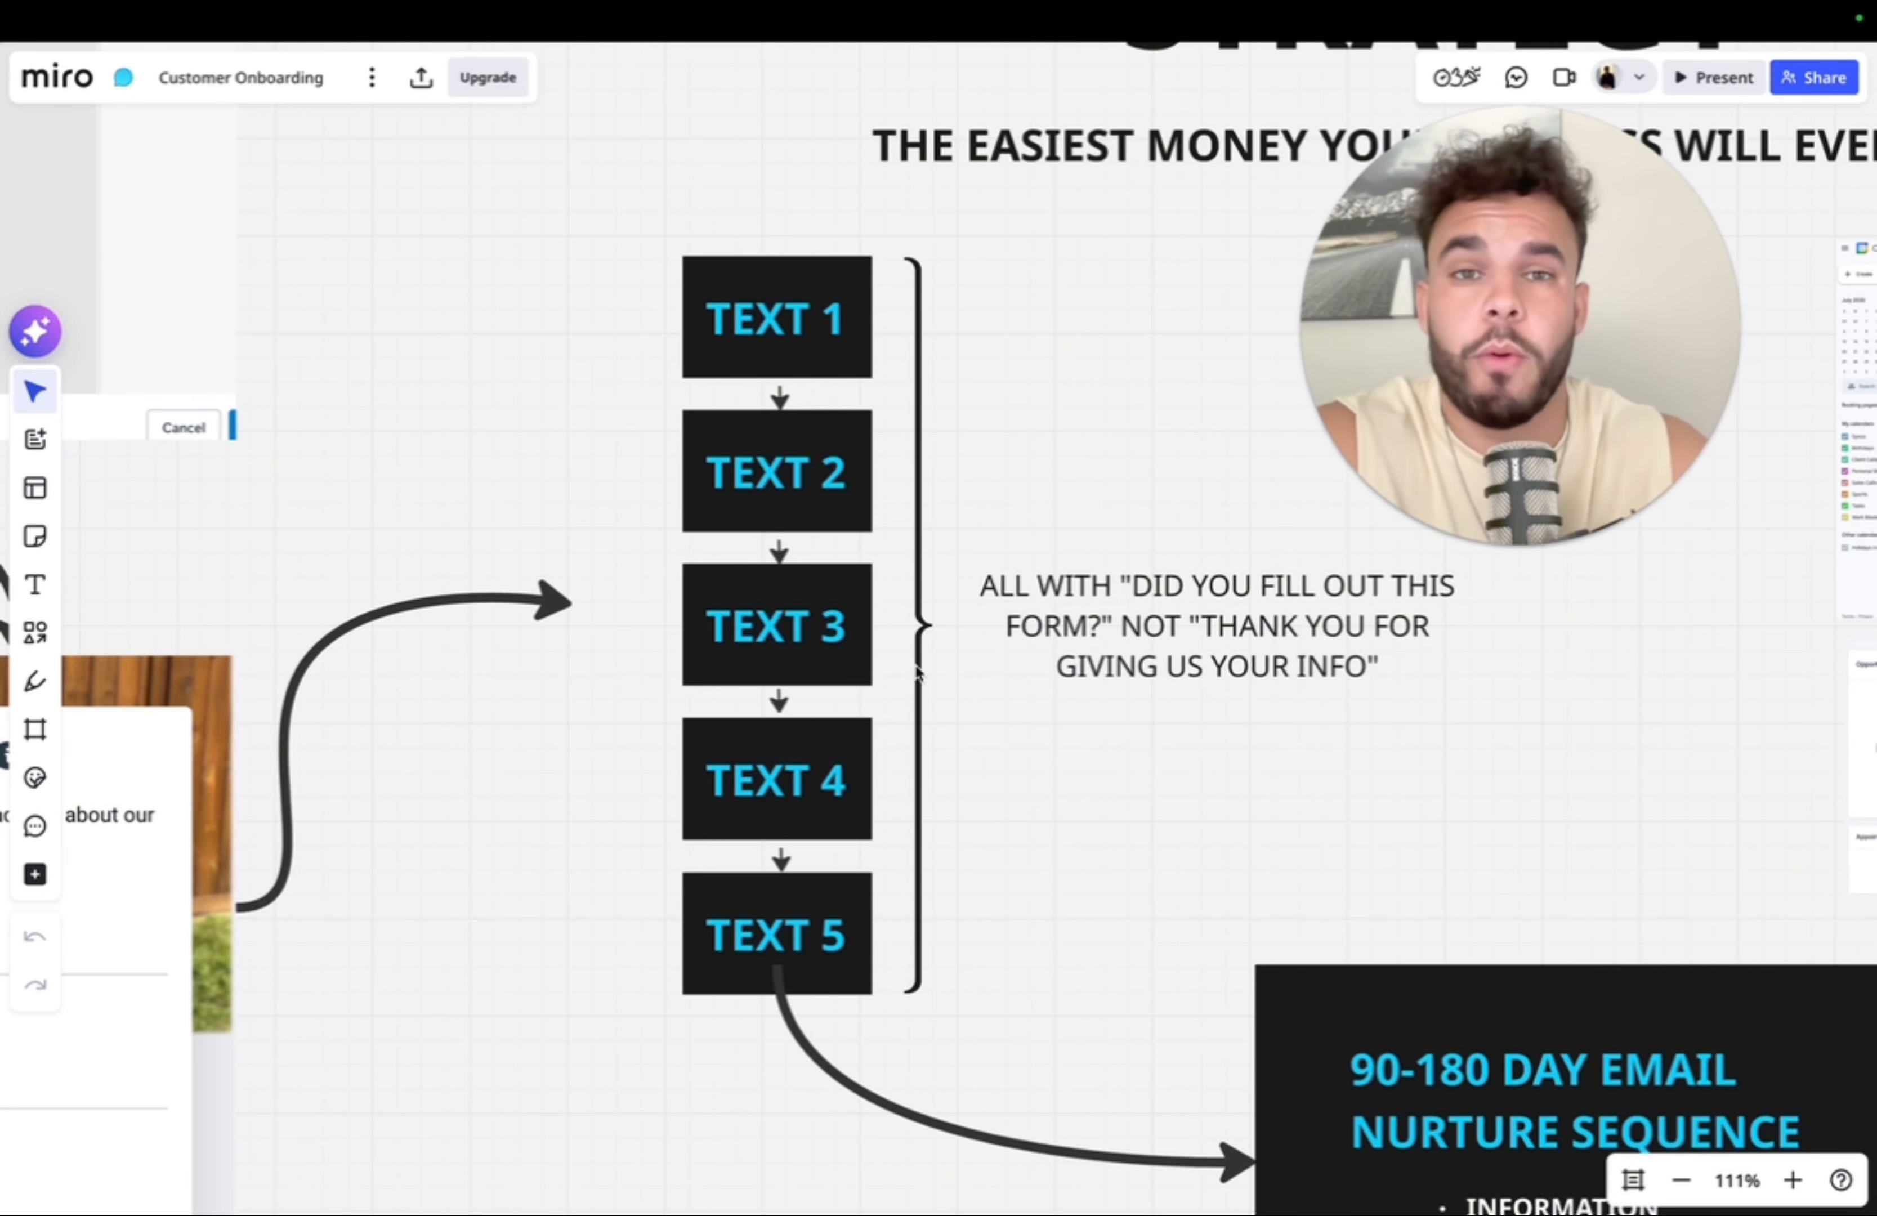
scroll(876, 616, "up", 2)
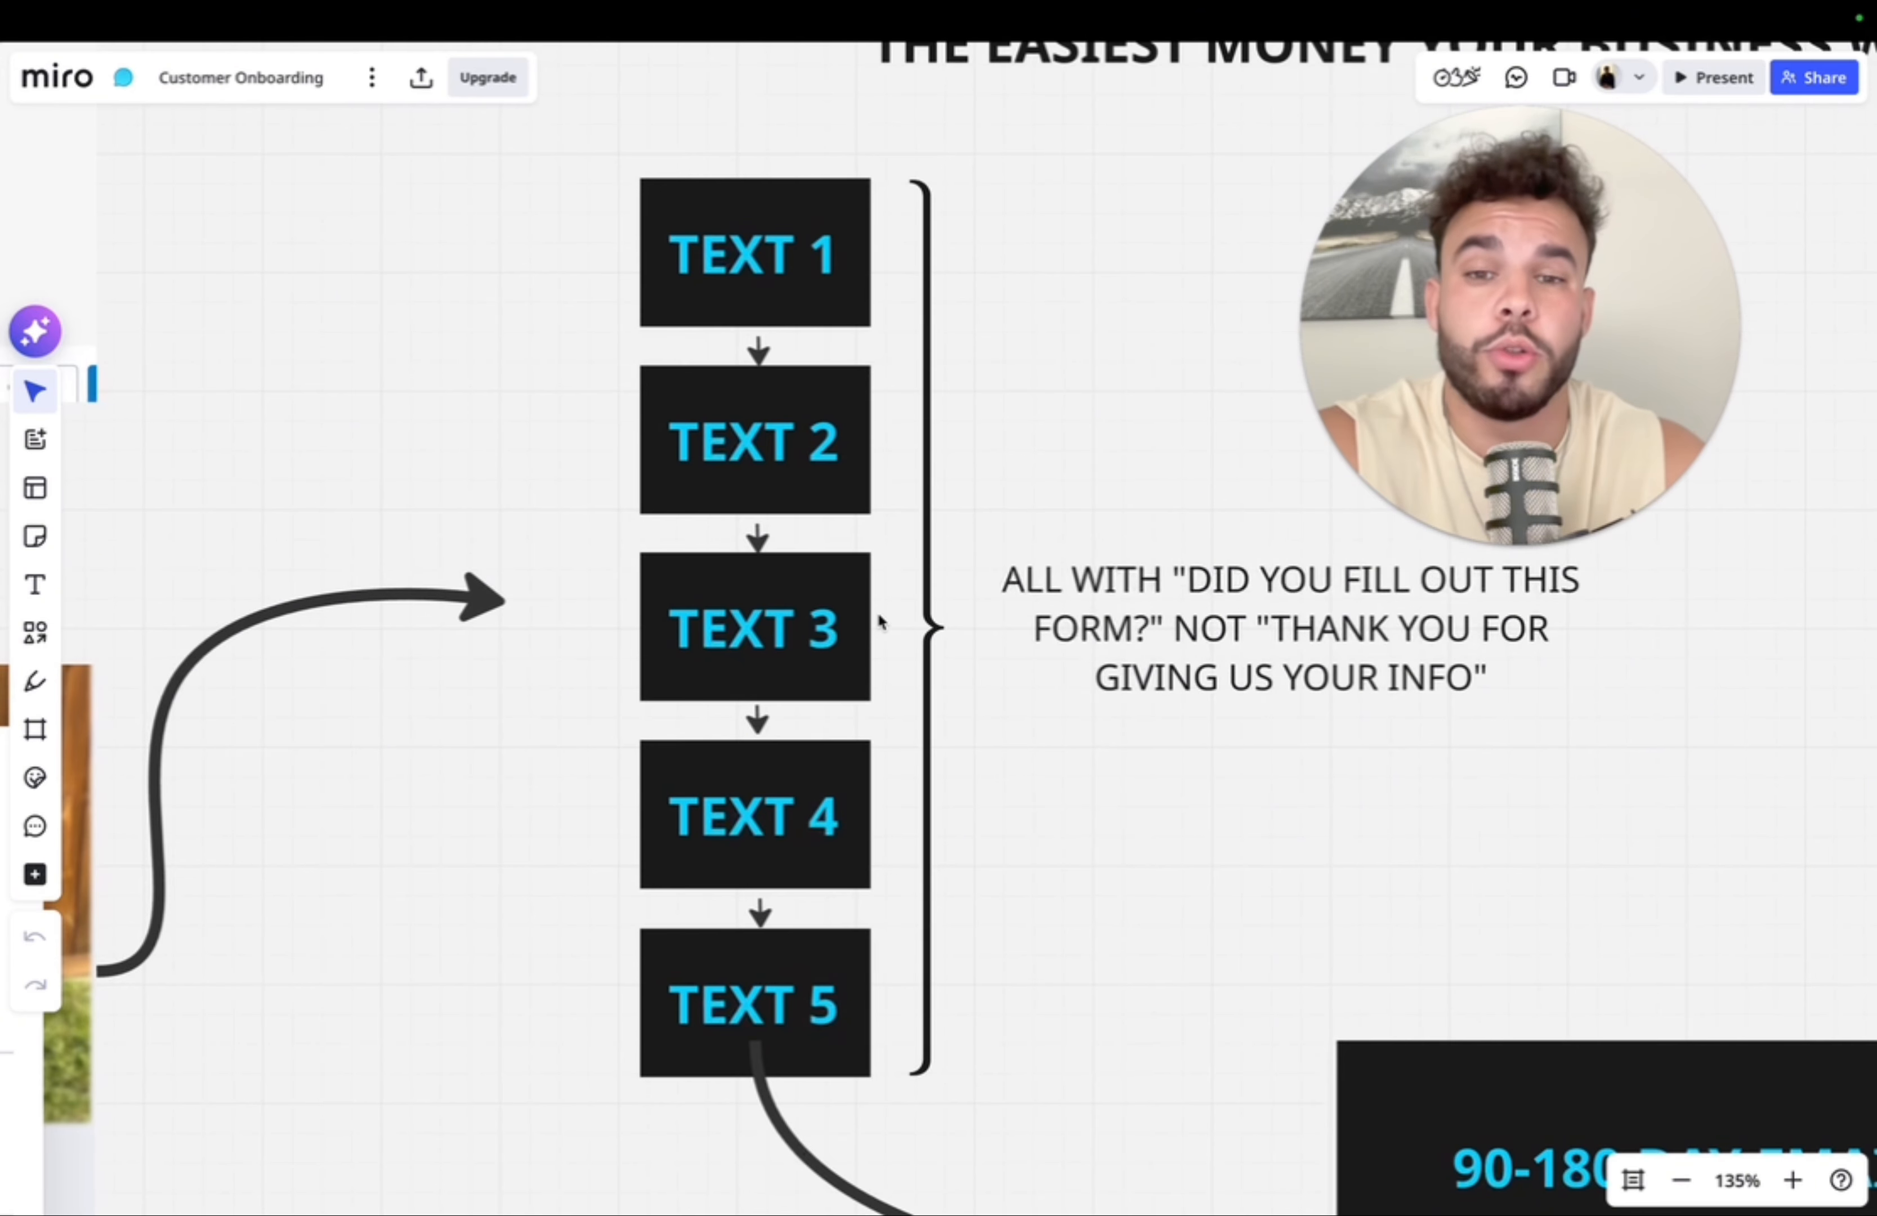
scroll(877, 612, "down", 1)
scroll(876, 612, "down", 2)
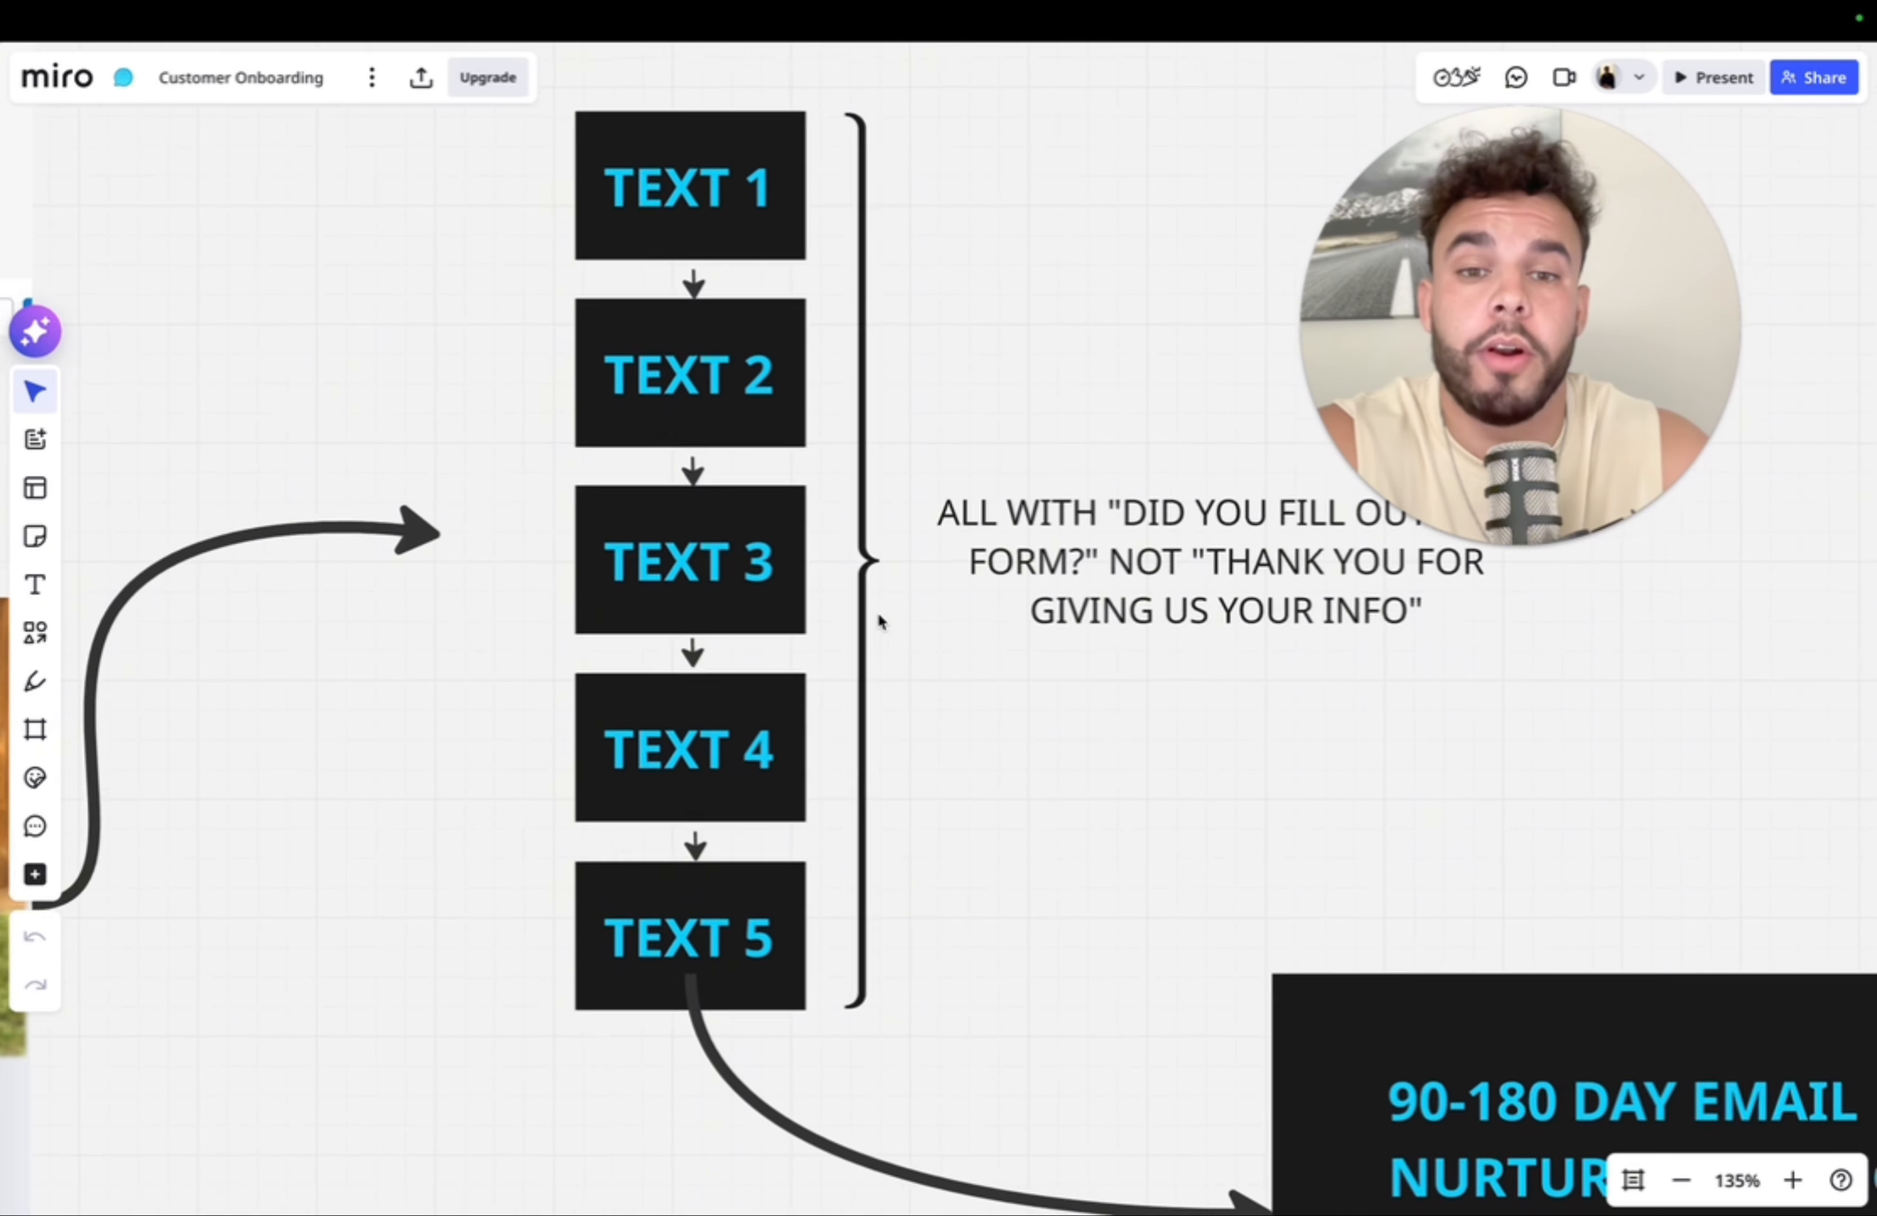
scroll(820, 735, "up", 2)
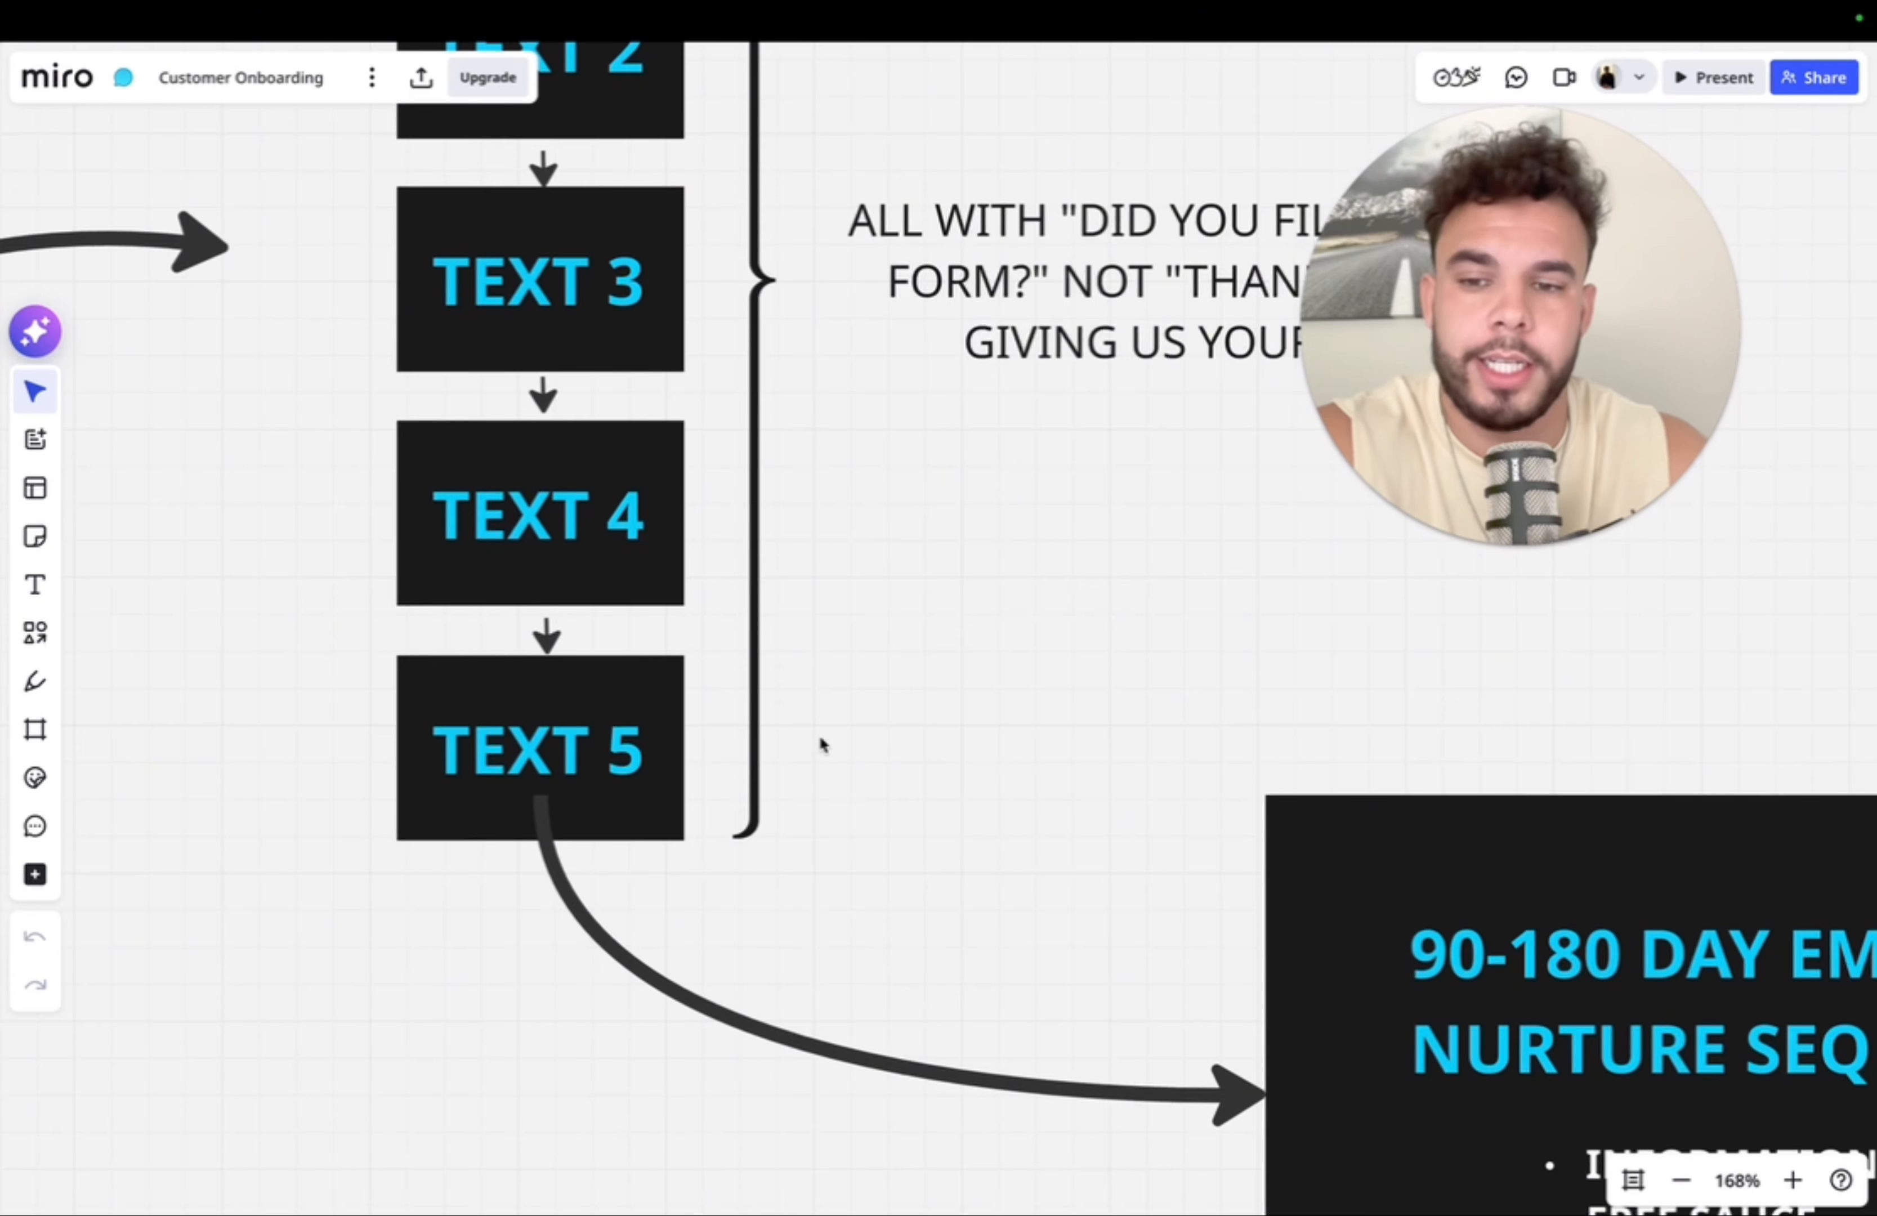
scroll(820, 743, "down", 3)
scroll(821, 742, "right", 8)
scroll(820, 741, "down", 2)
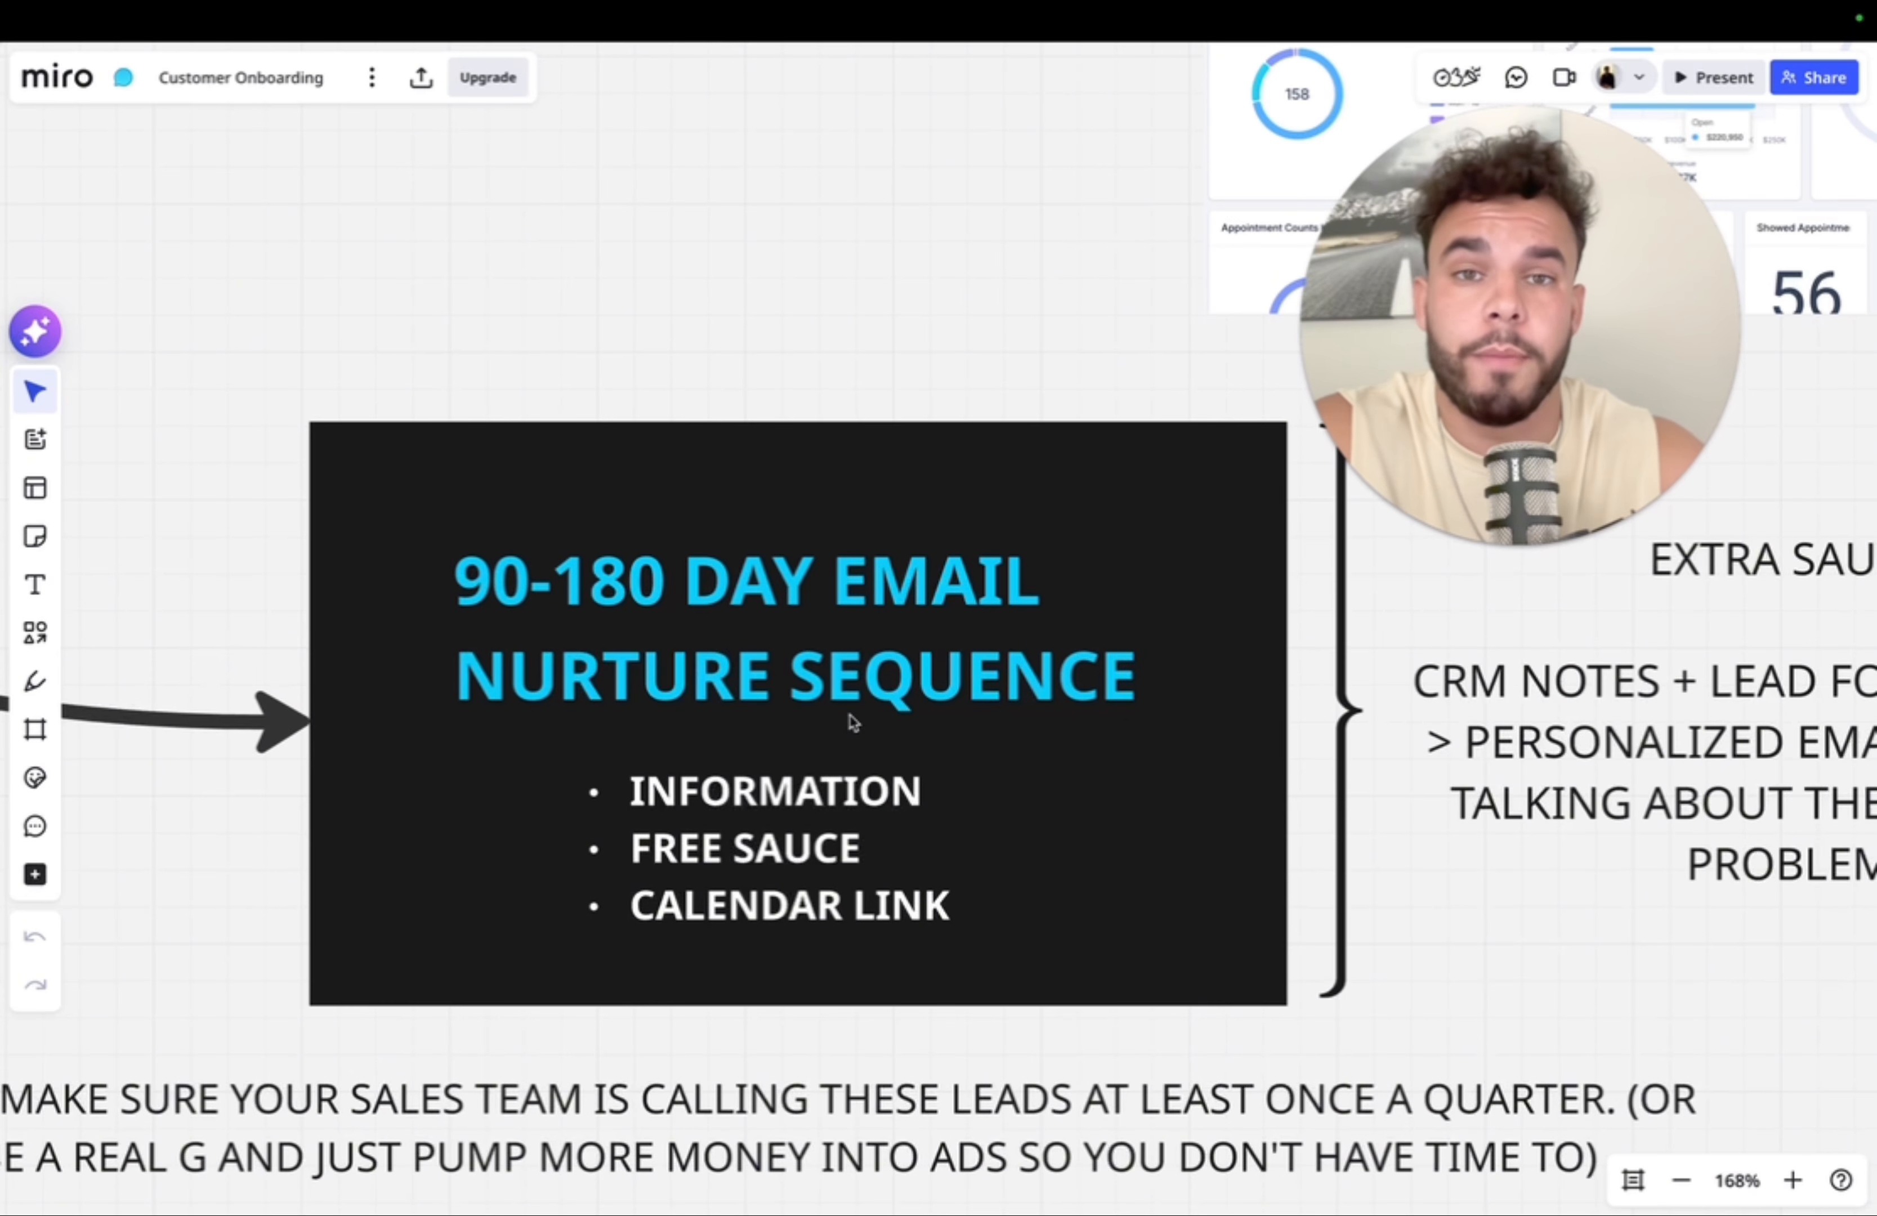
scroll(852, 720, "down", 5)
scroll(852, 720, "down", 2)
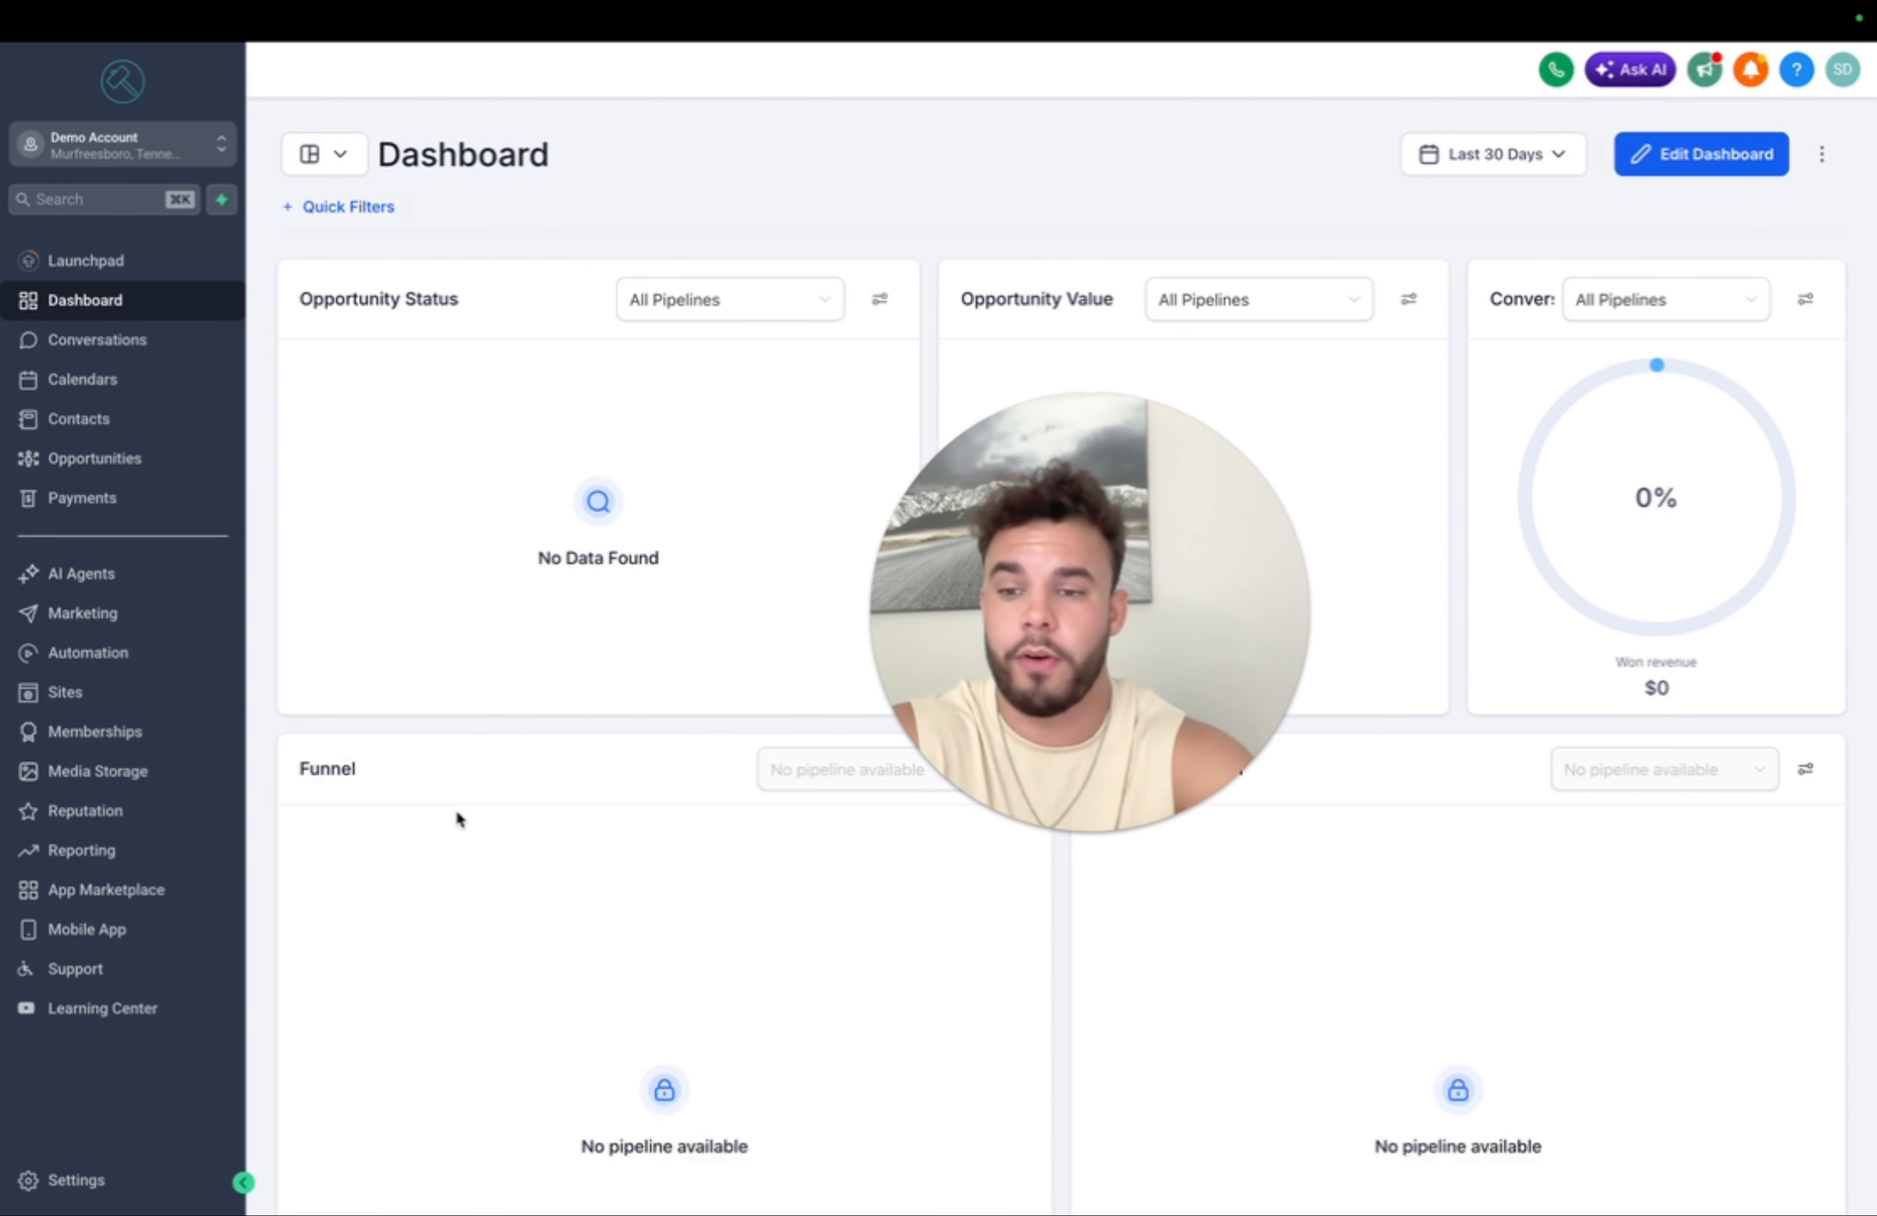
- Go to Settings → Integrations and browse the Google, Facebook, LinkedIn and other connectors
left_click(88, 1184)
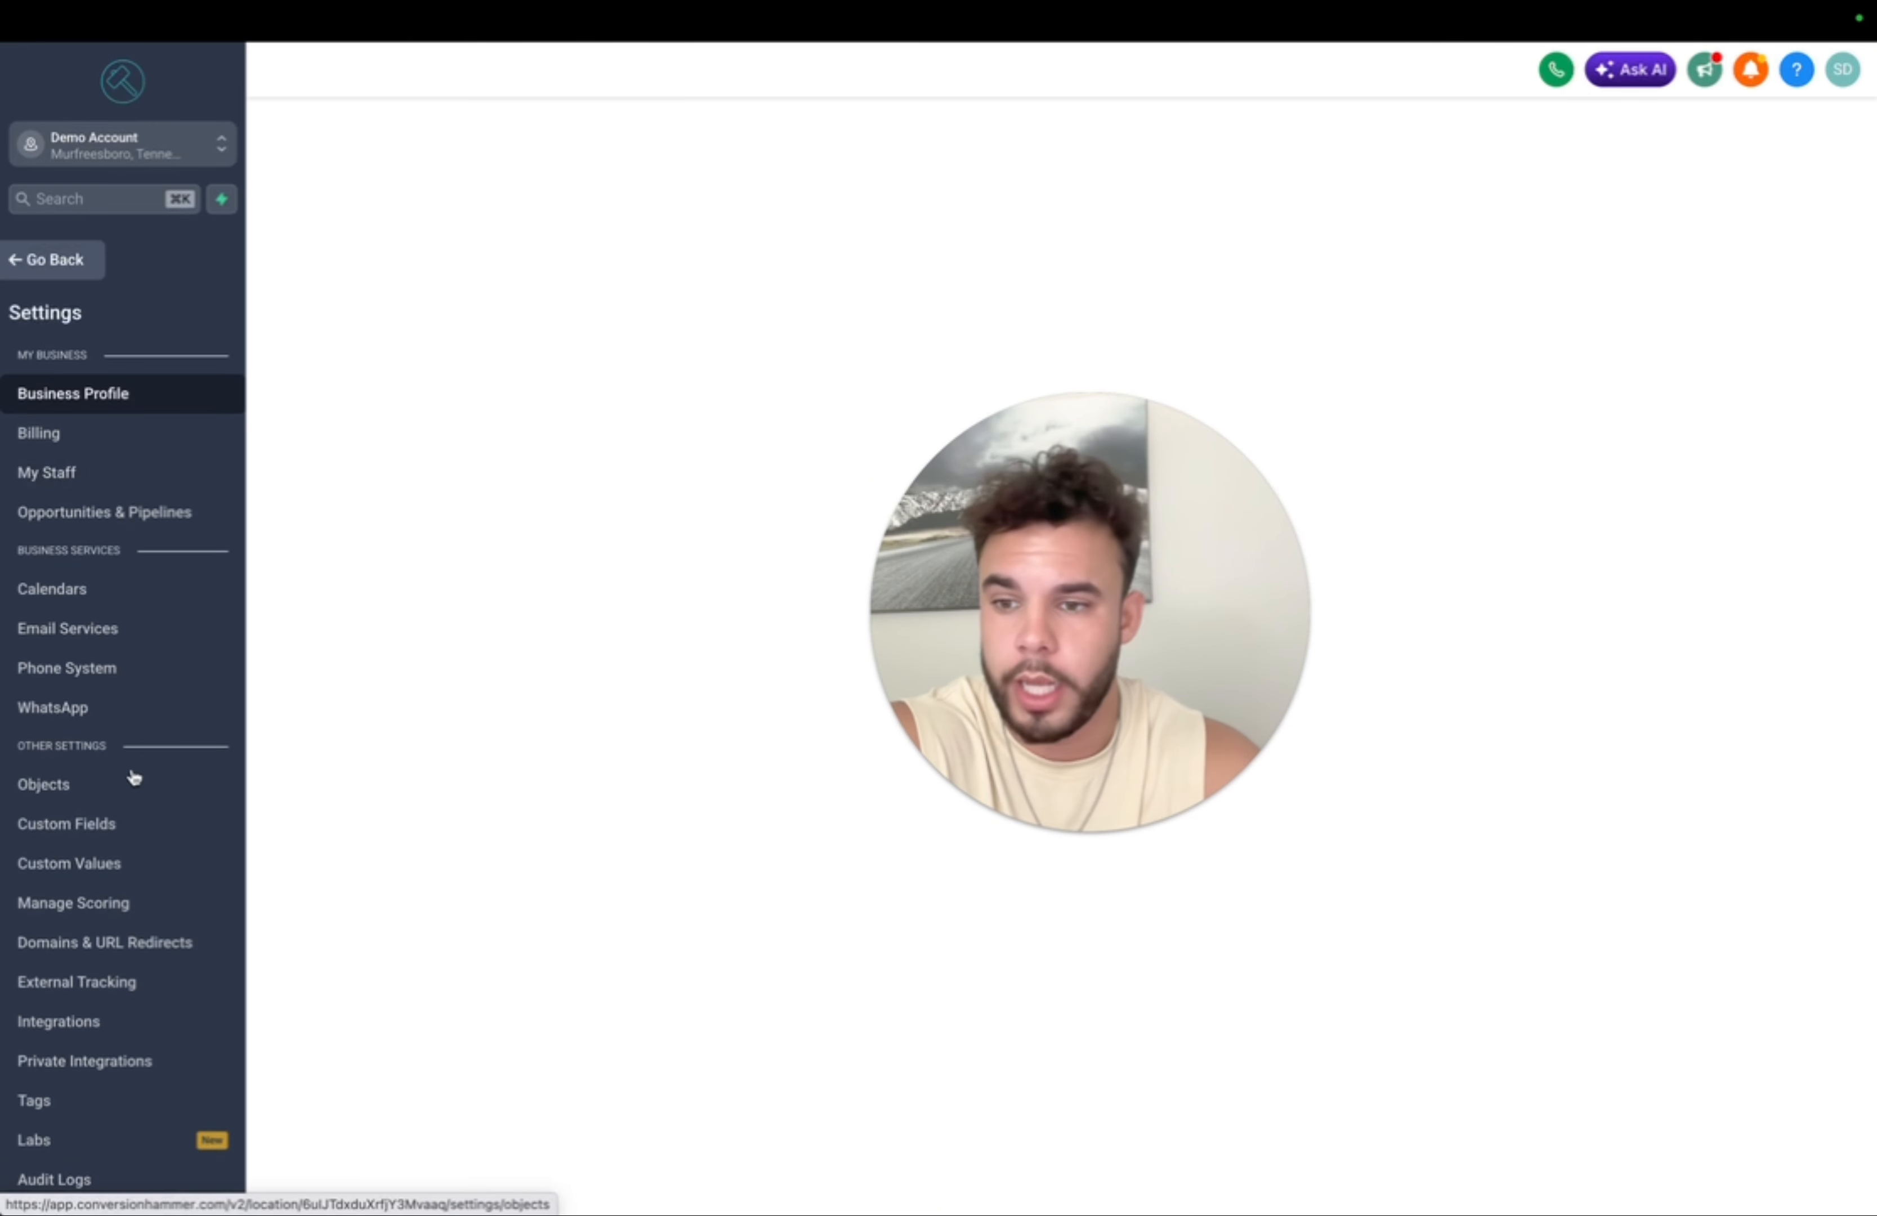
left_click(90, 1022)
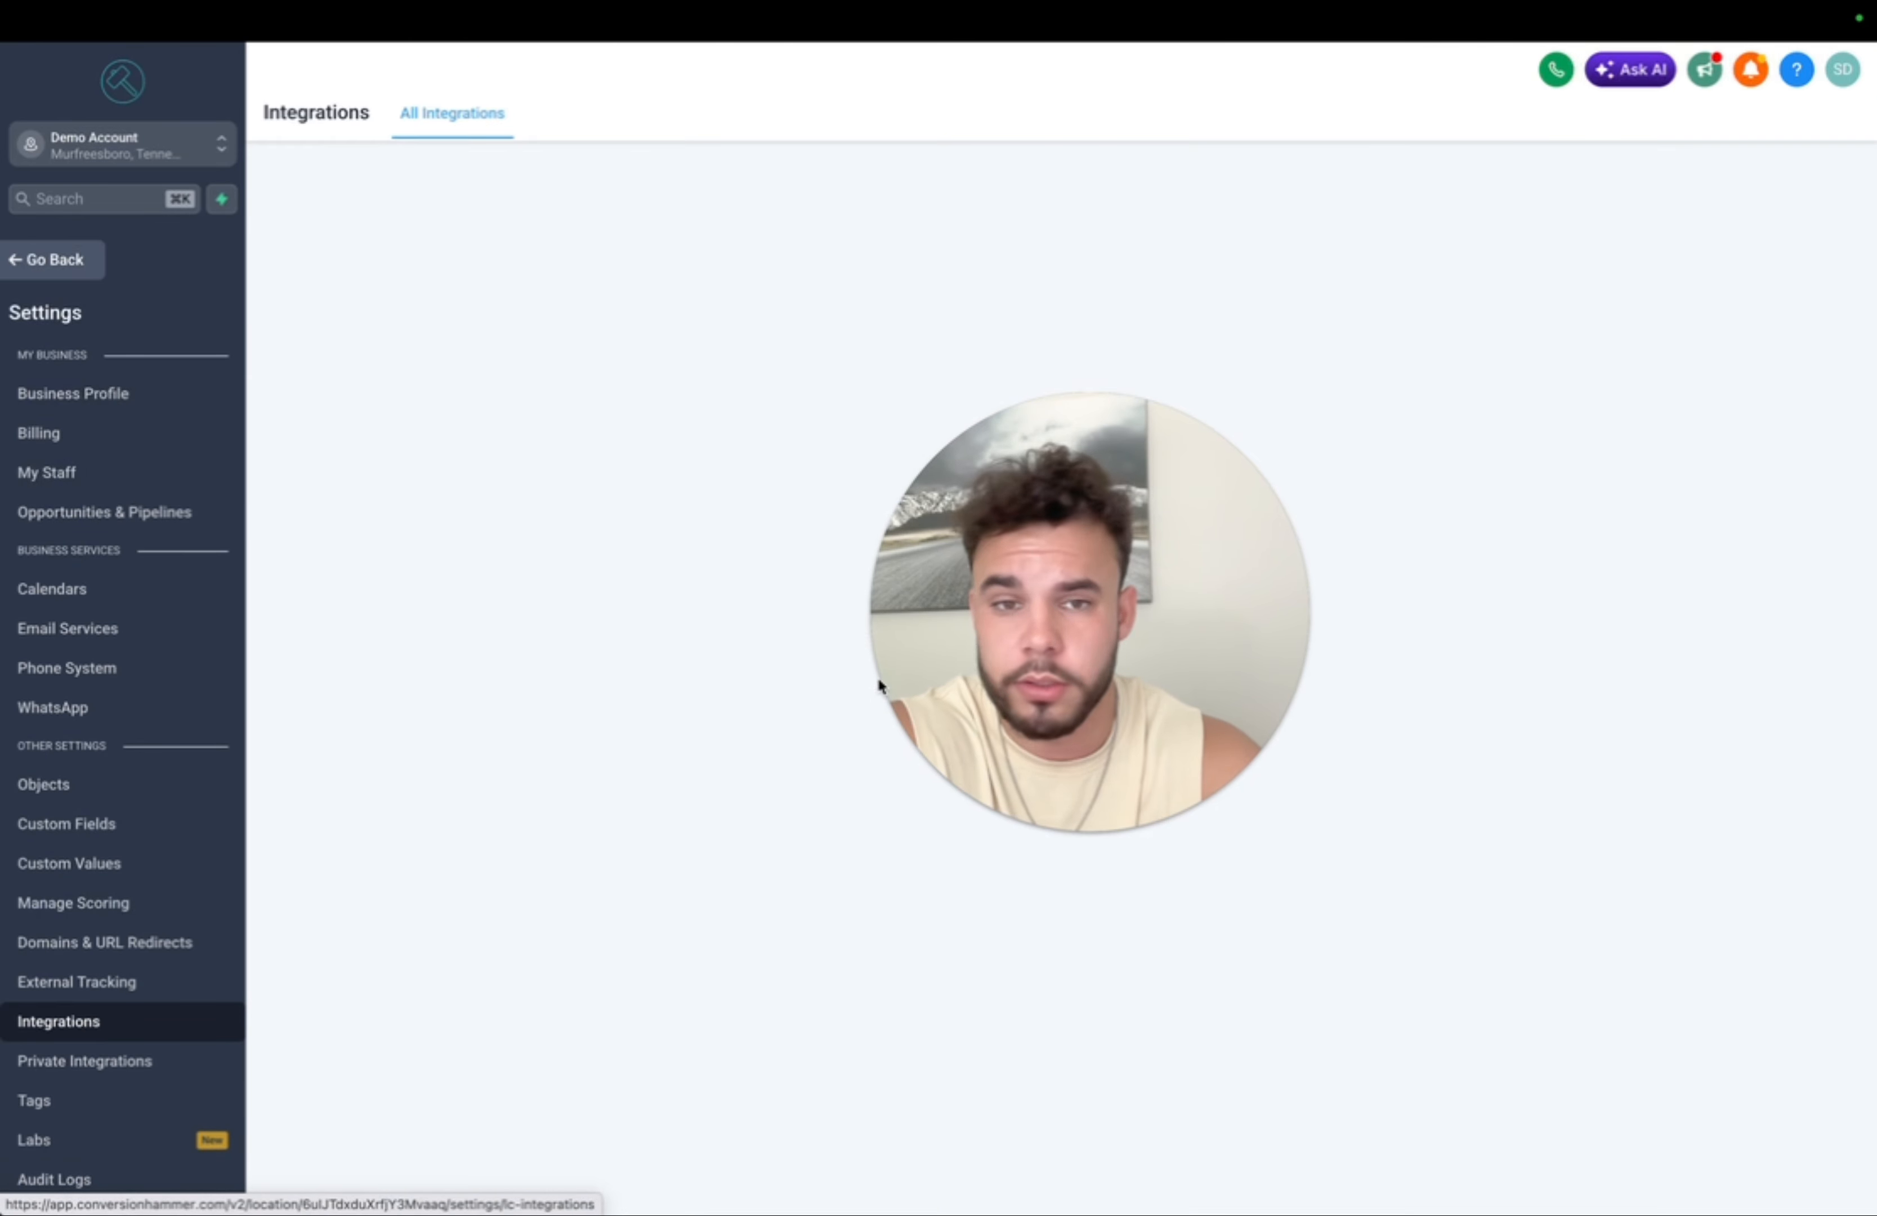
left_click_drag(999, 667, 154, 434)
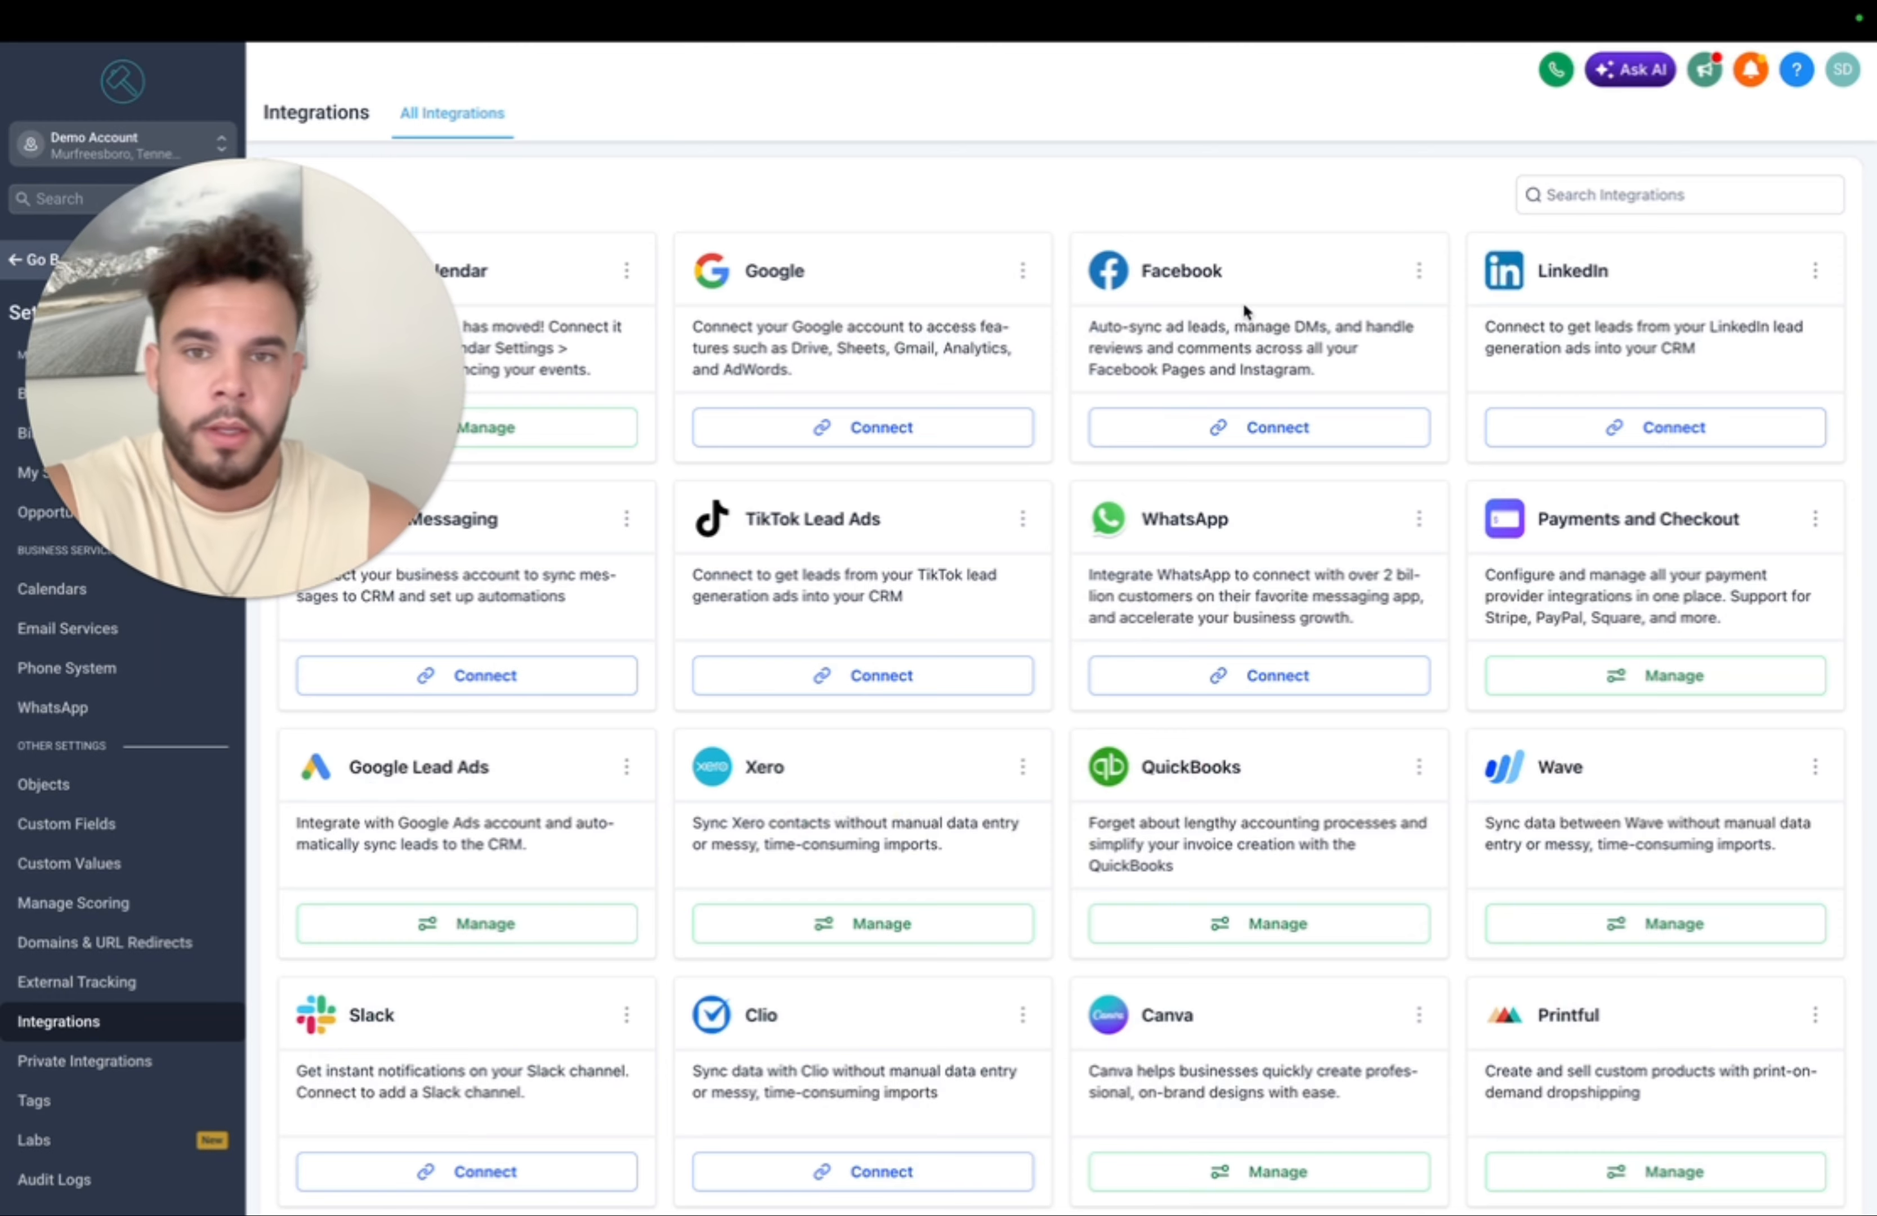
scroll(1018, 663, "down", 5)
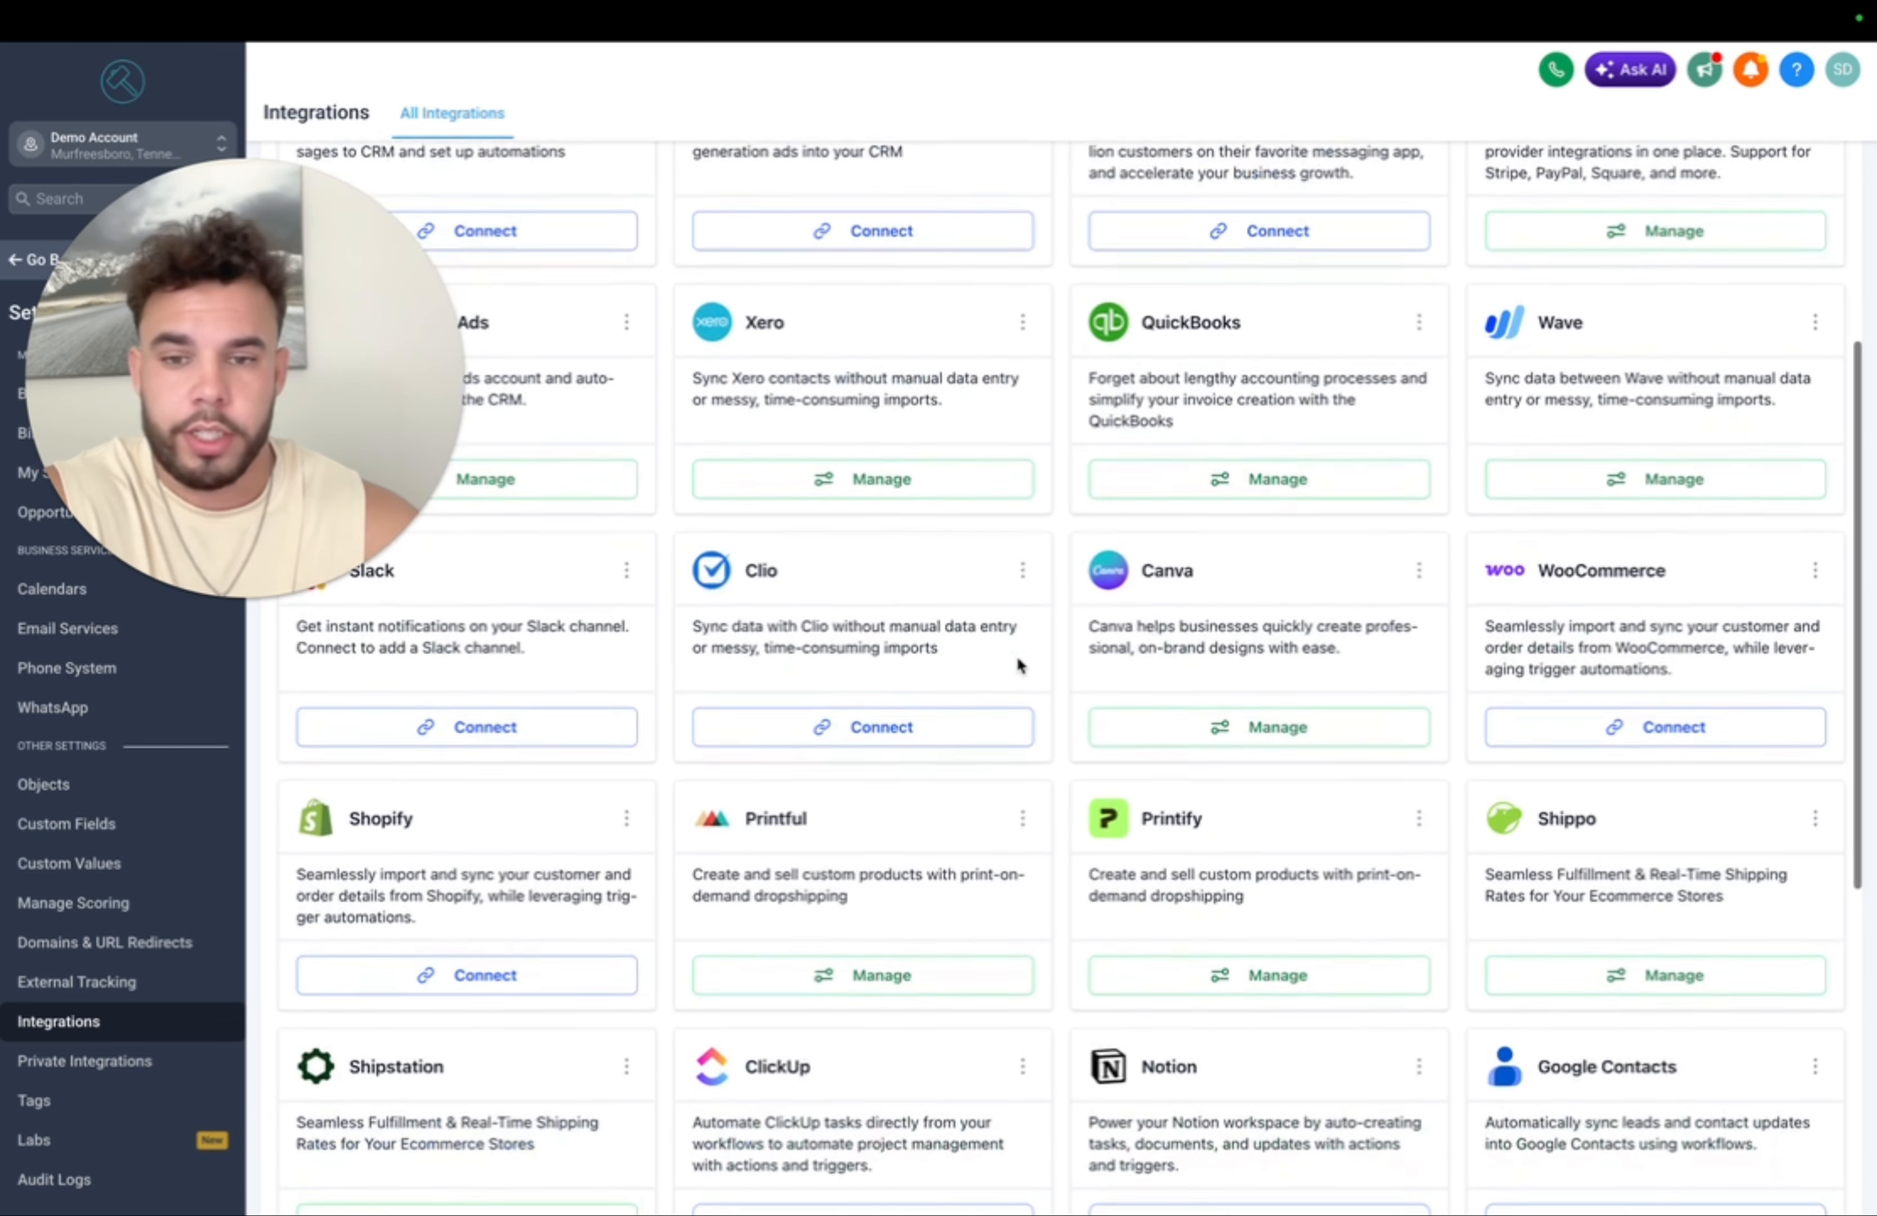
scroll(1018, 666, "up", 5)
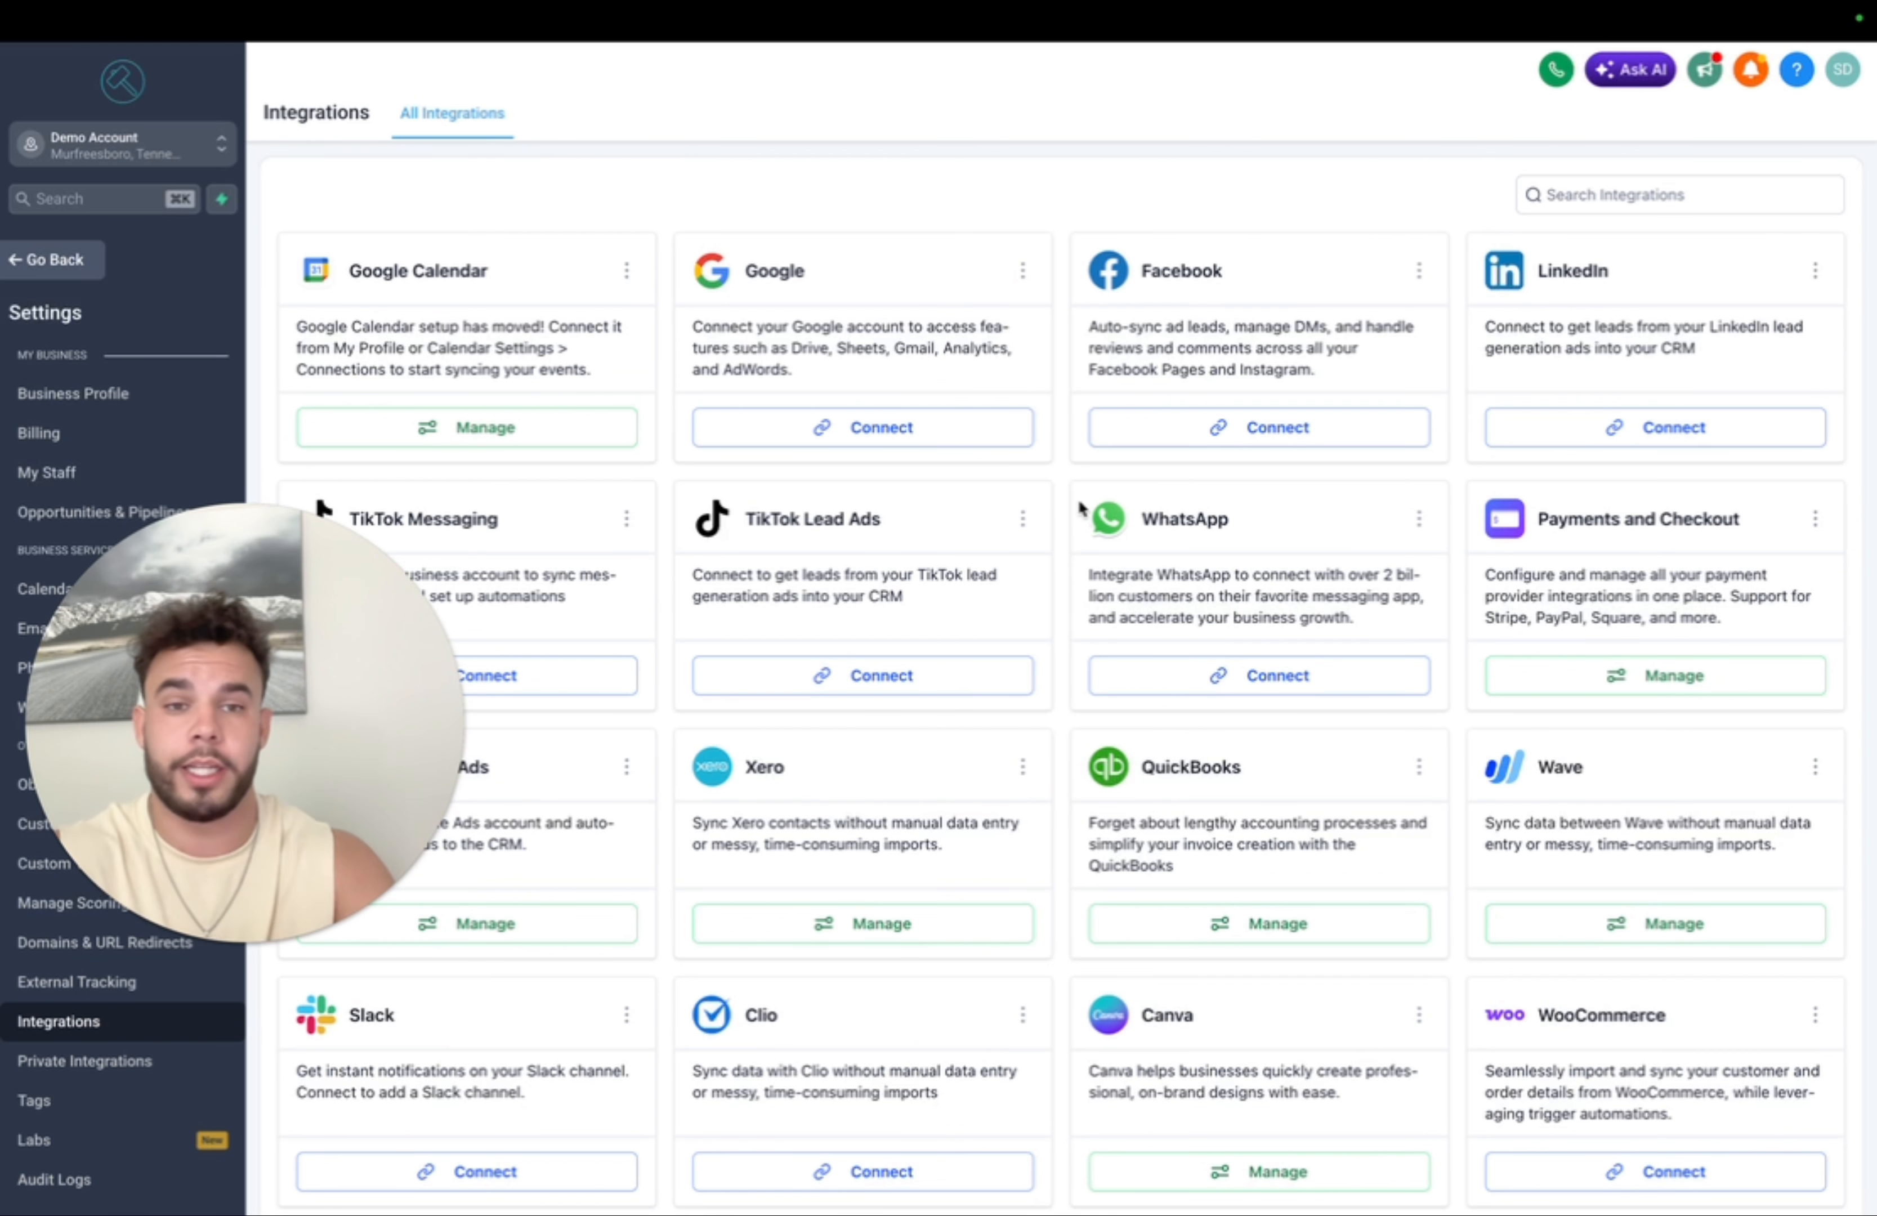
- Connect Facebook, inspect a lead form's field mappings, then close the mapping and forms dialogs
left_click(1272, 437)
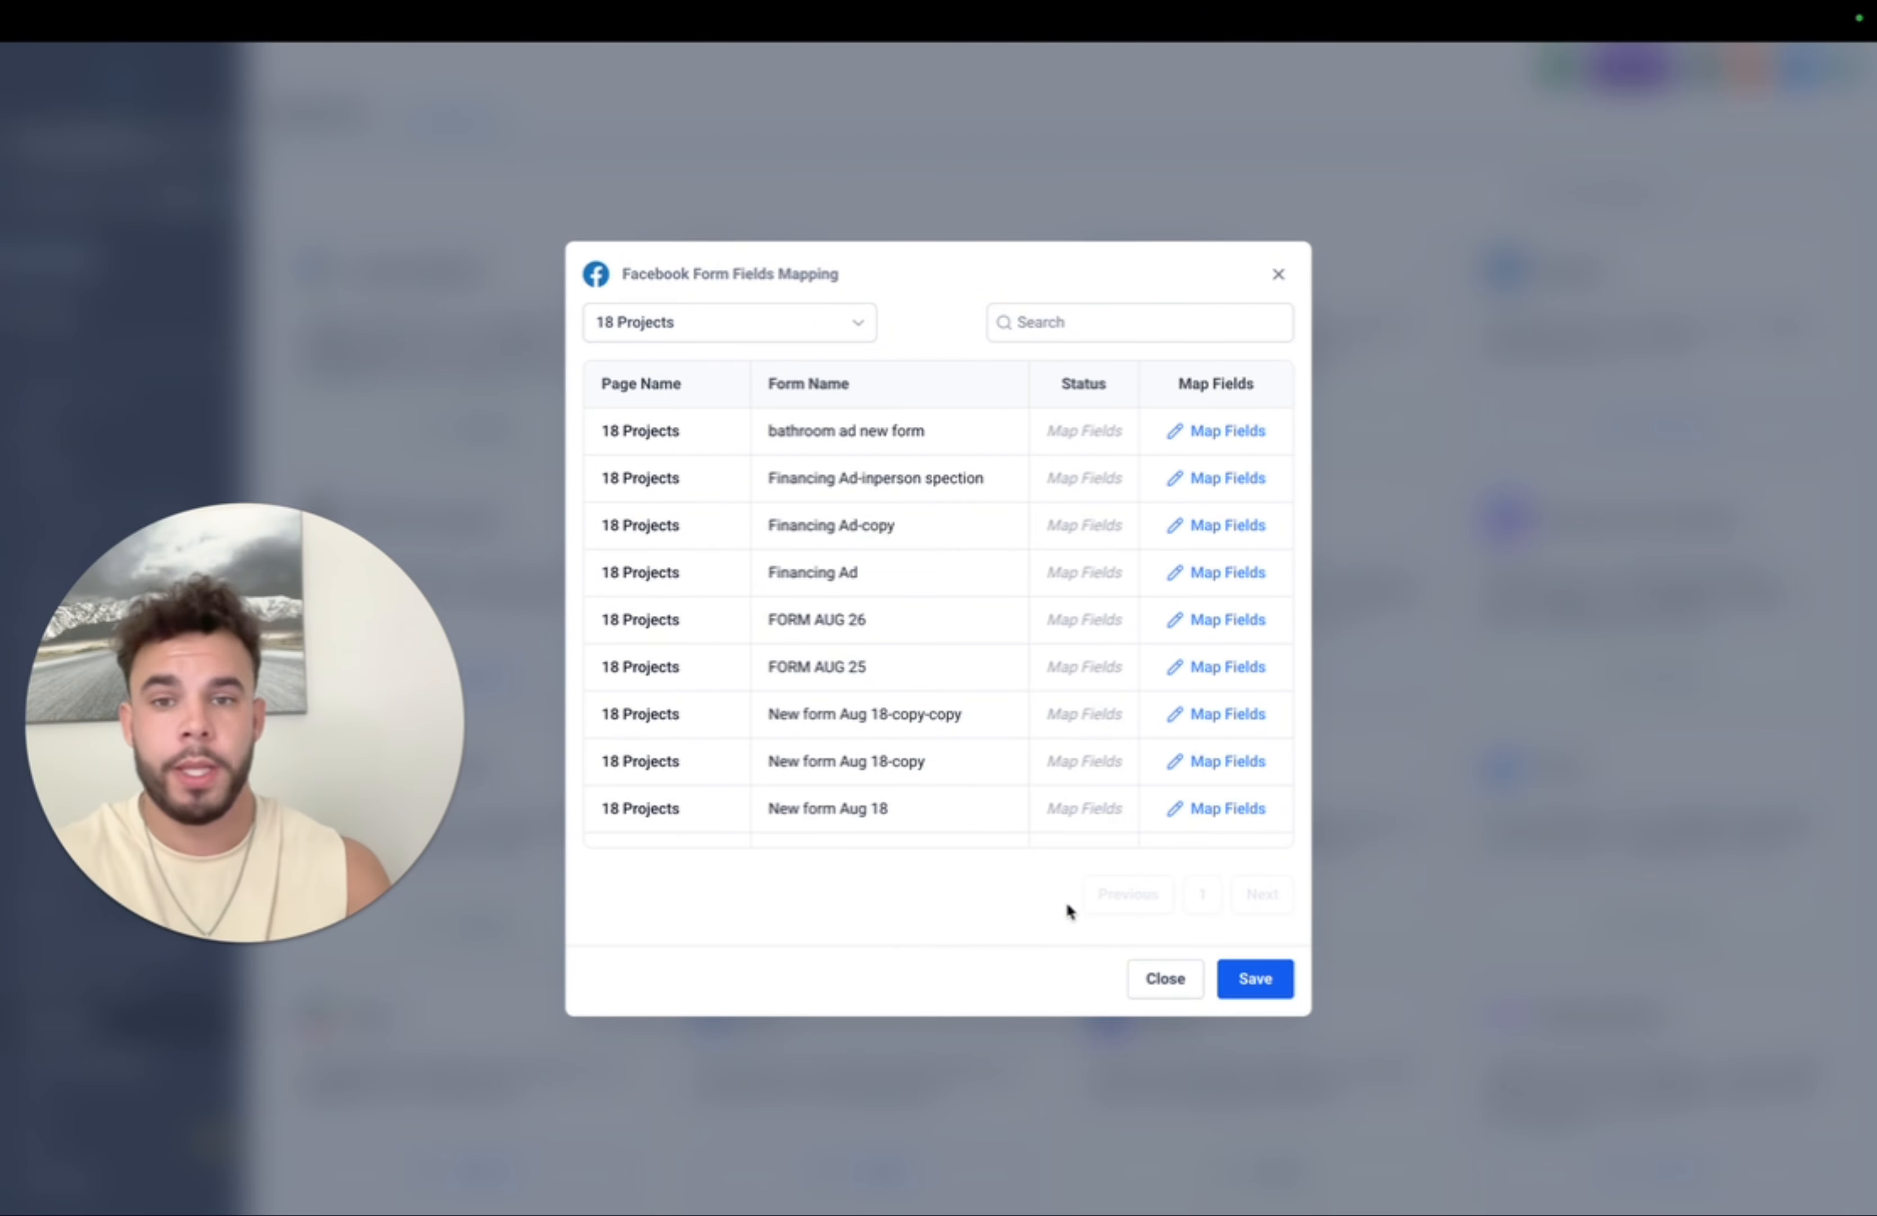
left_click(1212, 432)
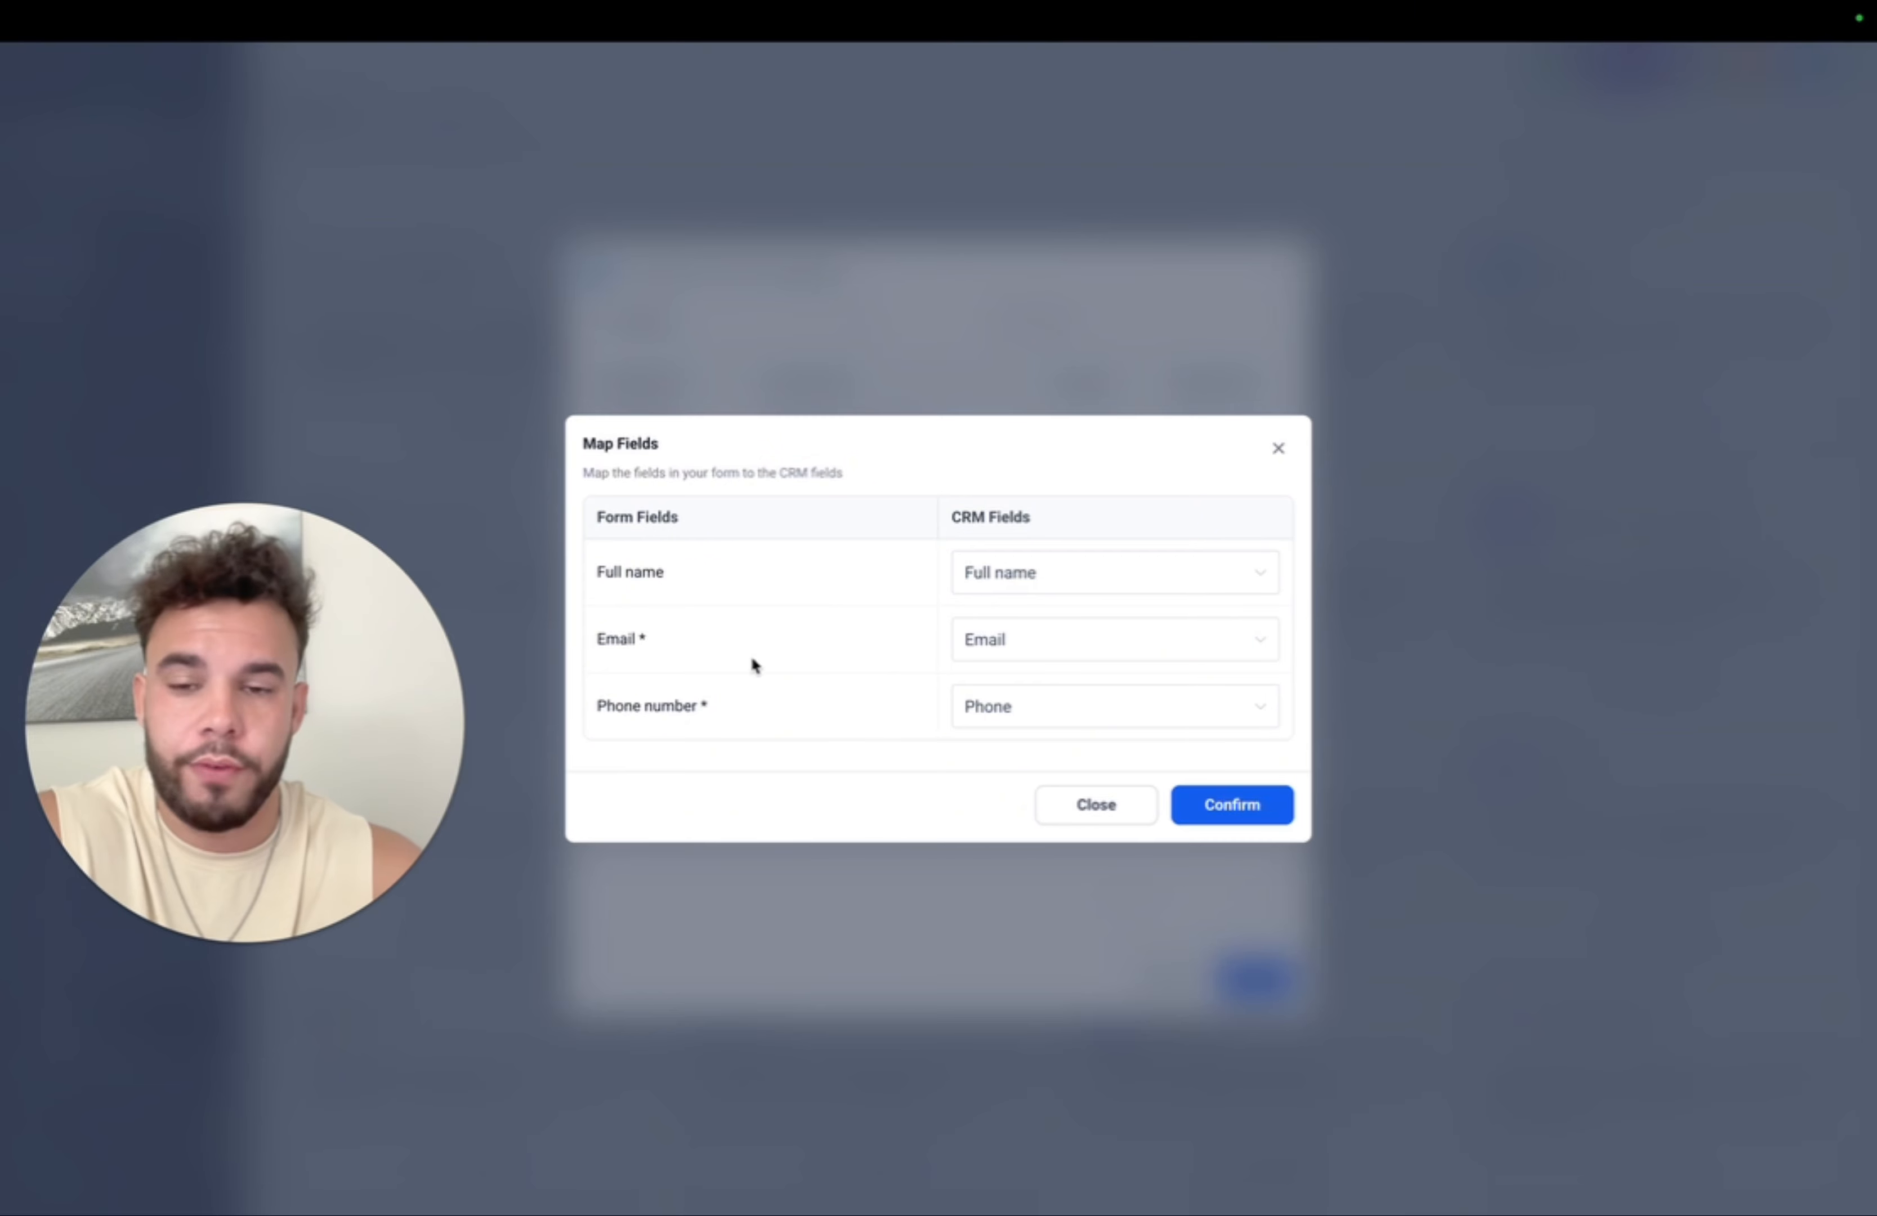
left_click_drag(600, 577, 724, 702)
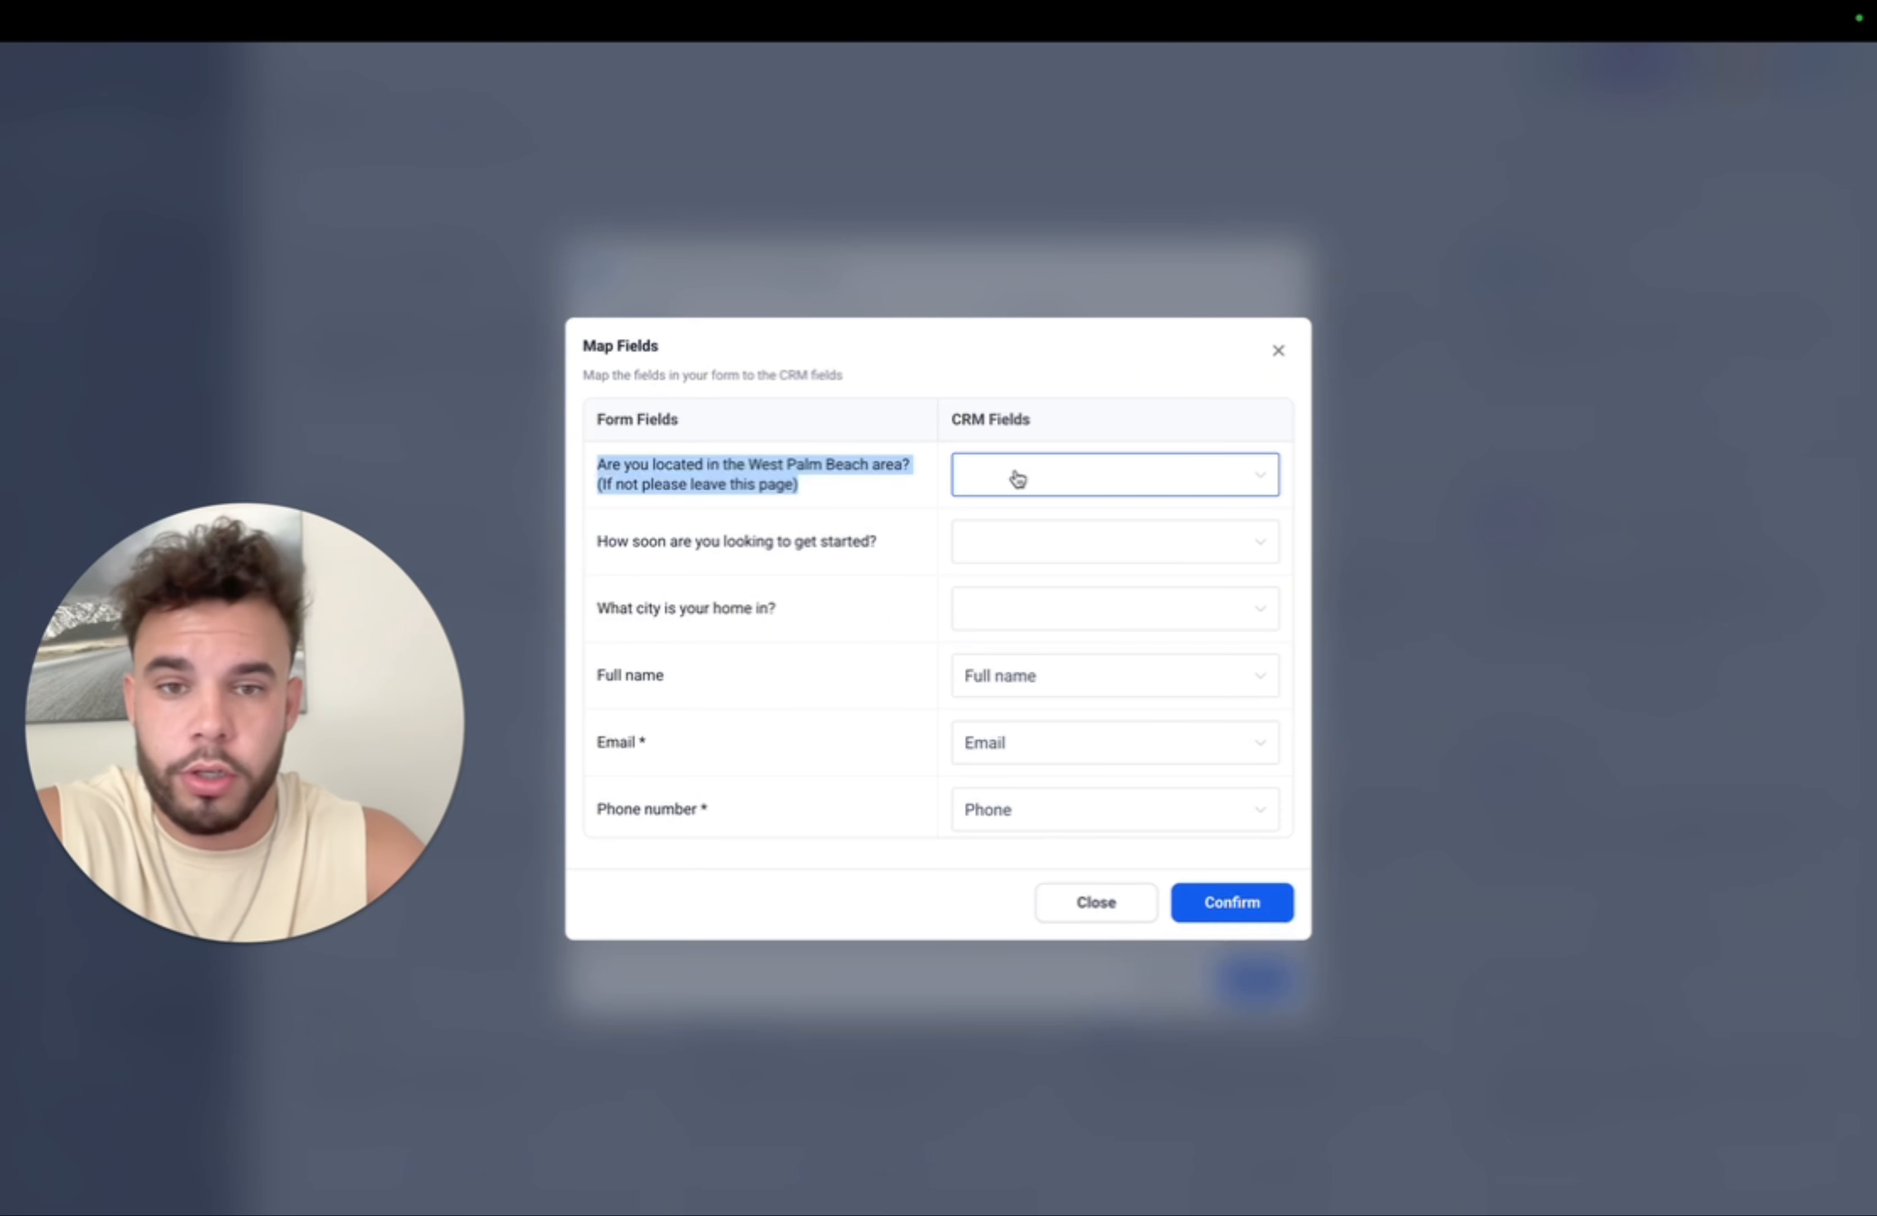
left_click(1275, 349)
left_click(1164, 987)
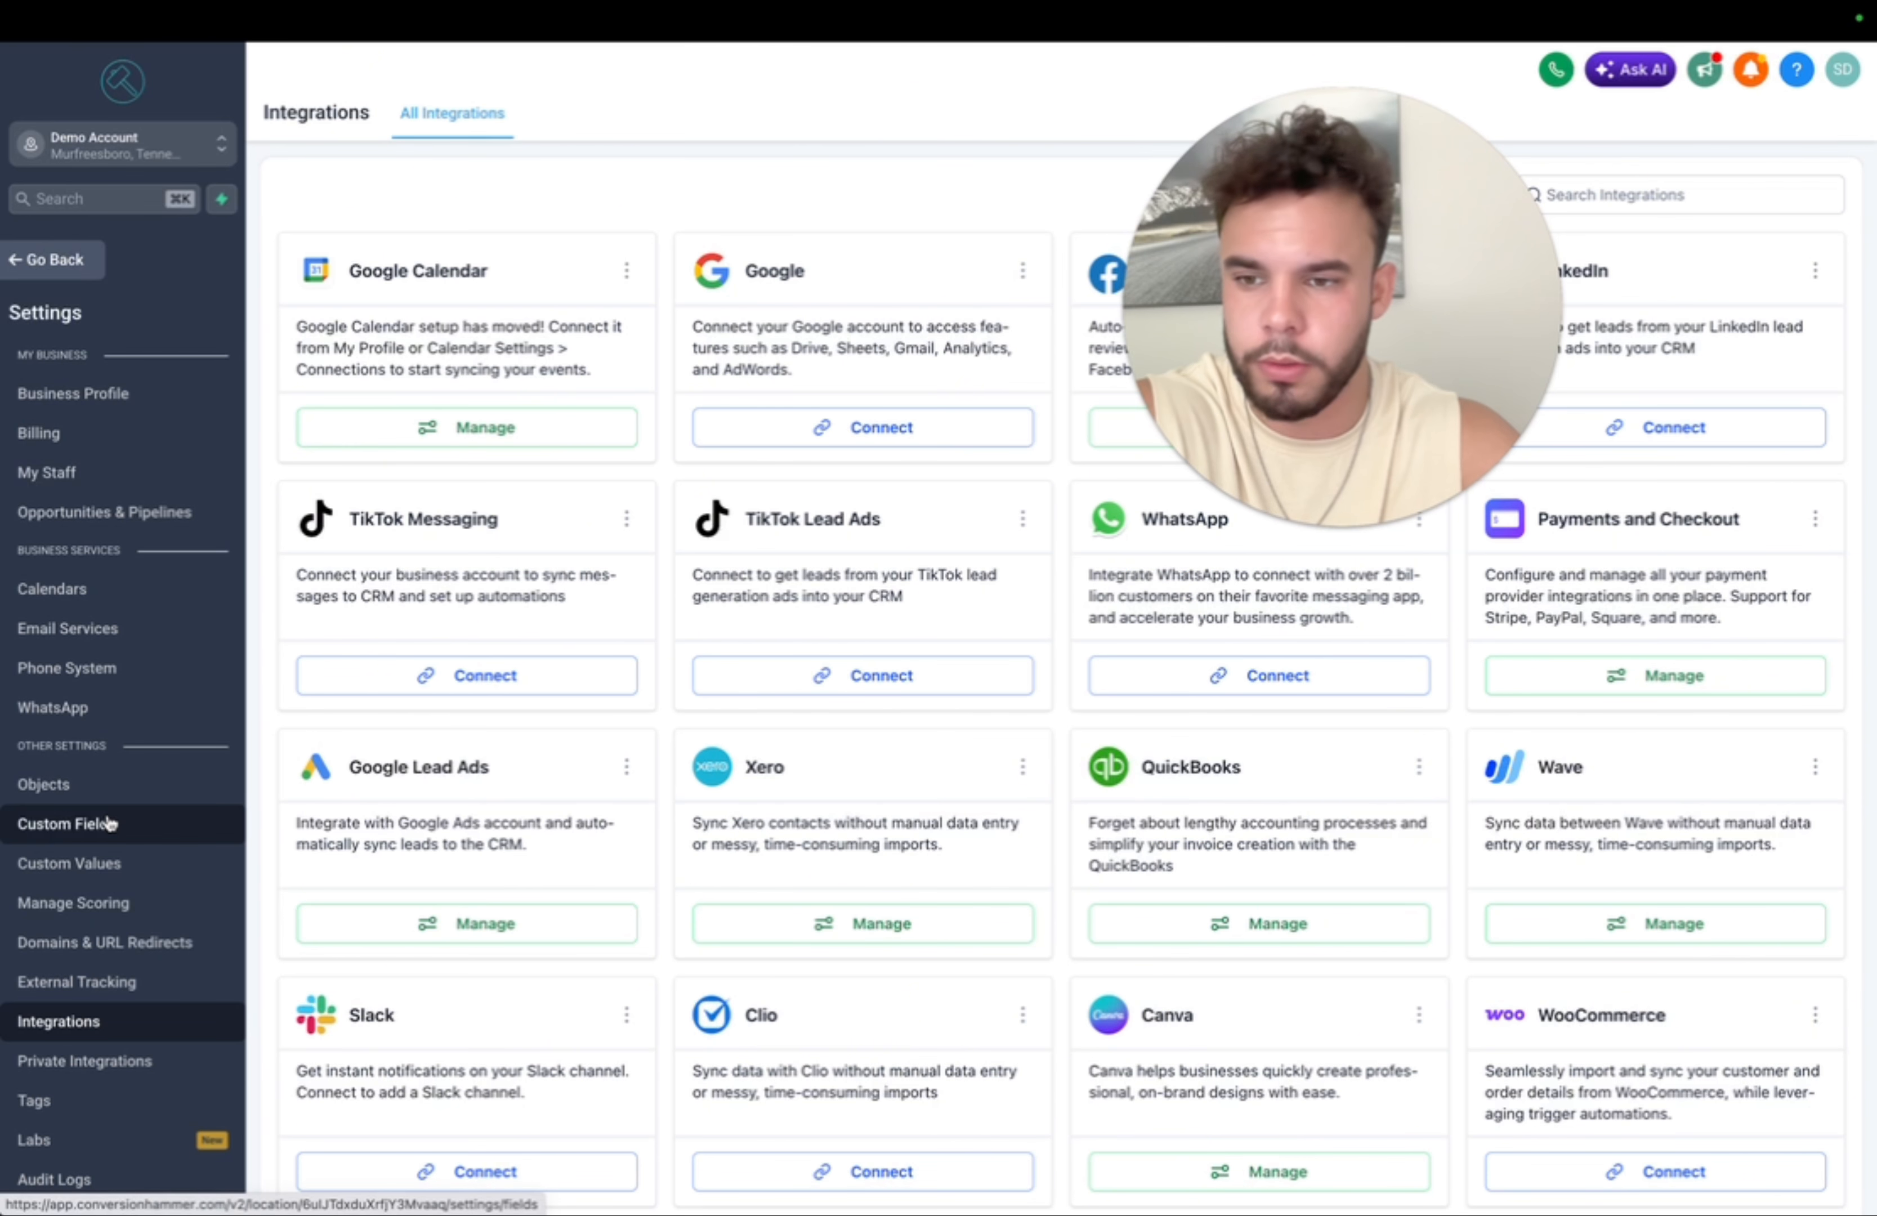
- Create a Dropdown (Single) custom field named 'Are you located in West palm beach?'
left_click(108, 823)
left_click(1751, 141)
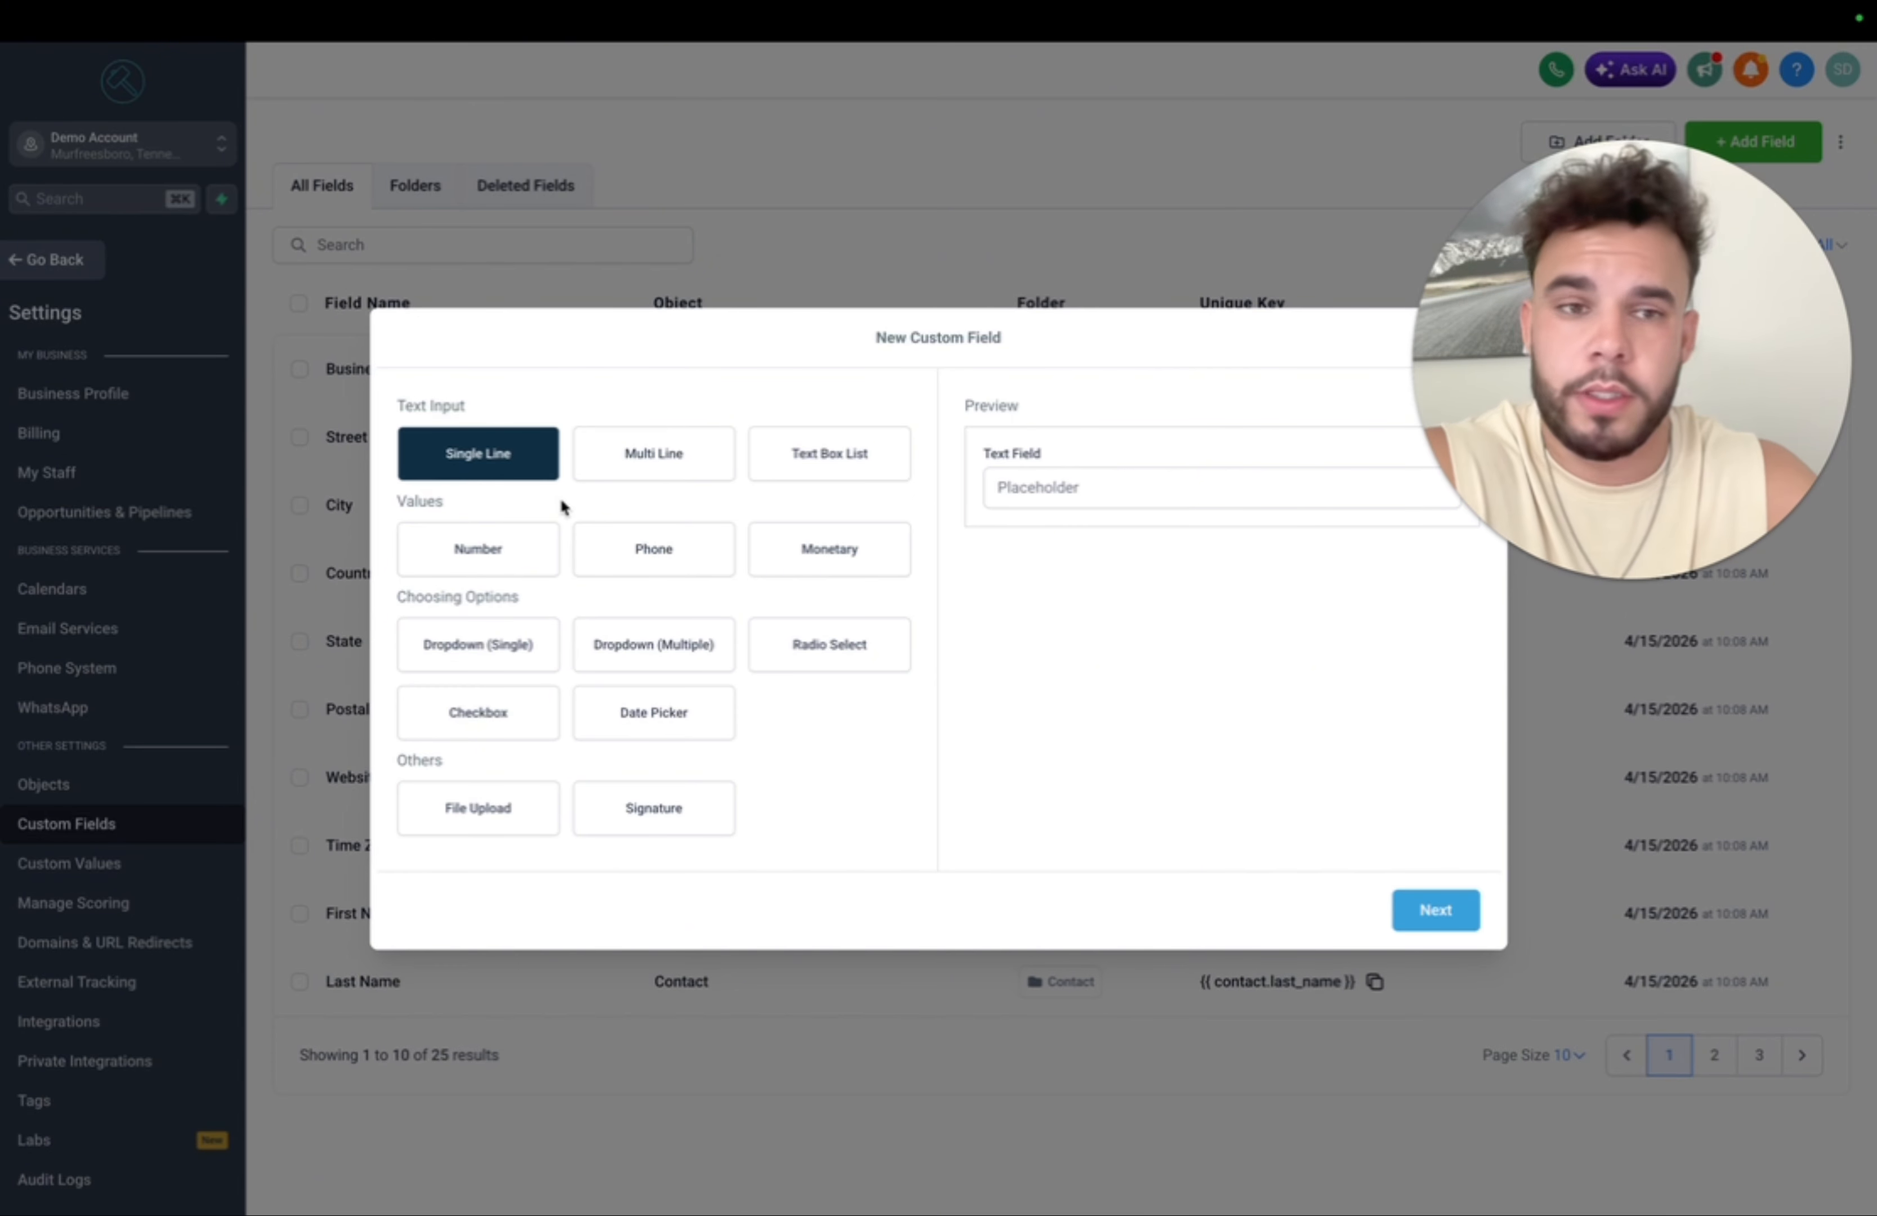
left_click(522, 641)
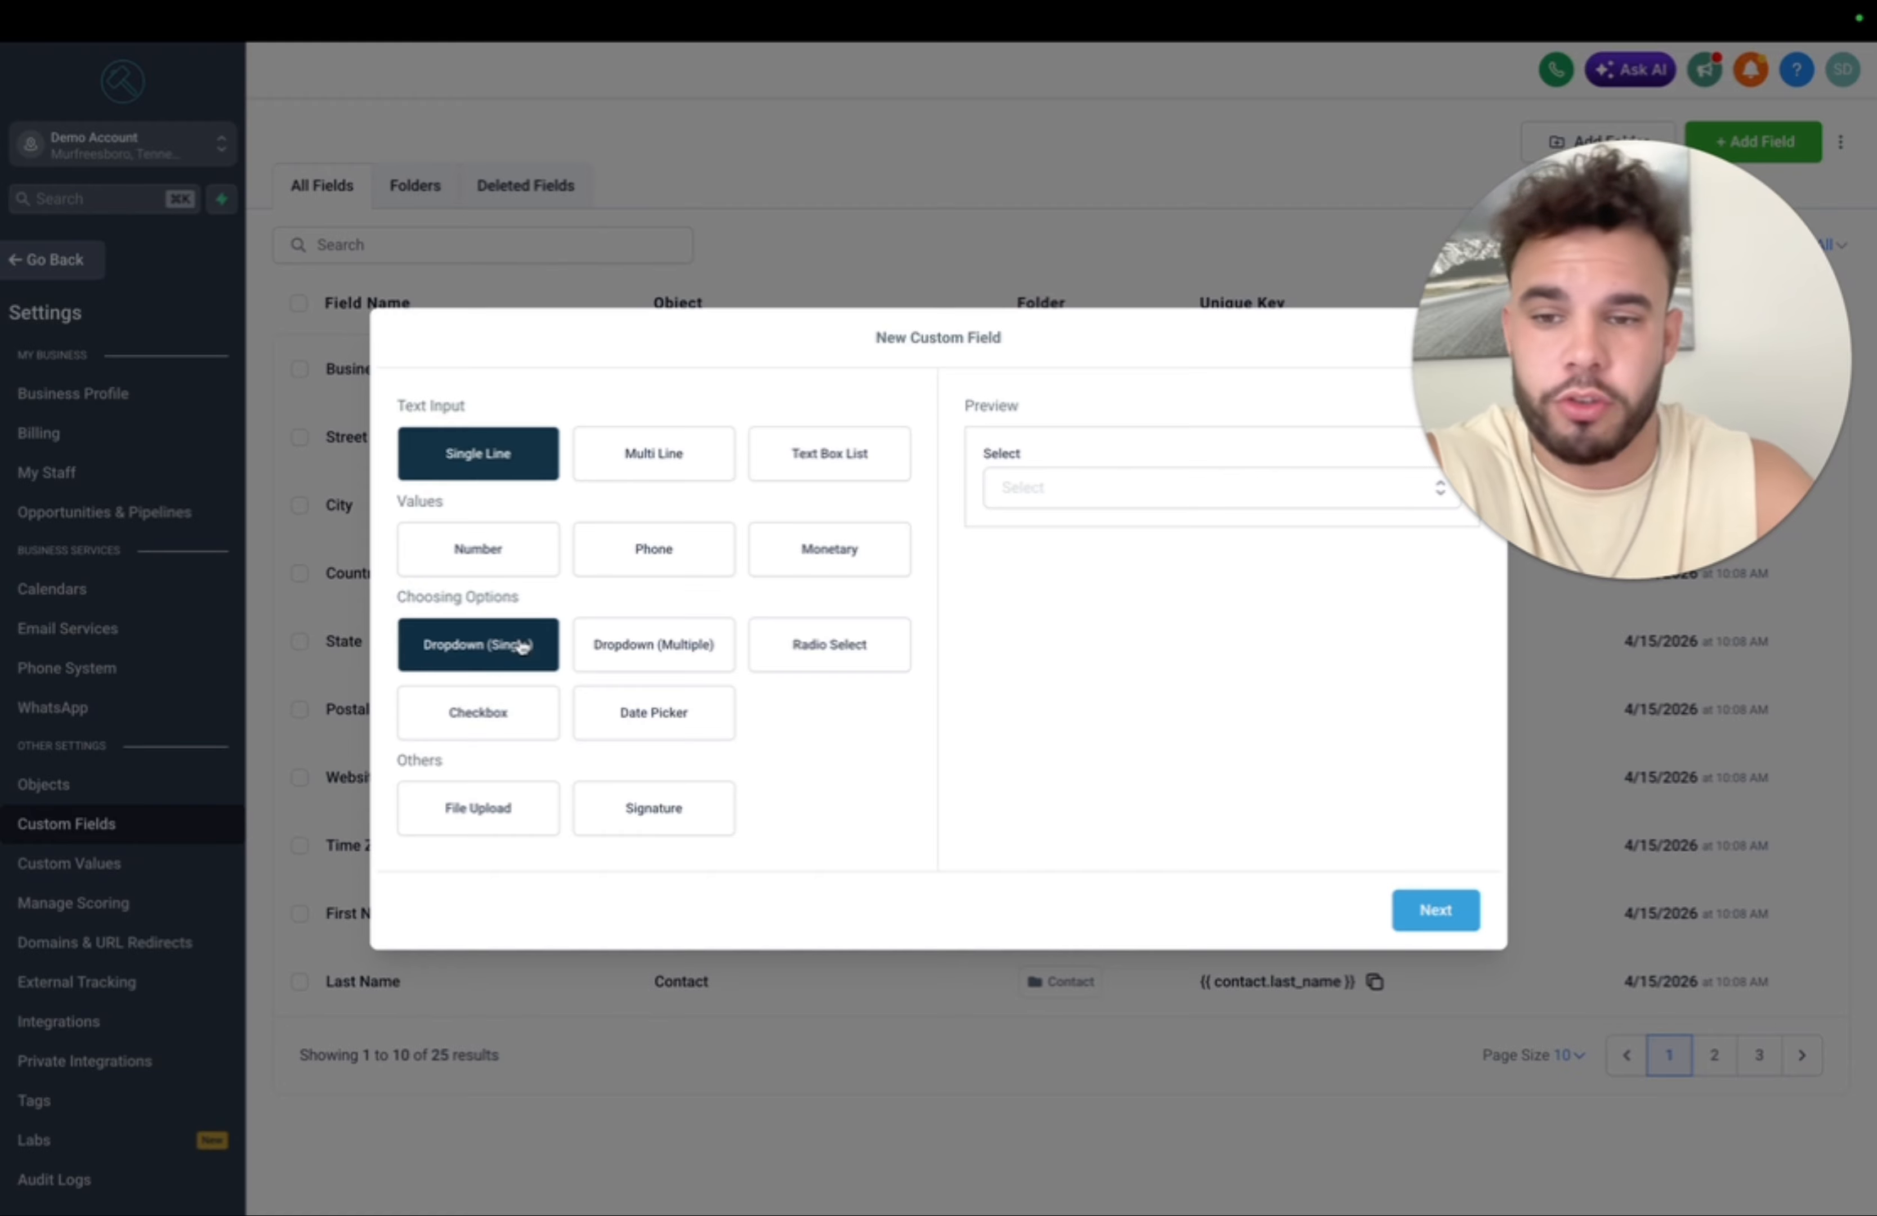
left_click(742, 522)
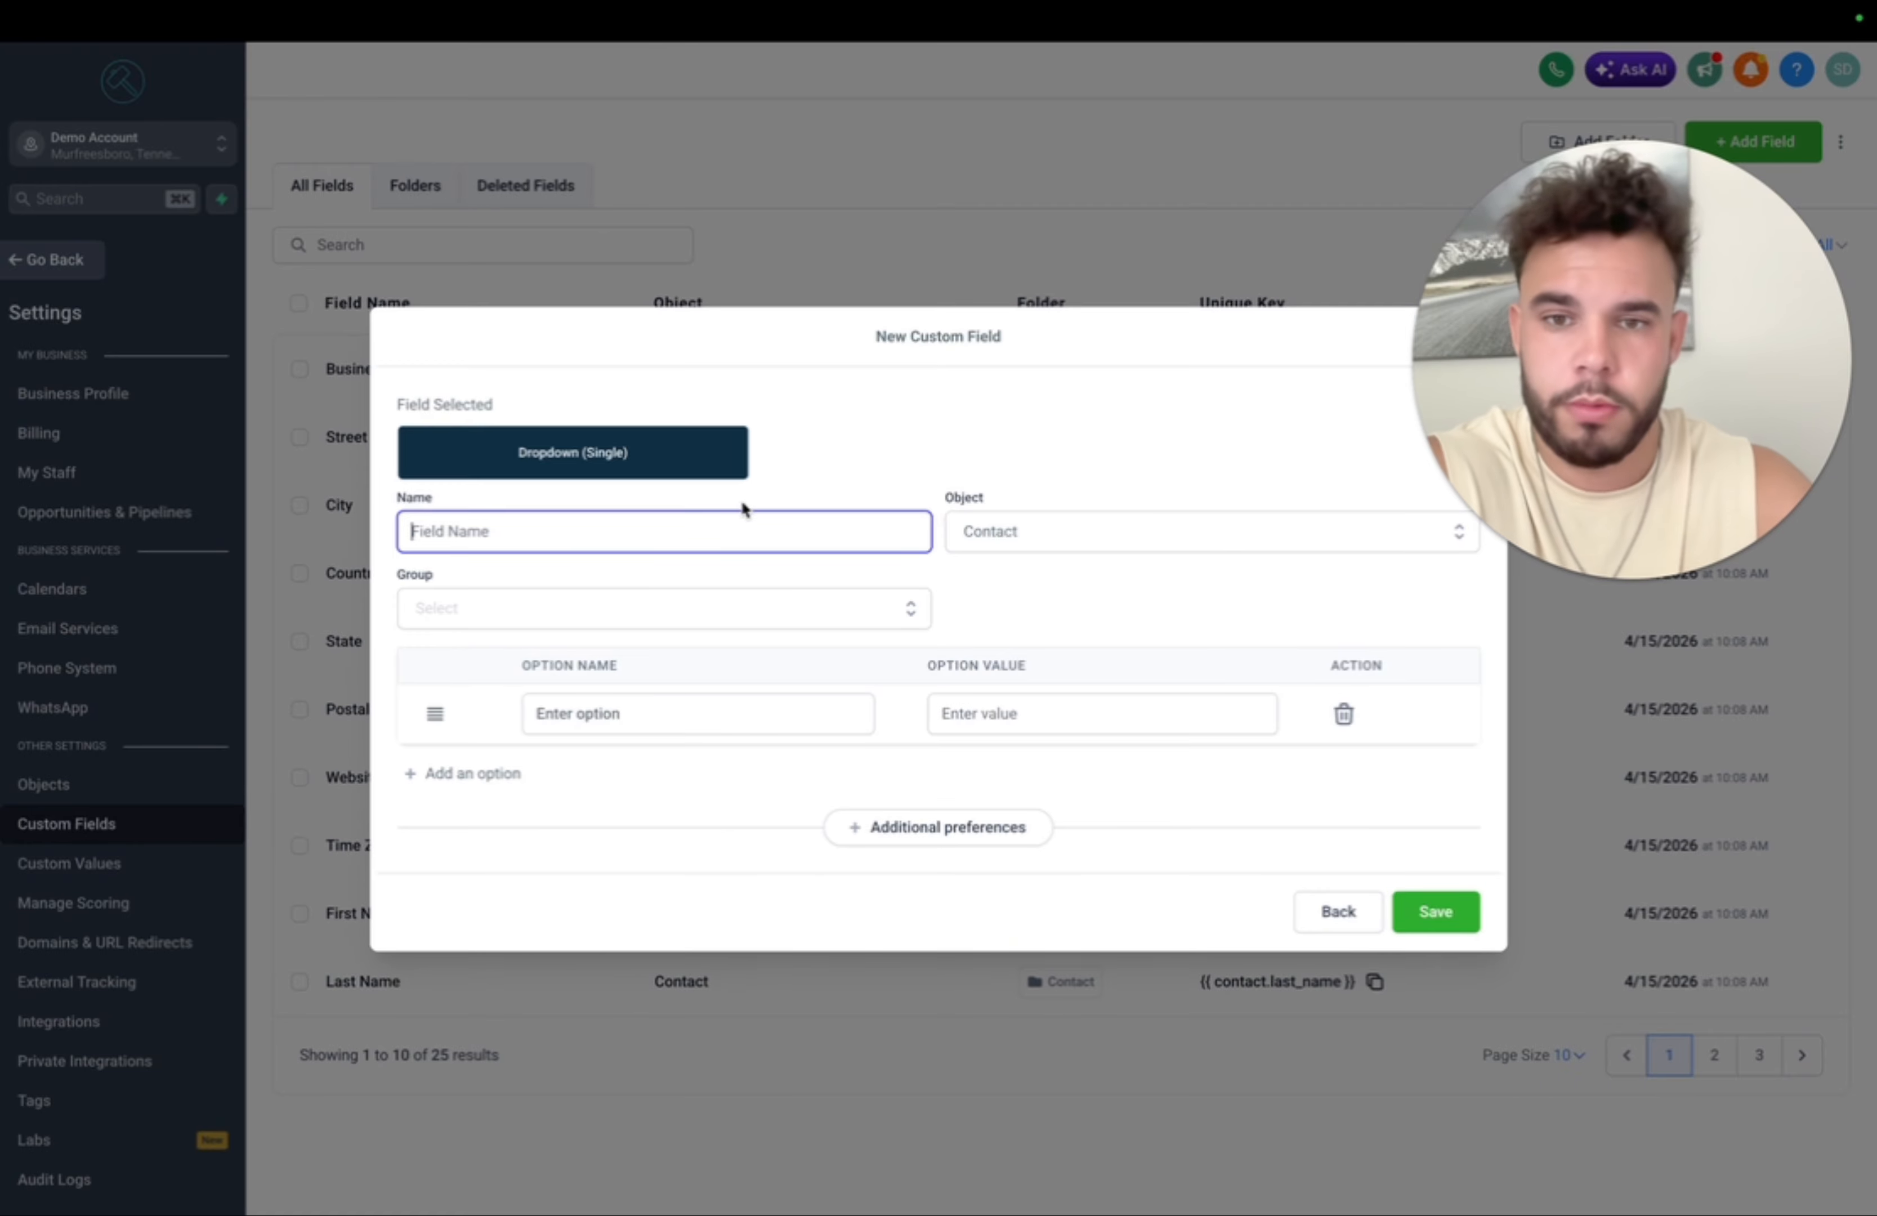
type("Are you ")
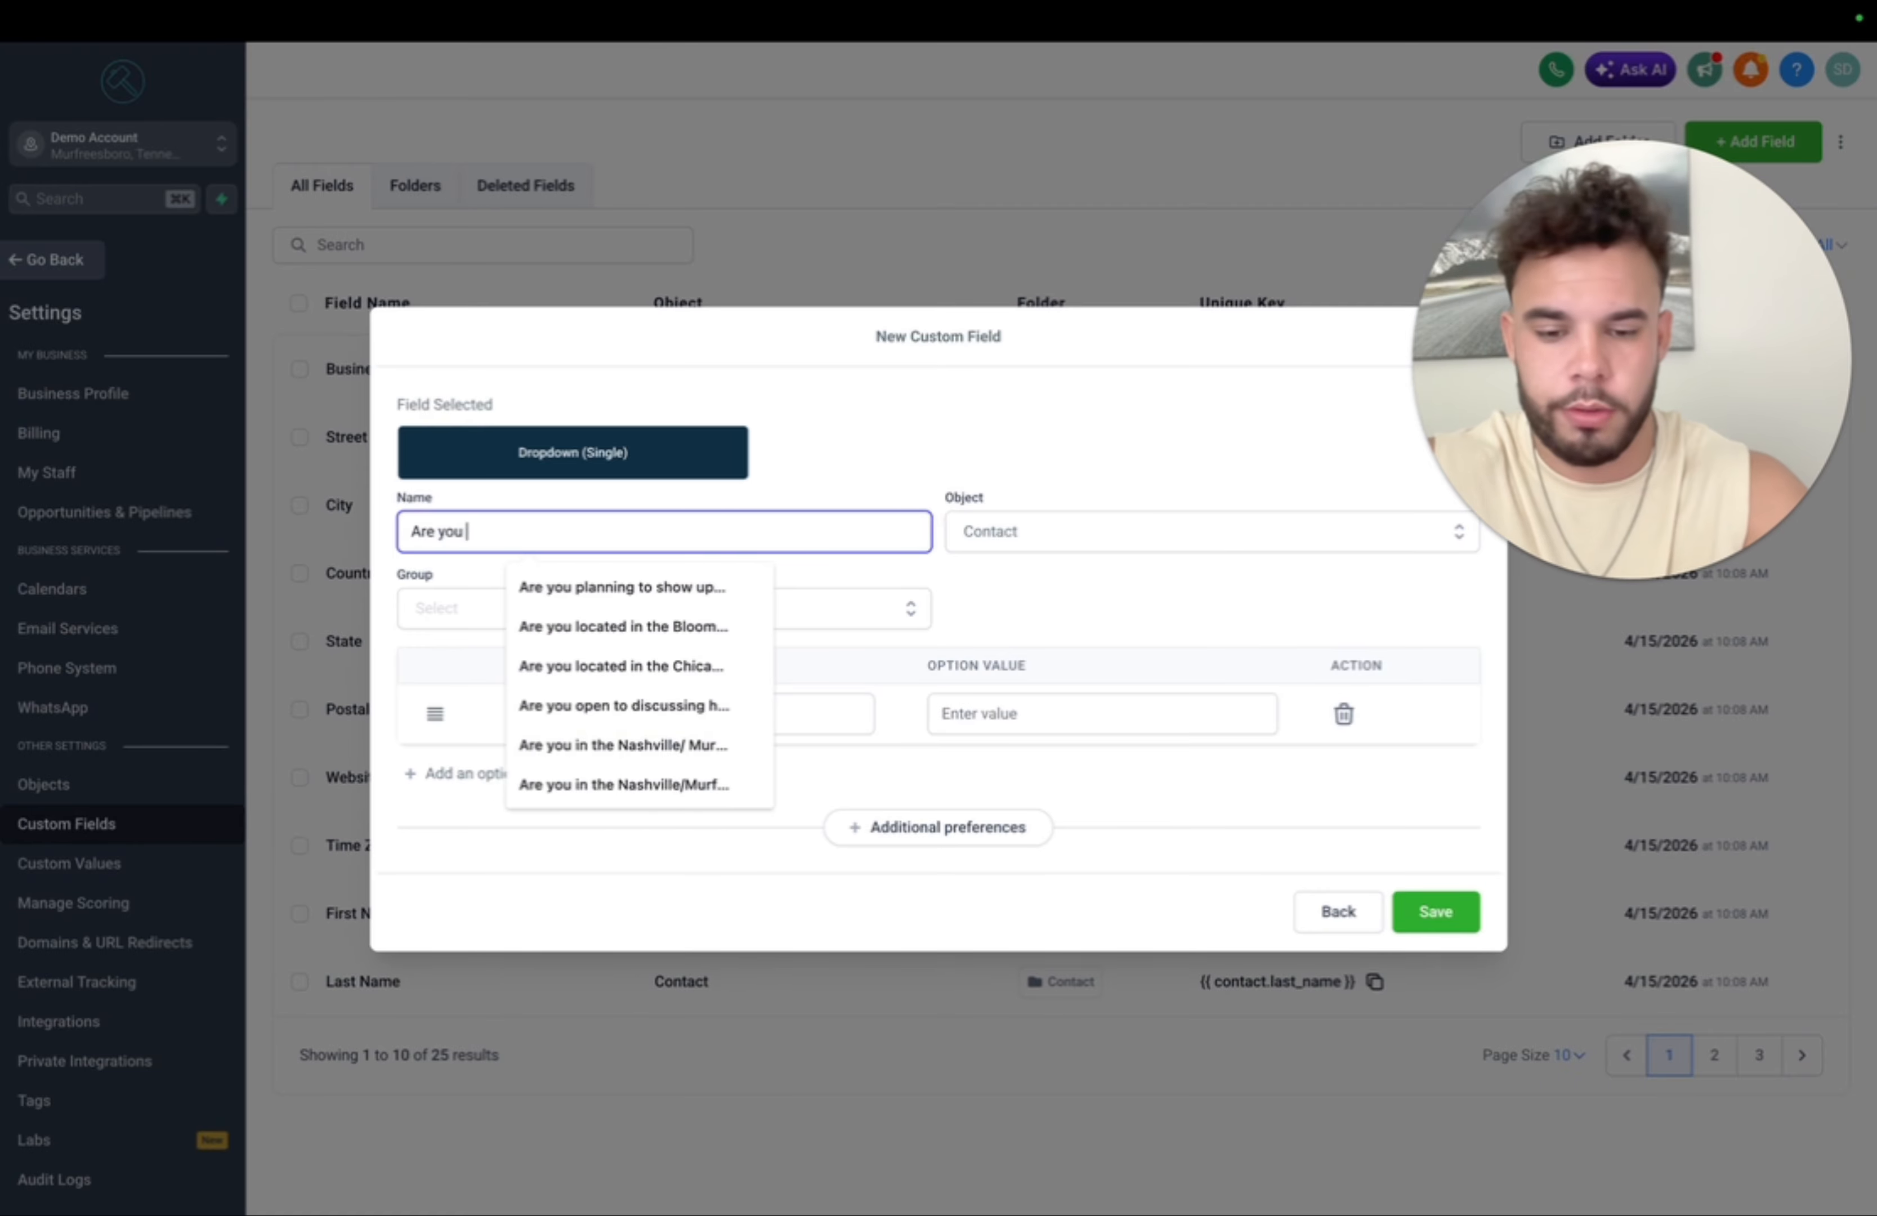
type("located in ")
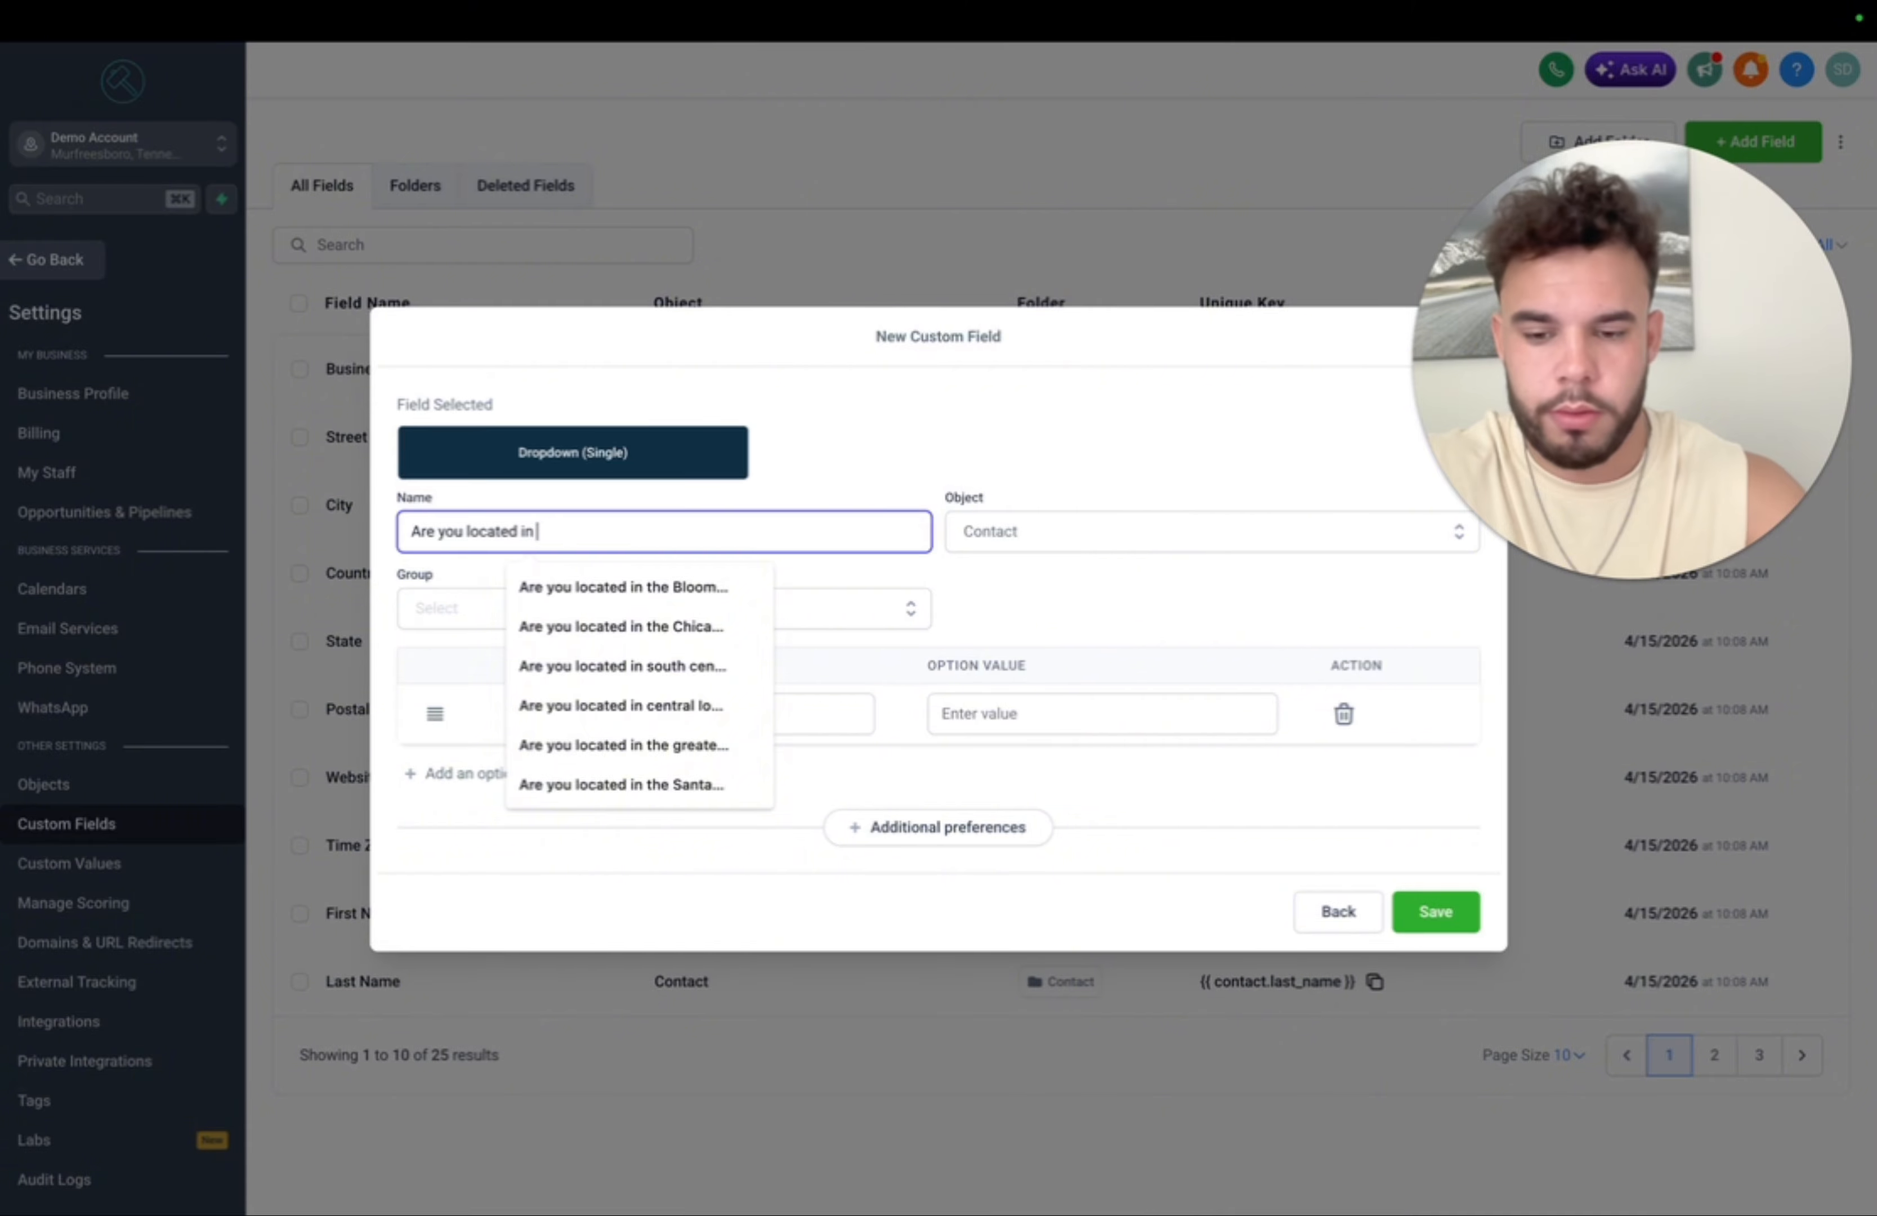
type("West palm beach?")
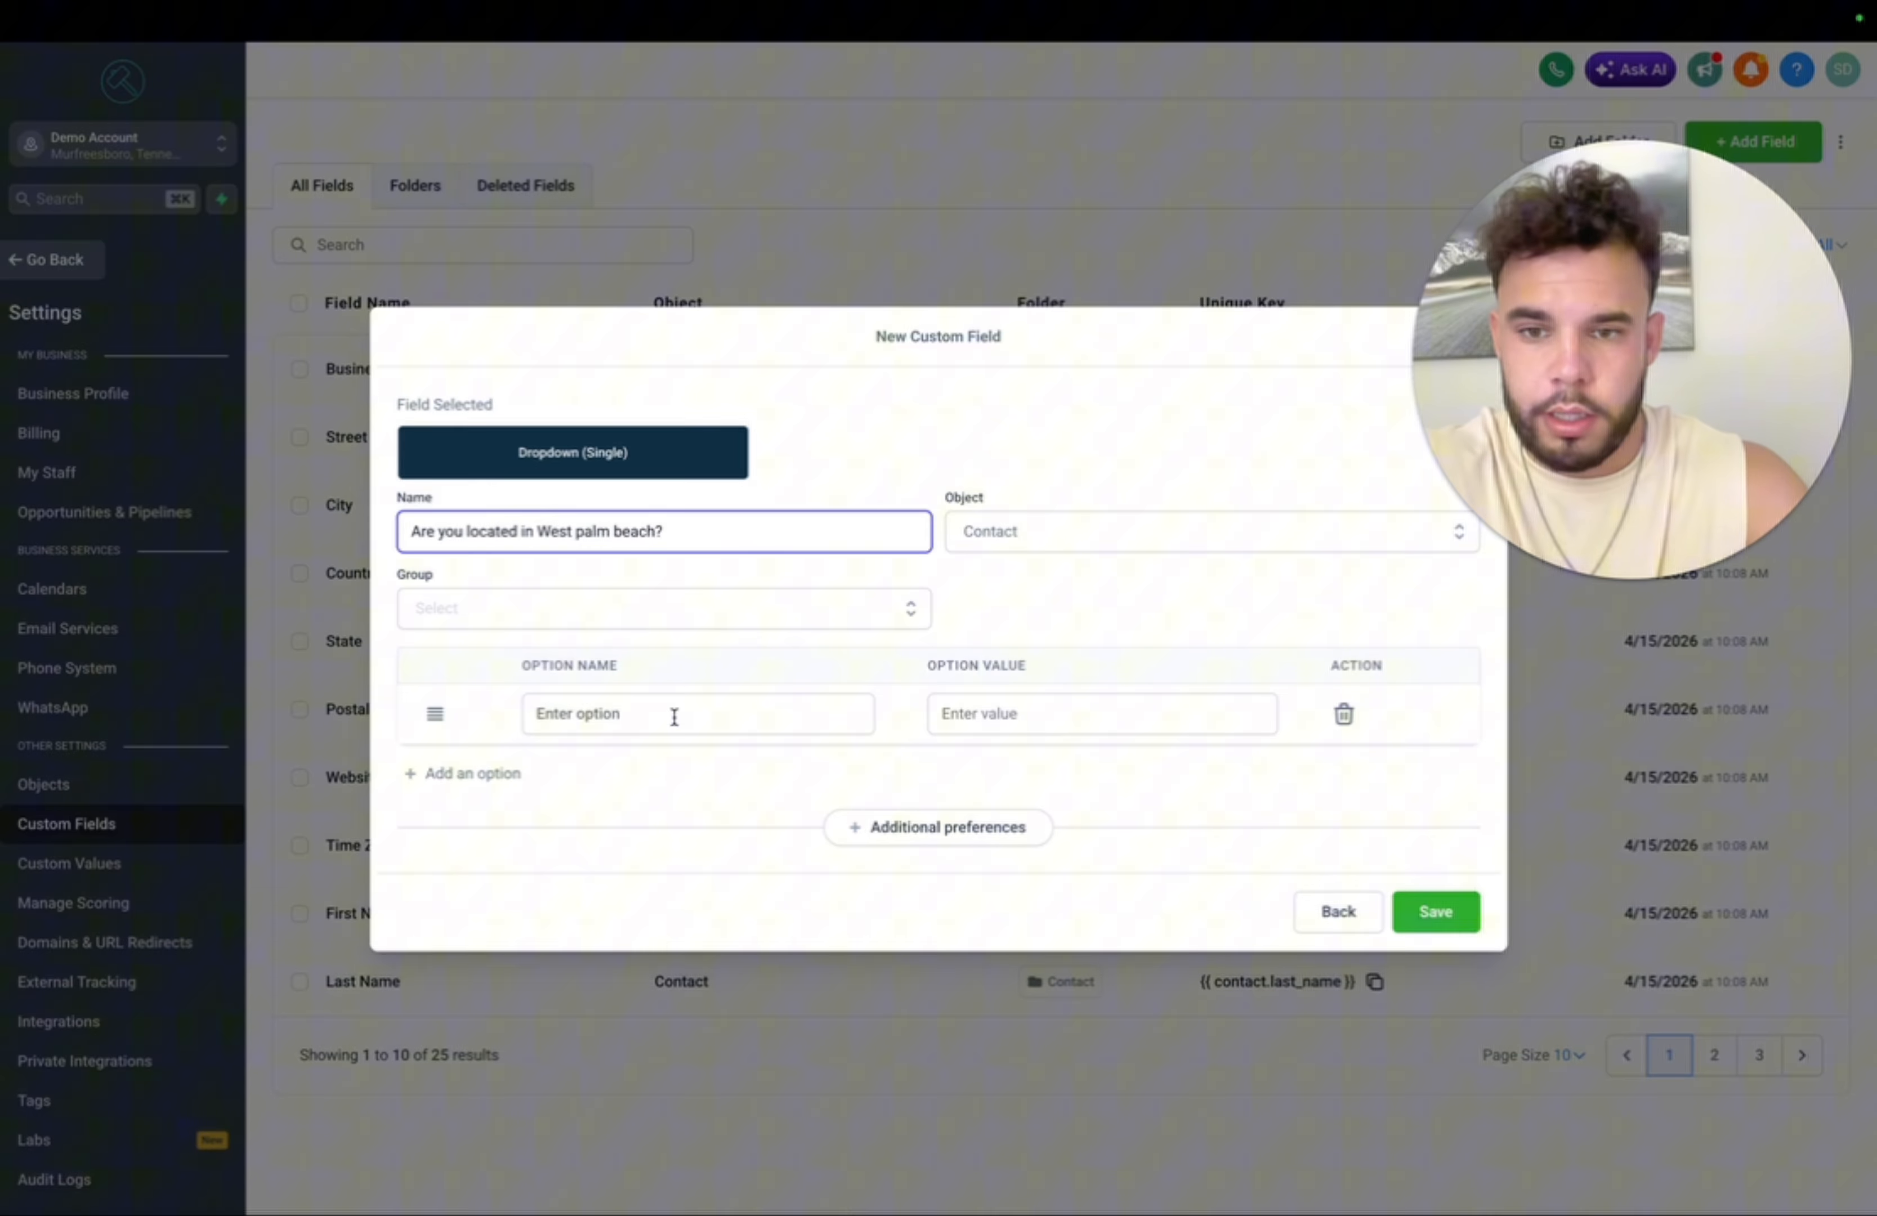
- Give the dropdown Yes and No options, save it, and return to Integrations
left_click(674, 716)
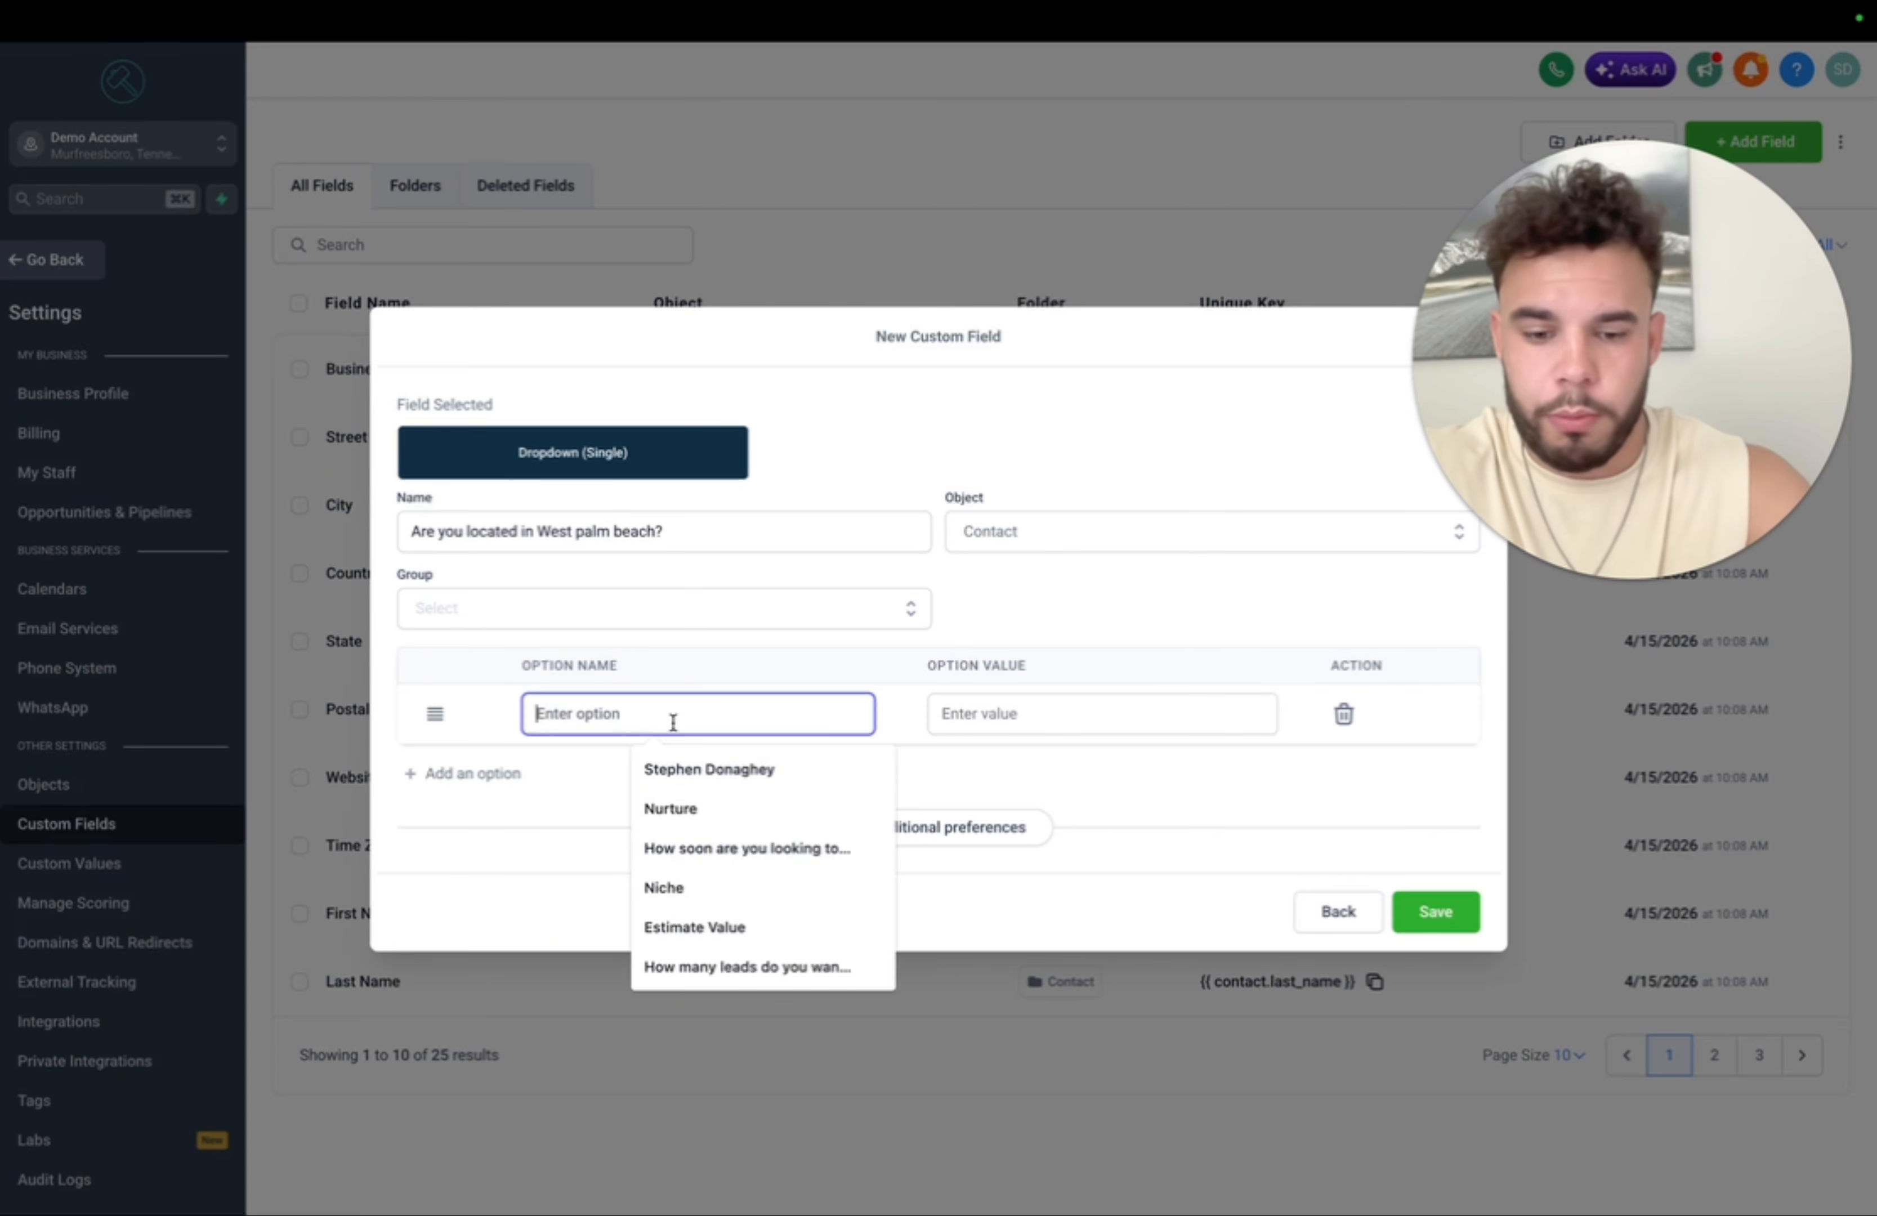
type("Yes")
left_click(491, 781)
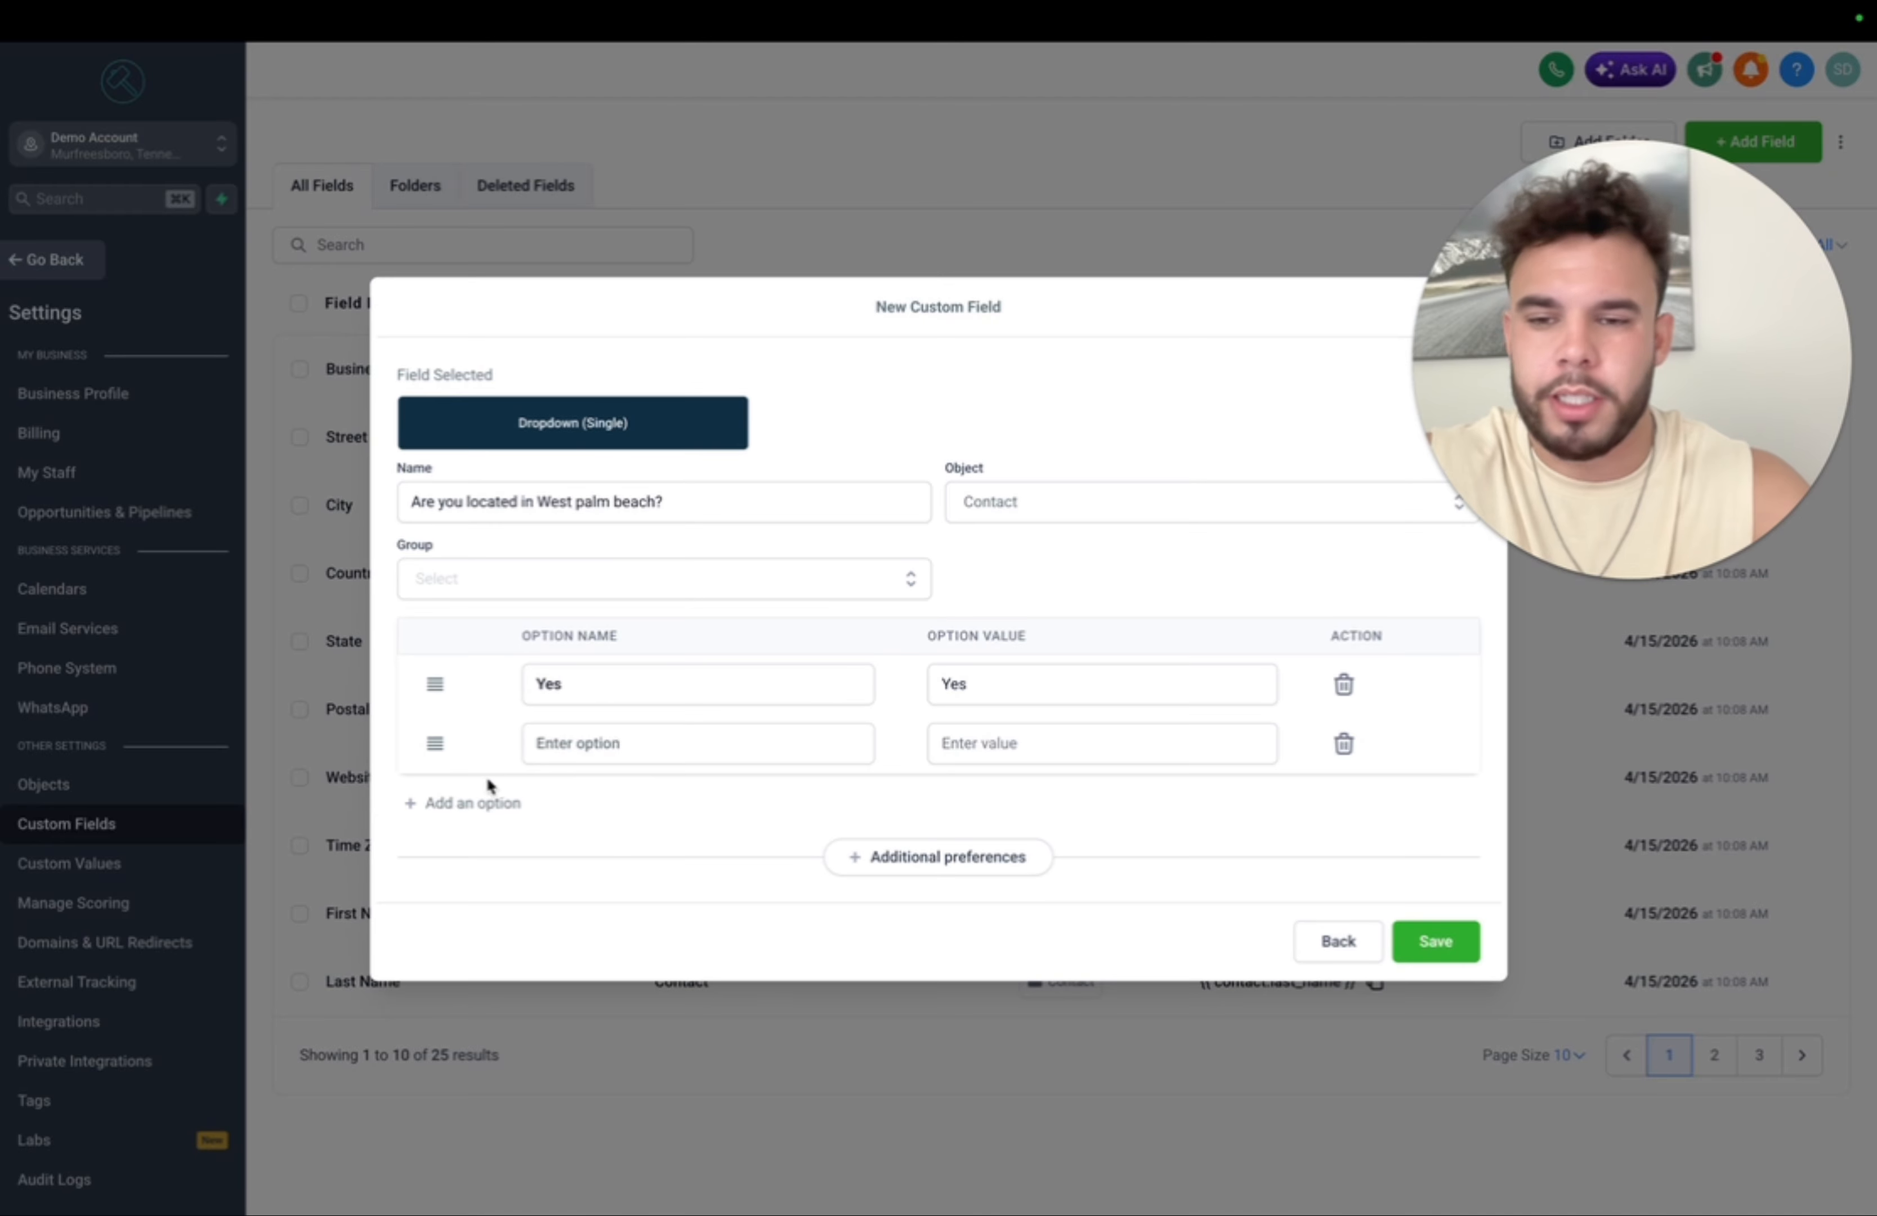
left_click(581, 757)
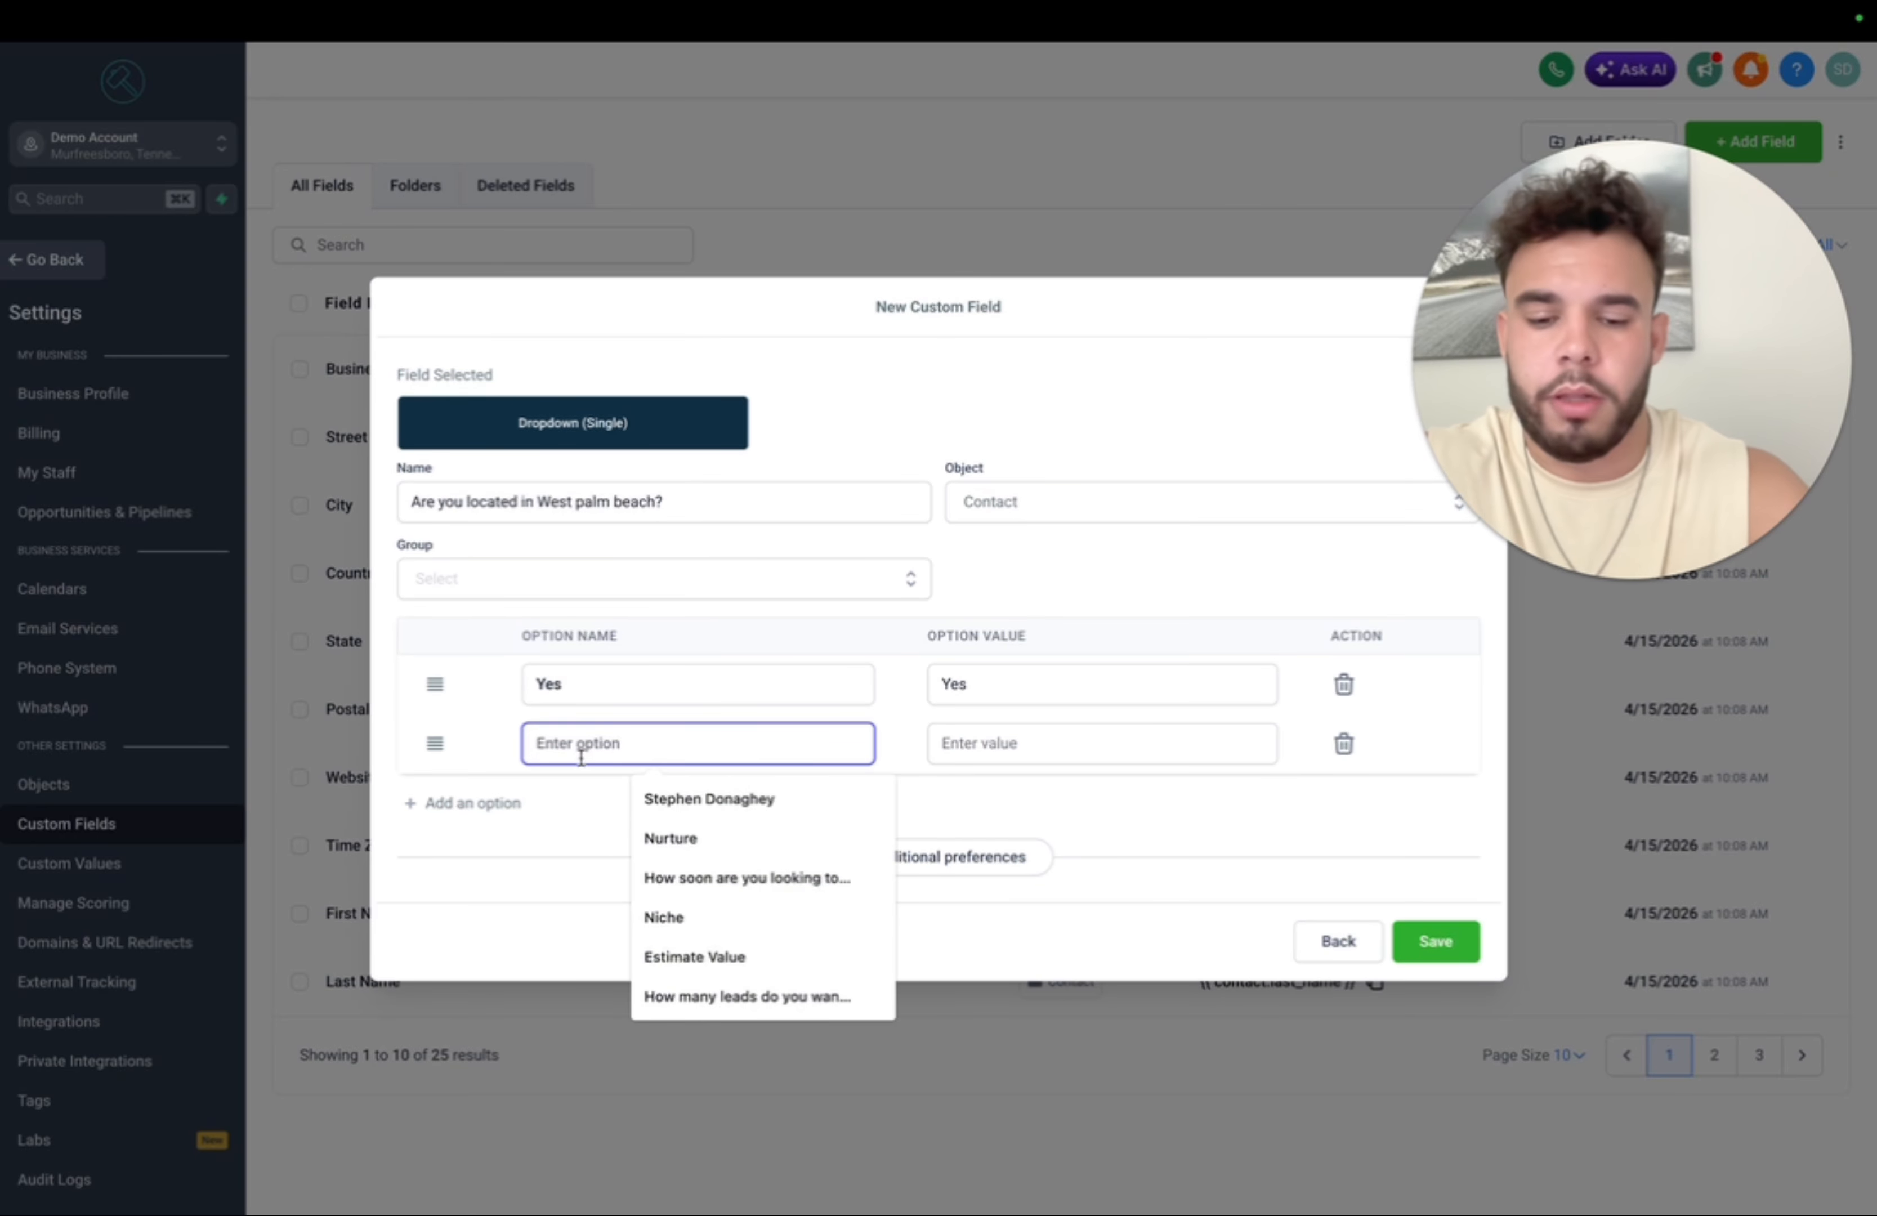
type("No")
left_click(897, 616)
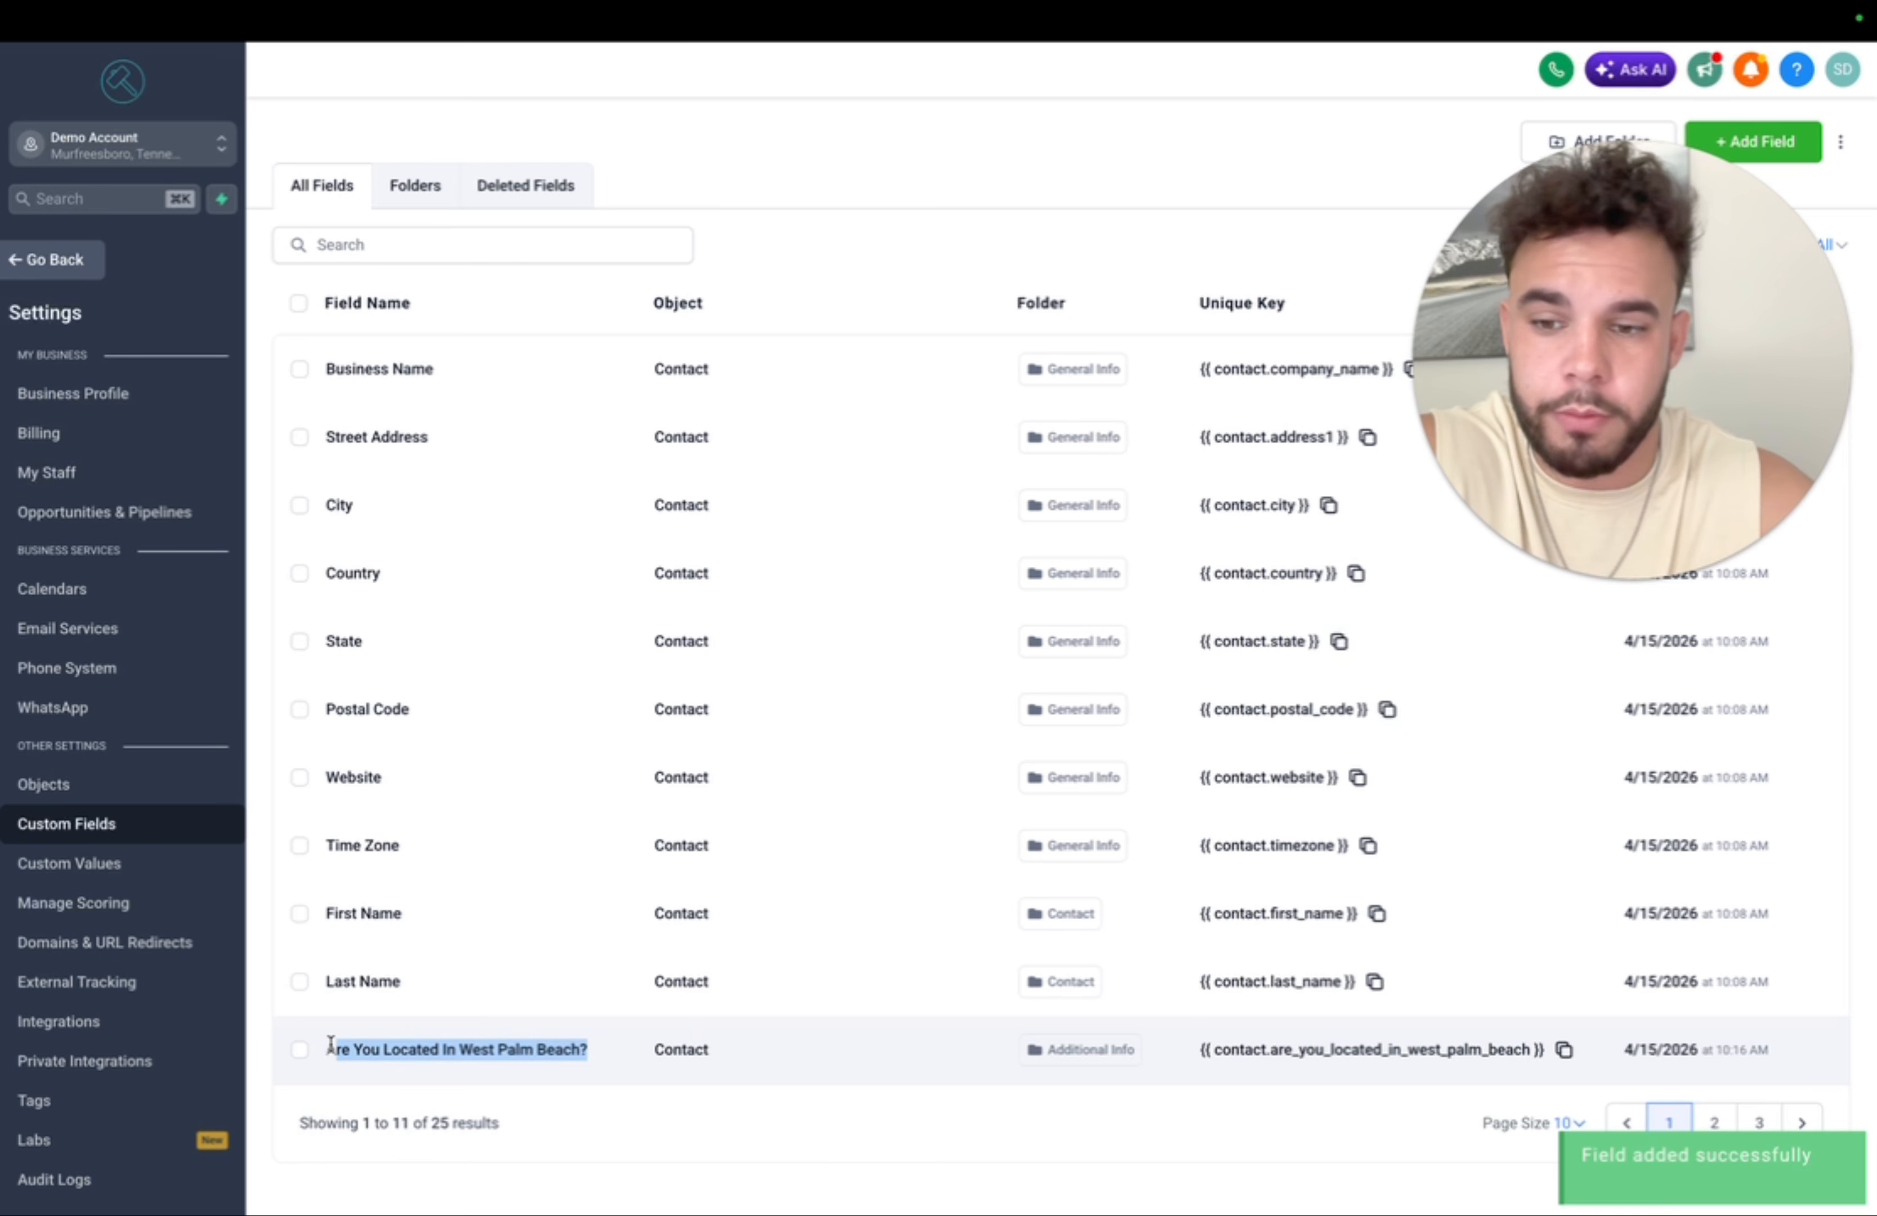
left_click(58, 1021)
- Map the Facebook form's West Palm Beach question to the new custom field
left_click(1418, 274)
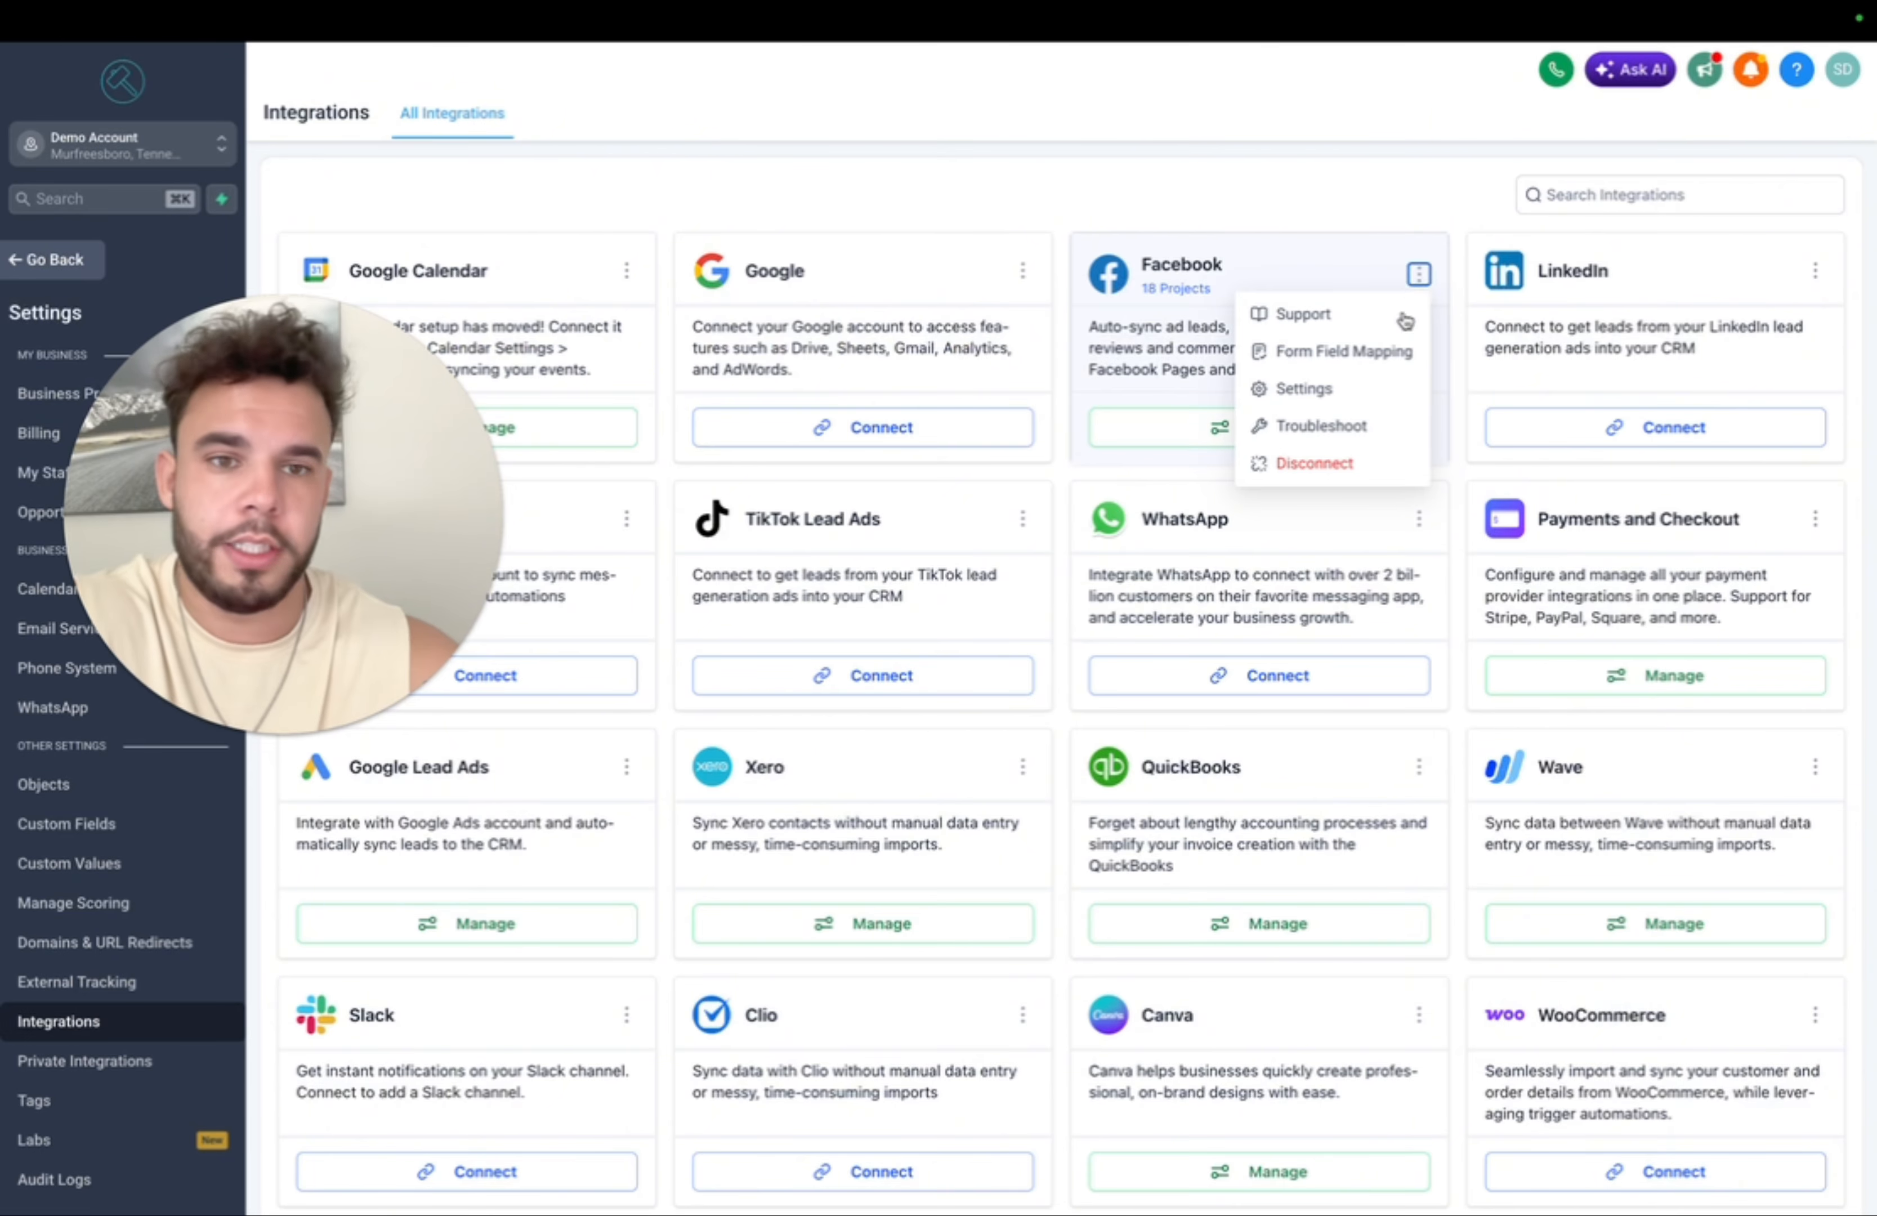
left_click(1331, 356)
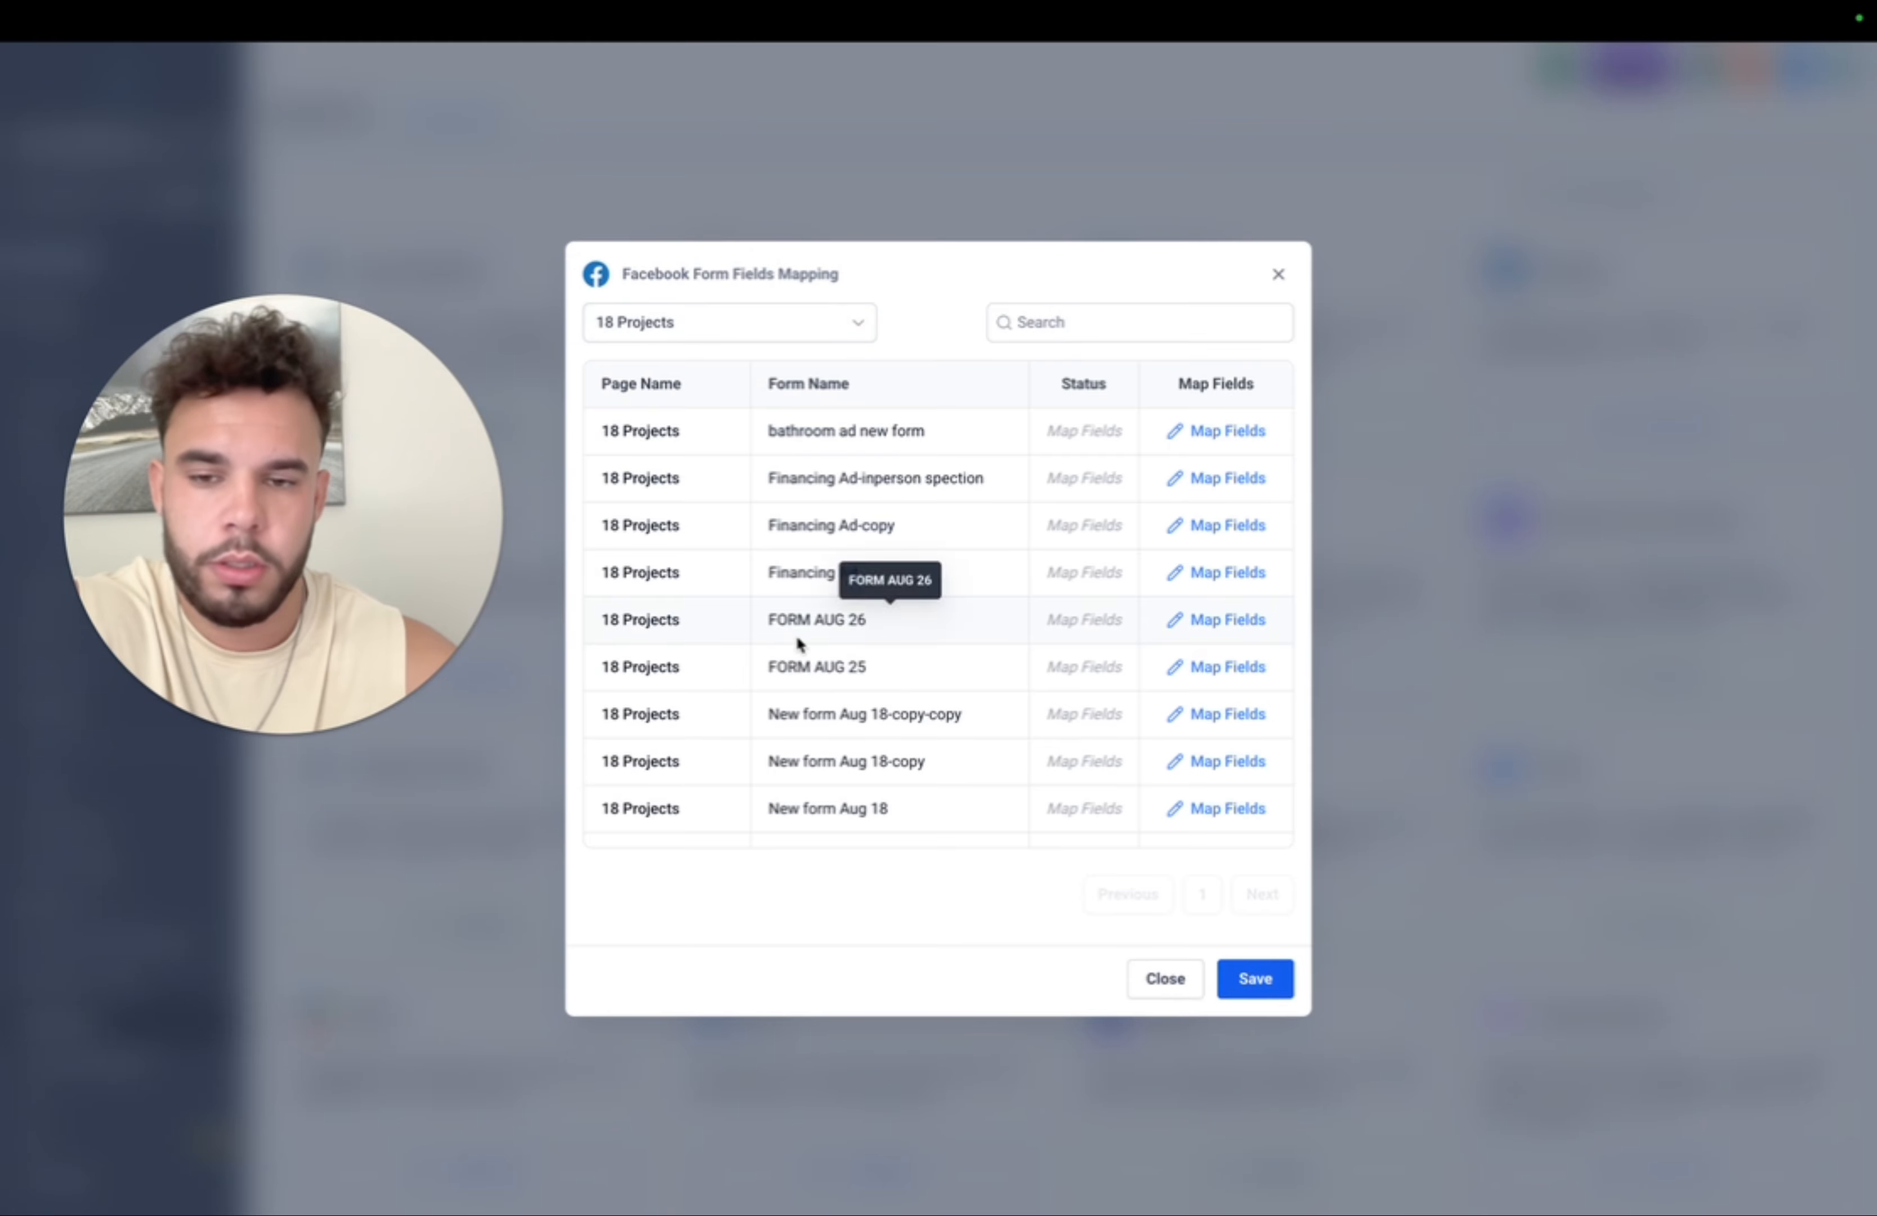
scroll(990, 717, "down", 3)
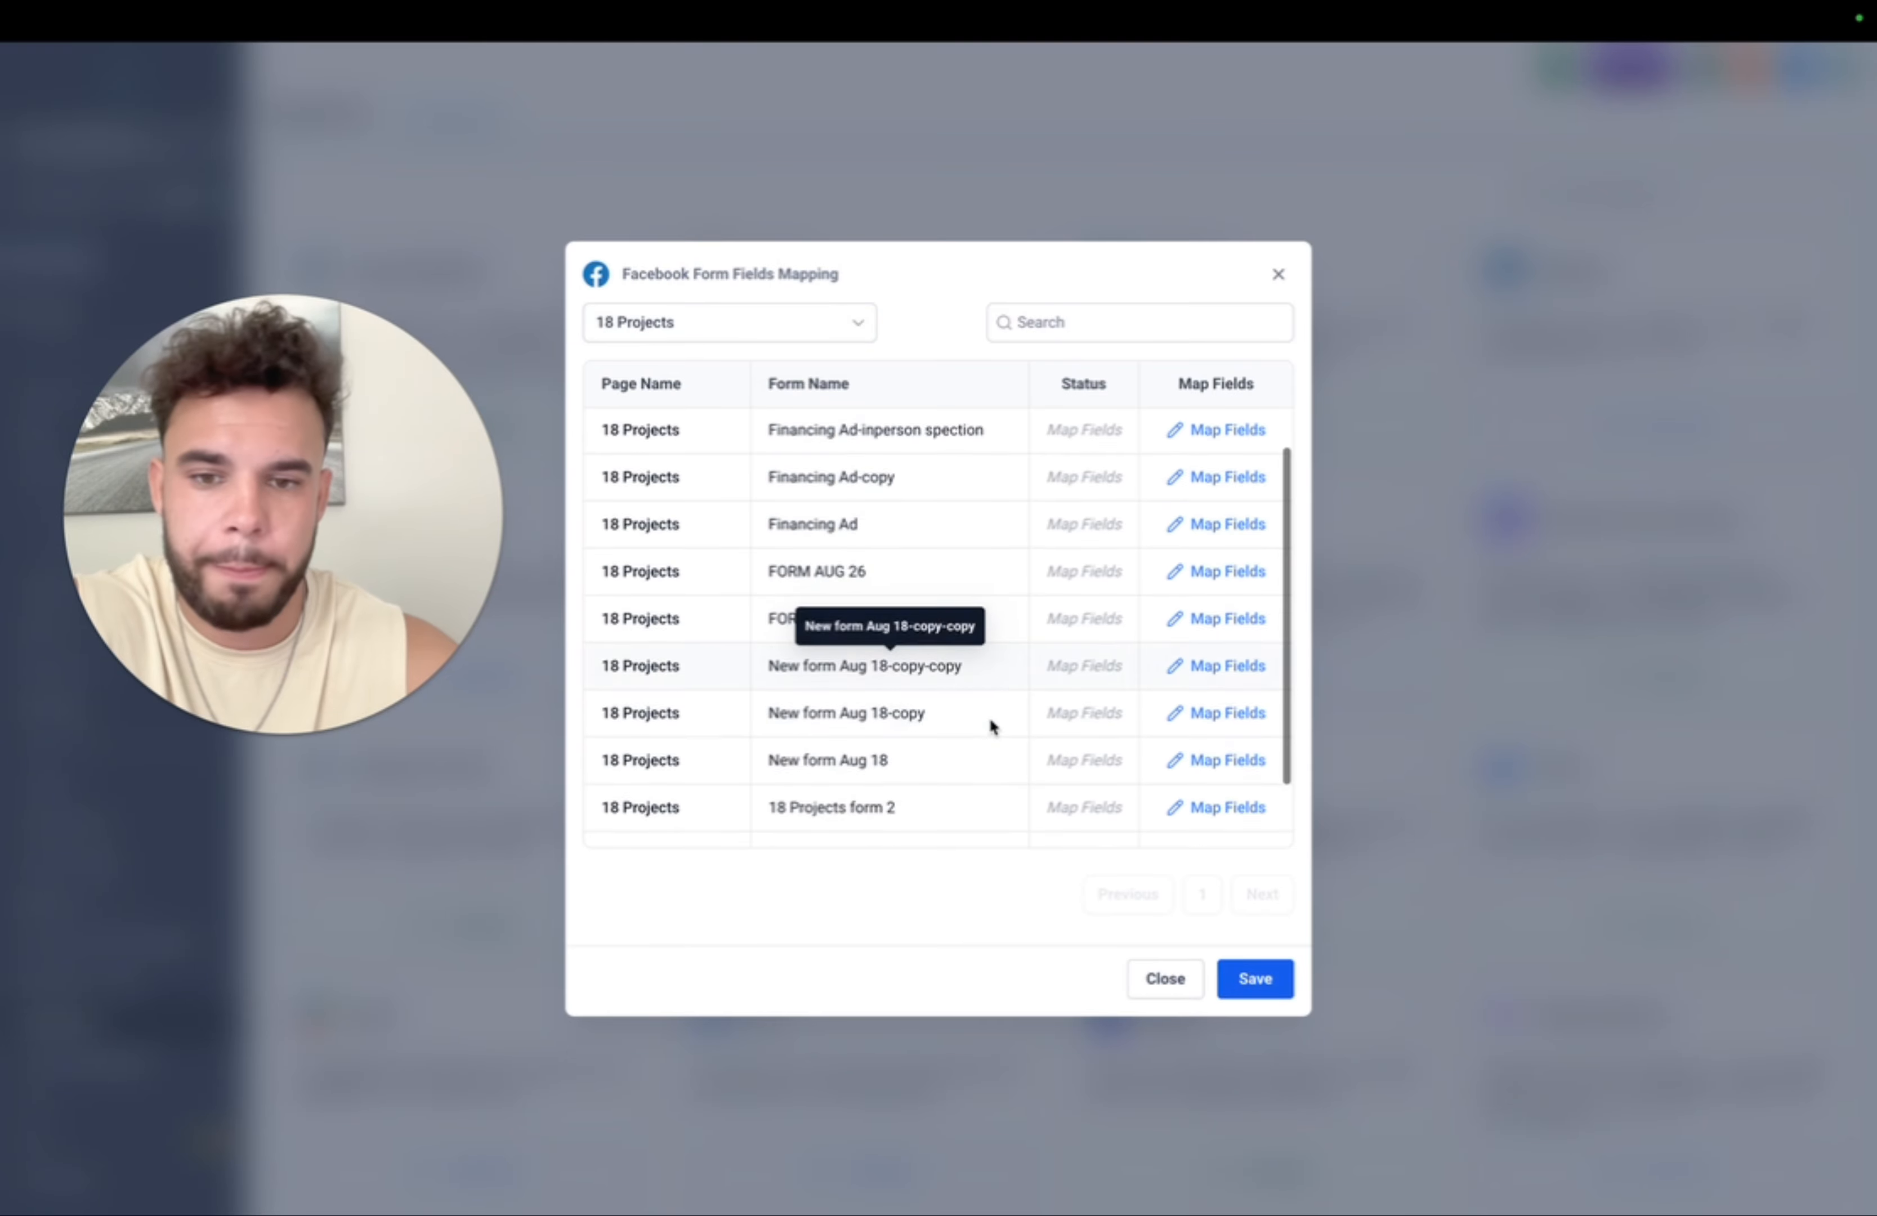
left_click(1221, 733)
left_click(1030, 495)
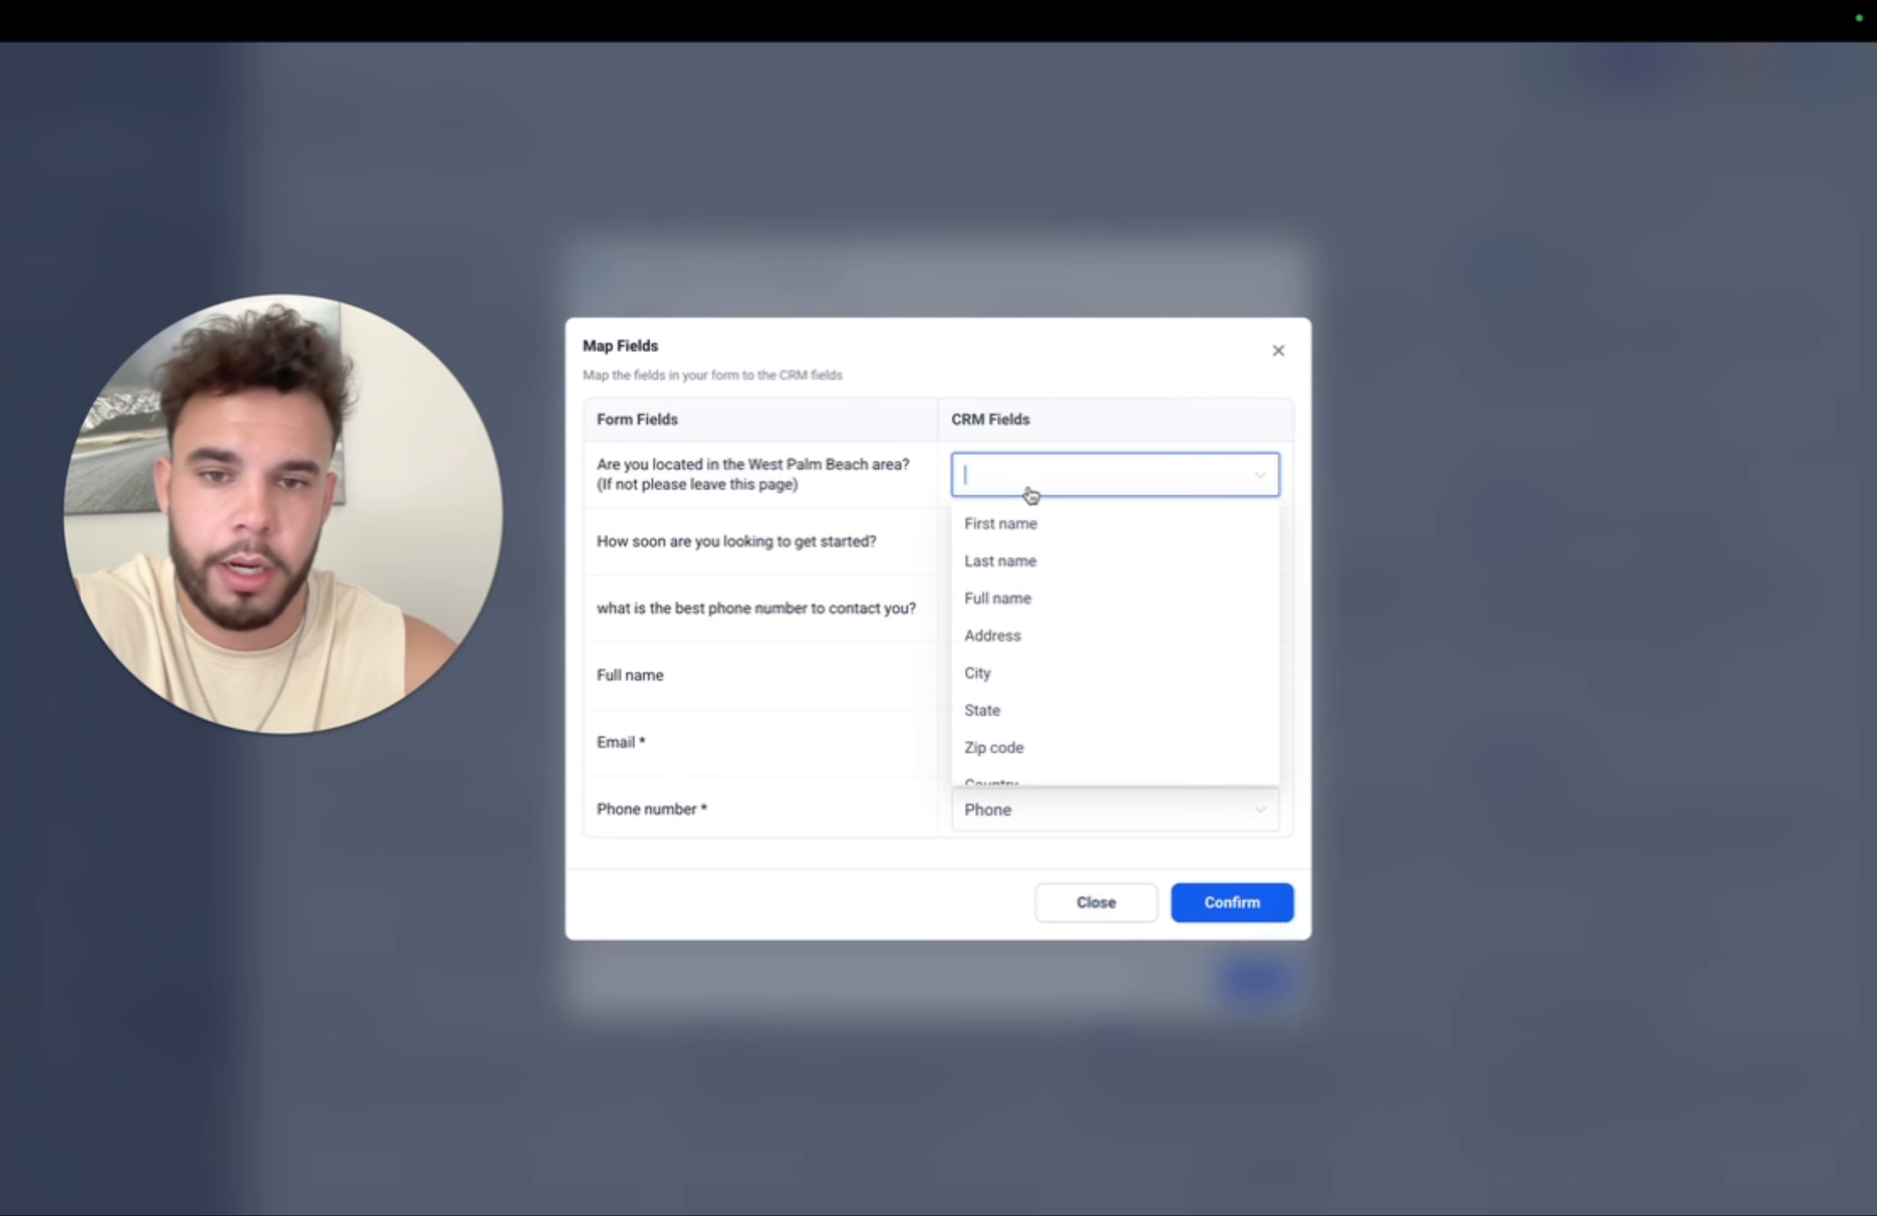
scroll(1047, 723, "down", 3)
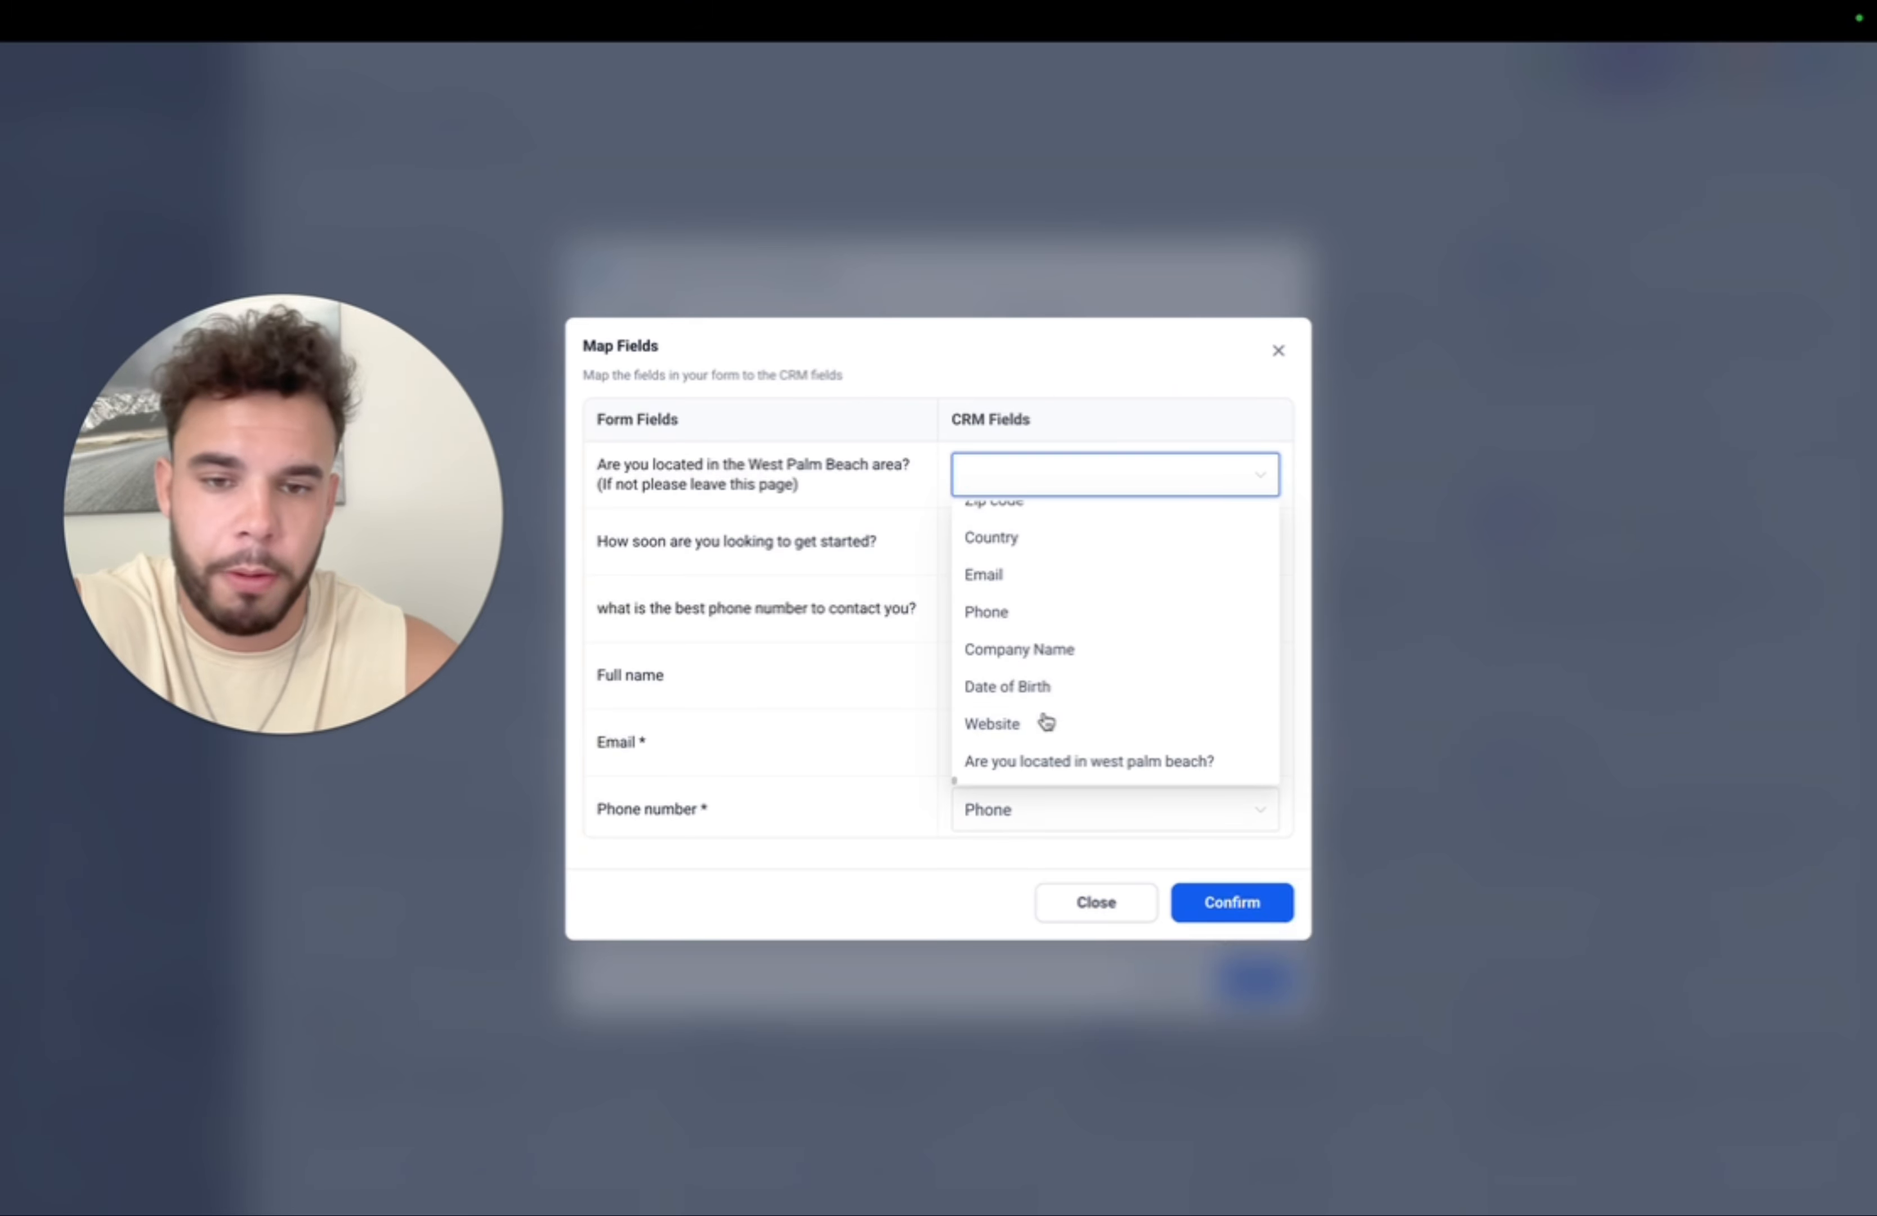
left_click(1061, 762)
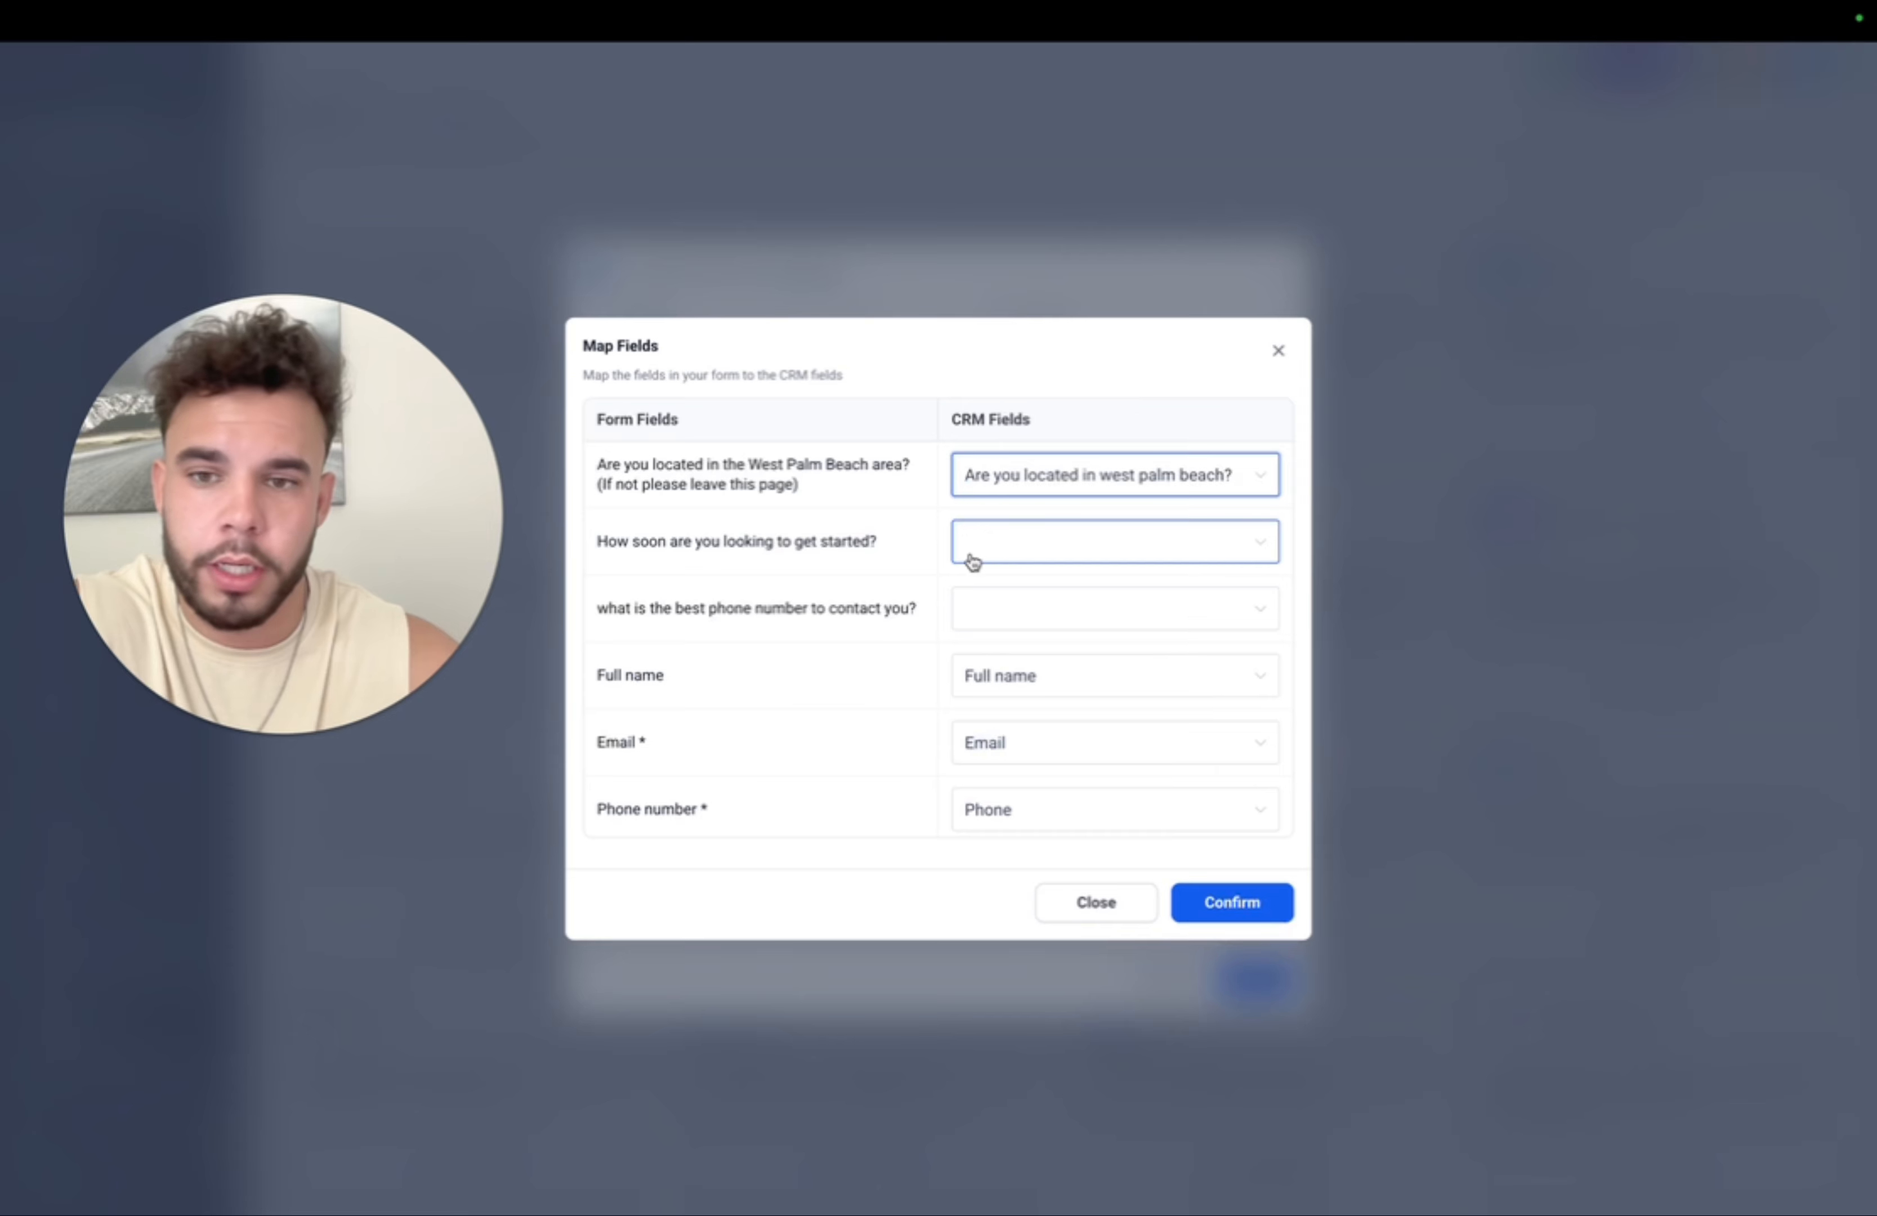
- Confirm the 'bathroom ad new form' mapping so it is enabled, then close the mapping window
left_click_drag(882, 543, 621, 542)
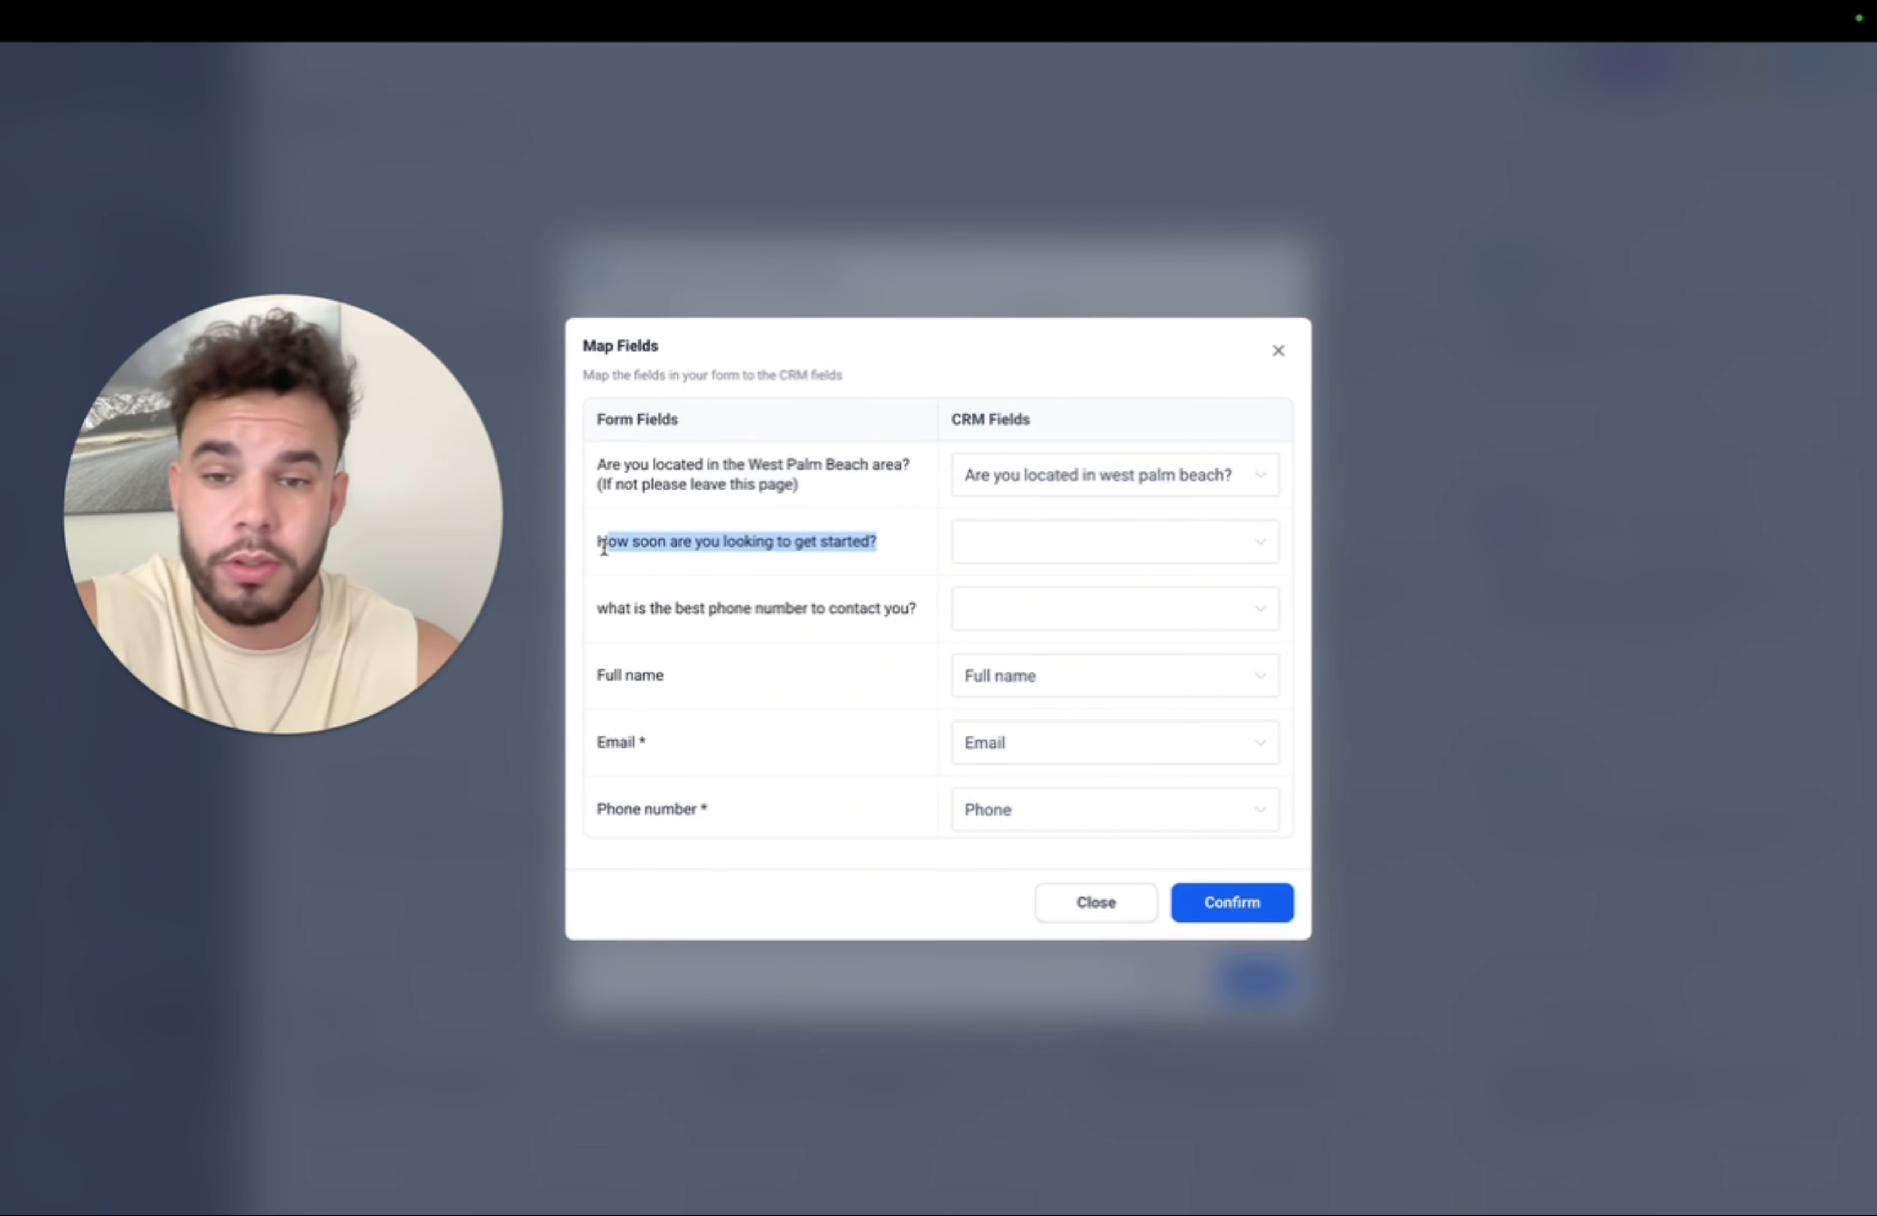
left_click_drag(897, 606, 500, 617)
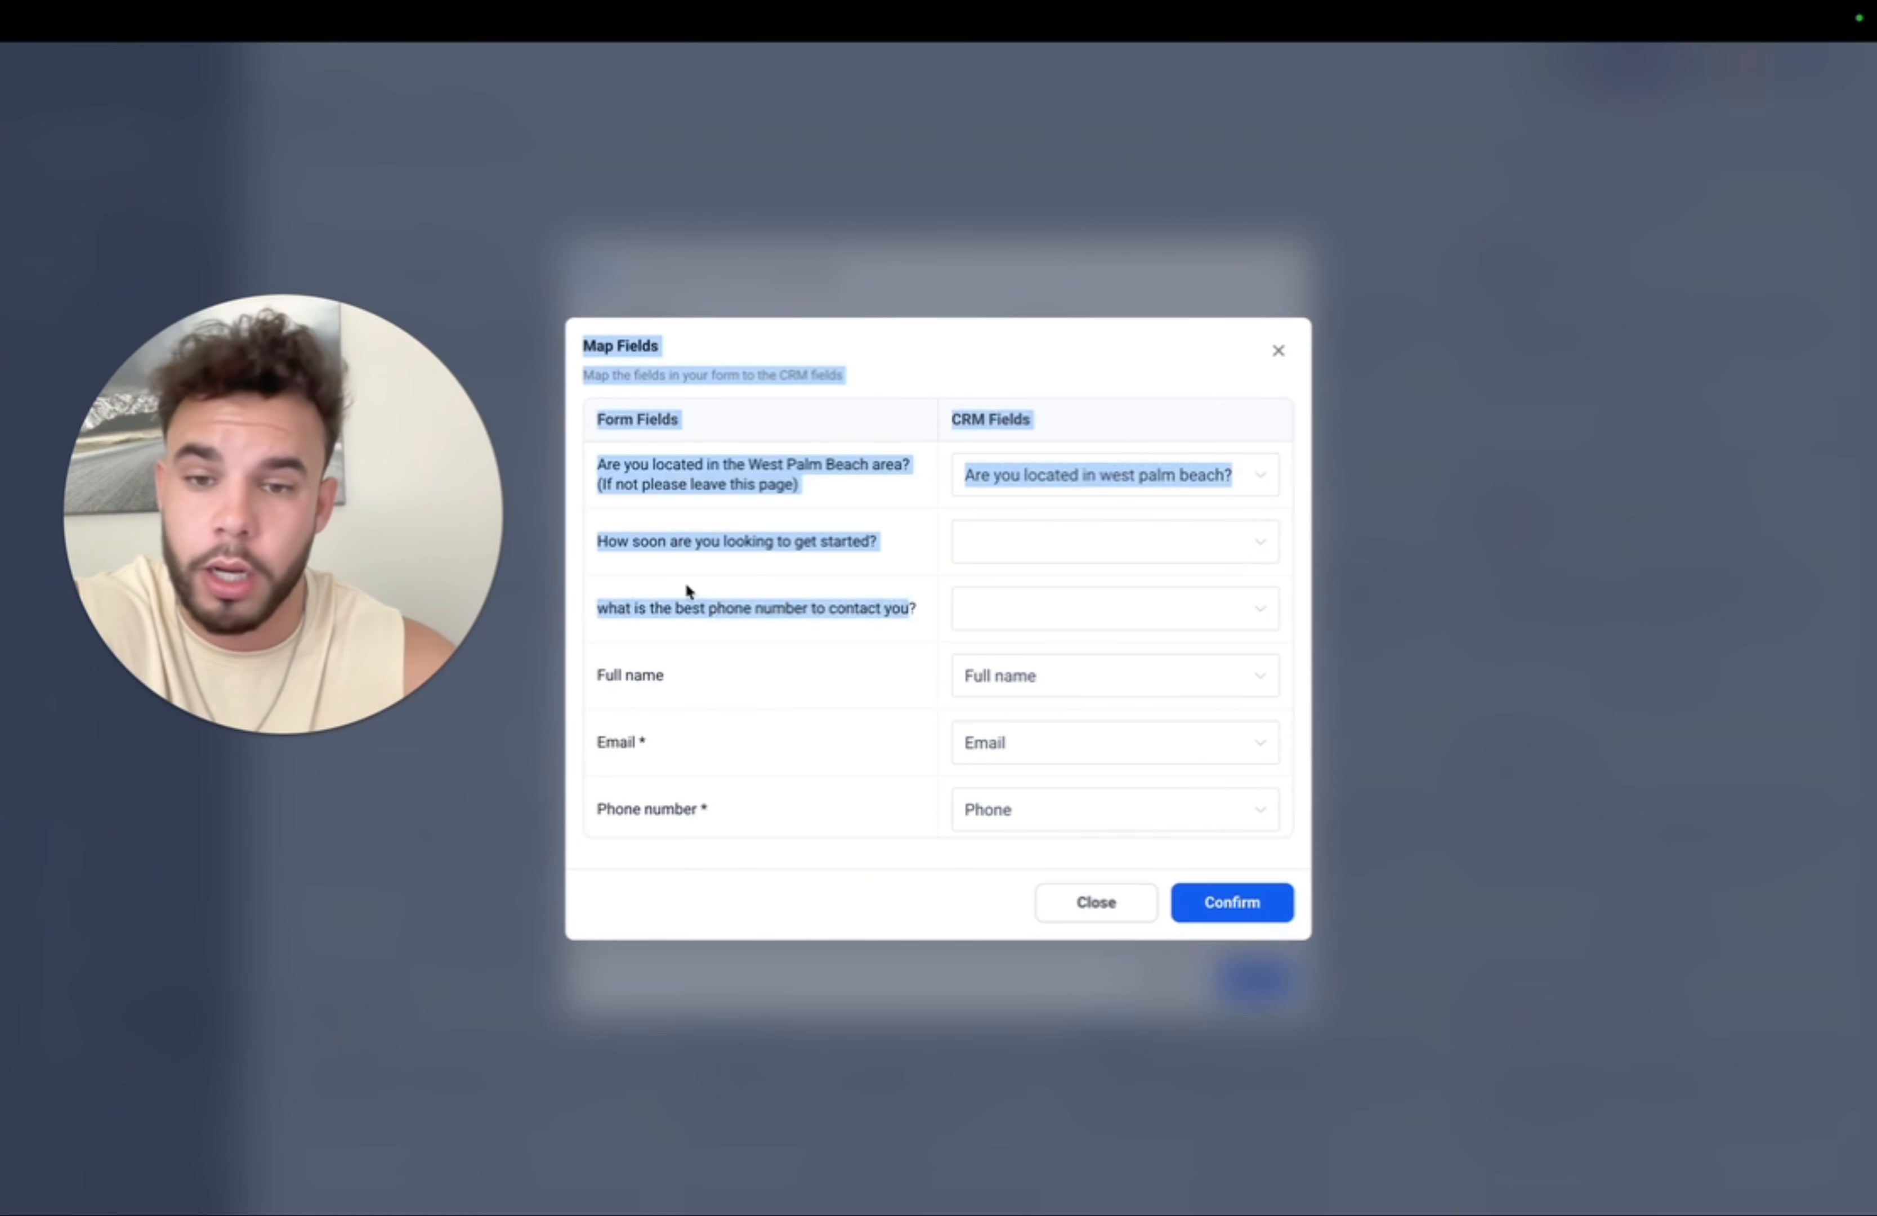
left_click(888, 611)
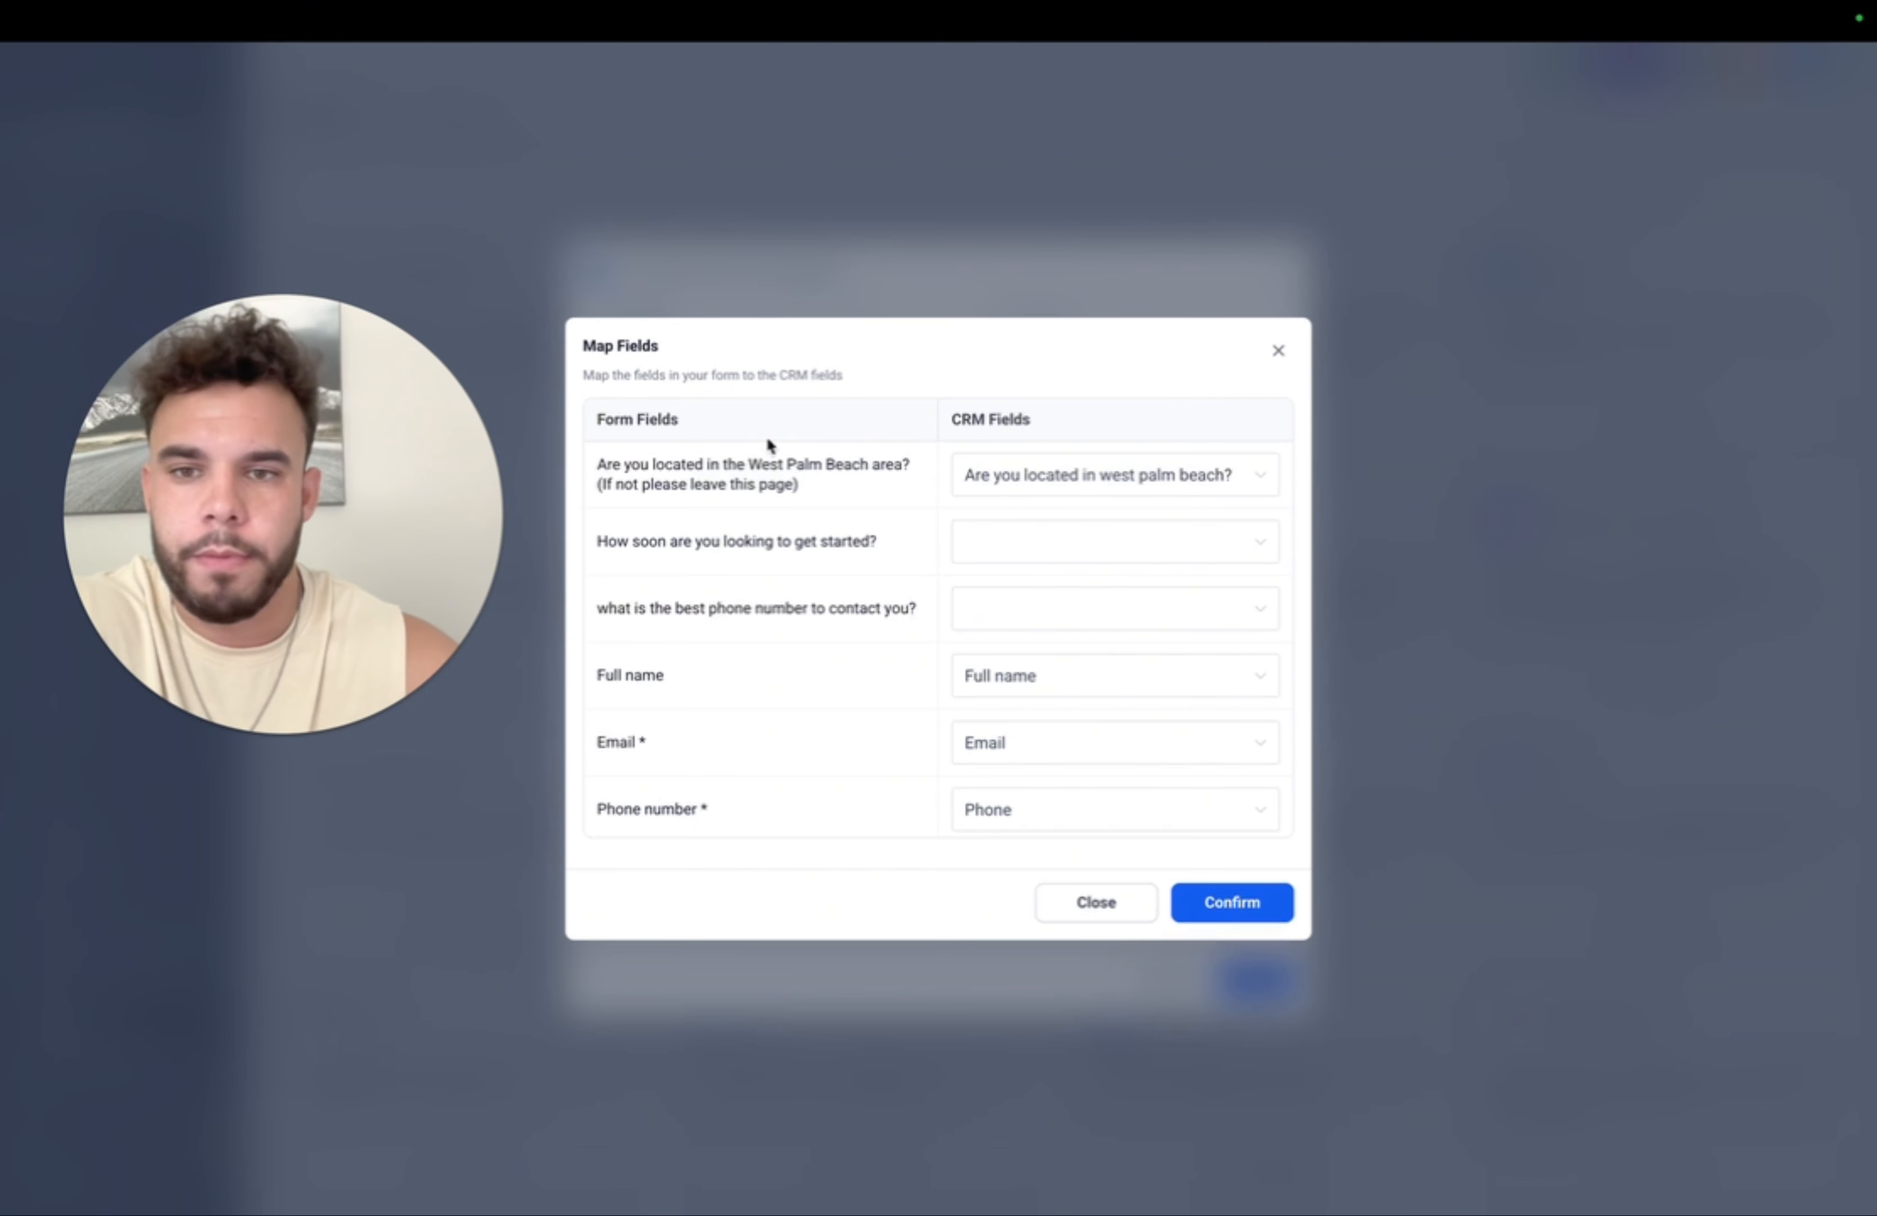
left_click_drag(597, 468, 909, 598)
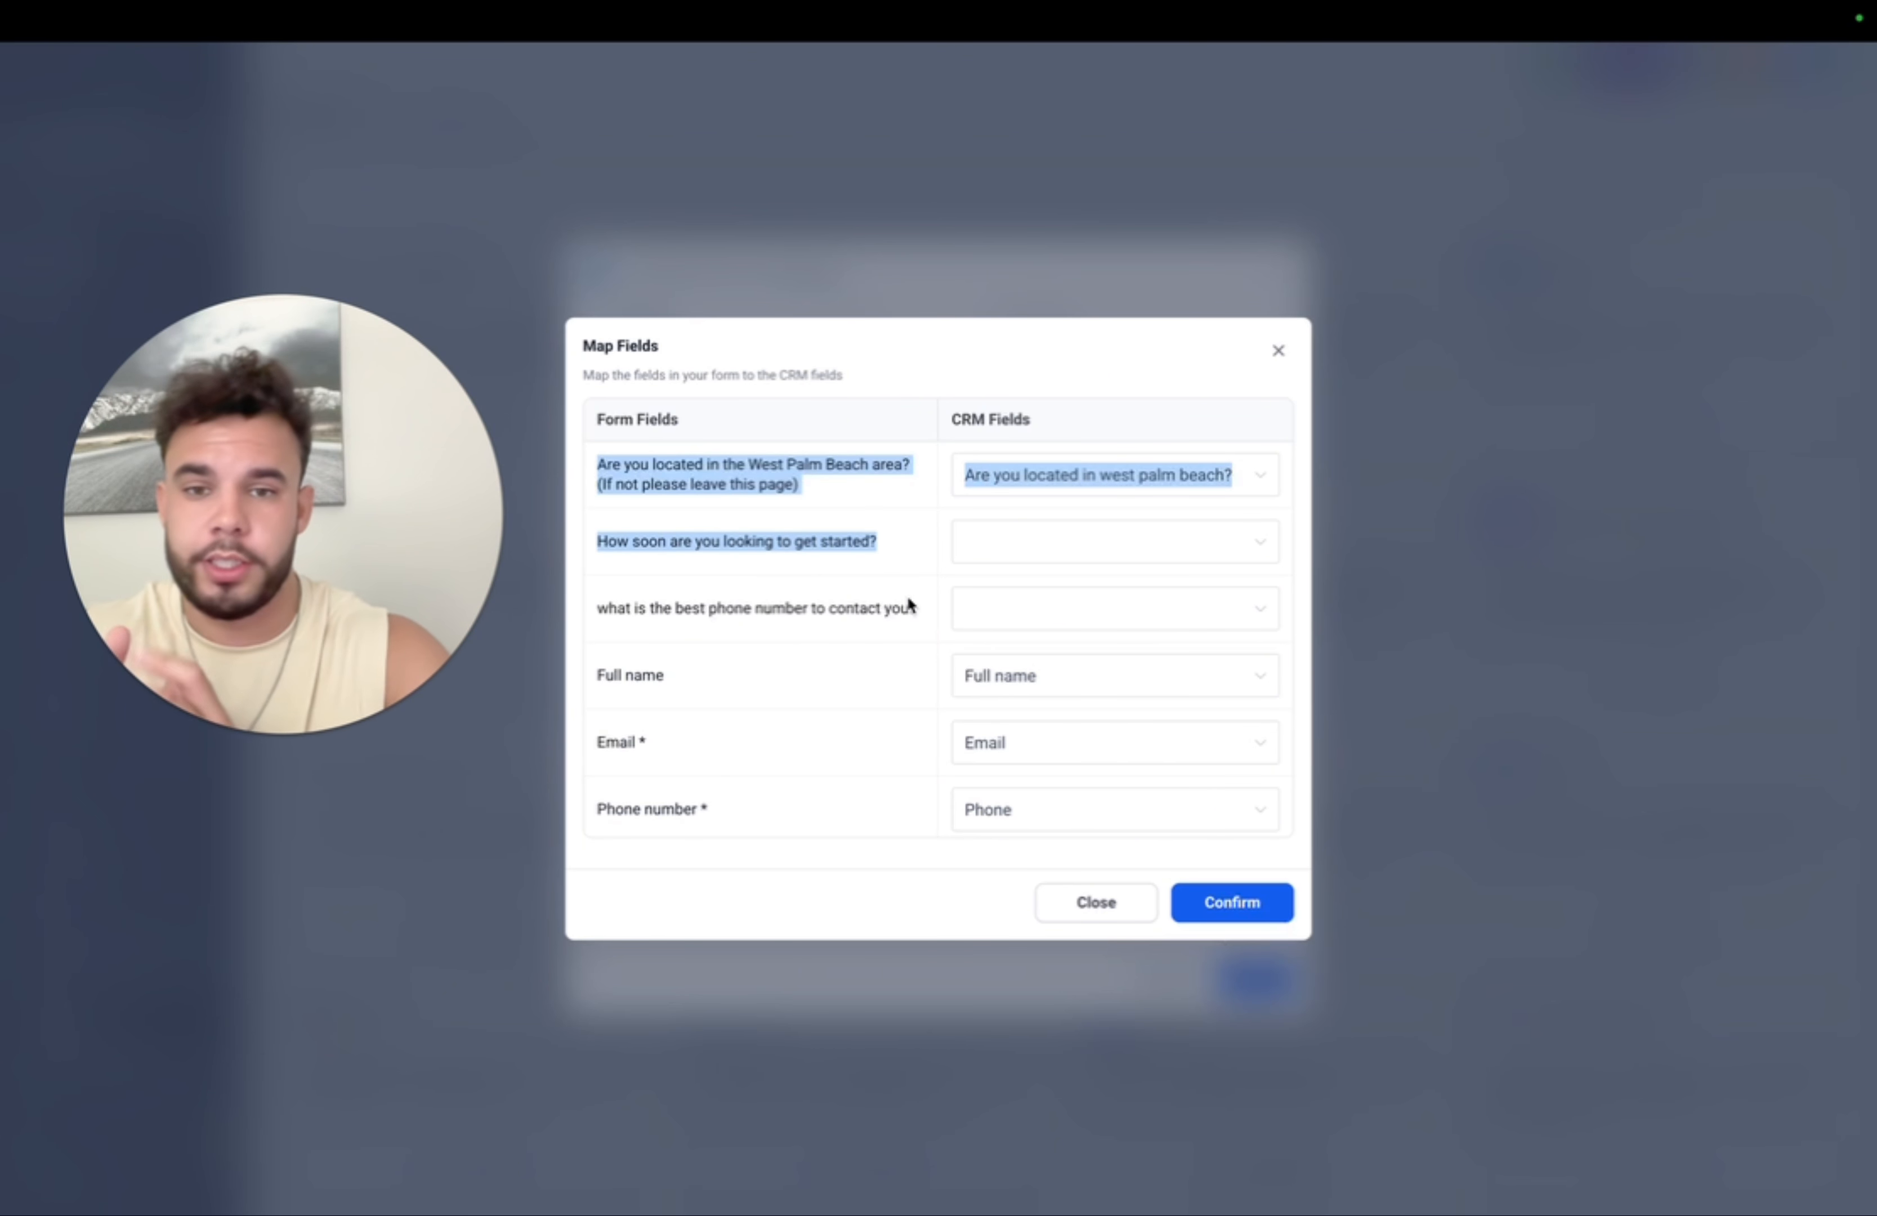
left_click(1278, 350)
scroll(1227, 431, "up", 2)
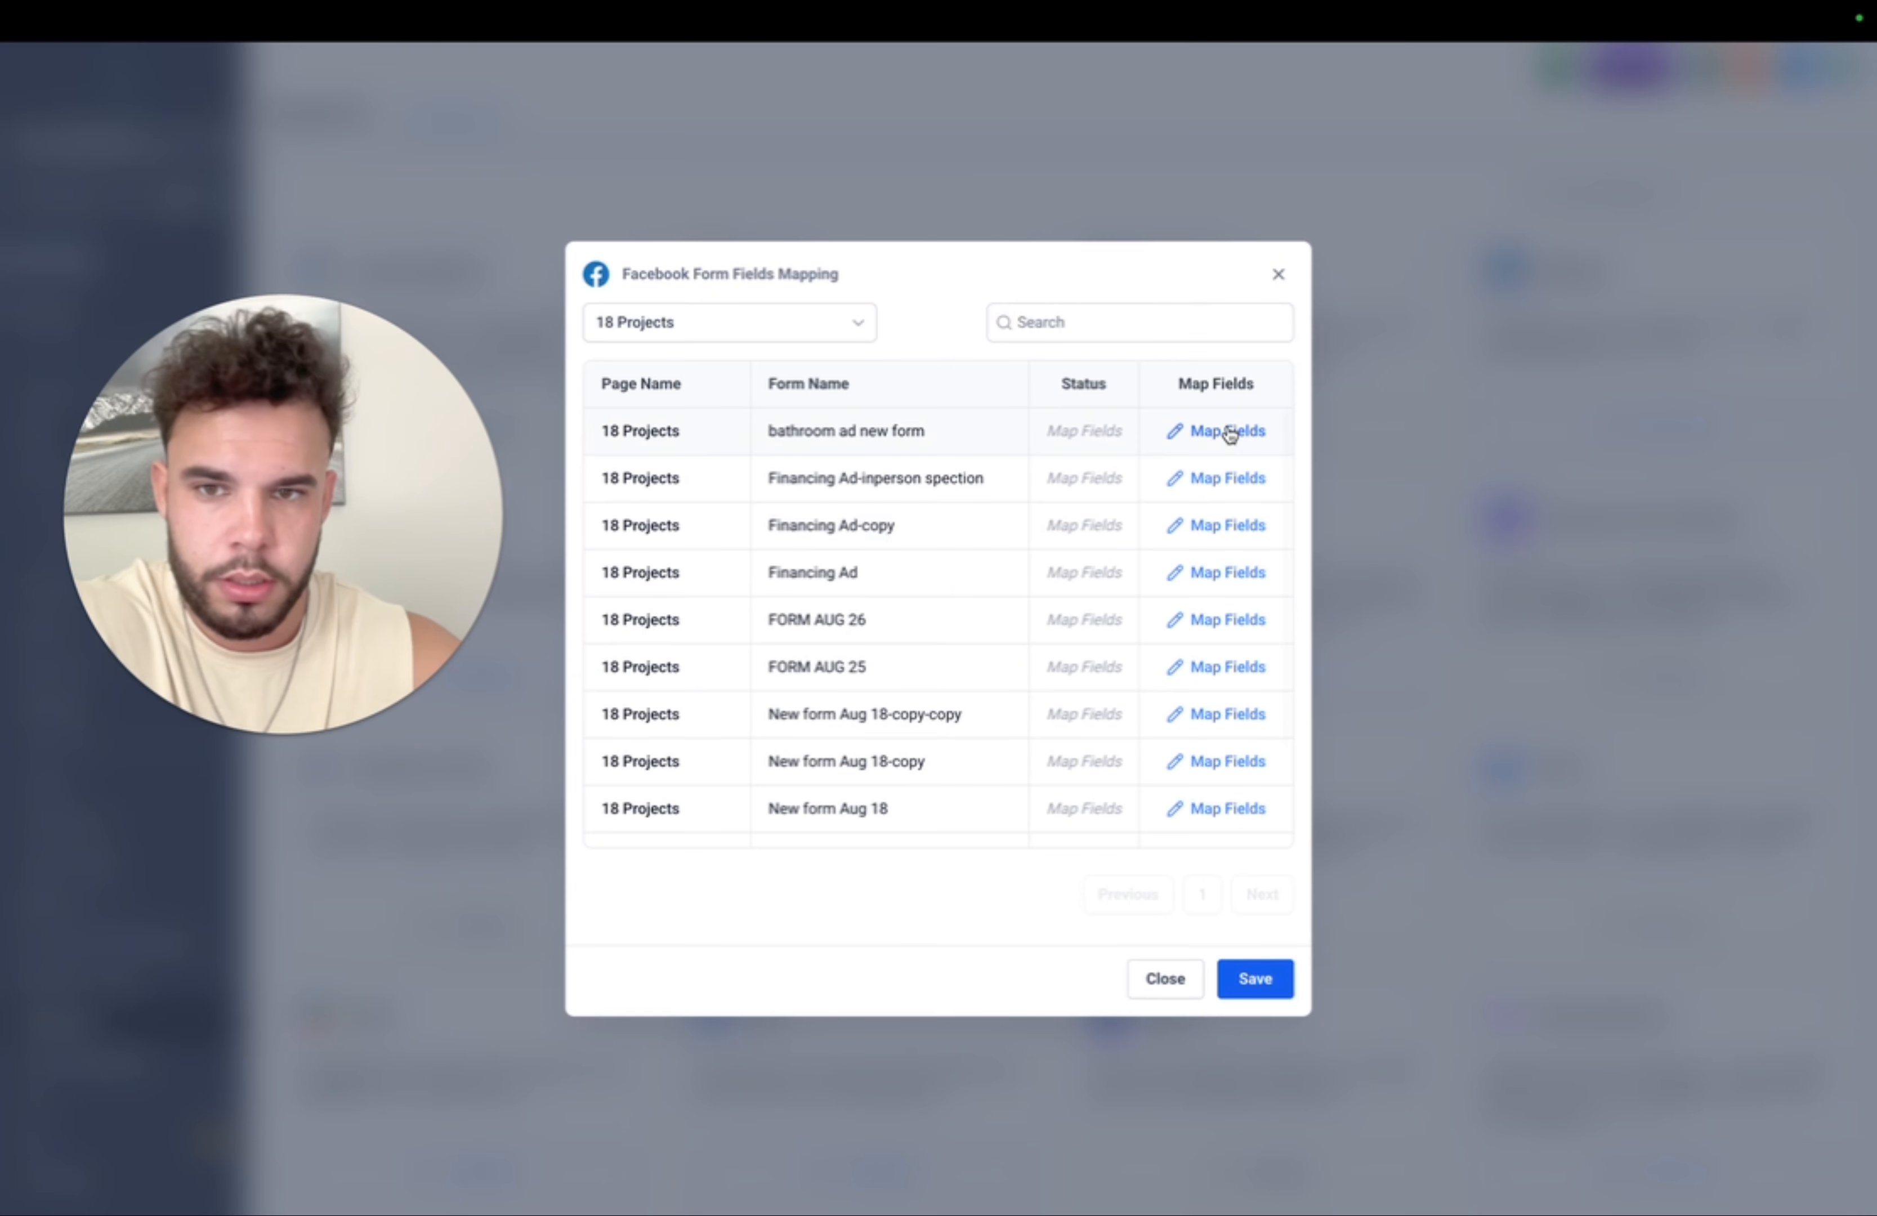
left_click(1225, 427)
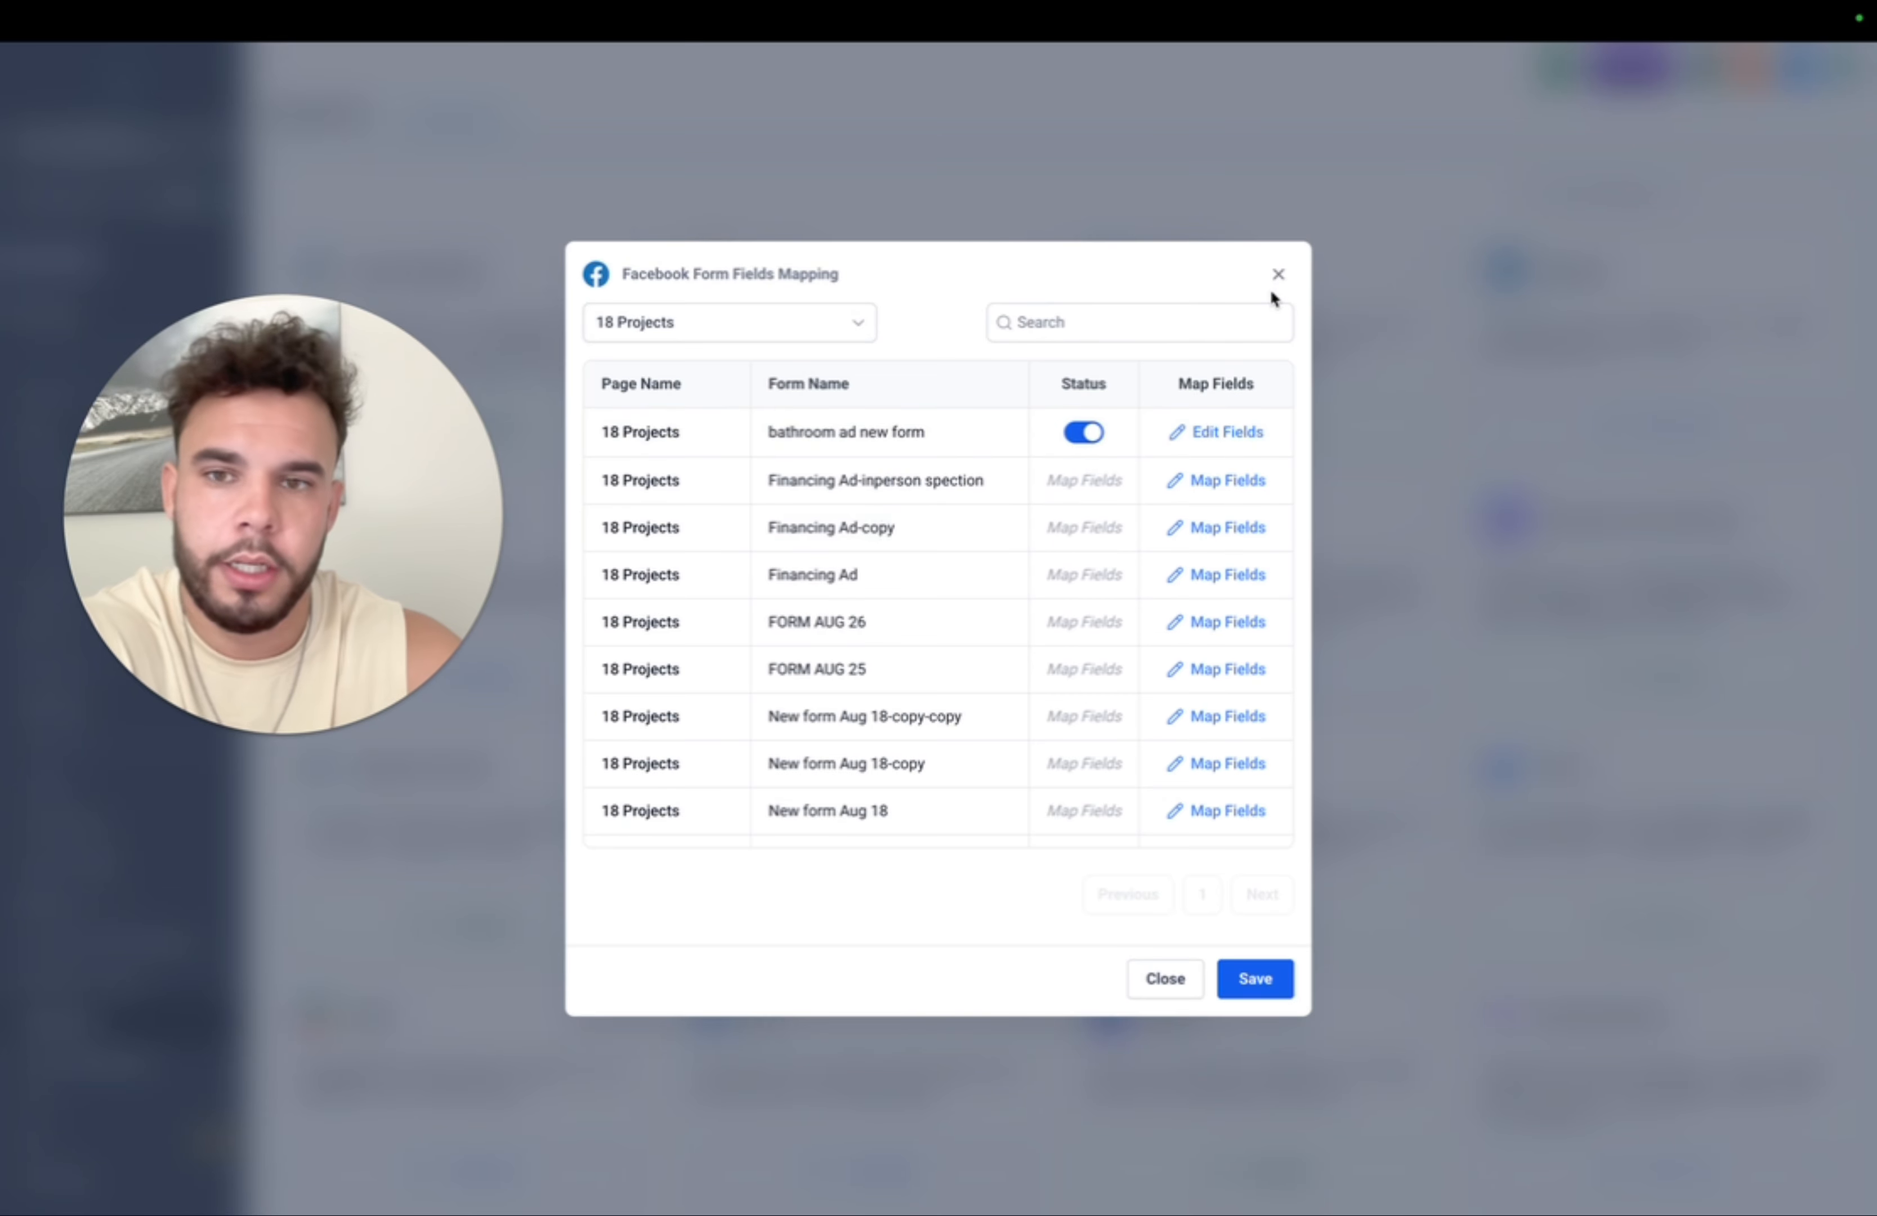
left_click(1278, 274)
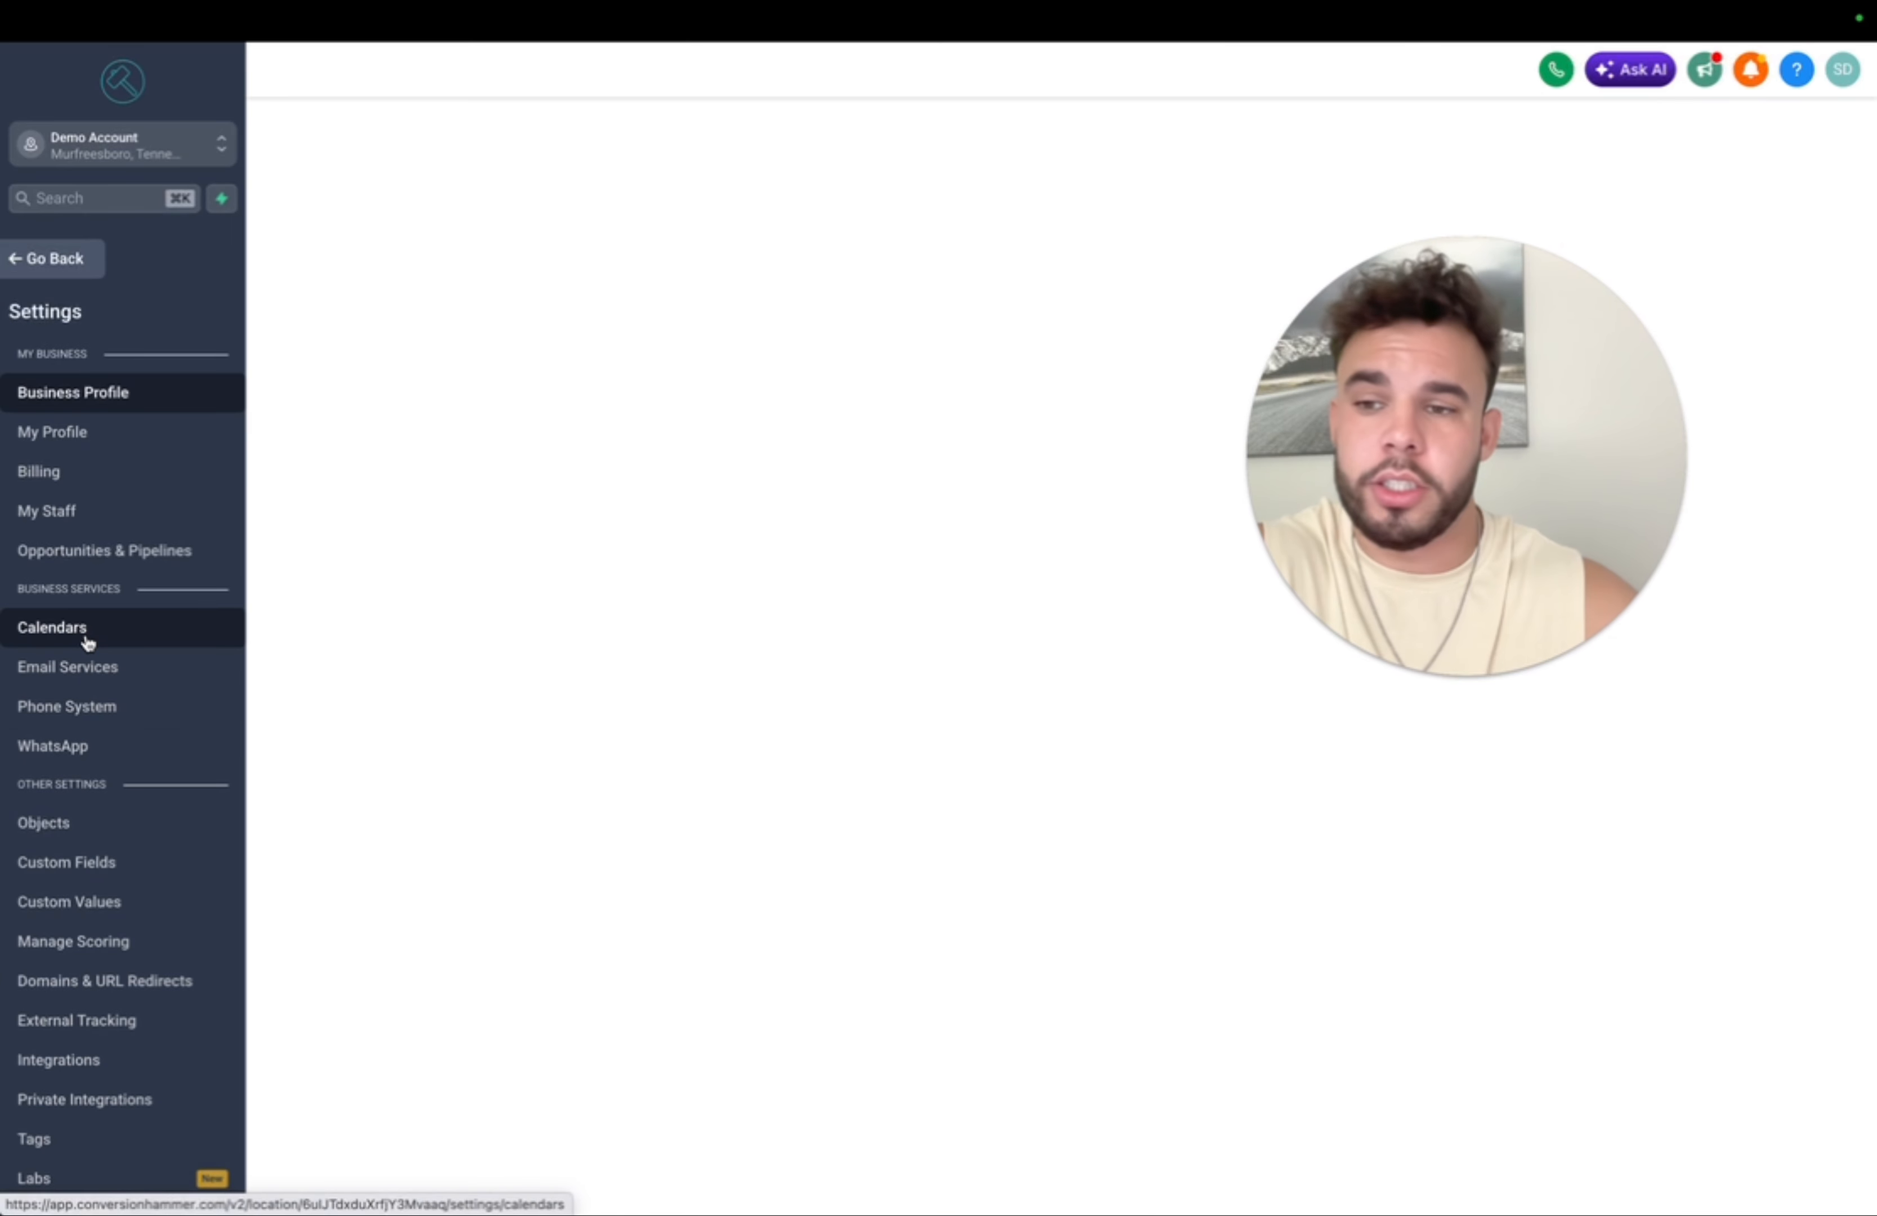
- Open Calendars settings, which show an empty calendar list
left_click(88, 642)
left_click_drag(1363, 508, 290, 882)
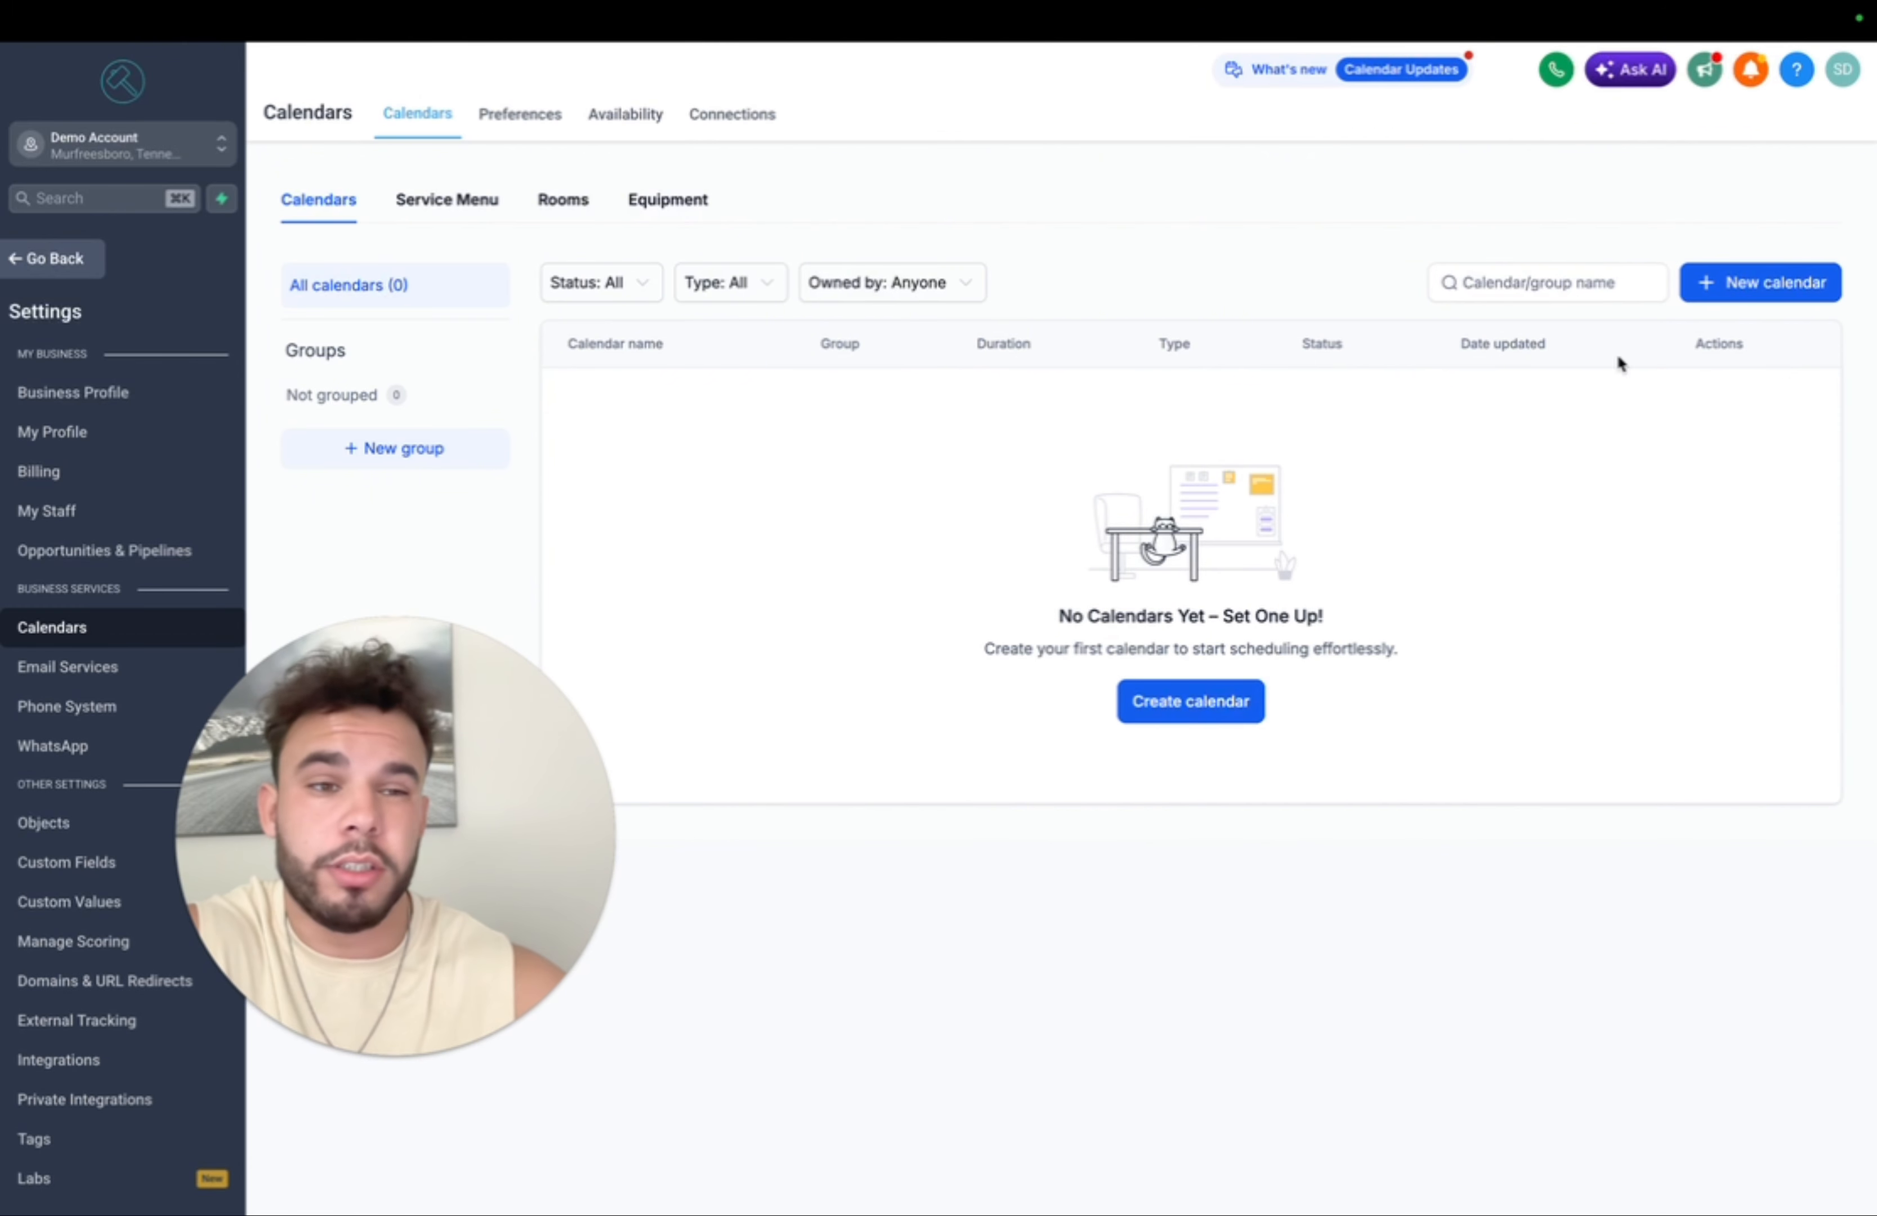
- Create a Personal Booking calendar named 'Free Consultation'
left_click(1779, 292)
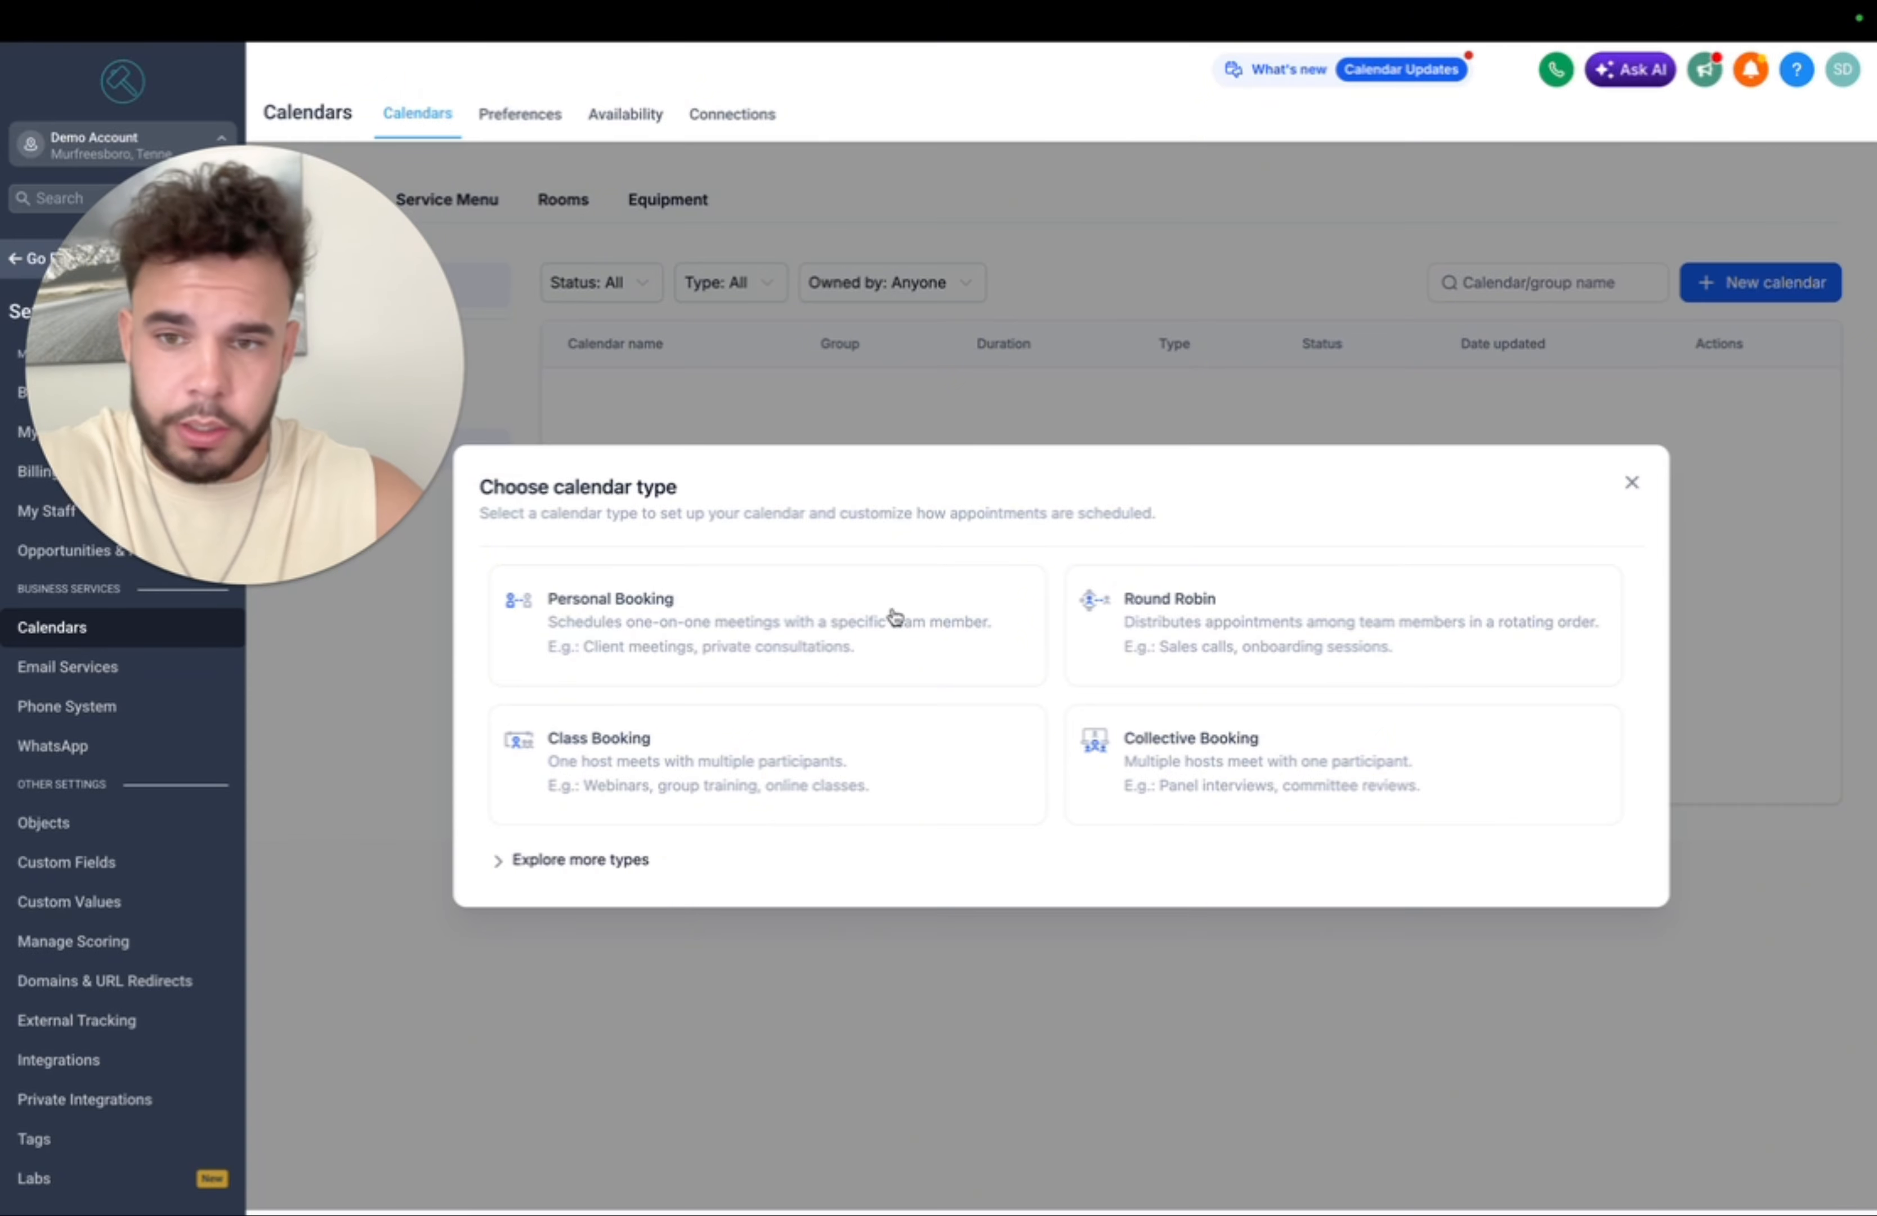
left_click(766, 636)
left_click(955, 386)
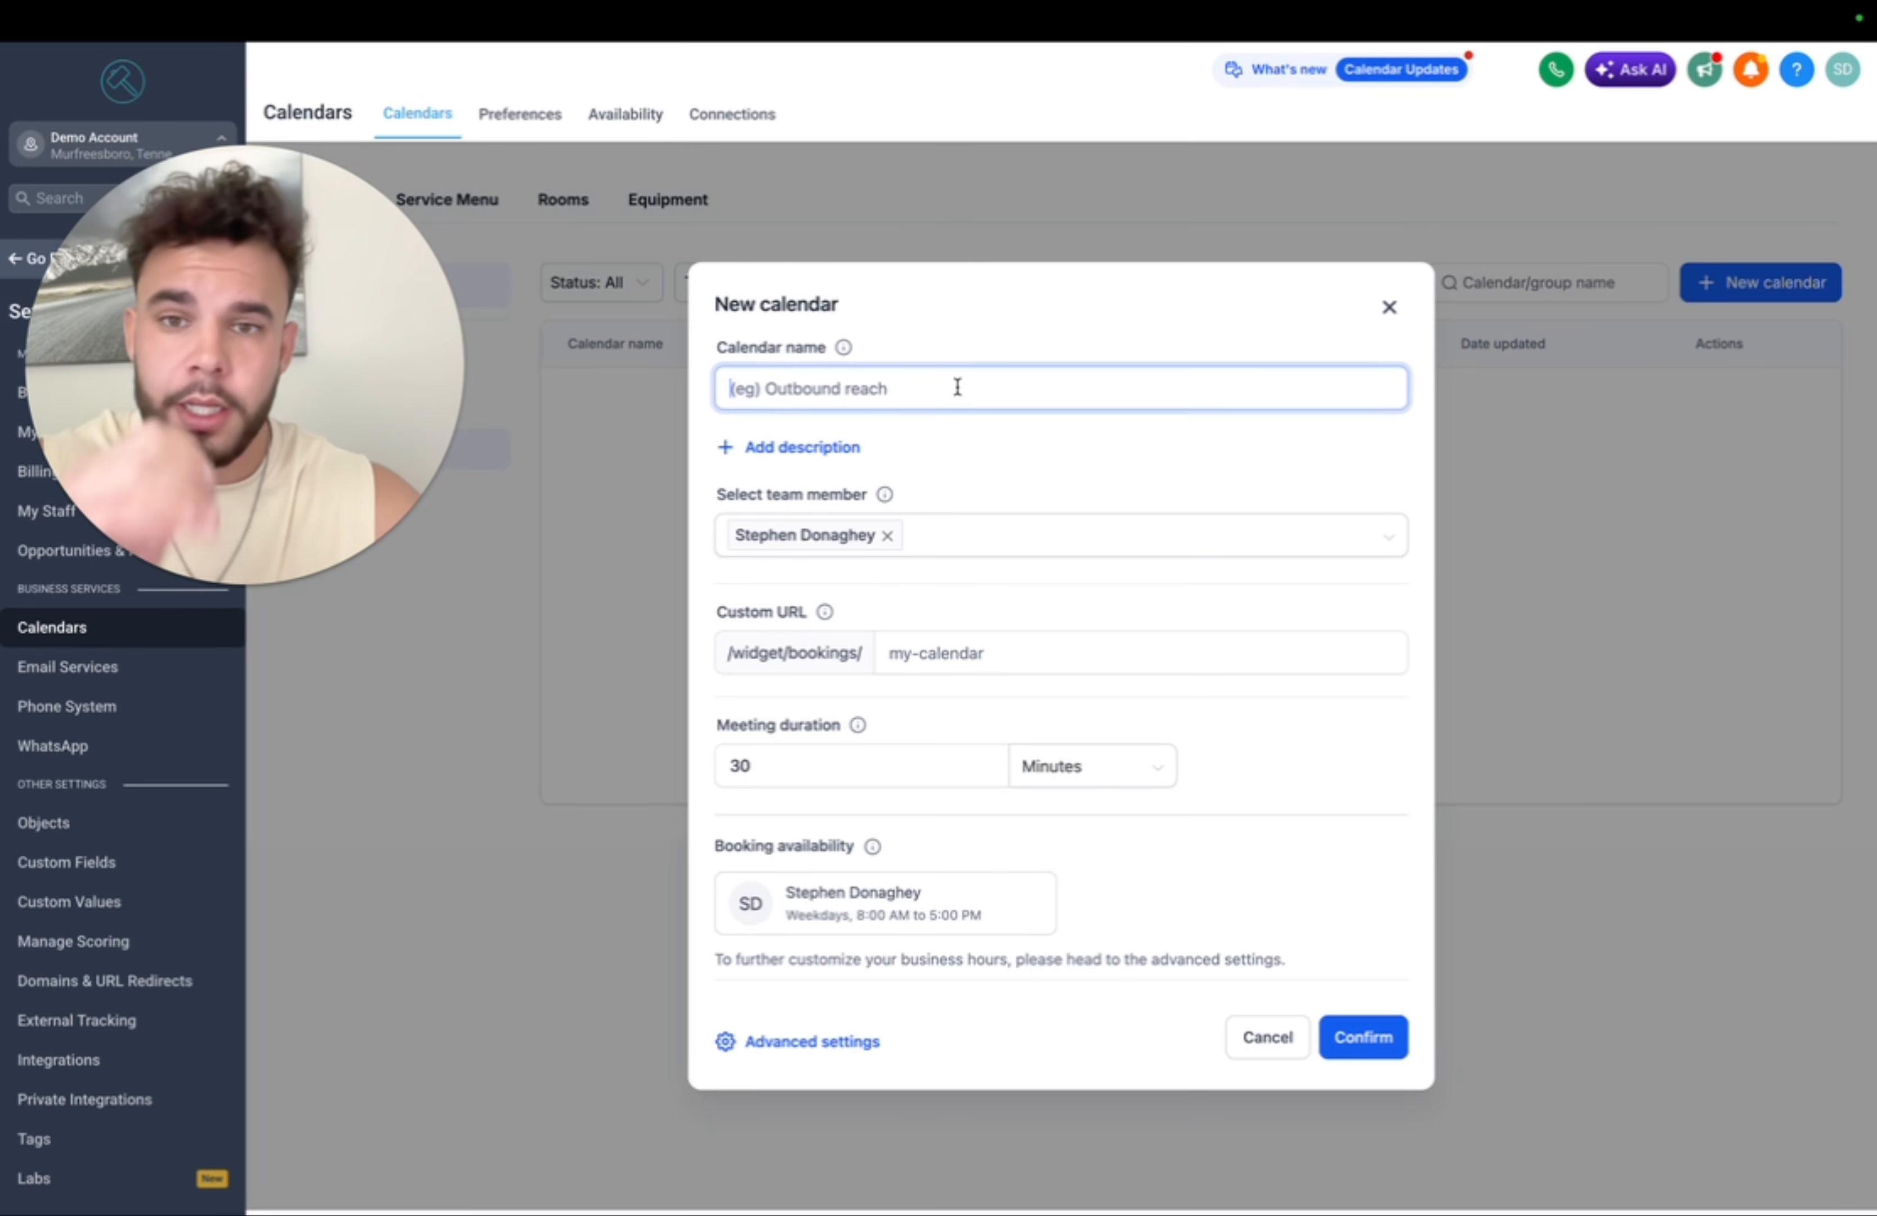
type("Fre")
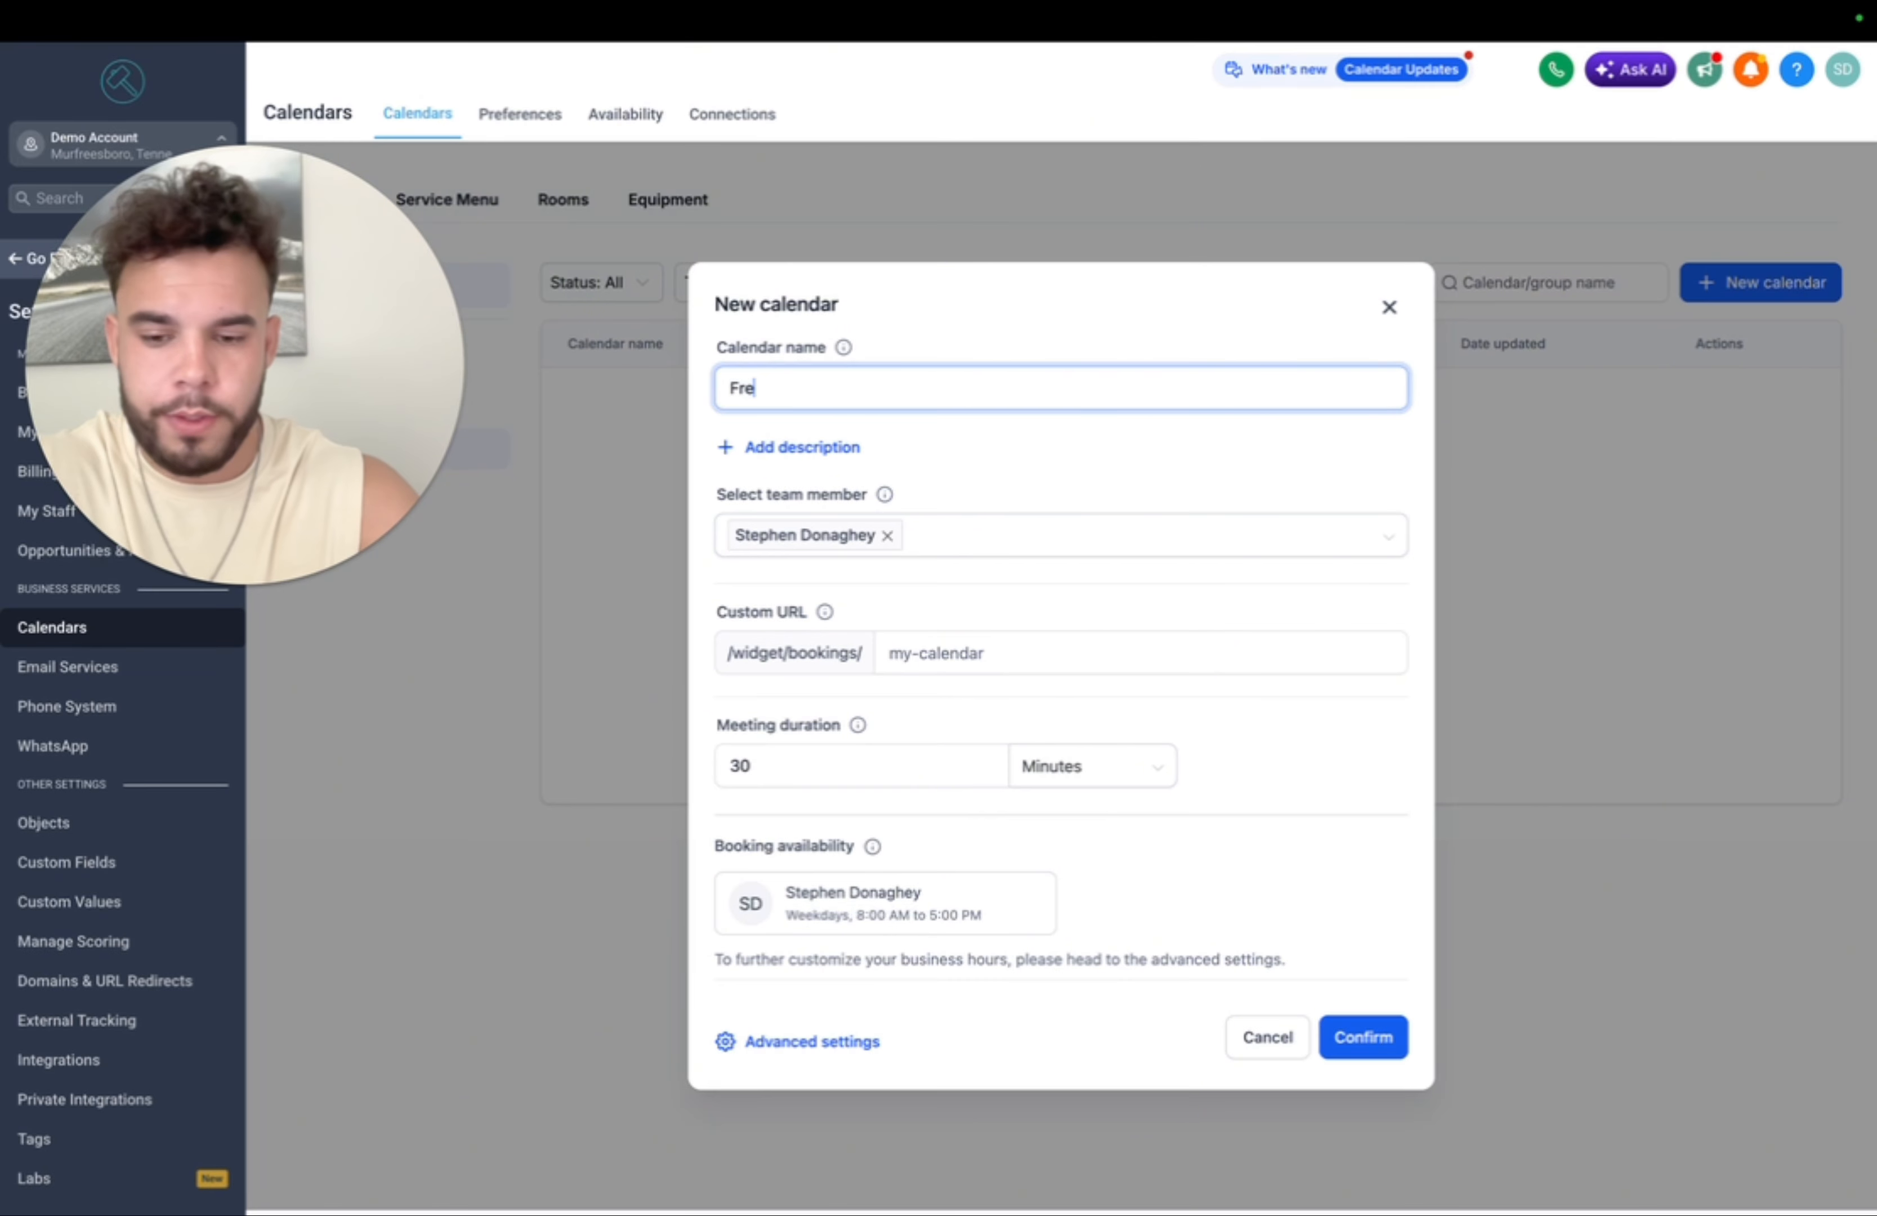
type("e Consultation")
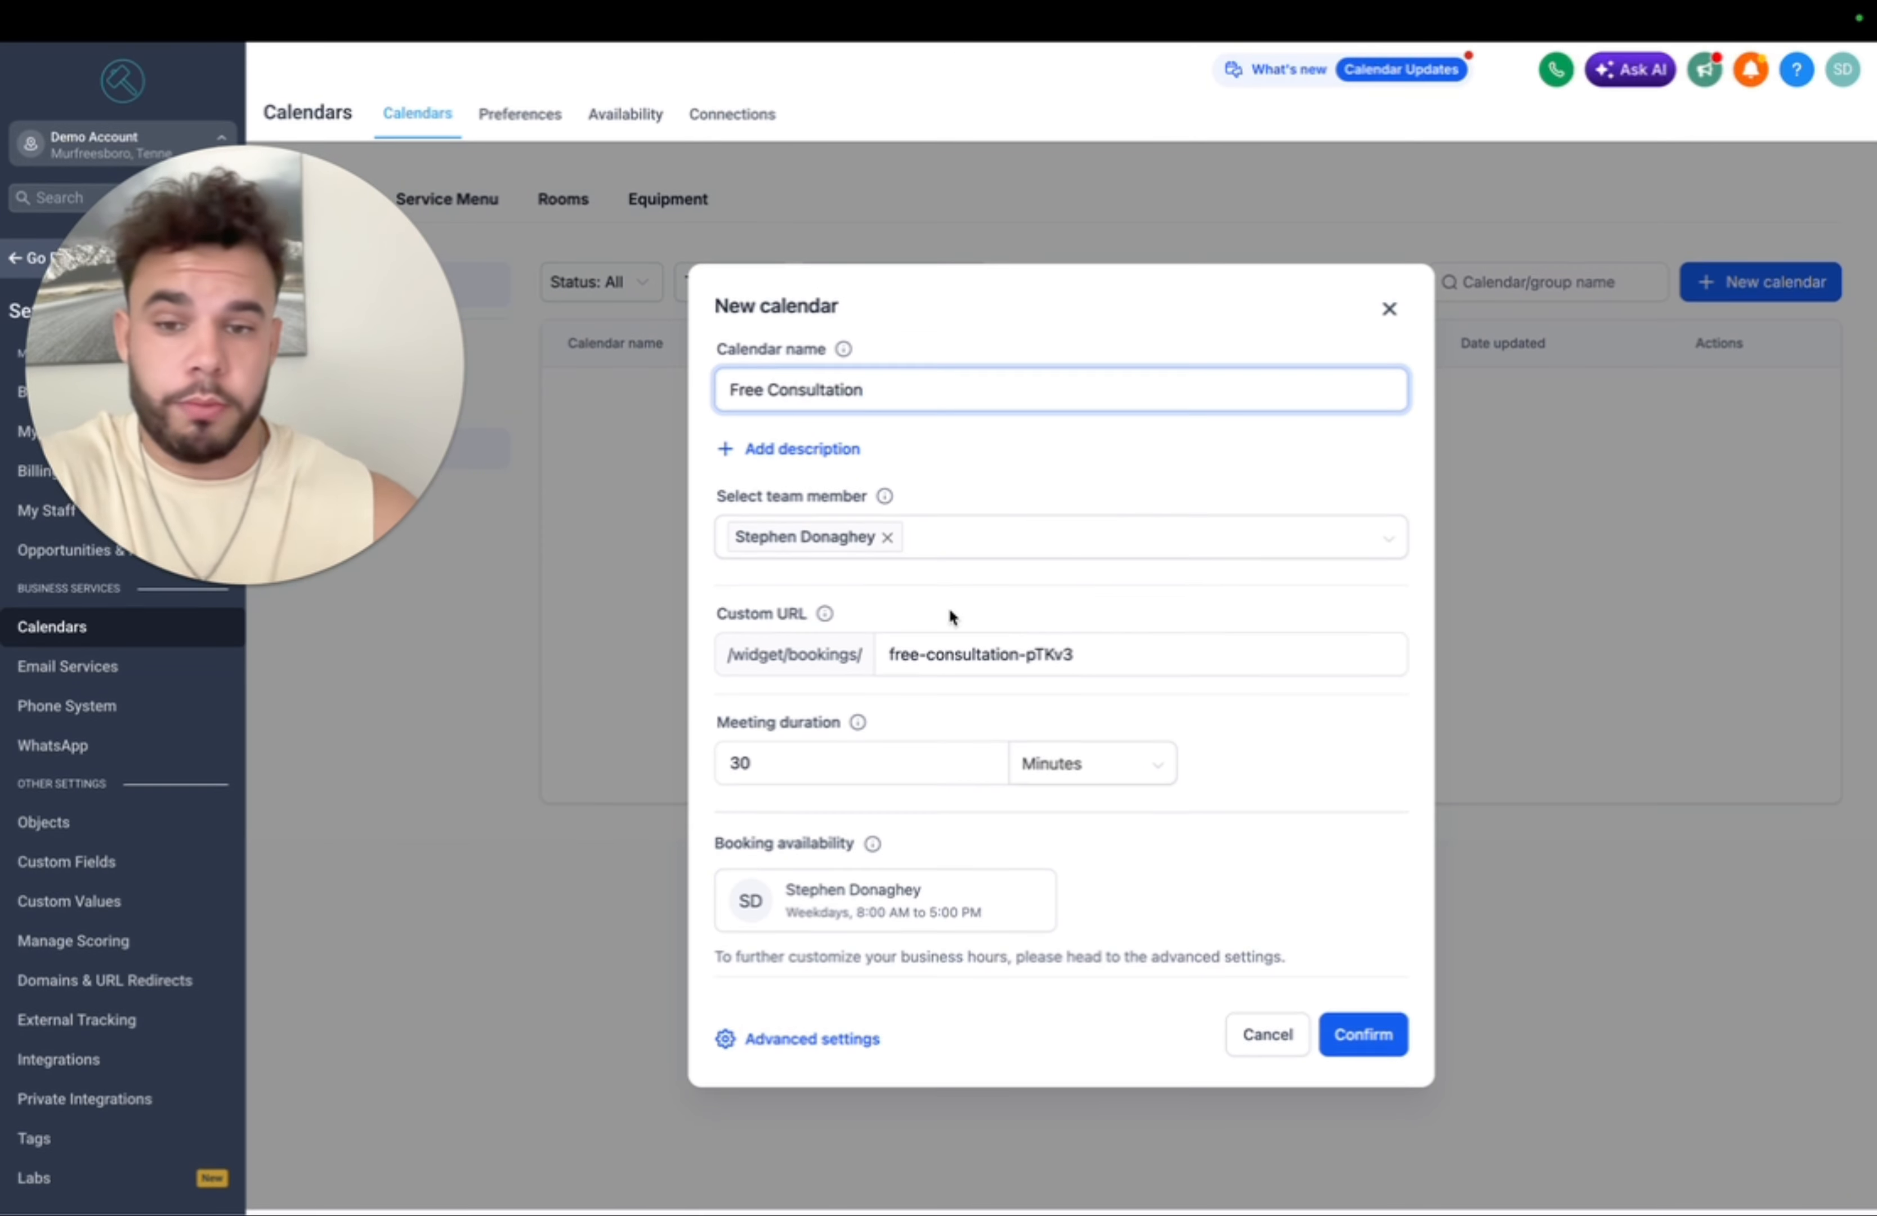
left_click(928, 767)
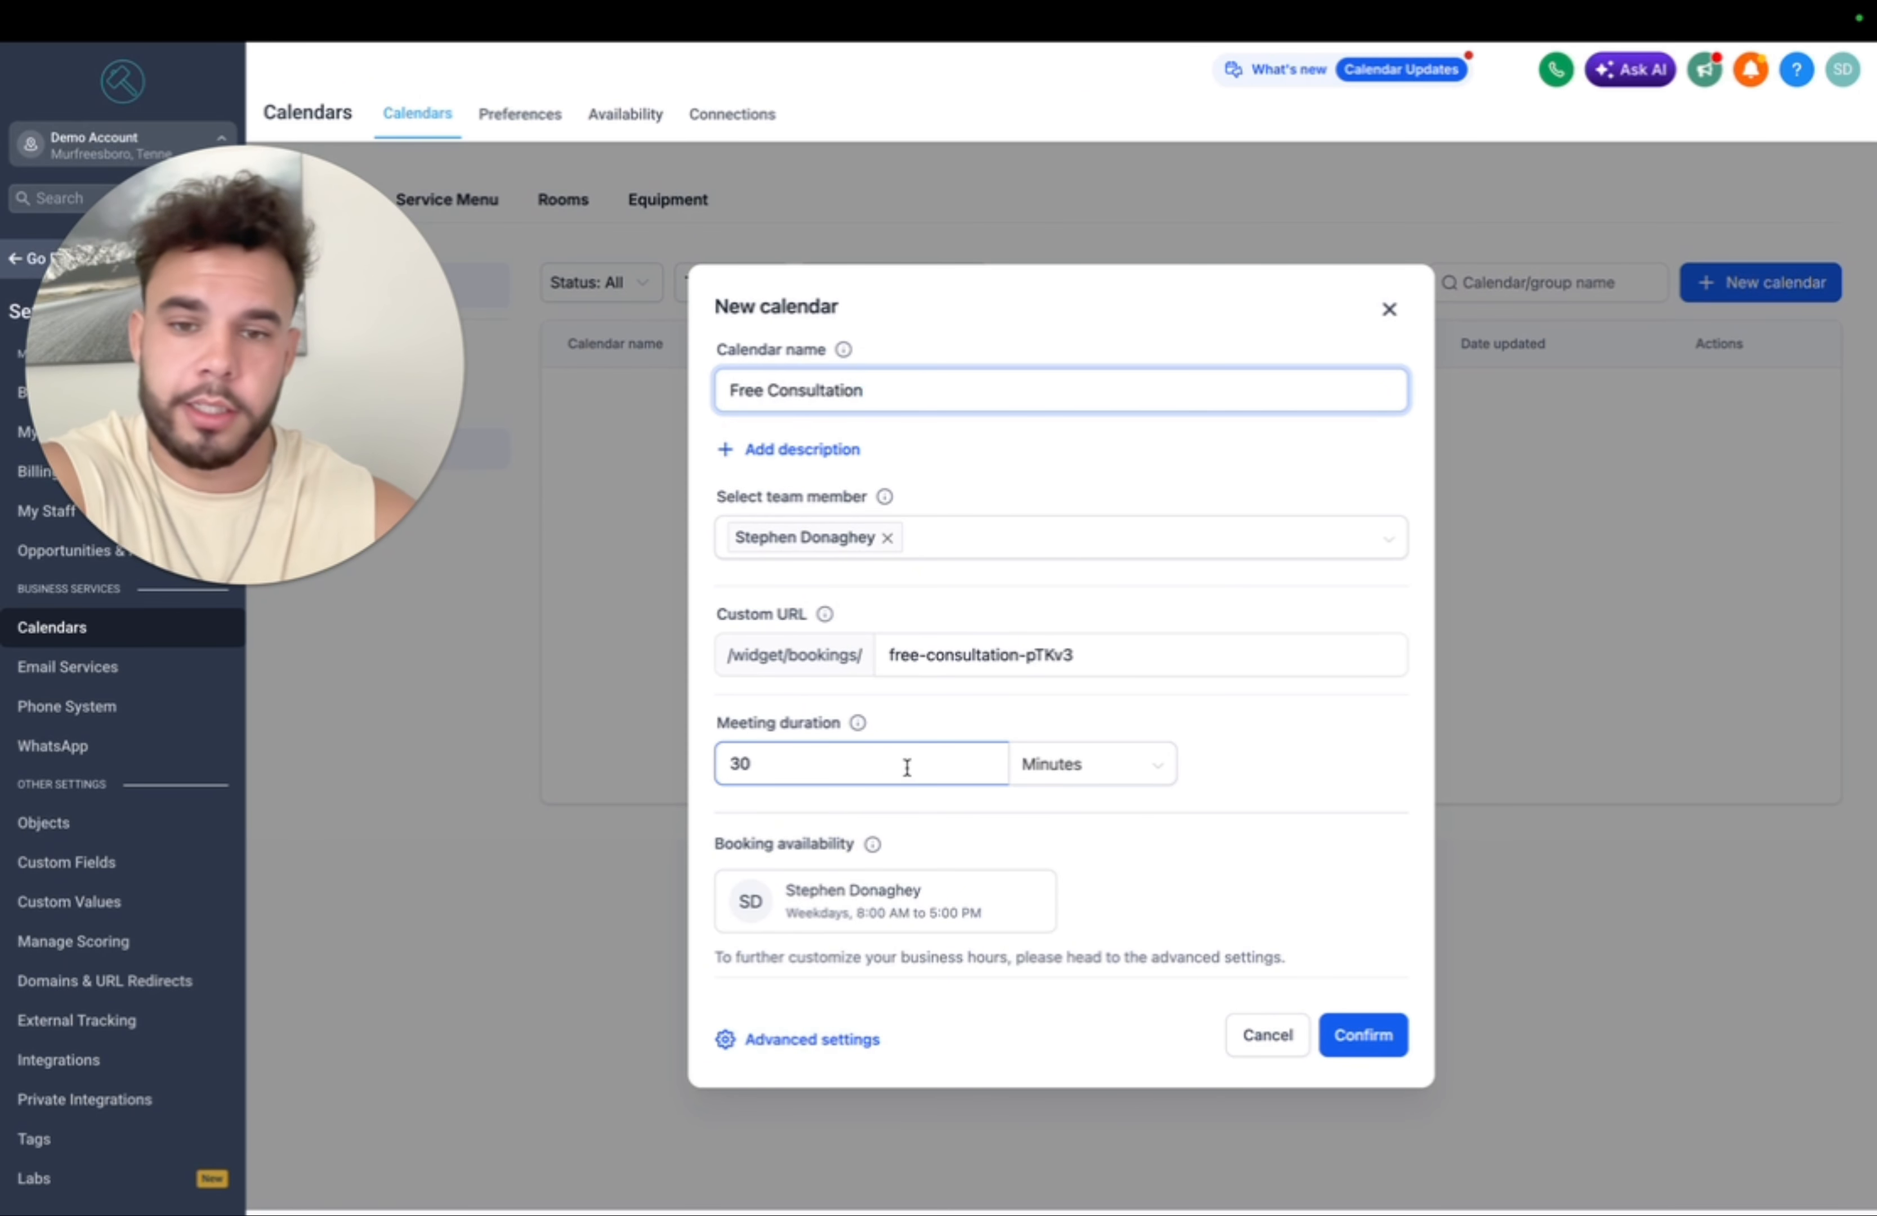
- Review its Staff & location, Availability and Booking rules with 30-minute interval and duration
left_click(817, 1042)
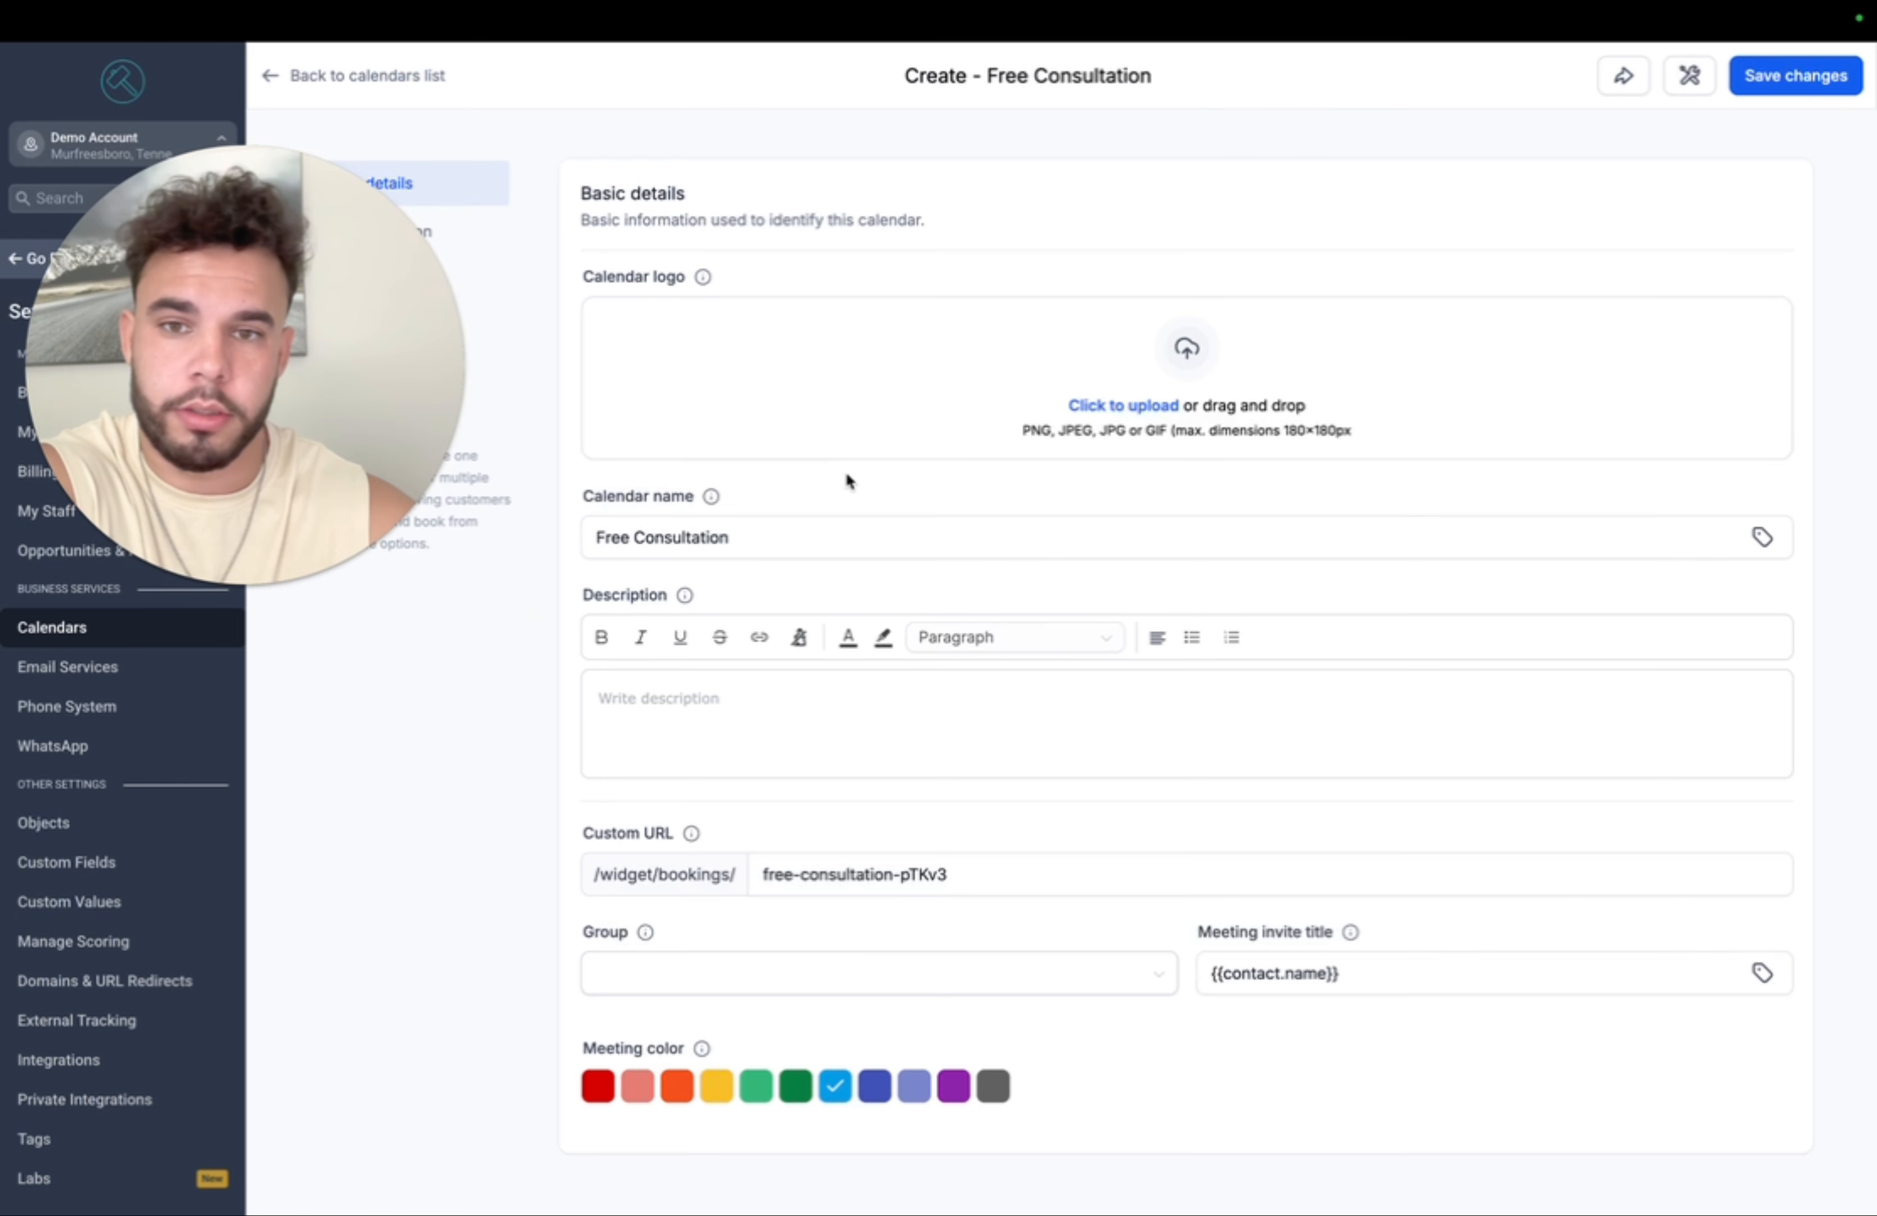
left_click_drag(273, 304, 1602, 312)
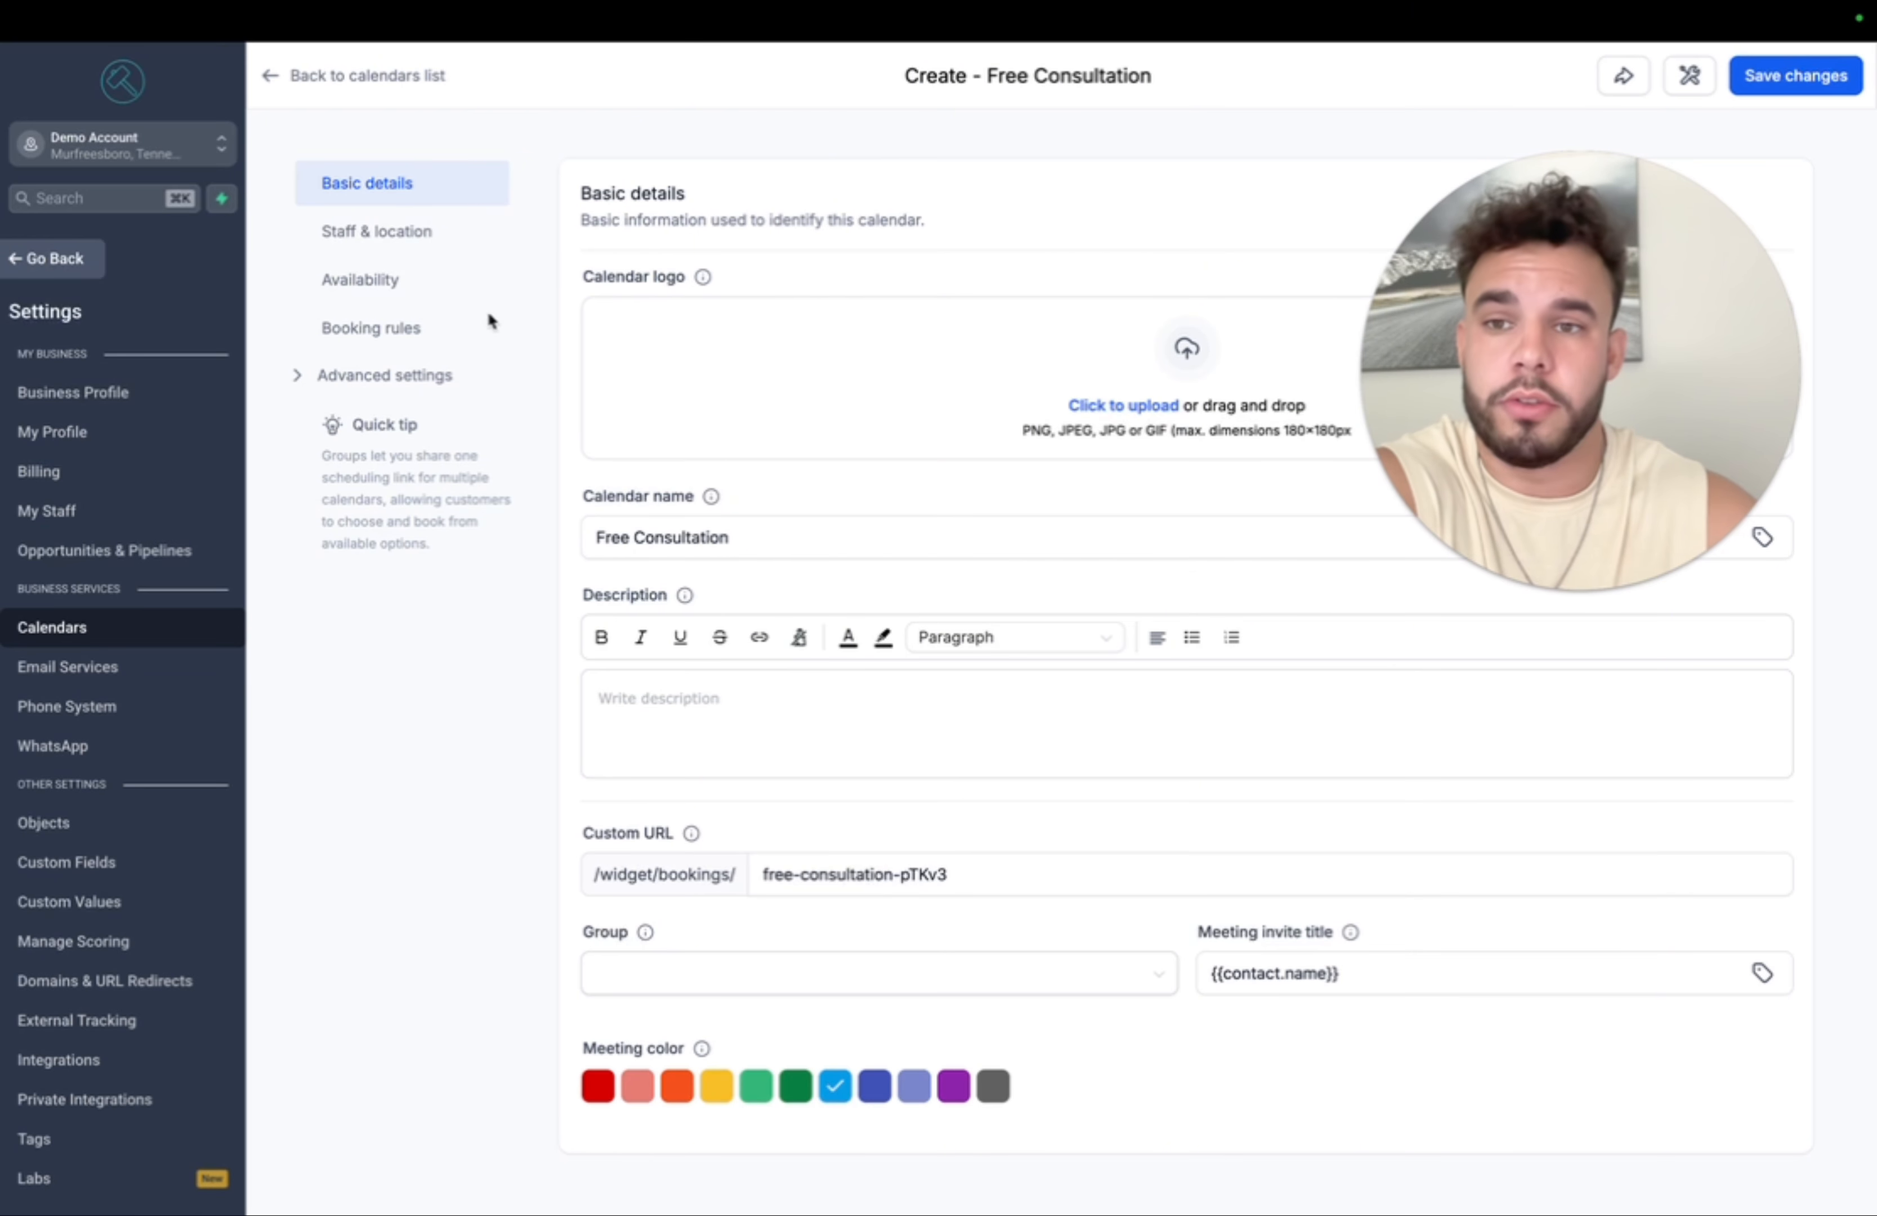
left_click(410, 231)
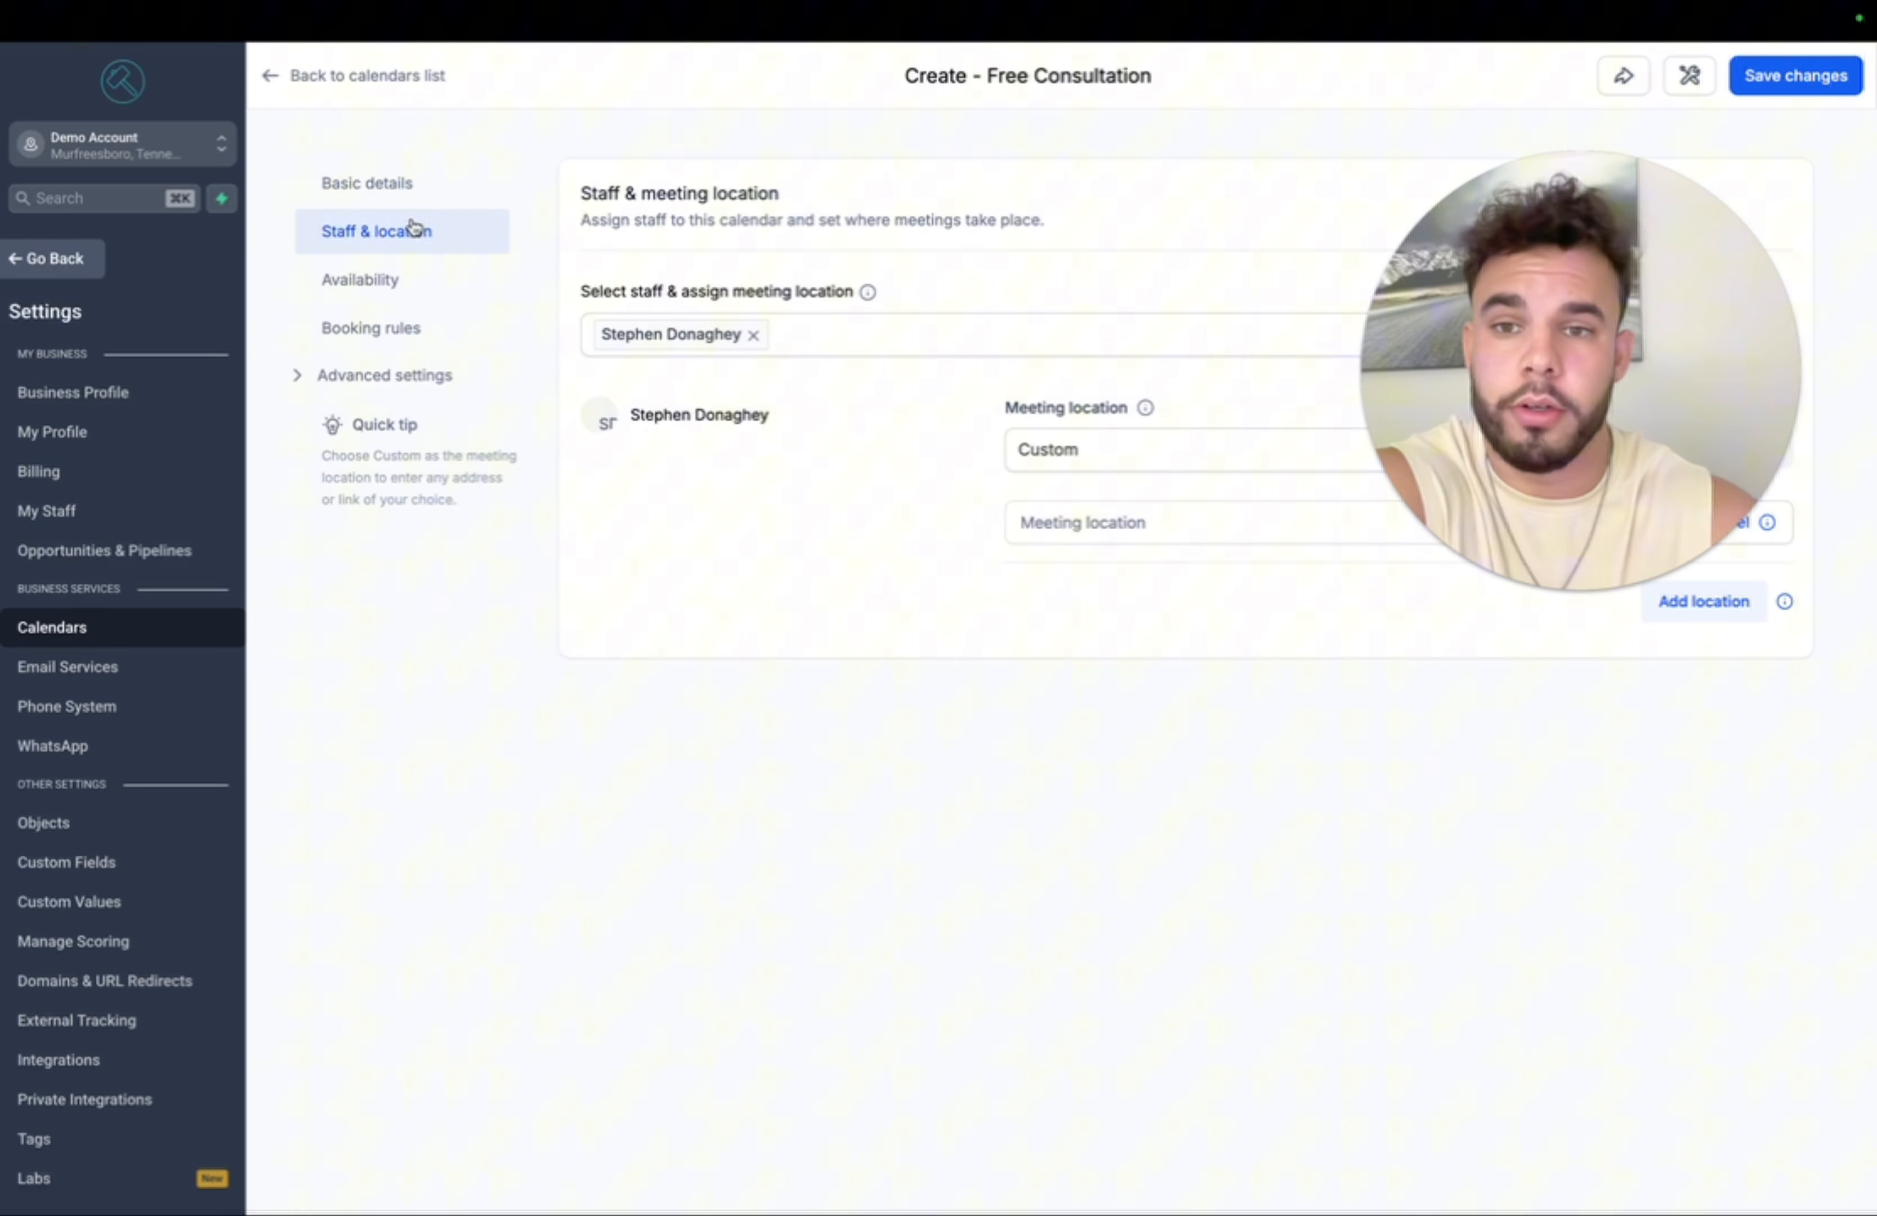
left_click(404, 273)
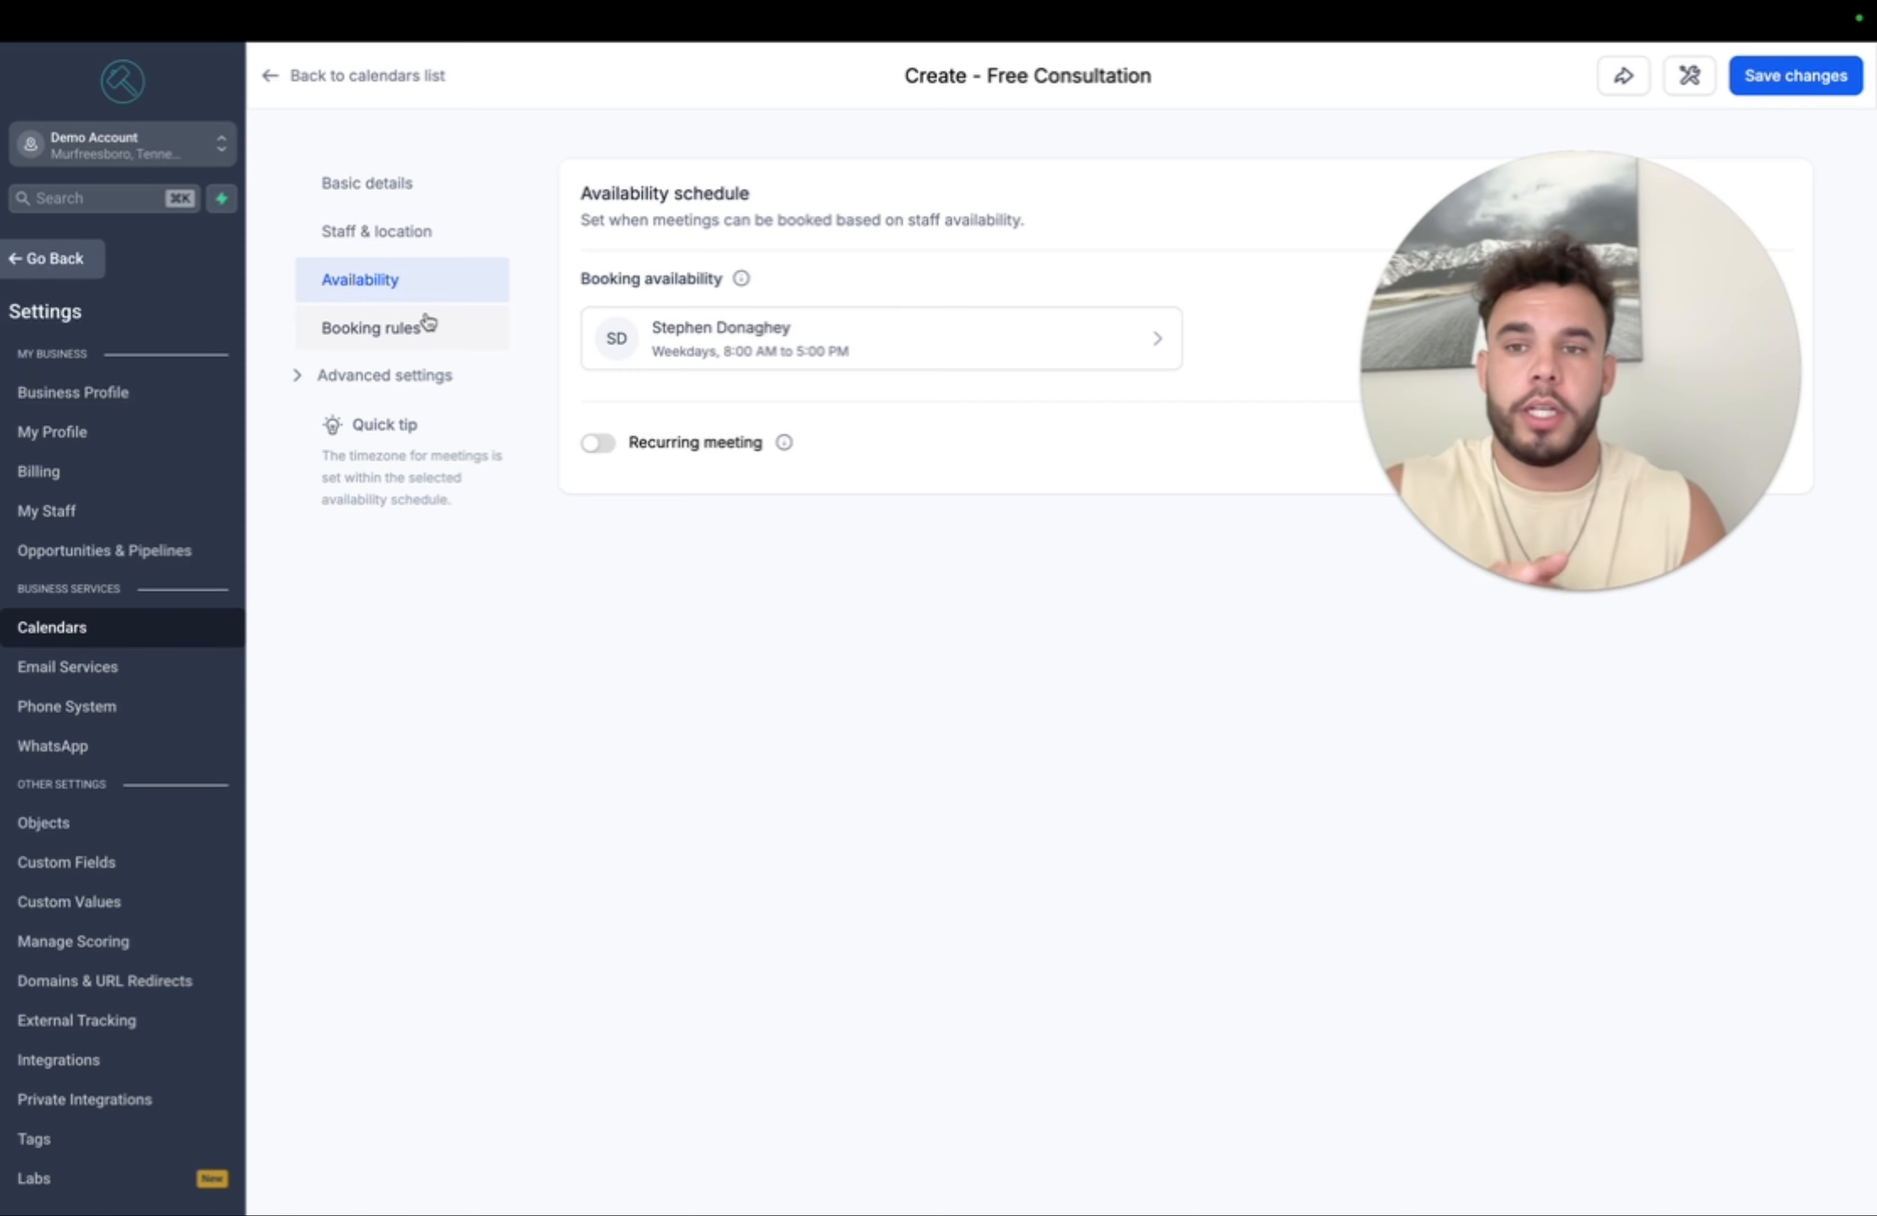
left_click(426, 324)
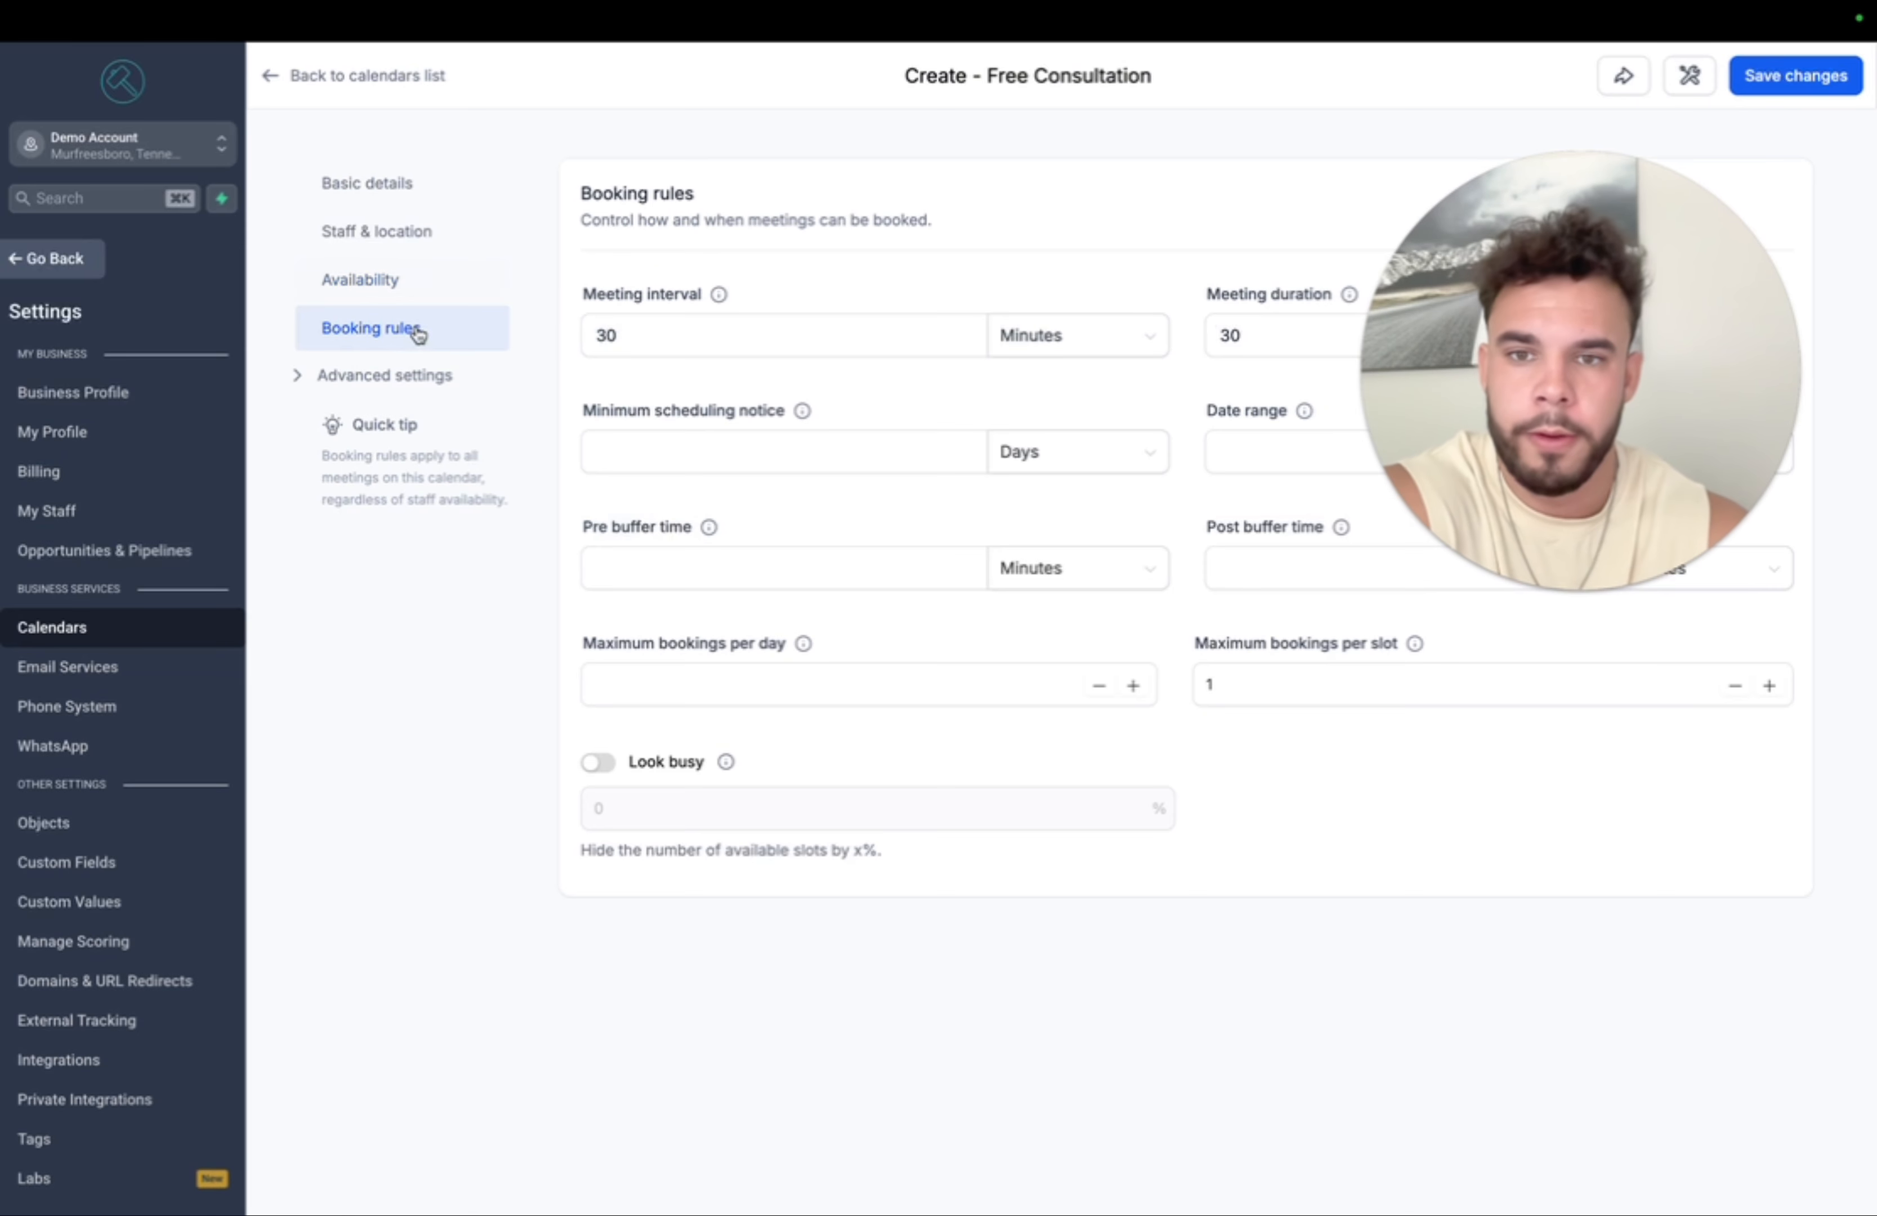
left_click_drag(1491, 212, 1224, 793)
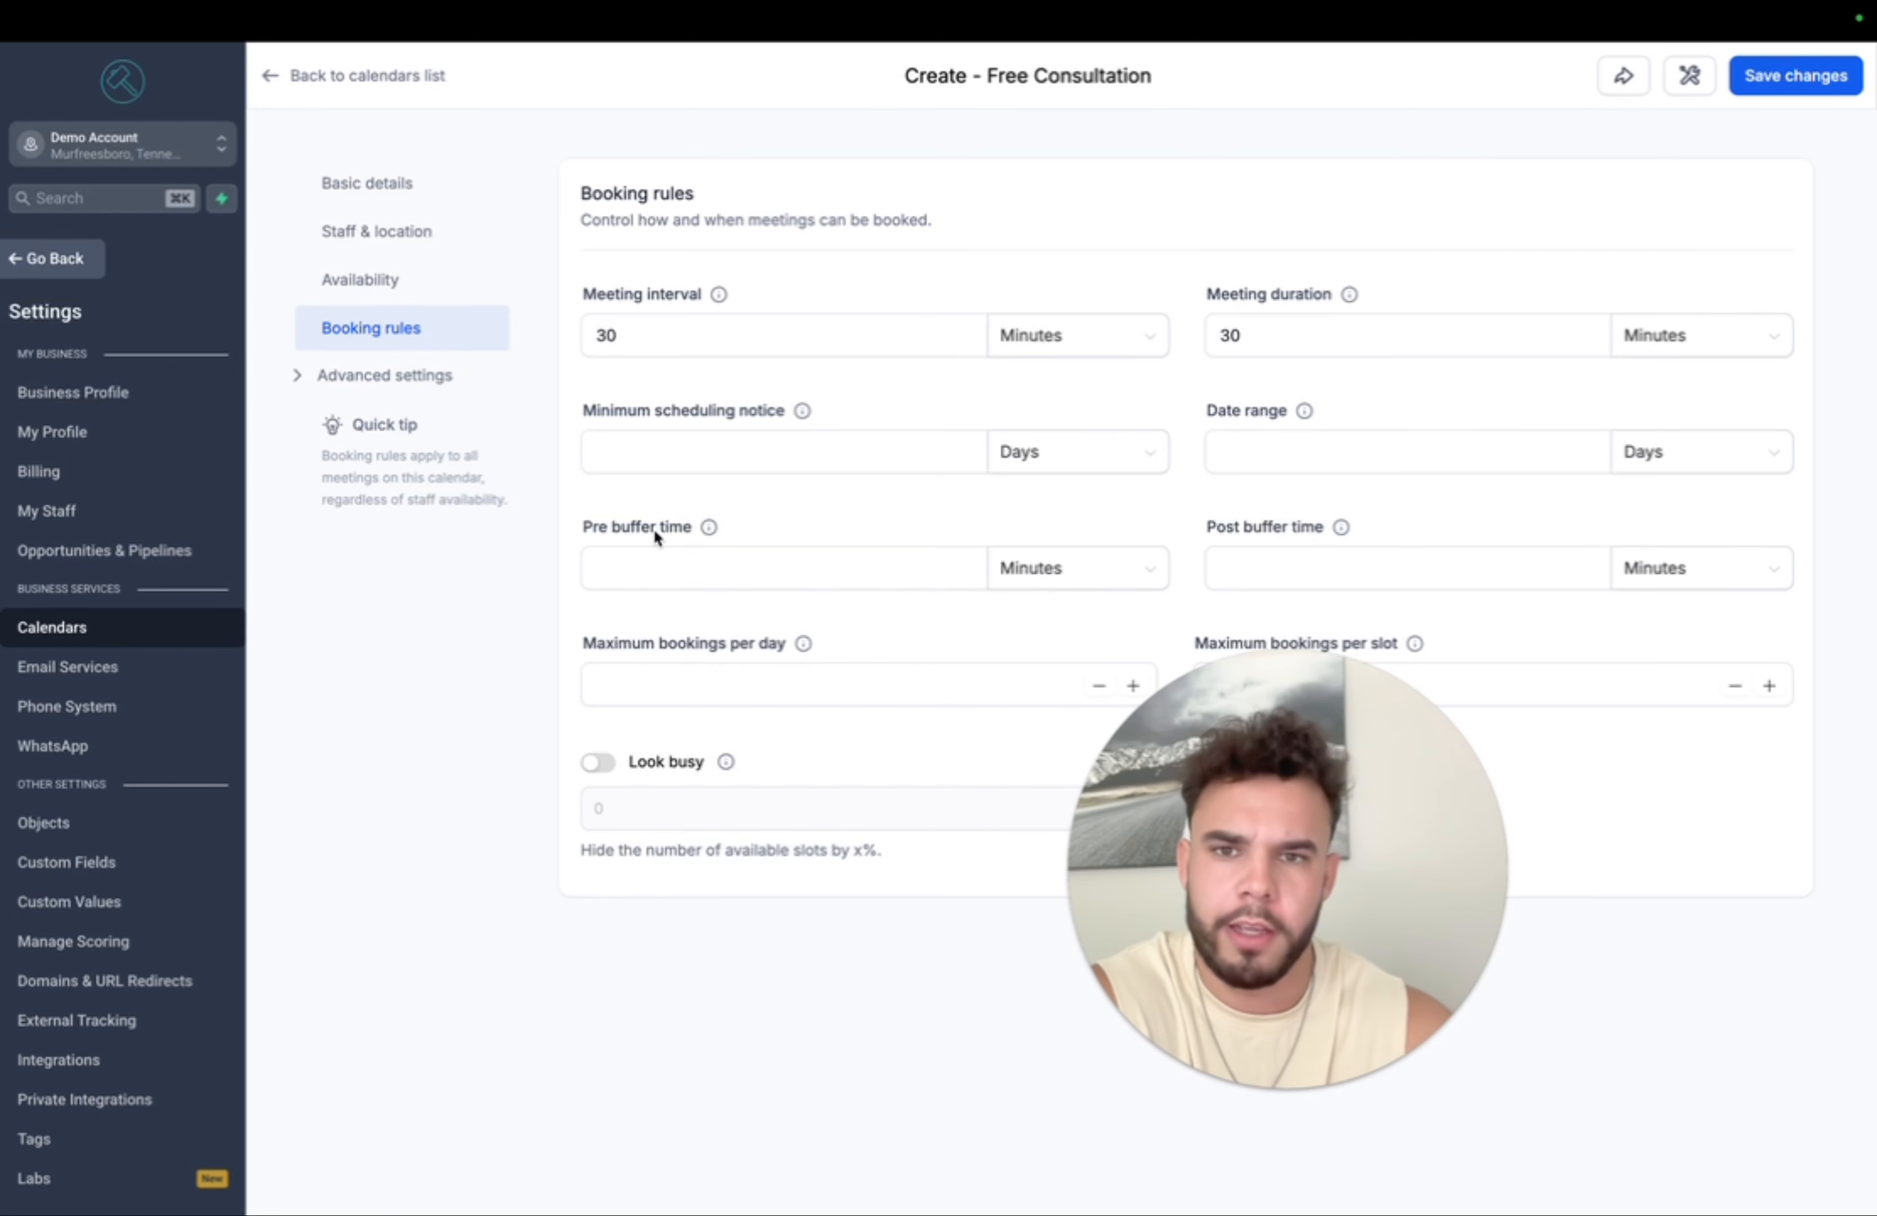
left_click(1302, 446)
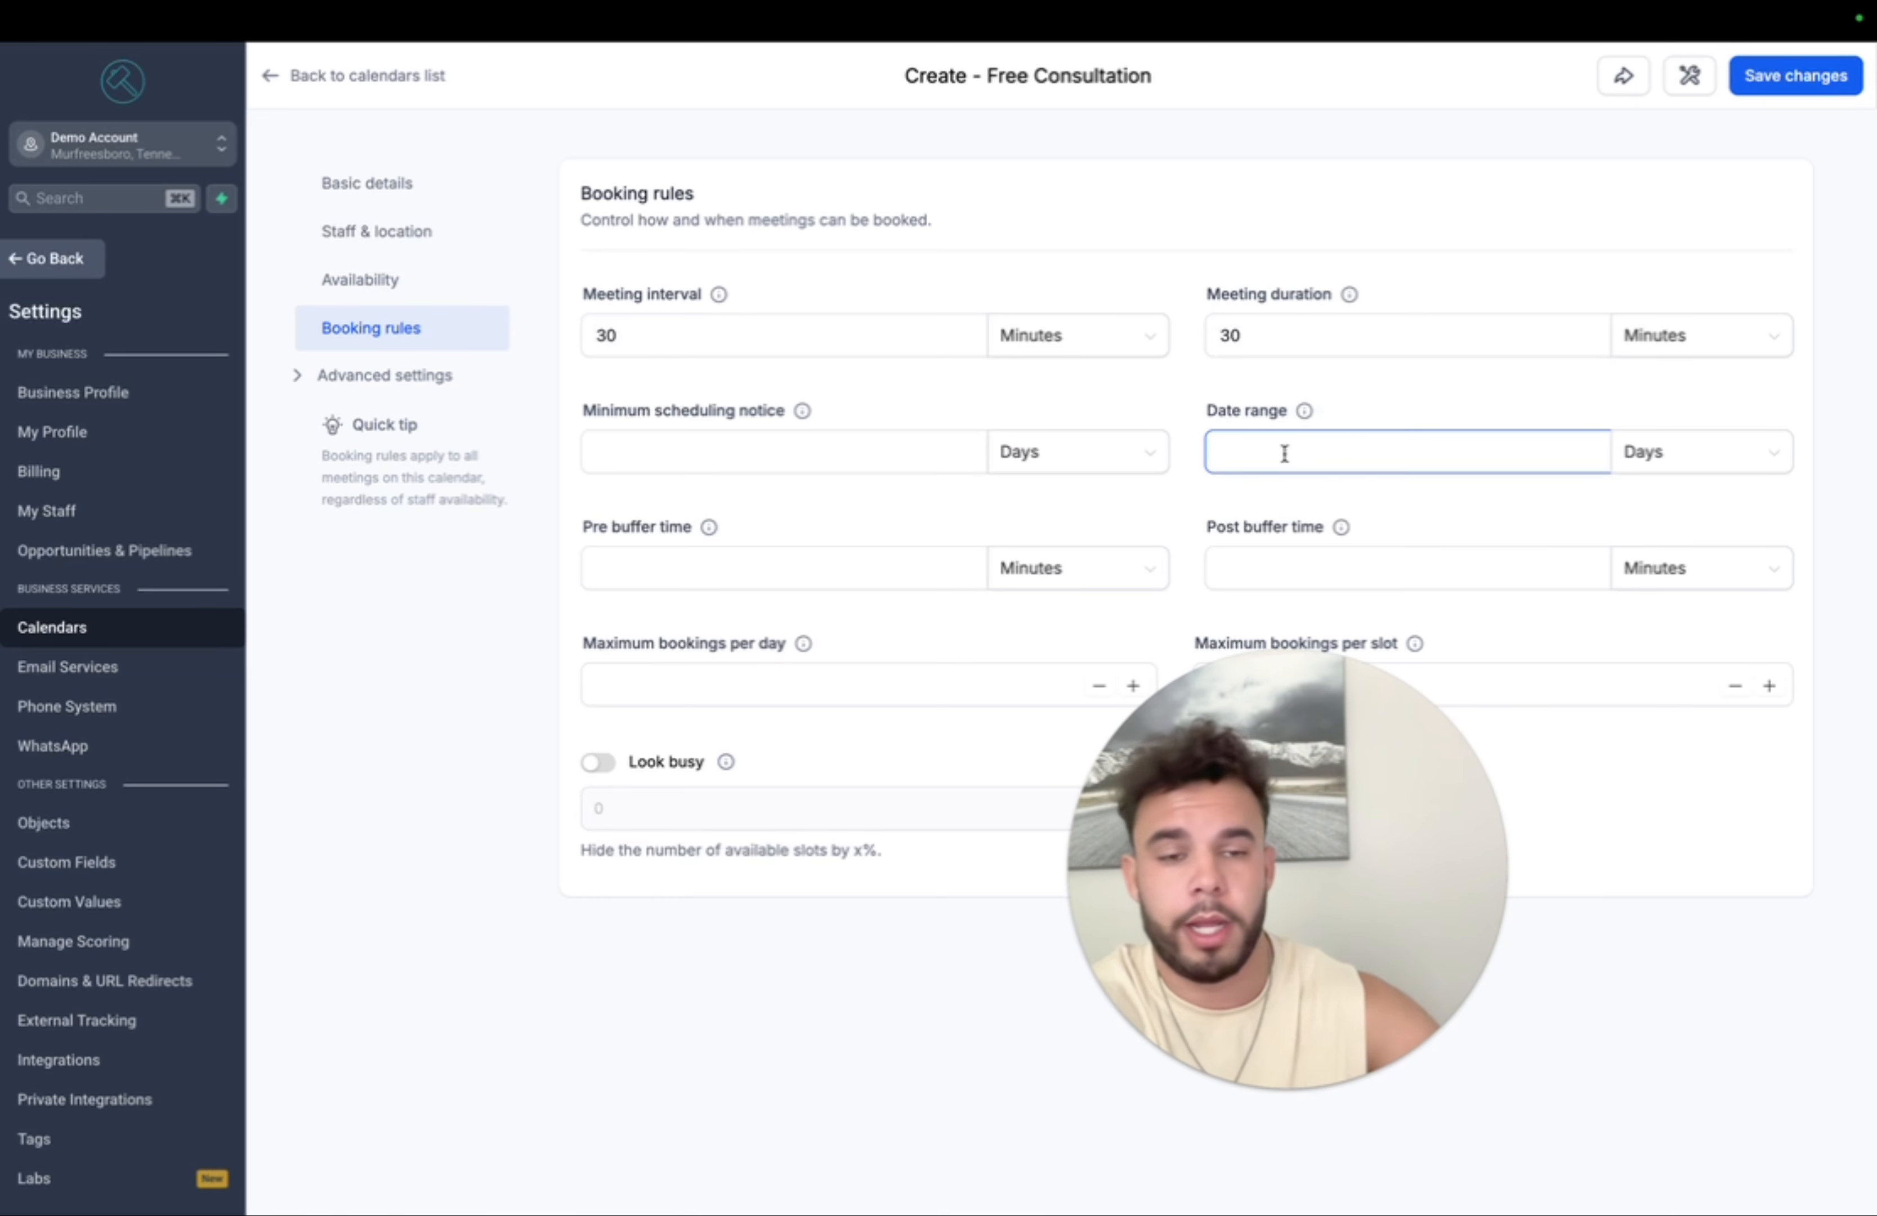
- Append '2' to the invalid custom URL slug, save Free Consultation, and return to the calendars list
left_click(1803, 81)
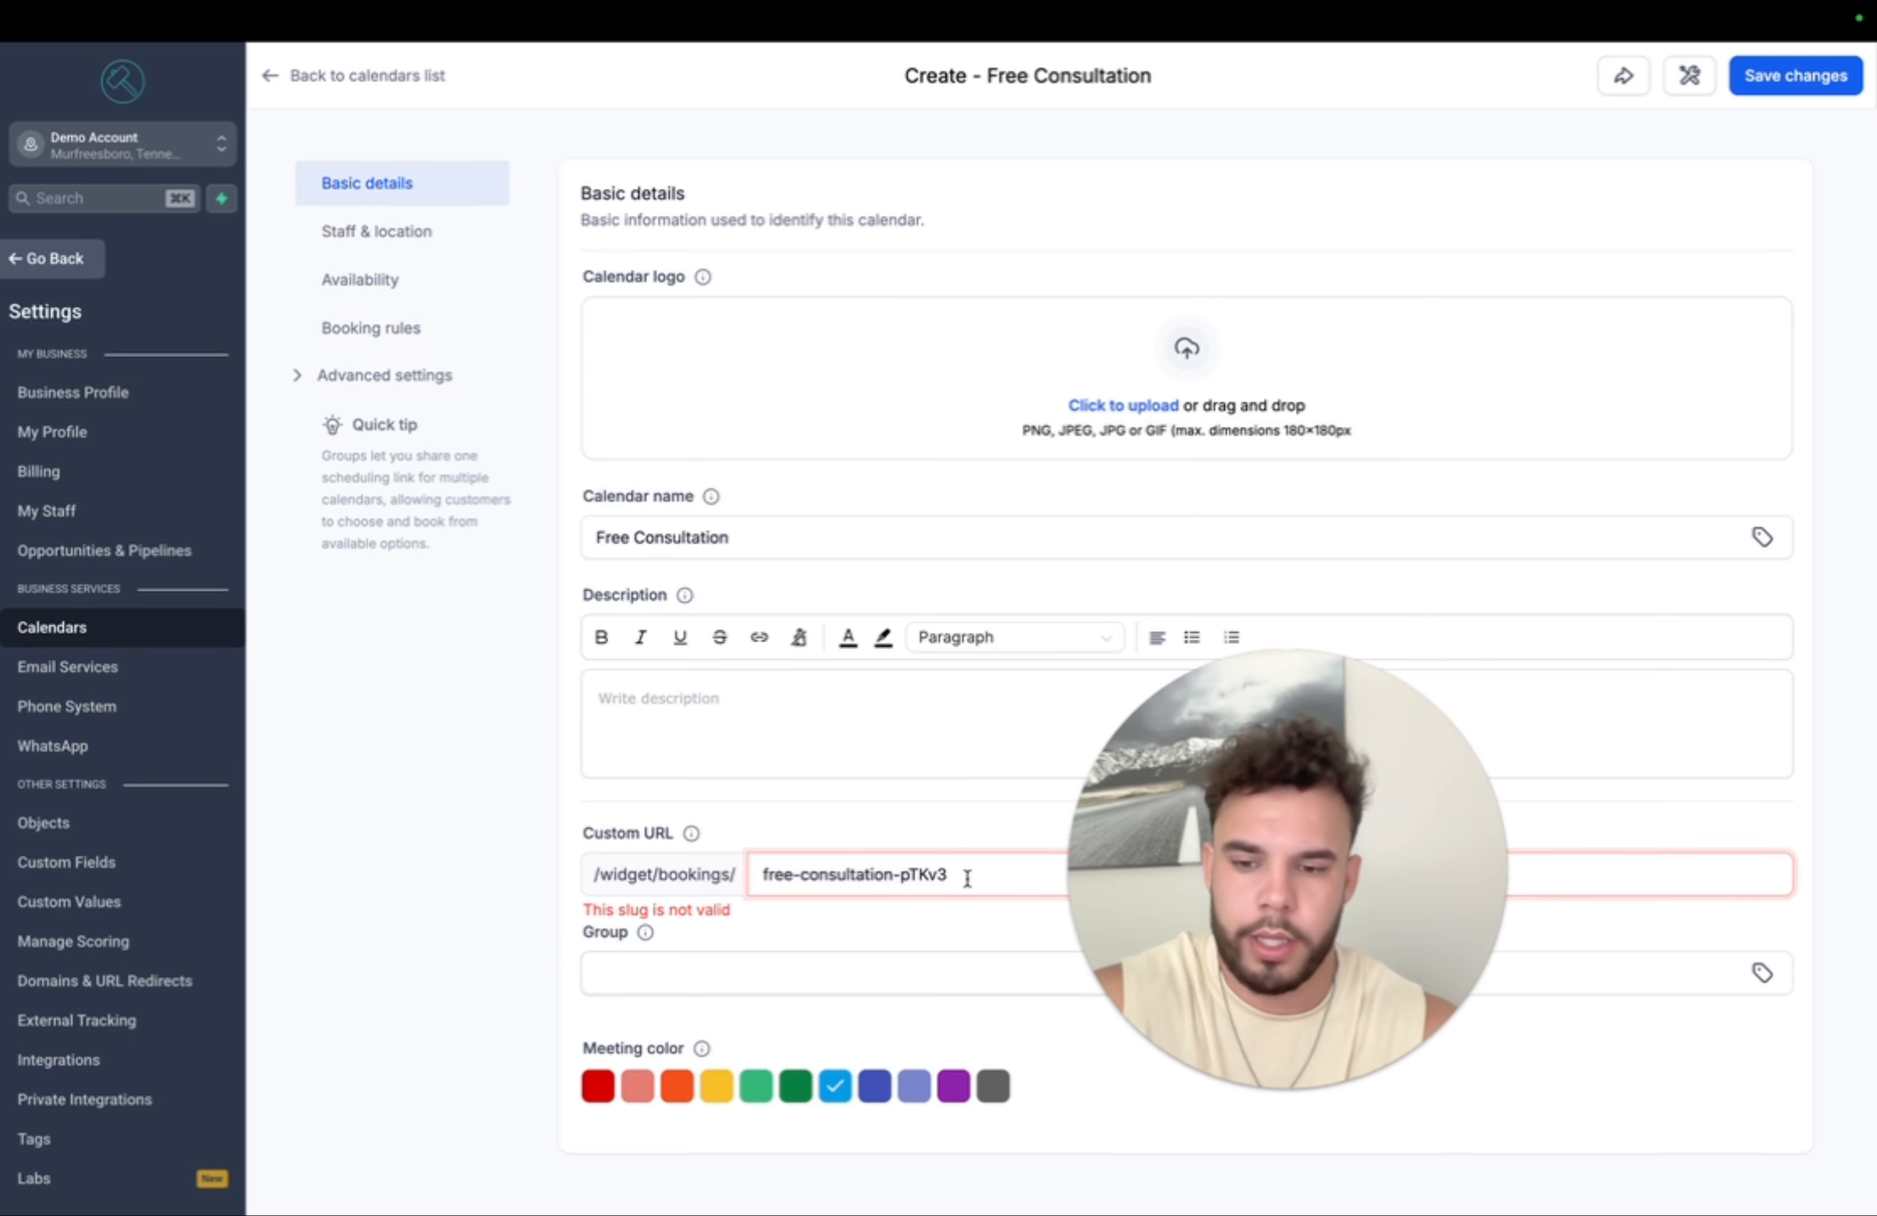
type("234232")
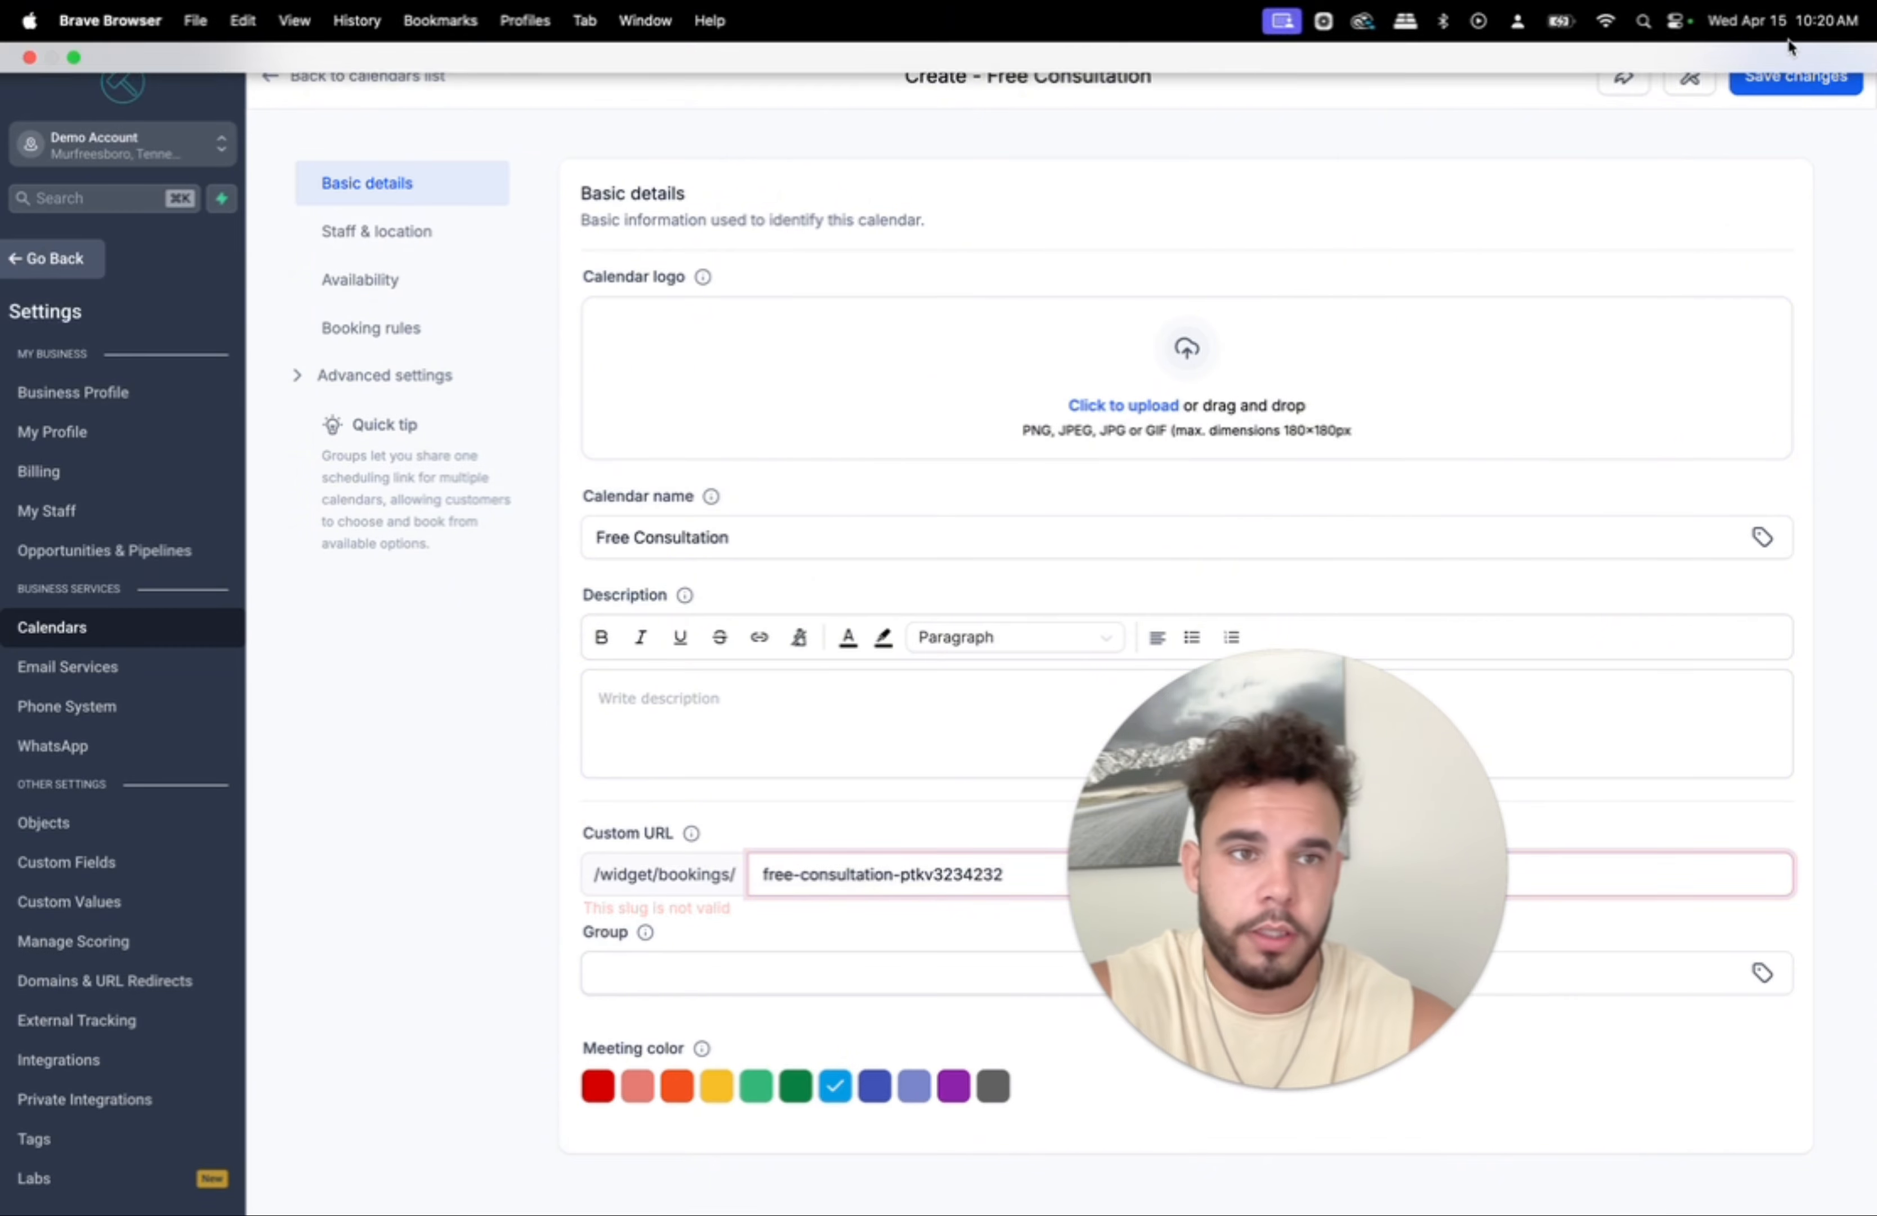
left_click(1775, 85)
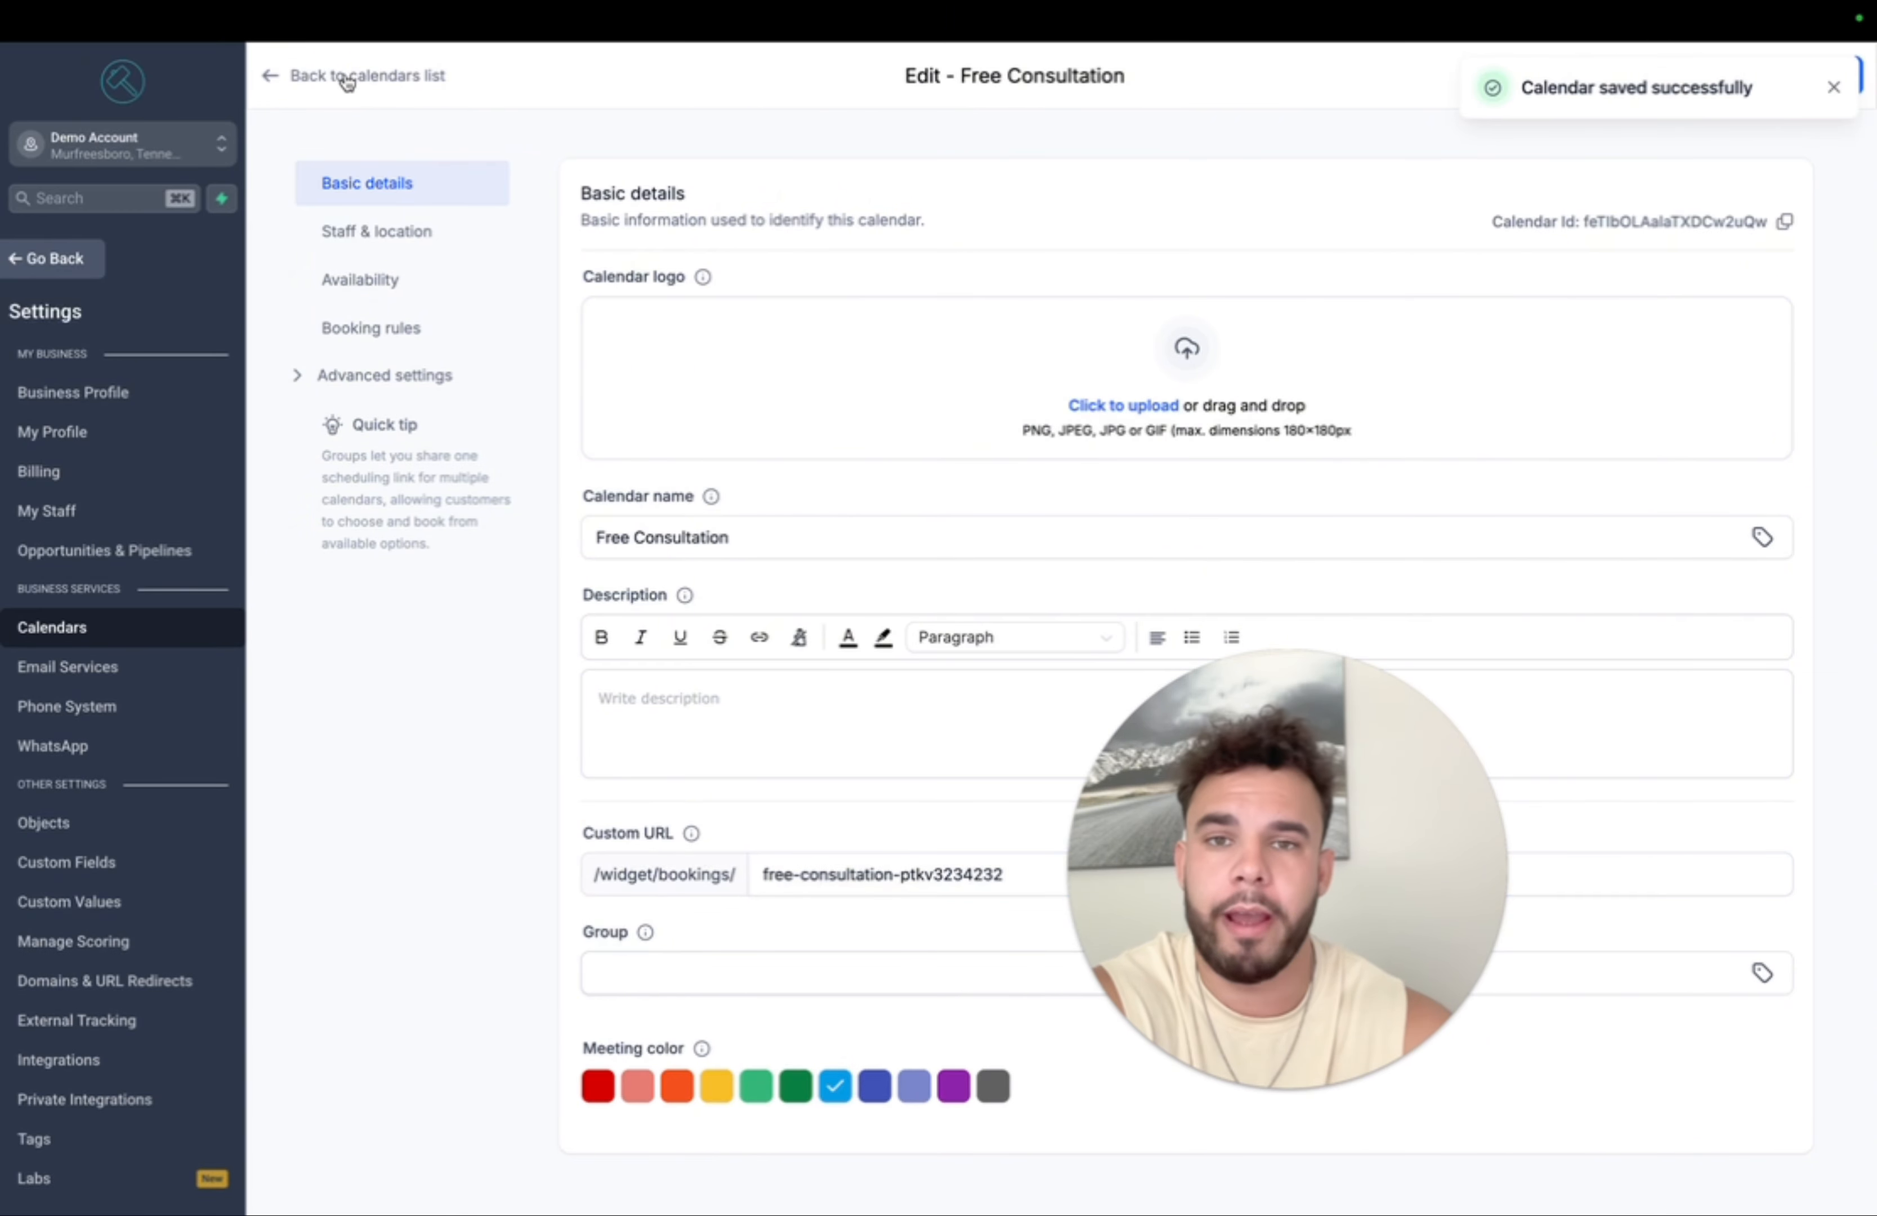
left_click(377, 231)
left_click(1104, 447)
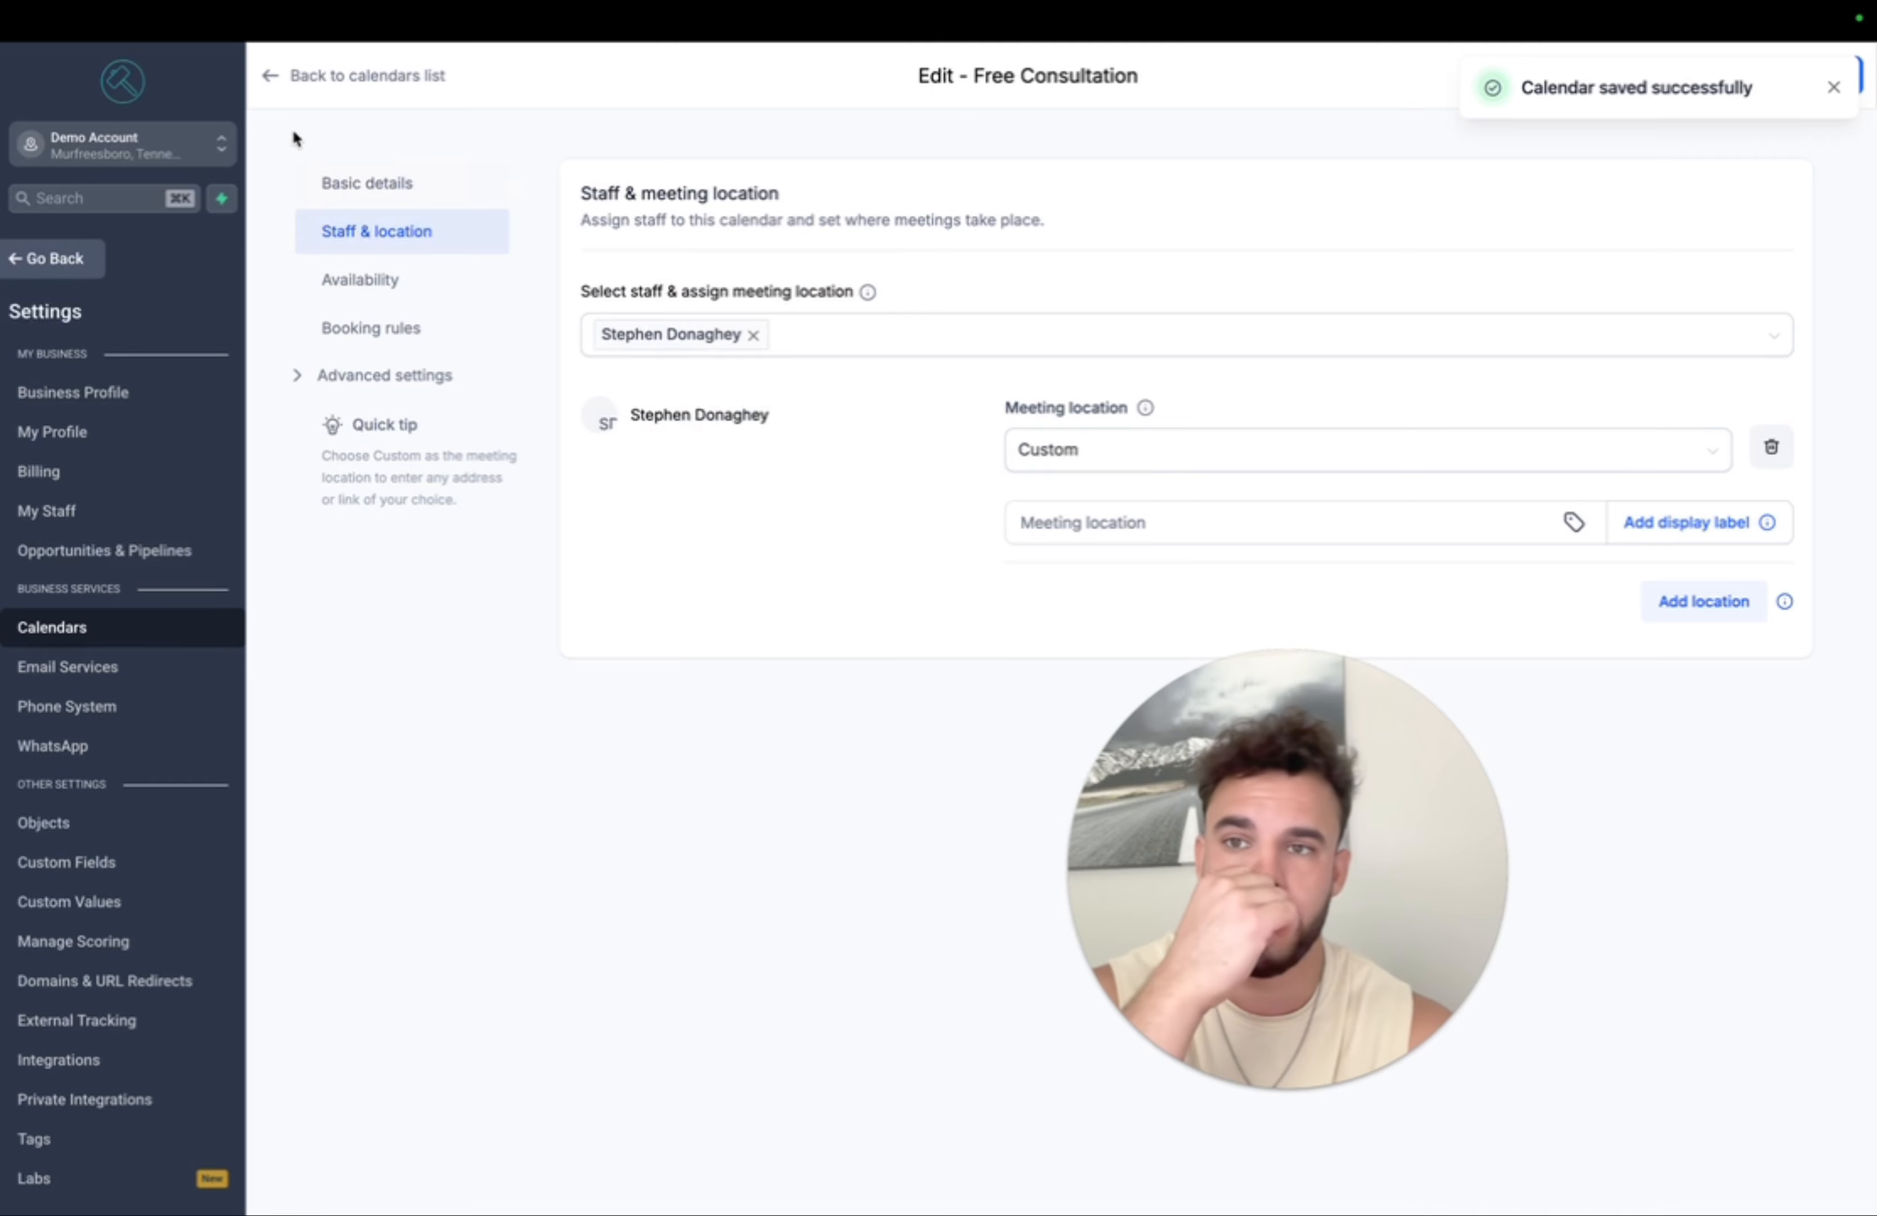
left_click(274, 79)
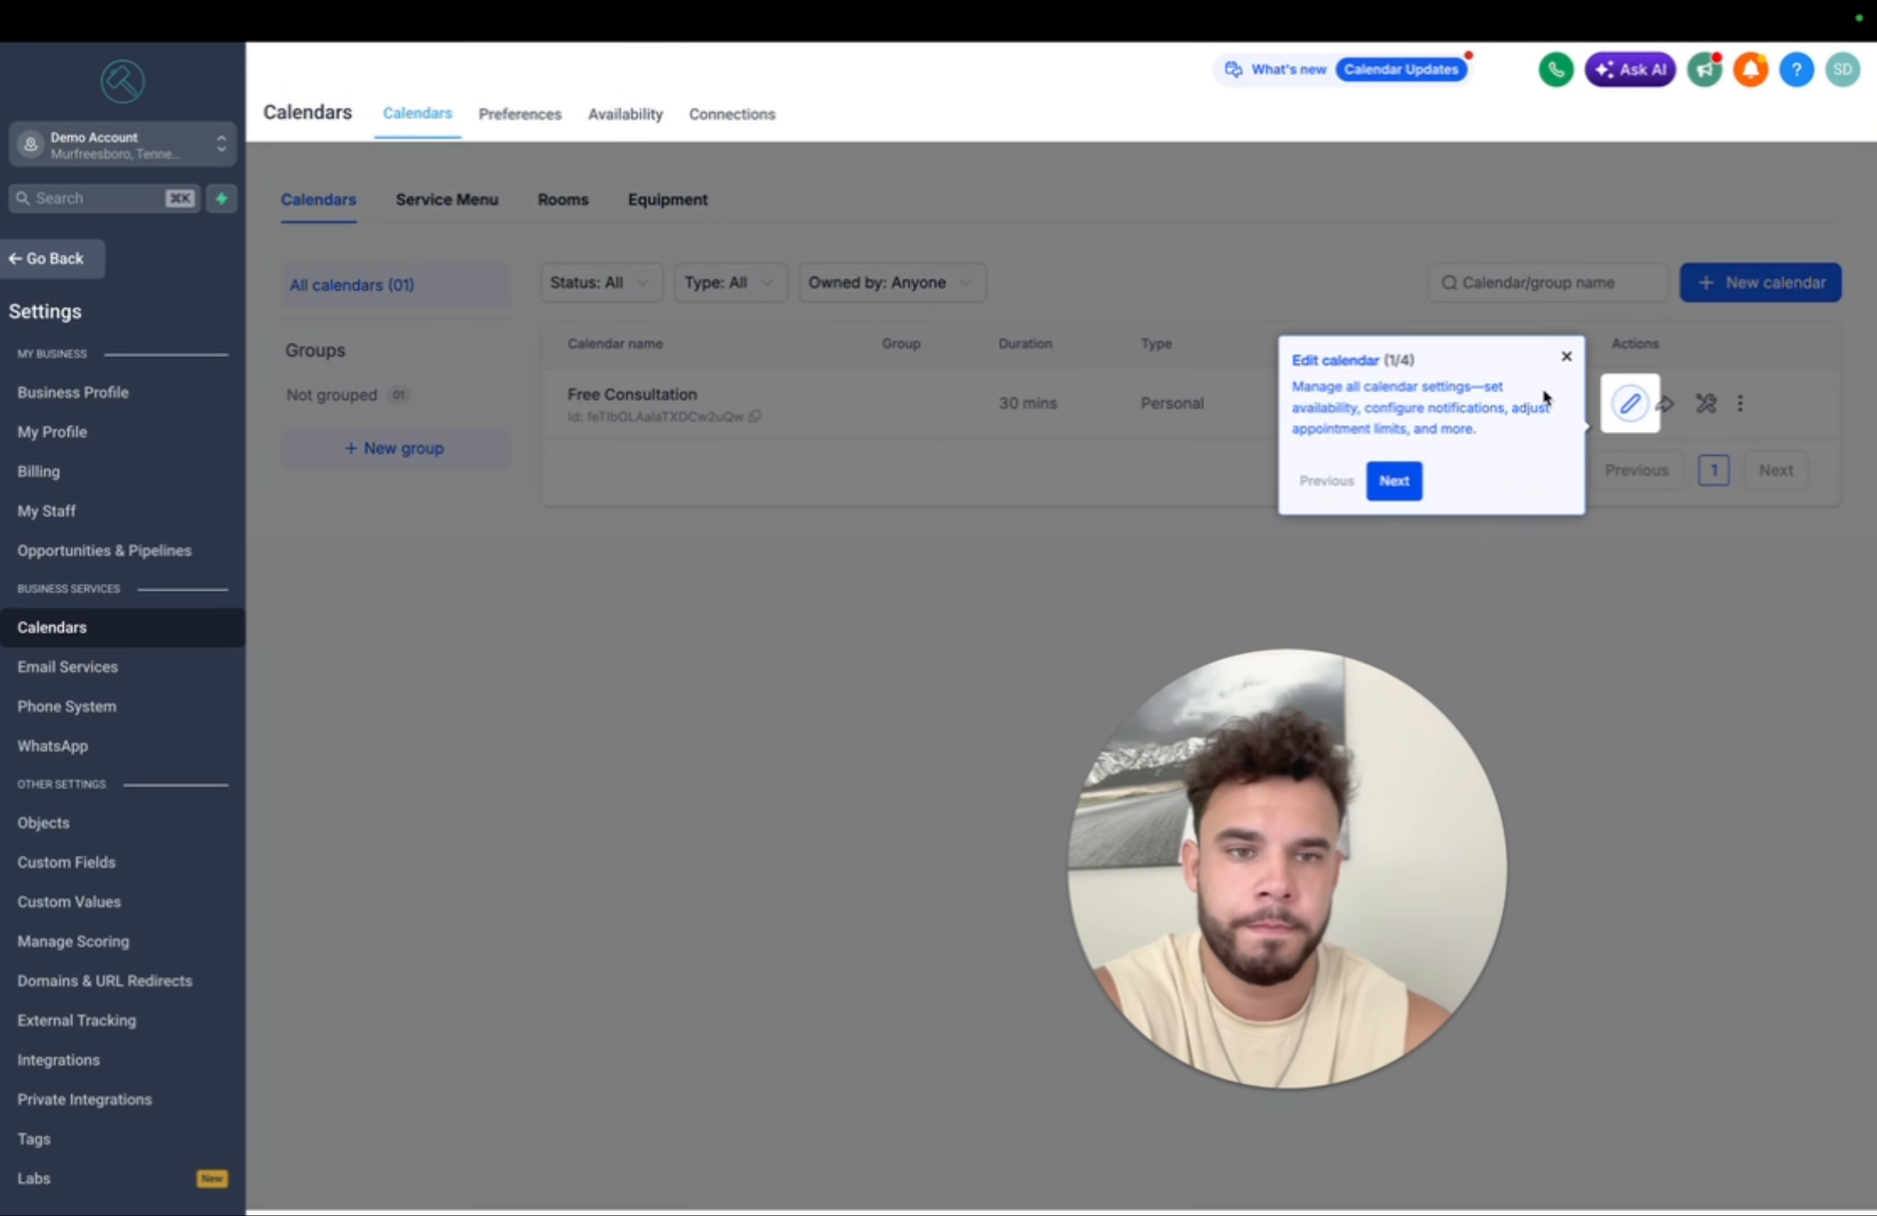
- Dismiss the tour tip and AI Builder notice, go to Automation, and bring up the Create Workflow options
left_click(1564, 355)
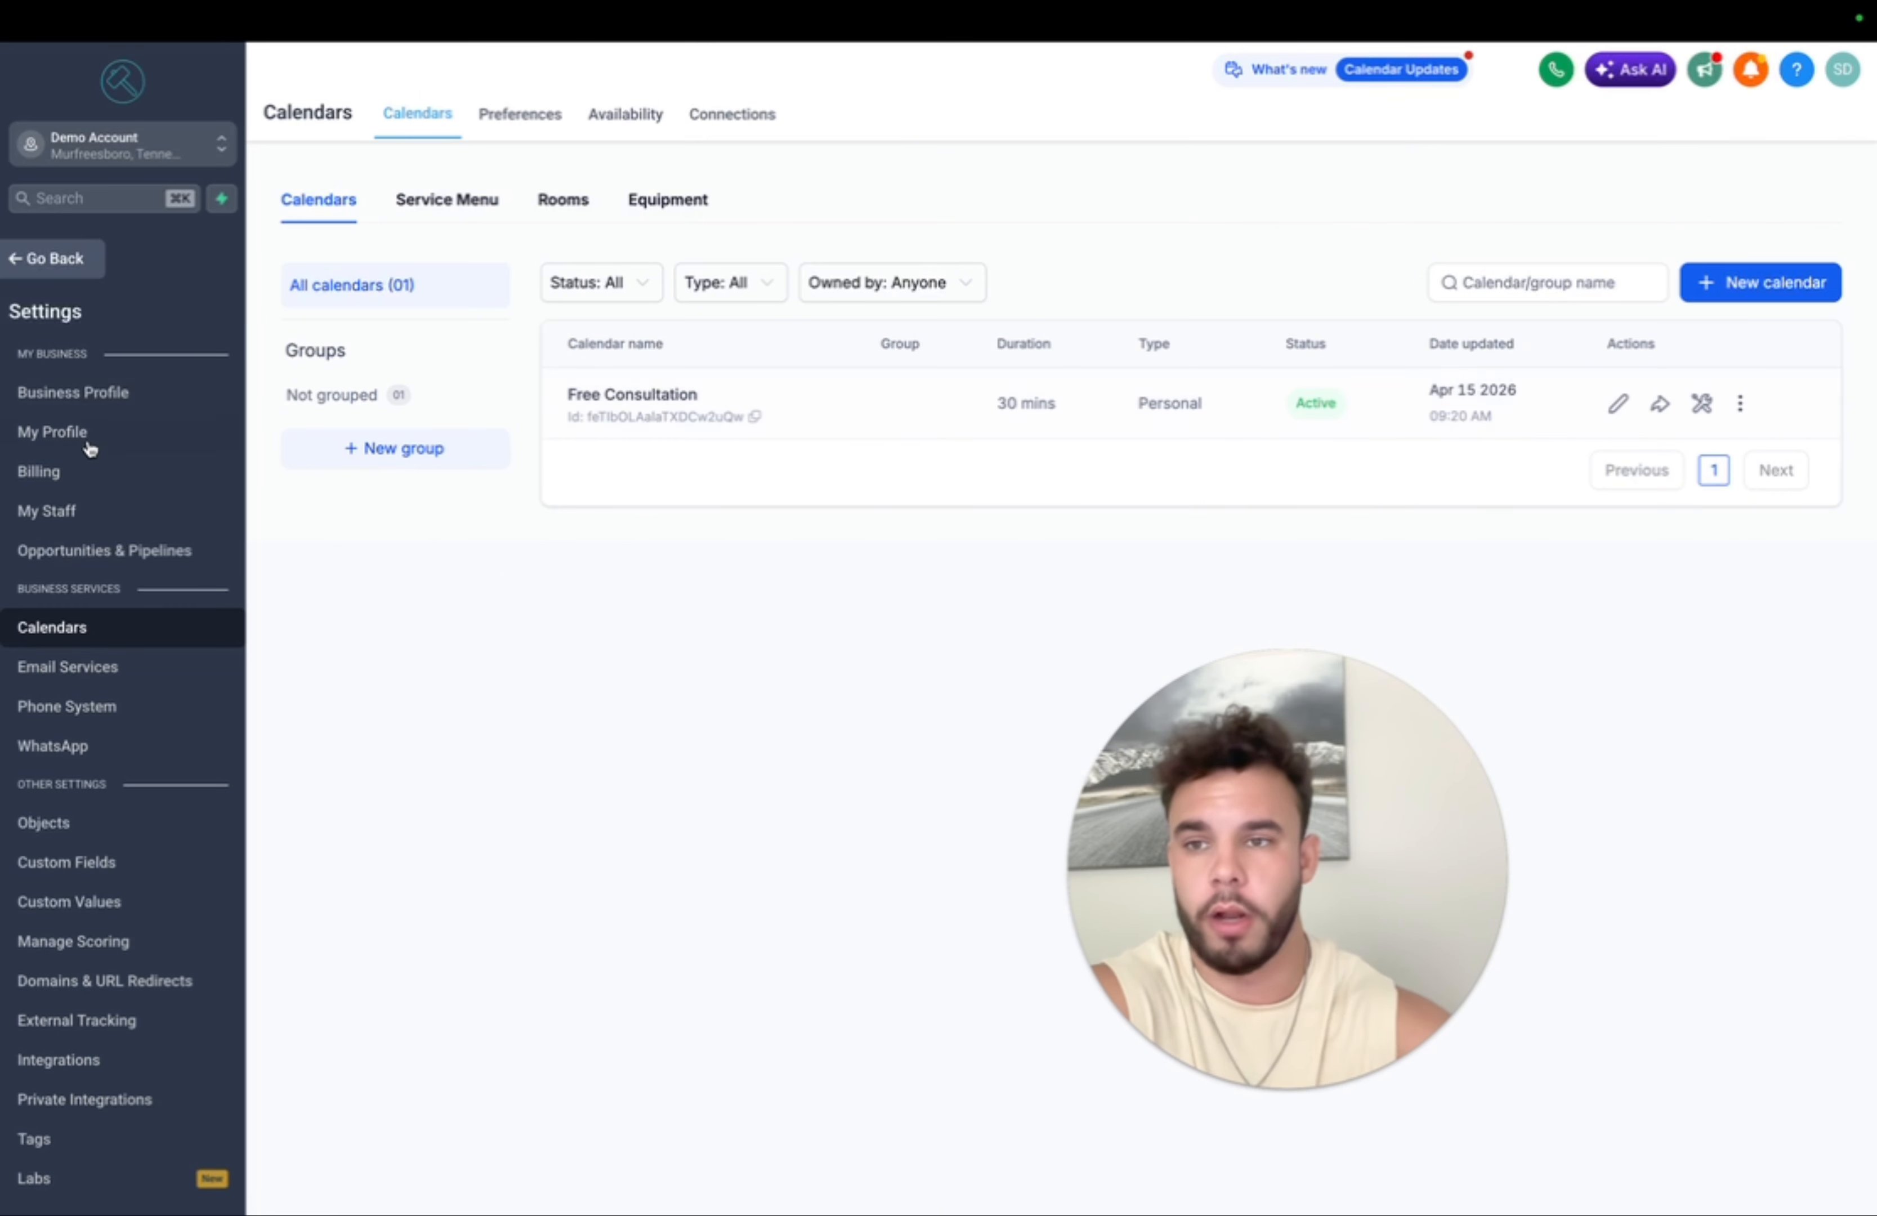
left_click(63, 259)
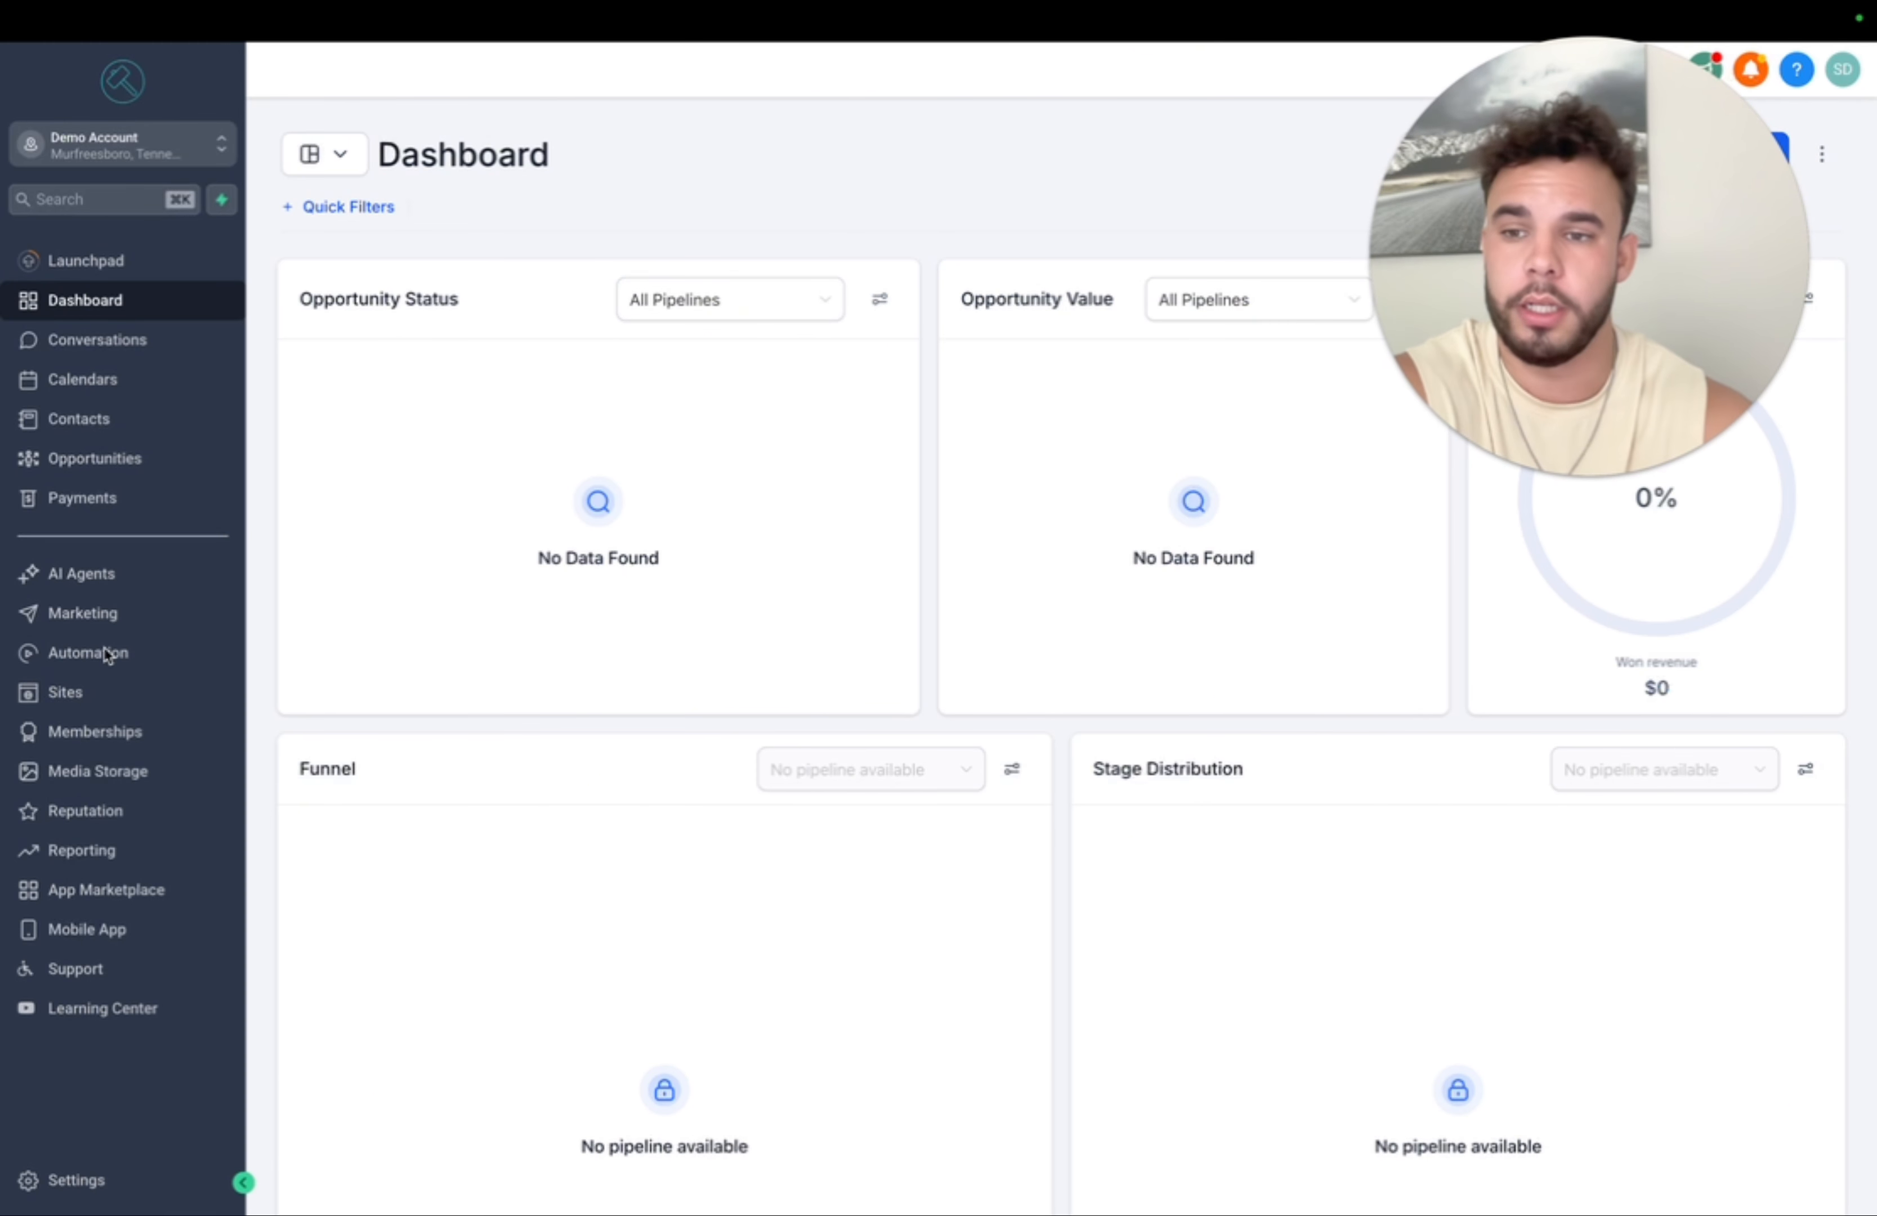
left_click(75, 662)
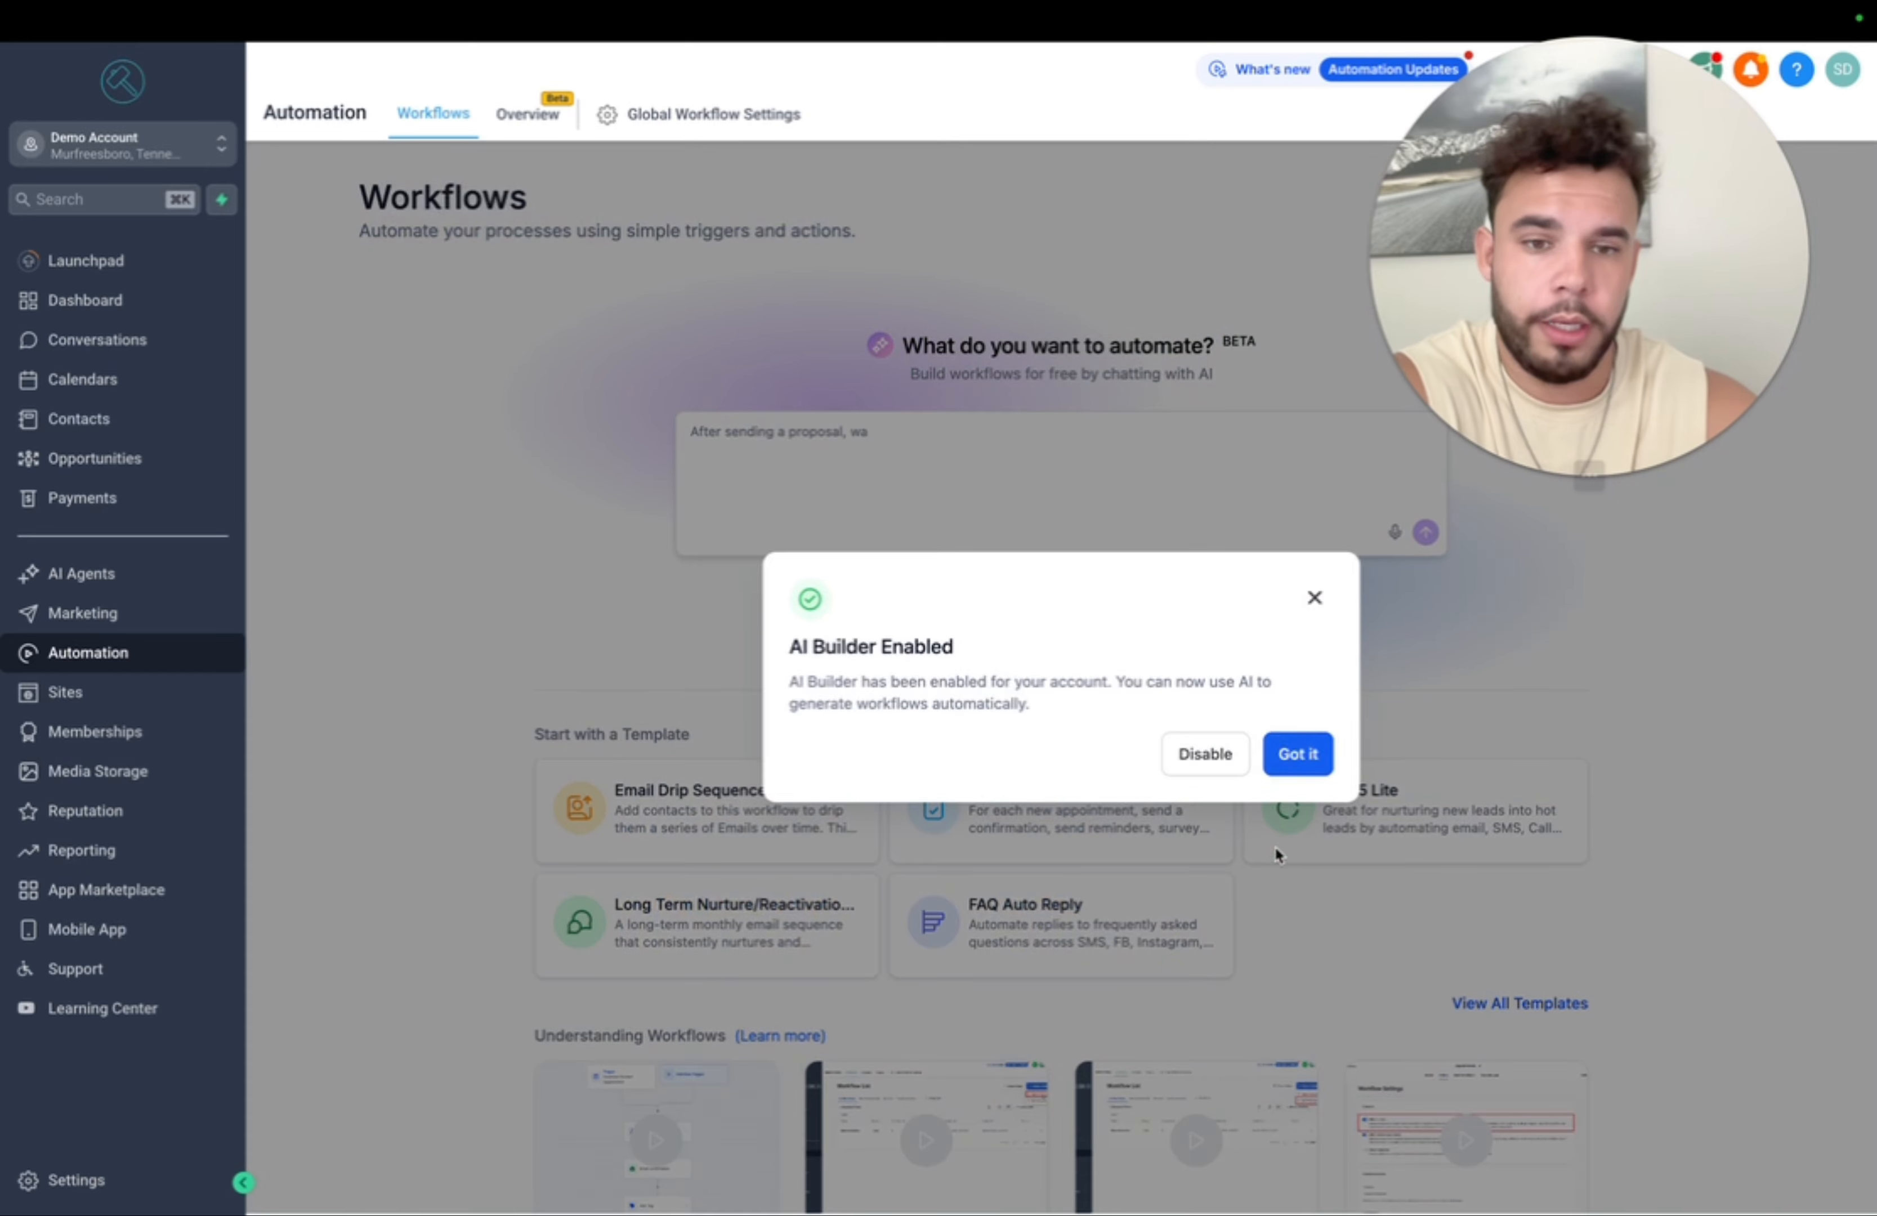
left_click(1298, 752)
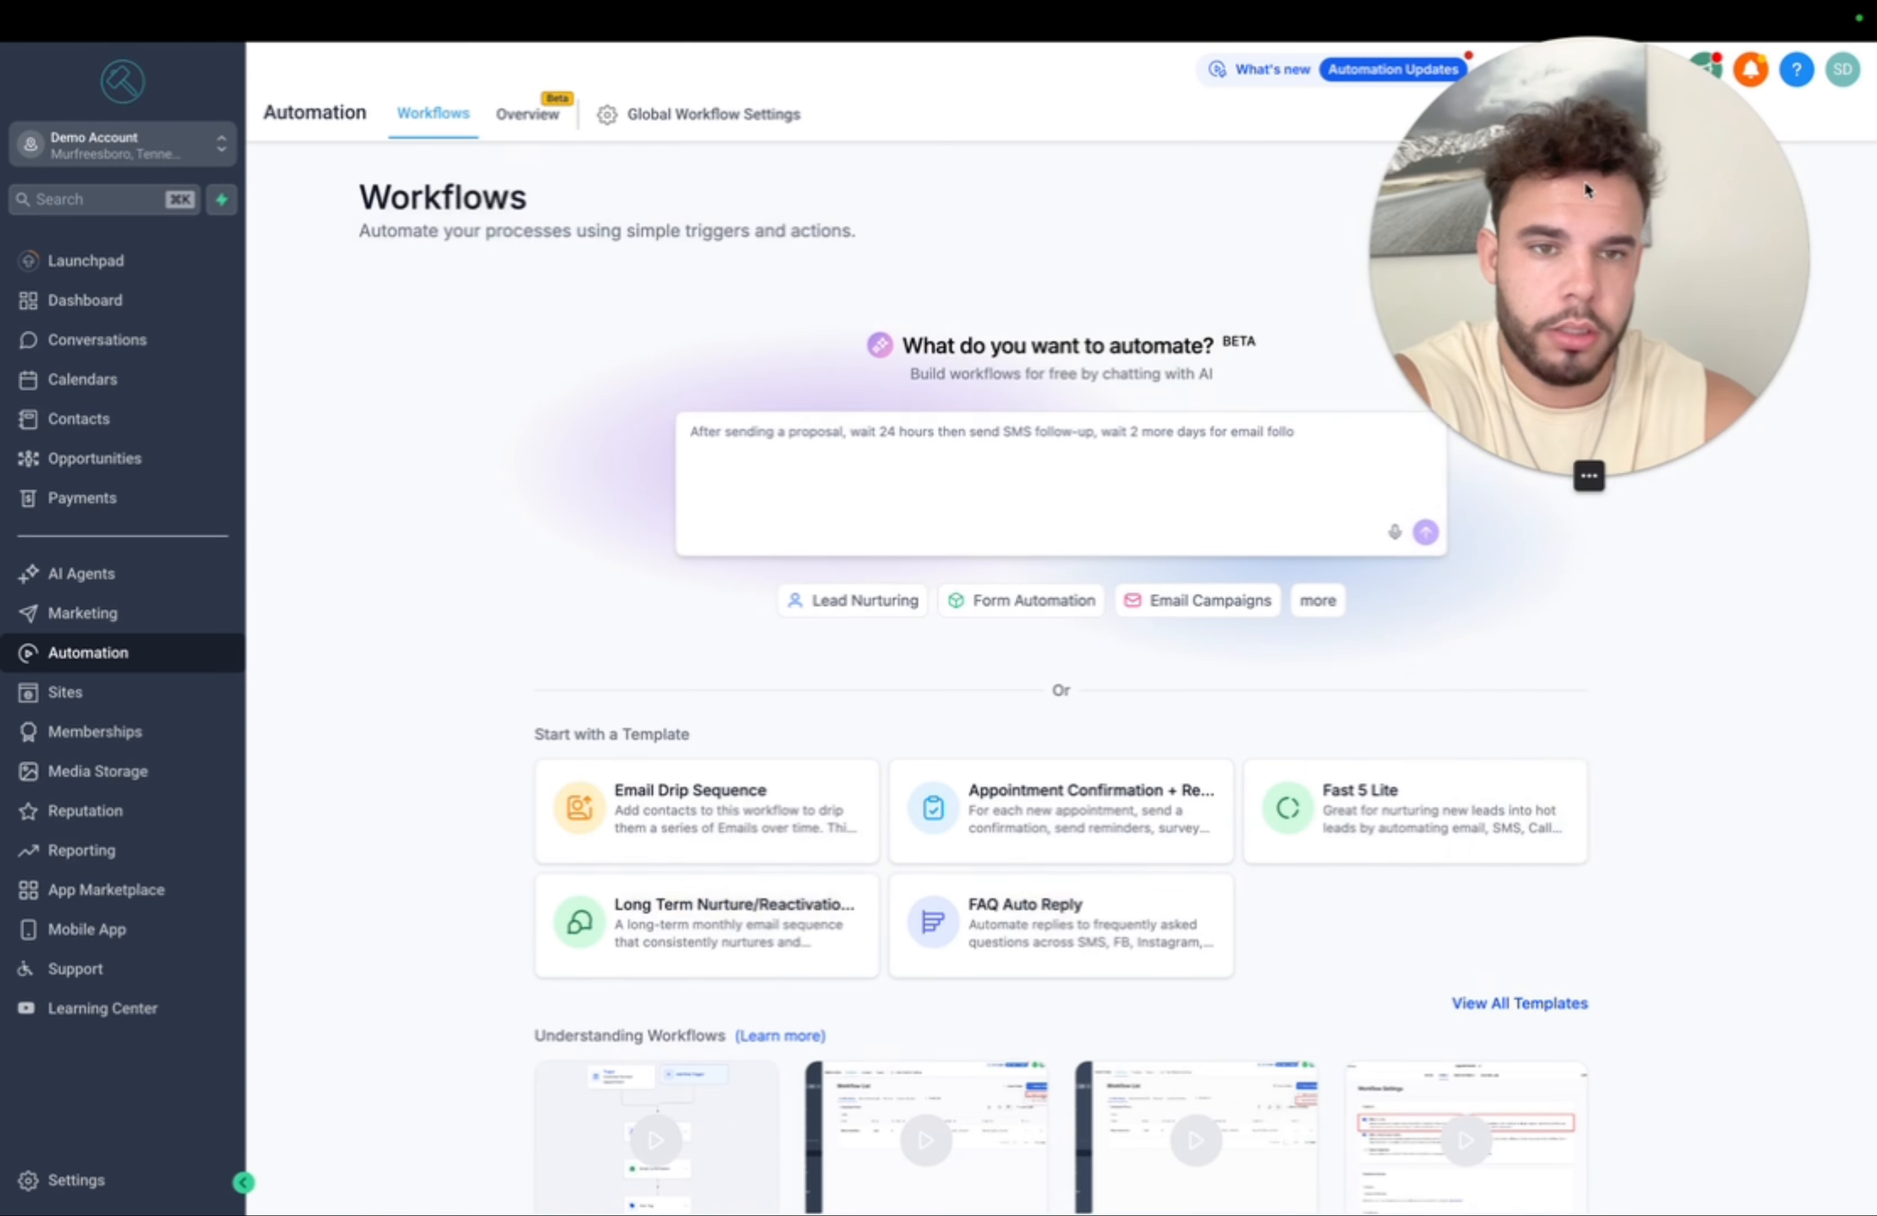
left_click(1639, 239)
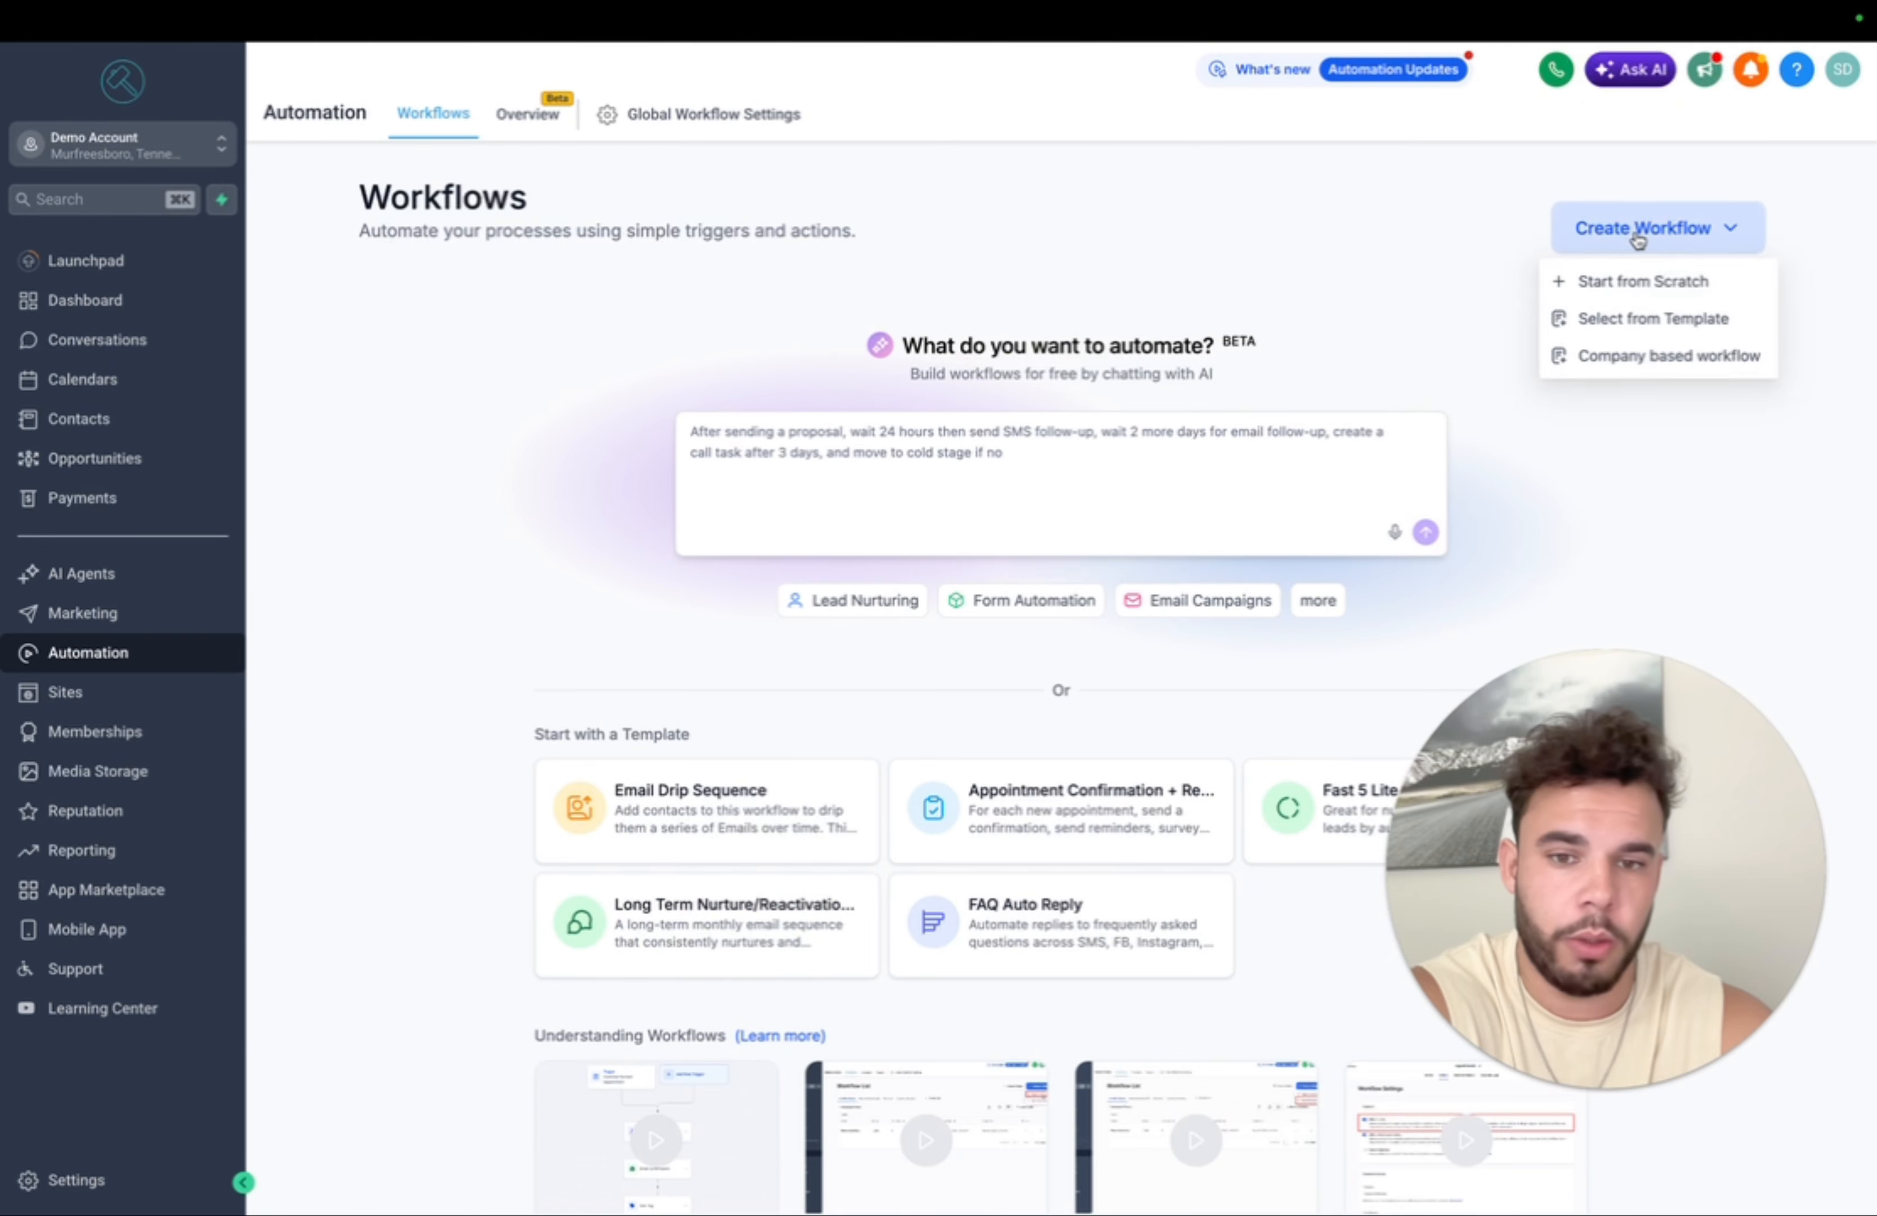
- Start a blank workflow with auto save enabled and rename it 'Facebook lead in'
left_click(1632, 280)
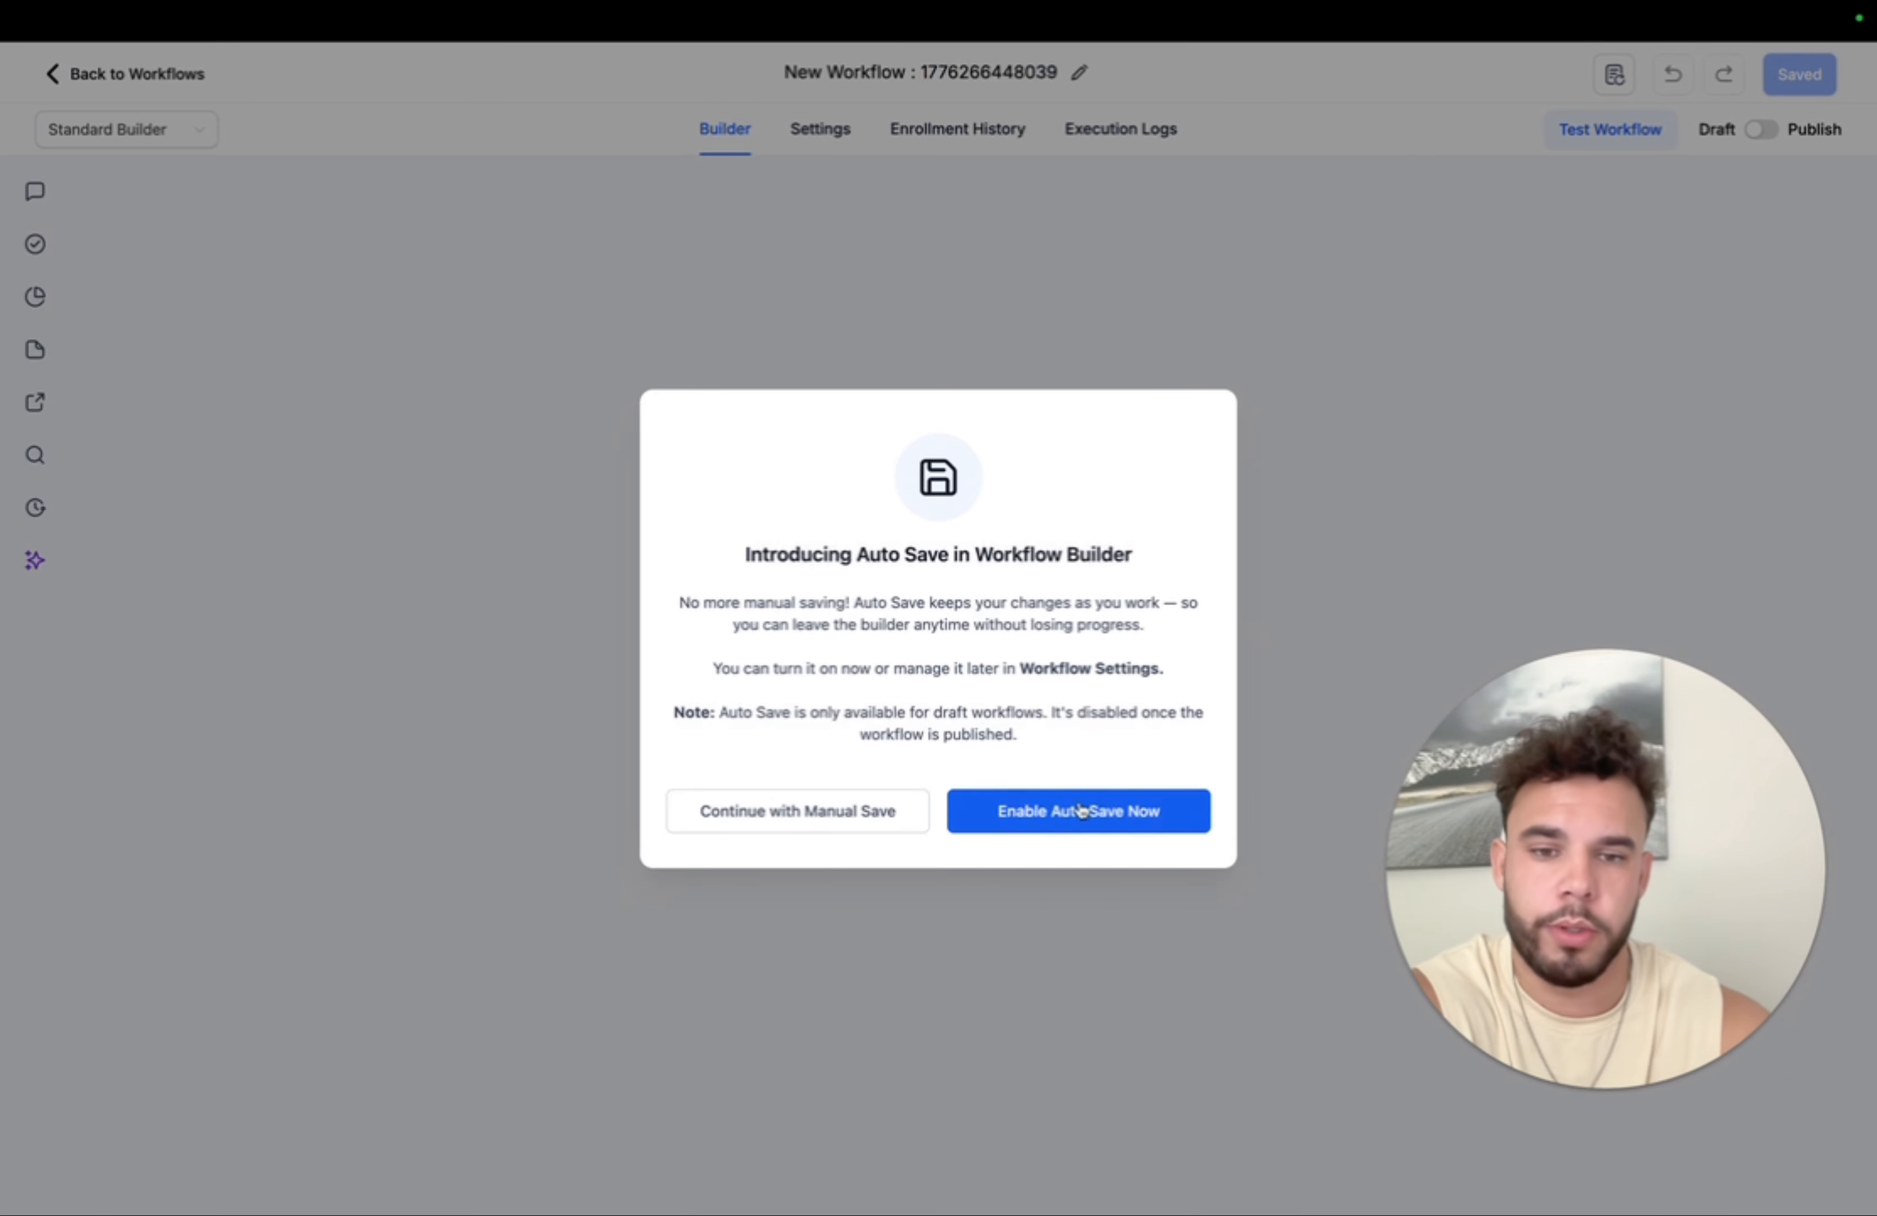
left_click(1097, 821)
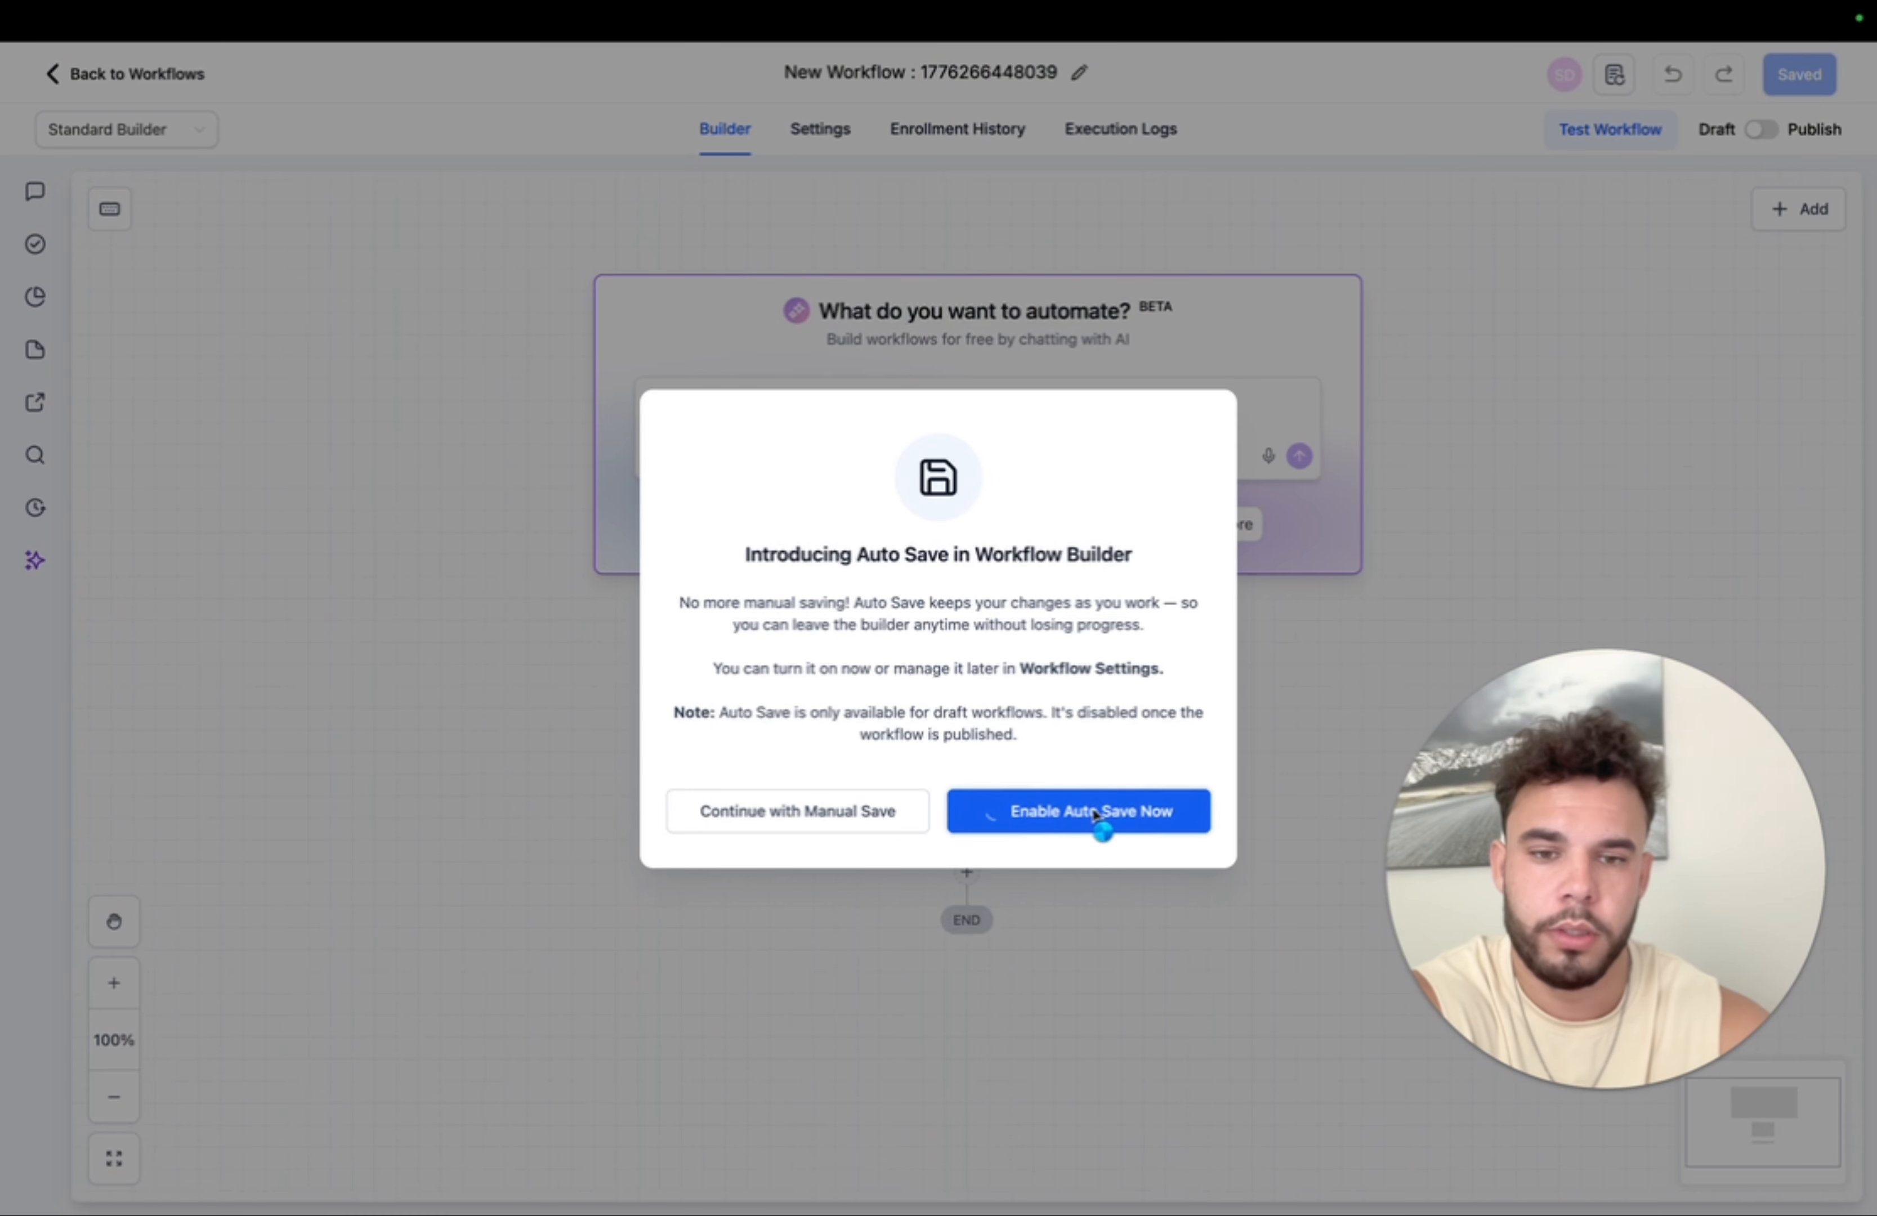
left_click(1011, 79)
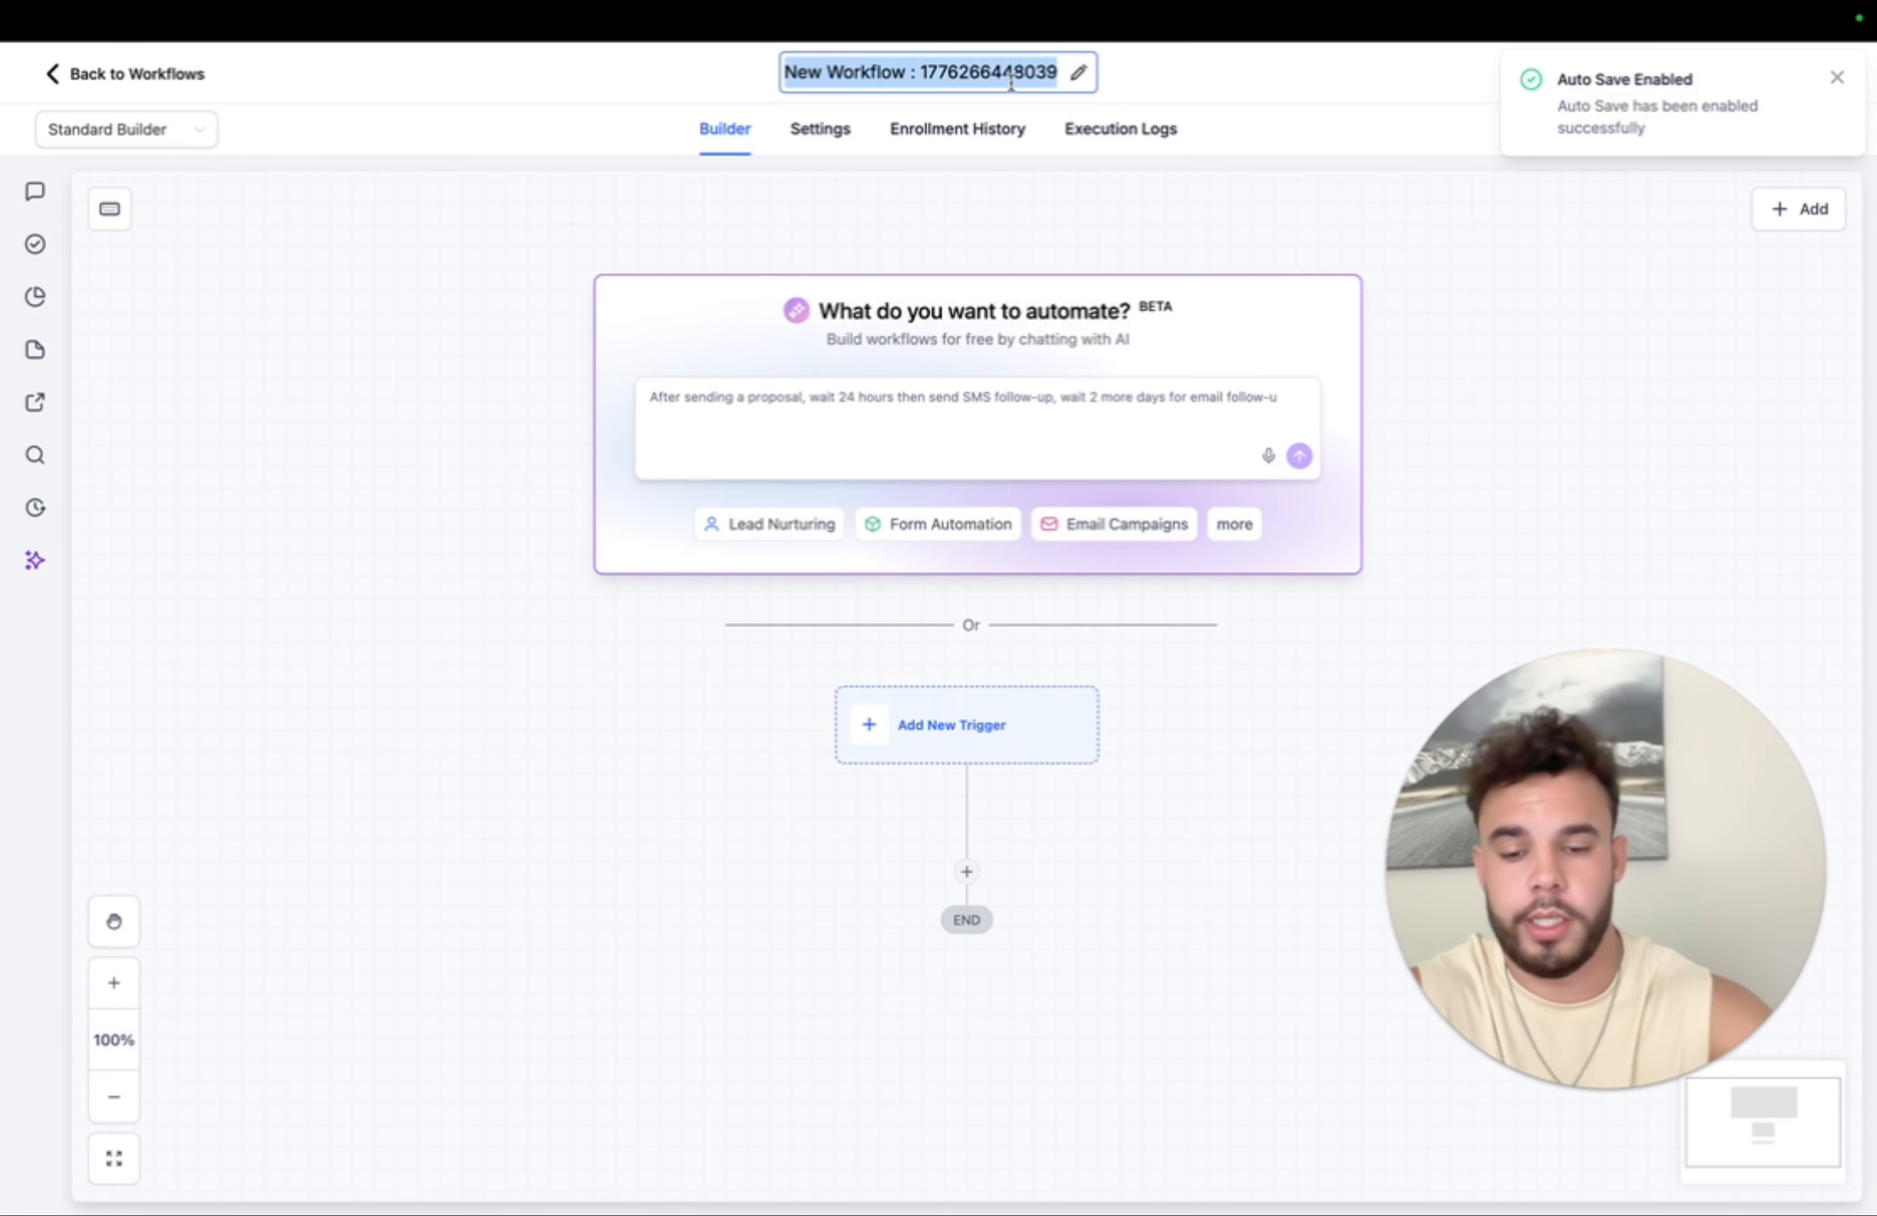
type("LEad Fo")
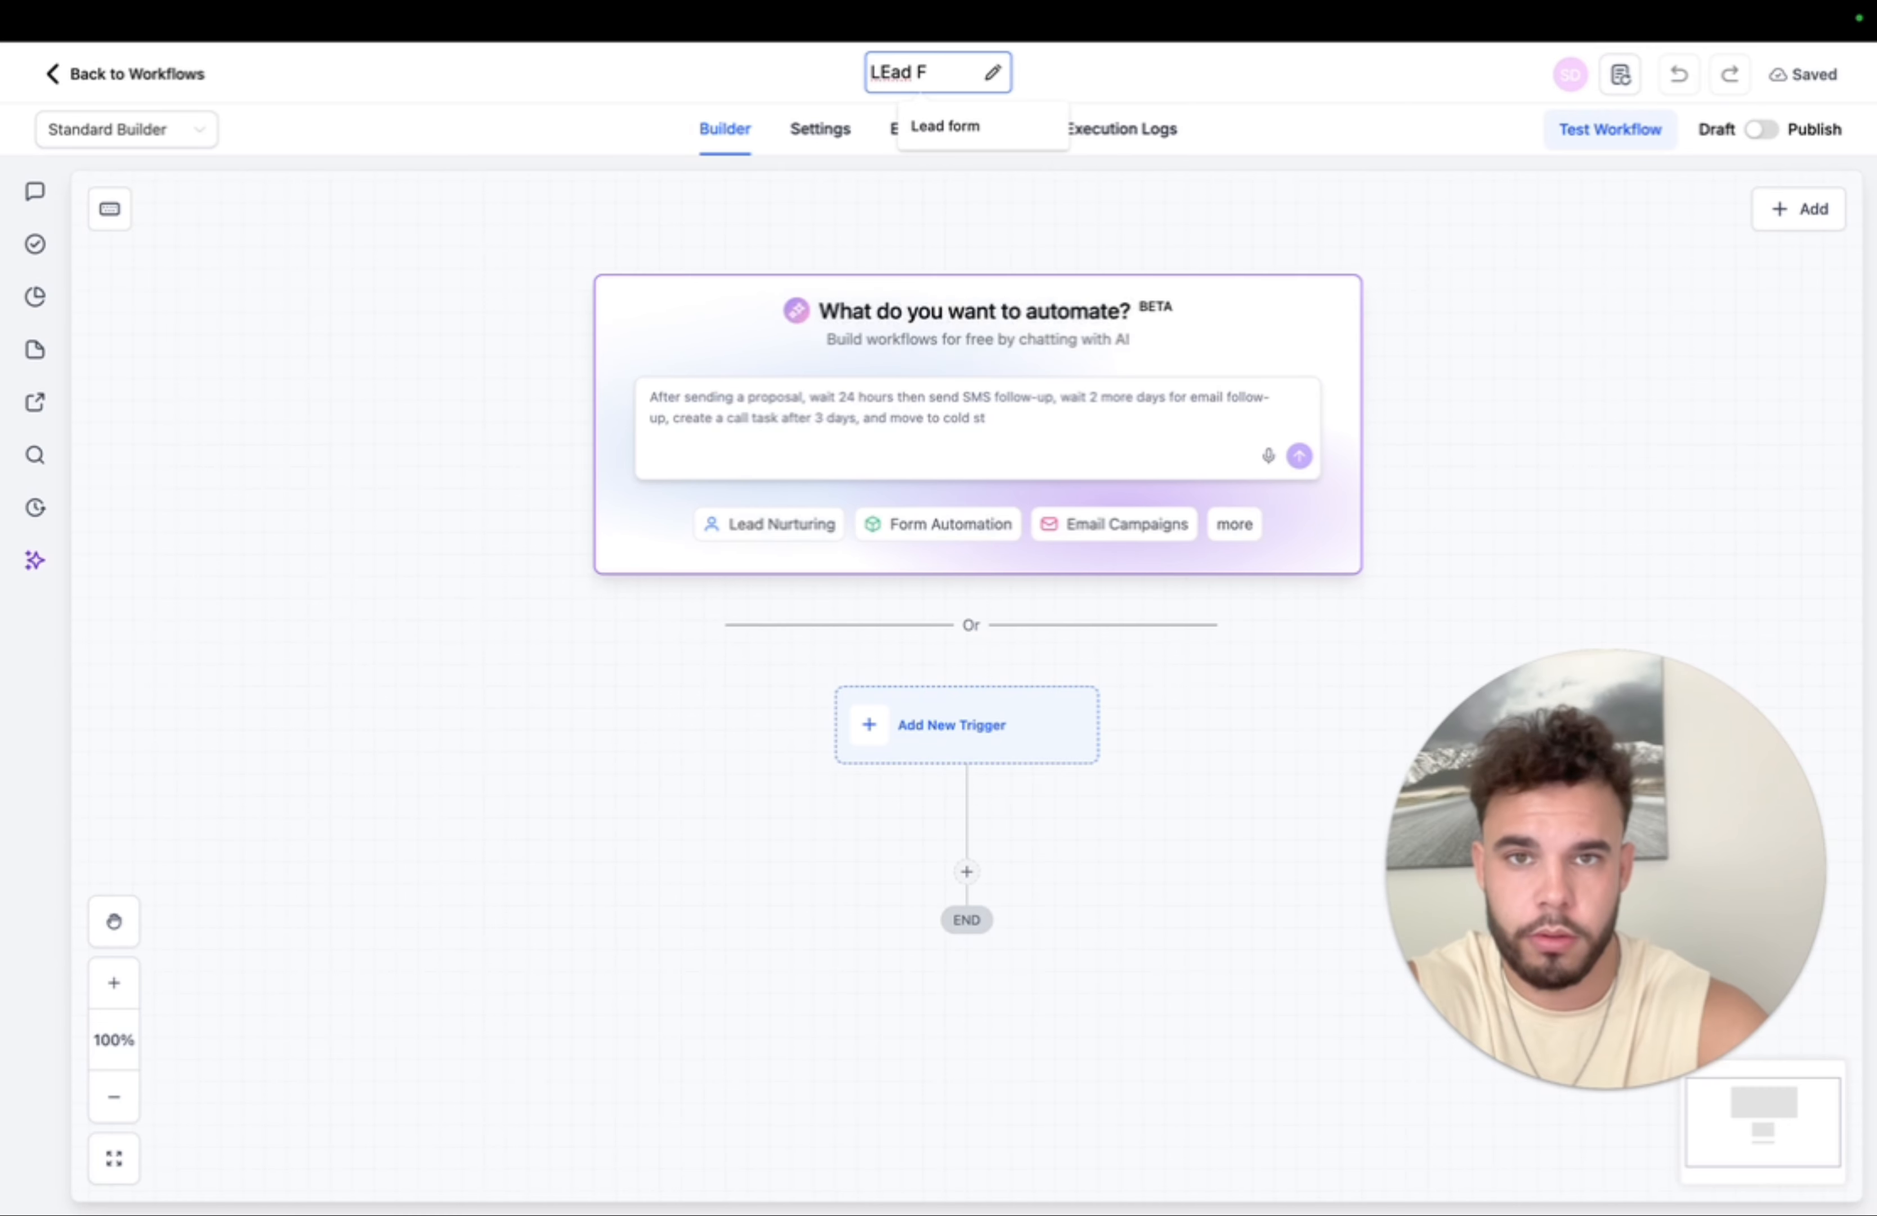
key("BackSpace")
key("BackSpace")
key("BackSpace")
key("BackSpace")
key("BackSpace")
key("BackSpace")
type("Faceb")
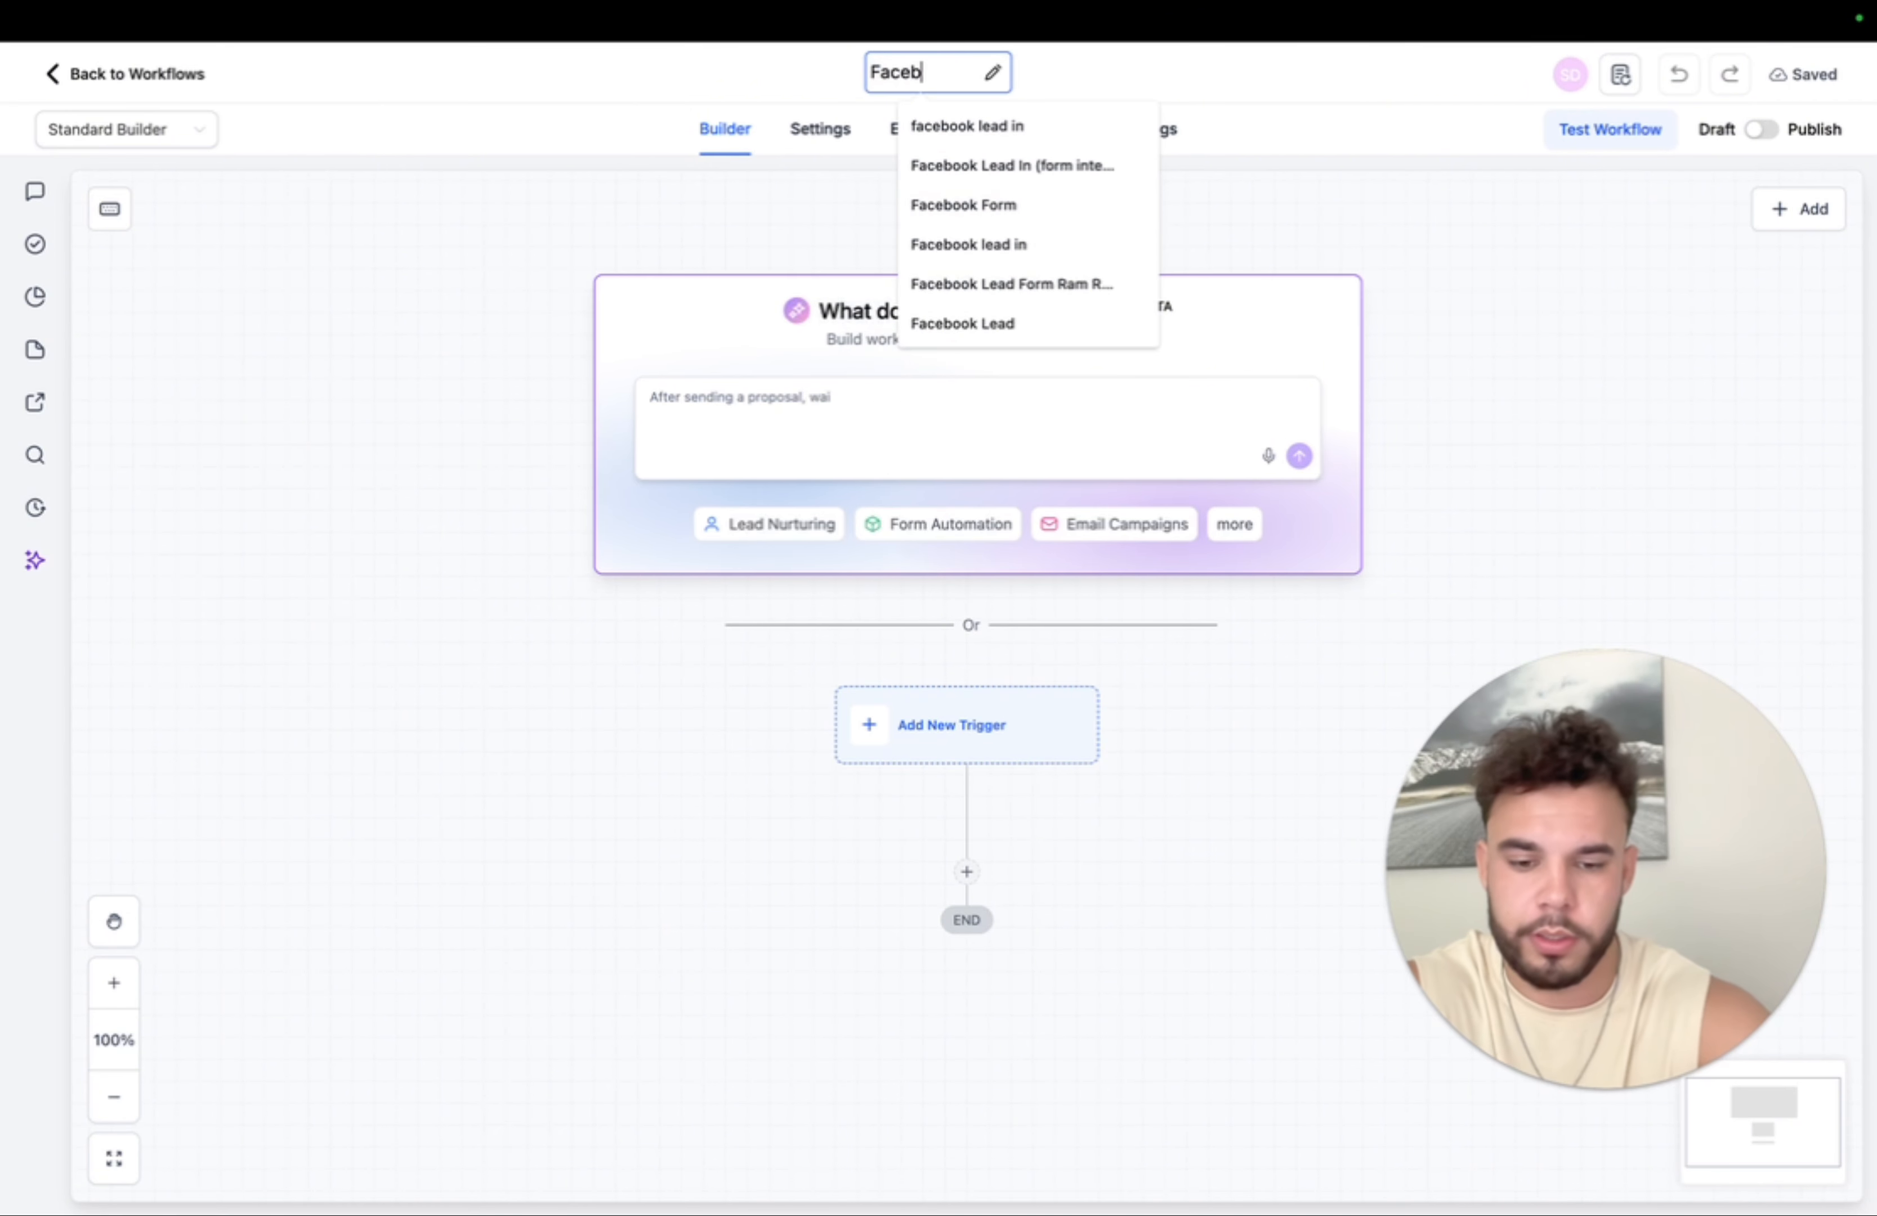
type("ook lead")
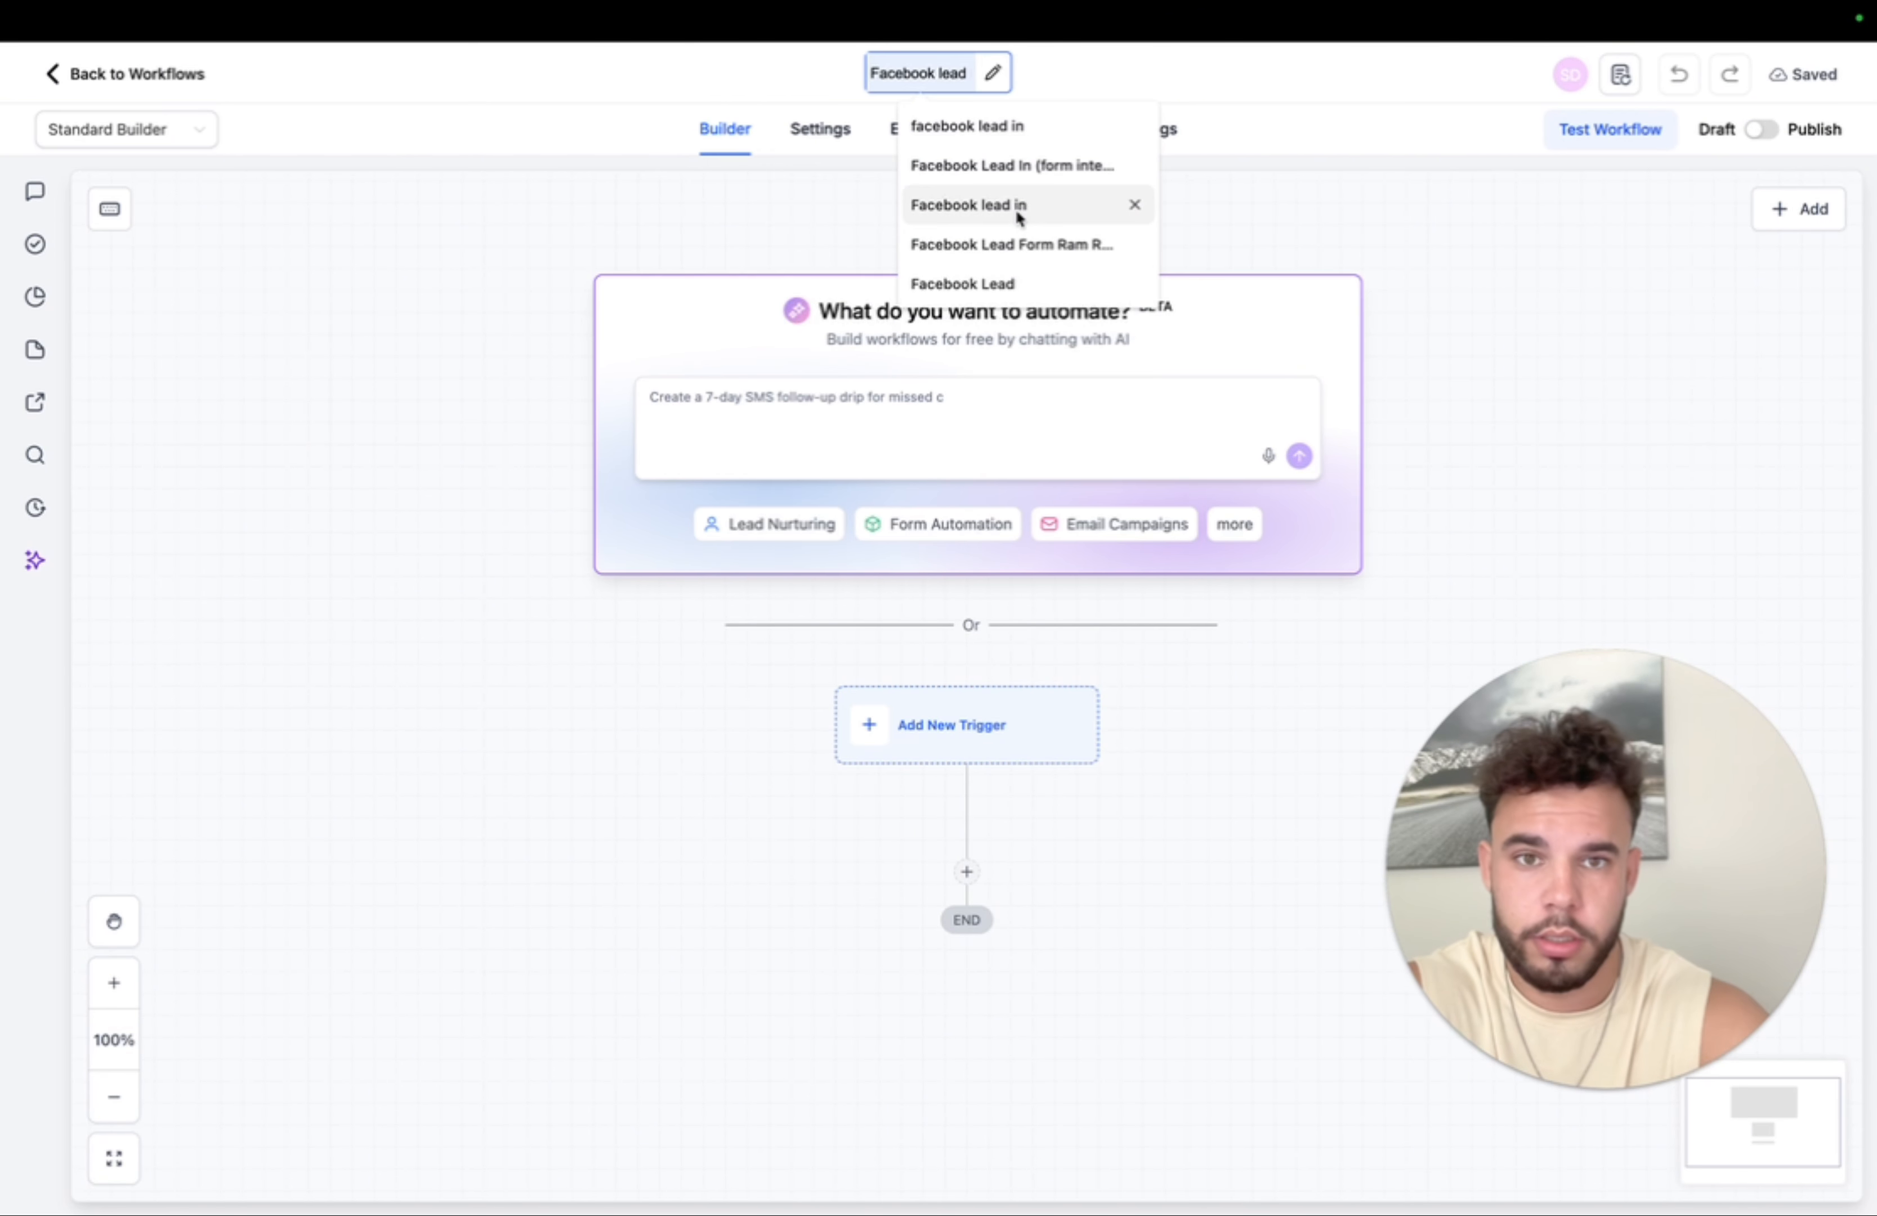
left_click(1016, 210)
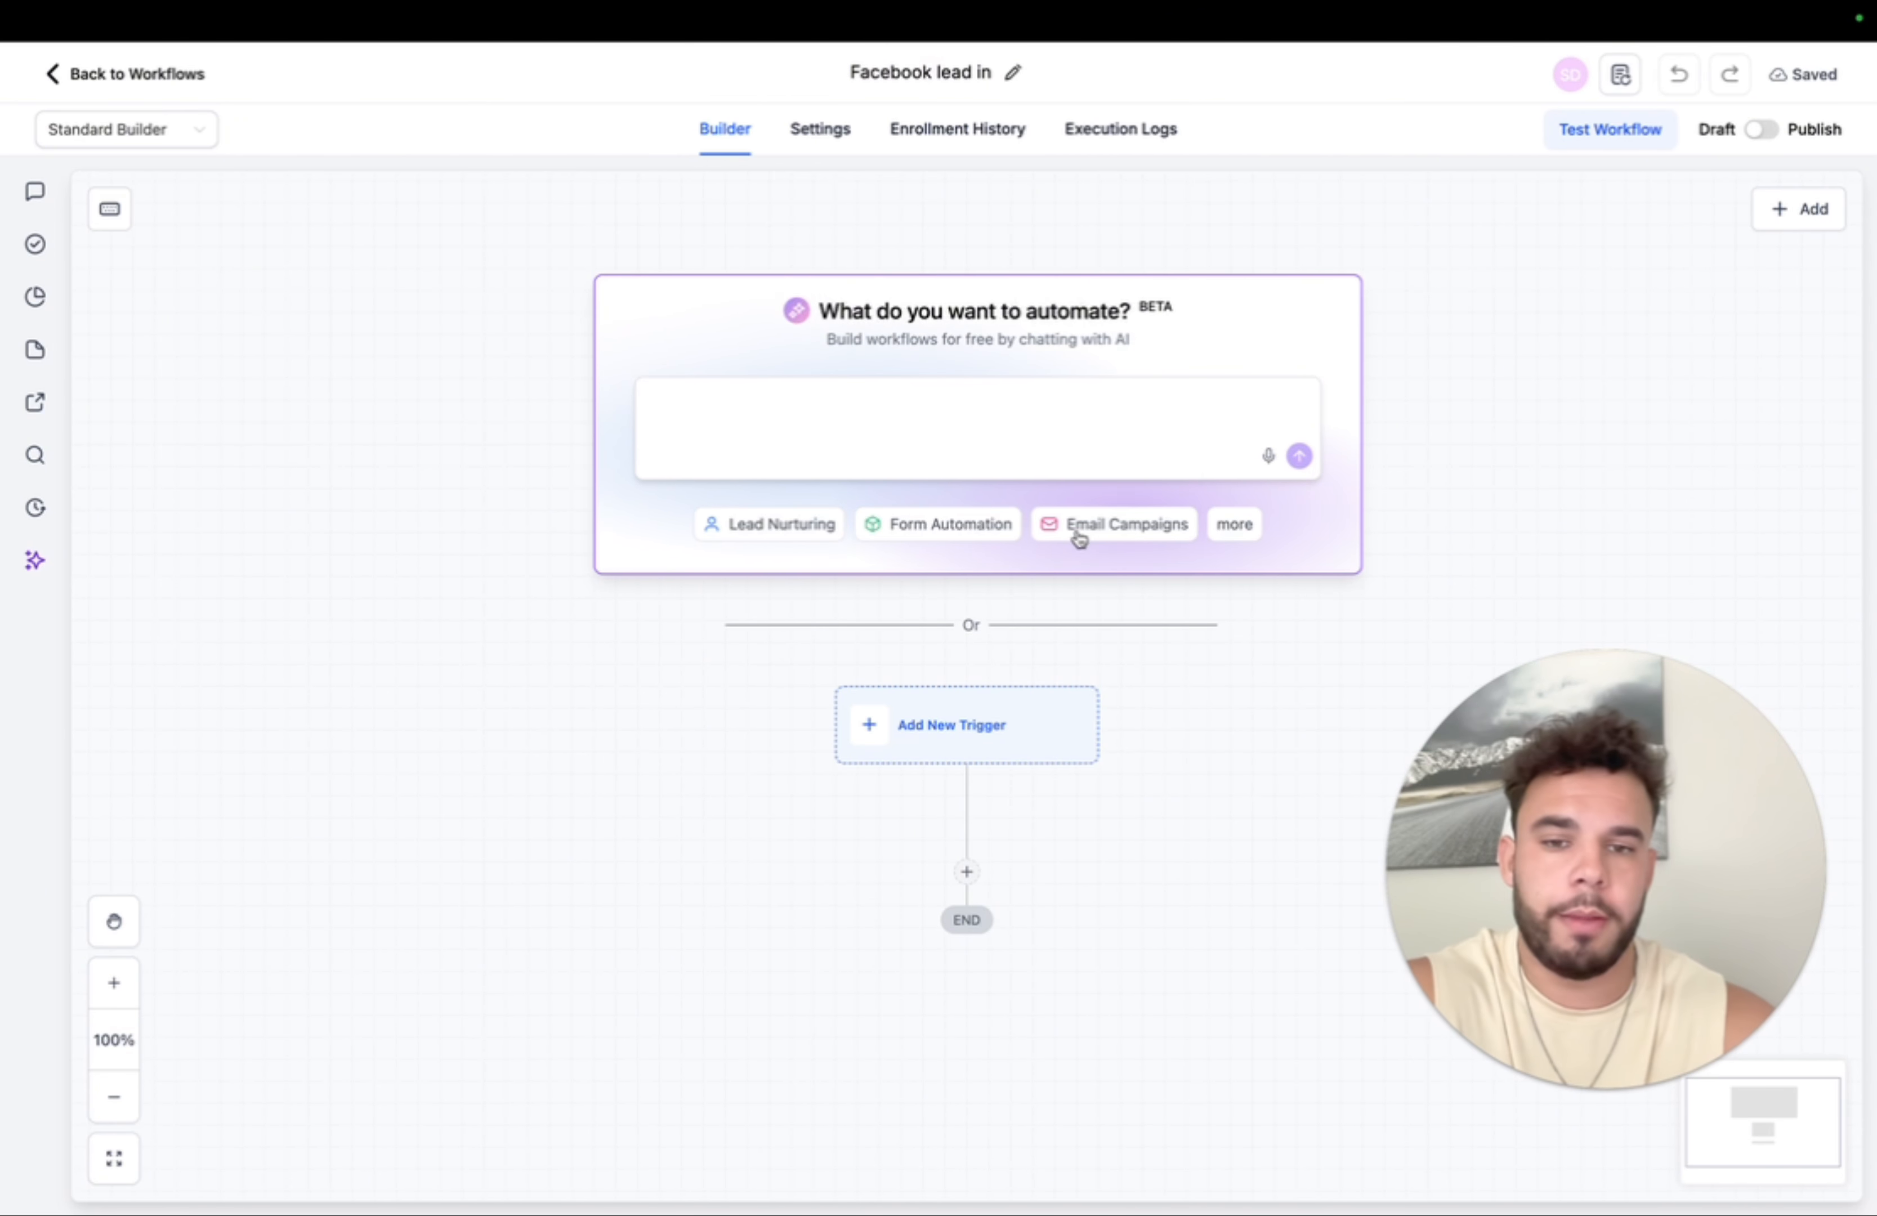
- Add a Facebook Lead Form Submitted trigger, found by searching 'faceb'
left_click(979, 725)
left_click_drag(1650, 863, 357, 862)
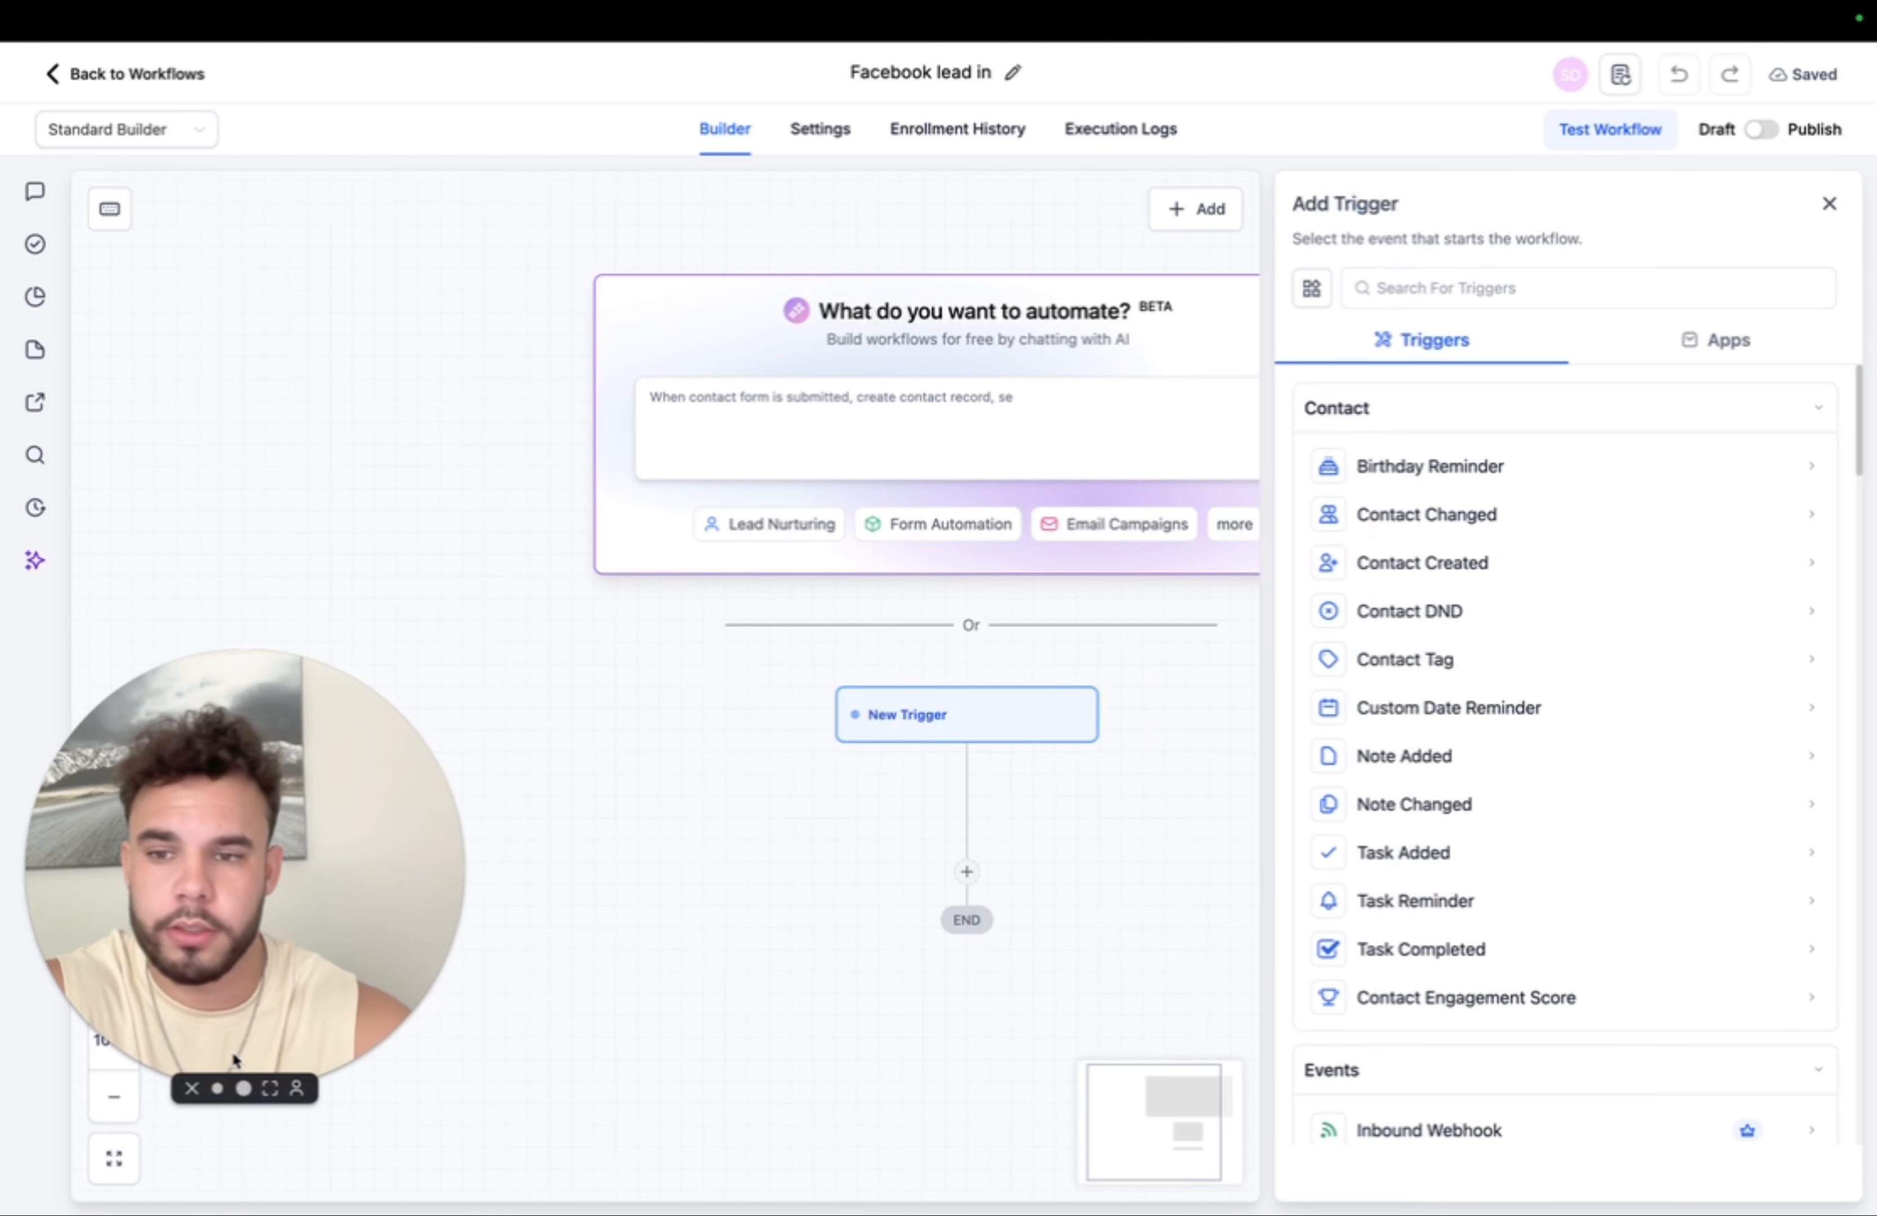
left_click(214, 1094)
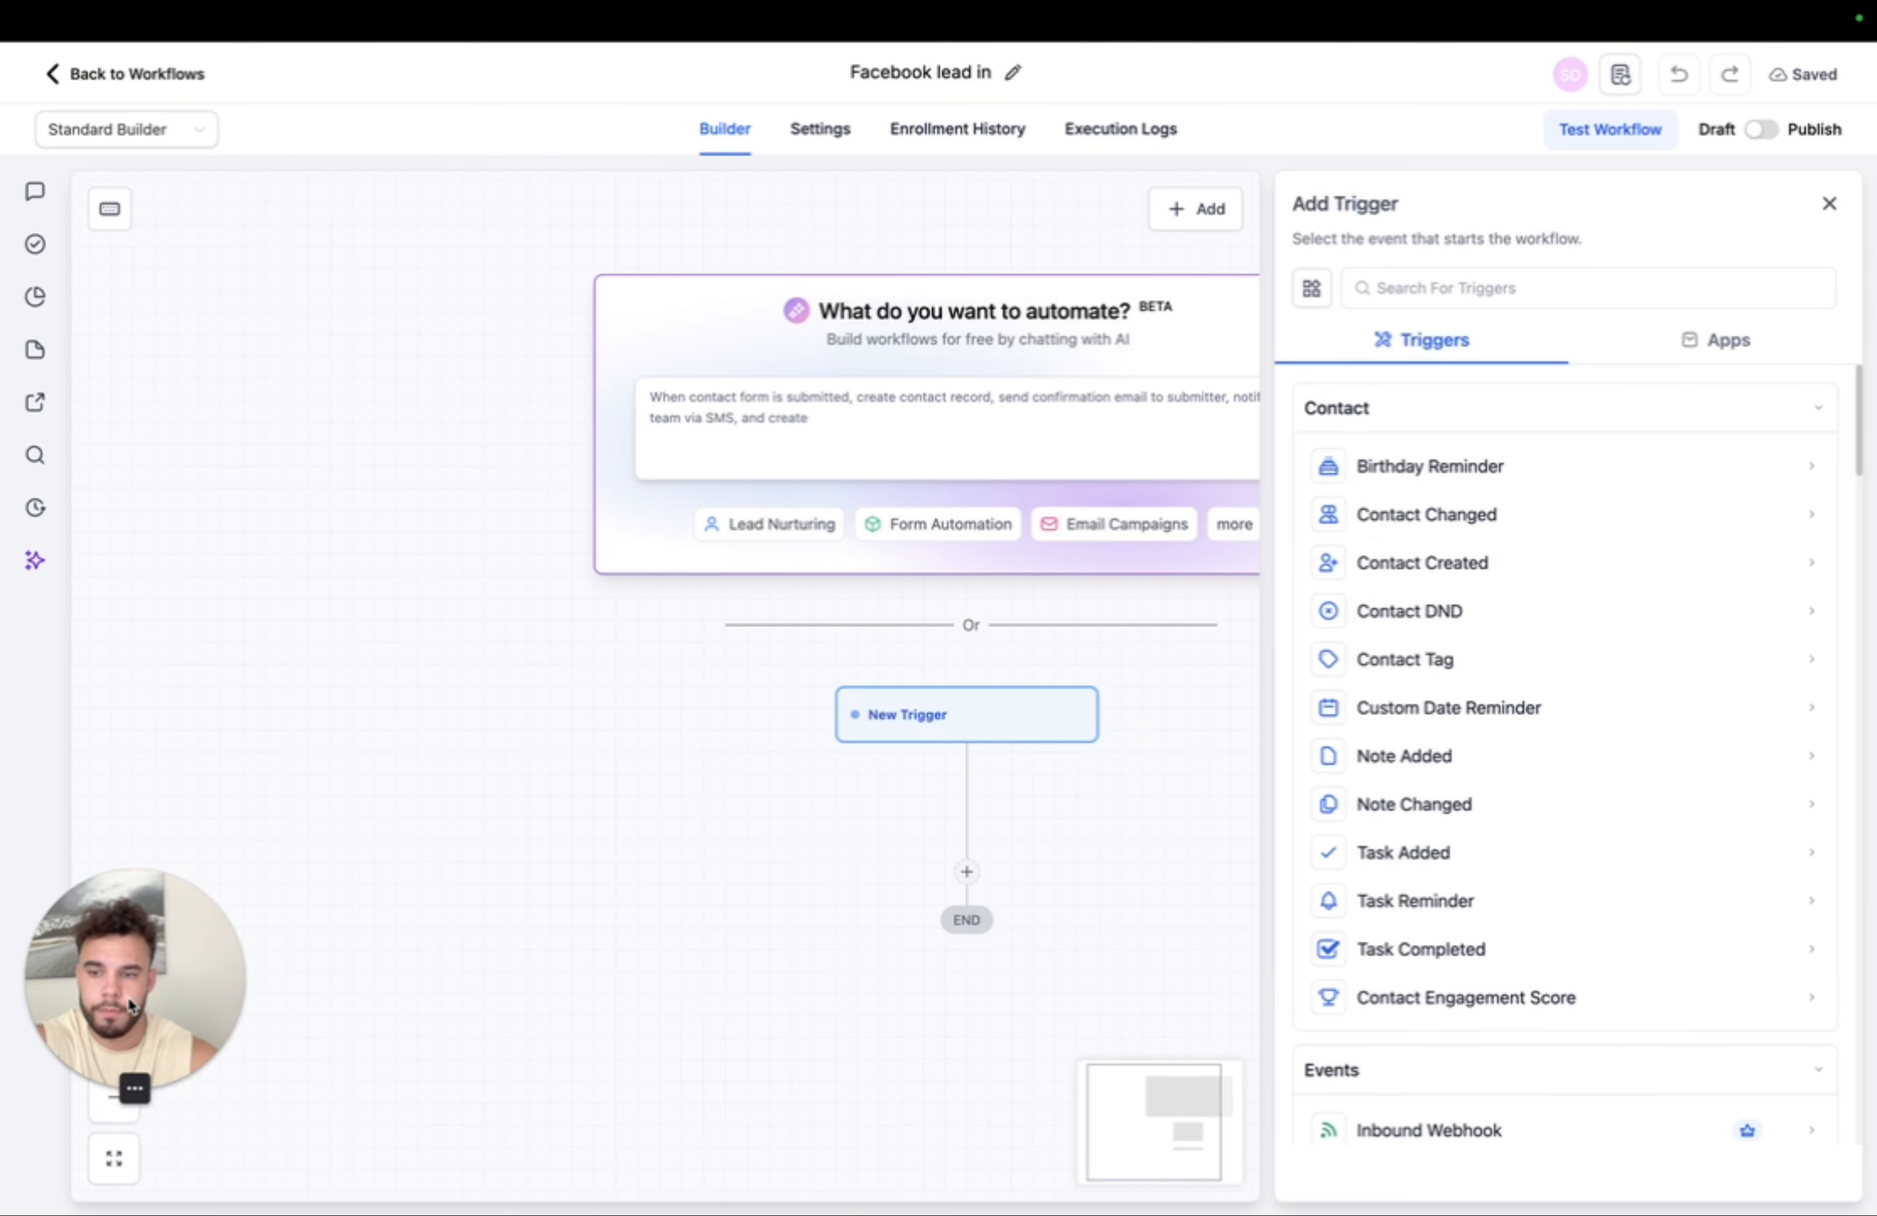
left_click(1470, 304)
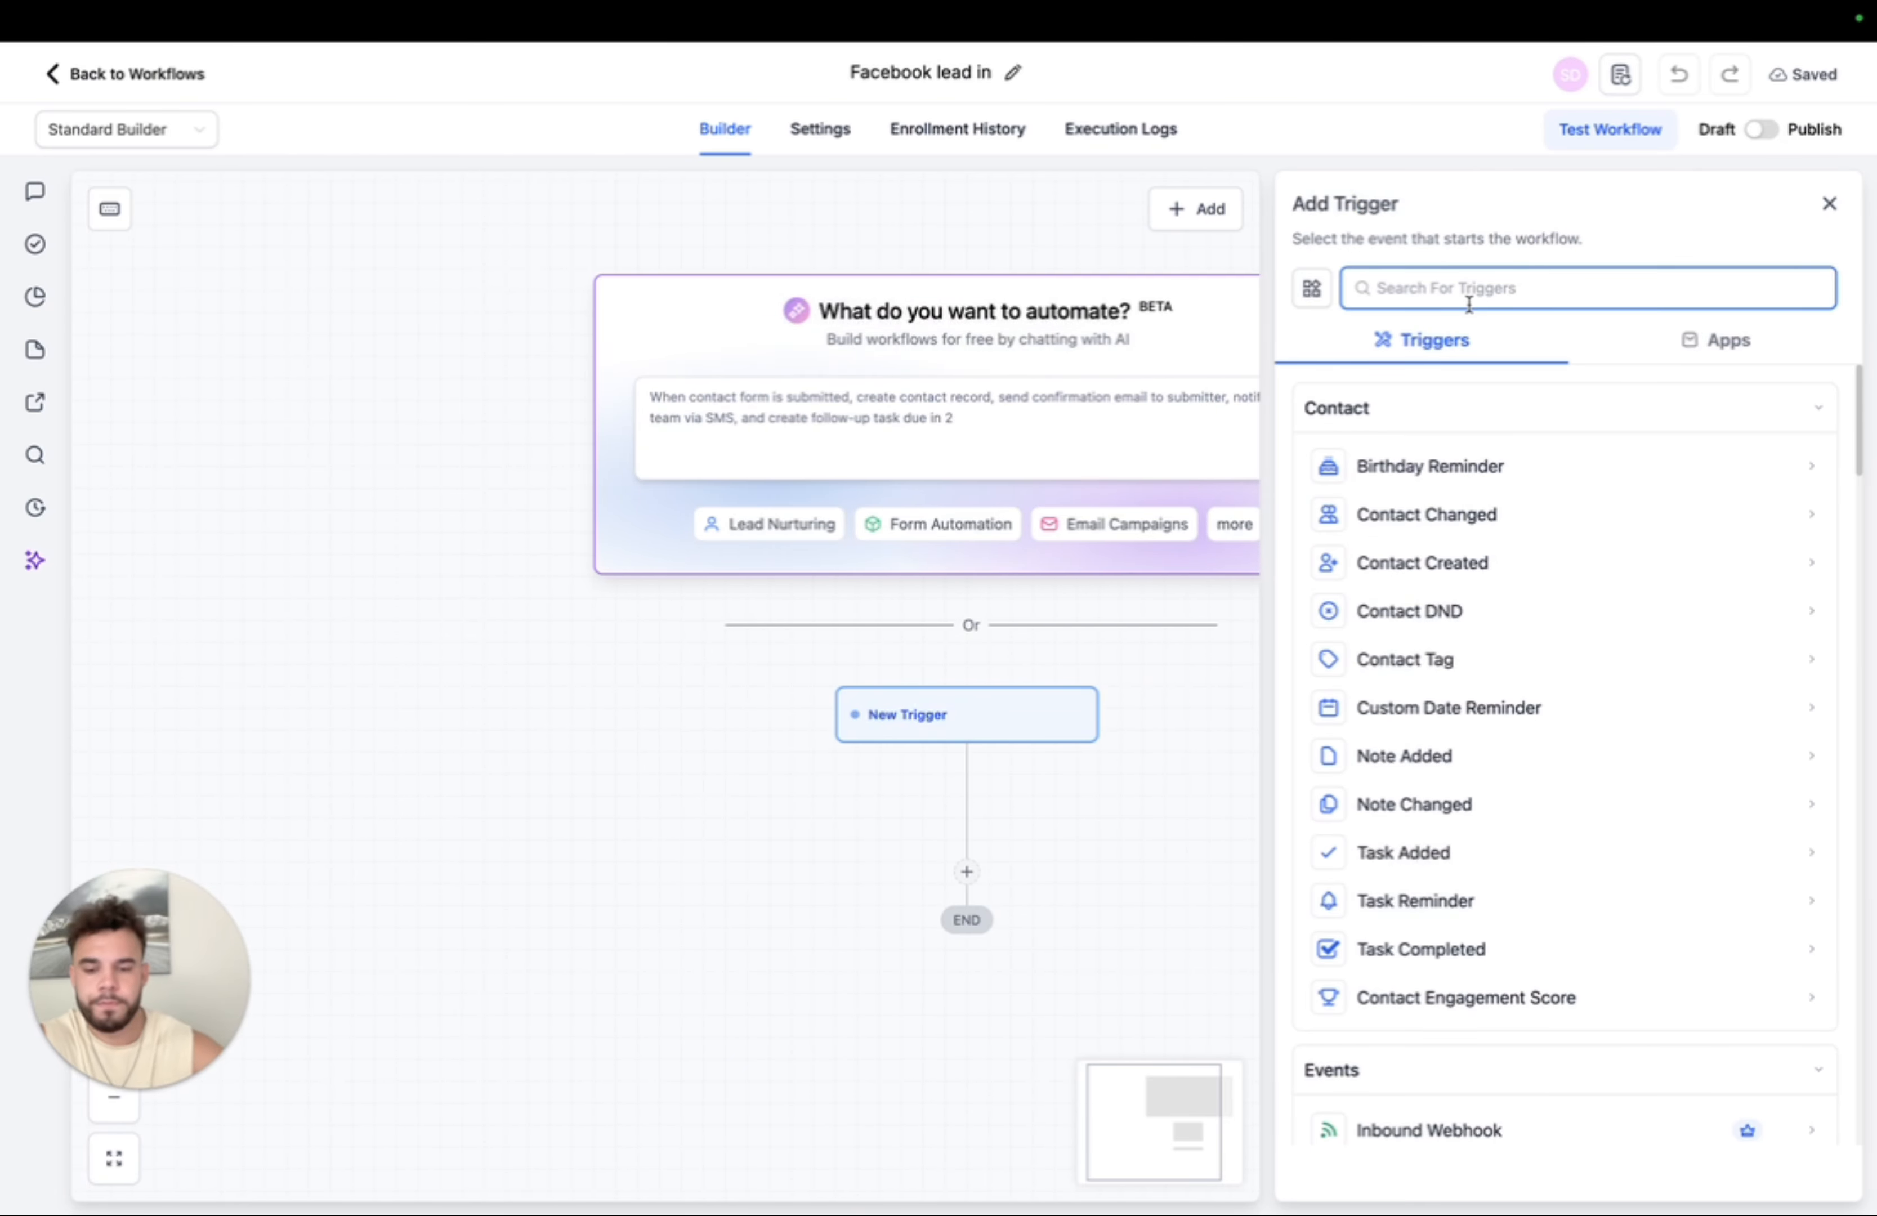
type("faceb")
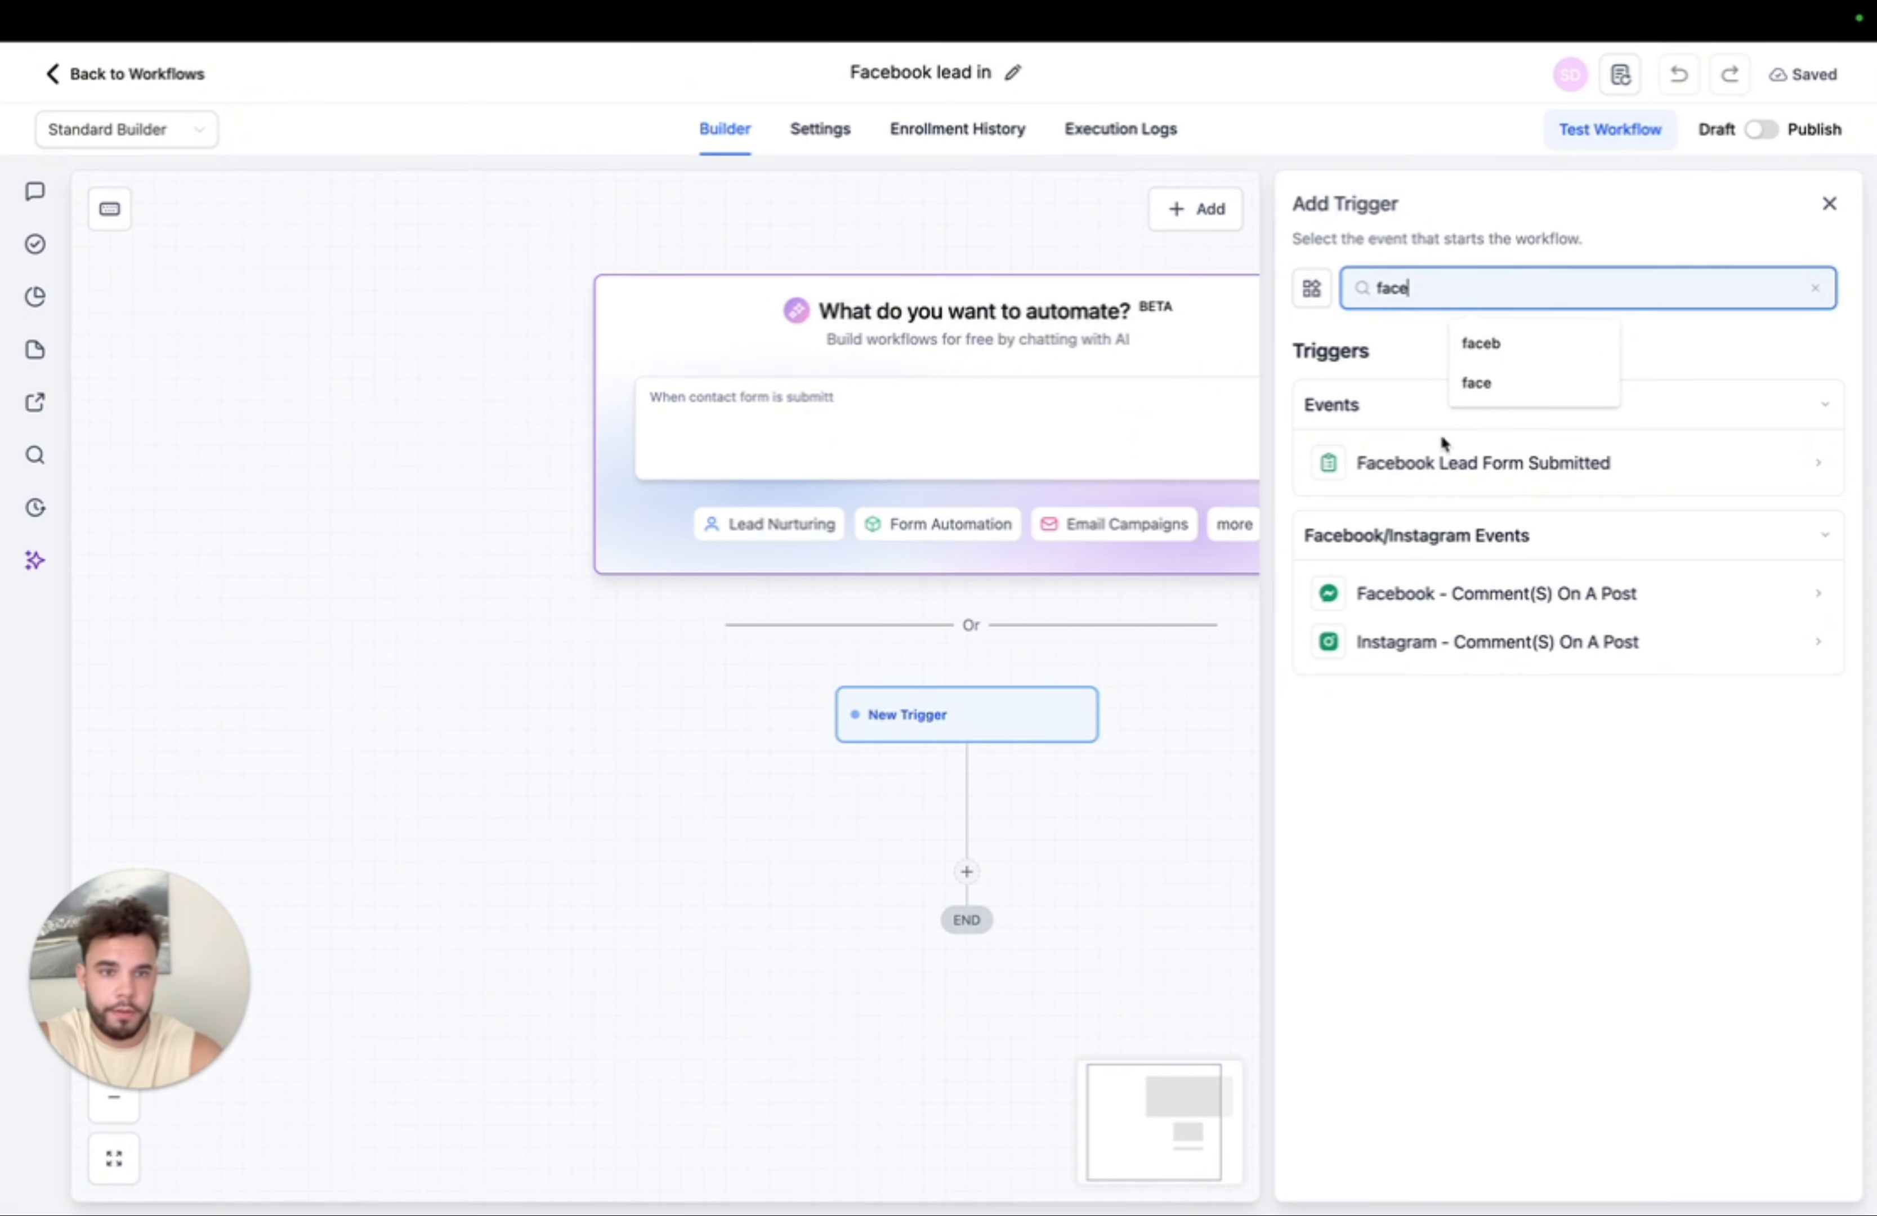
left_click(1433, 462)
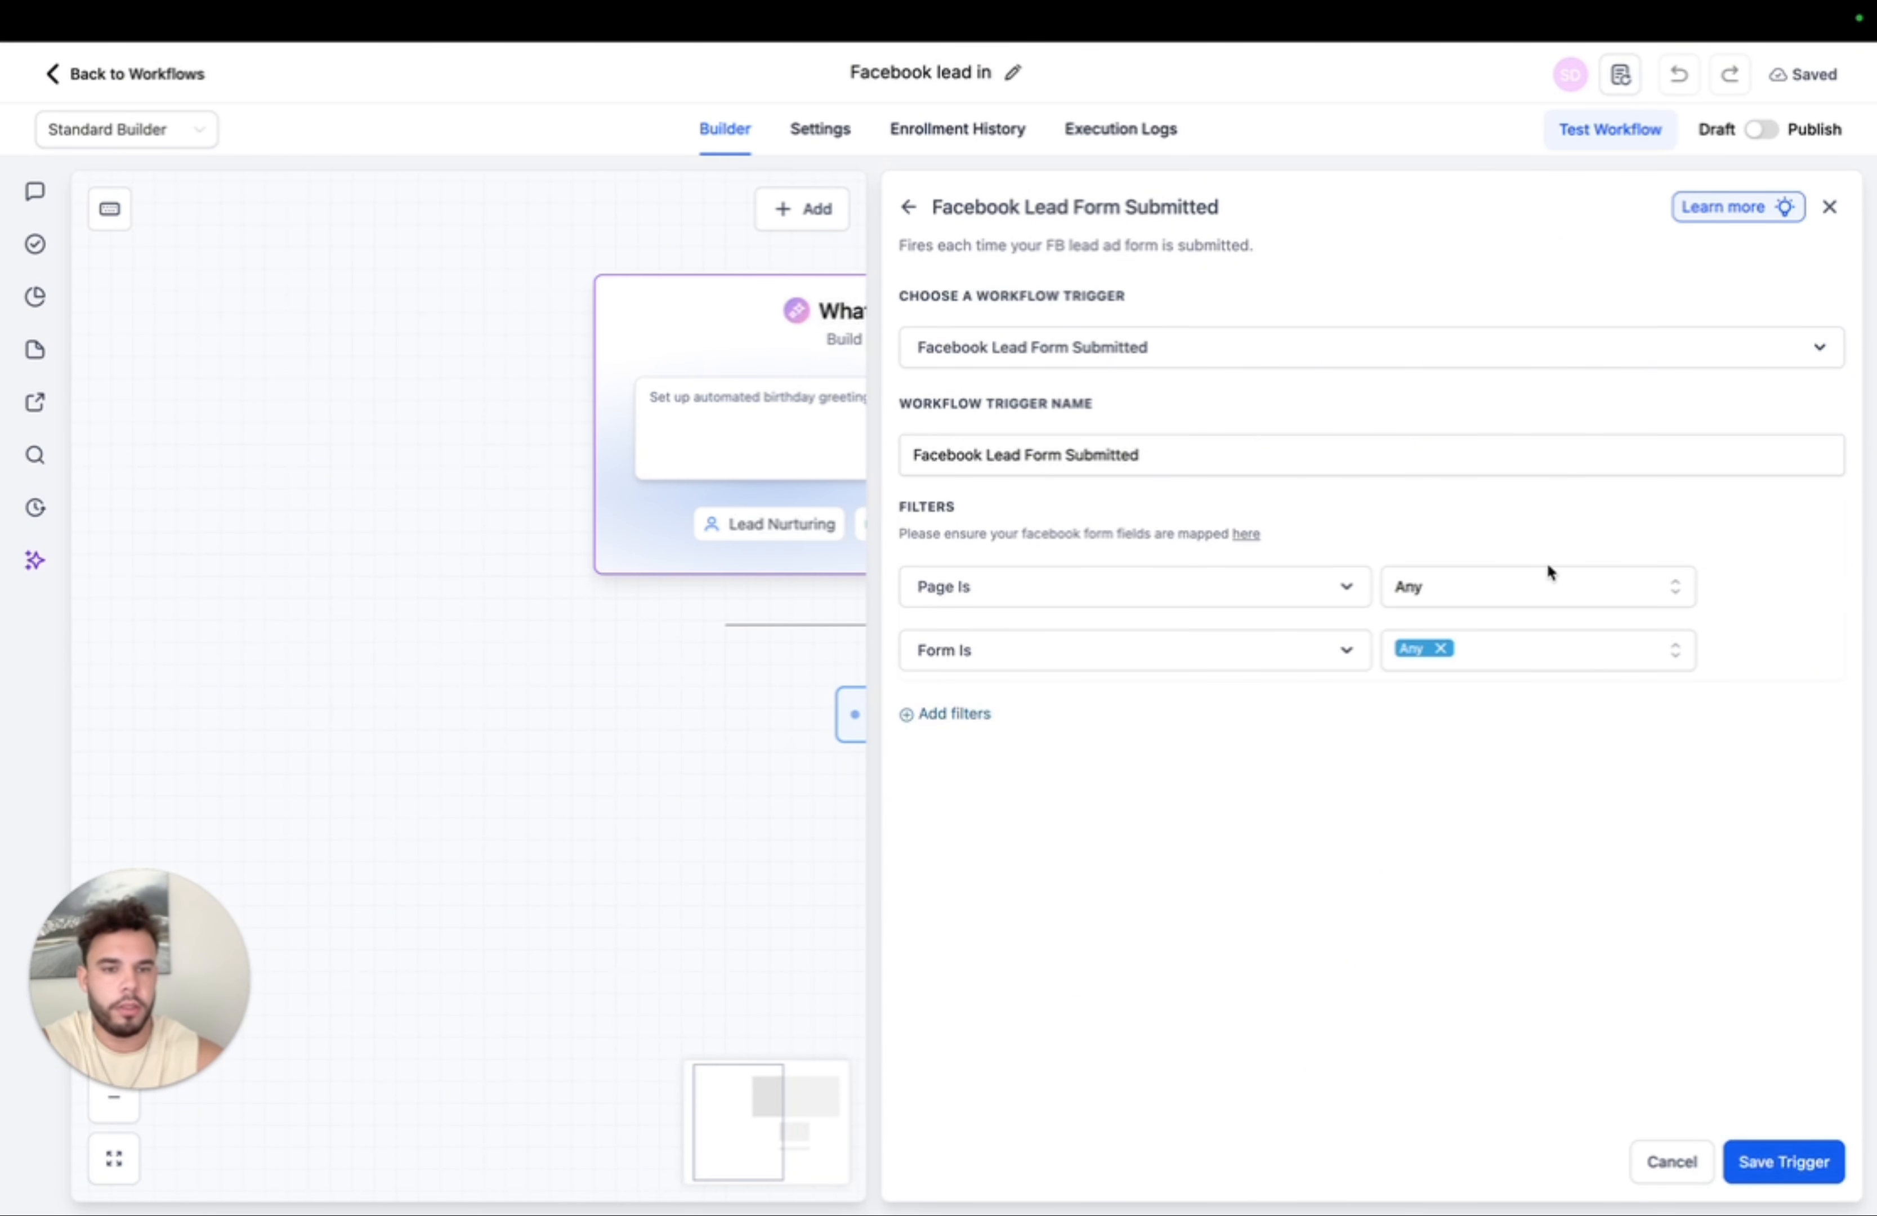
- Limit the trigger to the 18 Projects page and the bathroom ad new form, then save it
left_click(1569, 592)
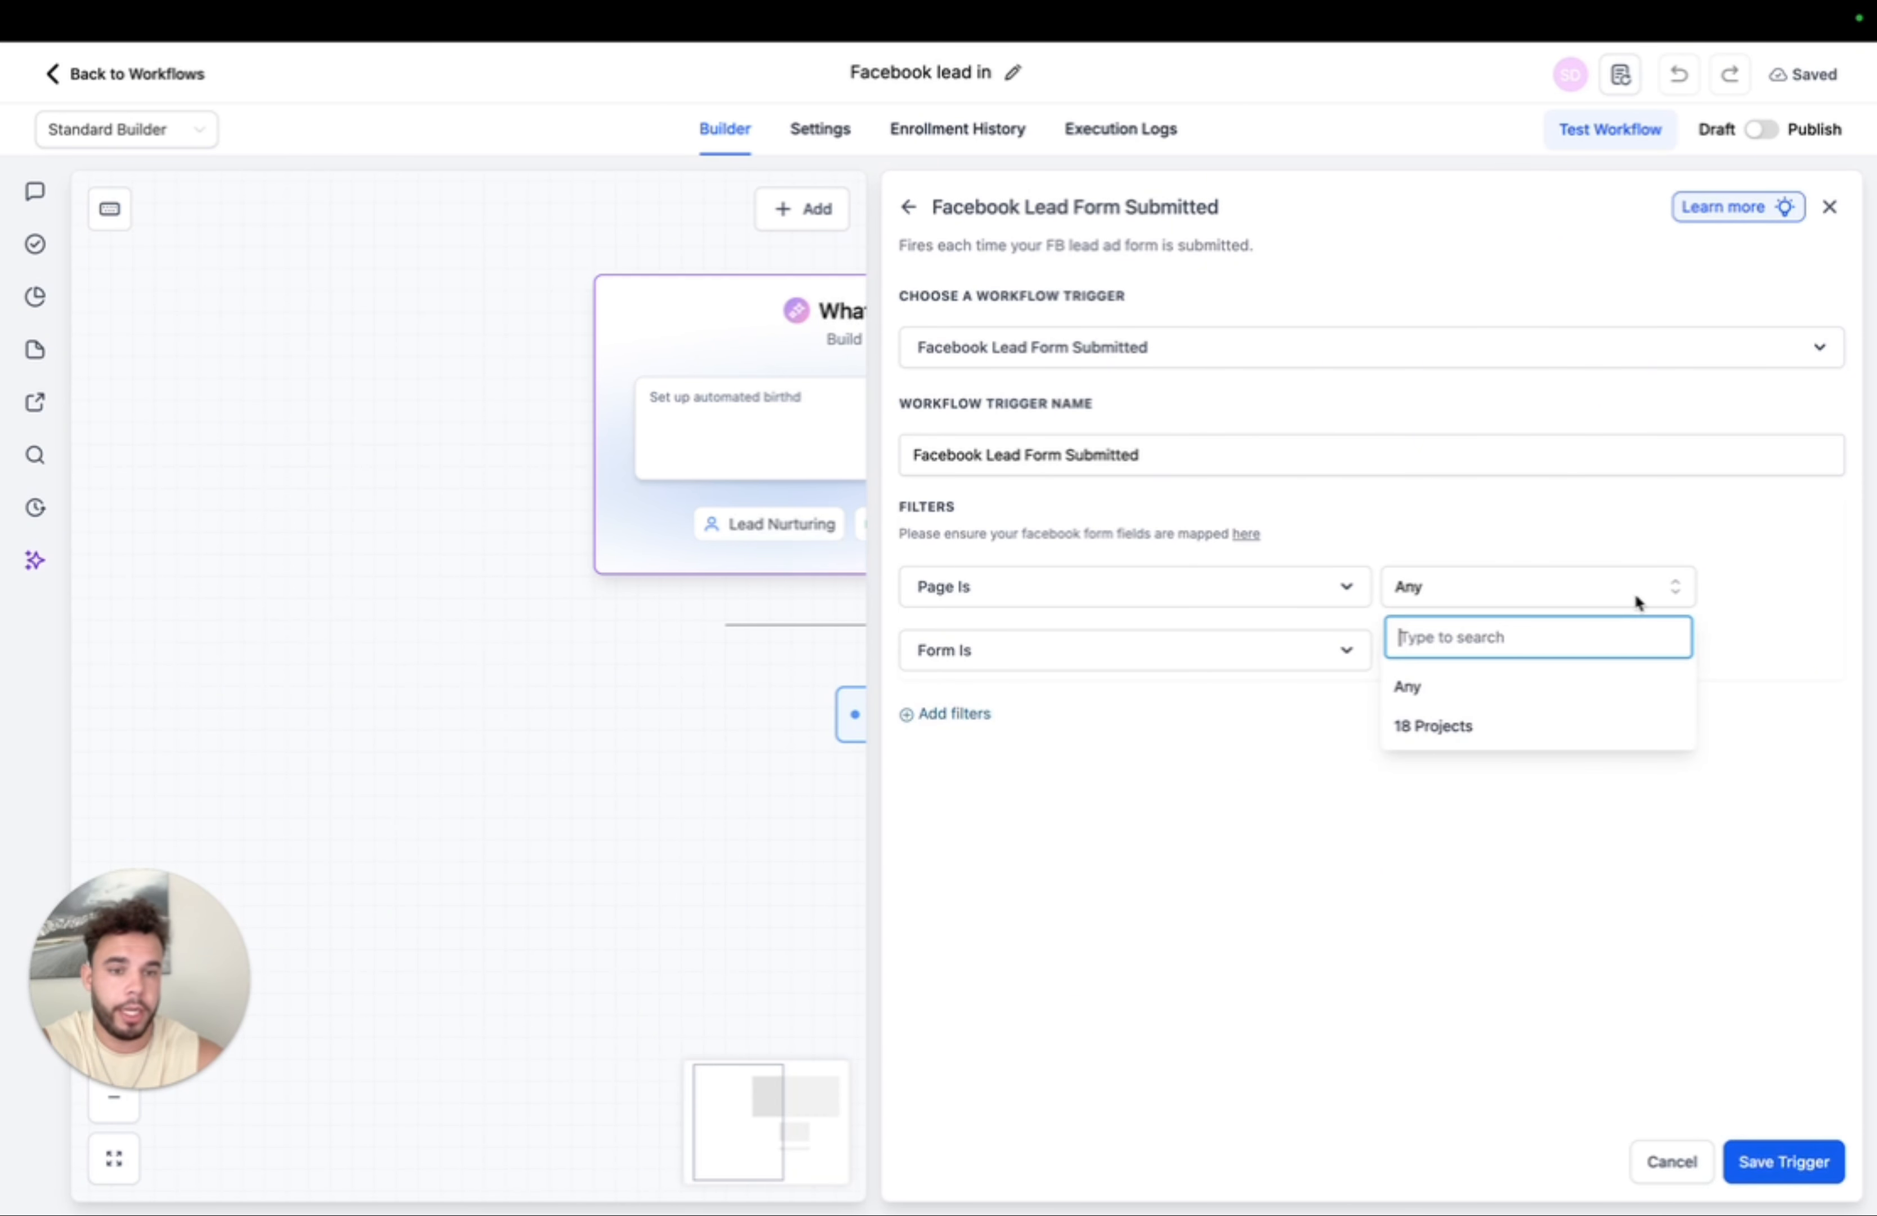
left_click(1441, 729)
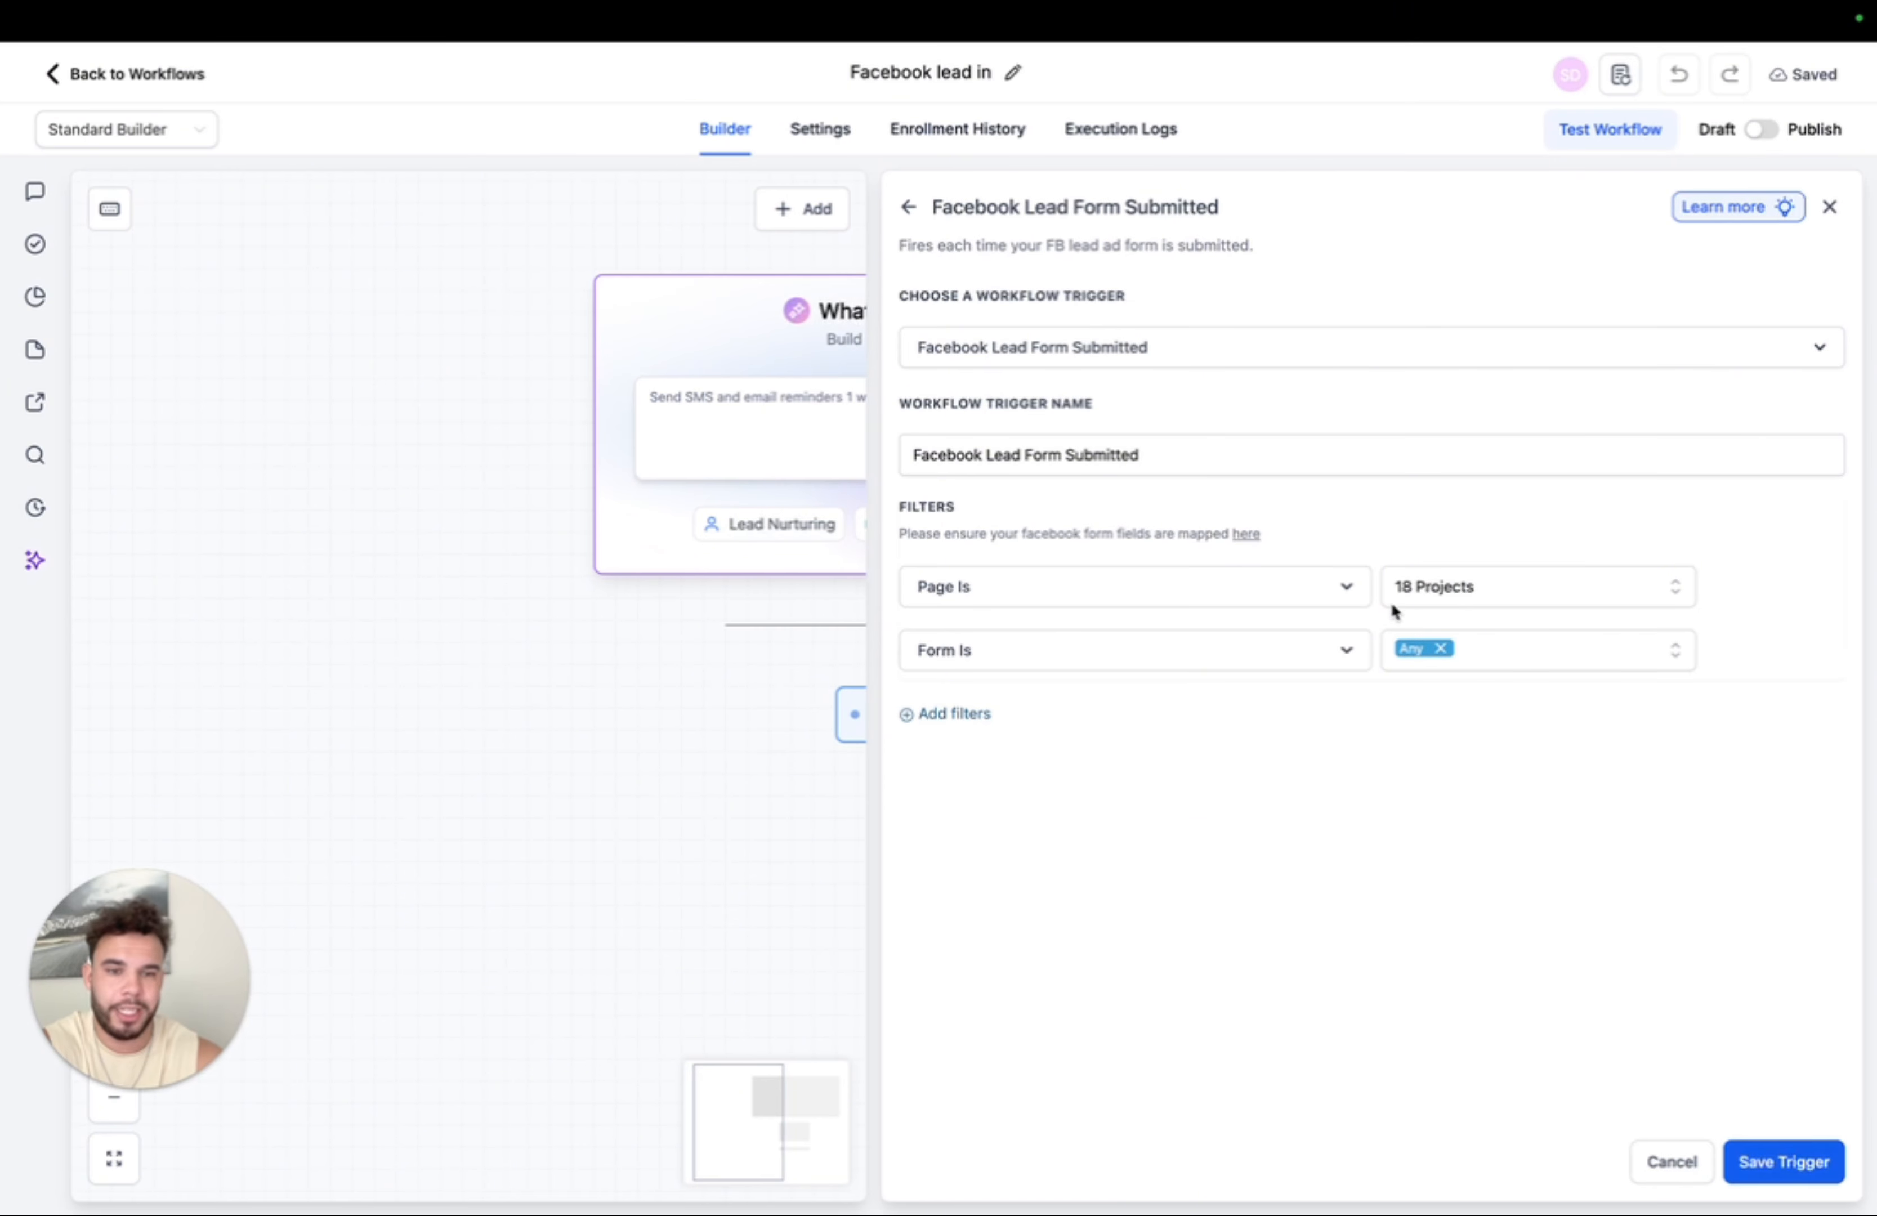
left_click(1483, 663)
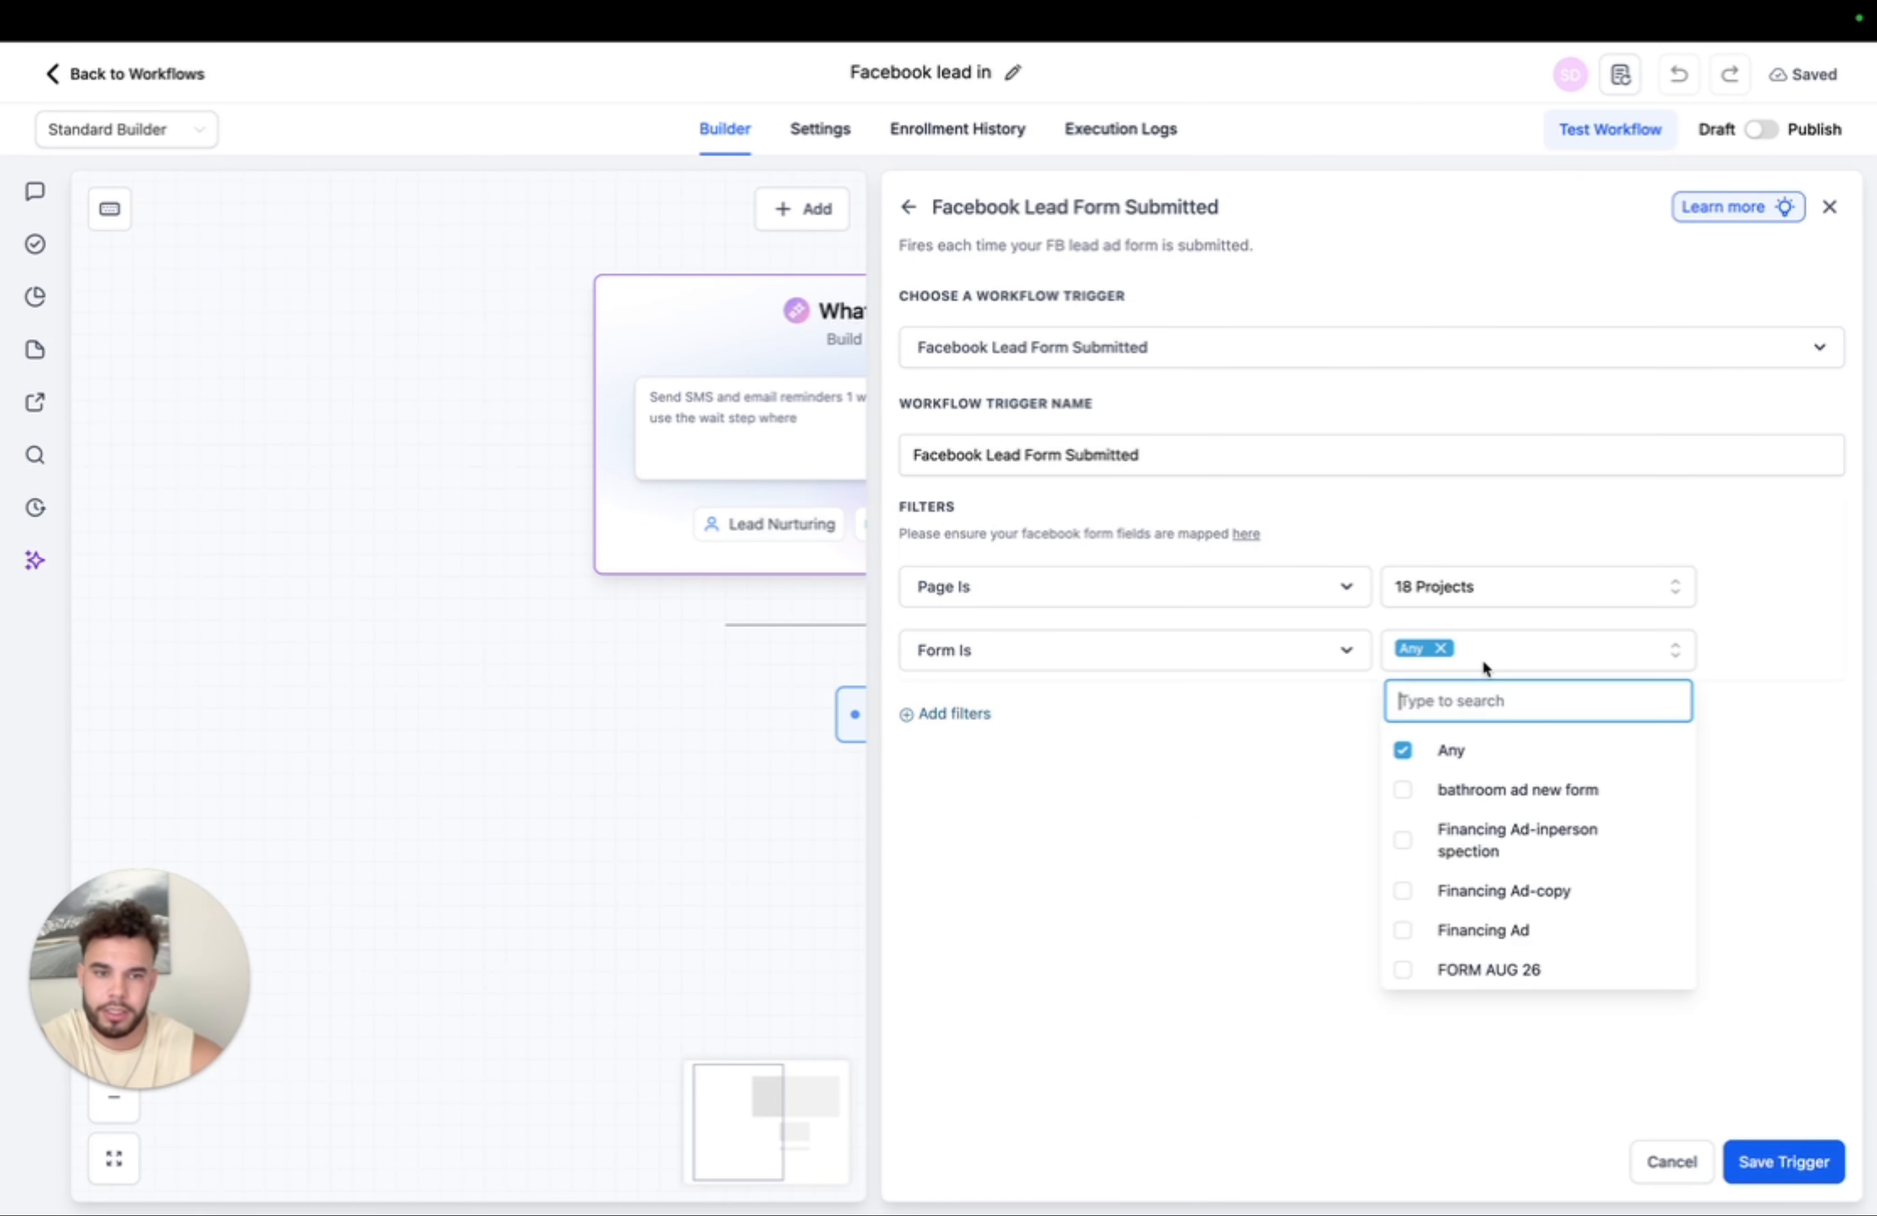
left_click(1405, 792)
left_click(1806, 1159)
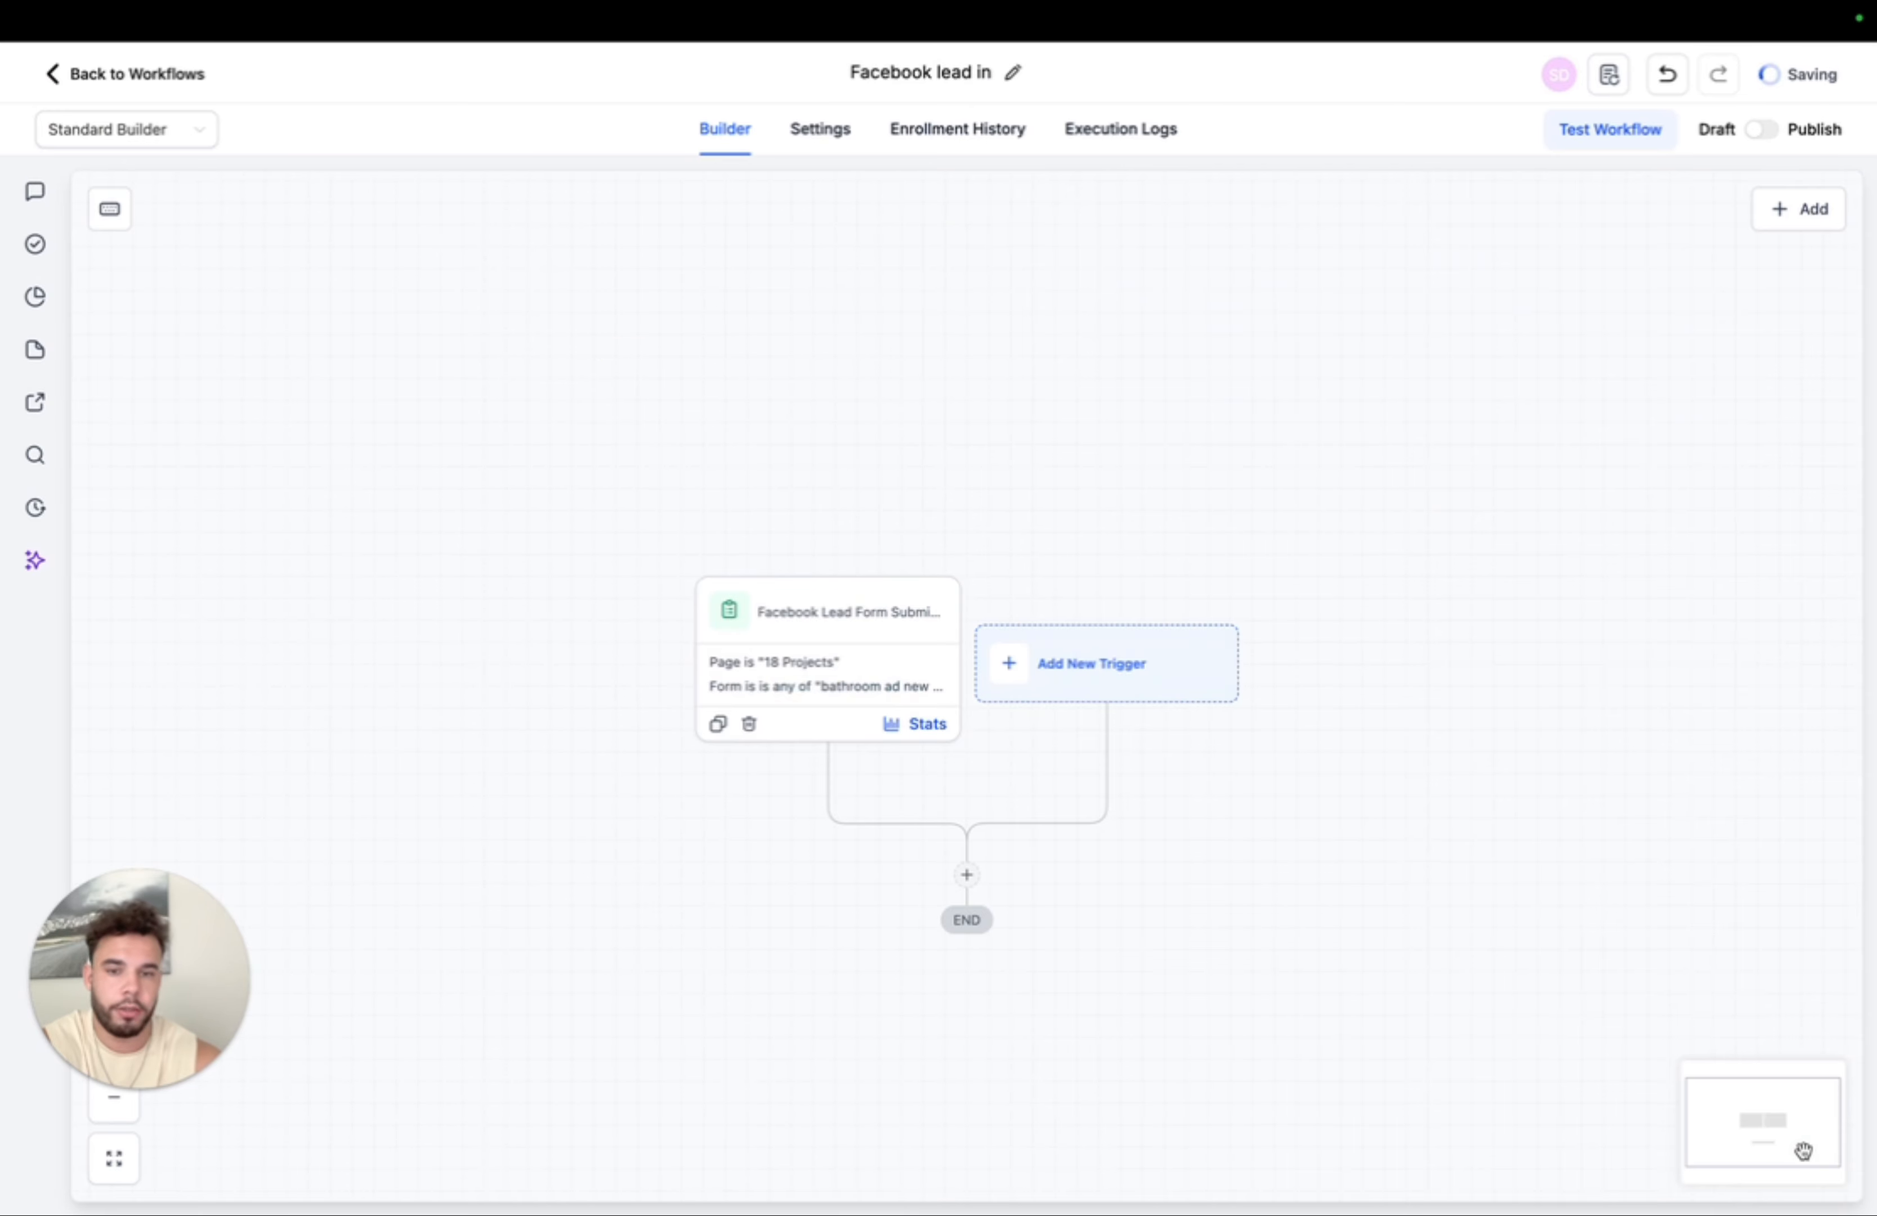
- Add an Internal Notification action after the trigger, sent as an SMS
left_click(972, 889)
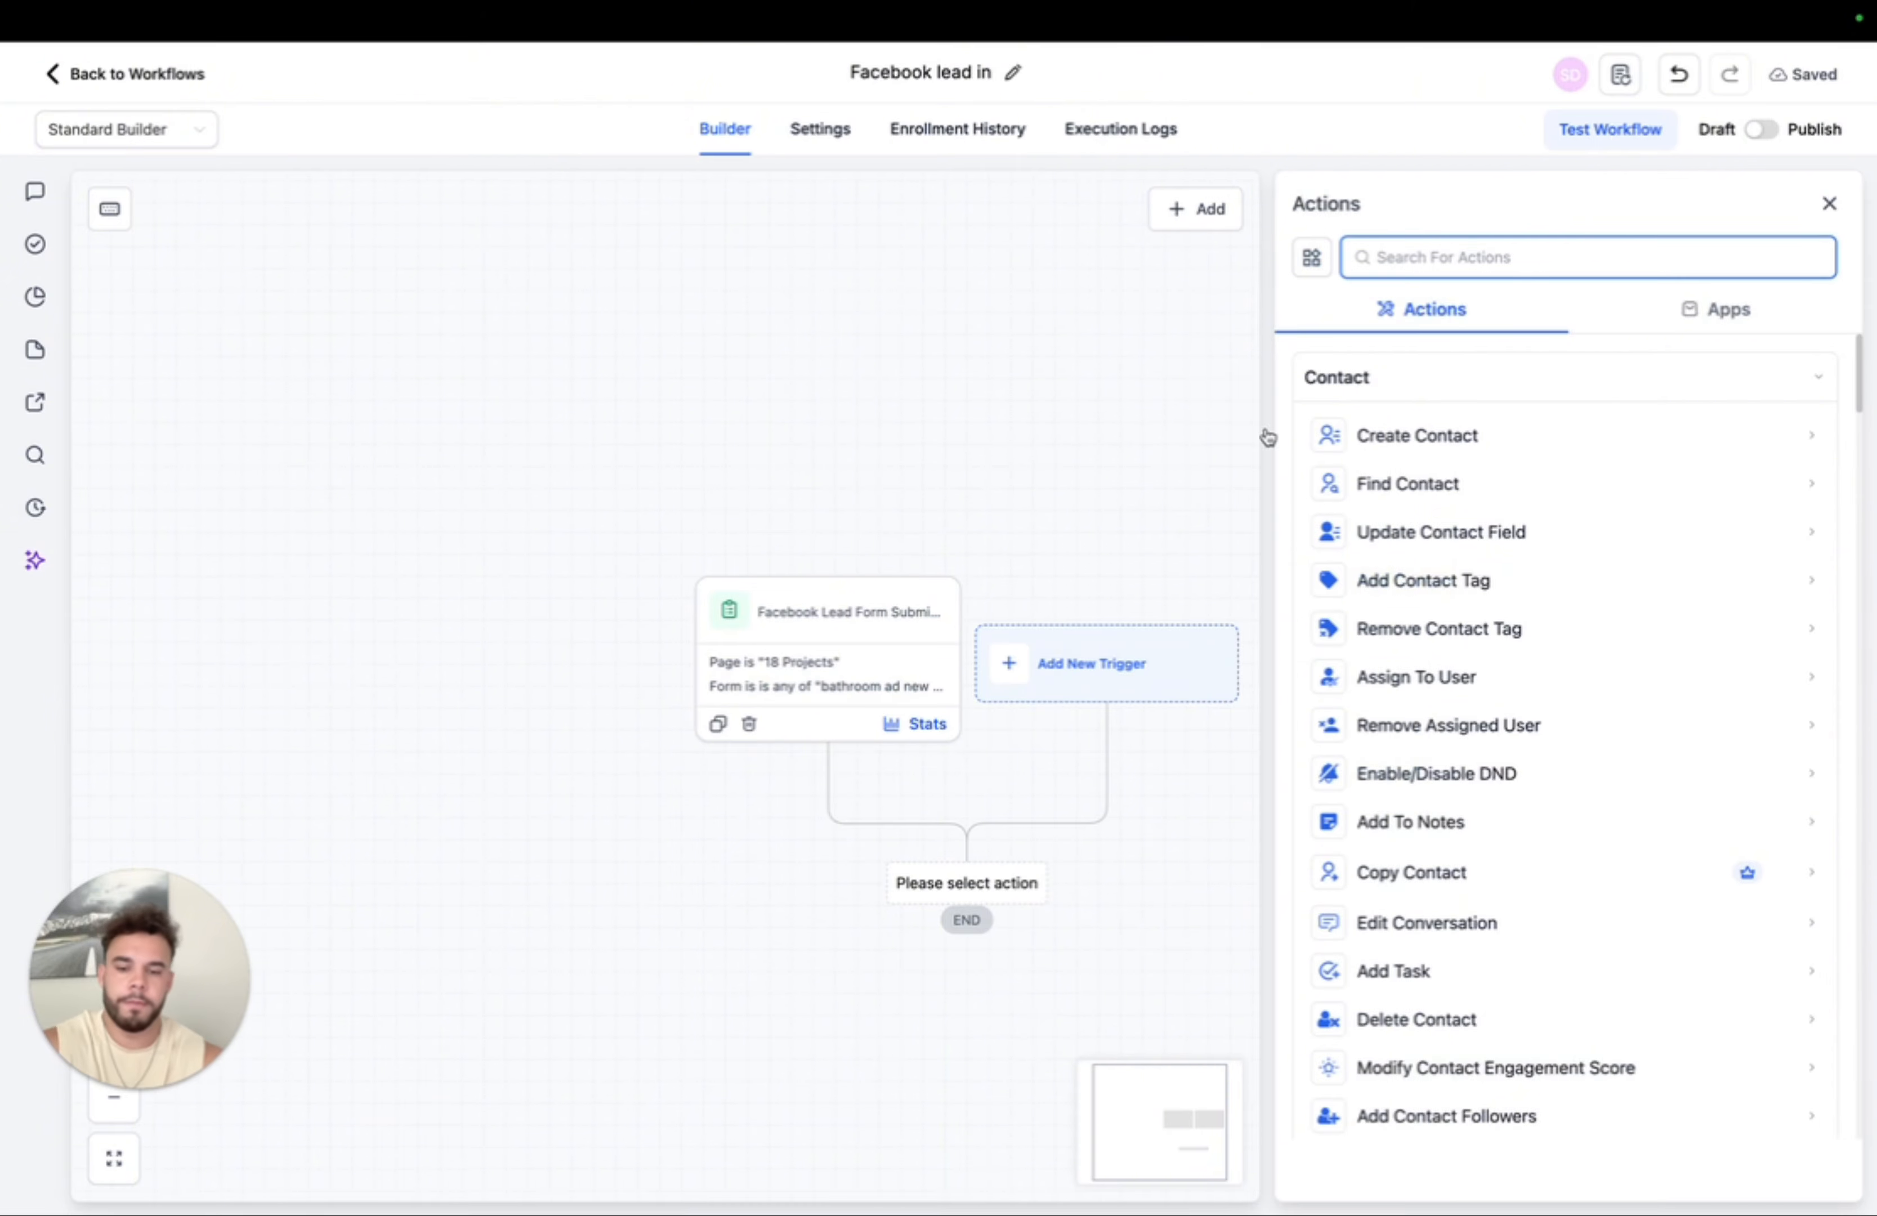
type("intern")
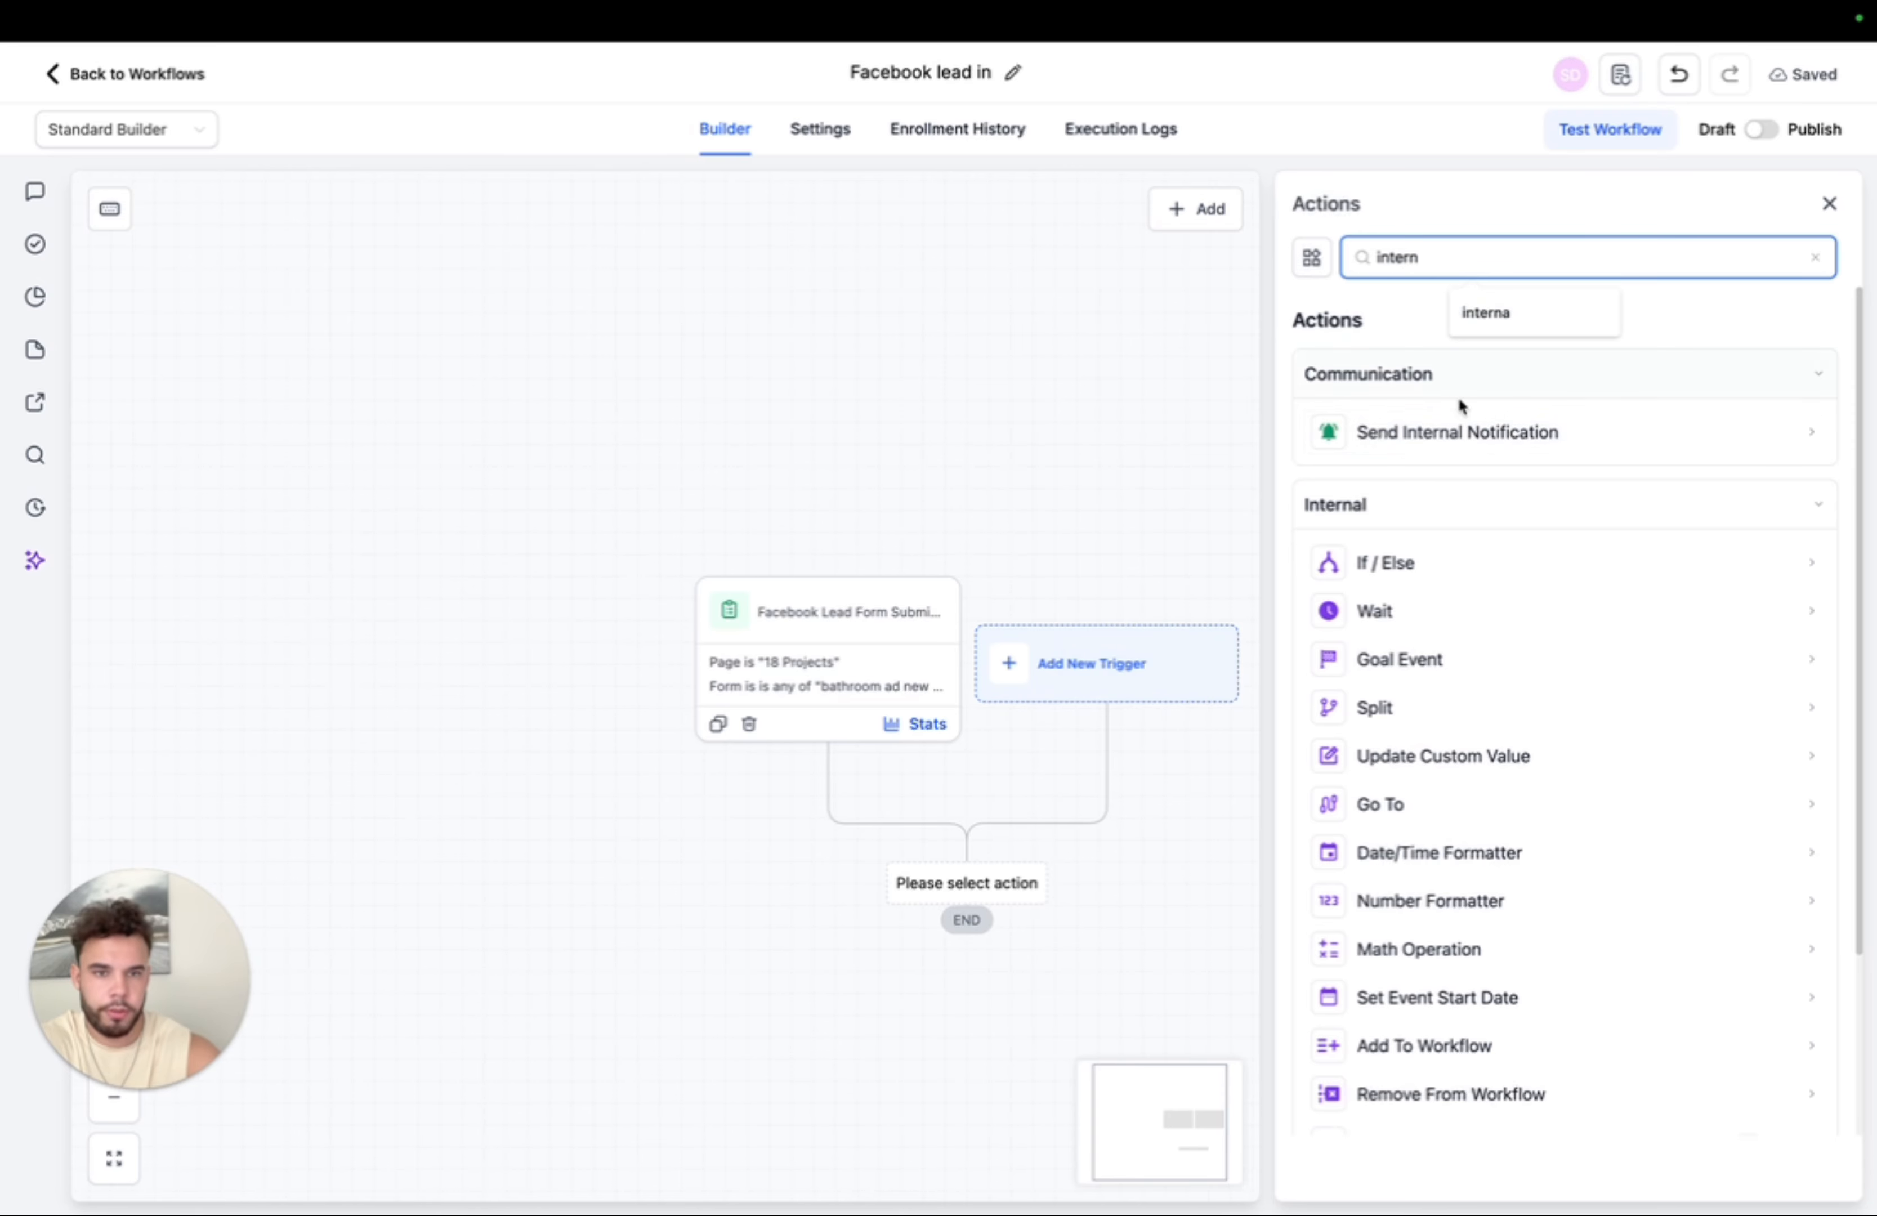
left_click(1444, 426)
left_click(1408, 433)
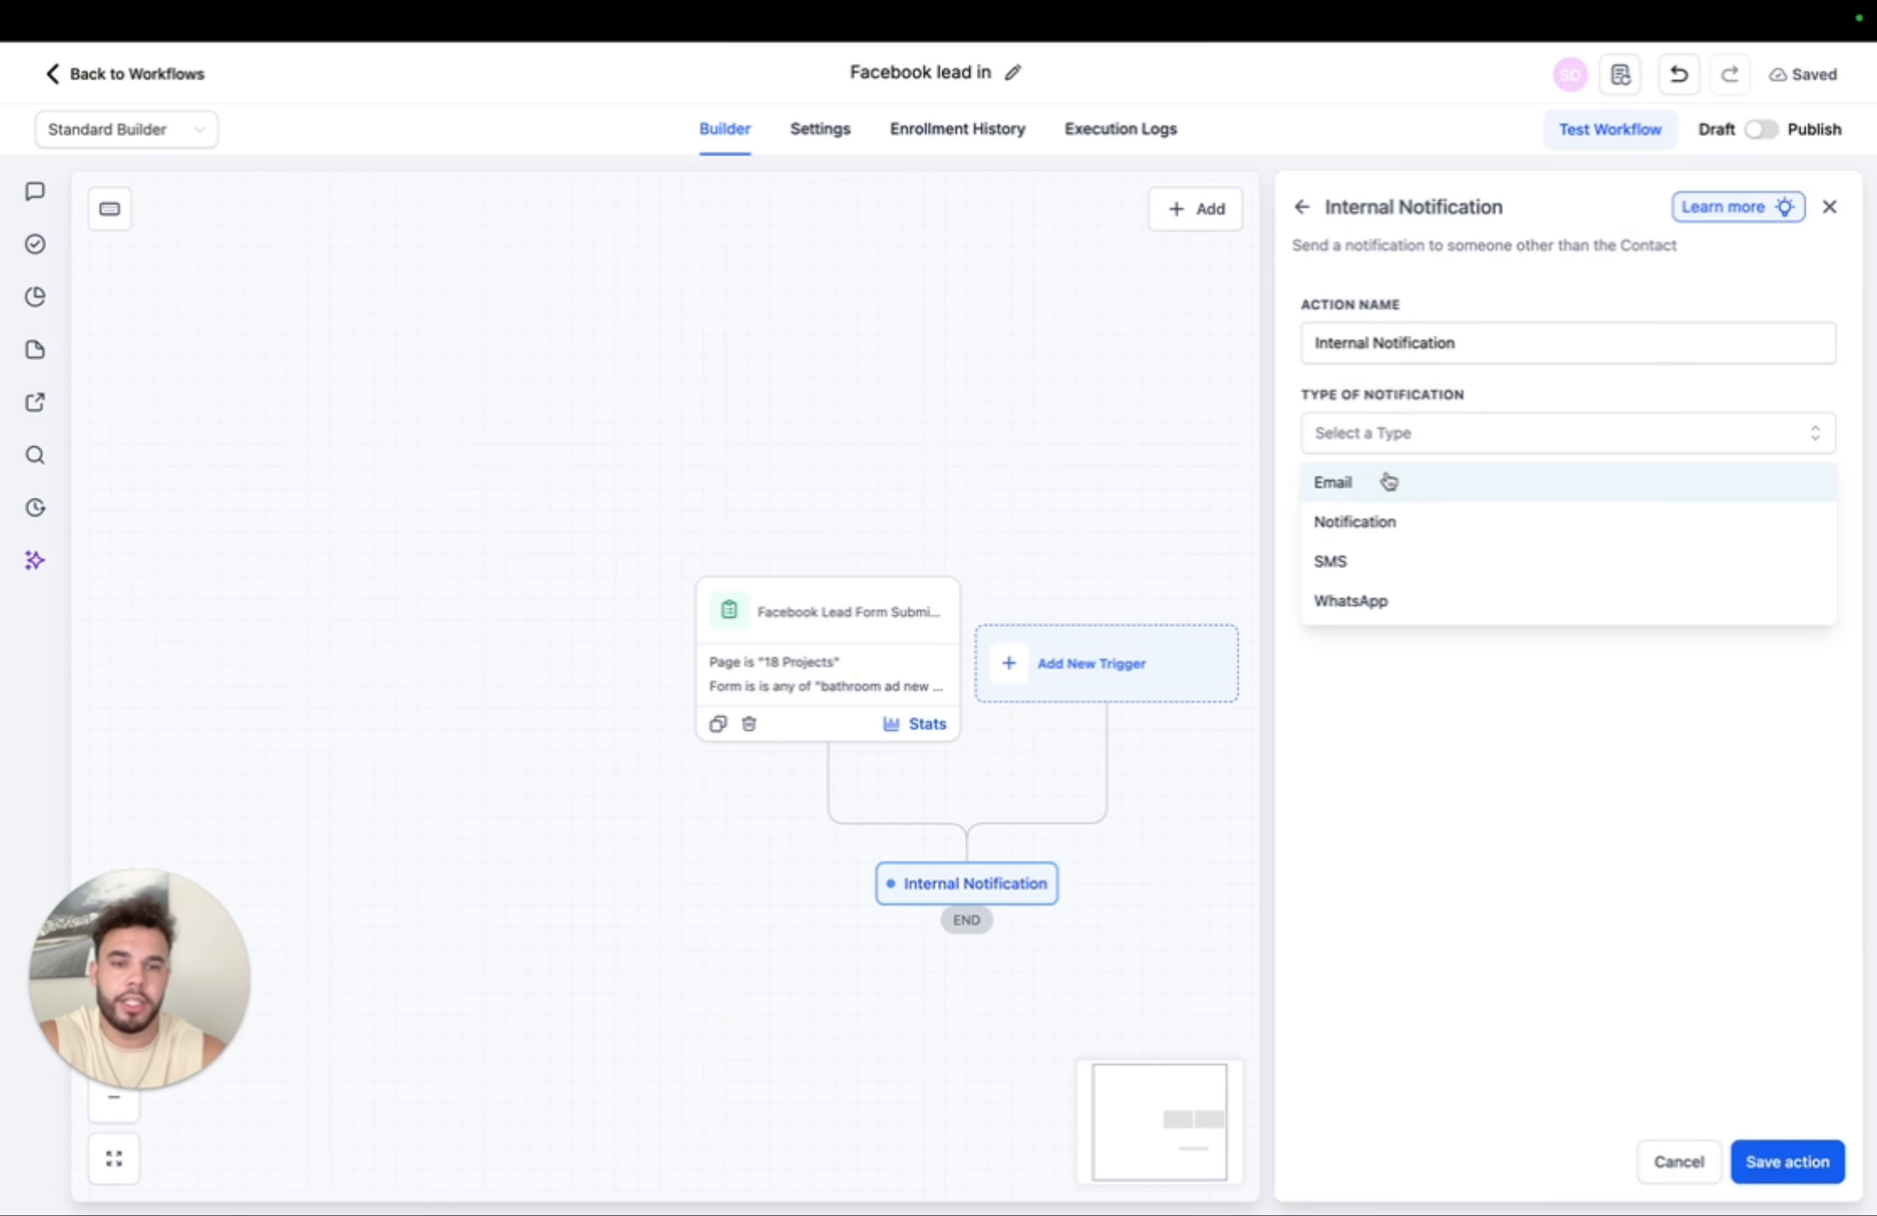
left_click(1386, 559)
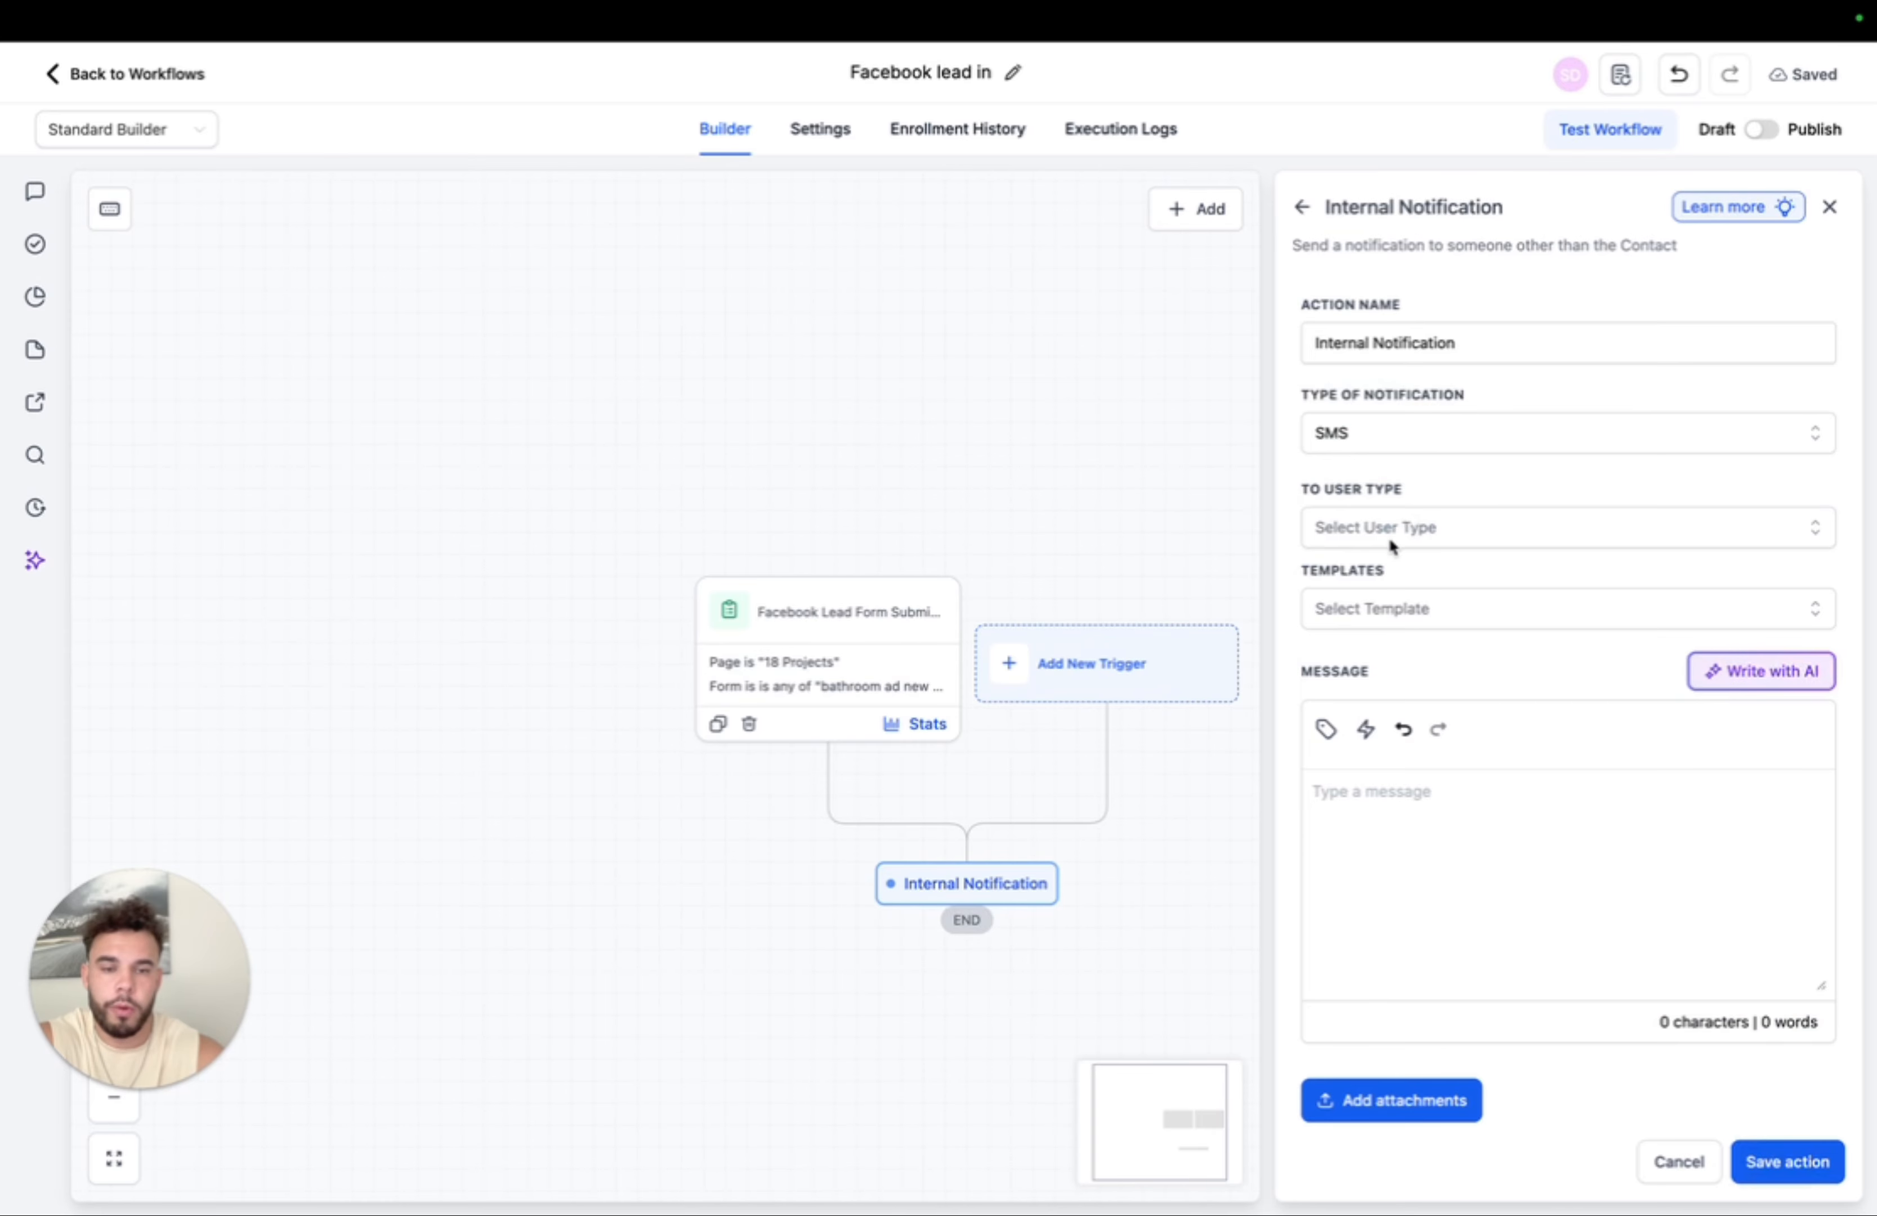
- Make a team user the notification's recipient instead of a custom number
left_click(1388, 537)
left_click(1359, 653)
left_click(1376, 605)
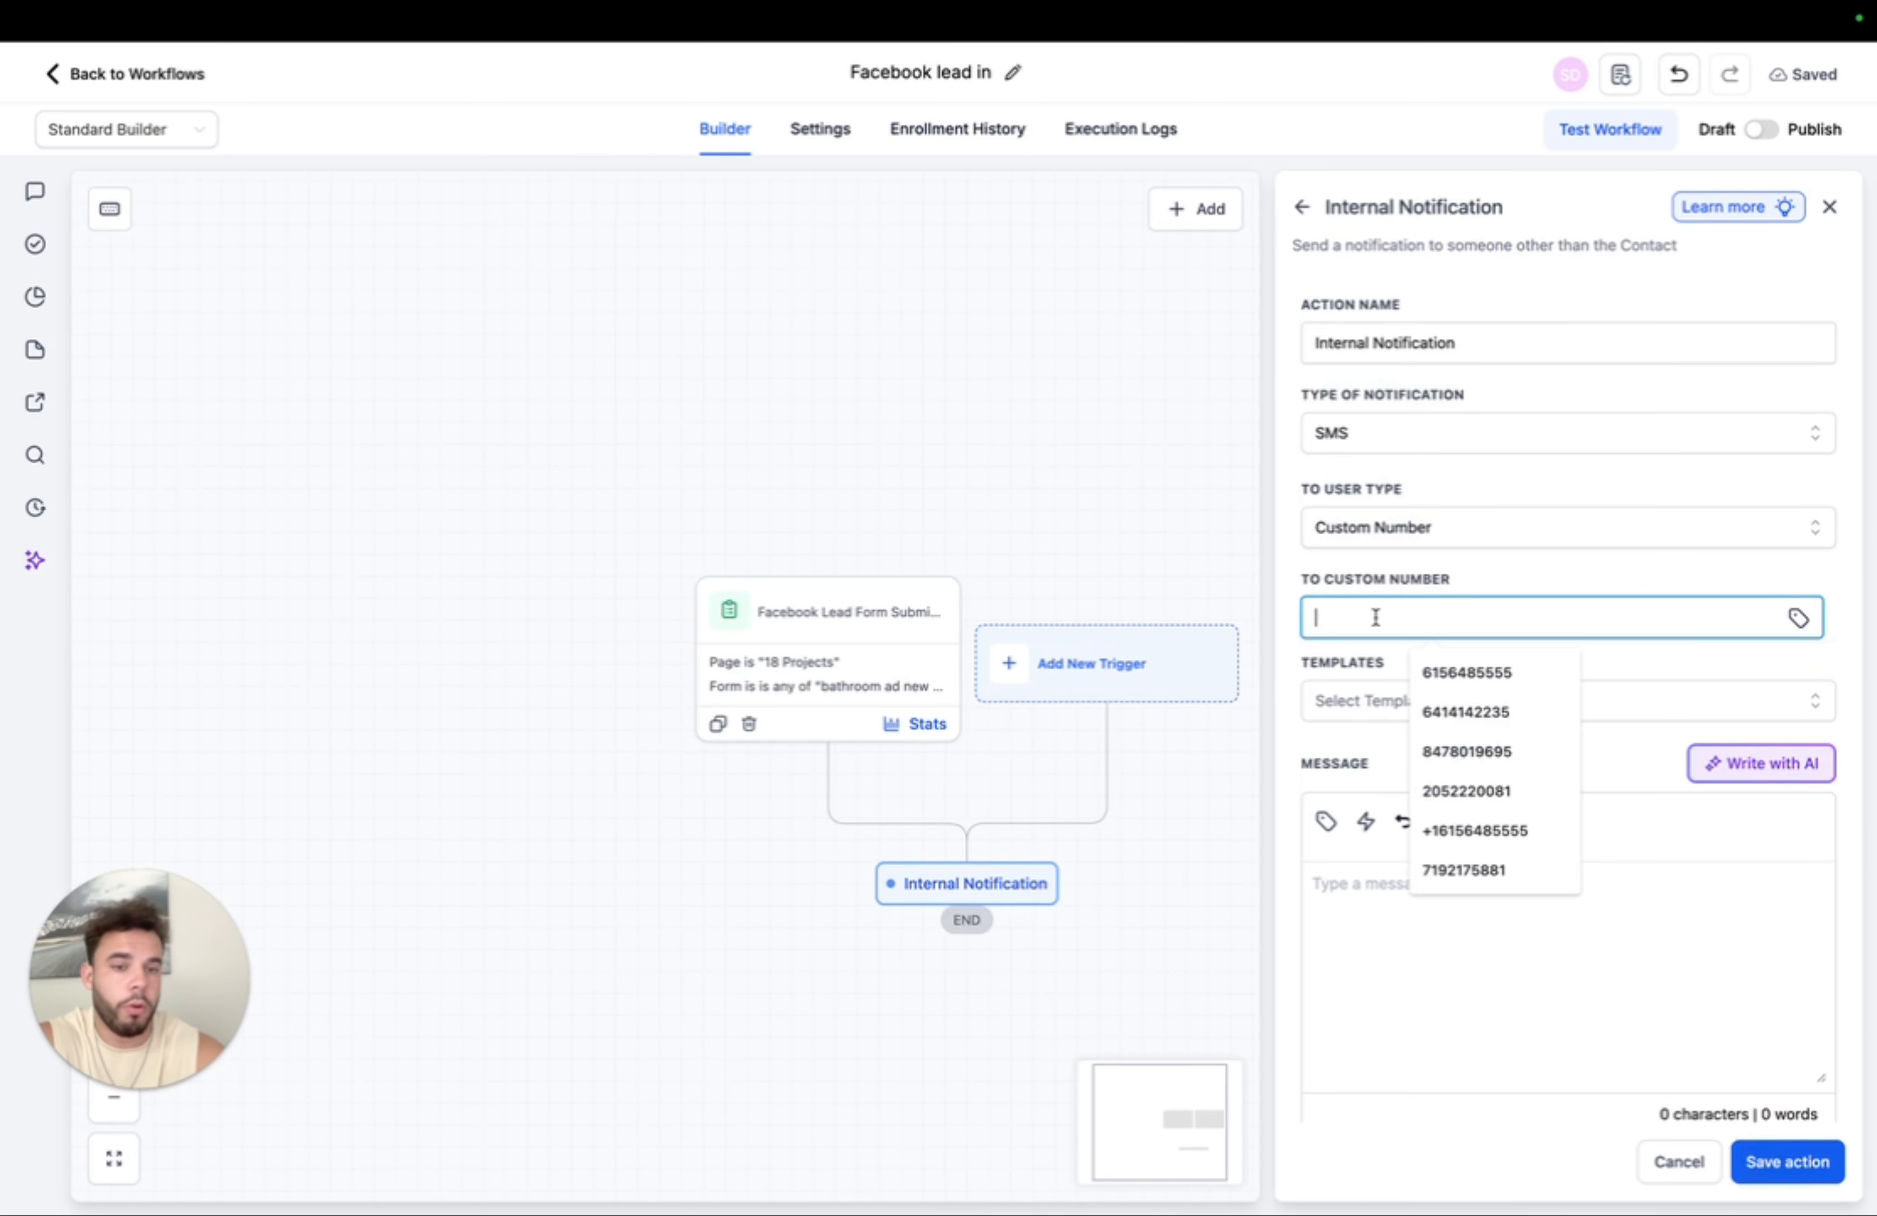
left_click(1492, 577)
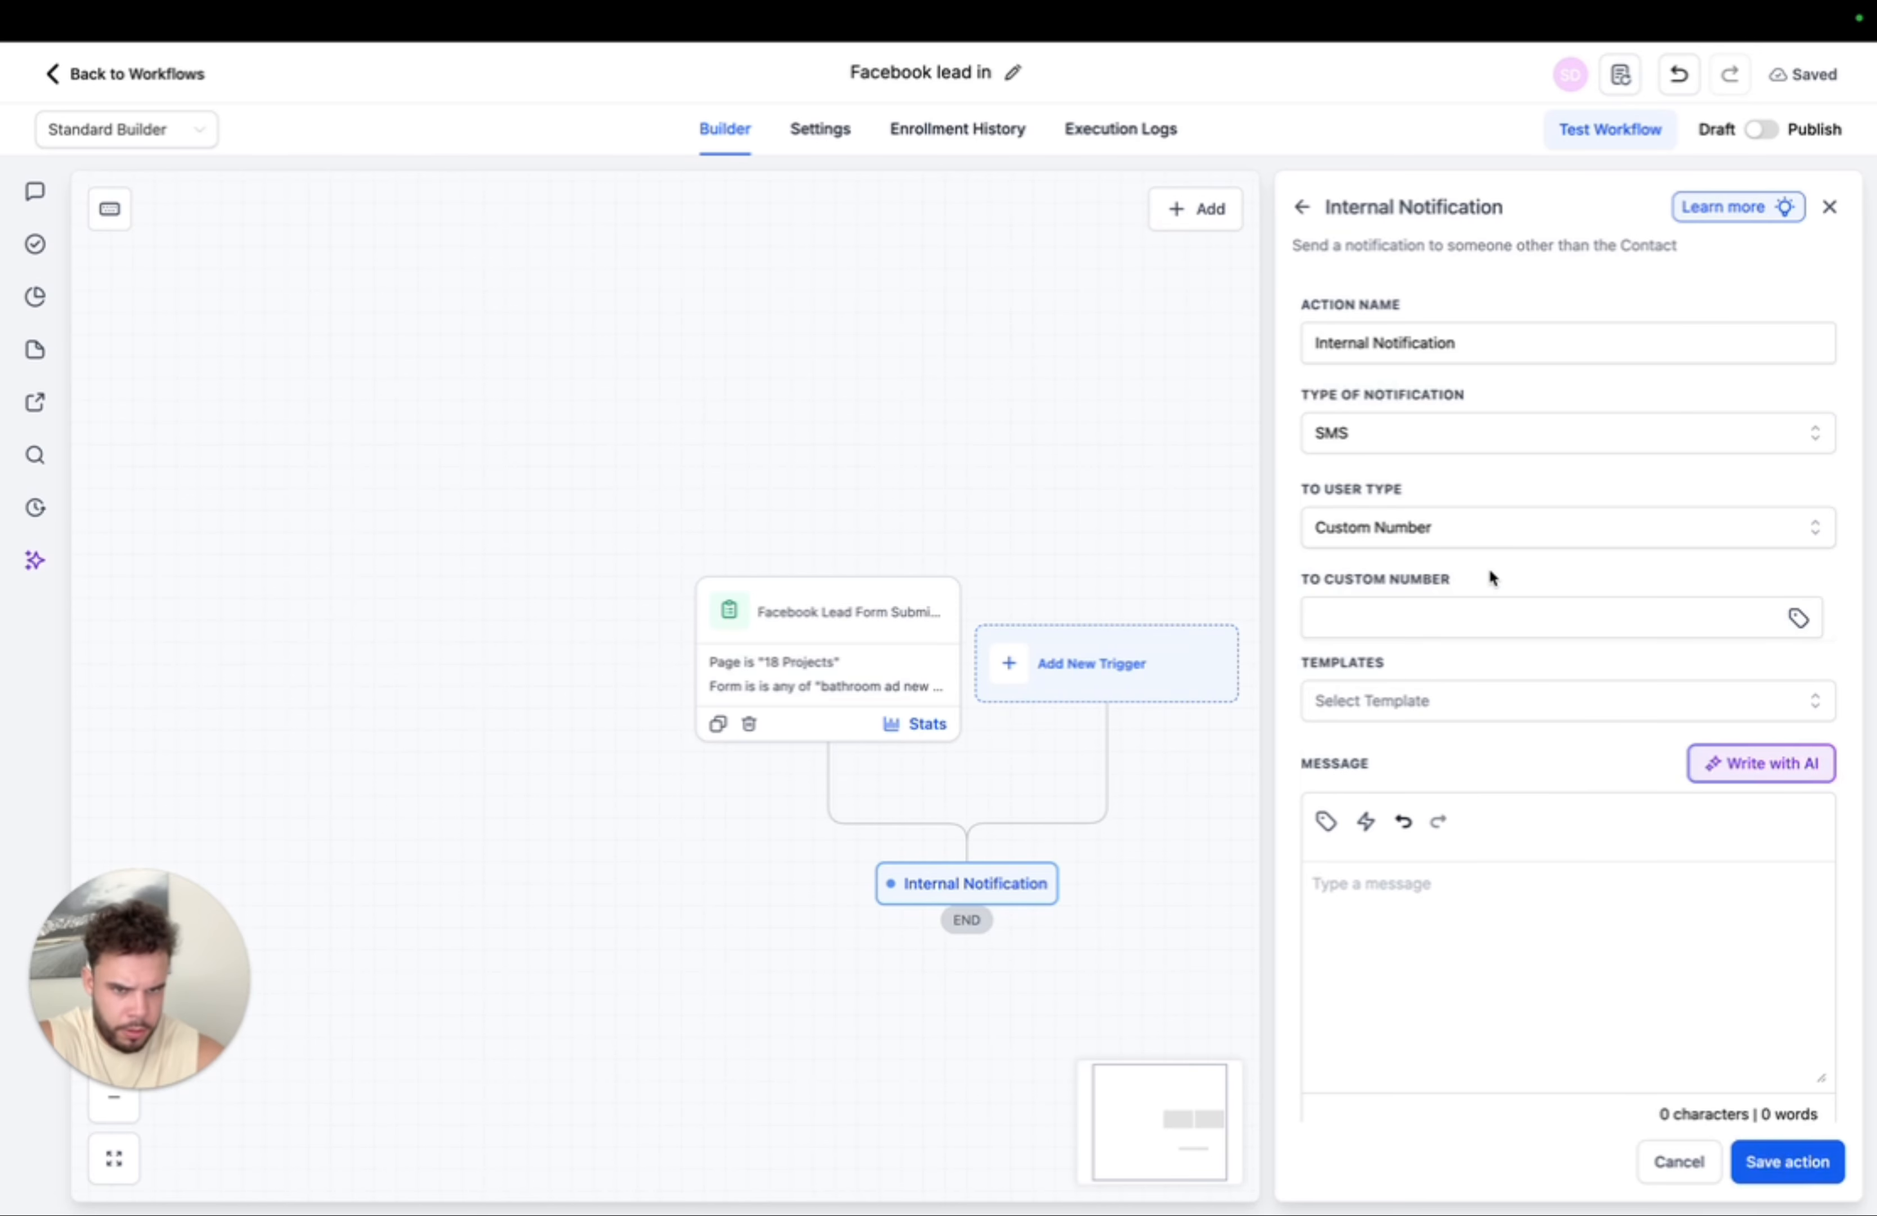
left_click(1442, 527)
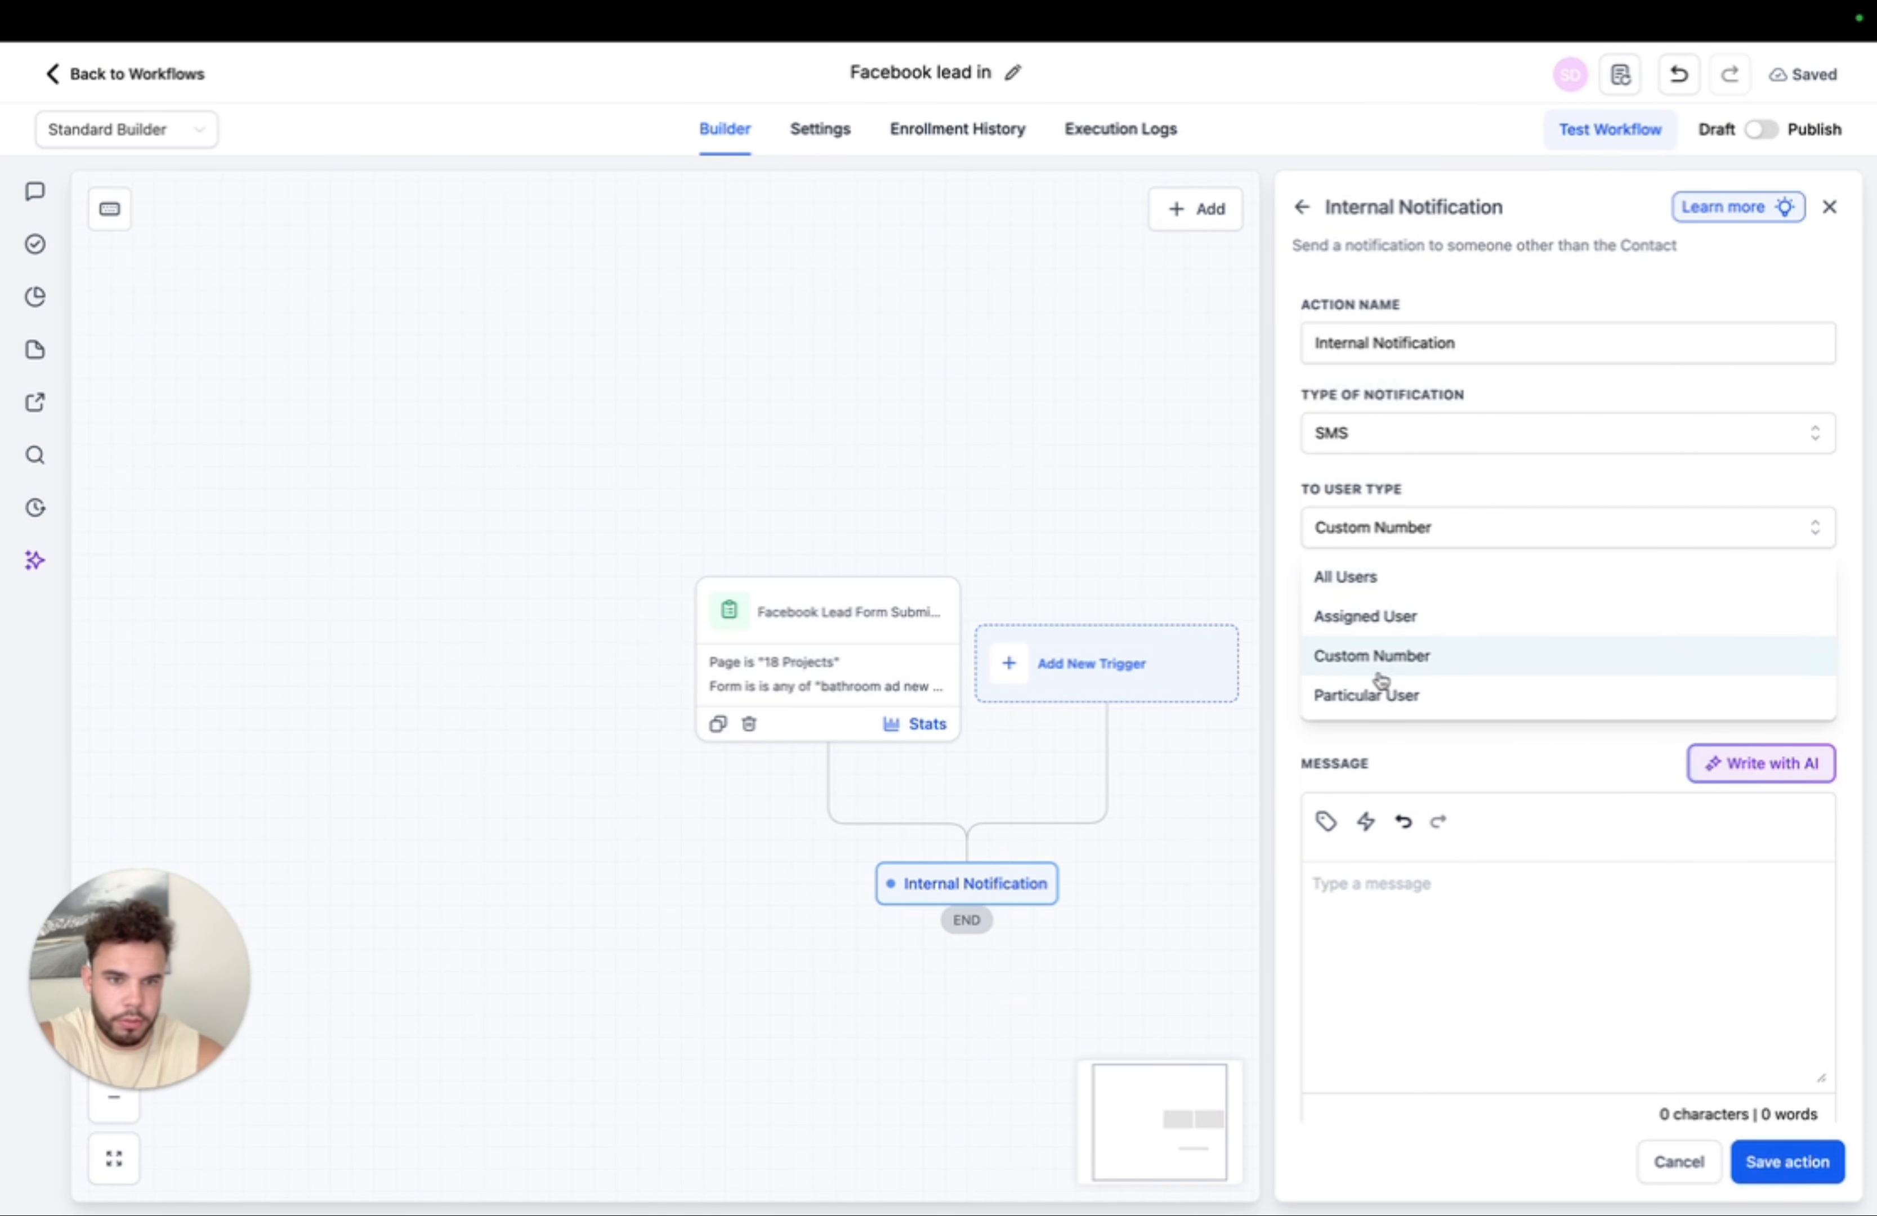
left_click(1374, 693)
scroll(1377, 683, "down", 1)
left_click(1399, 602)
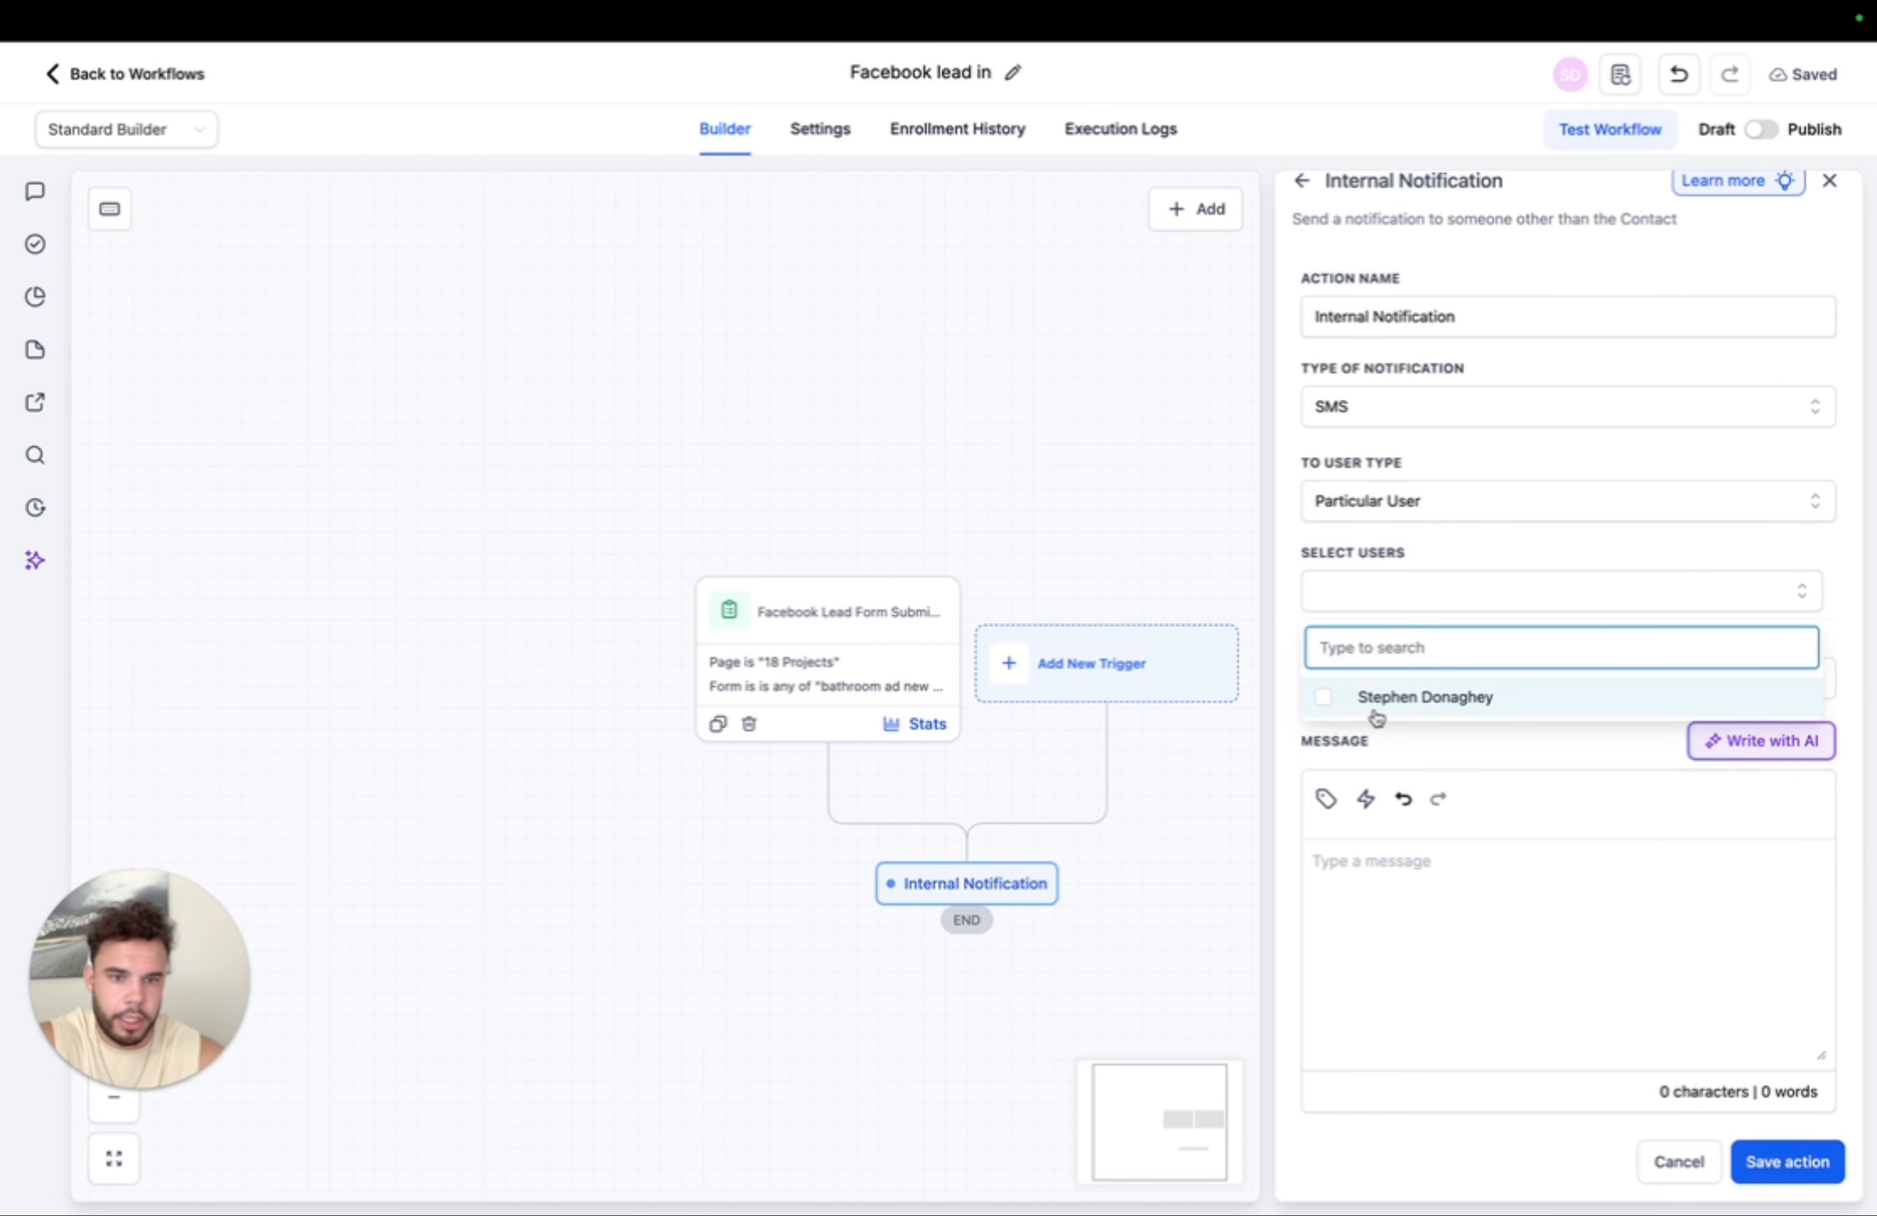
left_click(1324, 698)
left_click(1497, 534)
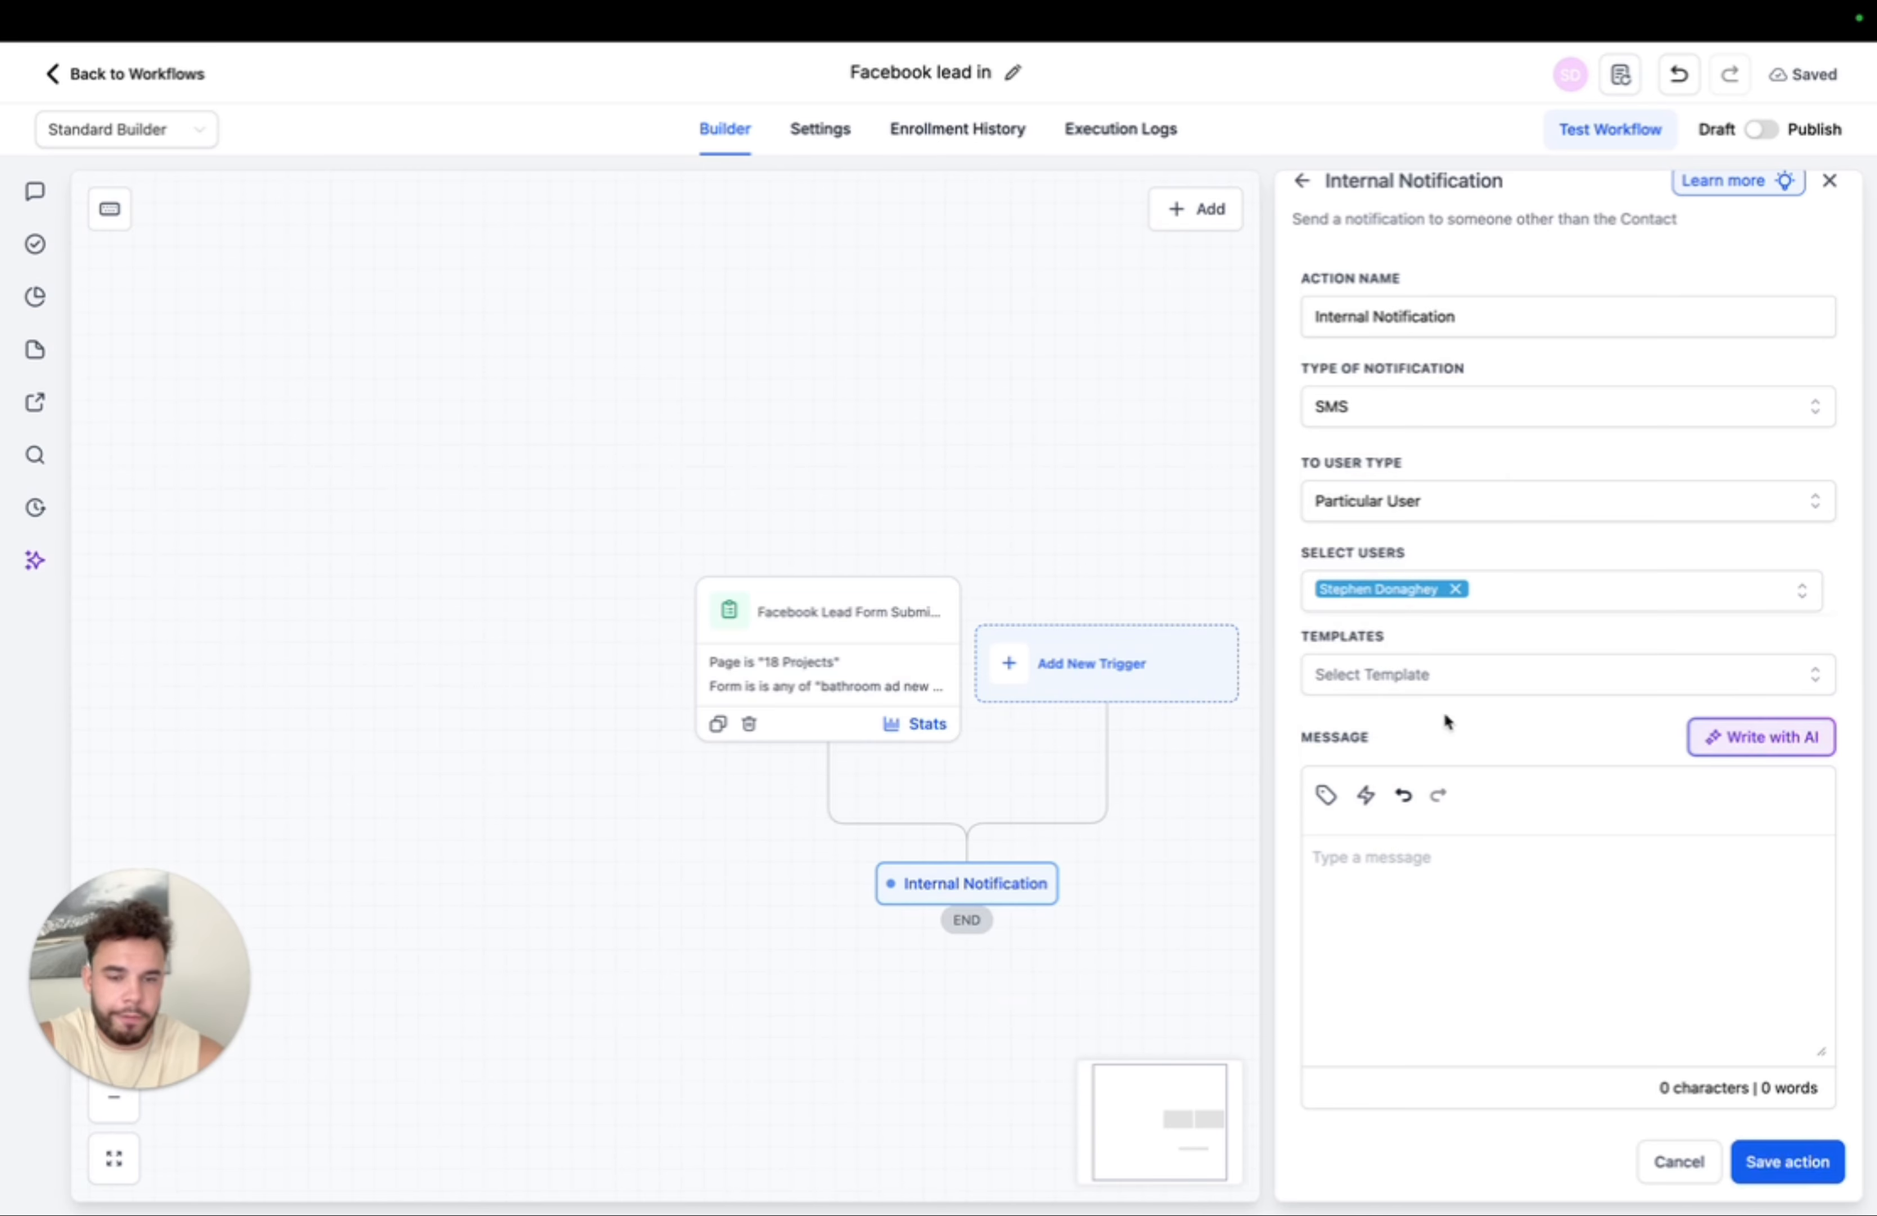
scroll(1445, 718, "down", 5)
- Write the message as contact name plus 'just submitted a bathroom form', with the phone on a new line
left_click(1386, 549)
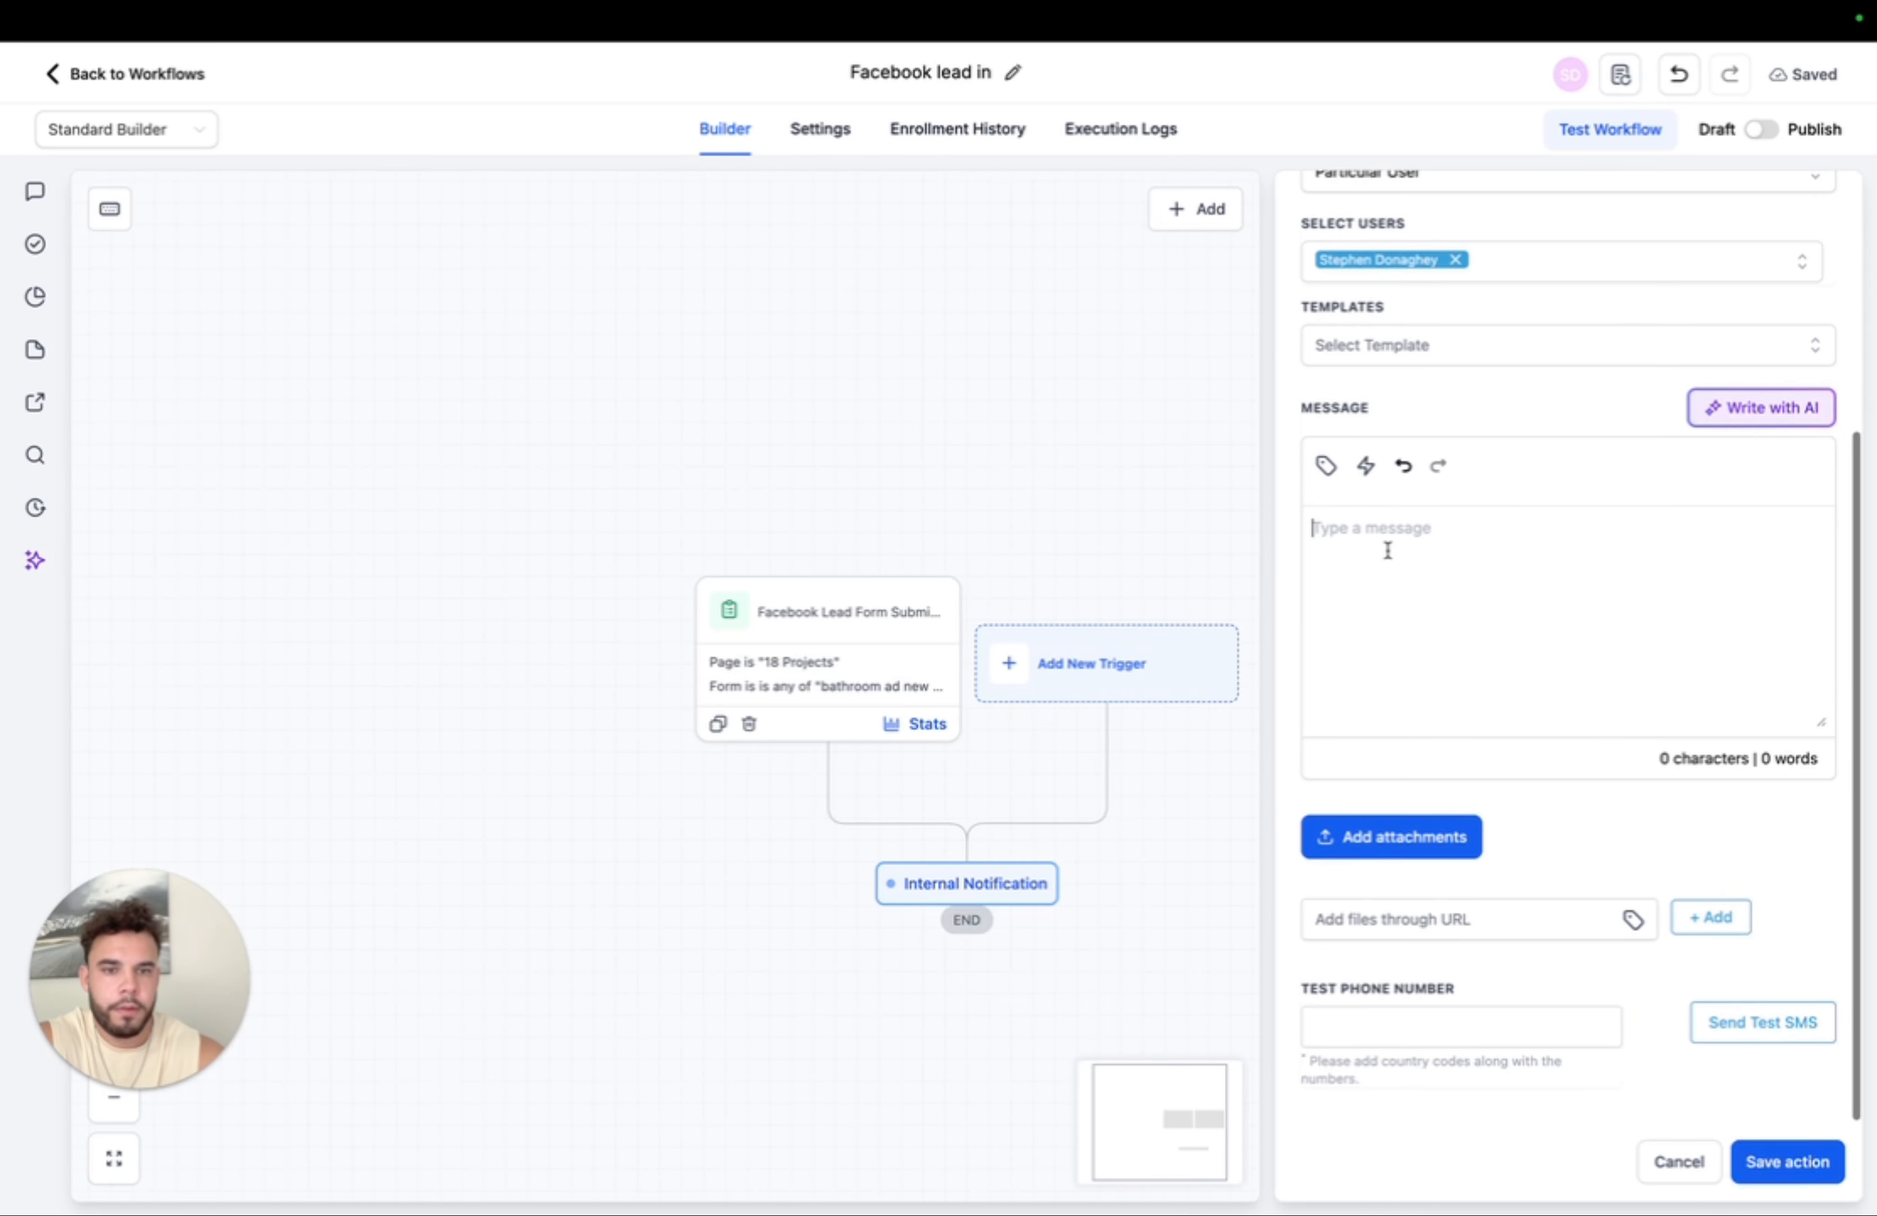
left_click(1325, 468)
left_click(1351, 617)
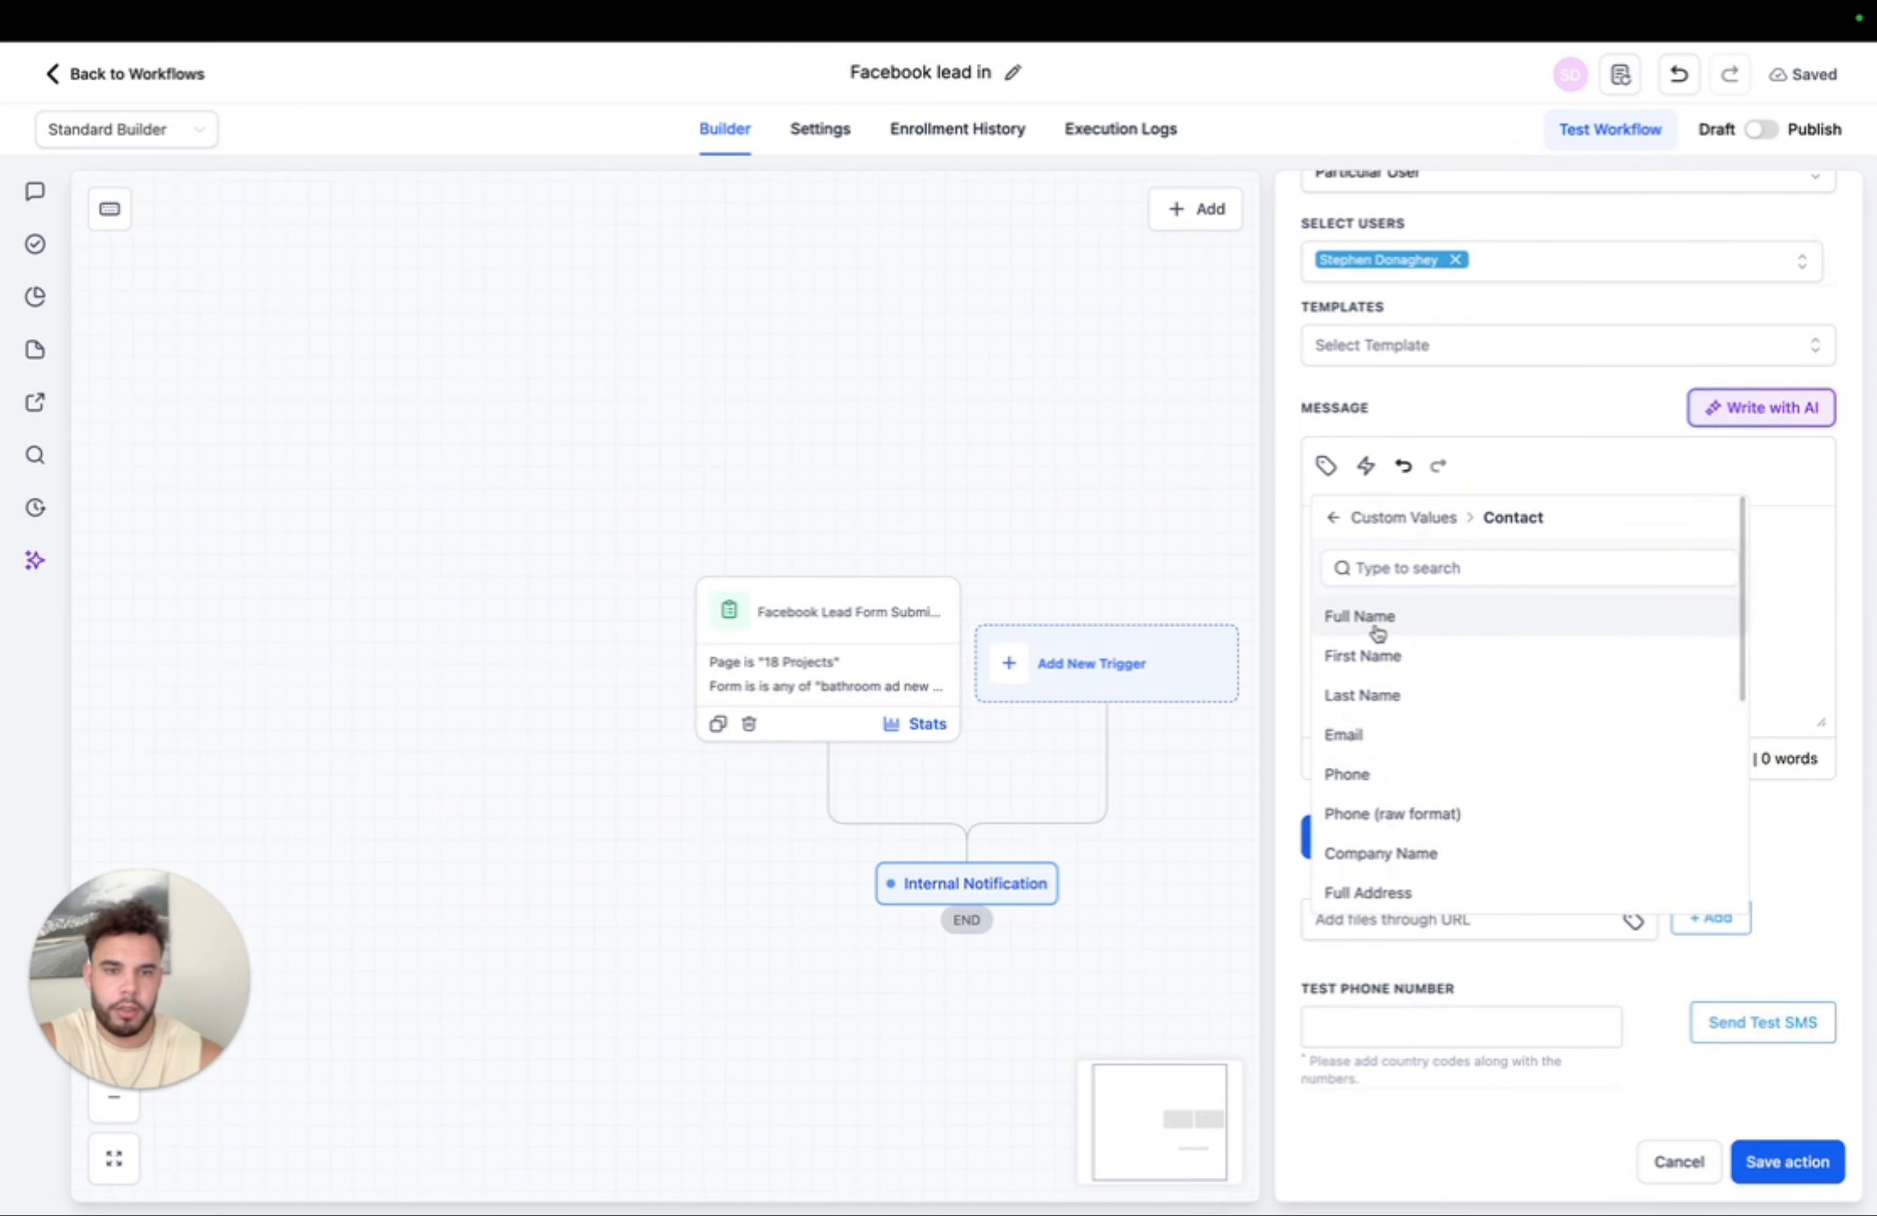
left_click(1454, 617)
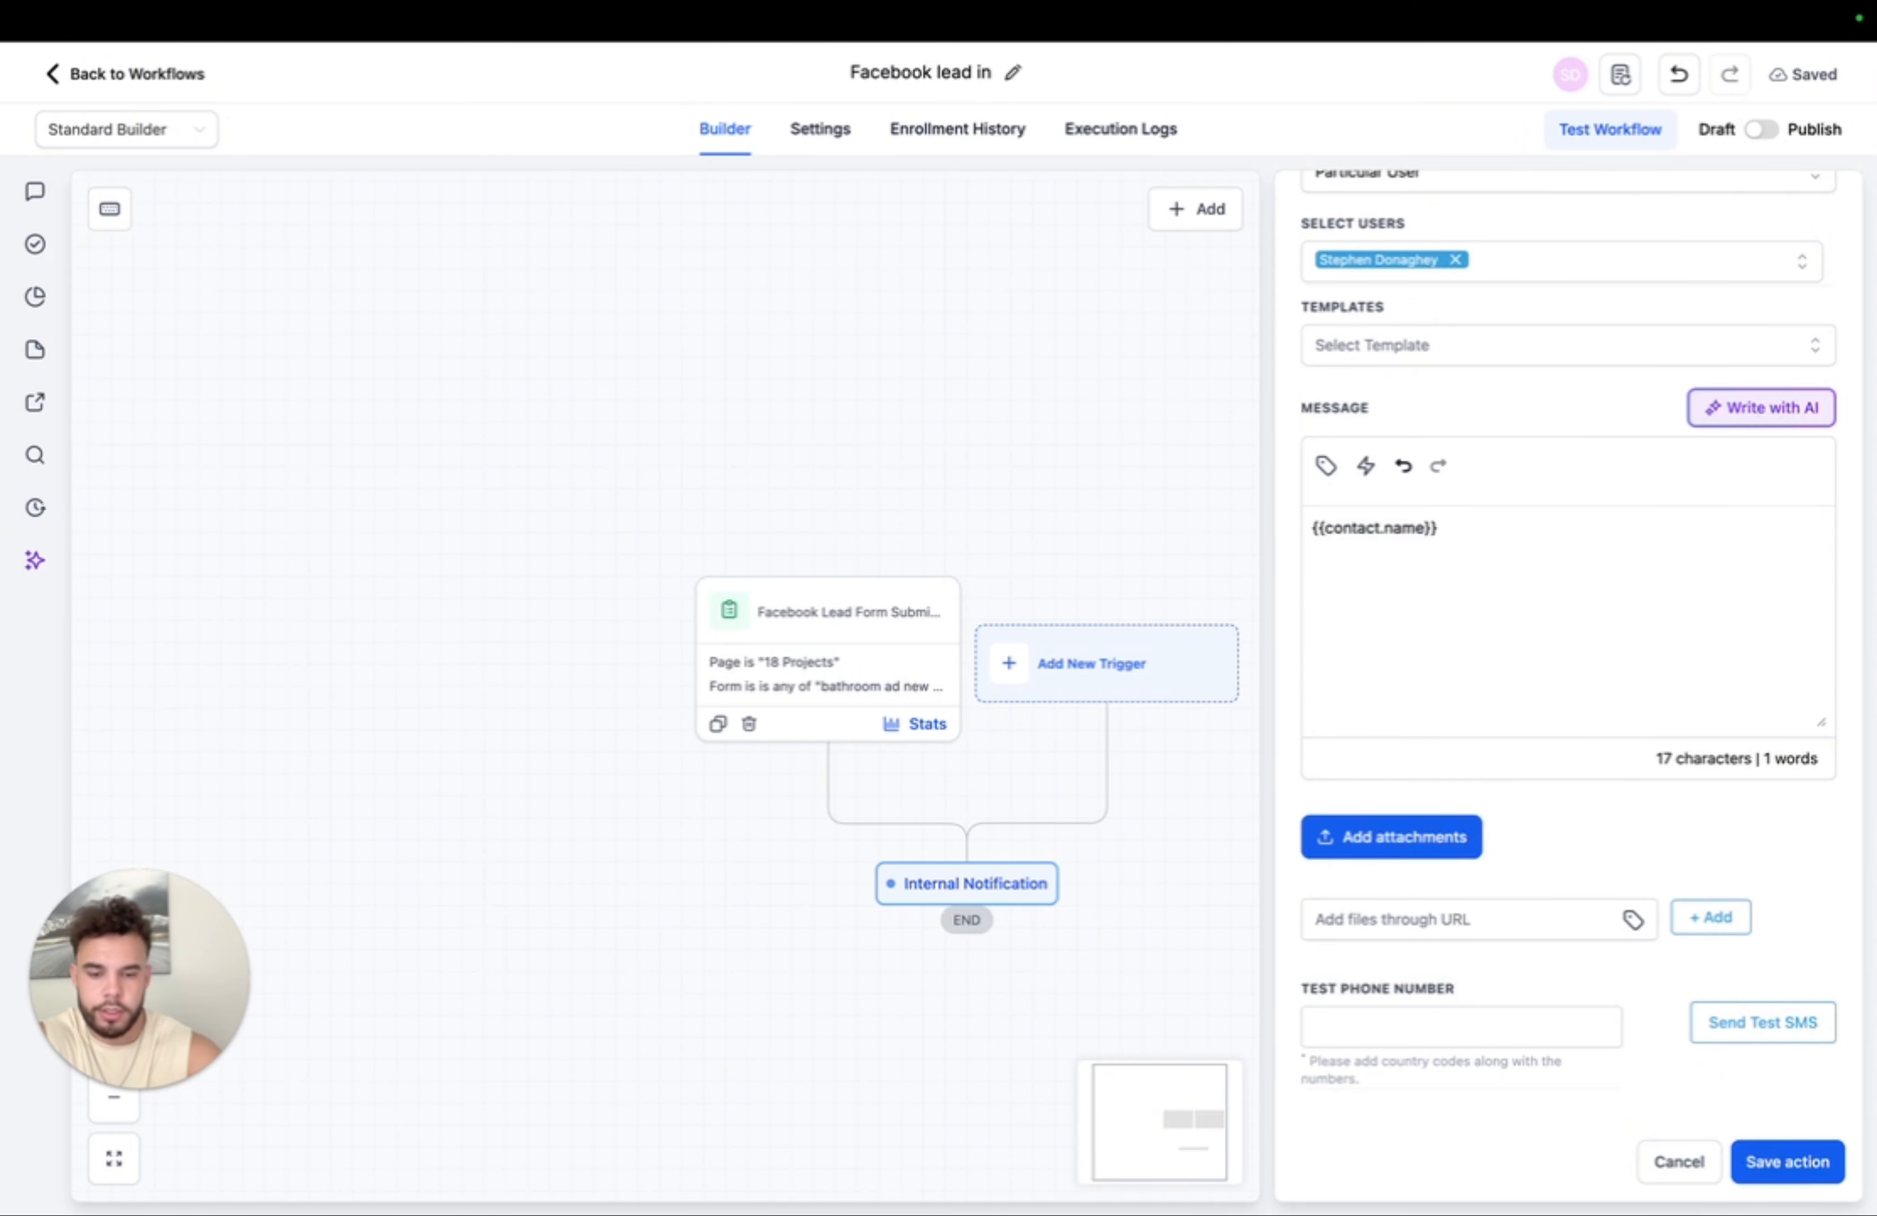
type("just submit")
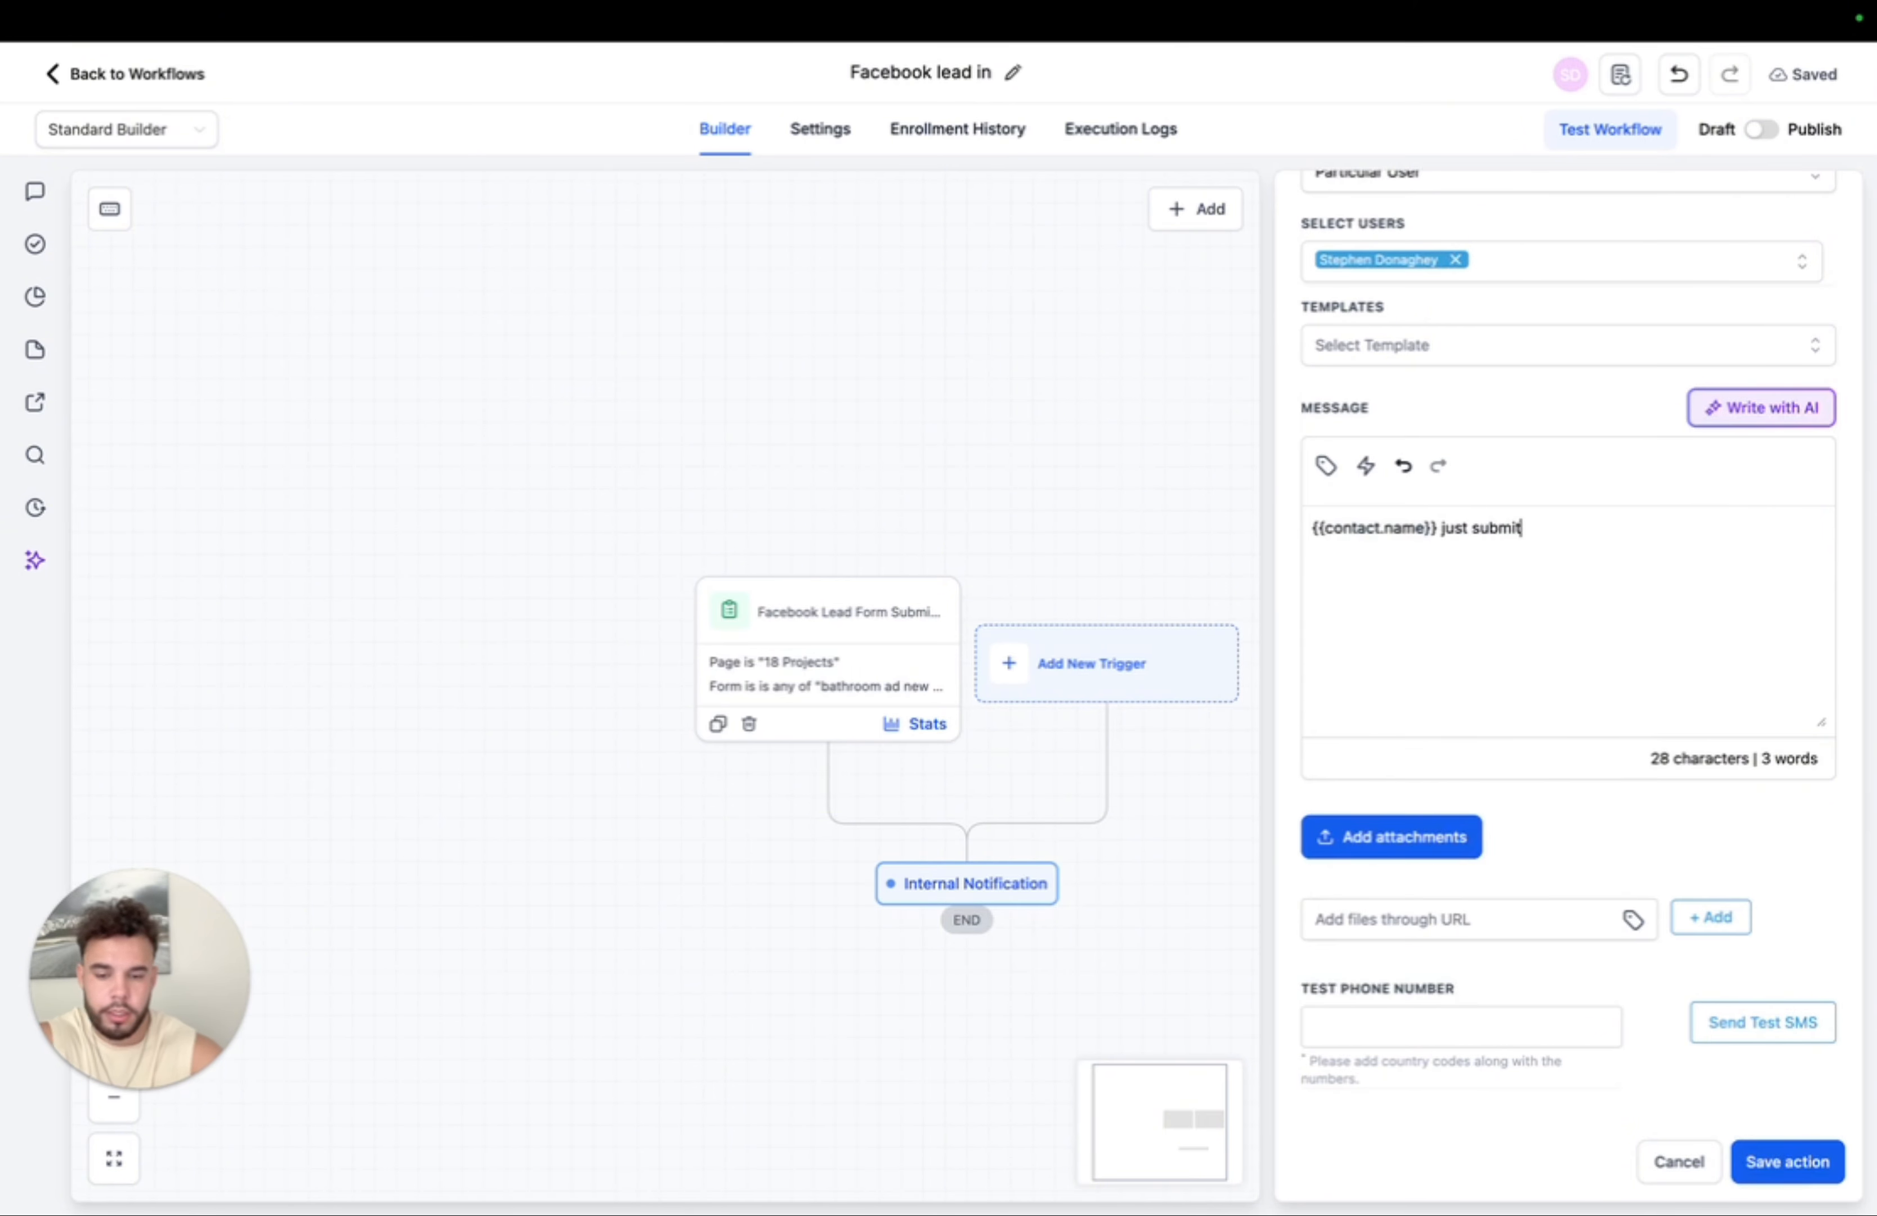
type("ted a bathroom ")
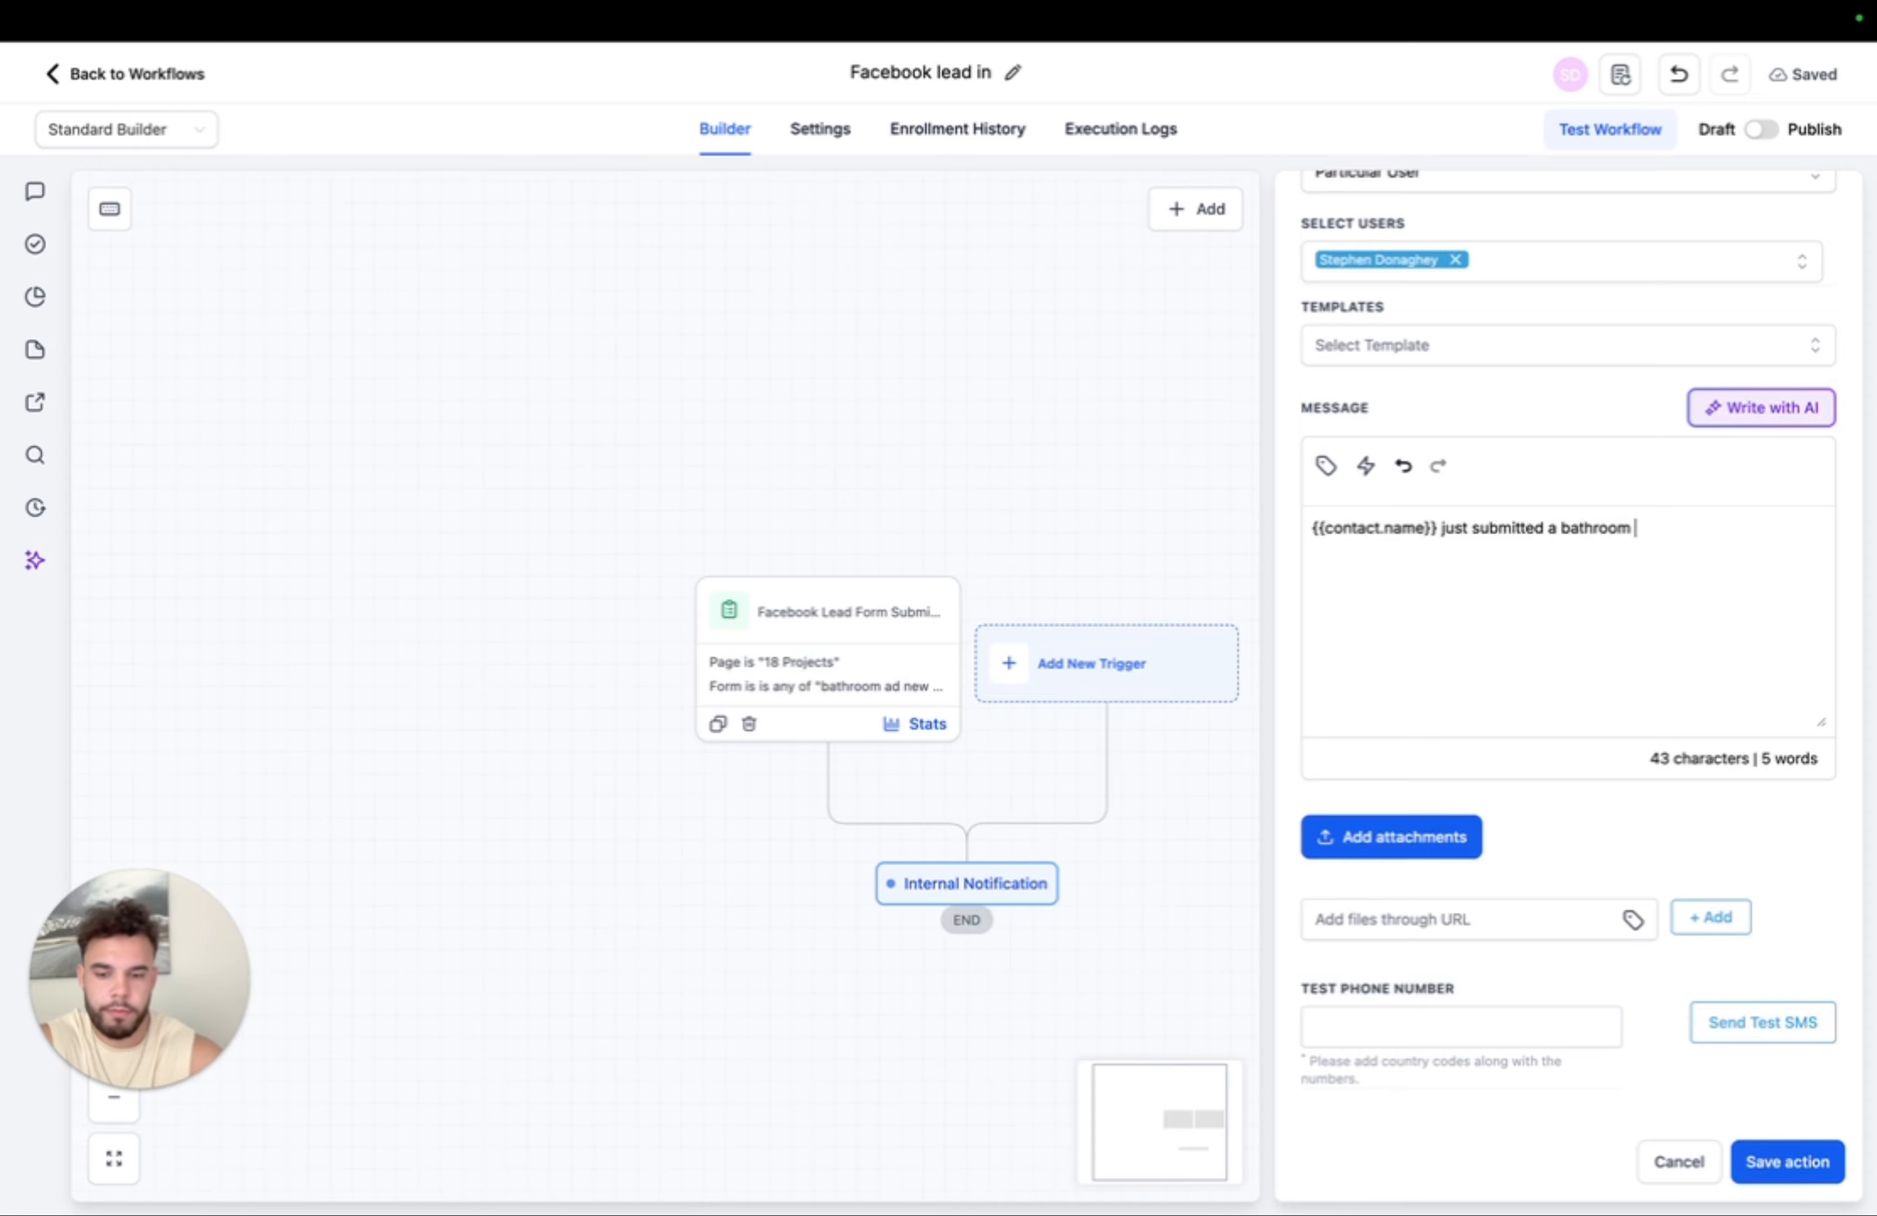
type("form")
key("Return")
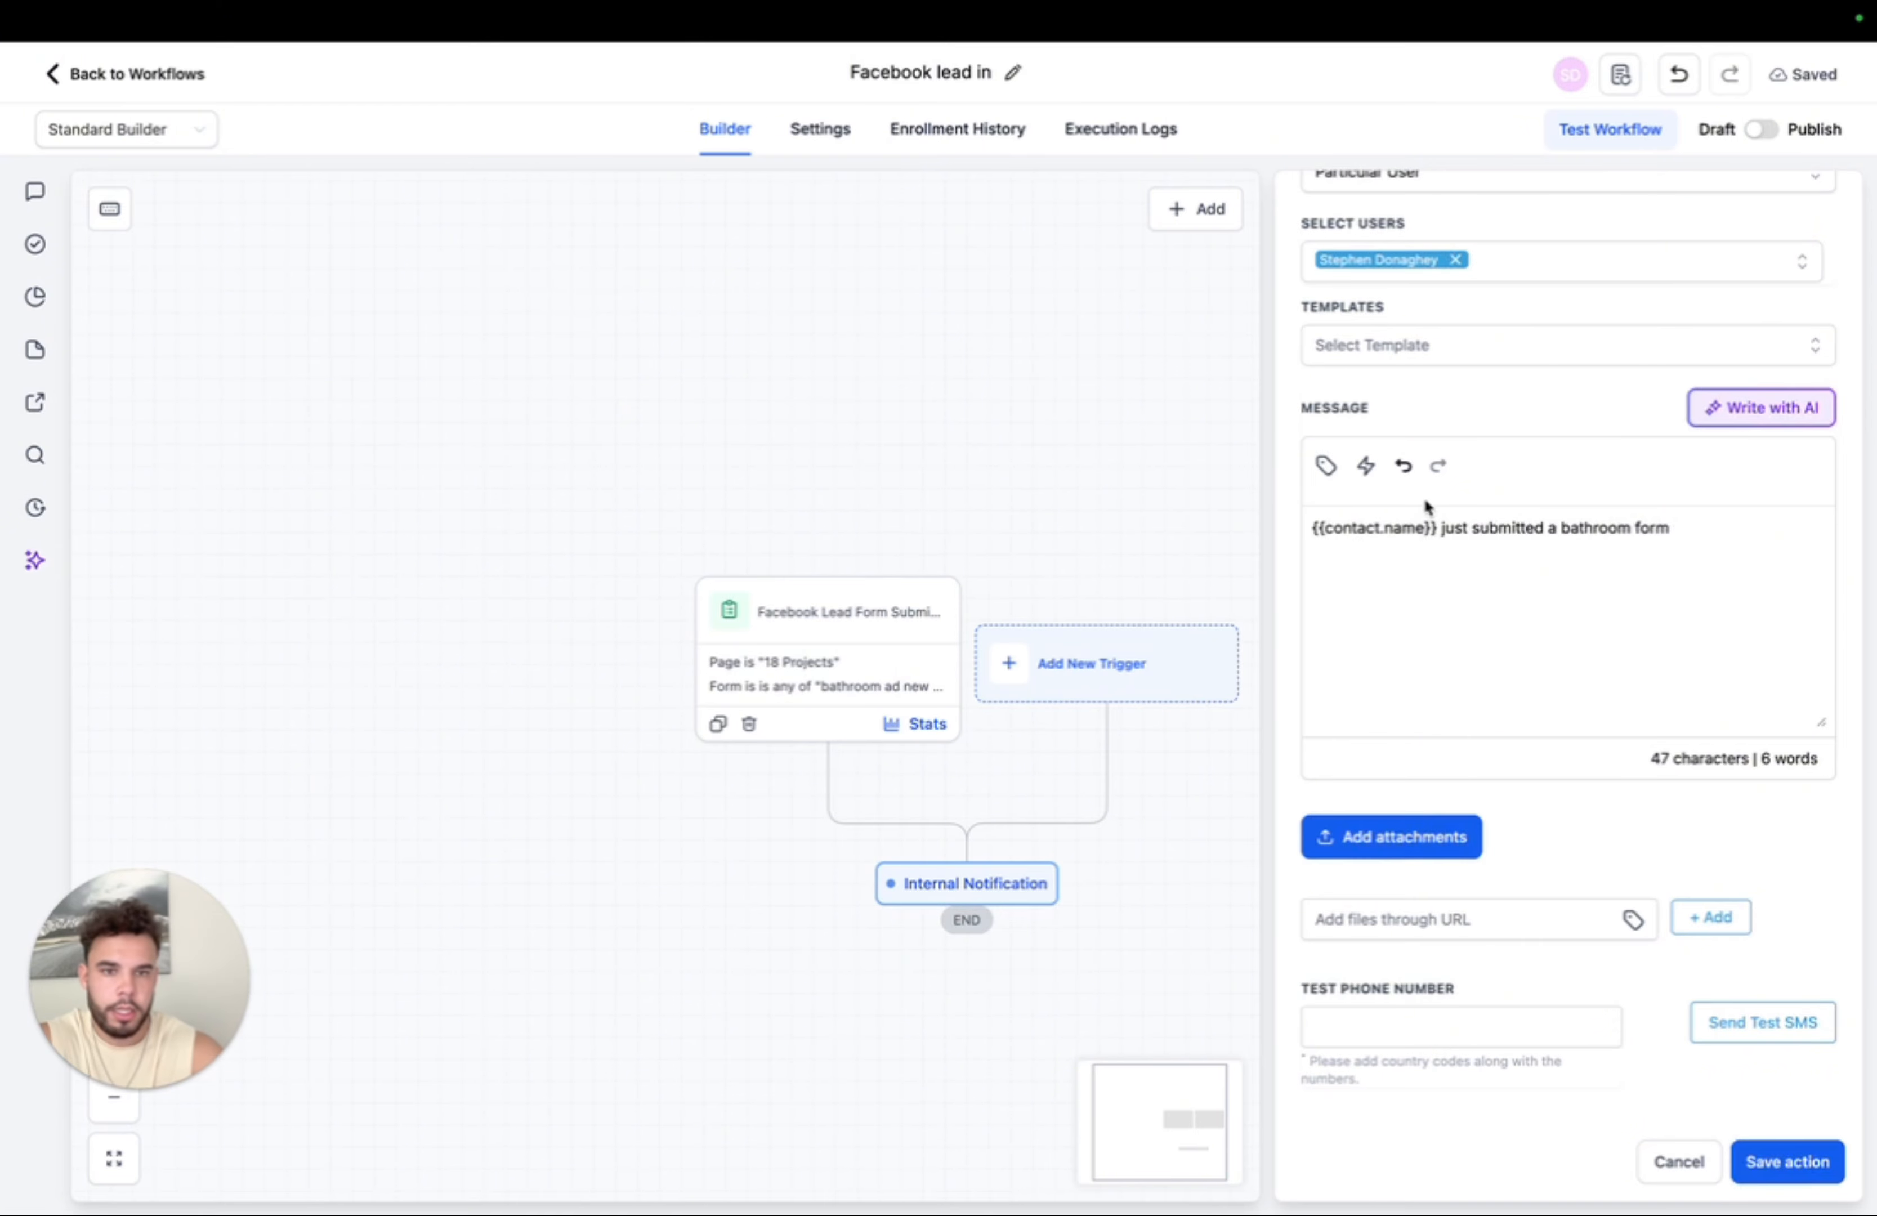
left_click(1326, 466)
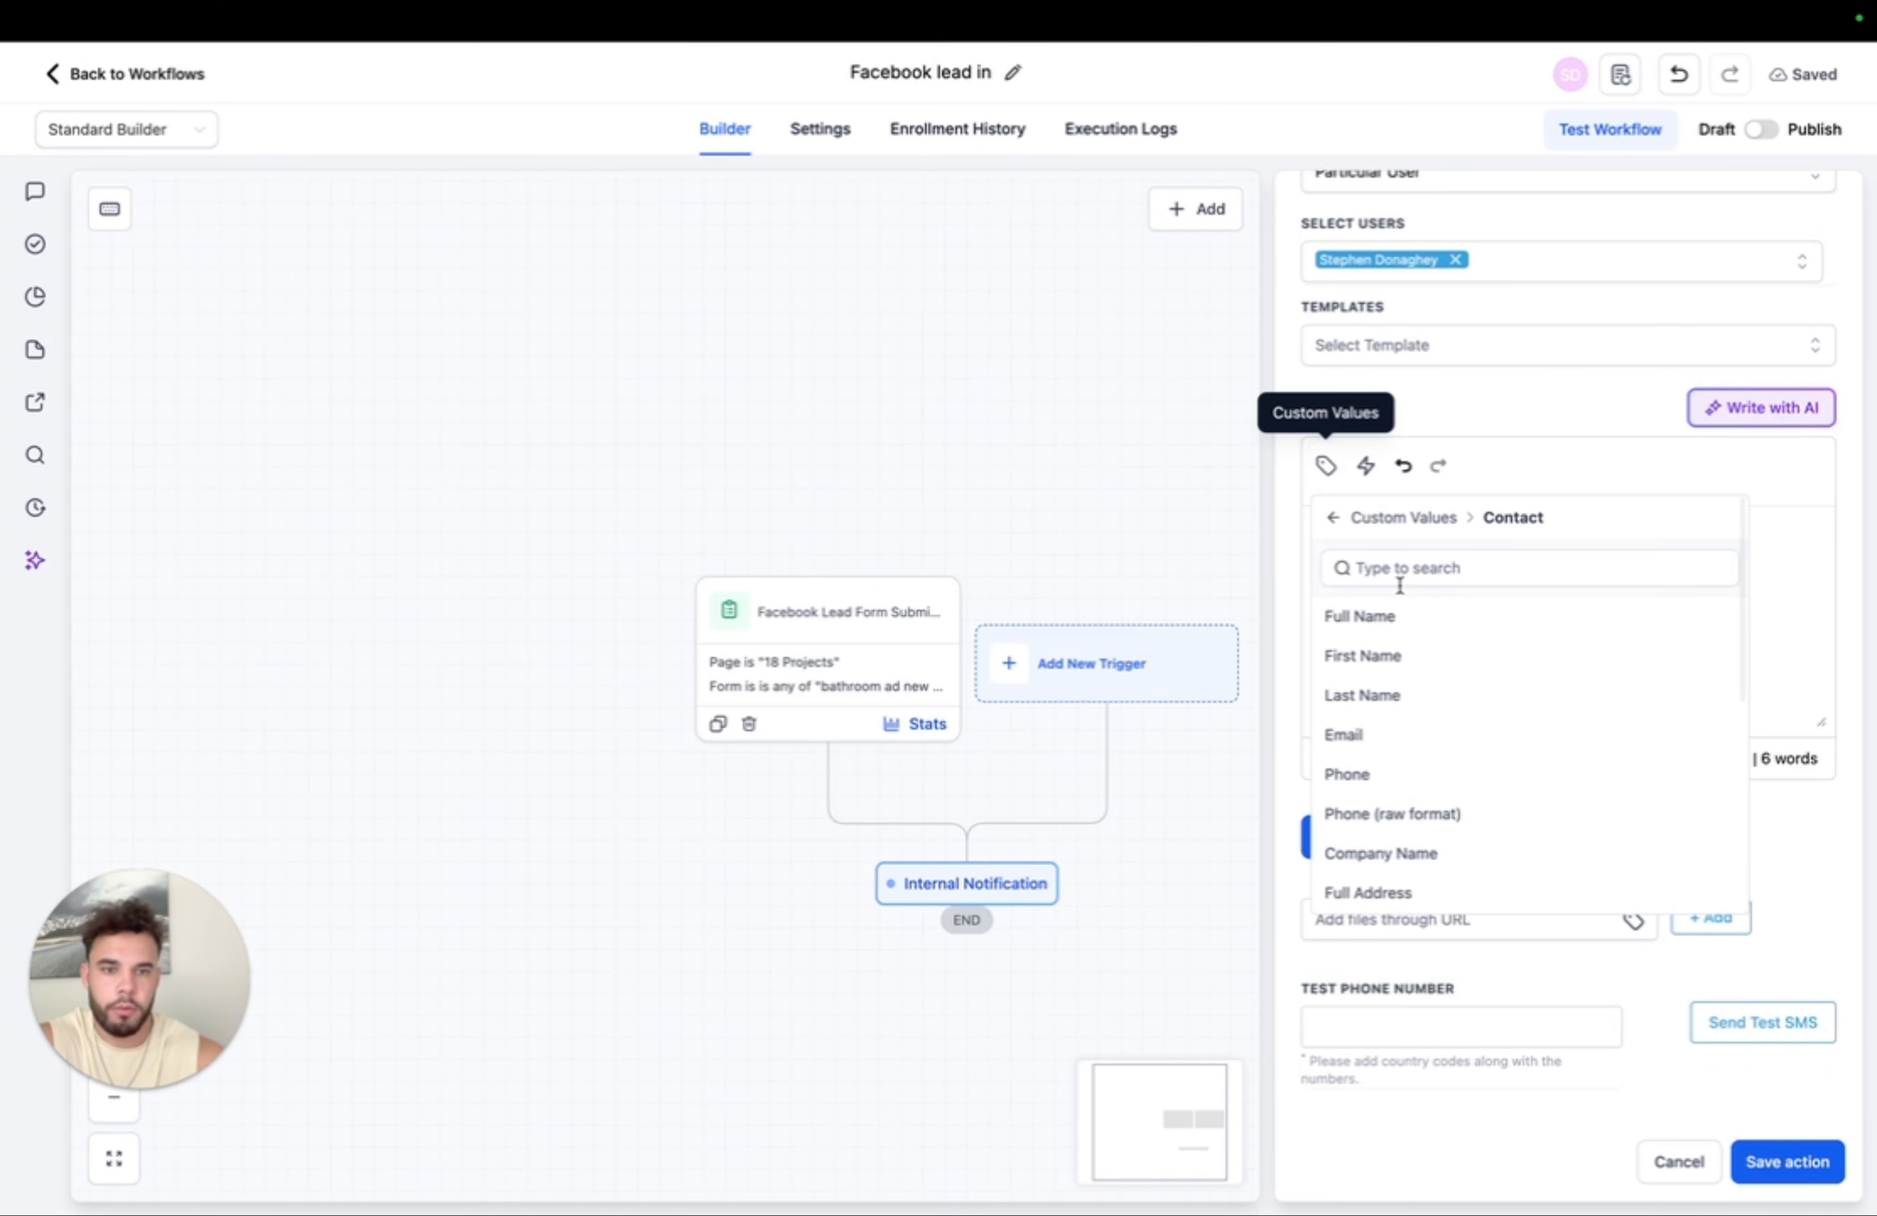
left_click(1368, 775)
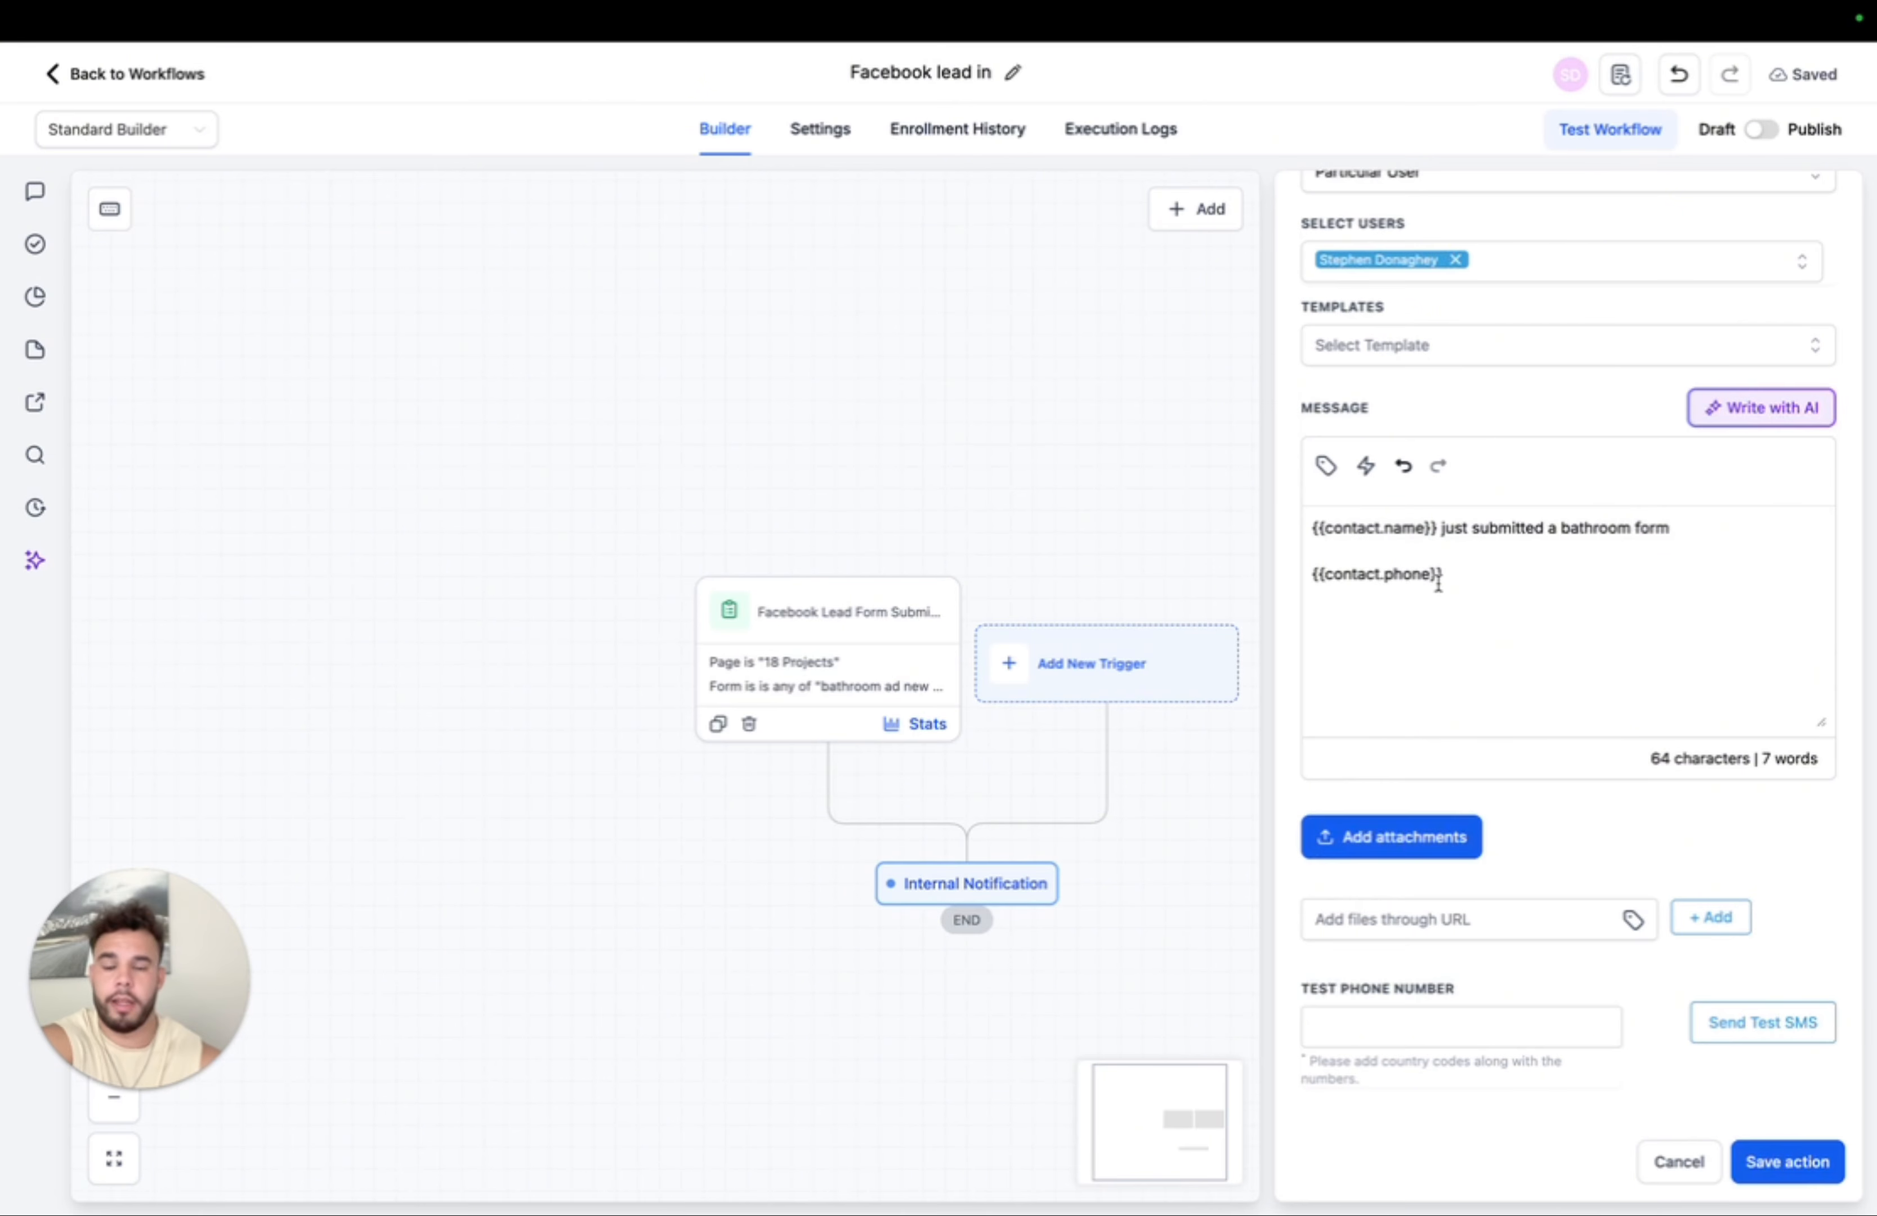
- Replace the phone line with the contact's email and phone placeholders
left_click_drag(1433, 531, 1318, 525)
left_click(1431, 531)
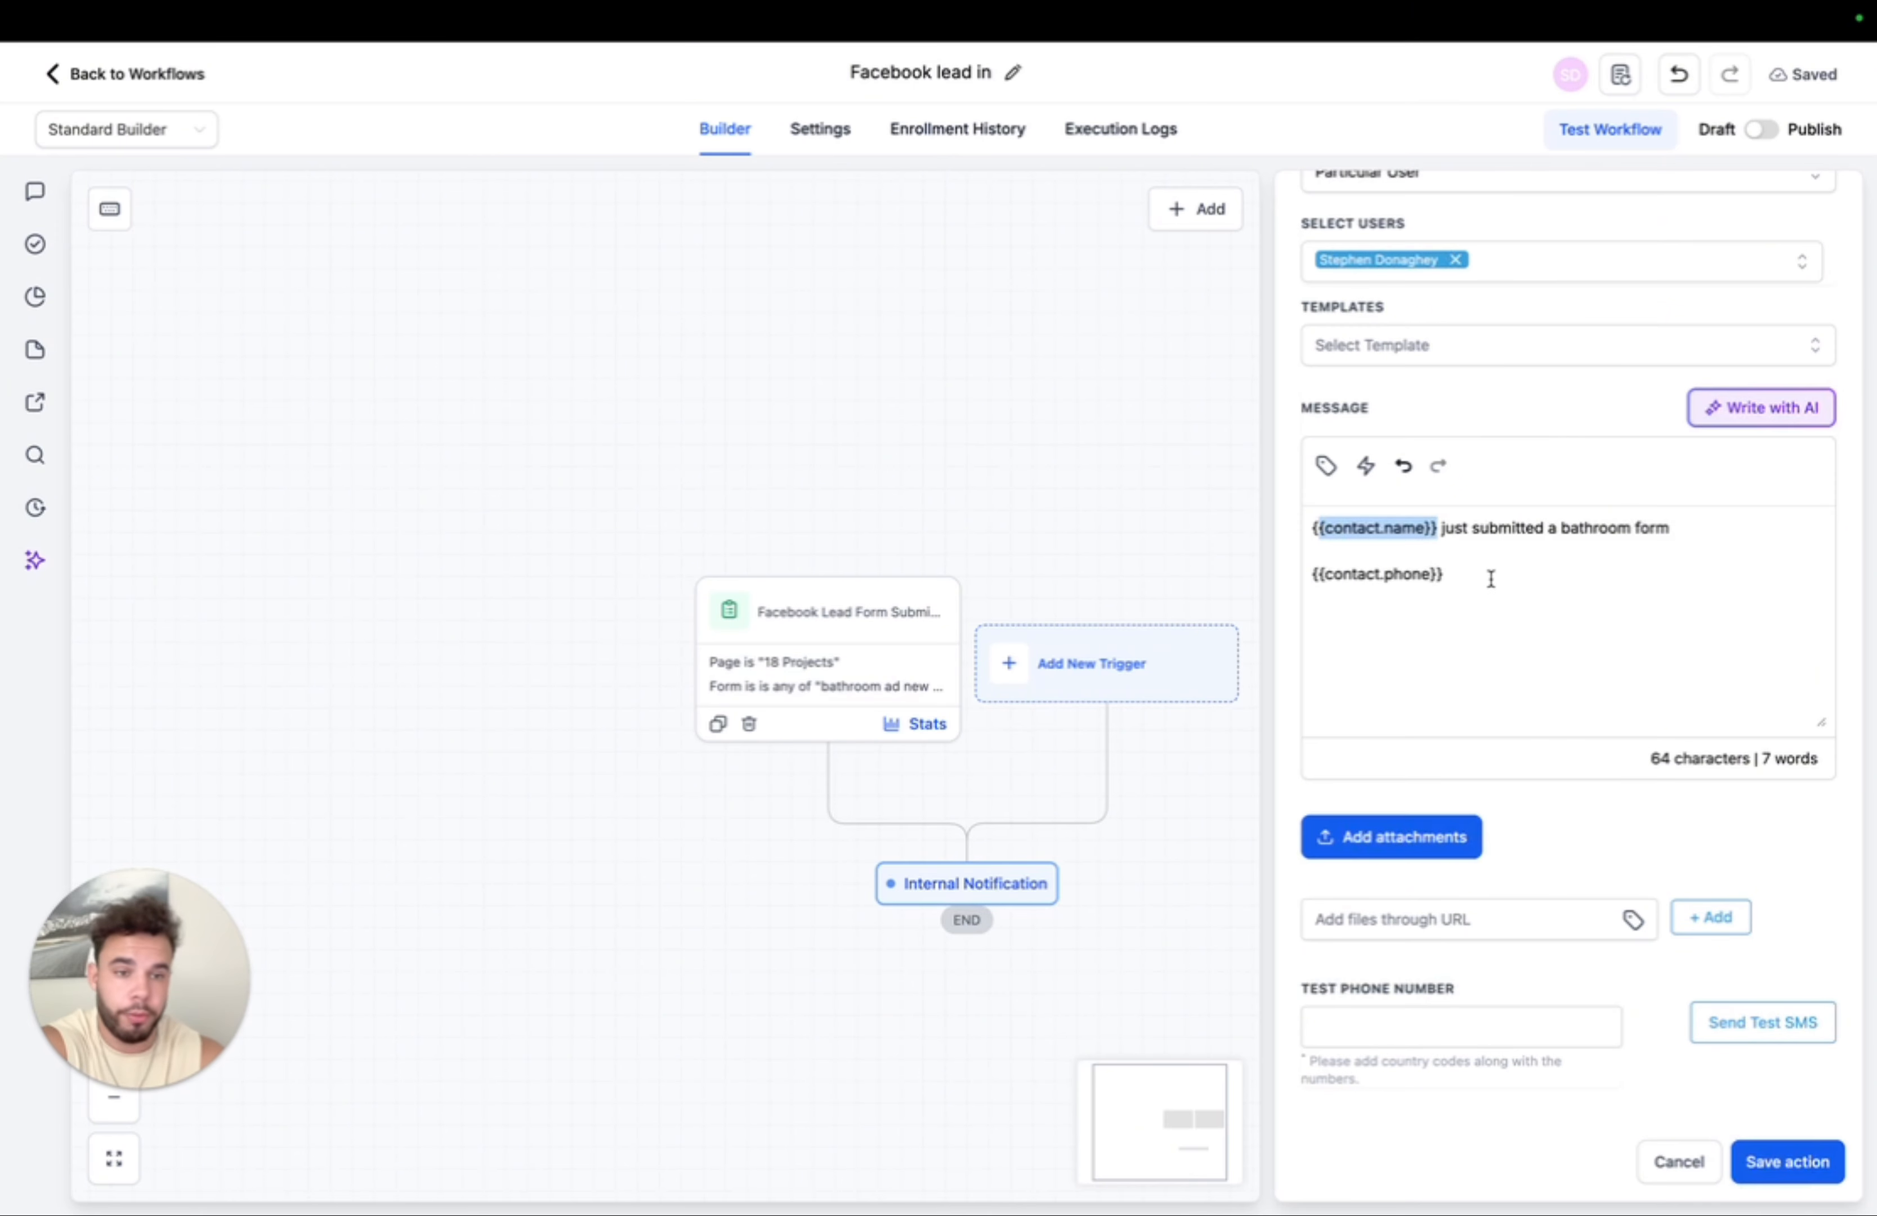
left_click(1451, 578)
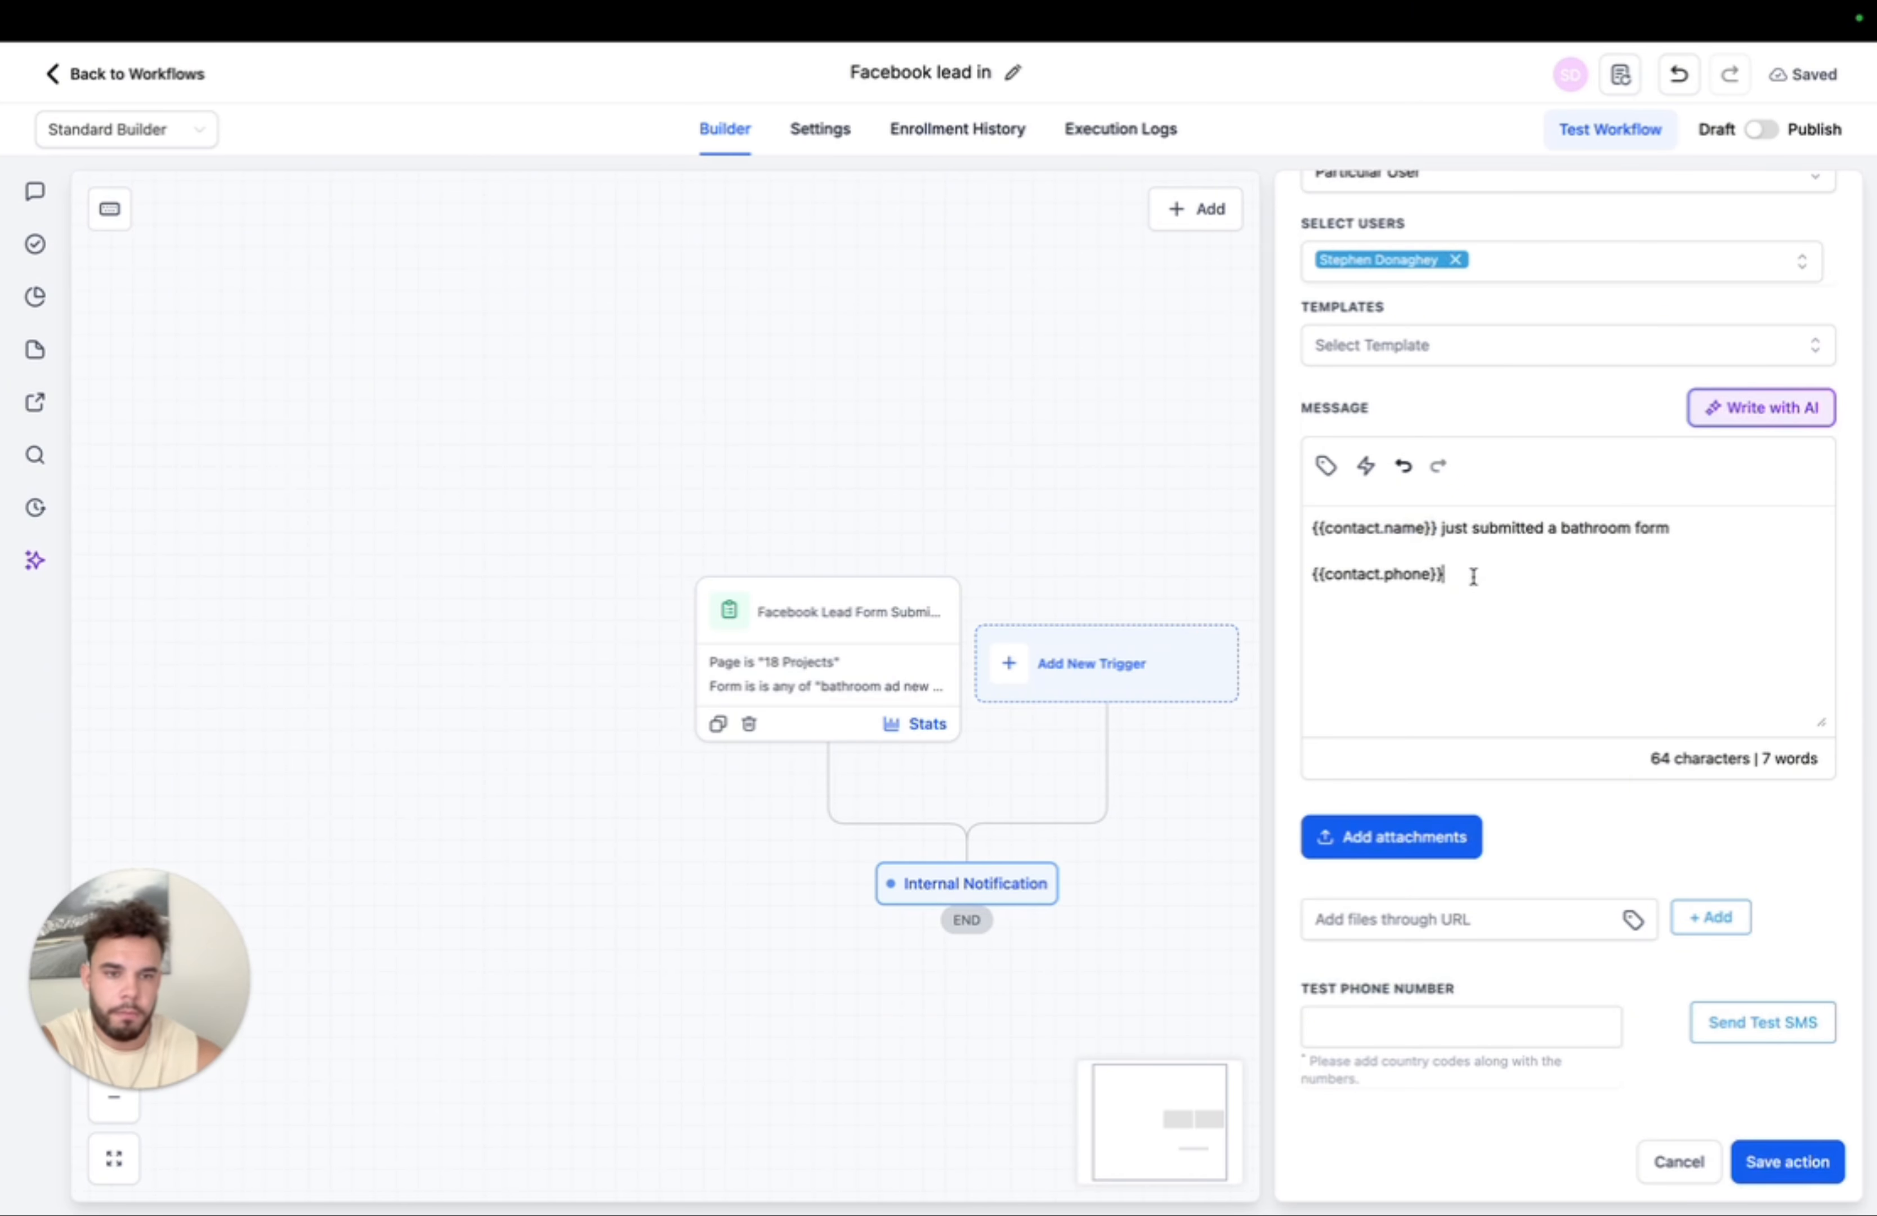
left_click_drag(1473, 575, 1304, 574)
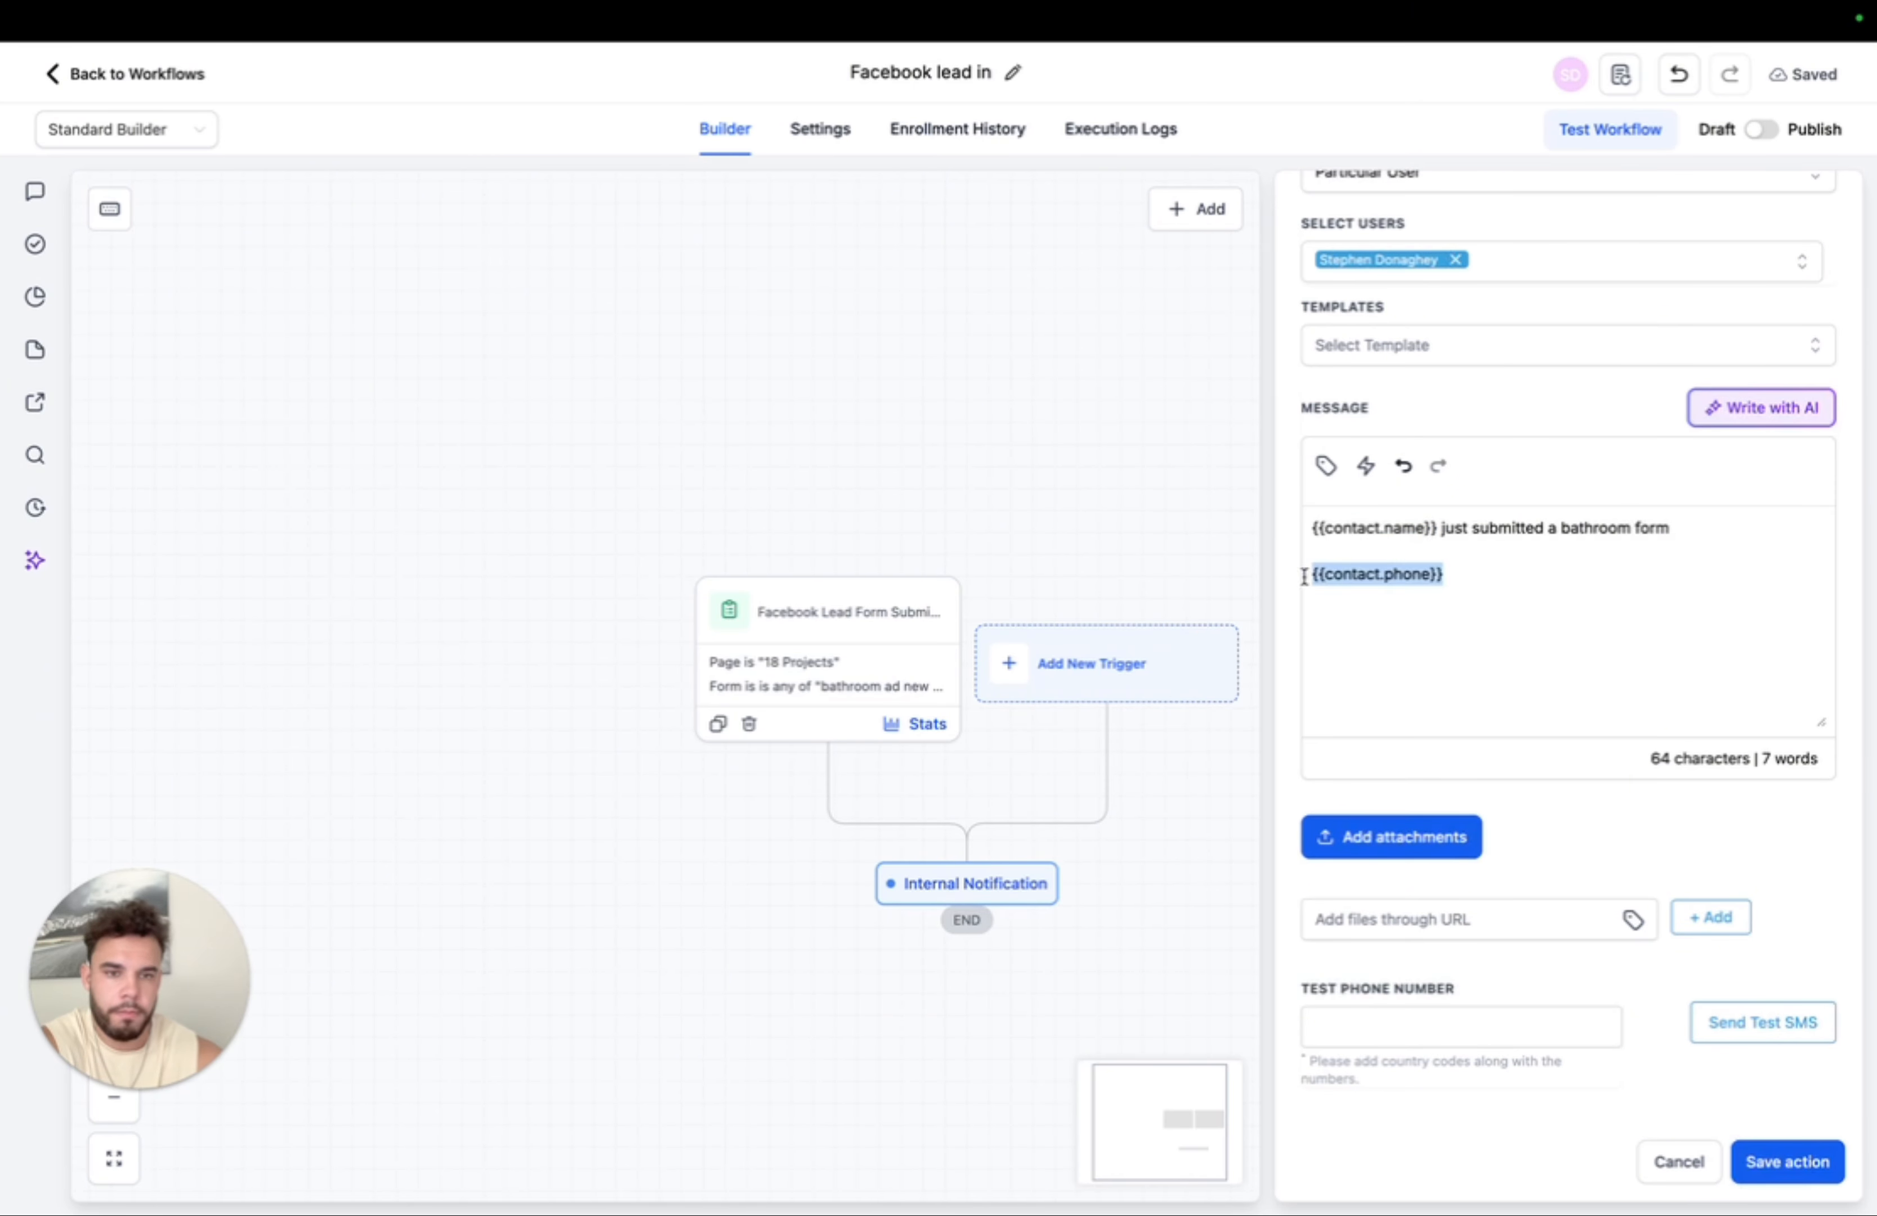
left_click(1327, 468)
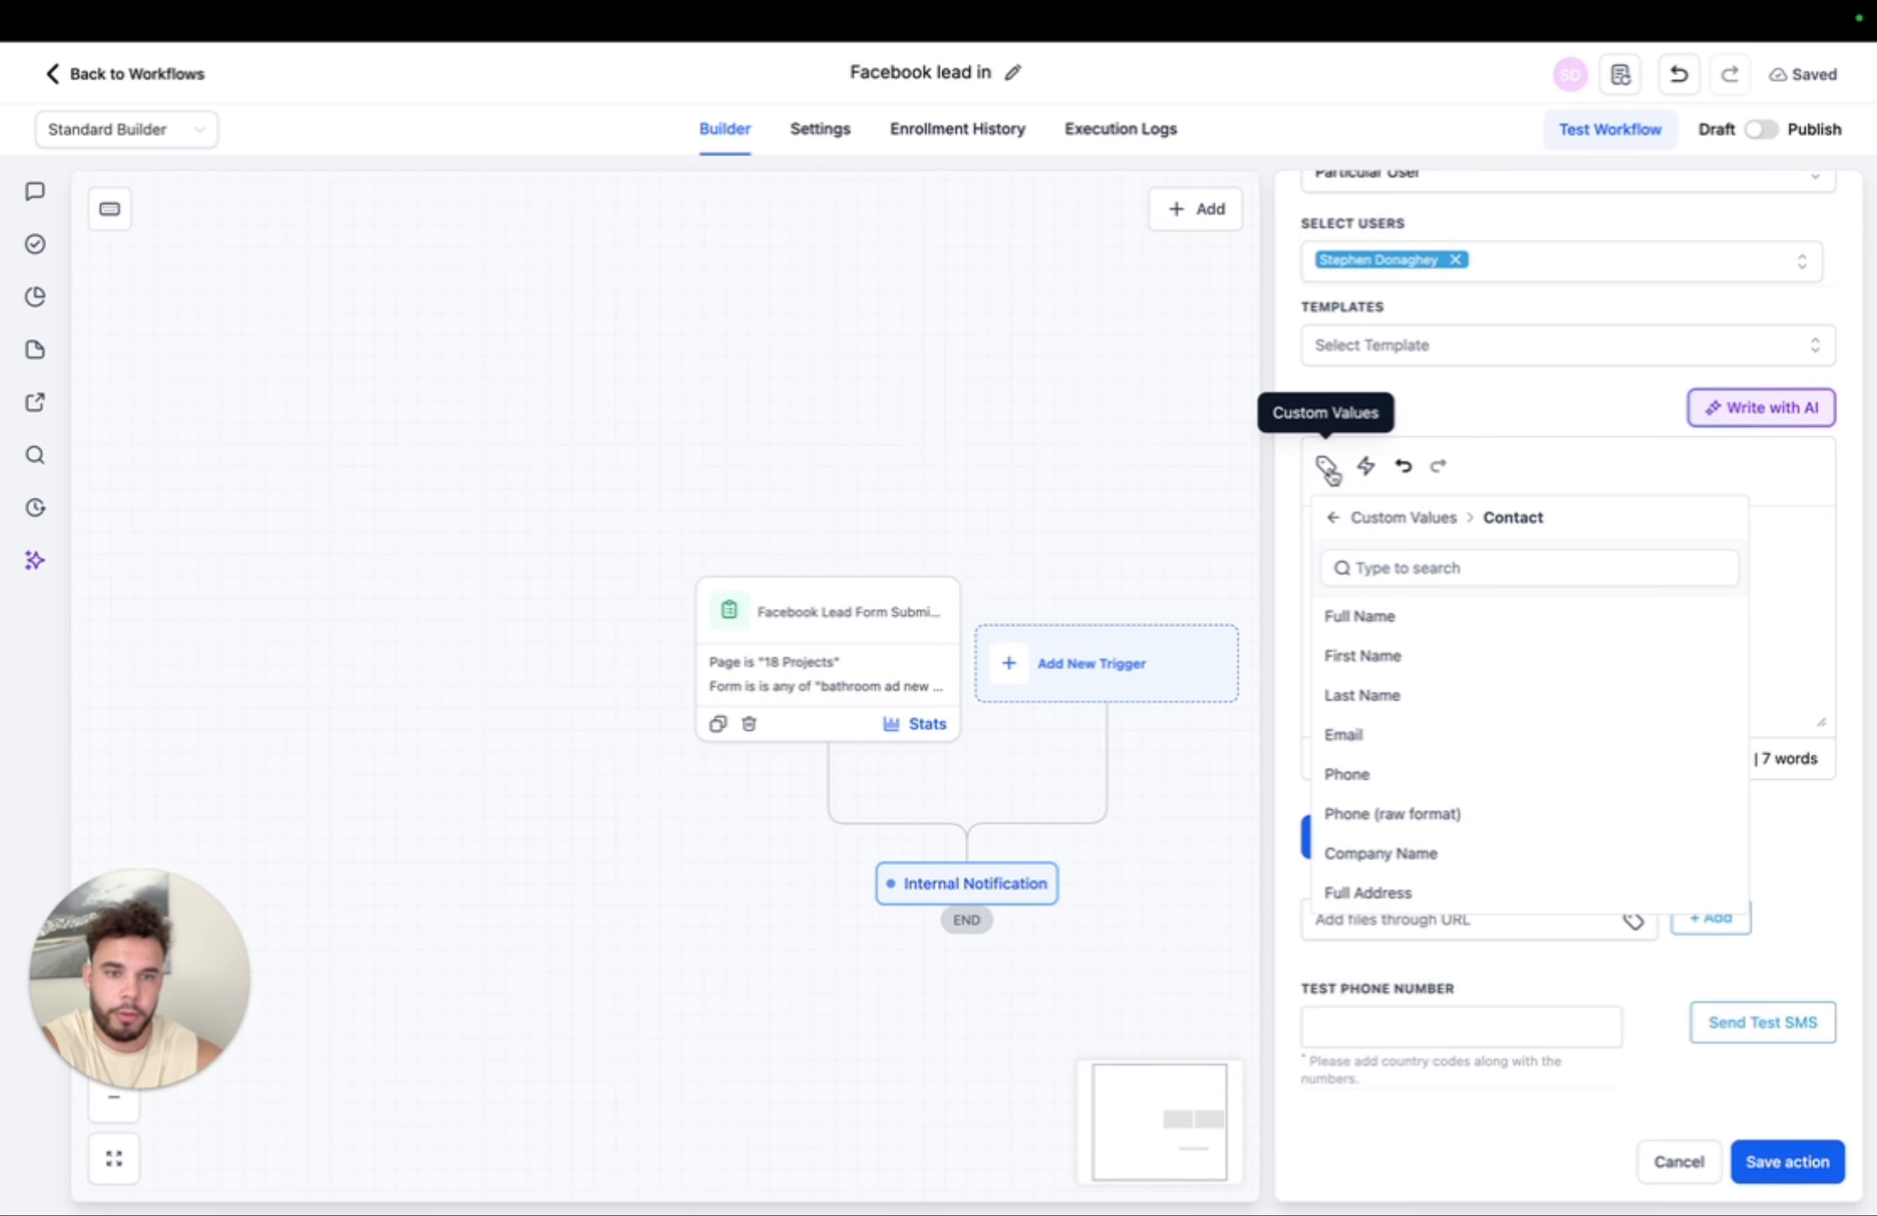
left_click(1333, 518)
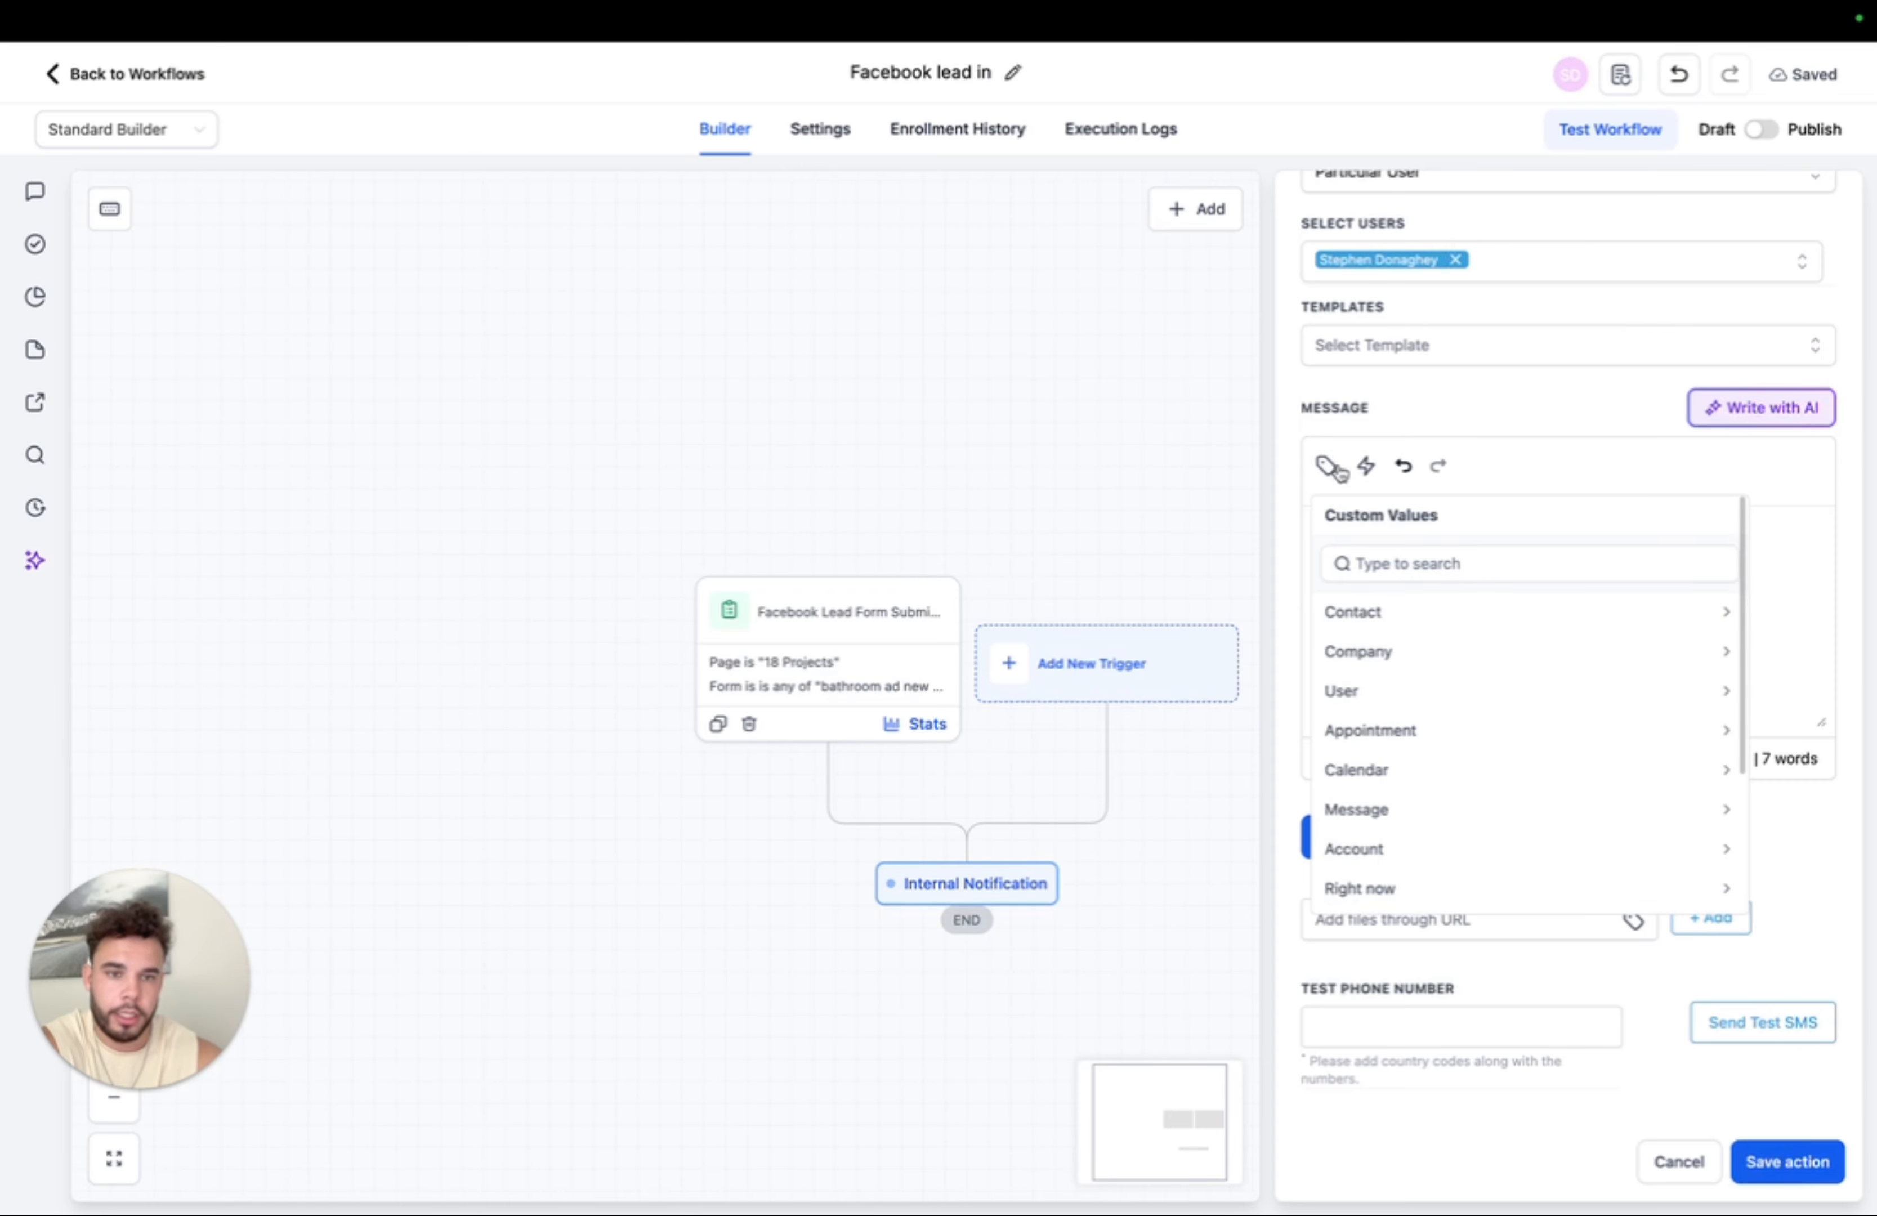
left_click(1374, 624)
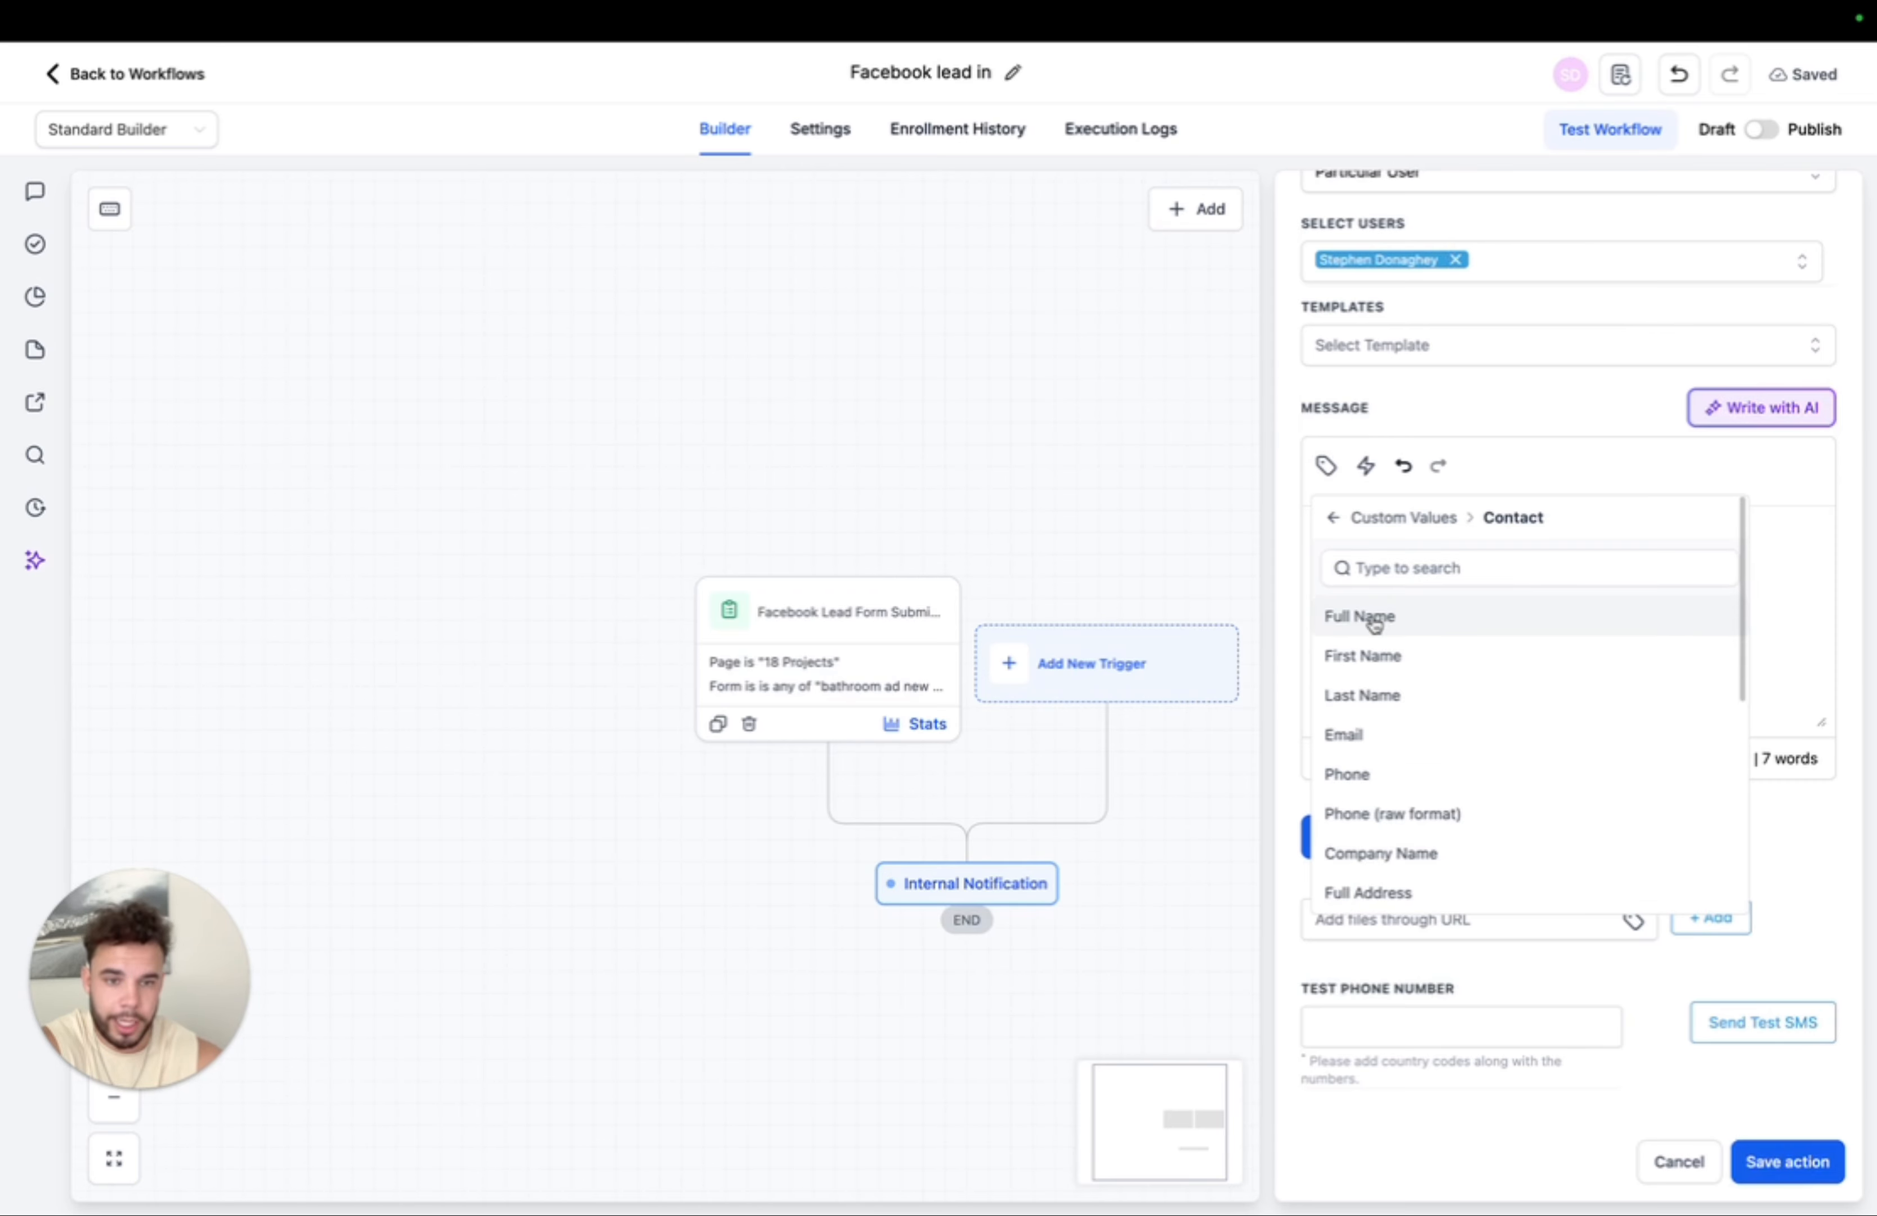
left_click(1368, 736)
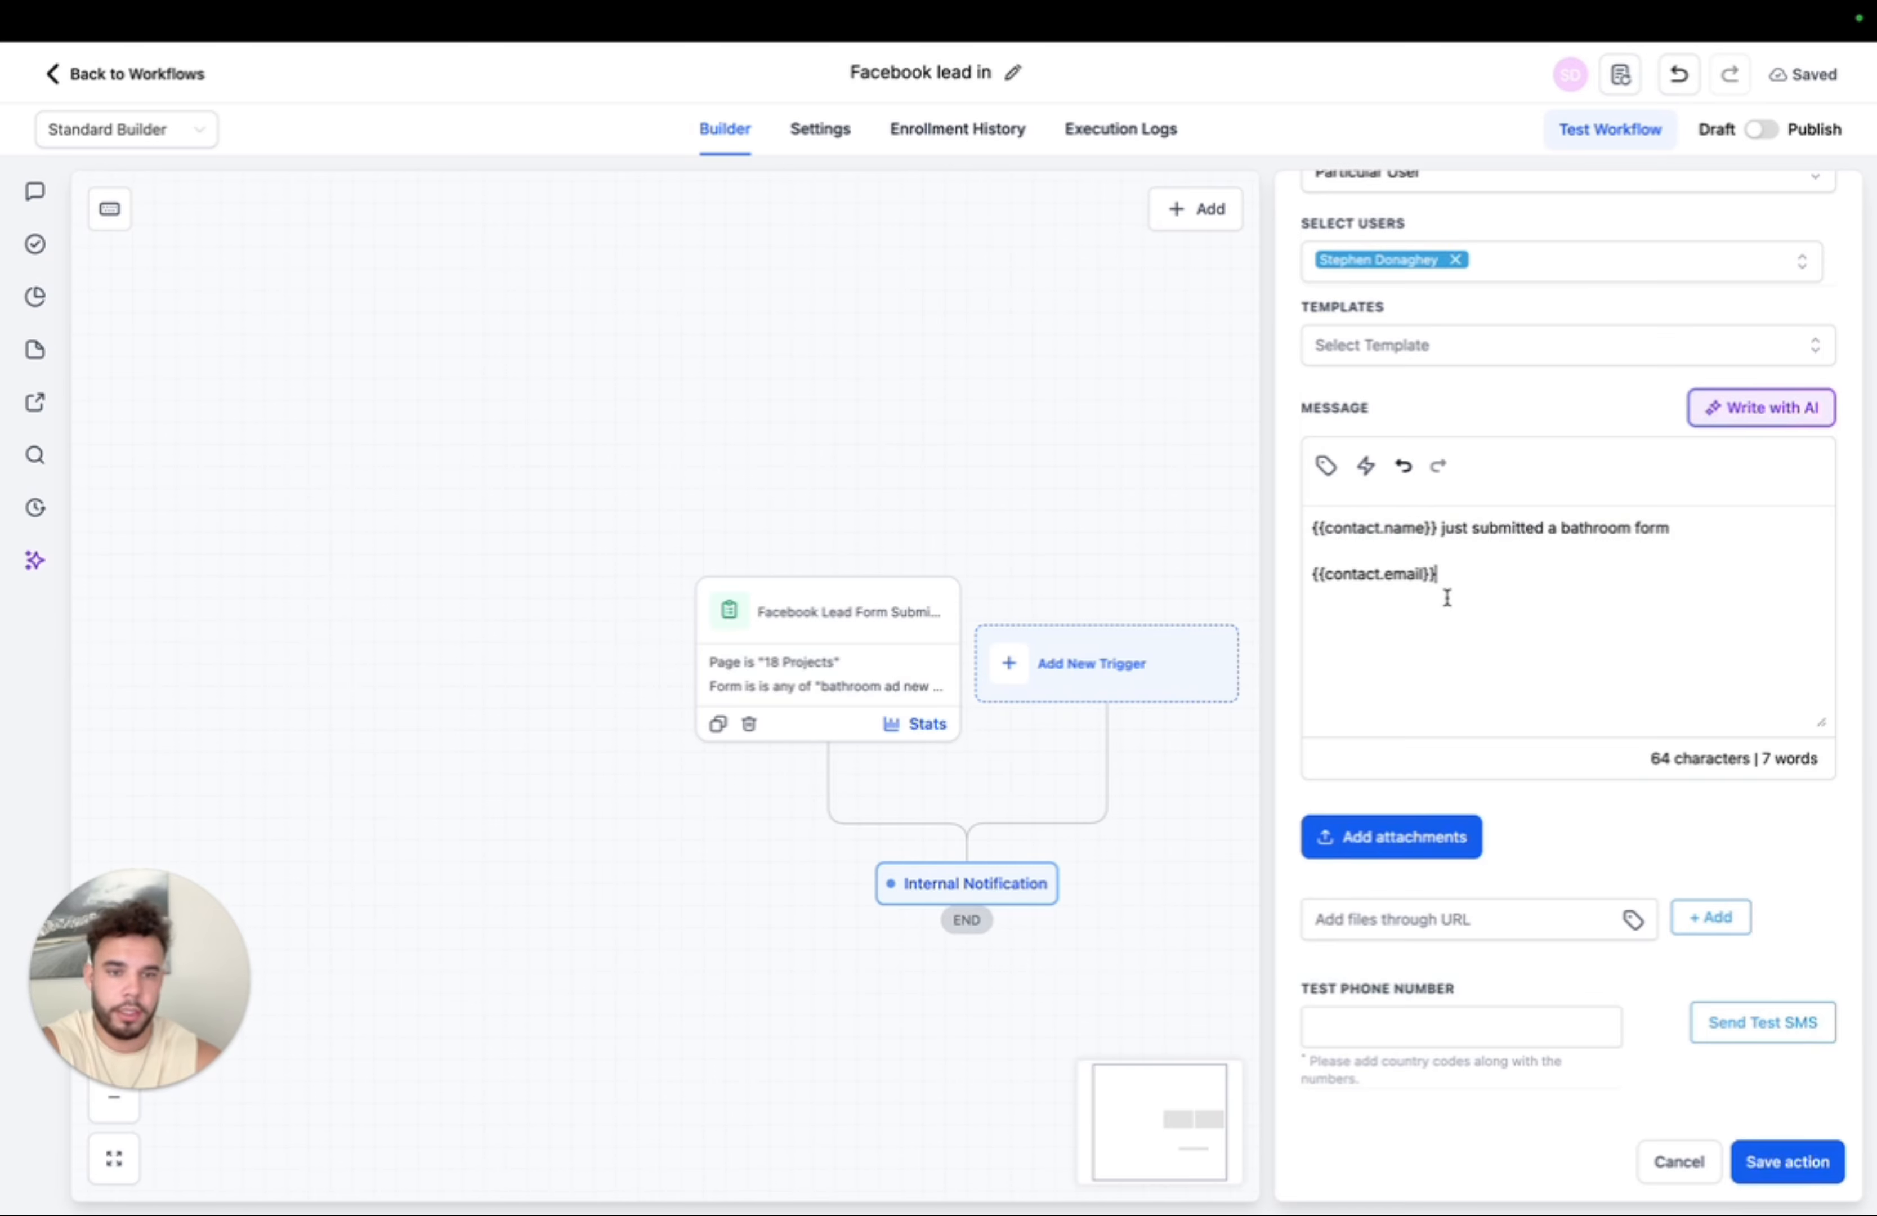
left_click(1326, 466)
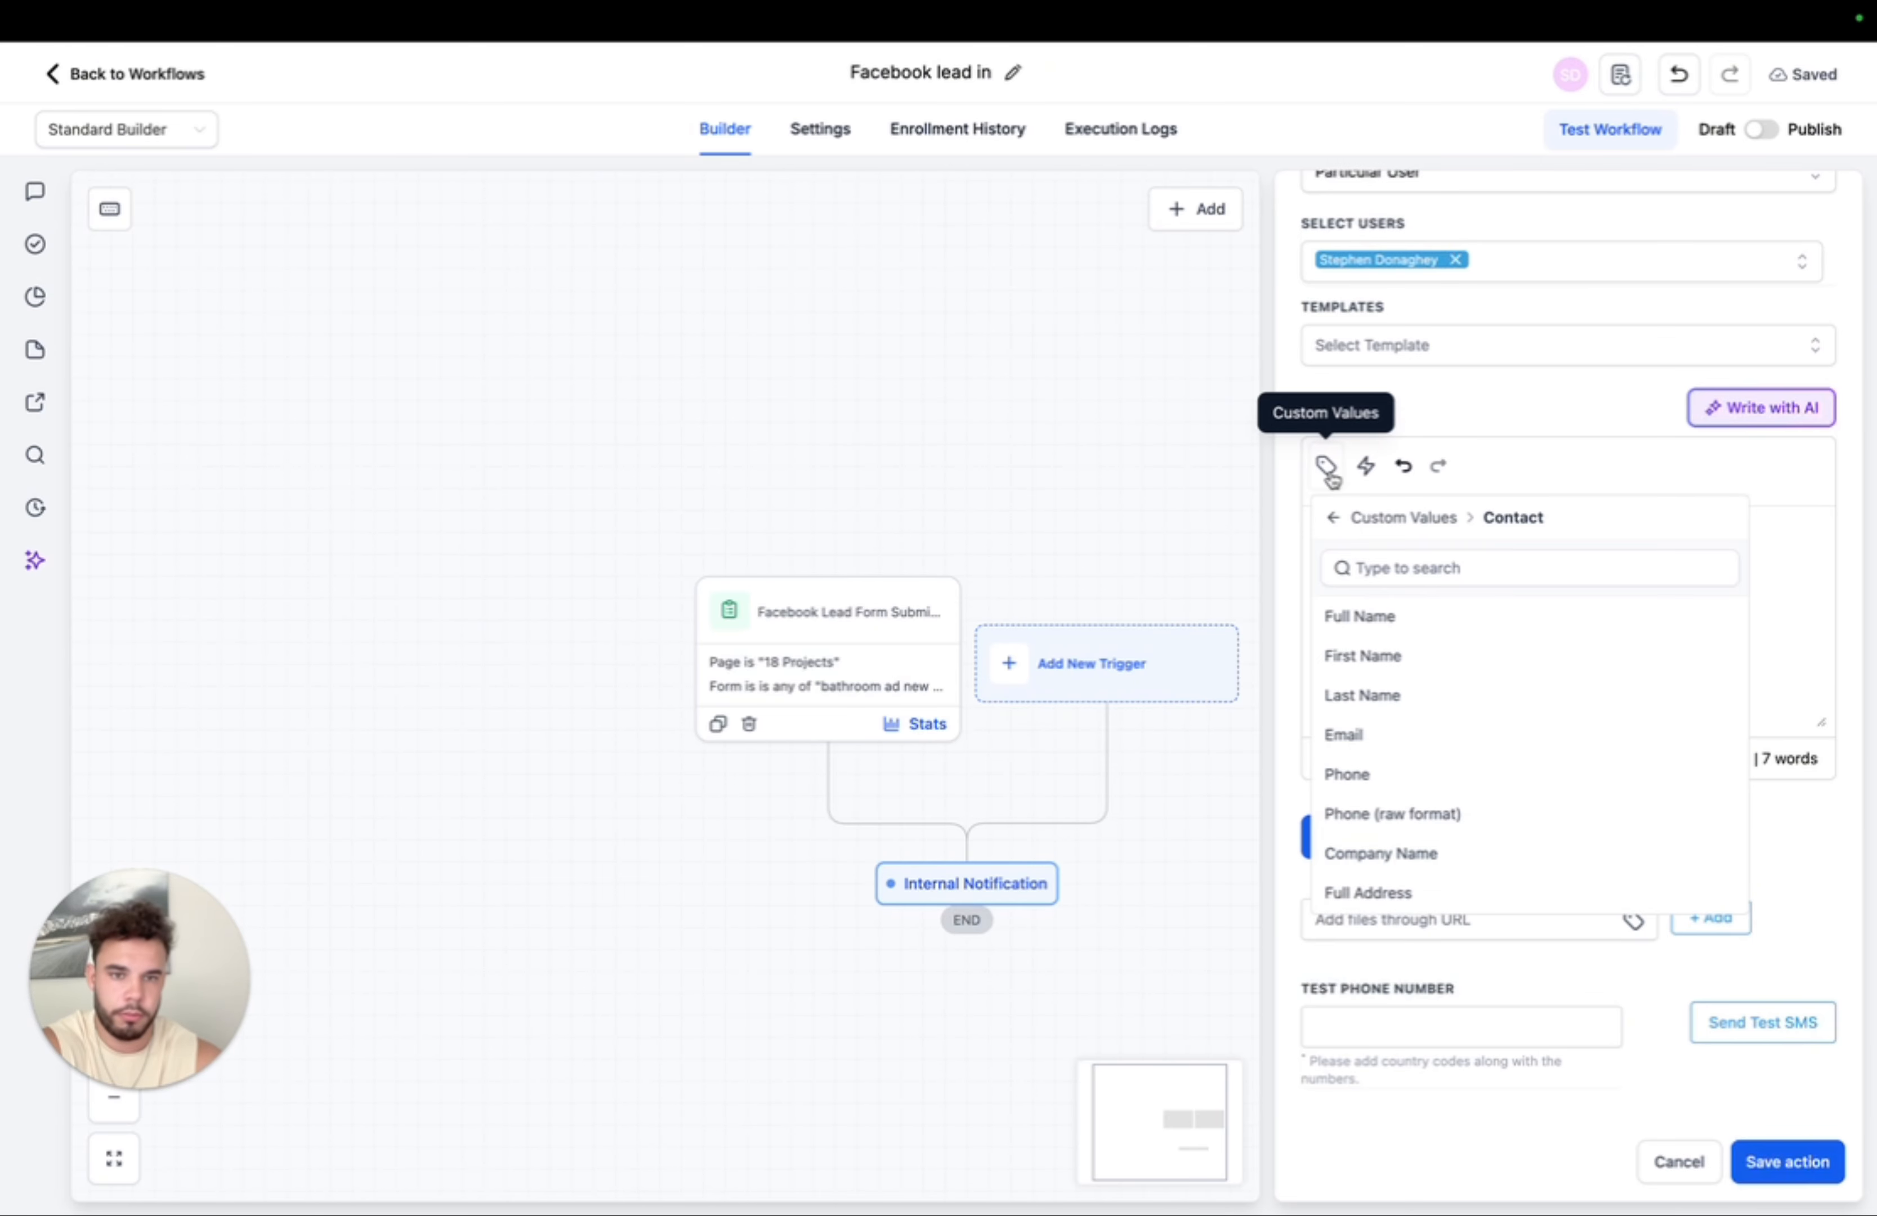
left_click(1394, 775)
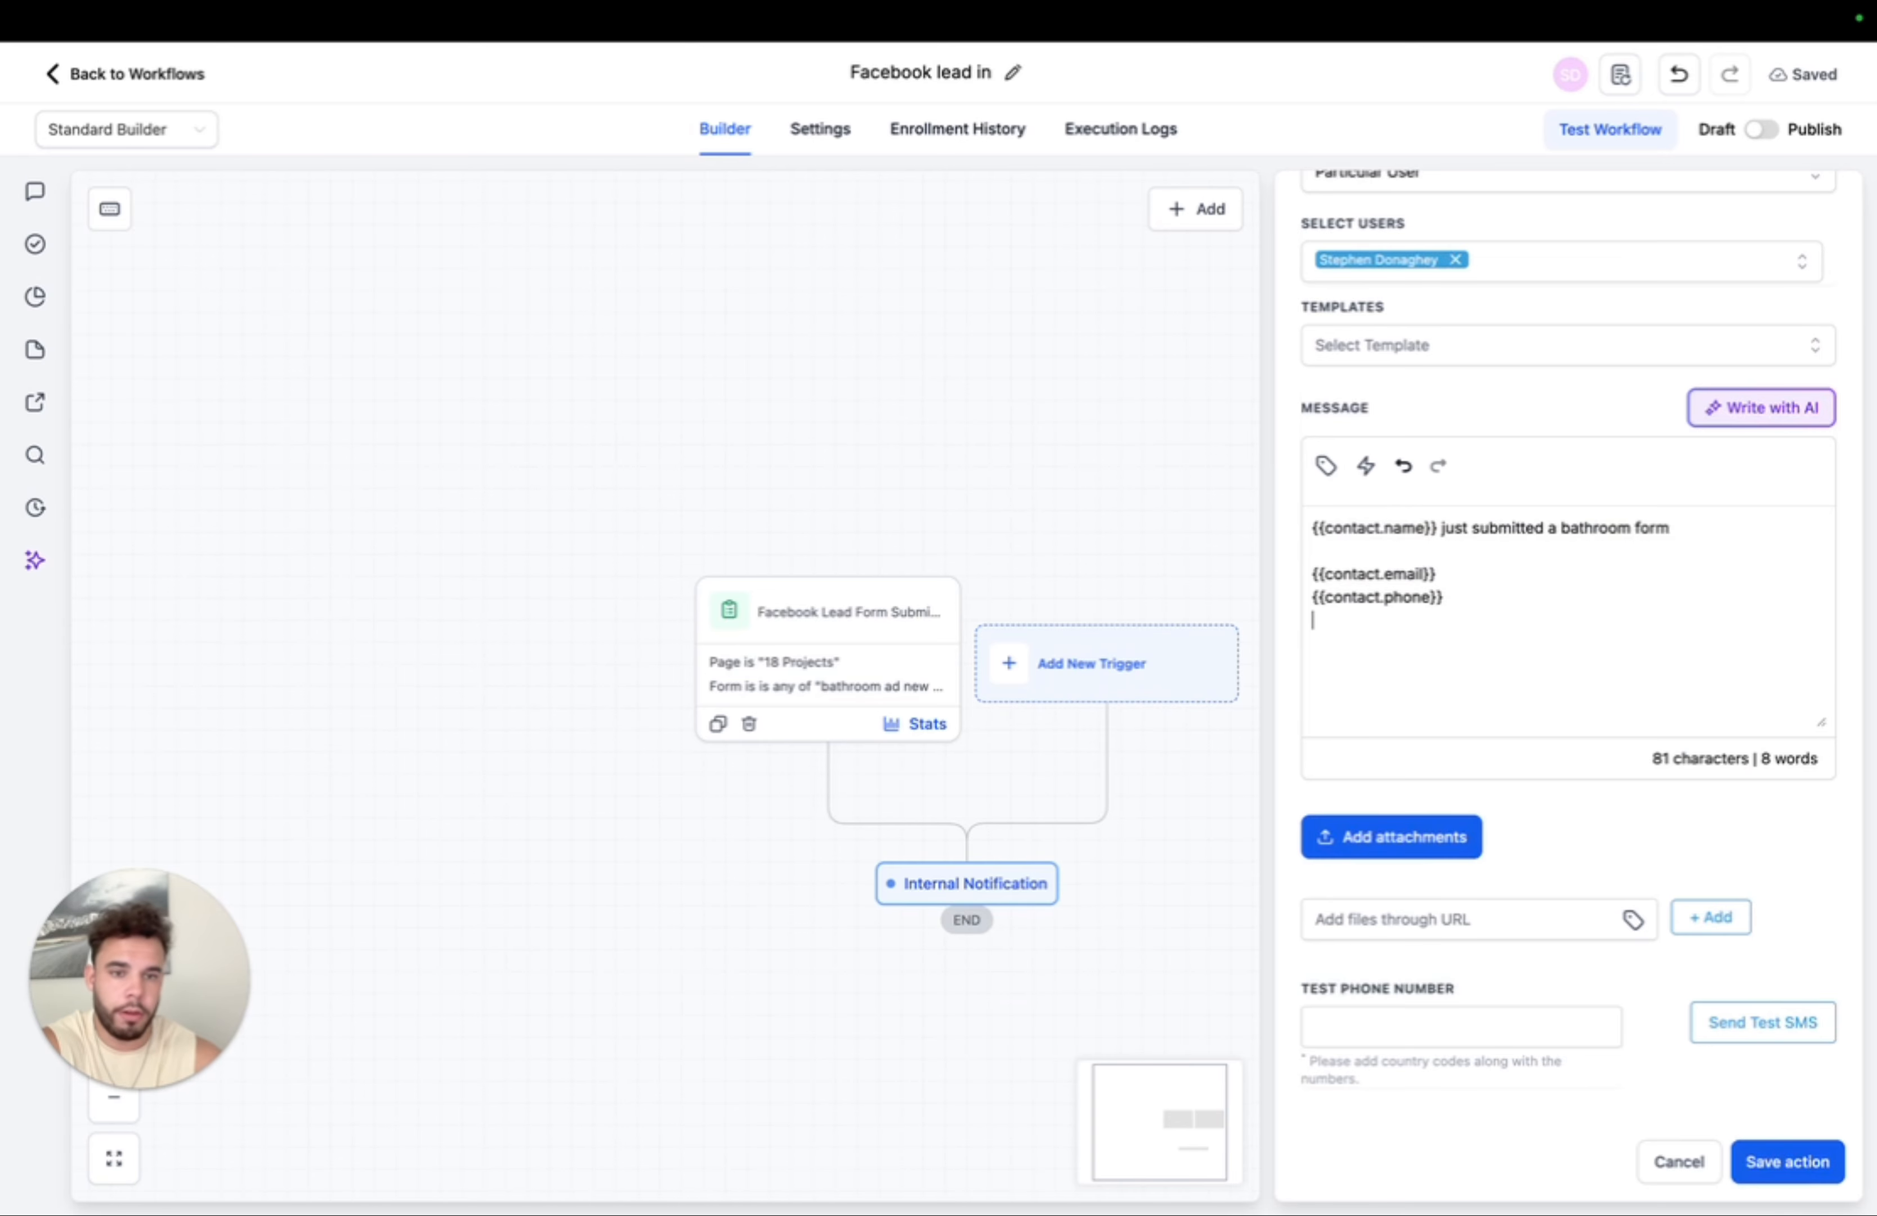
left_click(1326, 466)
scroll(1423, 790, "down", 5)
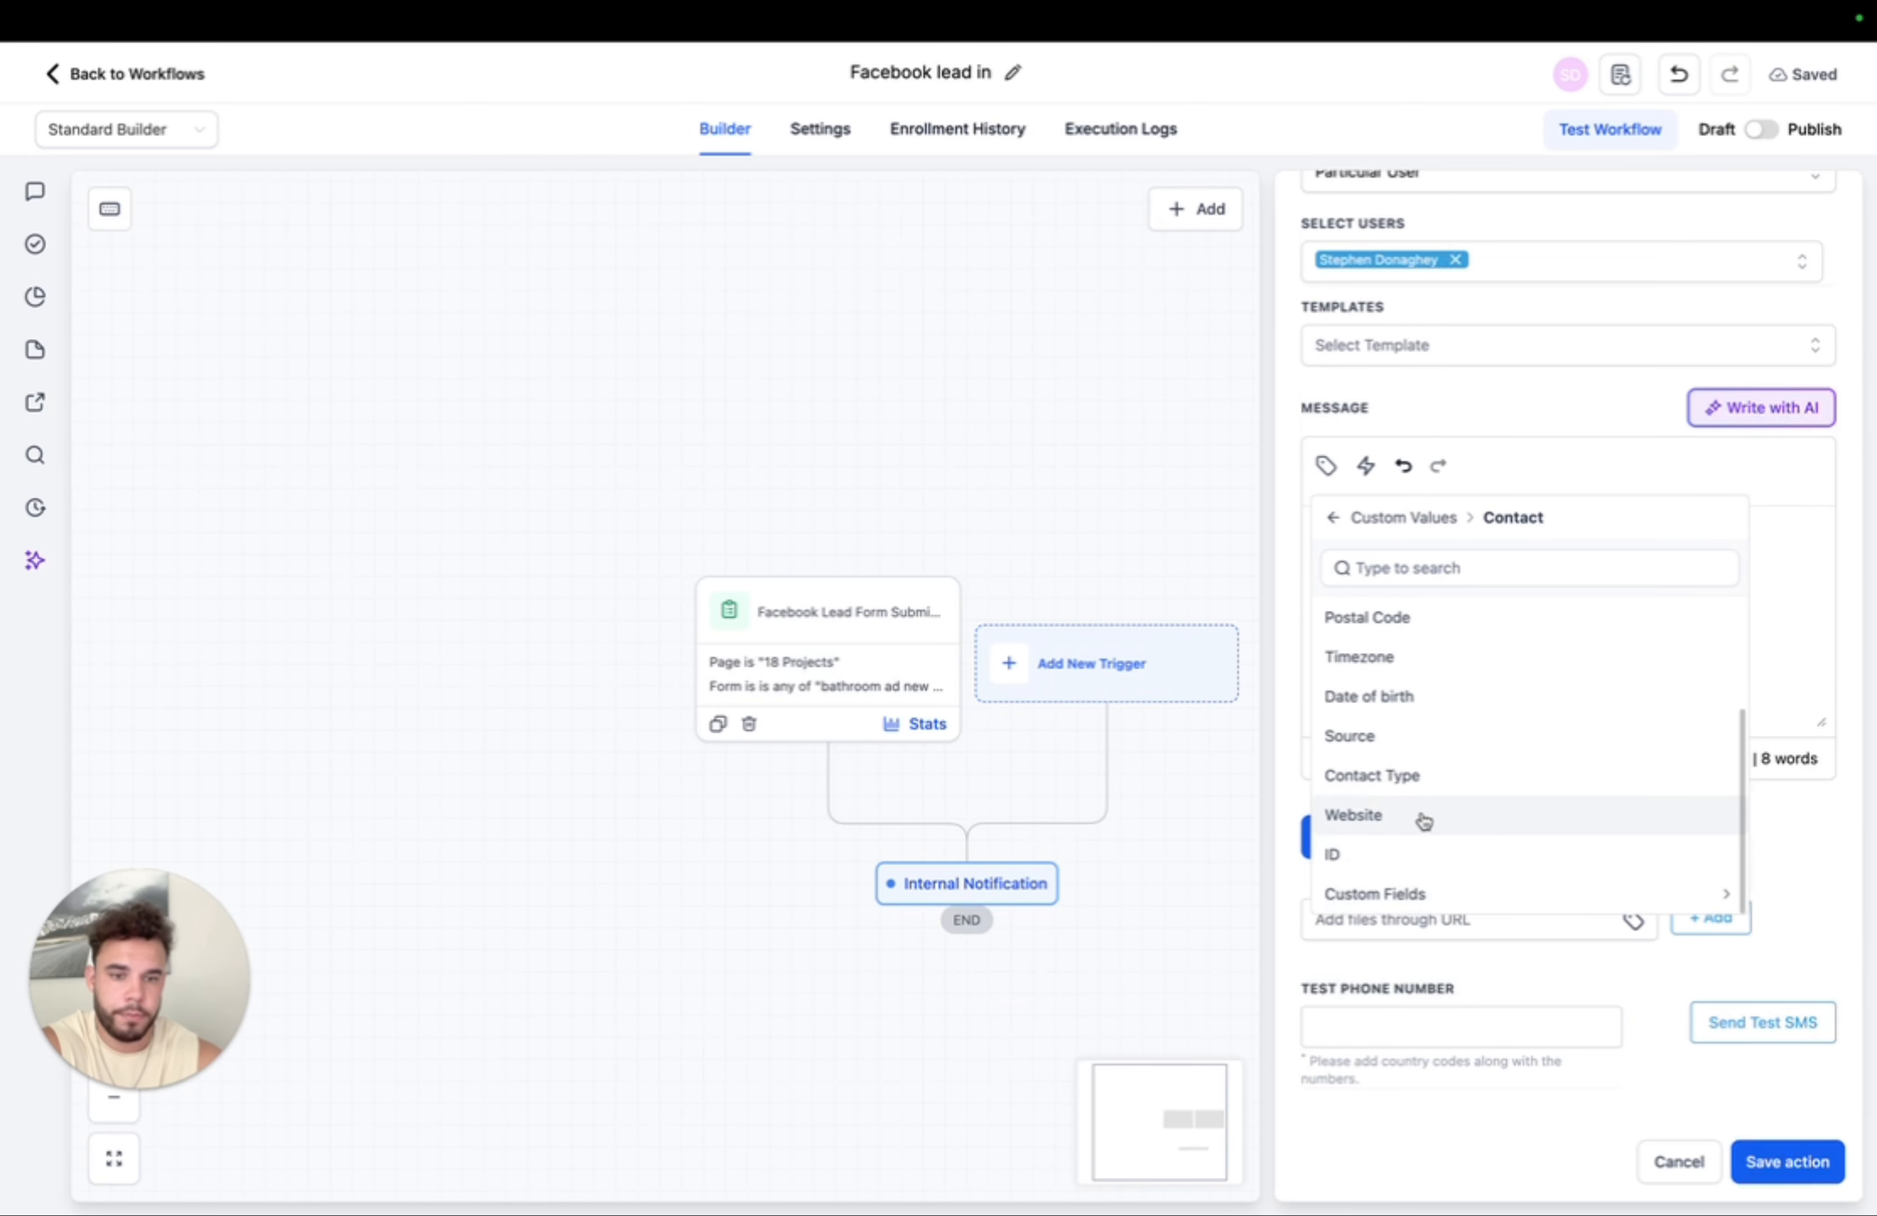
- Insert the West Palm Beach custom field under the question 'Are you located in west palm beach?' and save the notification
left_click(1397, 894)
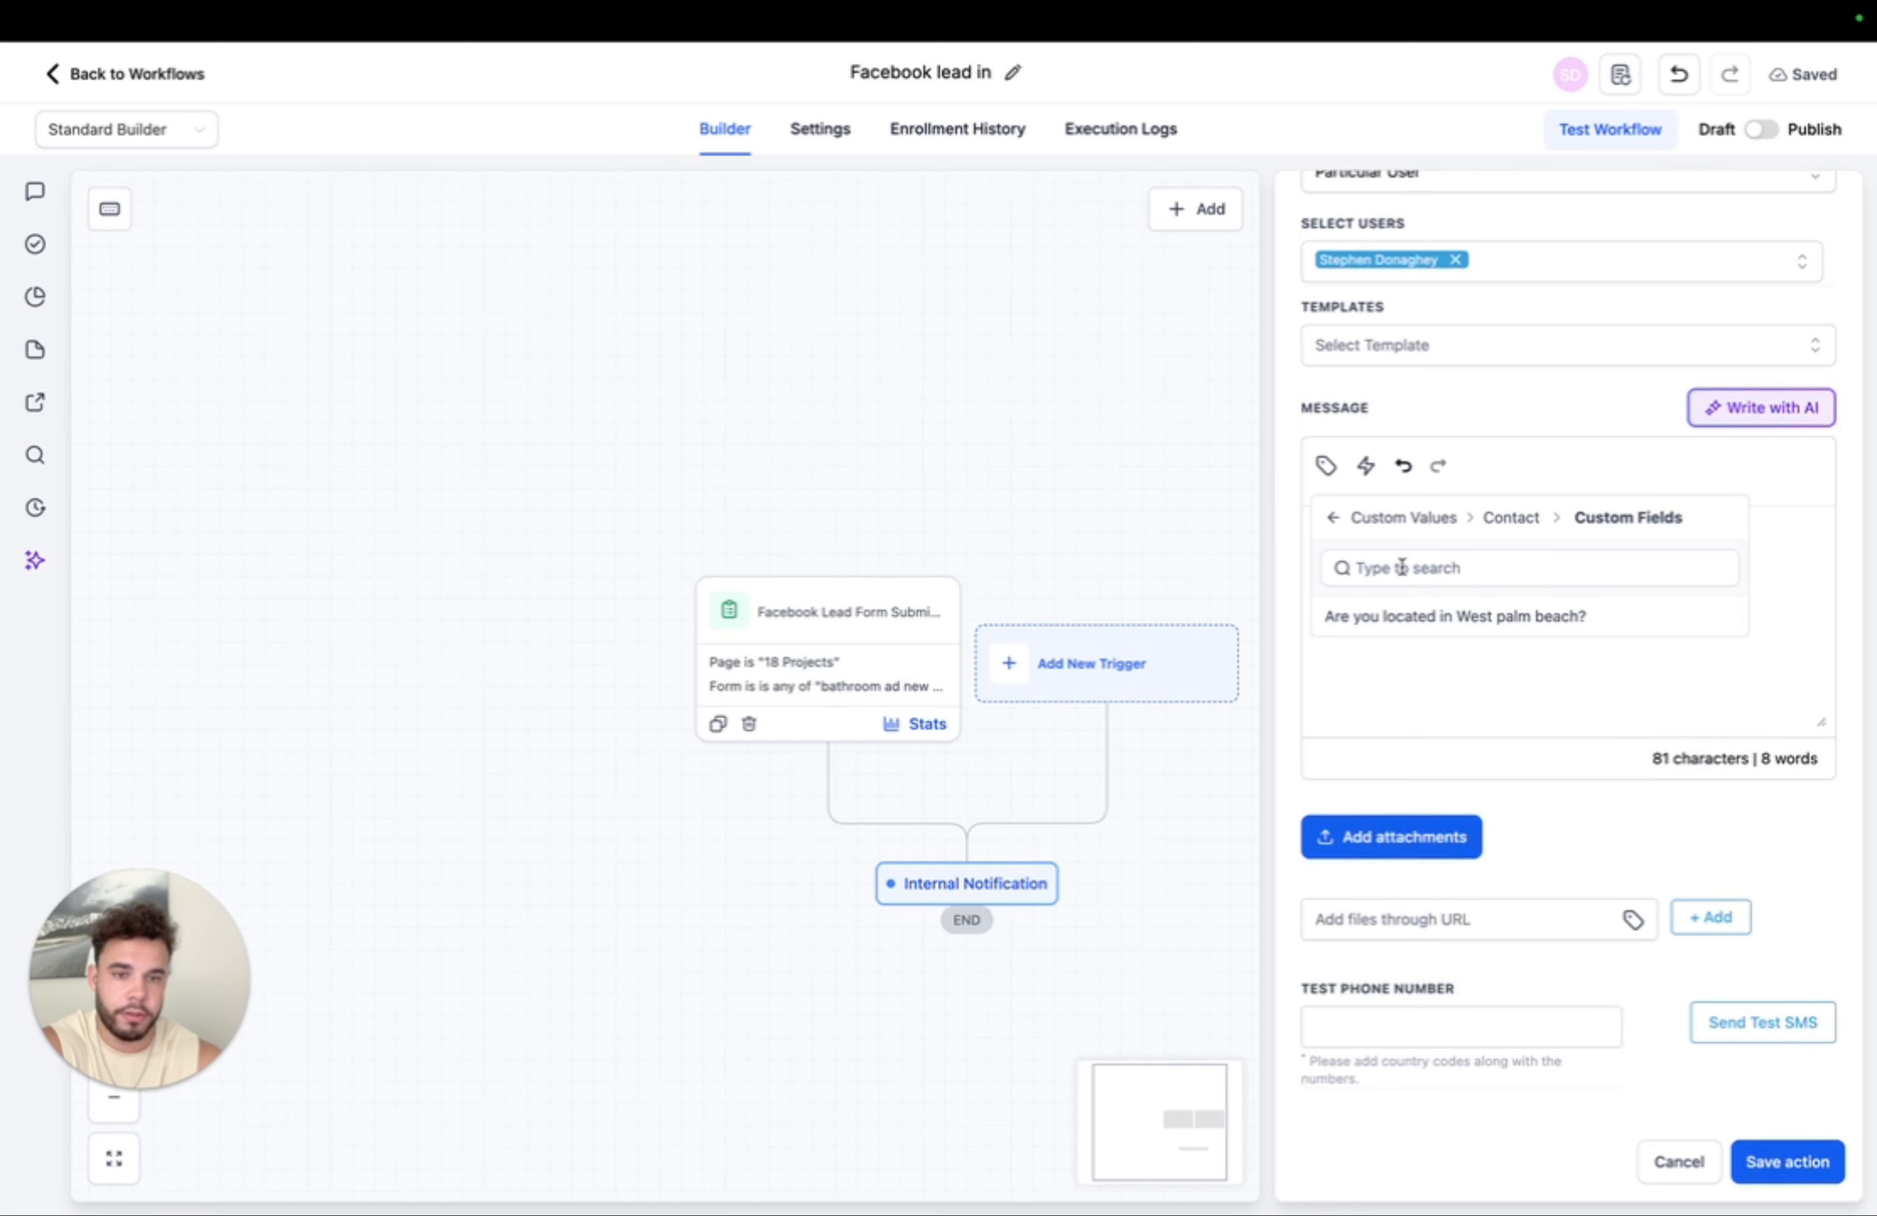
left_click(1423, 636)
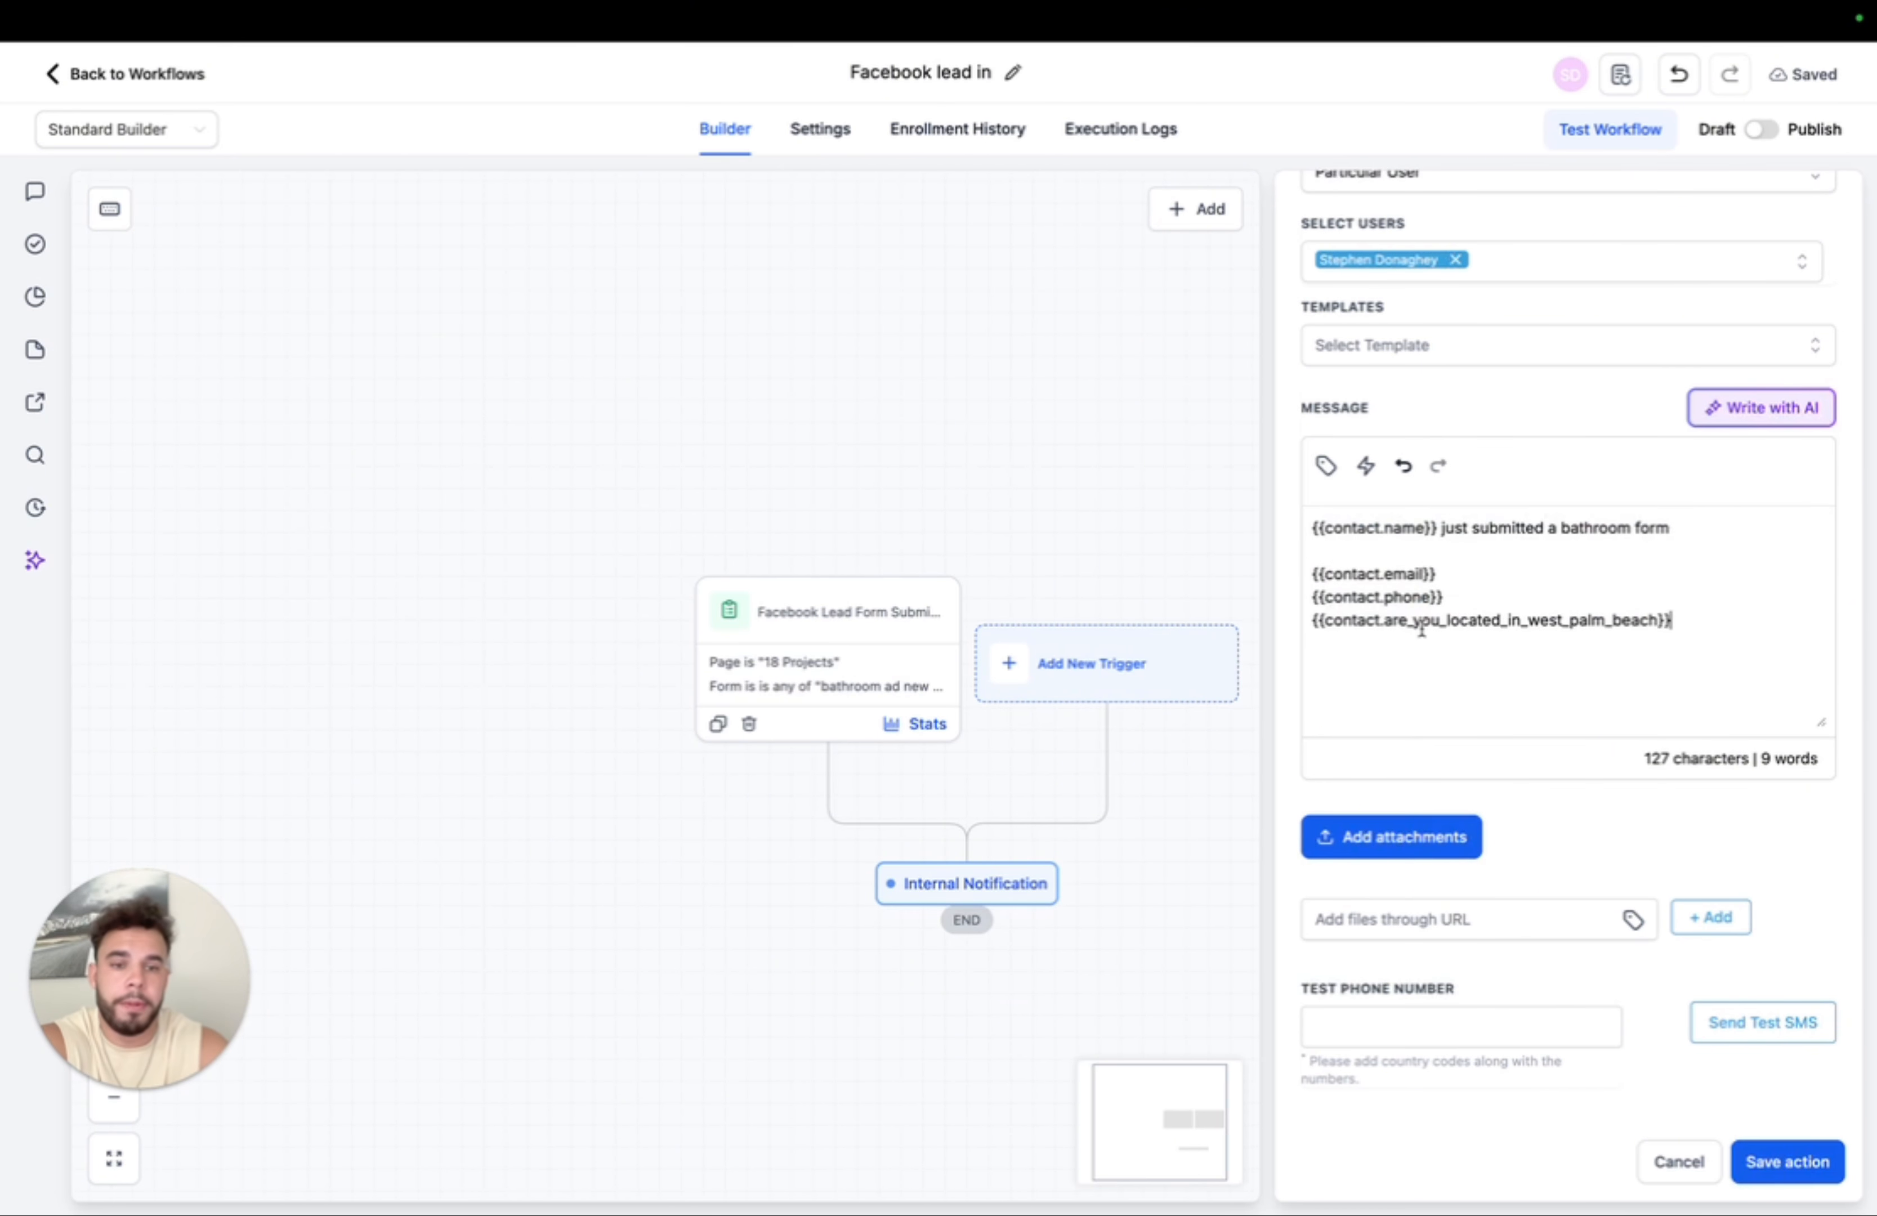
key("Return")
key("Return")
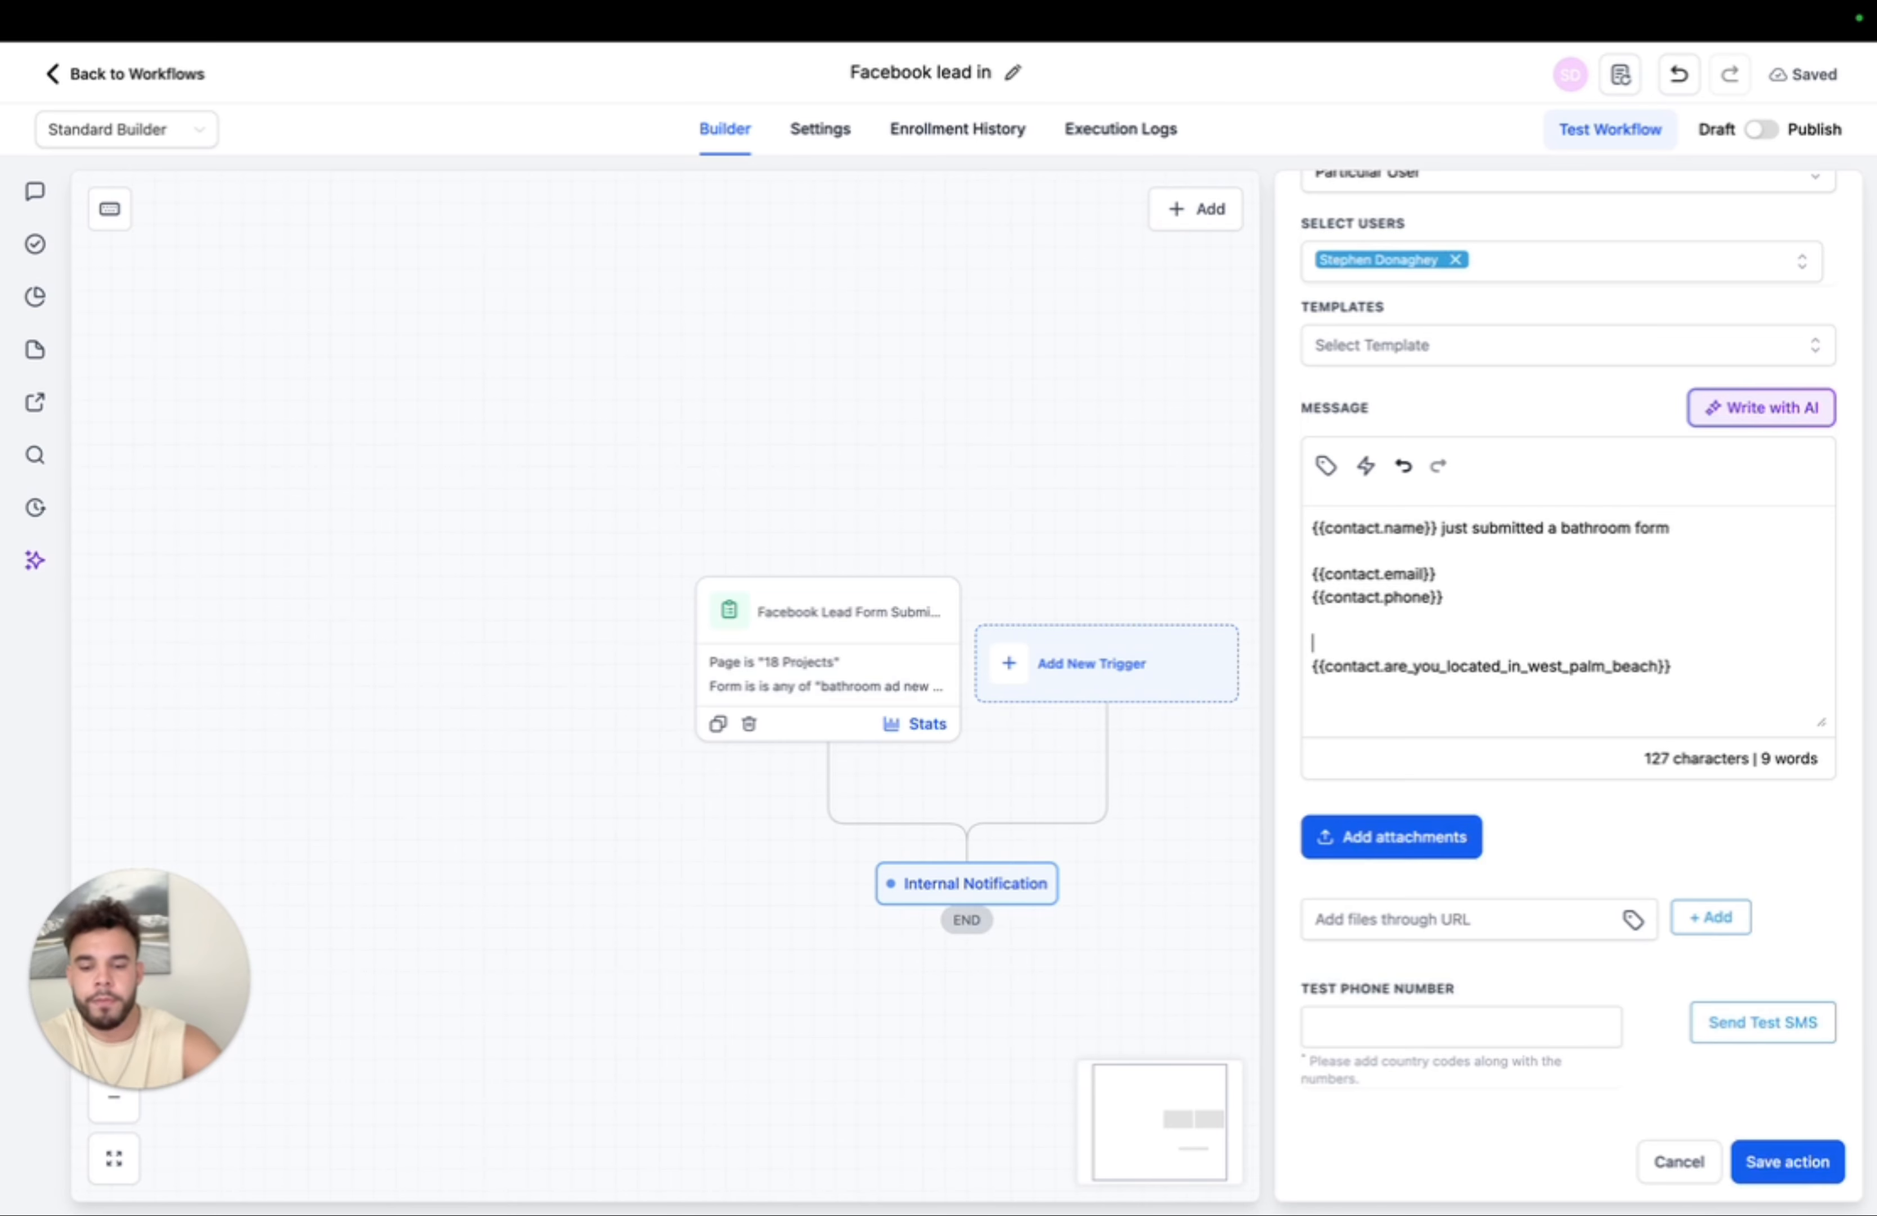
type("Are you loc")
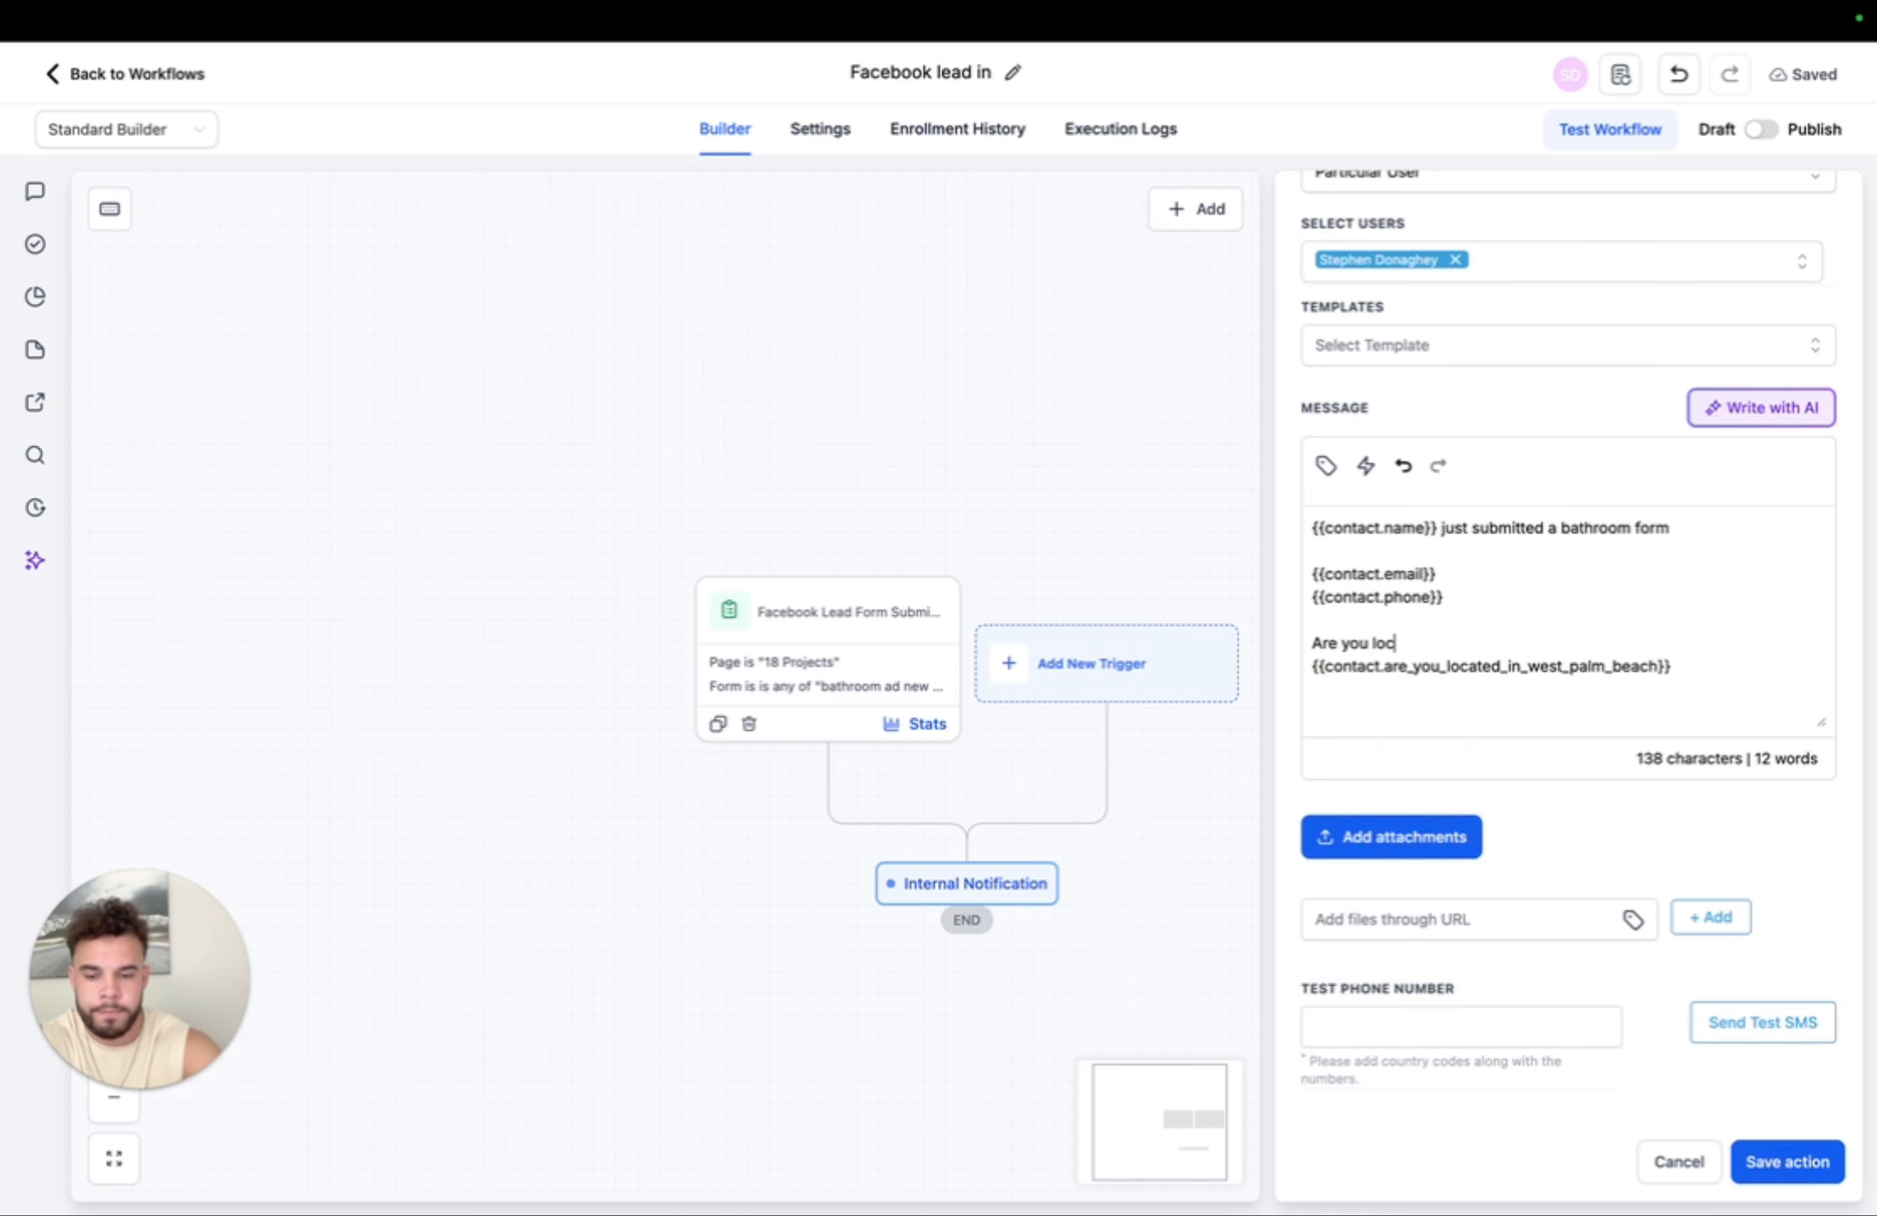
type("ated in west")
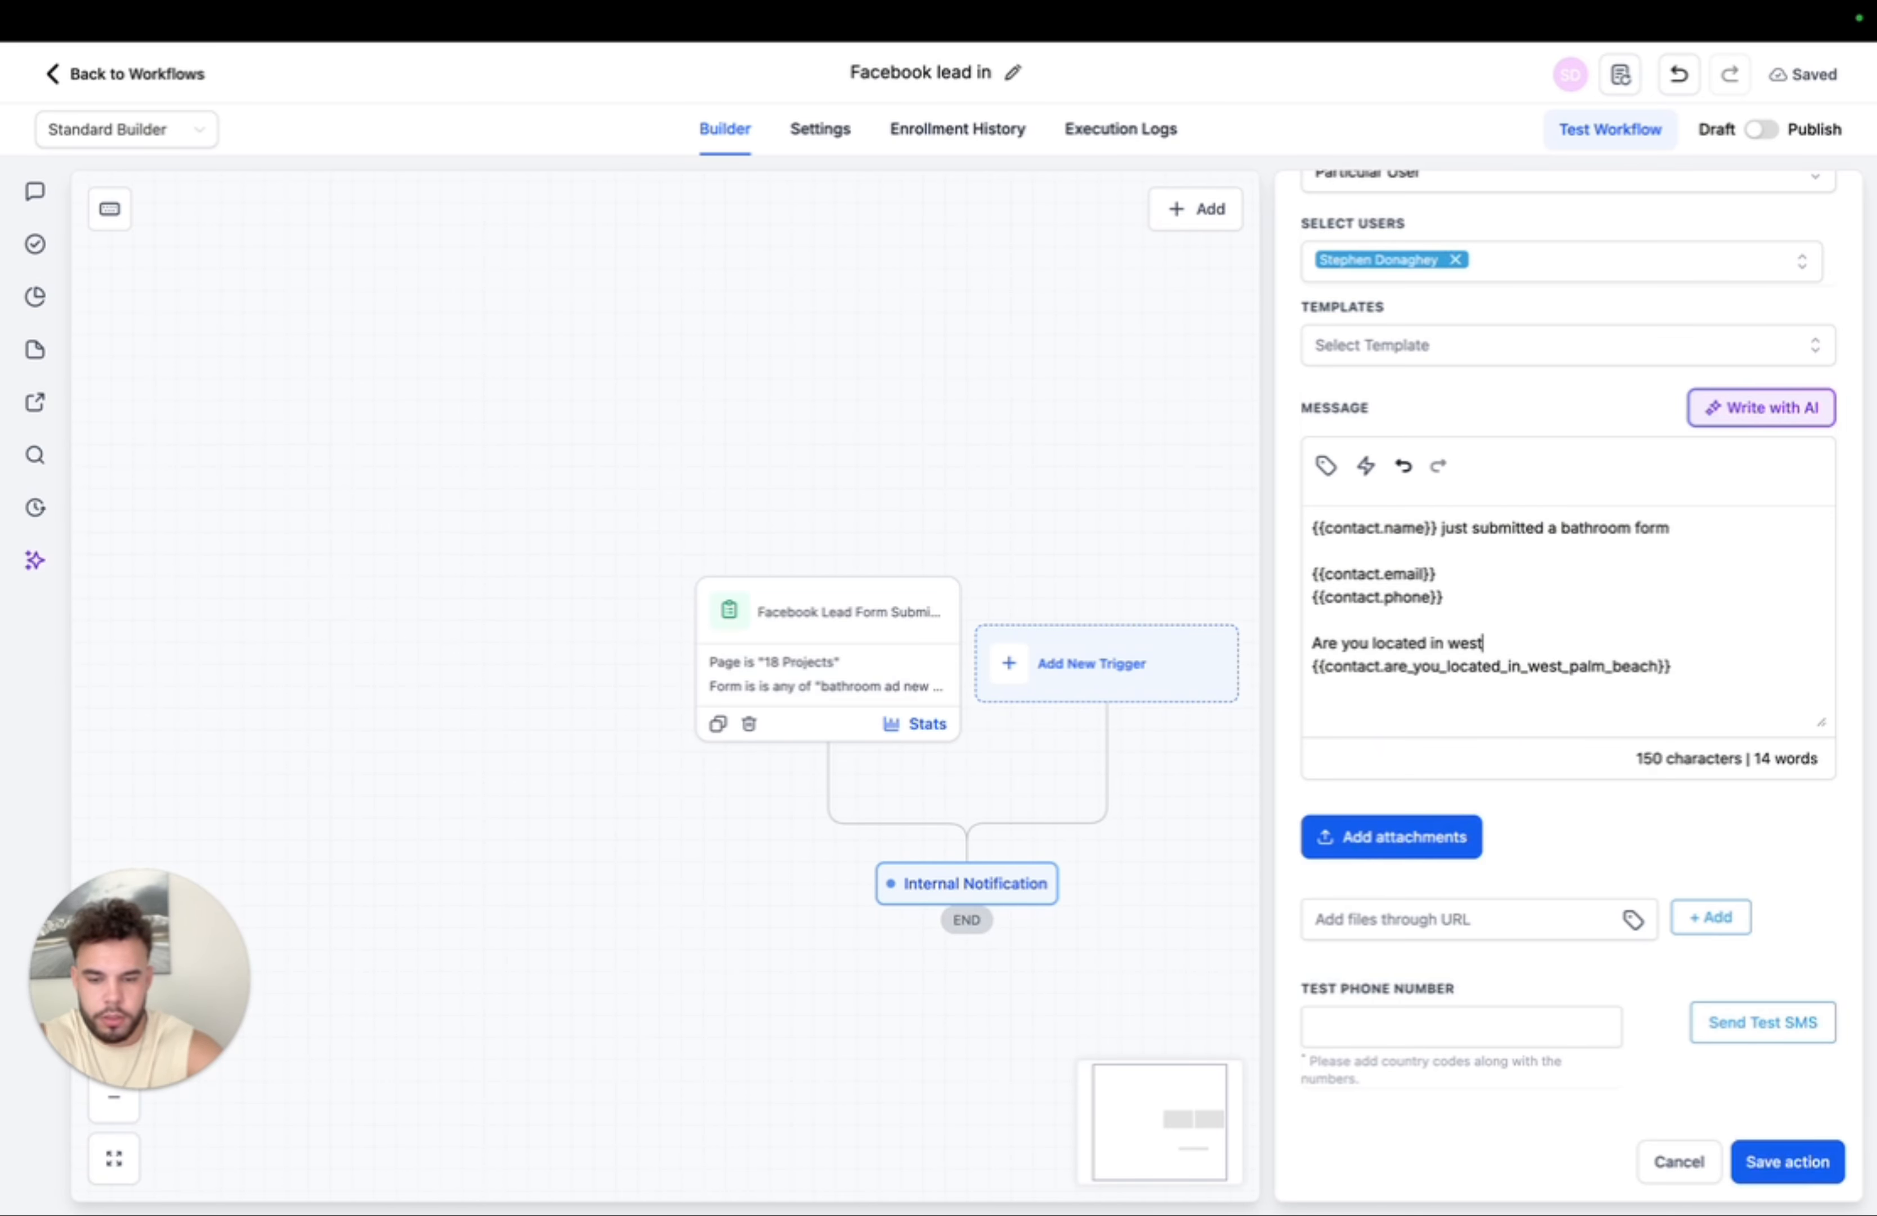
type(" plalm ")
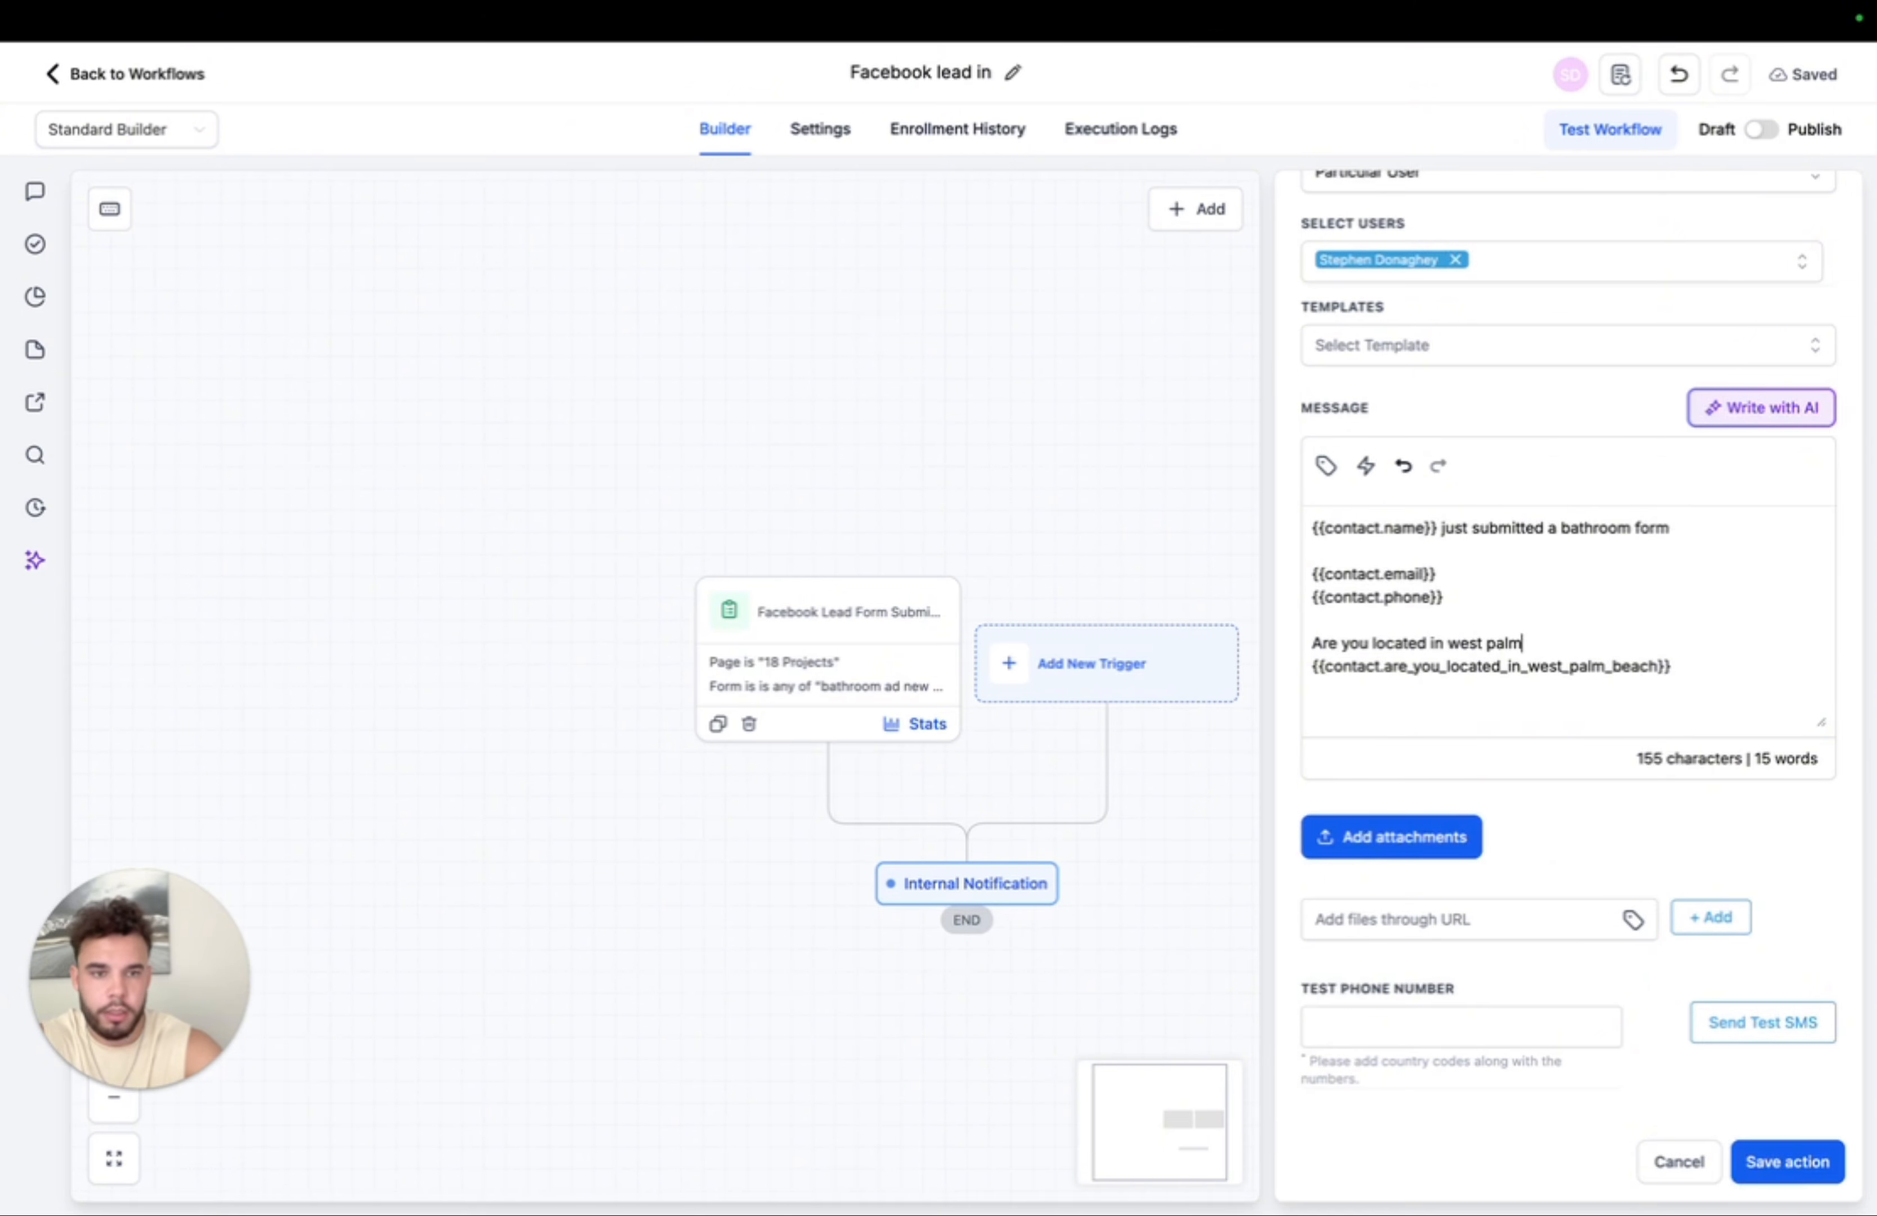
type("beach?")
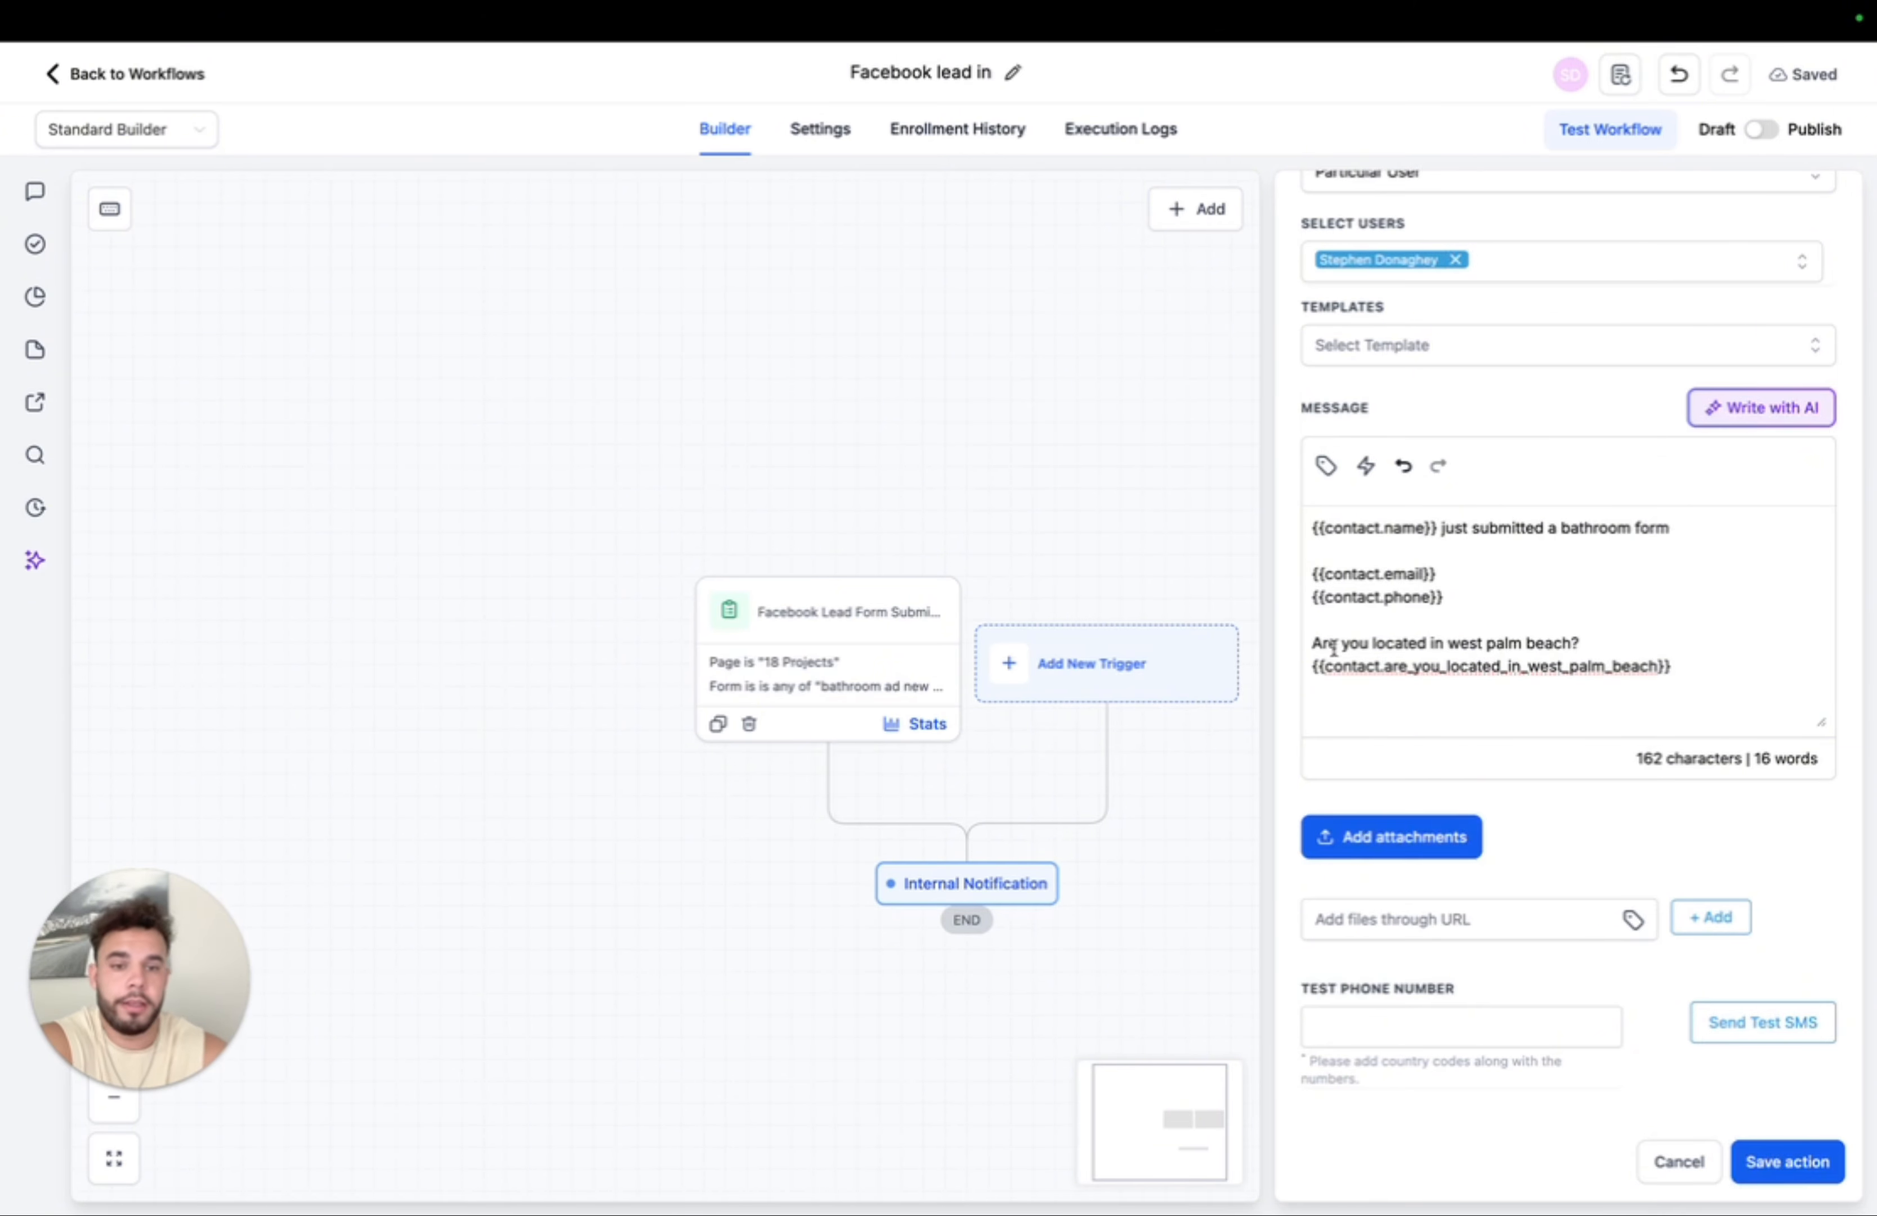
left_click_drag(1317, 645, 1630, 642)
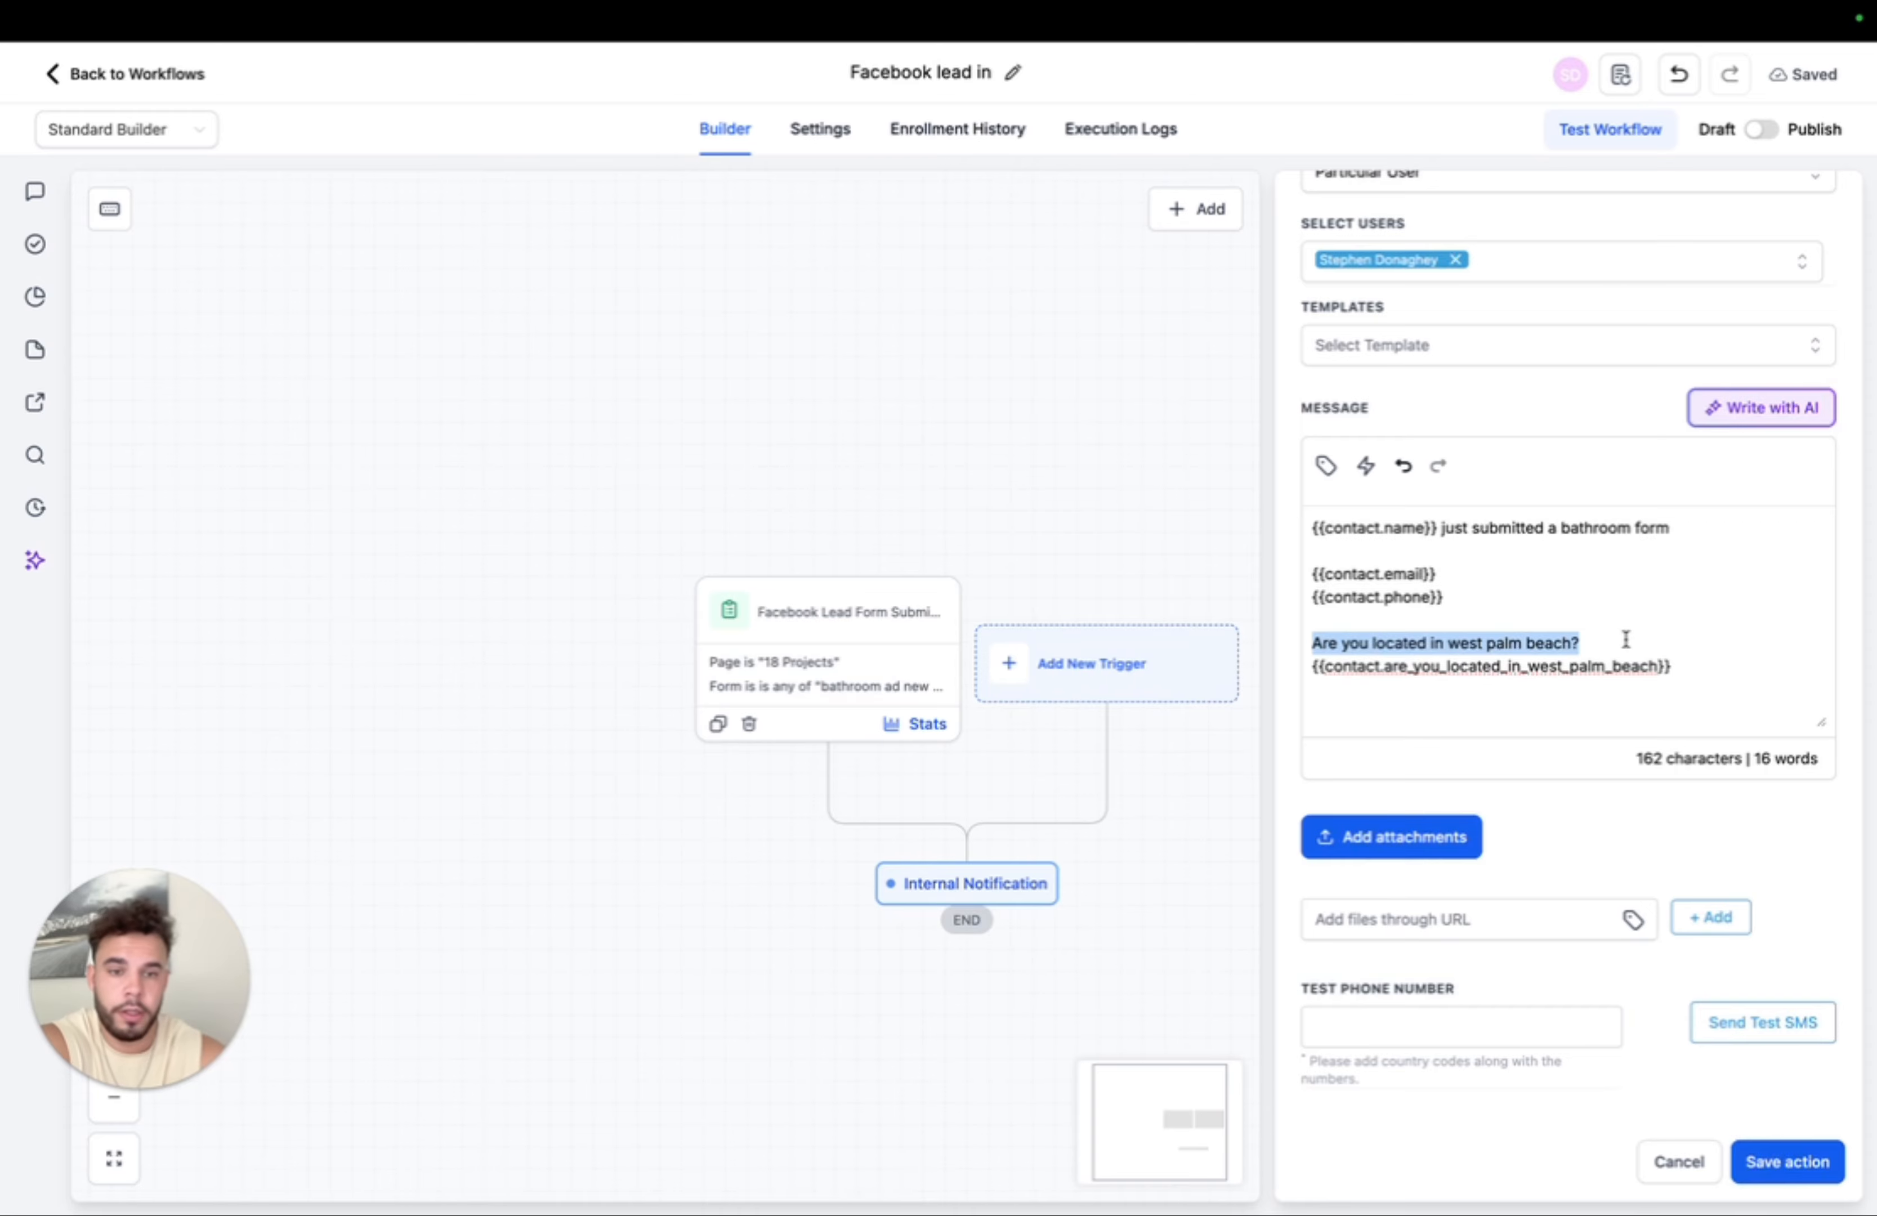
mouse_move(1313, 645)
left_mouse_down()
mouse_move(1707, 647)
mouse_move(1690, 674)
mouse_move(1312, 661)
left_mouse_up()
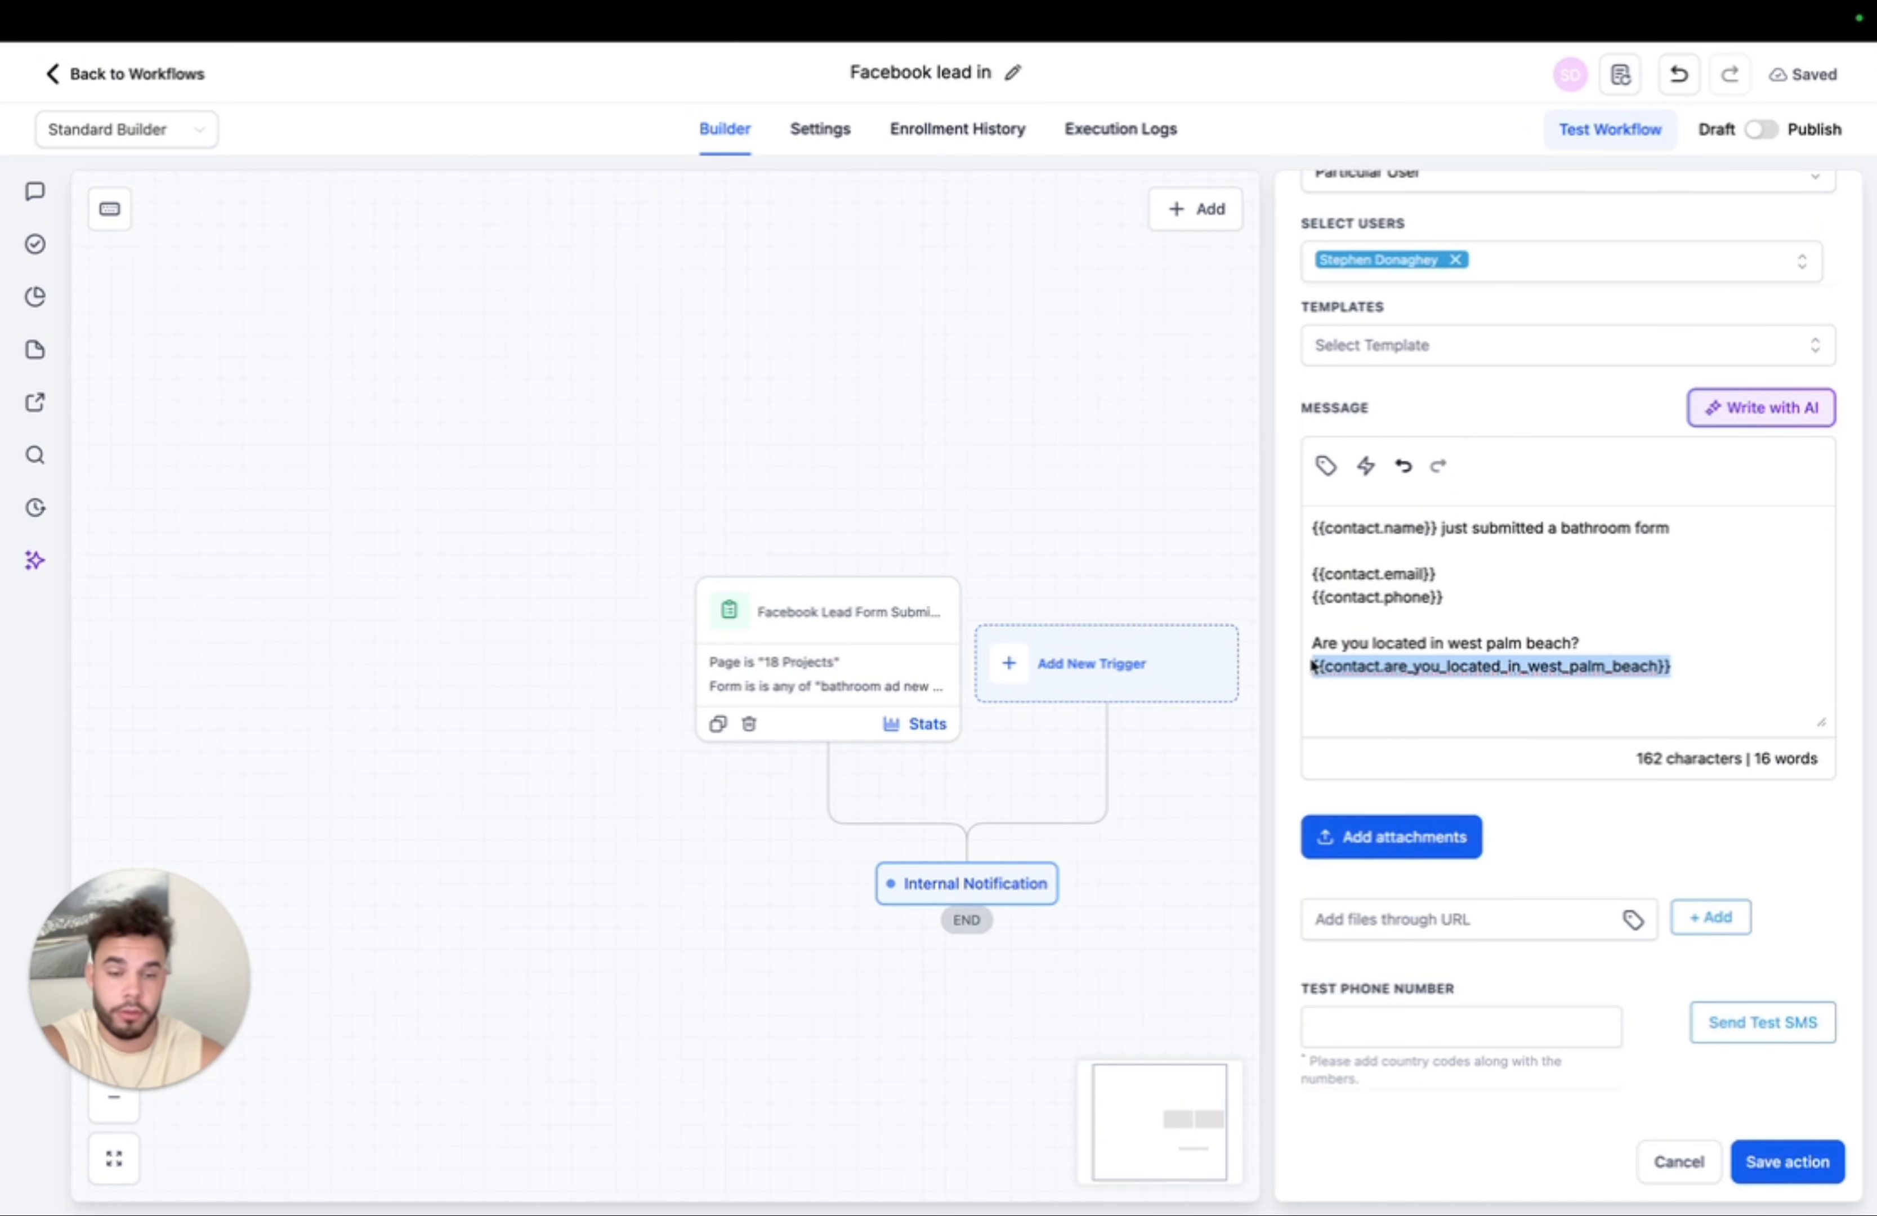
left_click(1804, 1160)
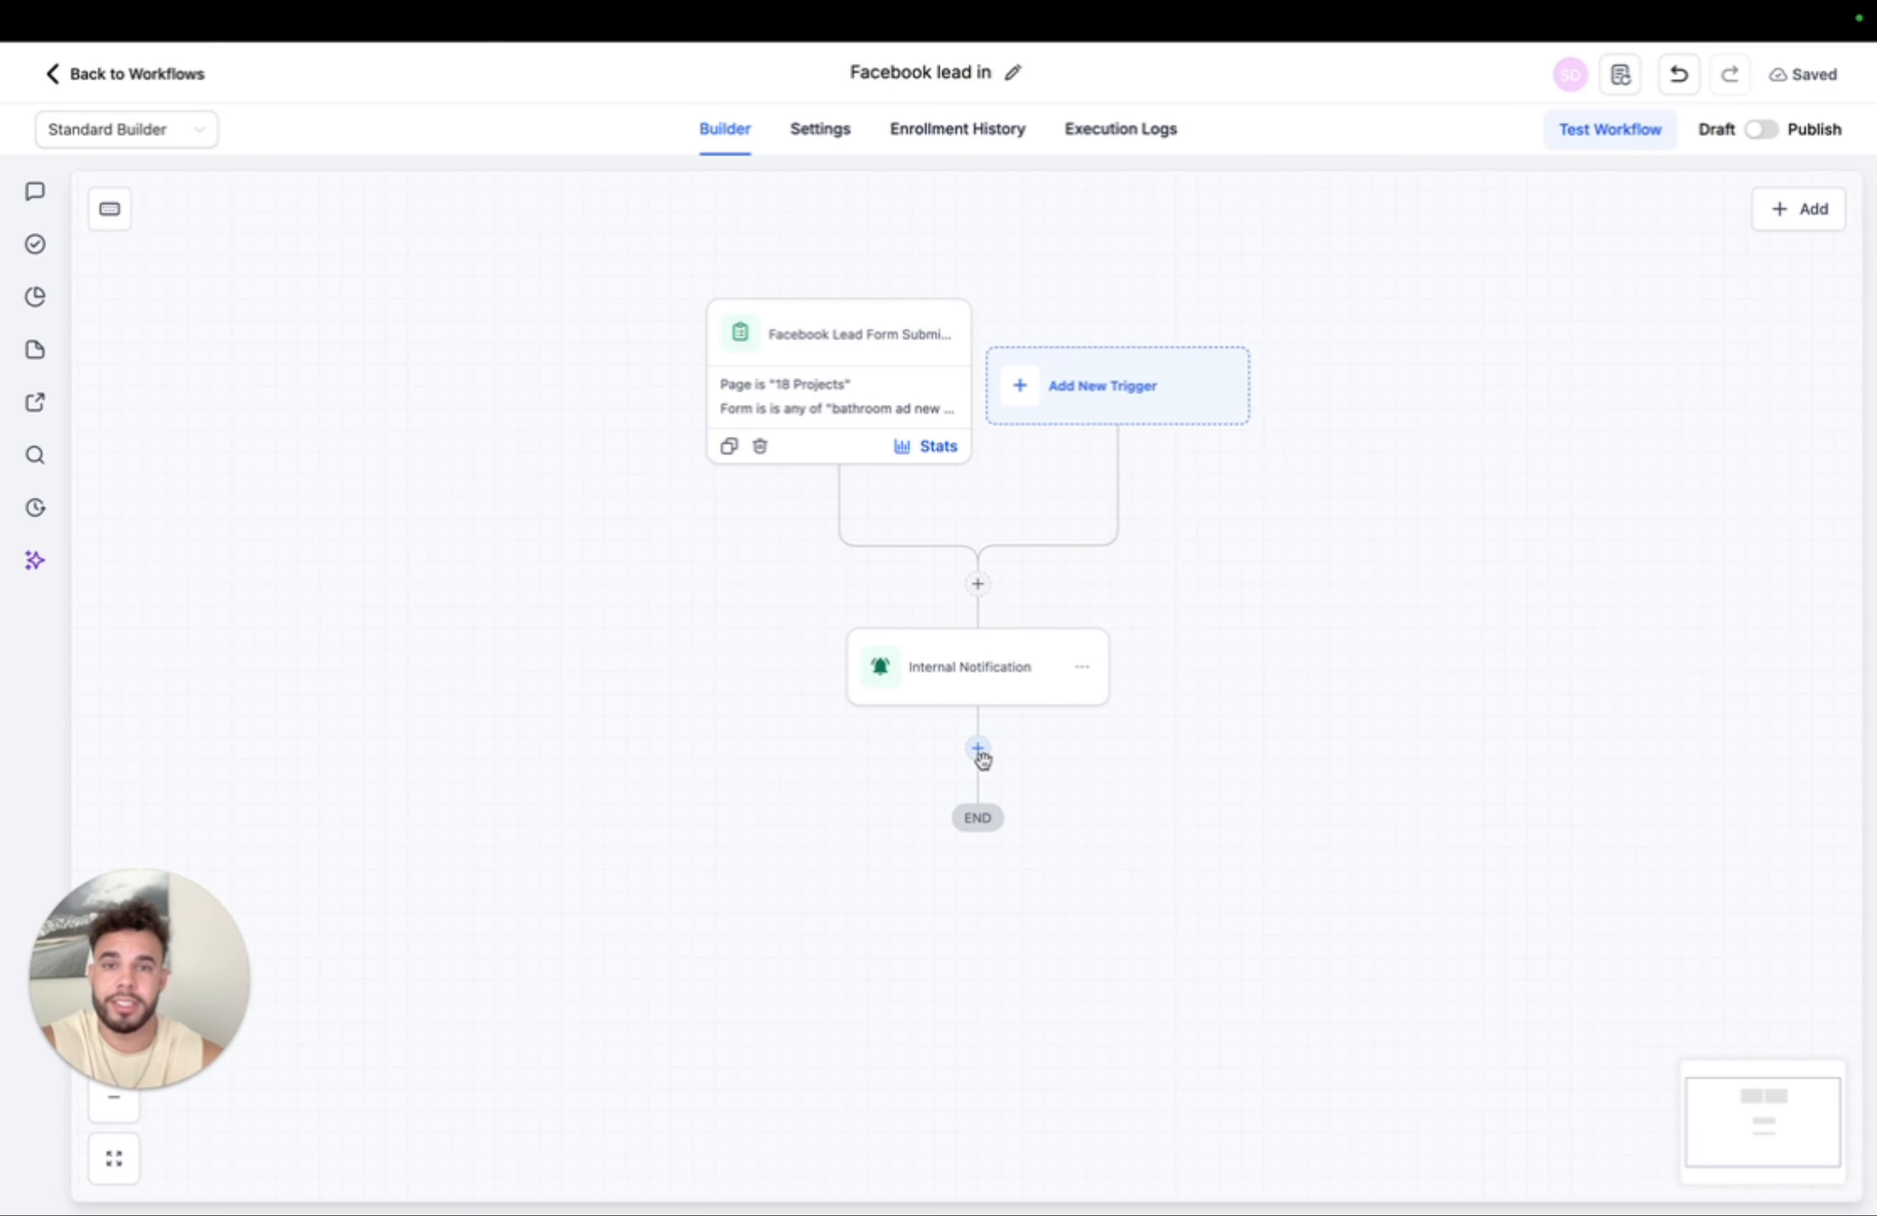
- Add a Send SMS step after the notification, starting with the contact's first name placeholder
left_click(978, 748)
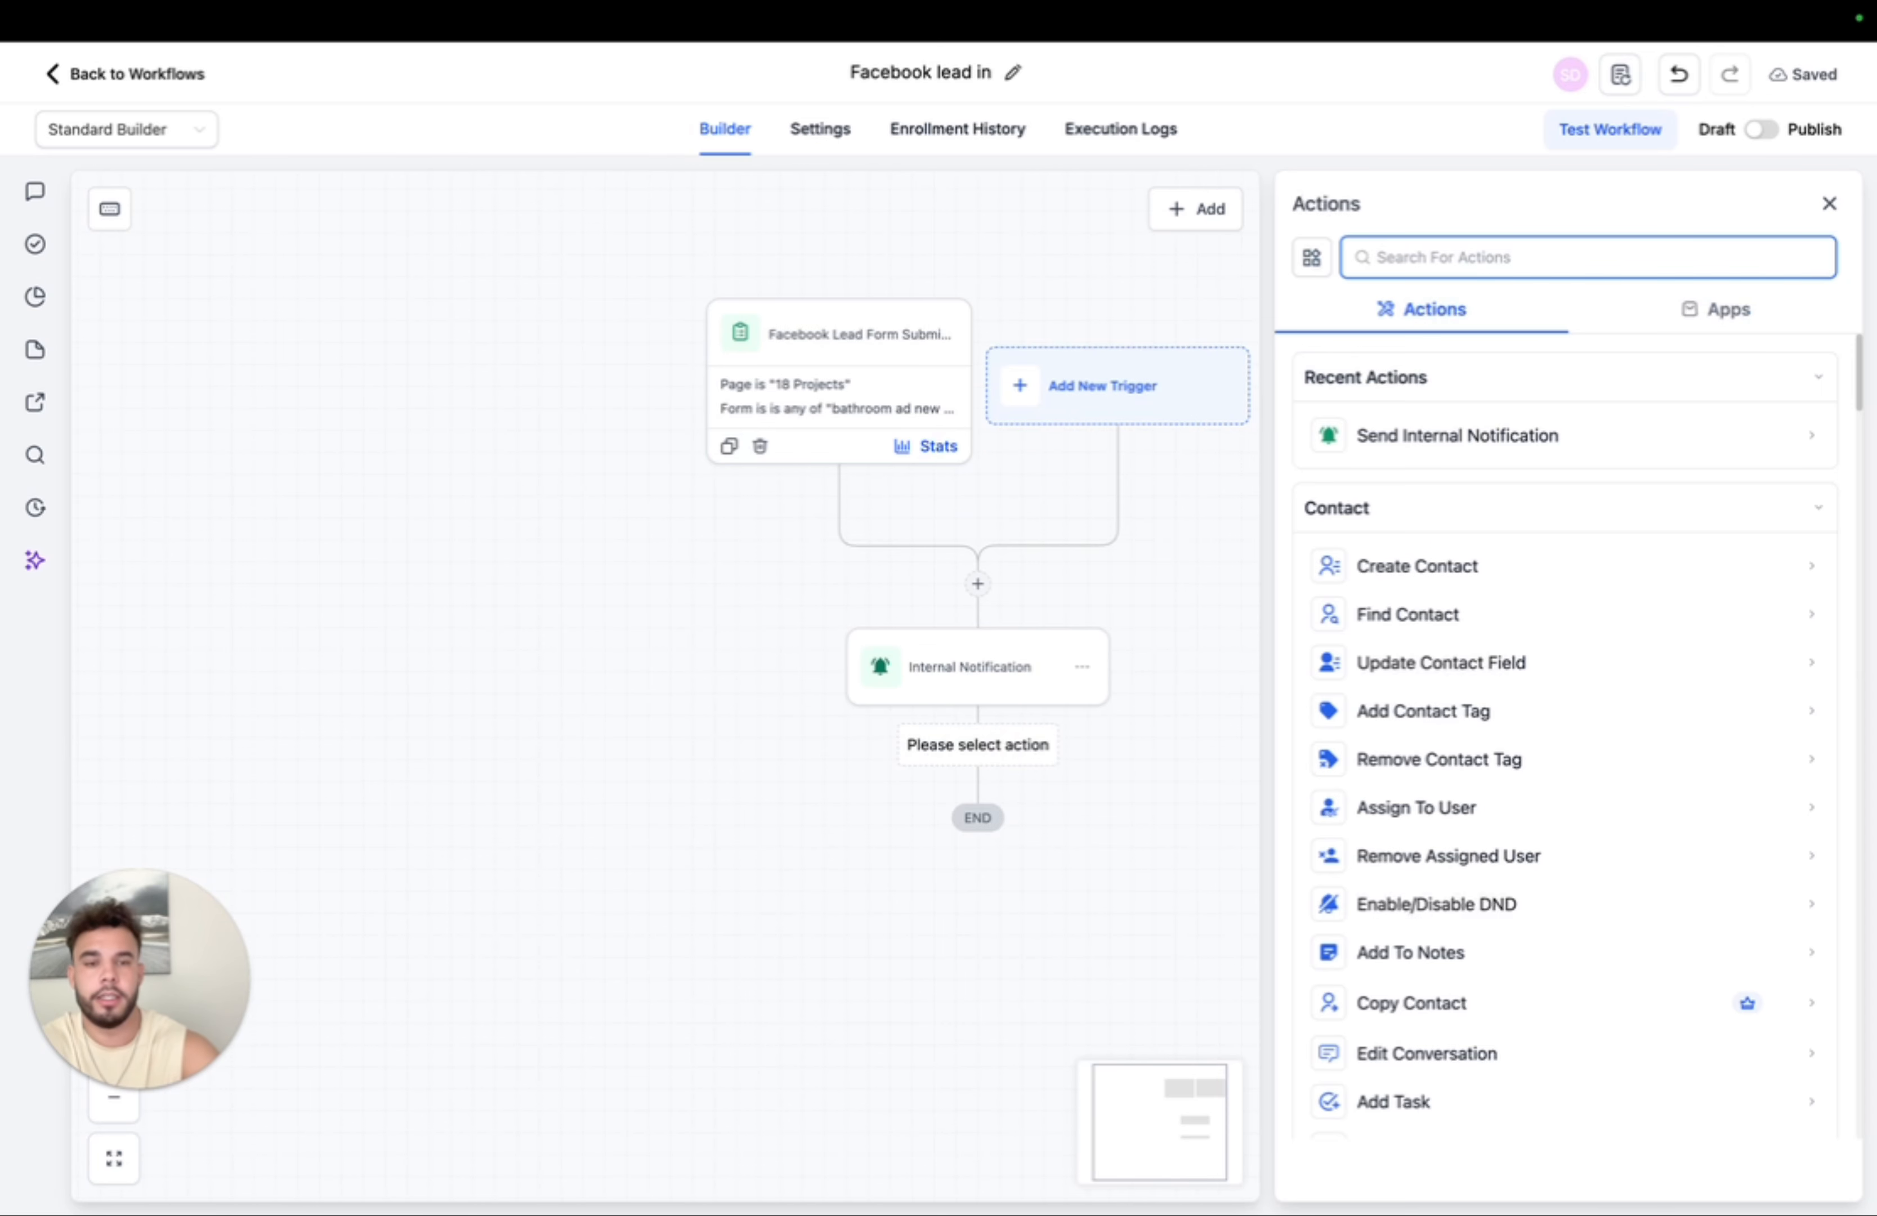
type("sms")
left_click(1397, 430)
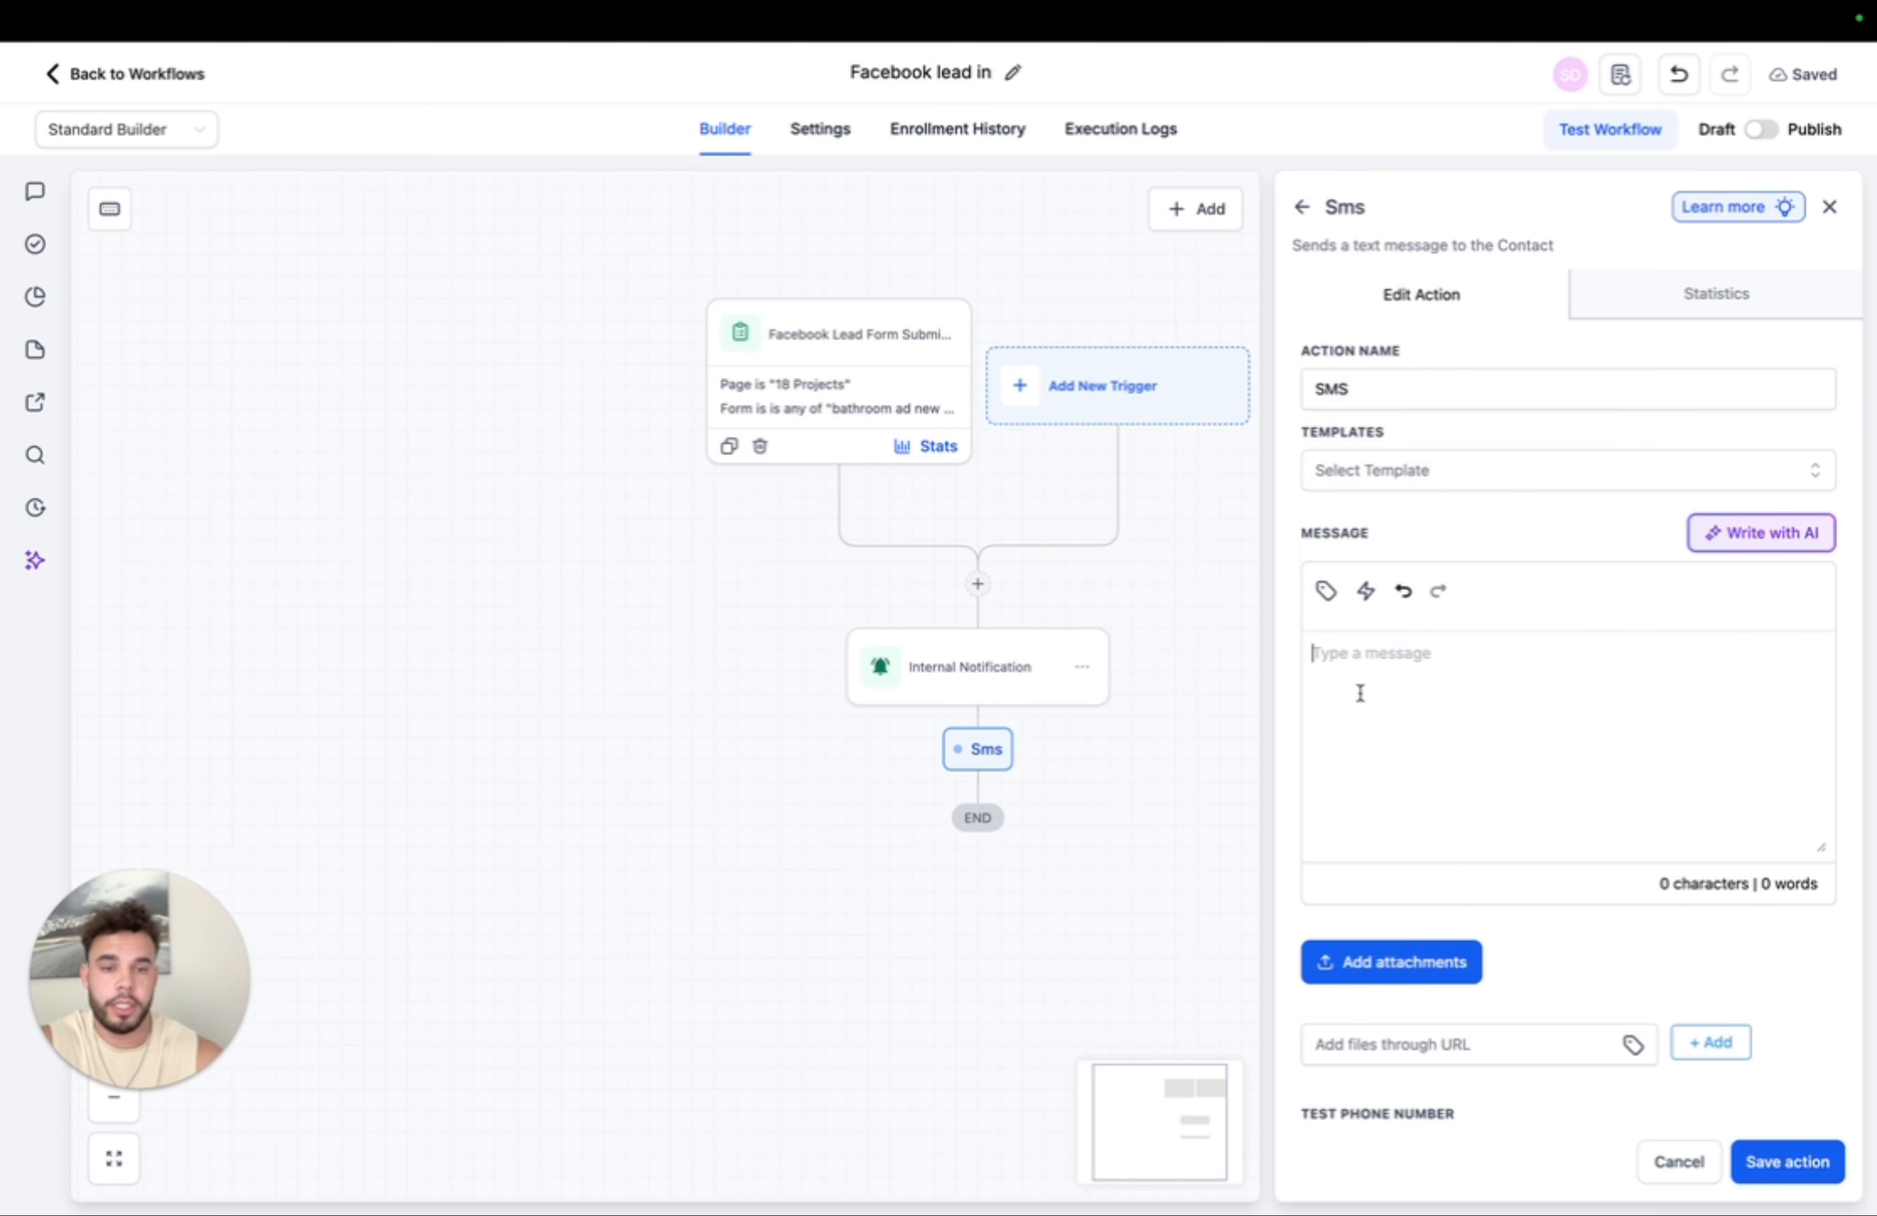
left_click(1325, 590)
left_click(1381, 737)
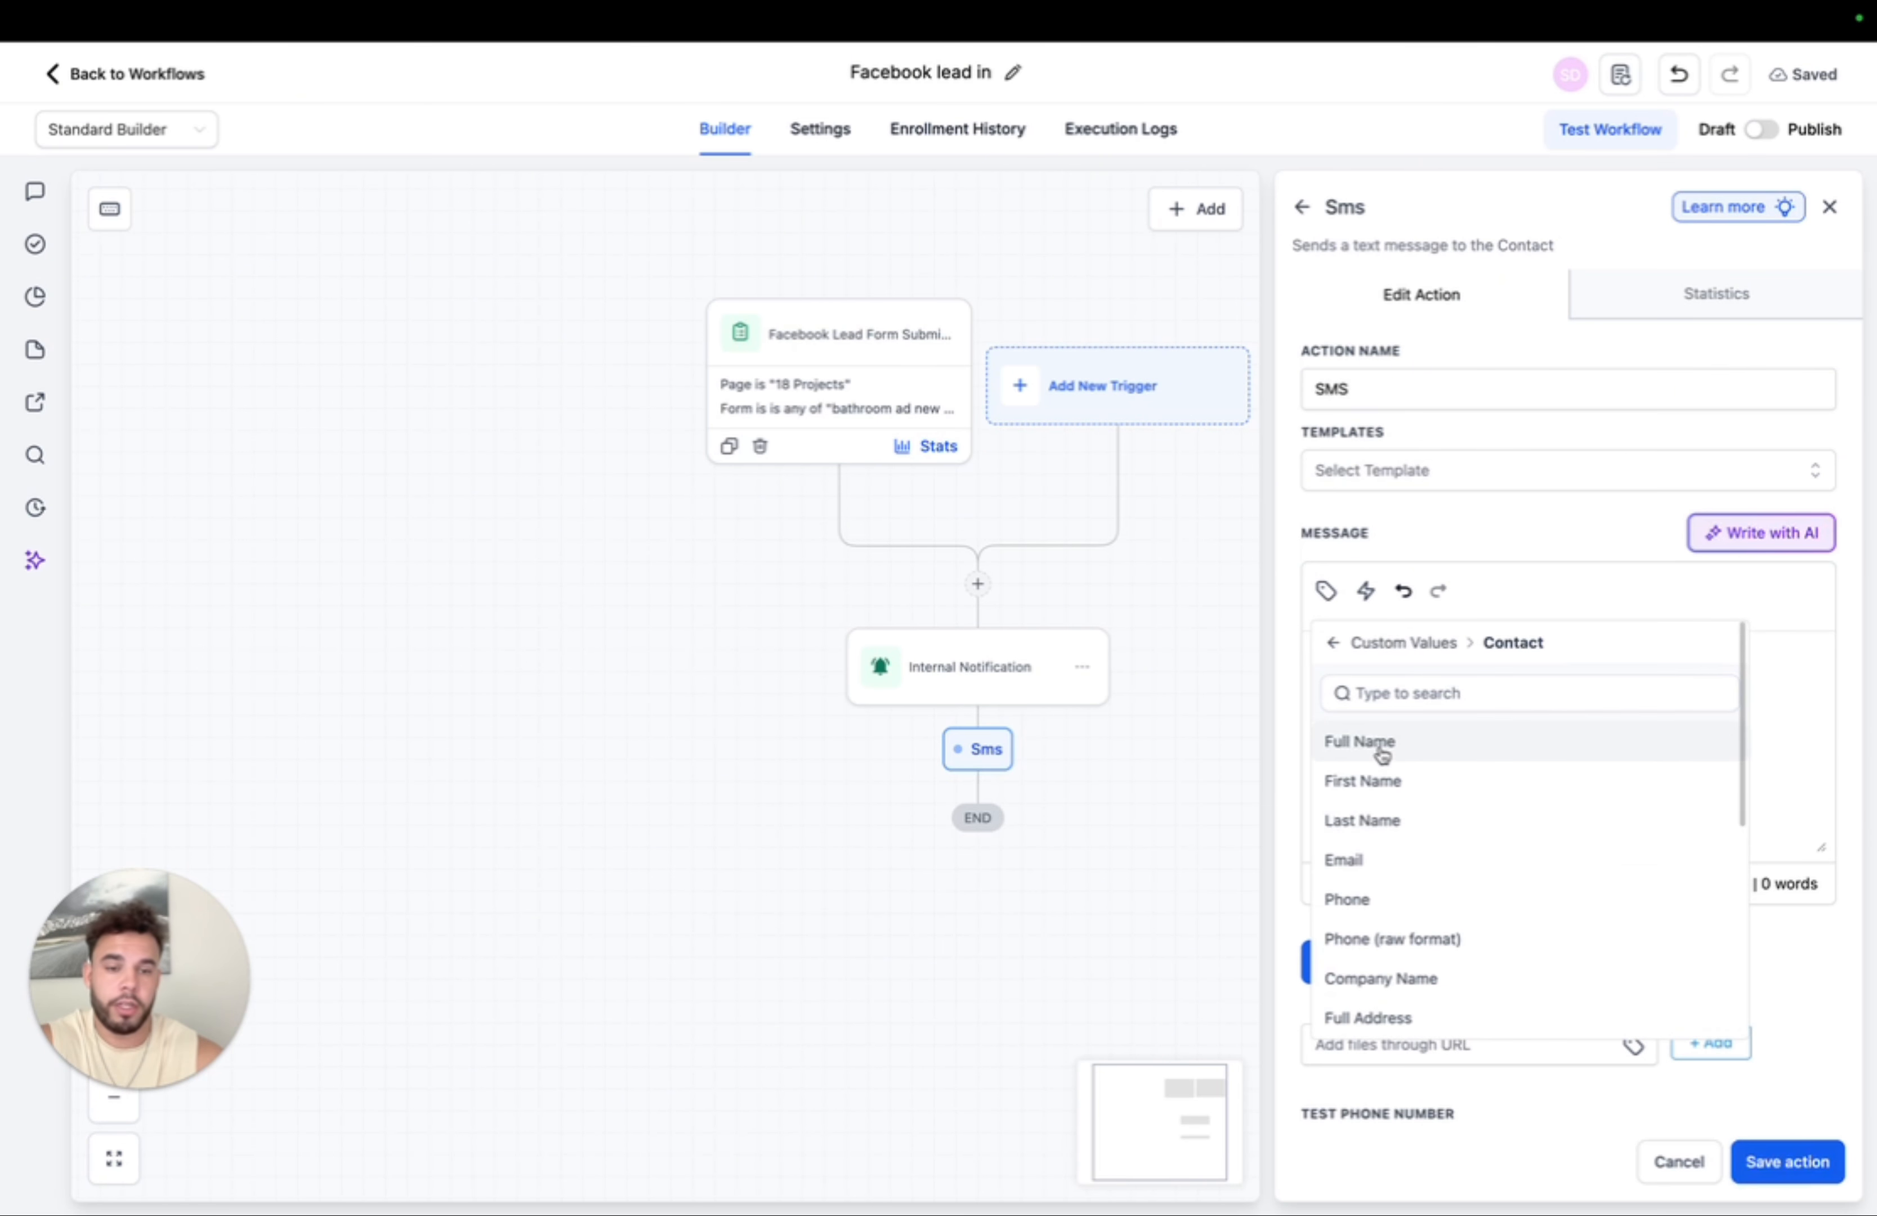
left_click(1382, 780)
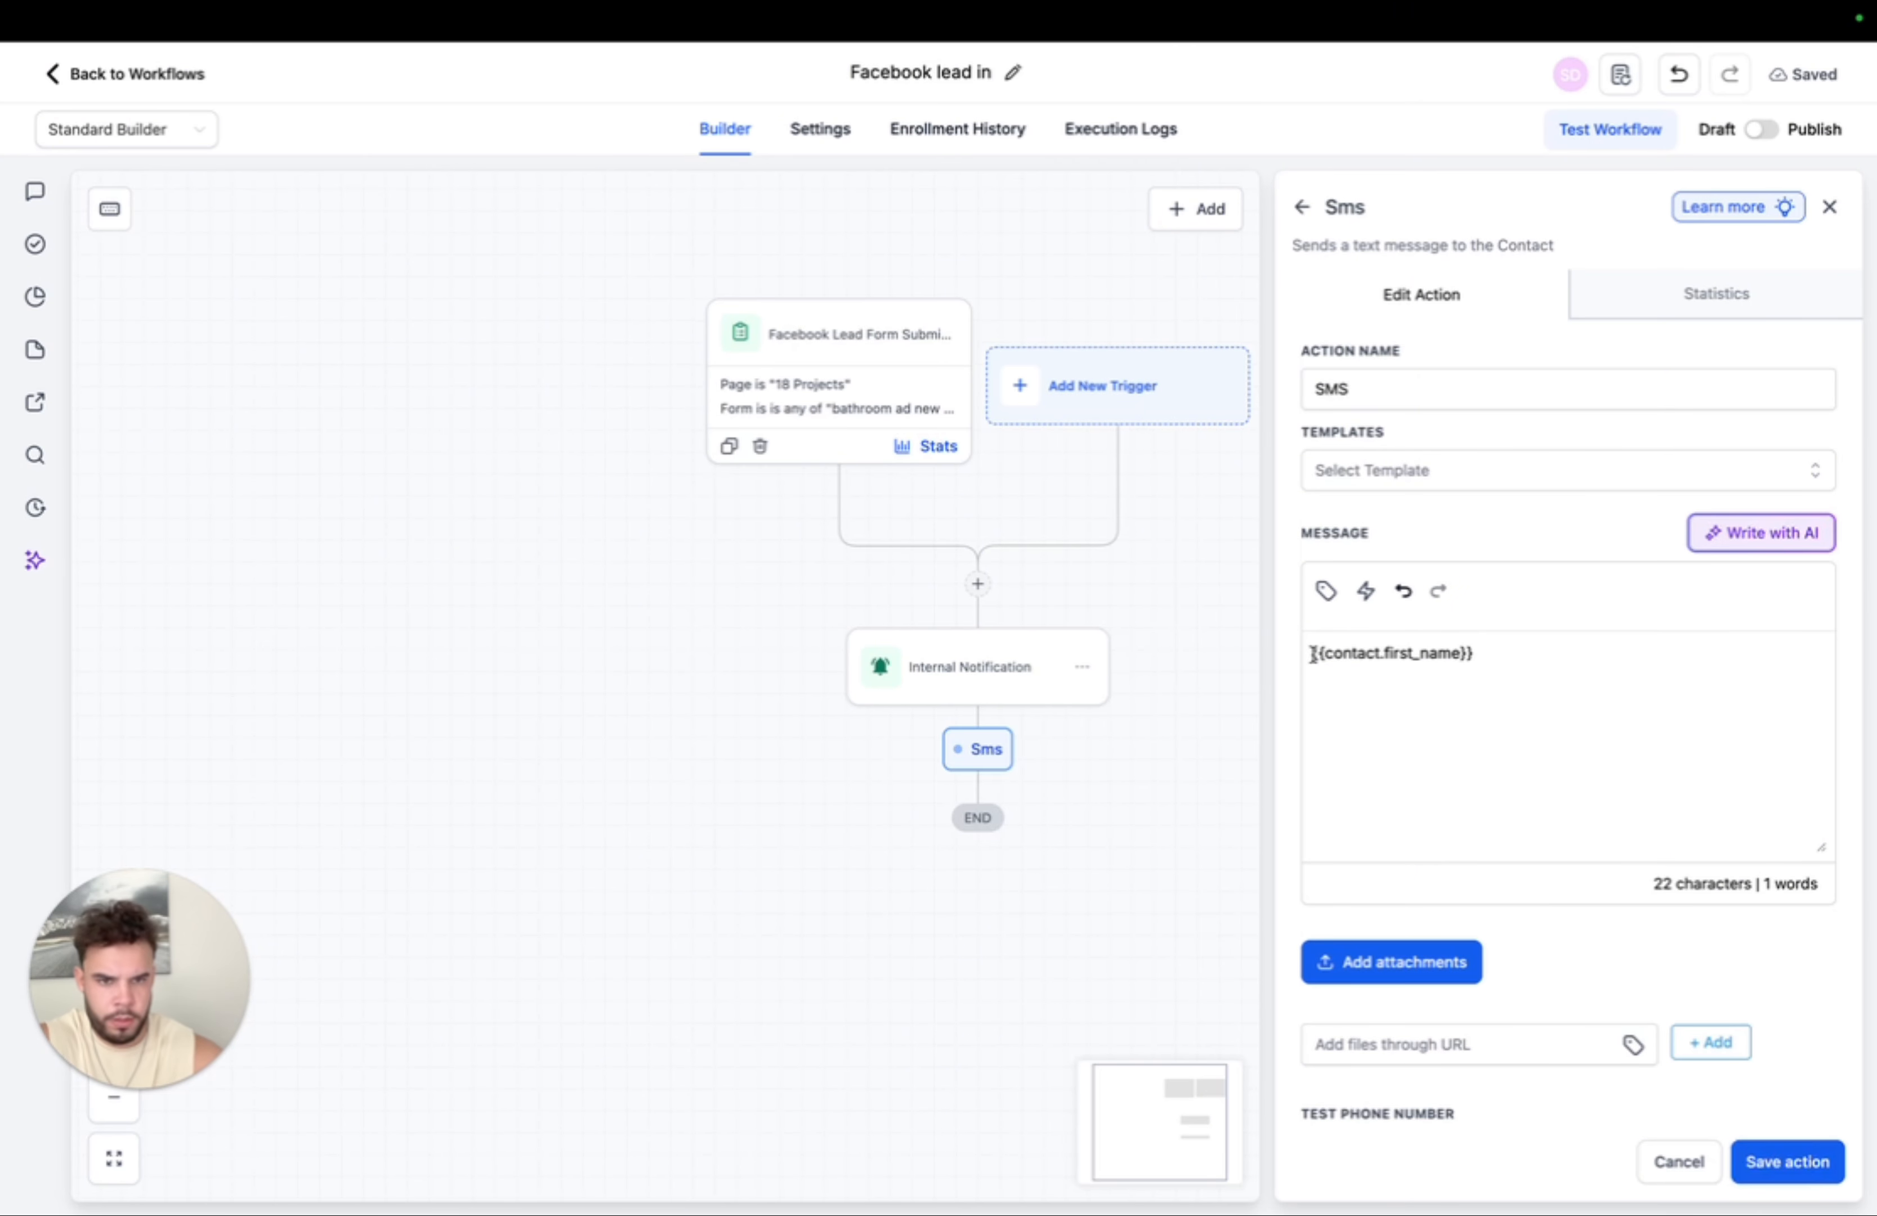
- Type the message asking if they filled out a form about getting (OFFER) on Facebook or Instagram, replying YES
type("Hey ")
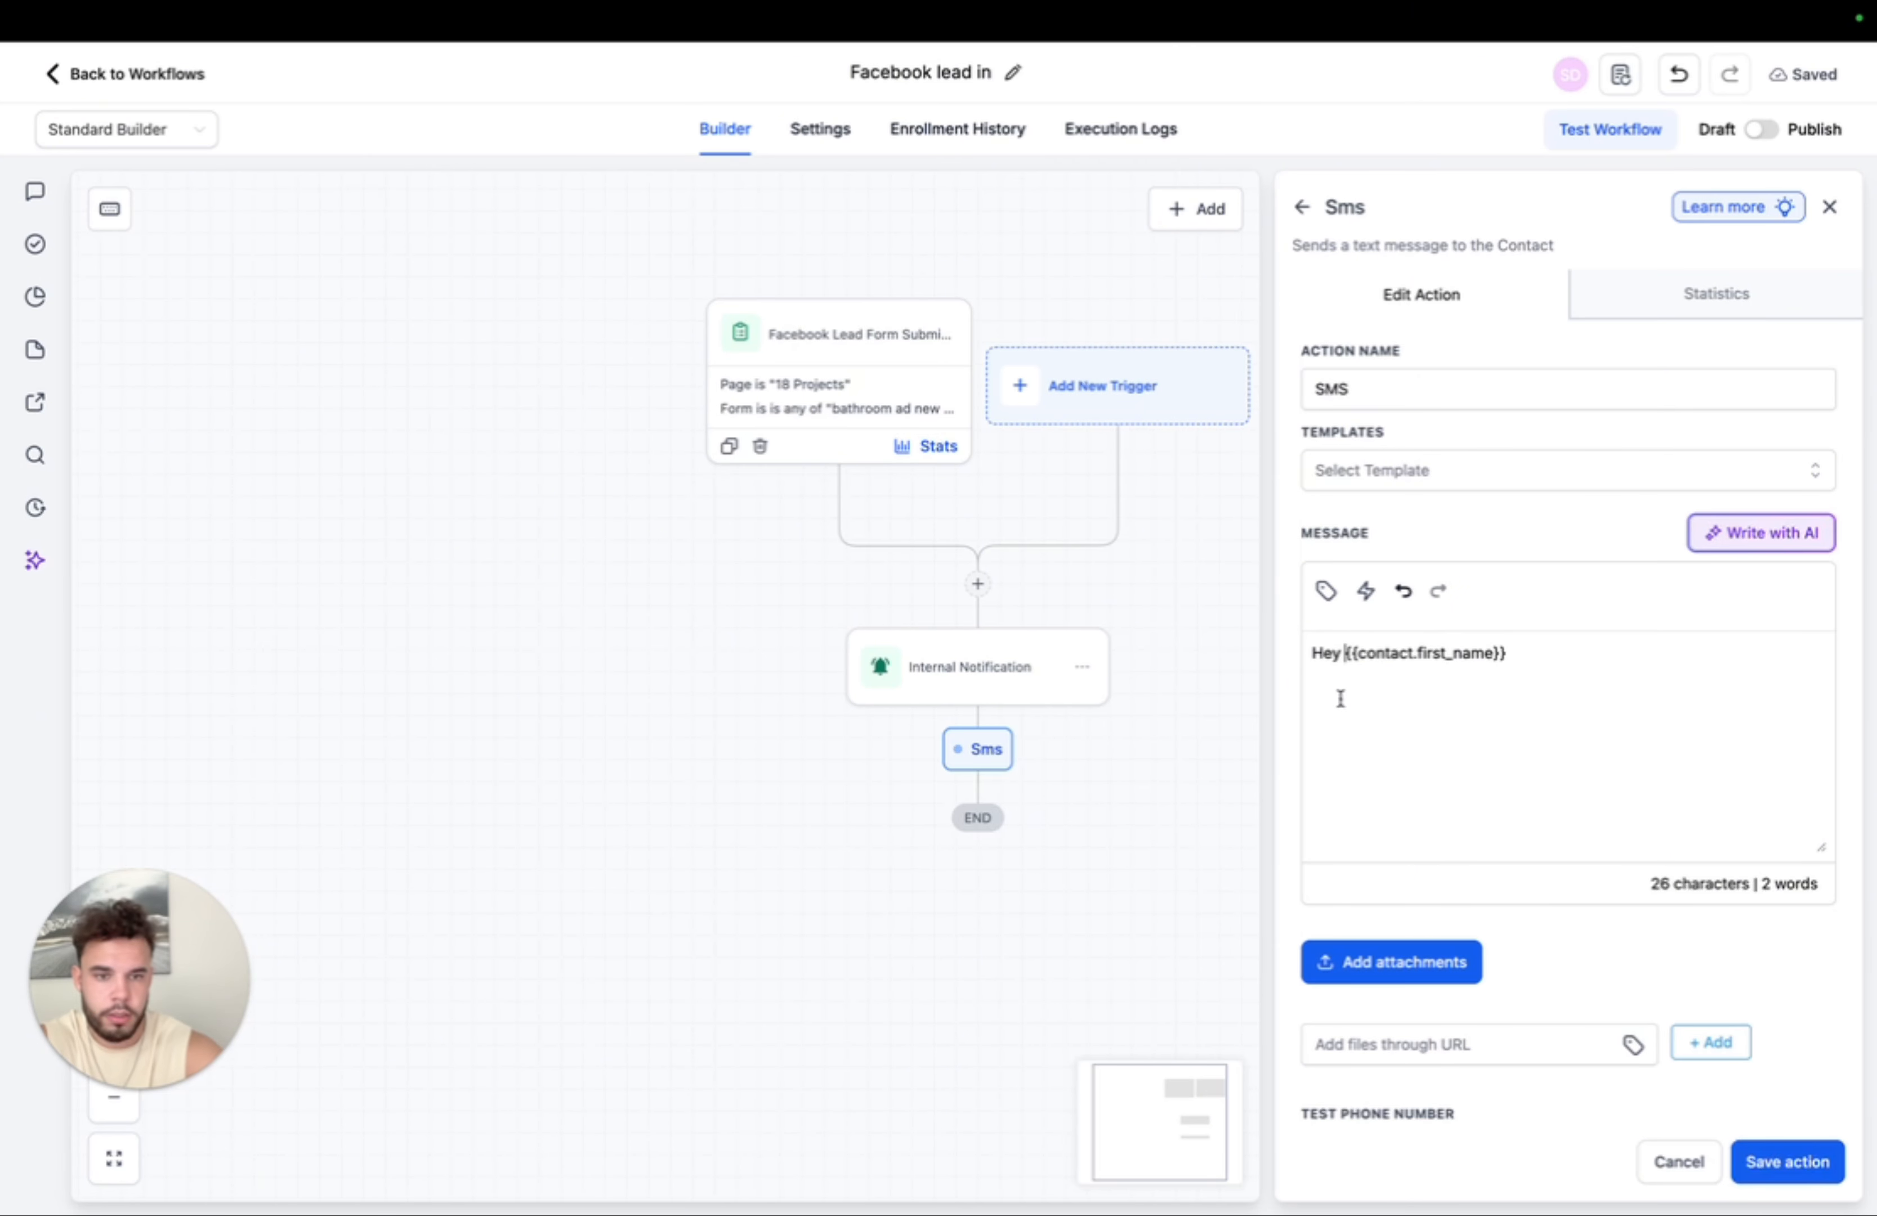
type(" did yo")
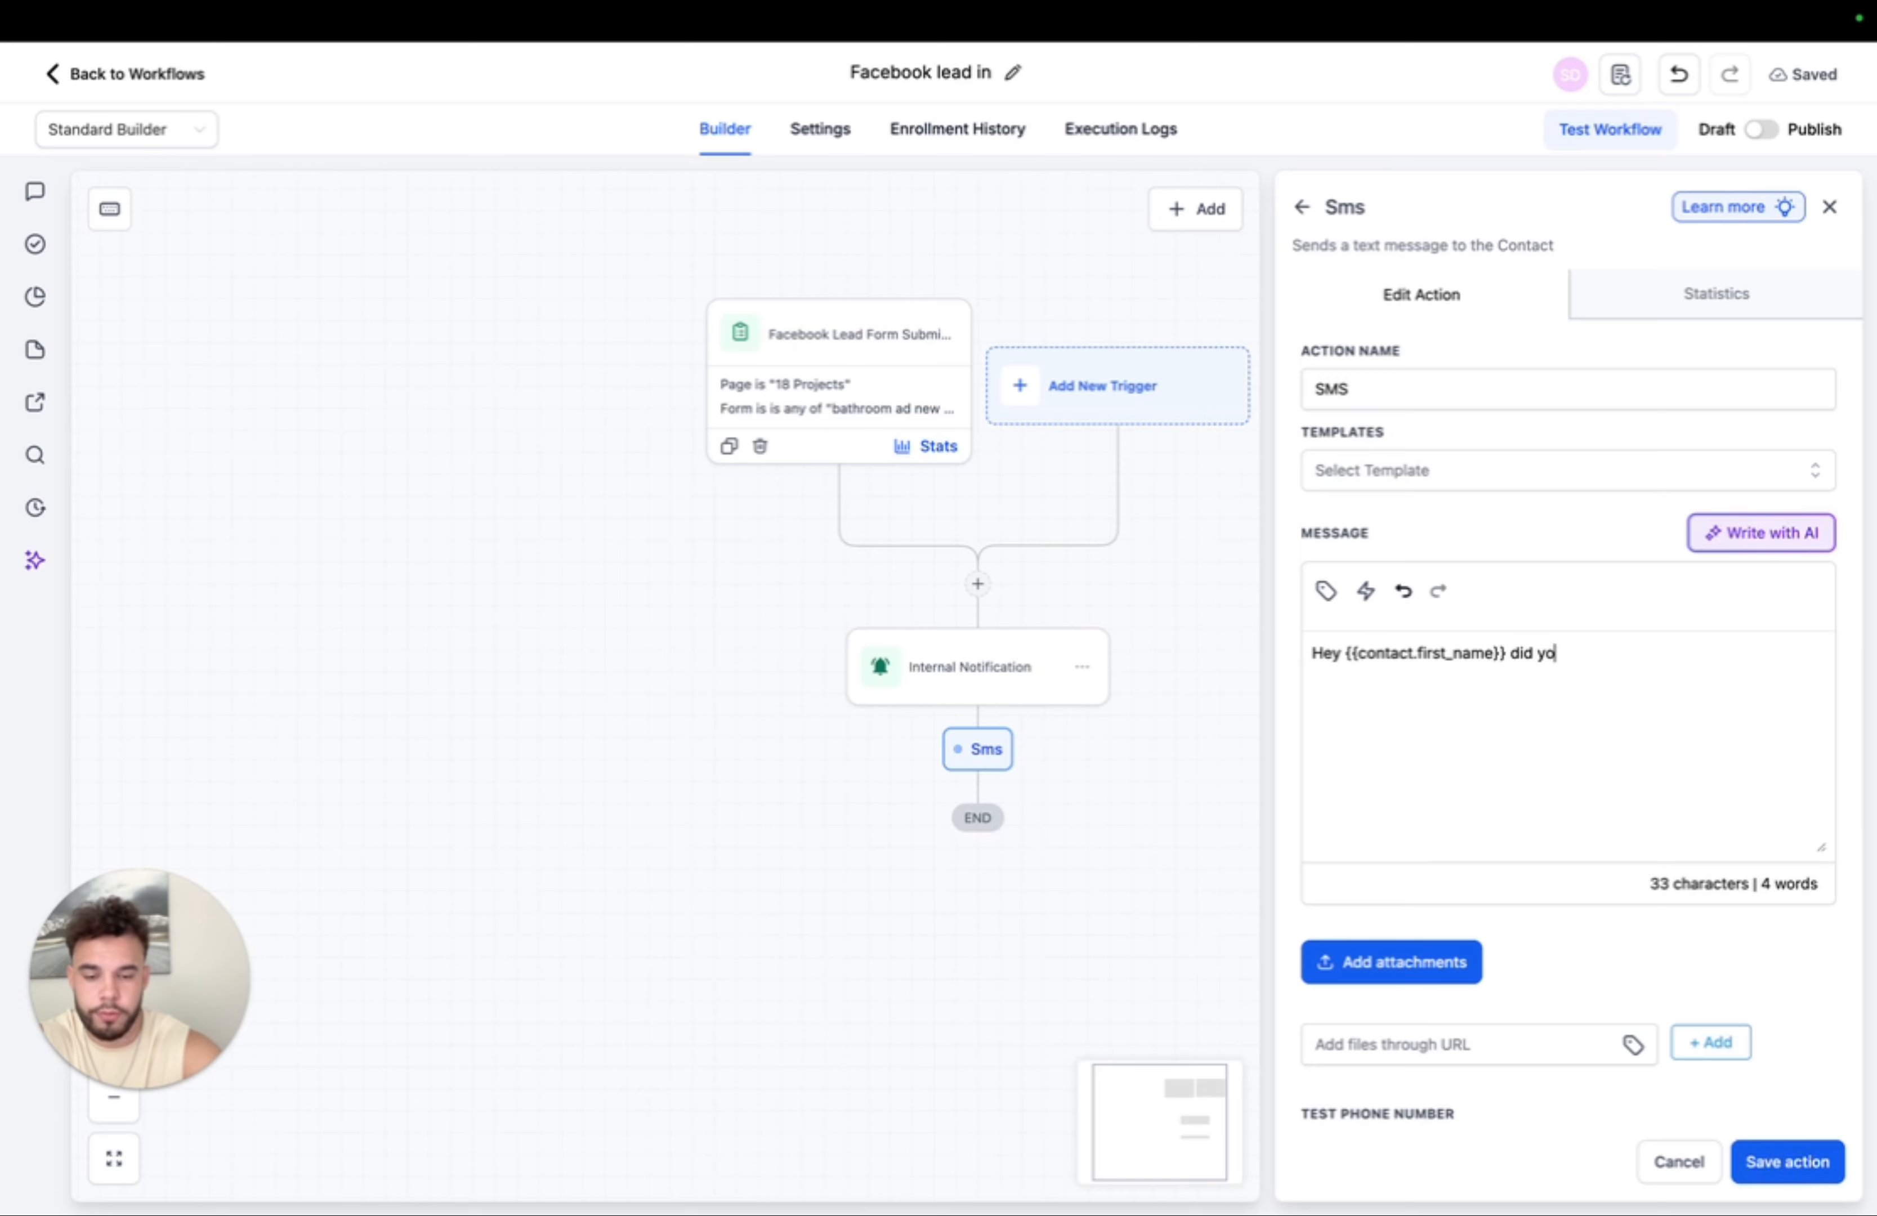
type("u fill out a form ")
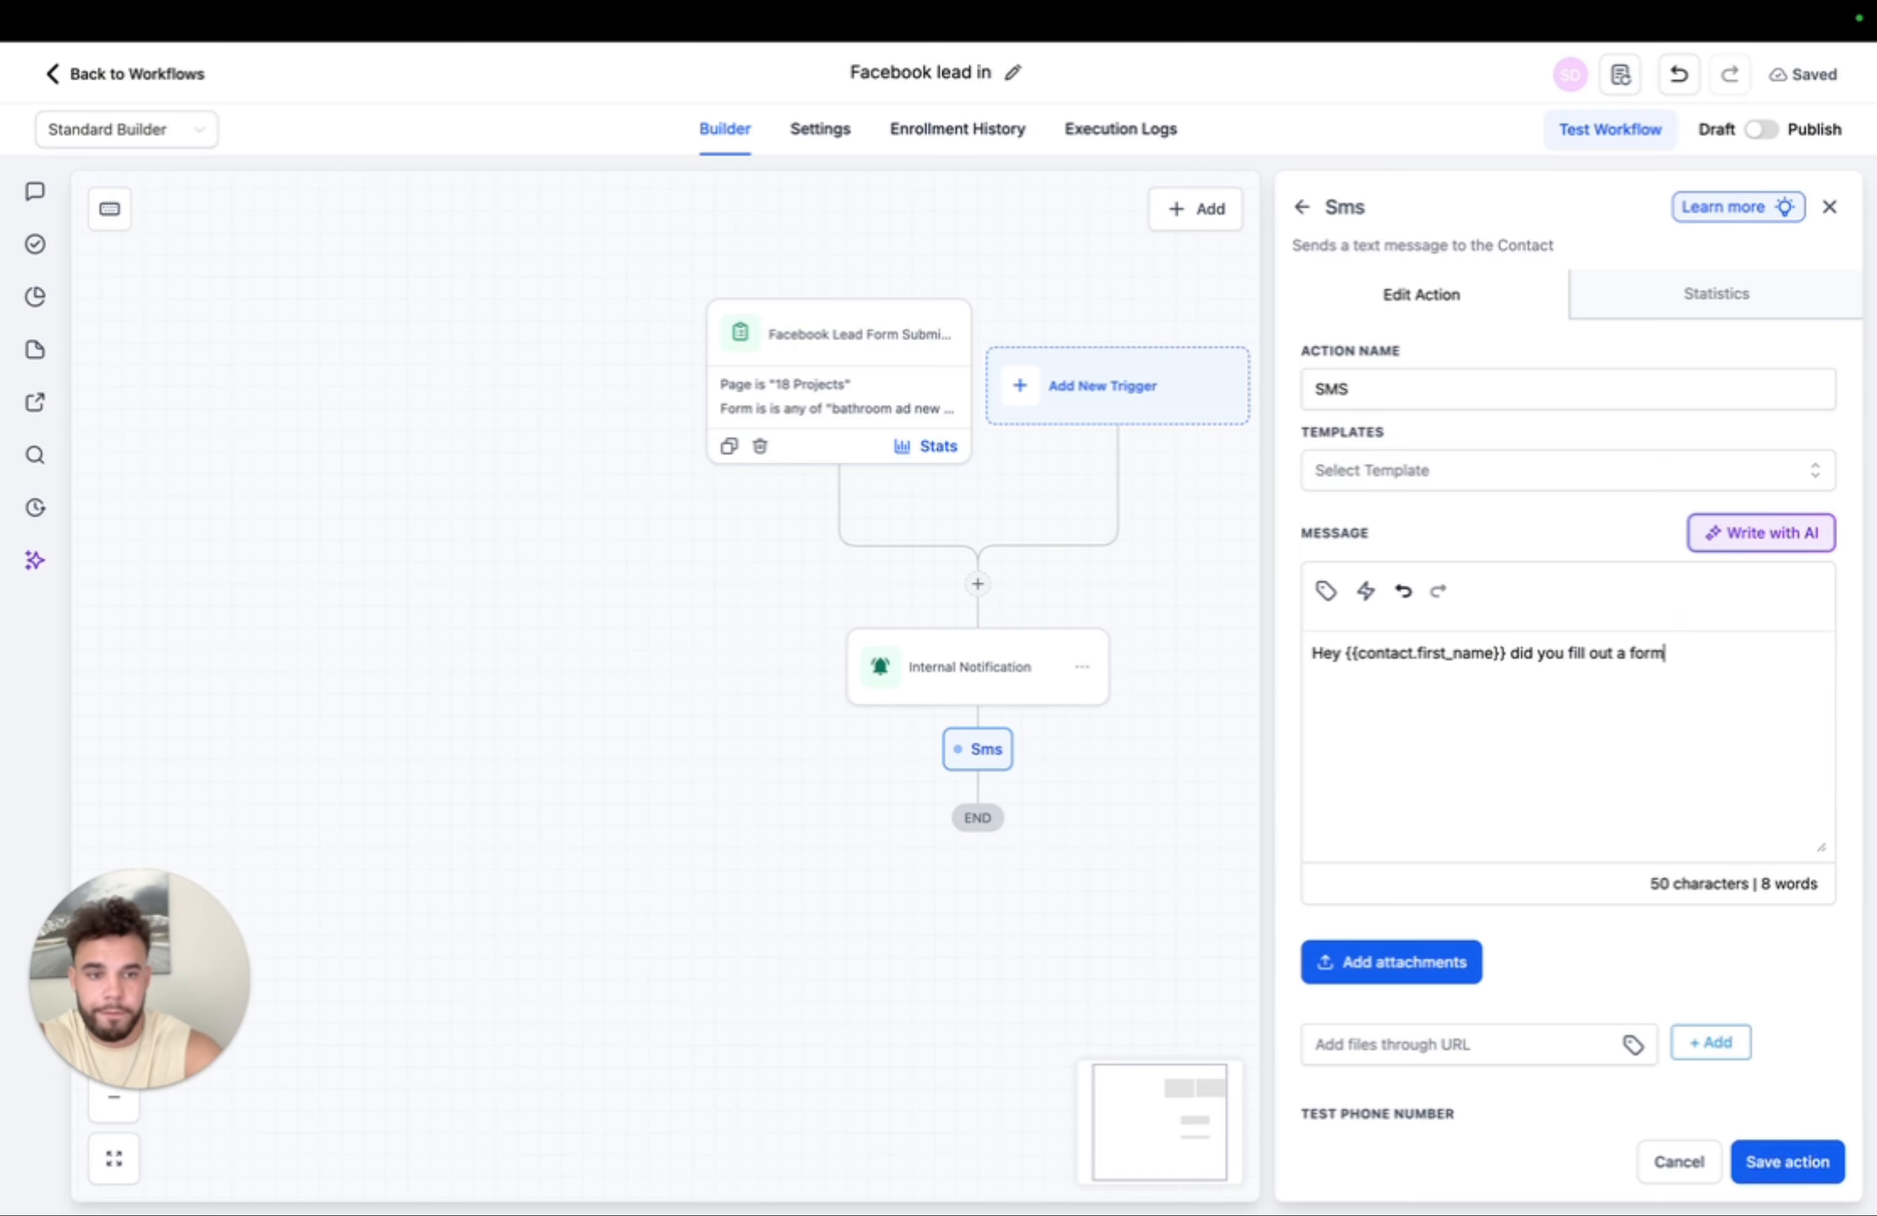
type("for")
key("BackSpace")
key("BackSpace")
key("BackSpace")
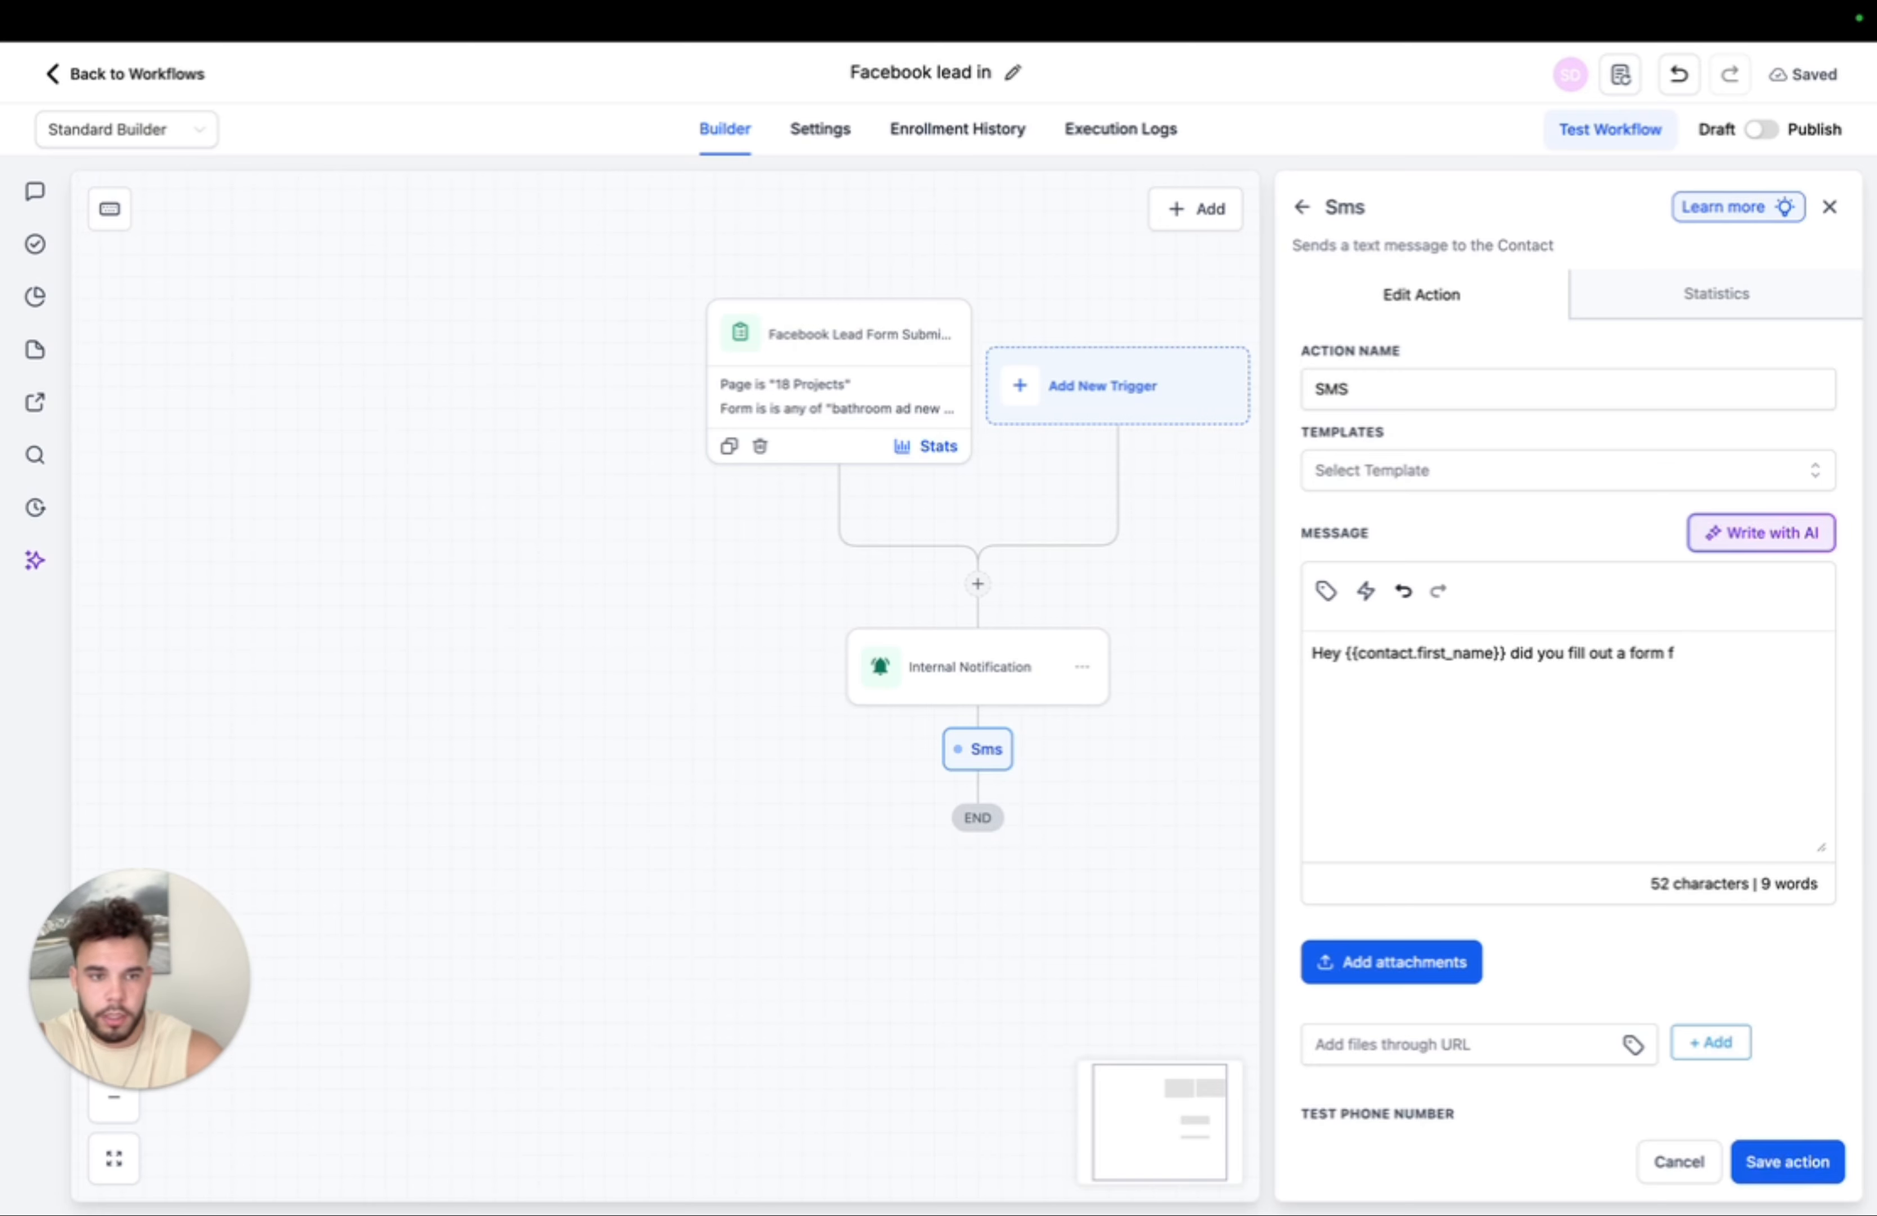
type("about getting ")
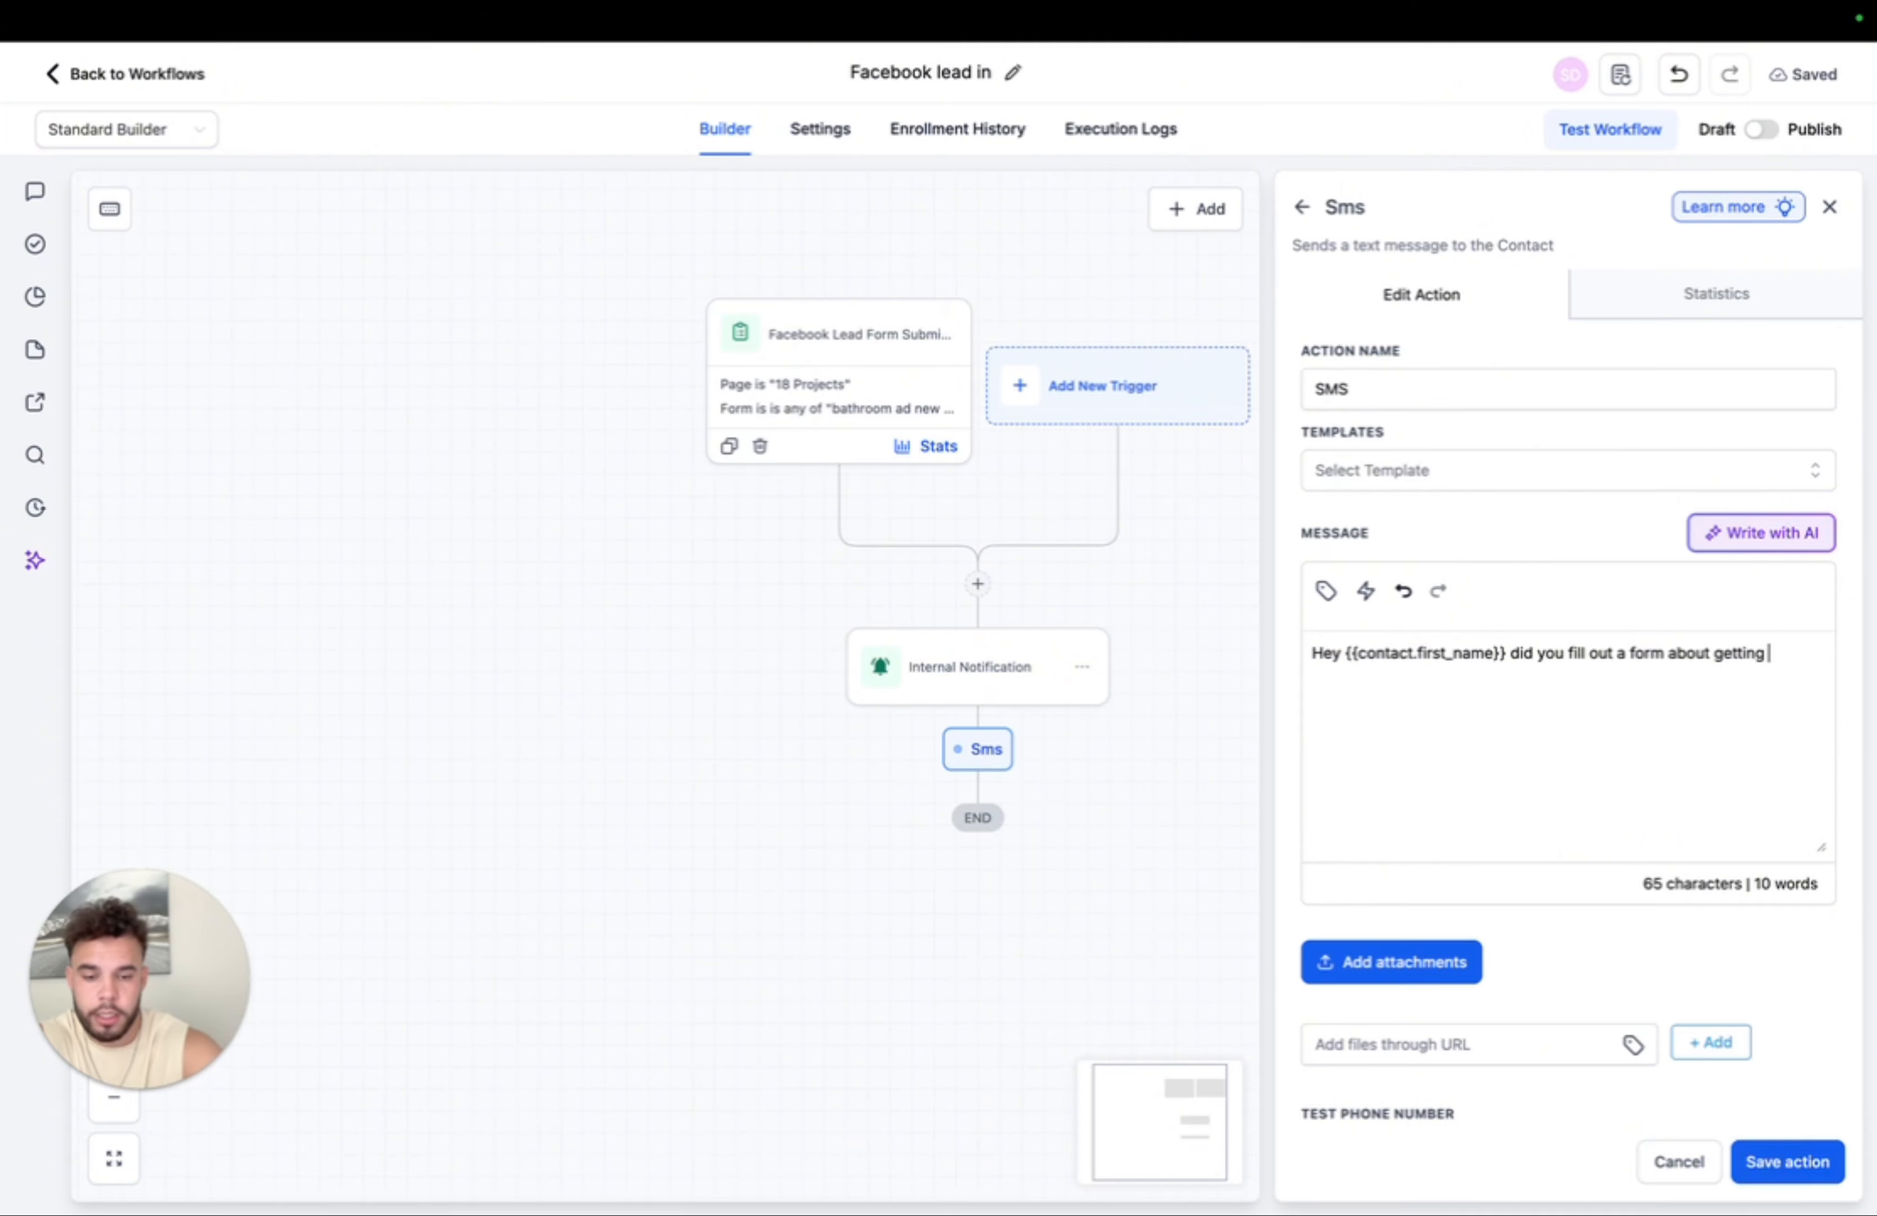
type("(OFFER)")
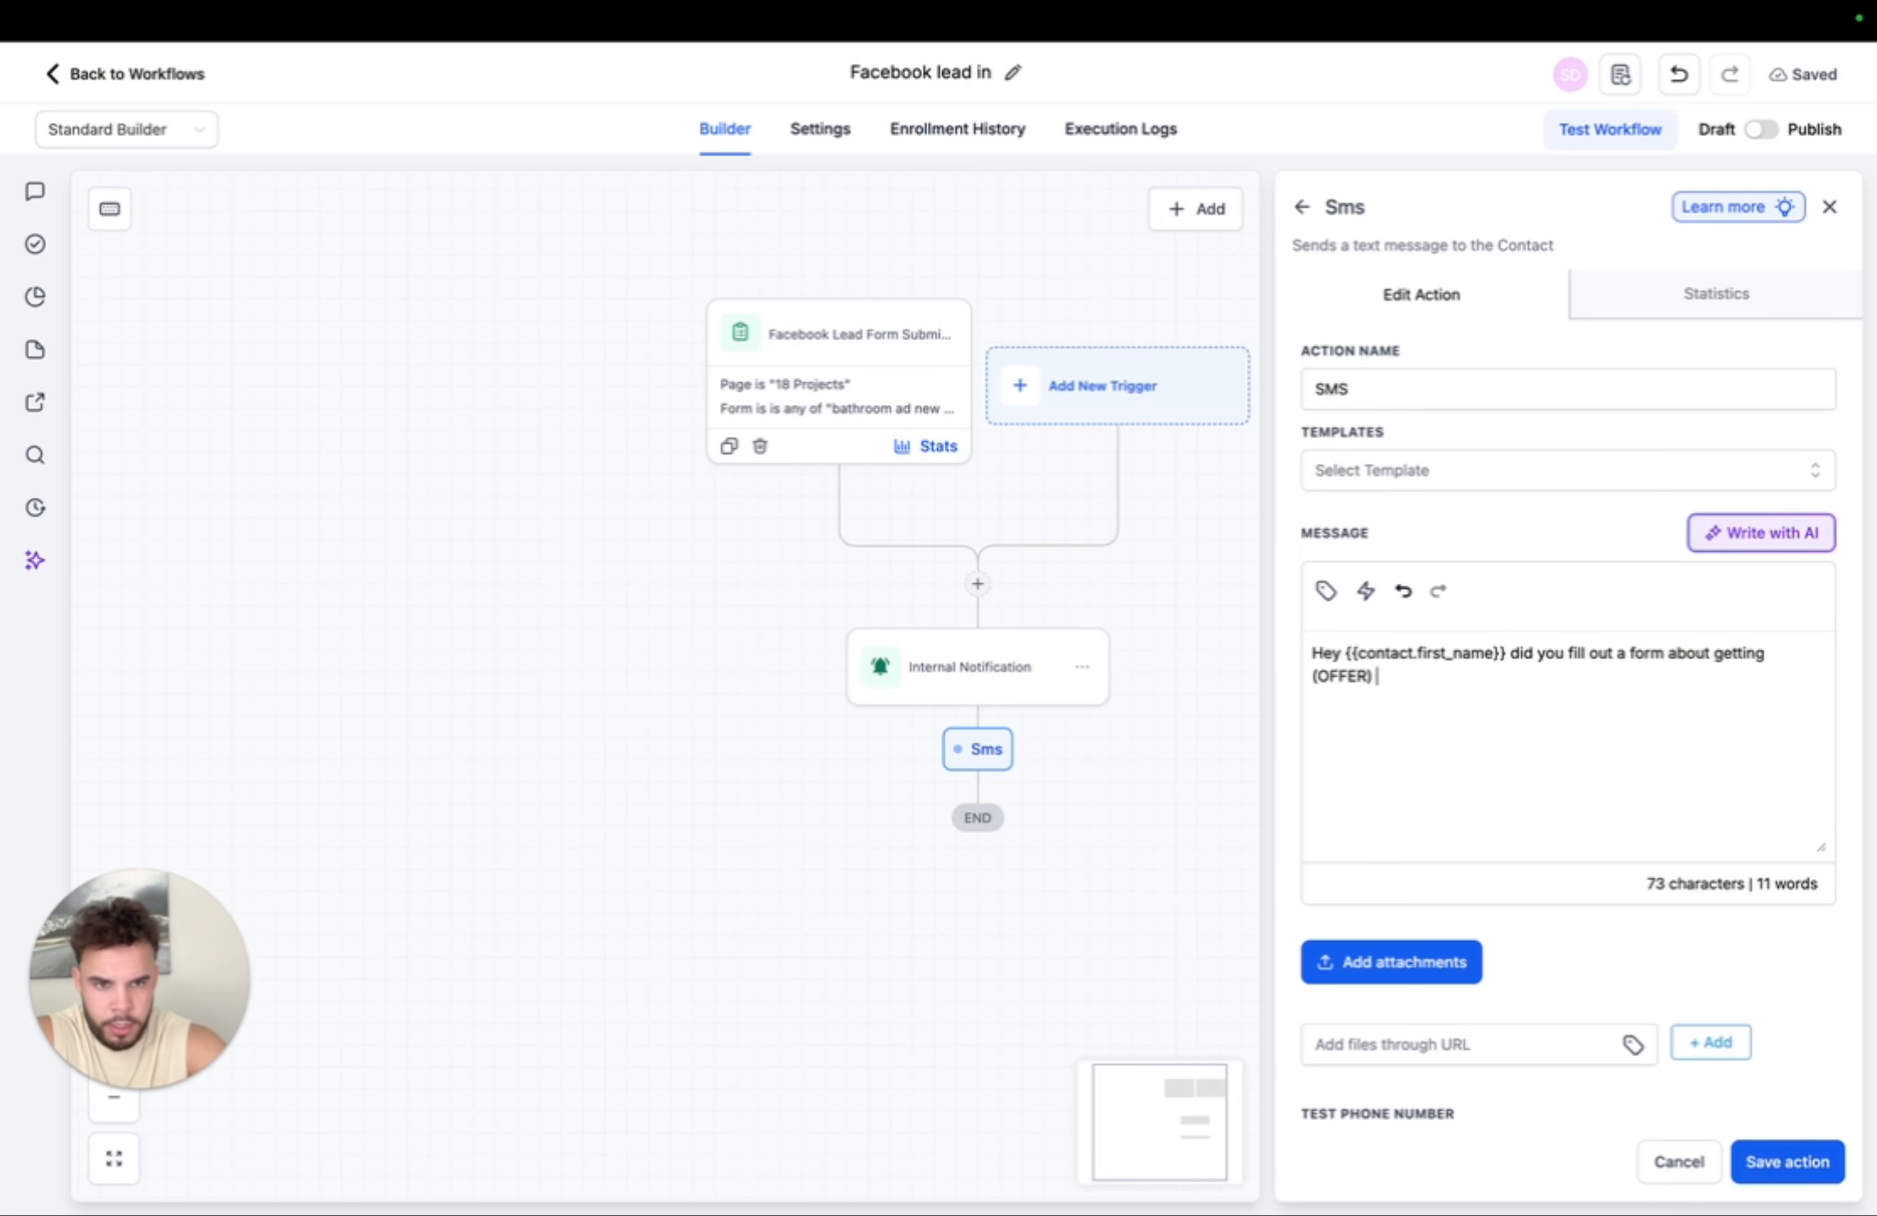
type("on facebo")
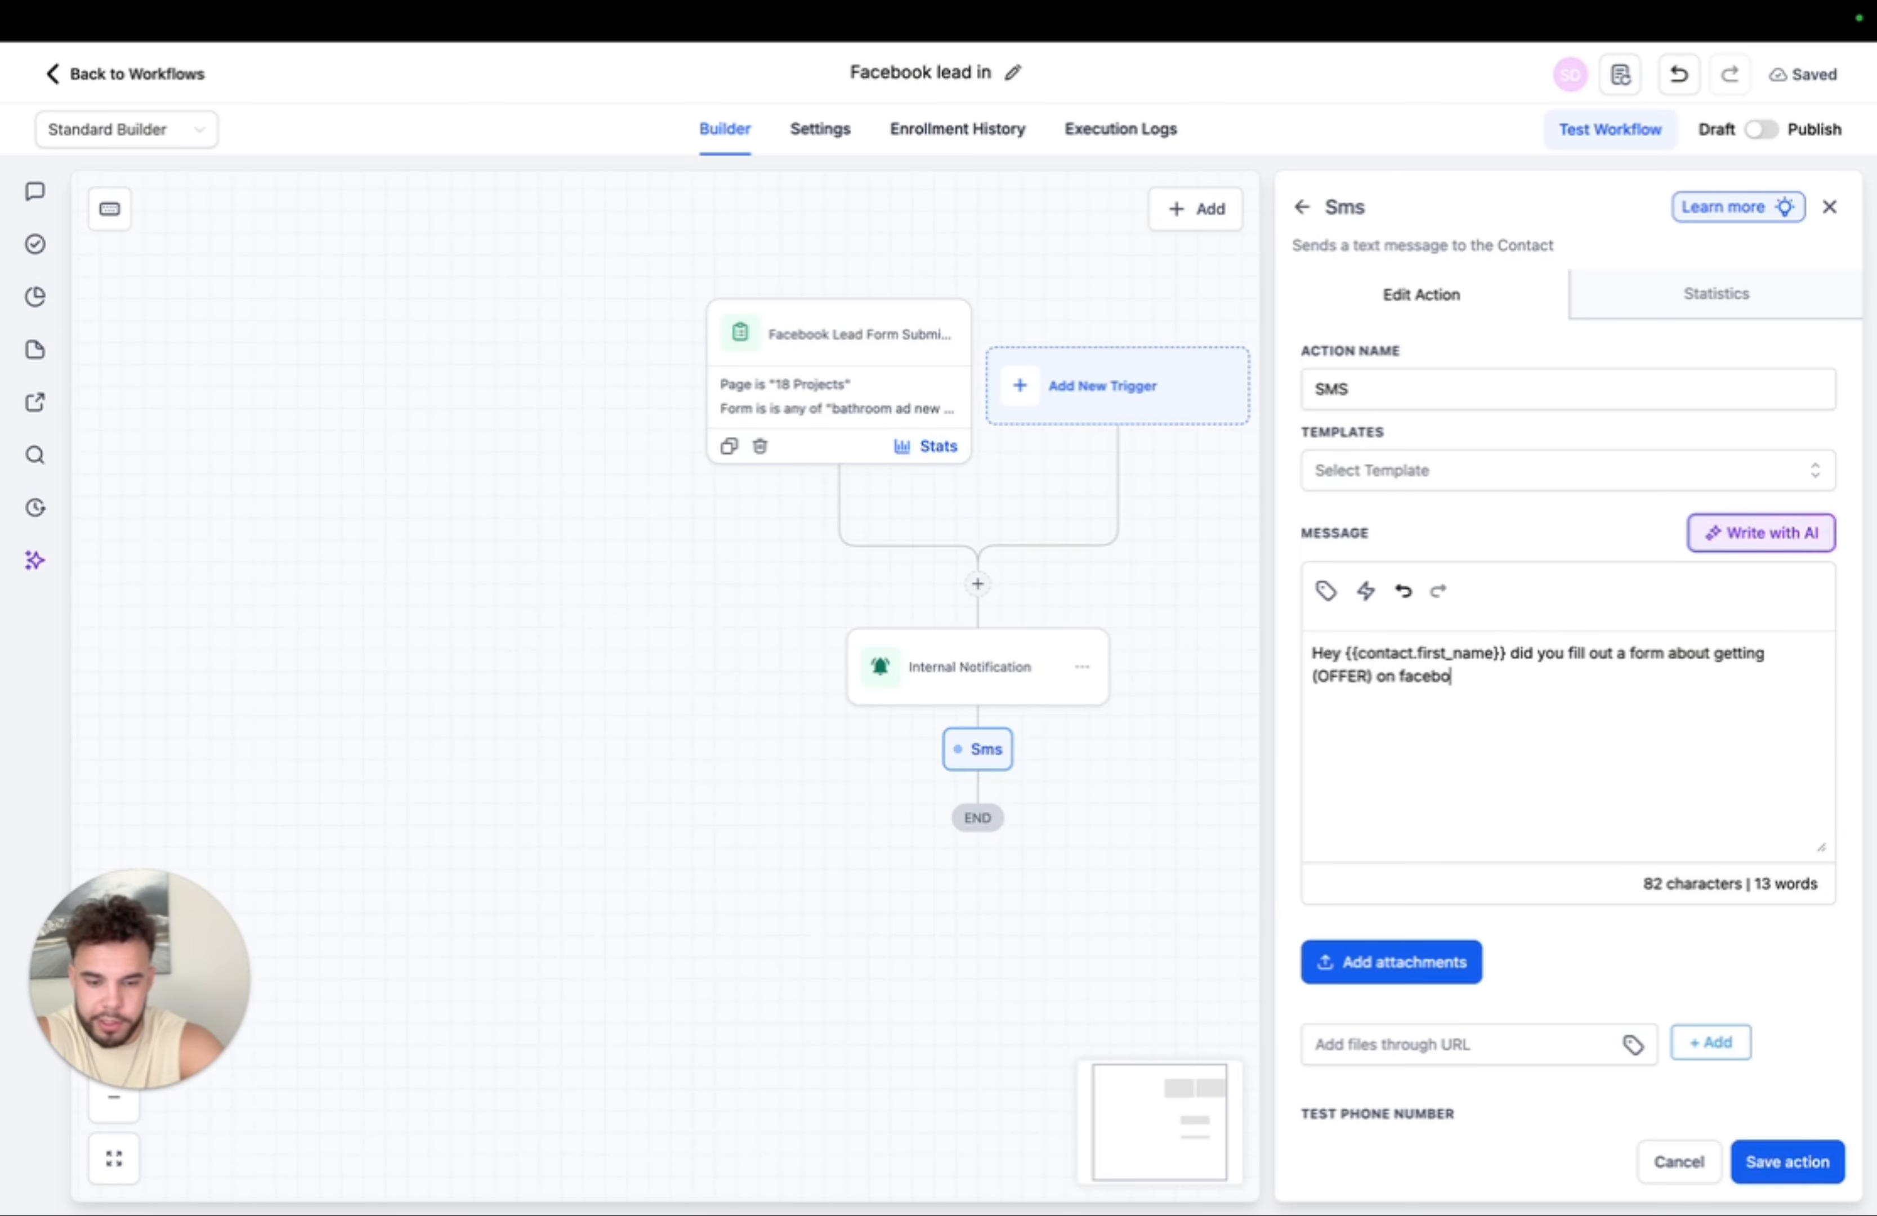
type("ok or inst")
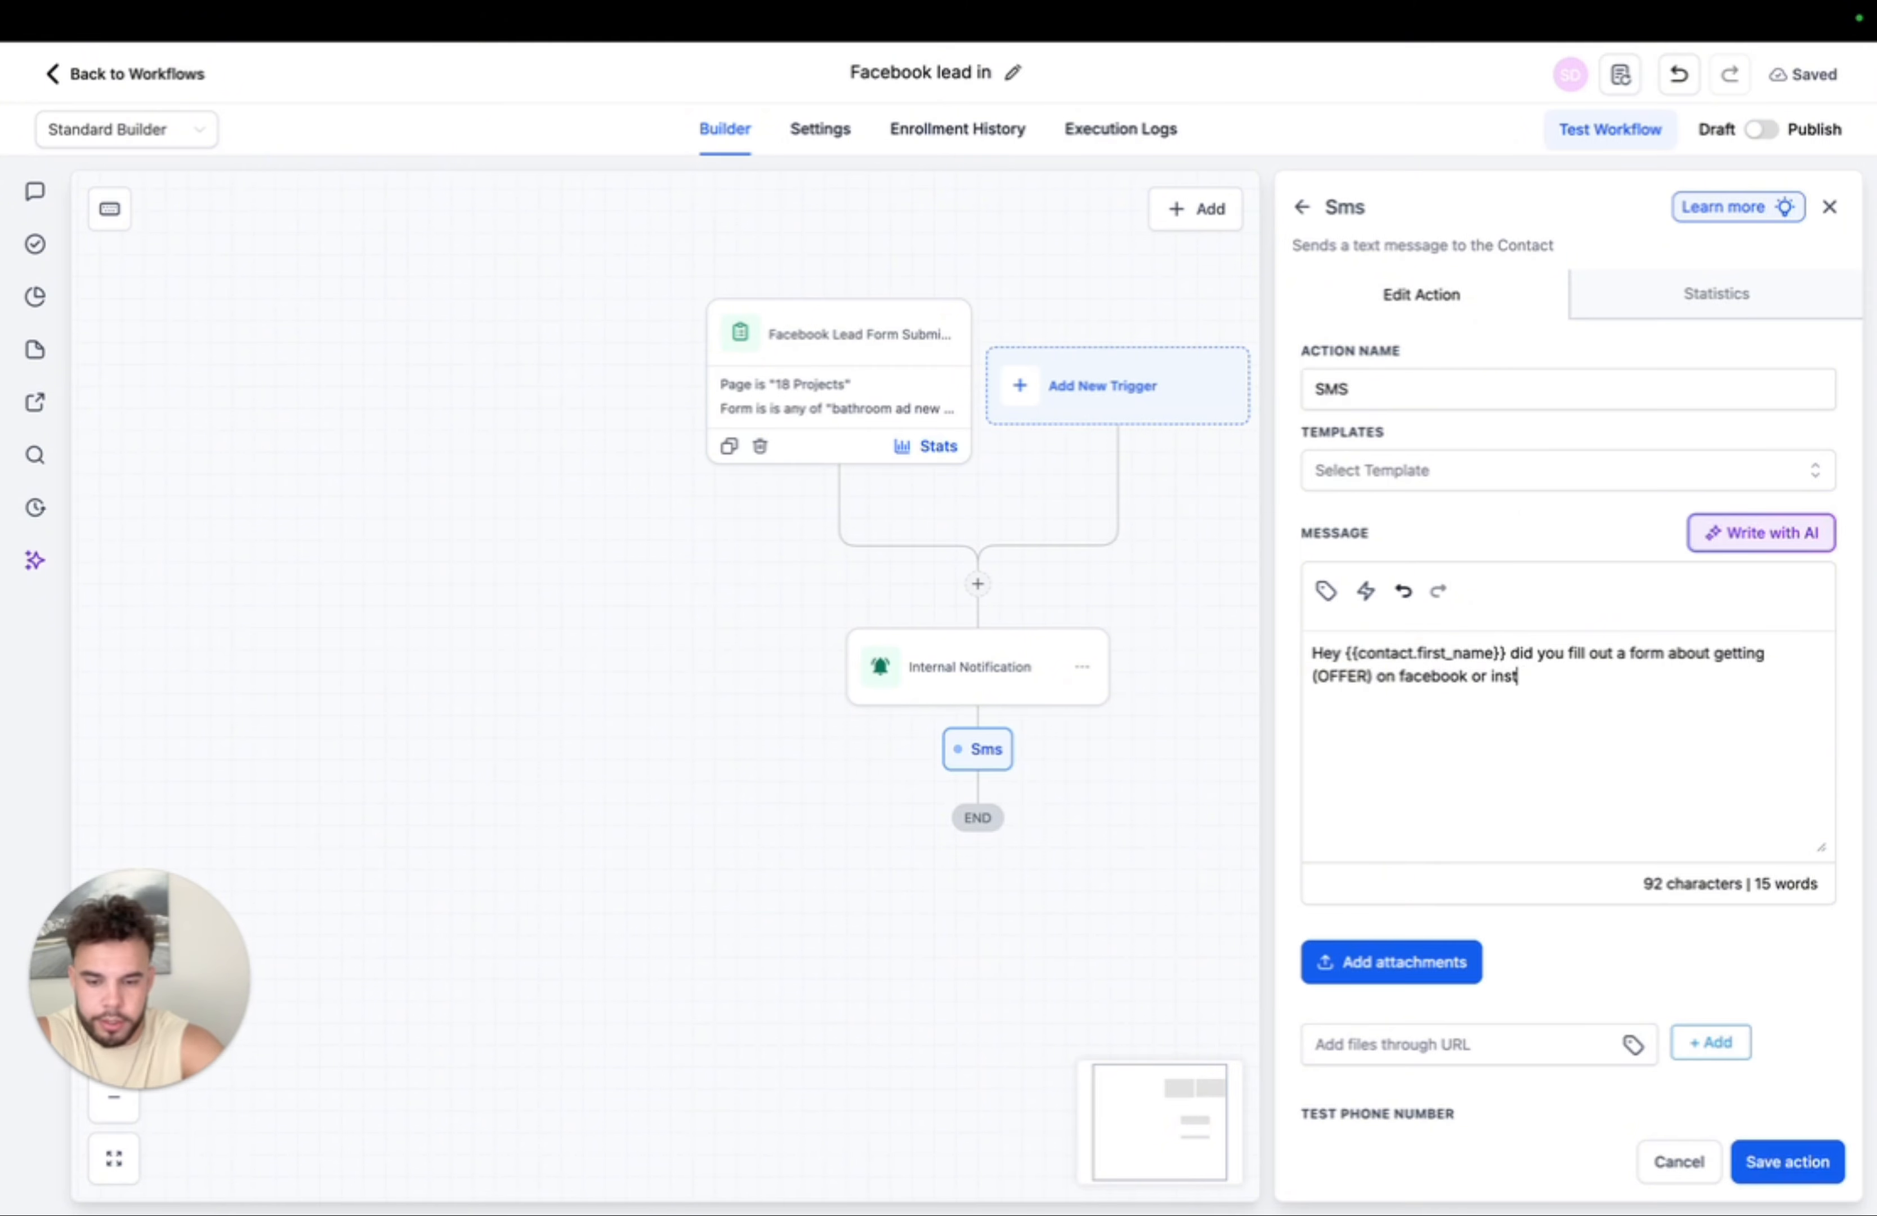
key("BackSpace")
key("BackSpace")
key("BackSpace")
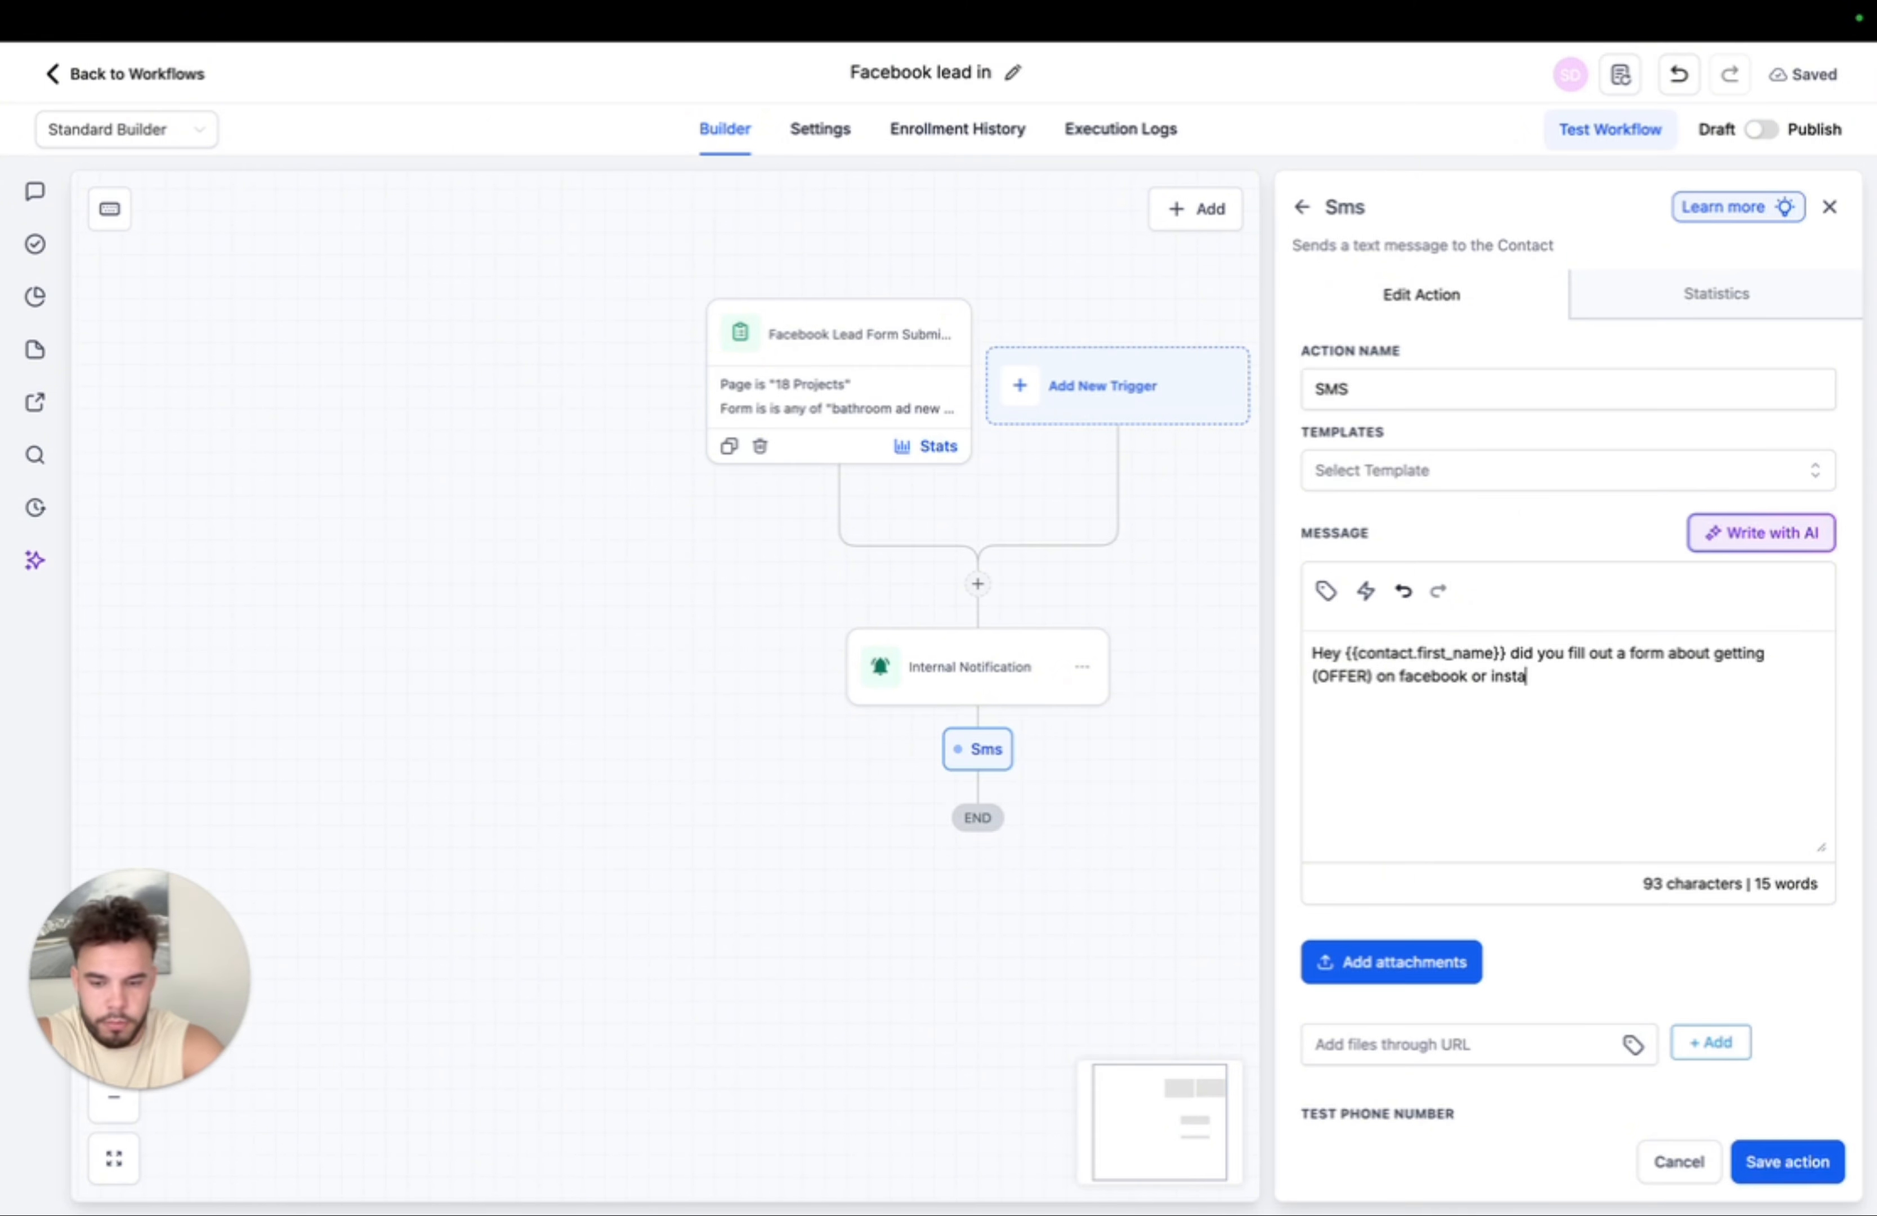
type("agram")
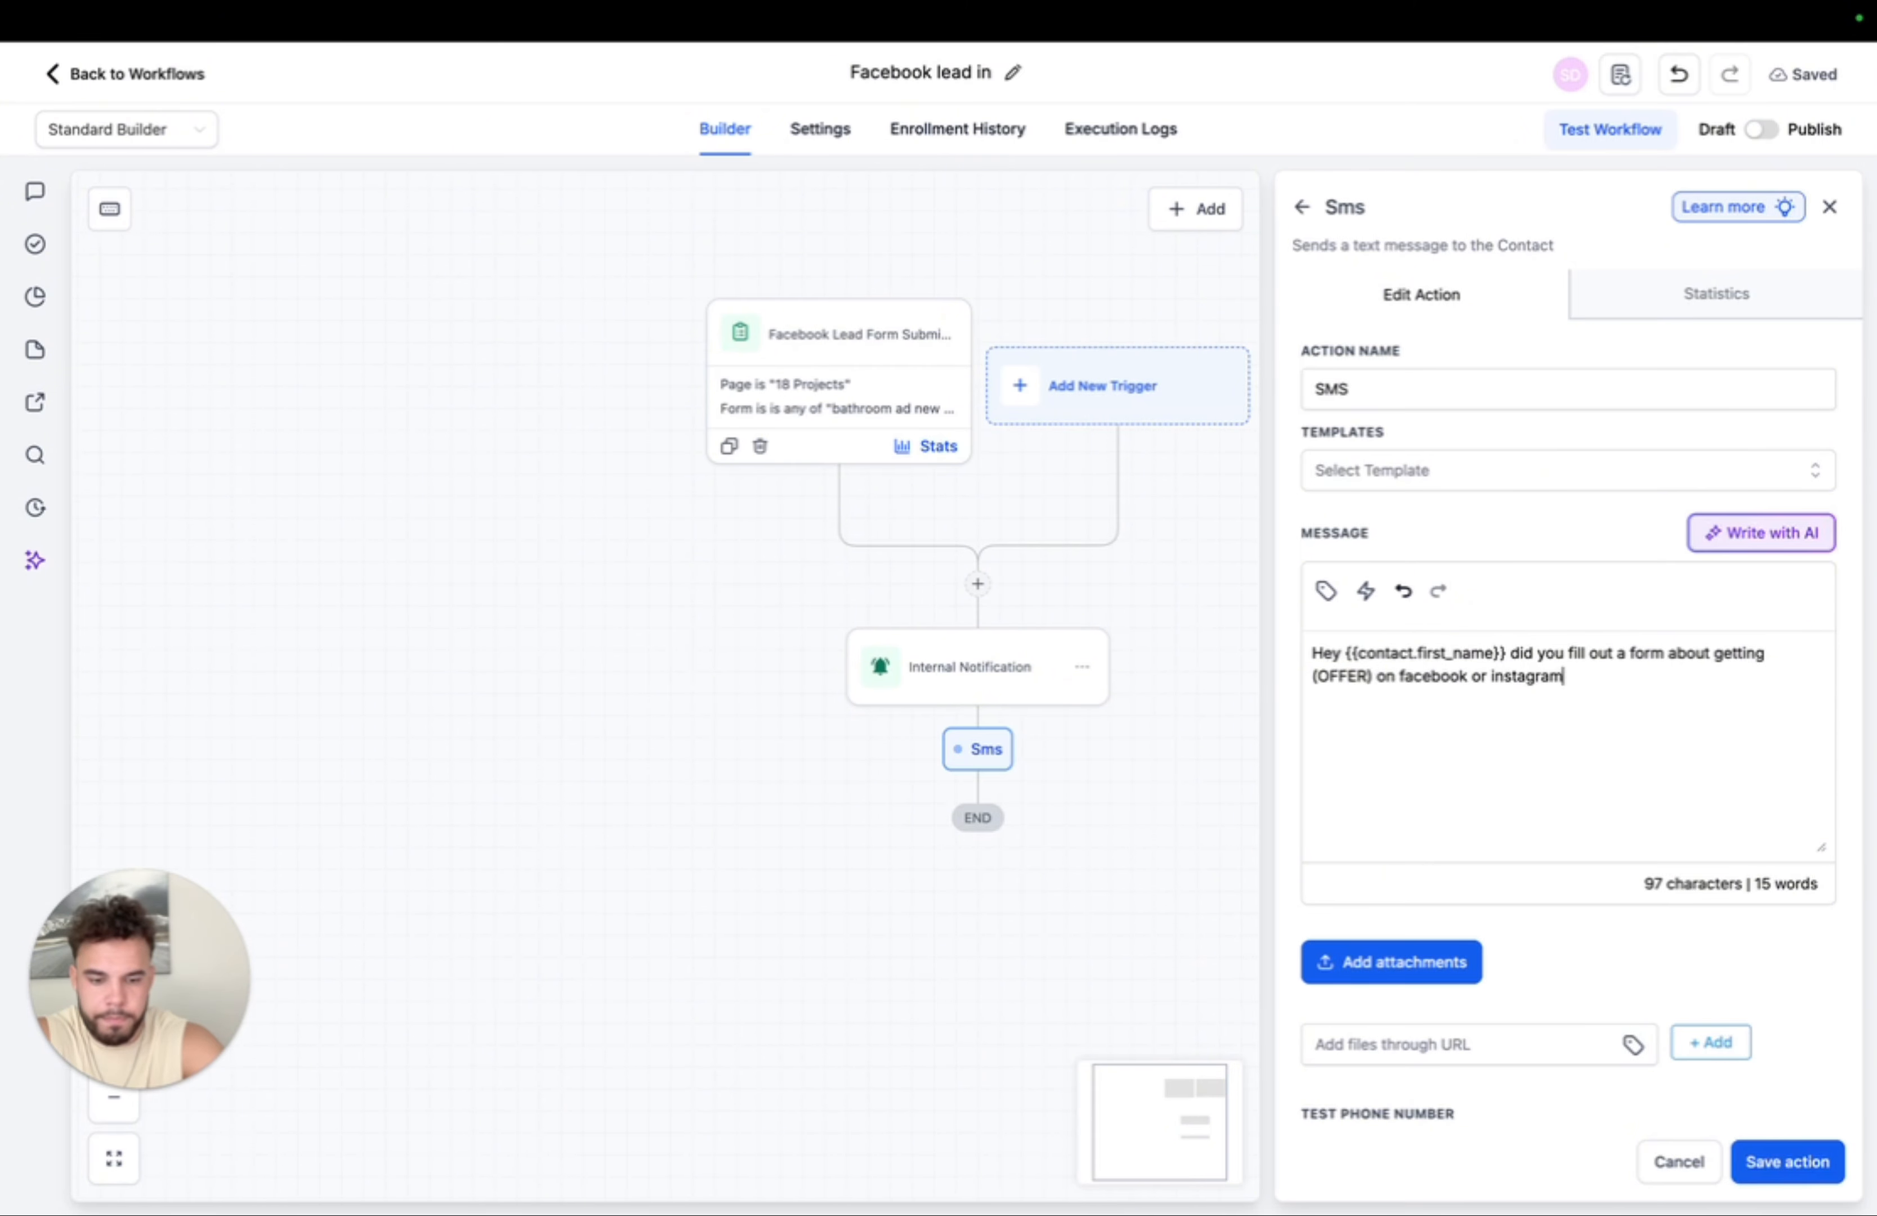
type("? If so")
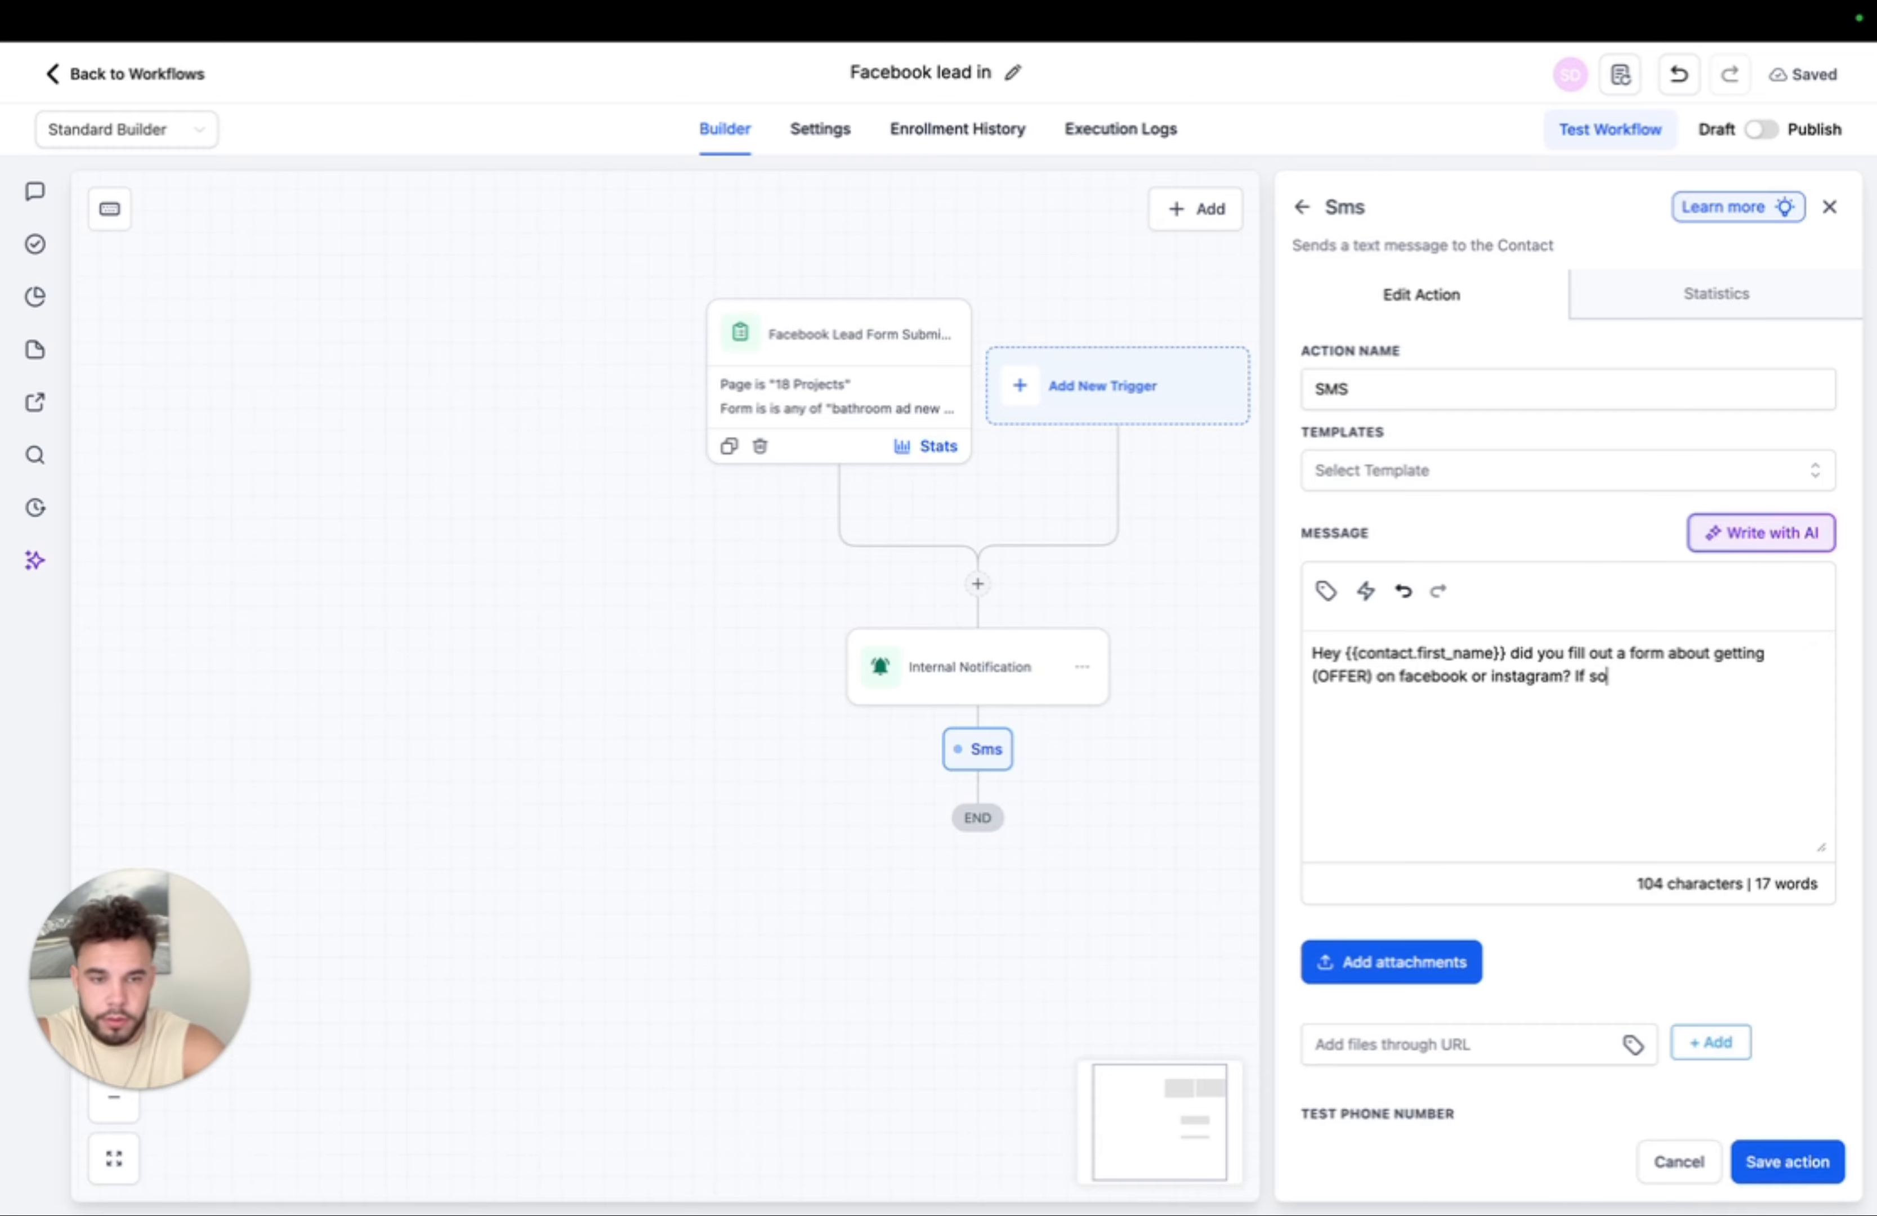
type(" just reply")
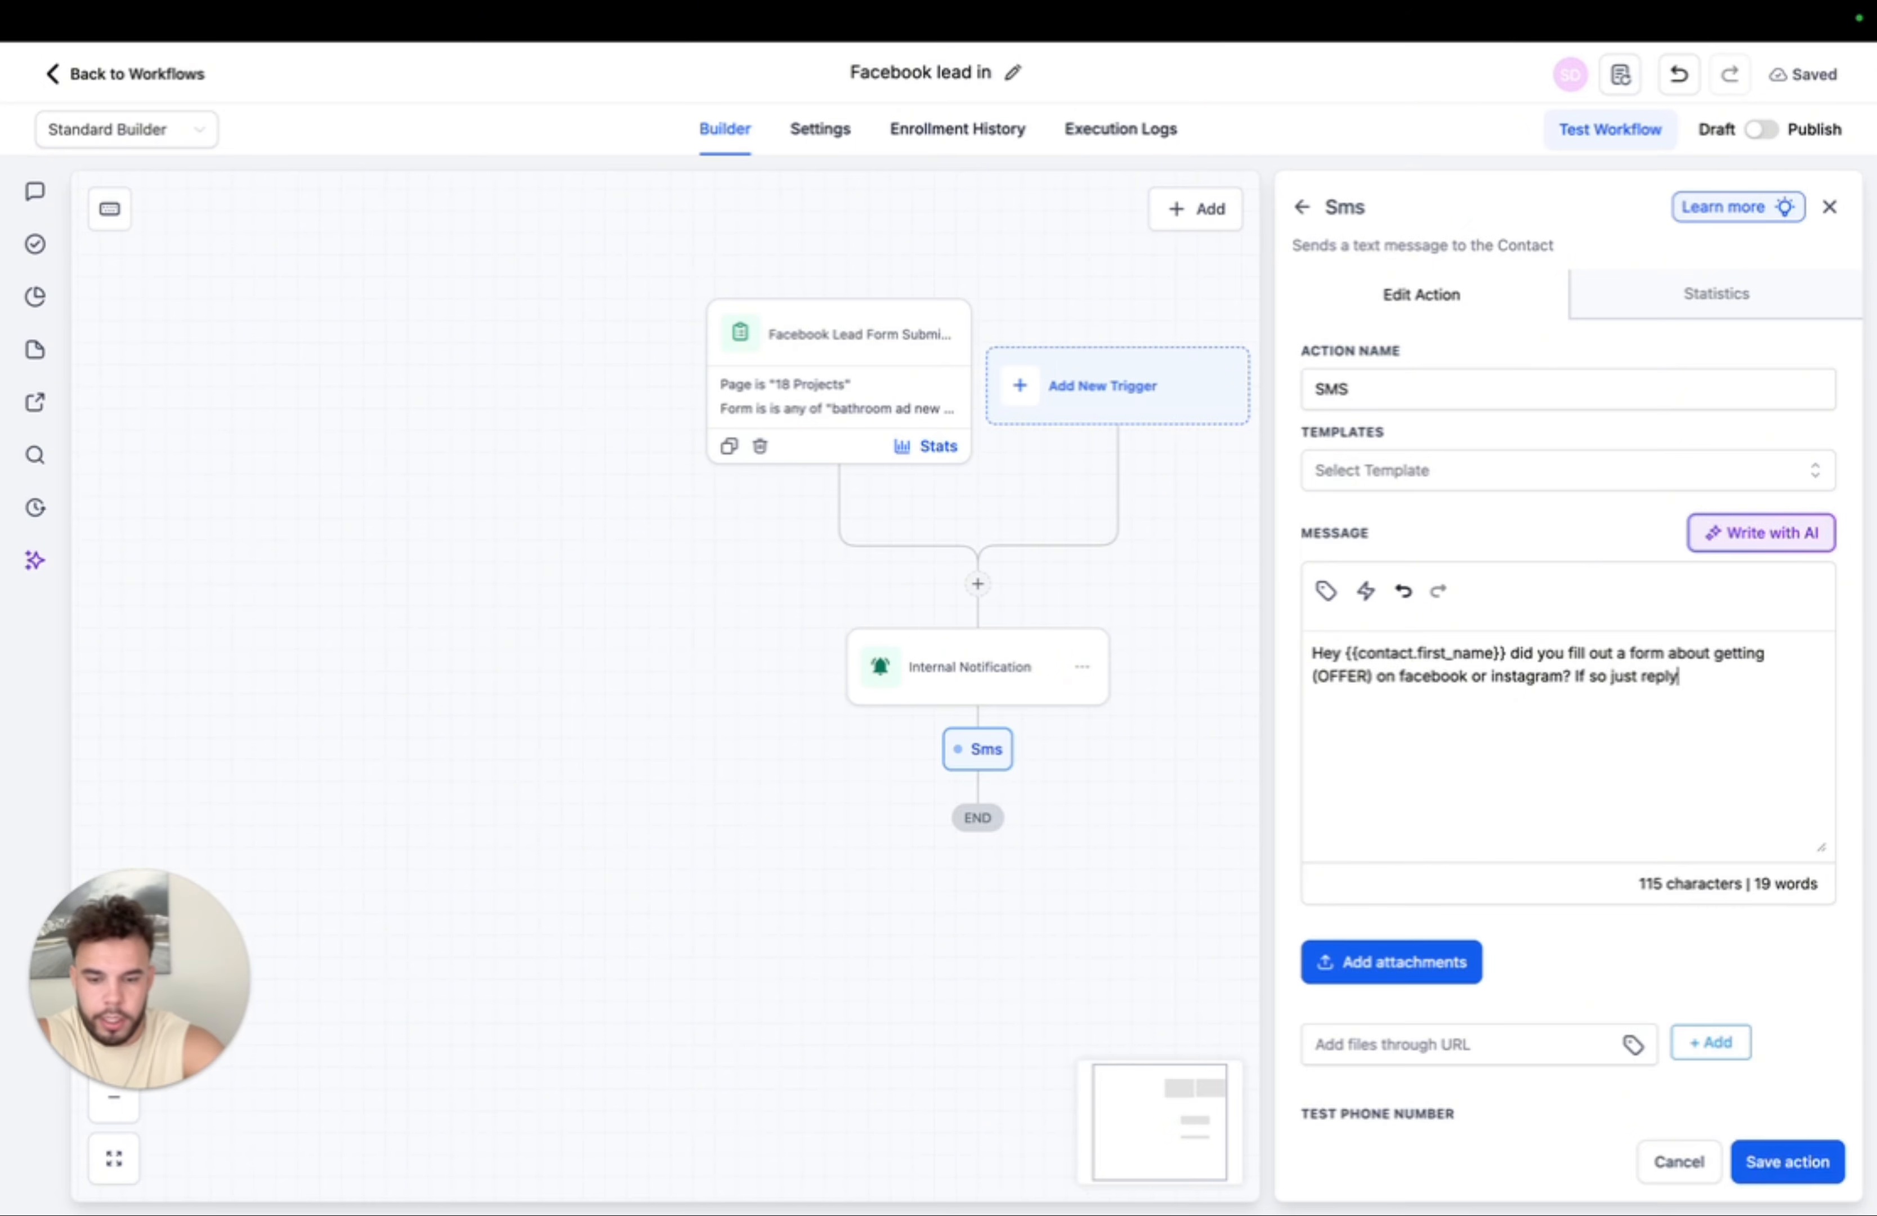
type(" YES, if not no")
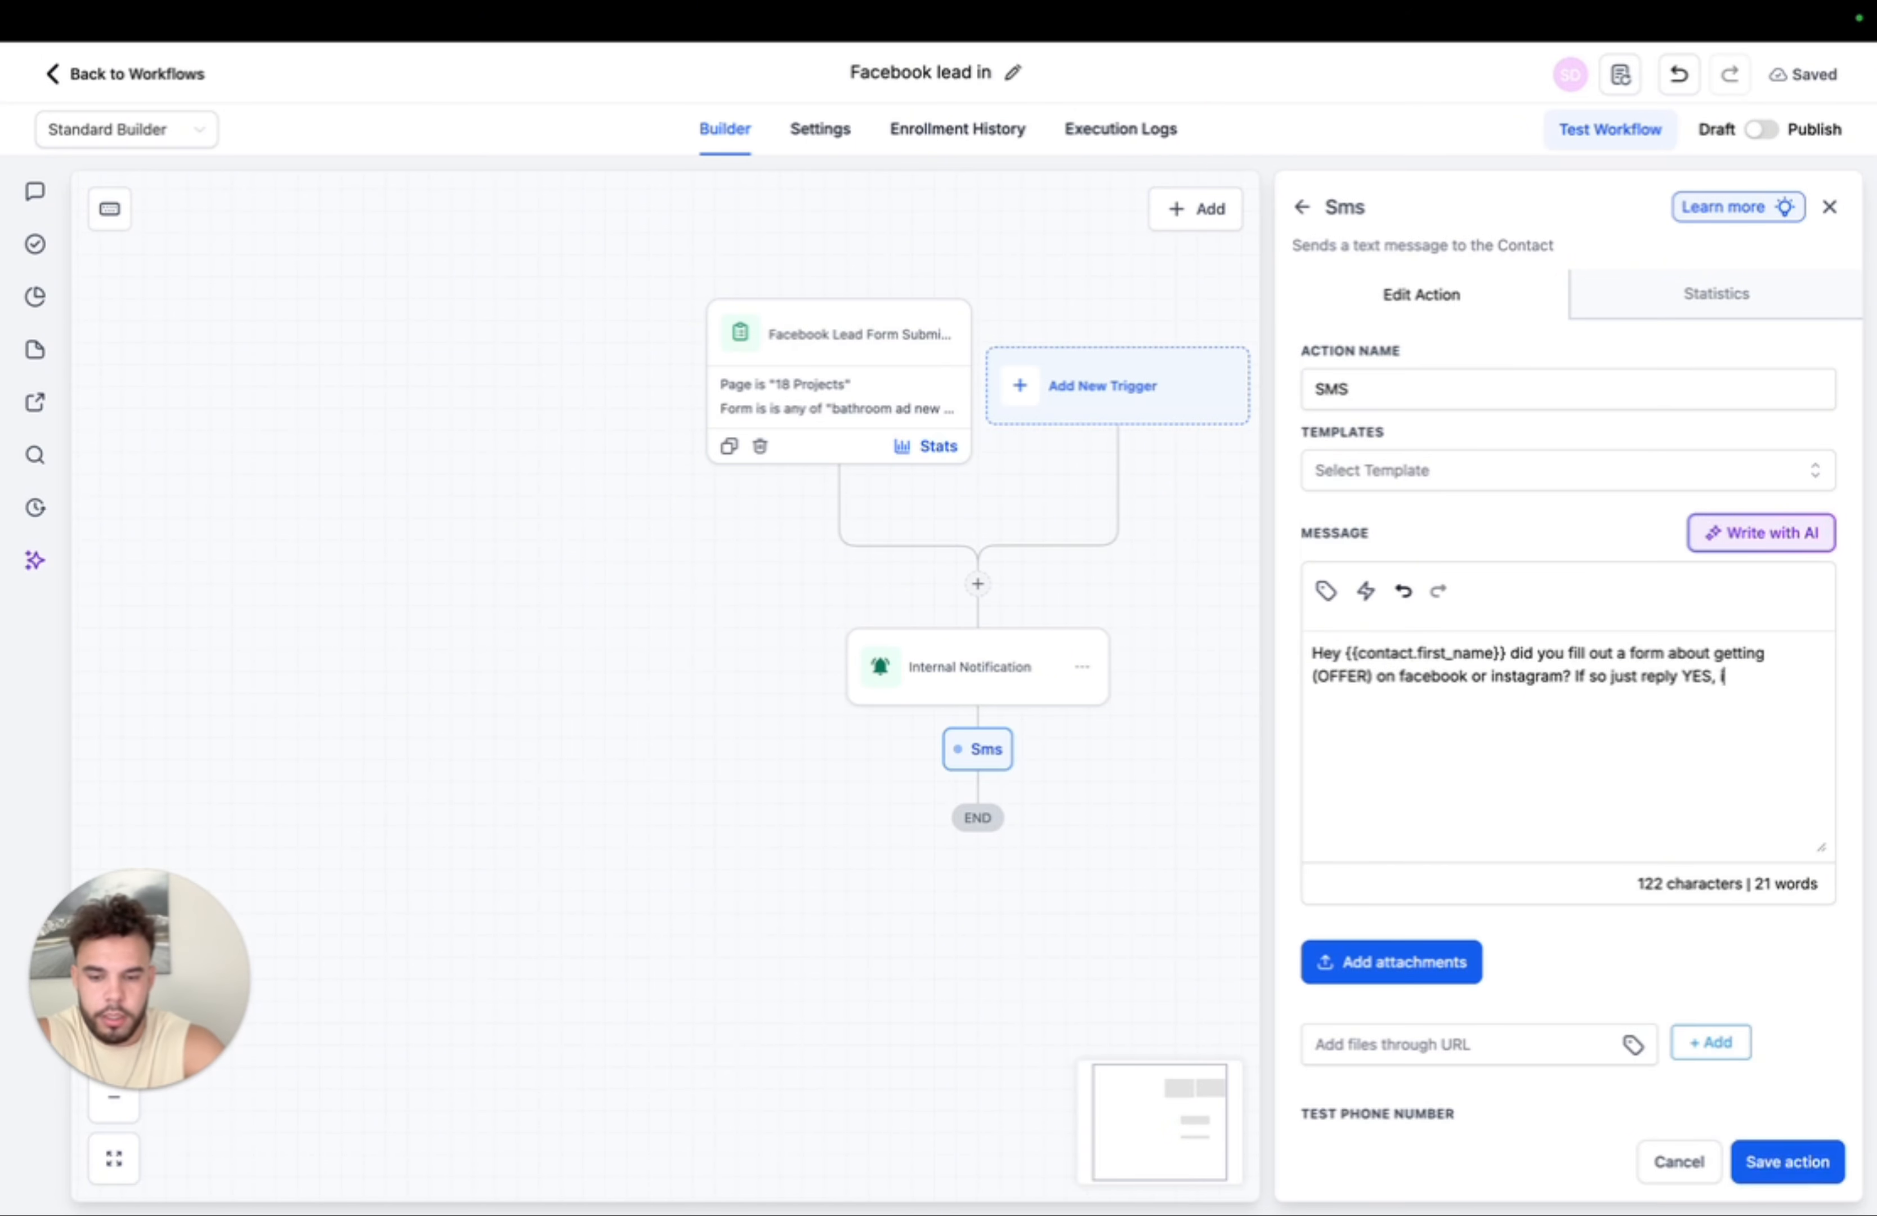
type("ries:)")
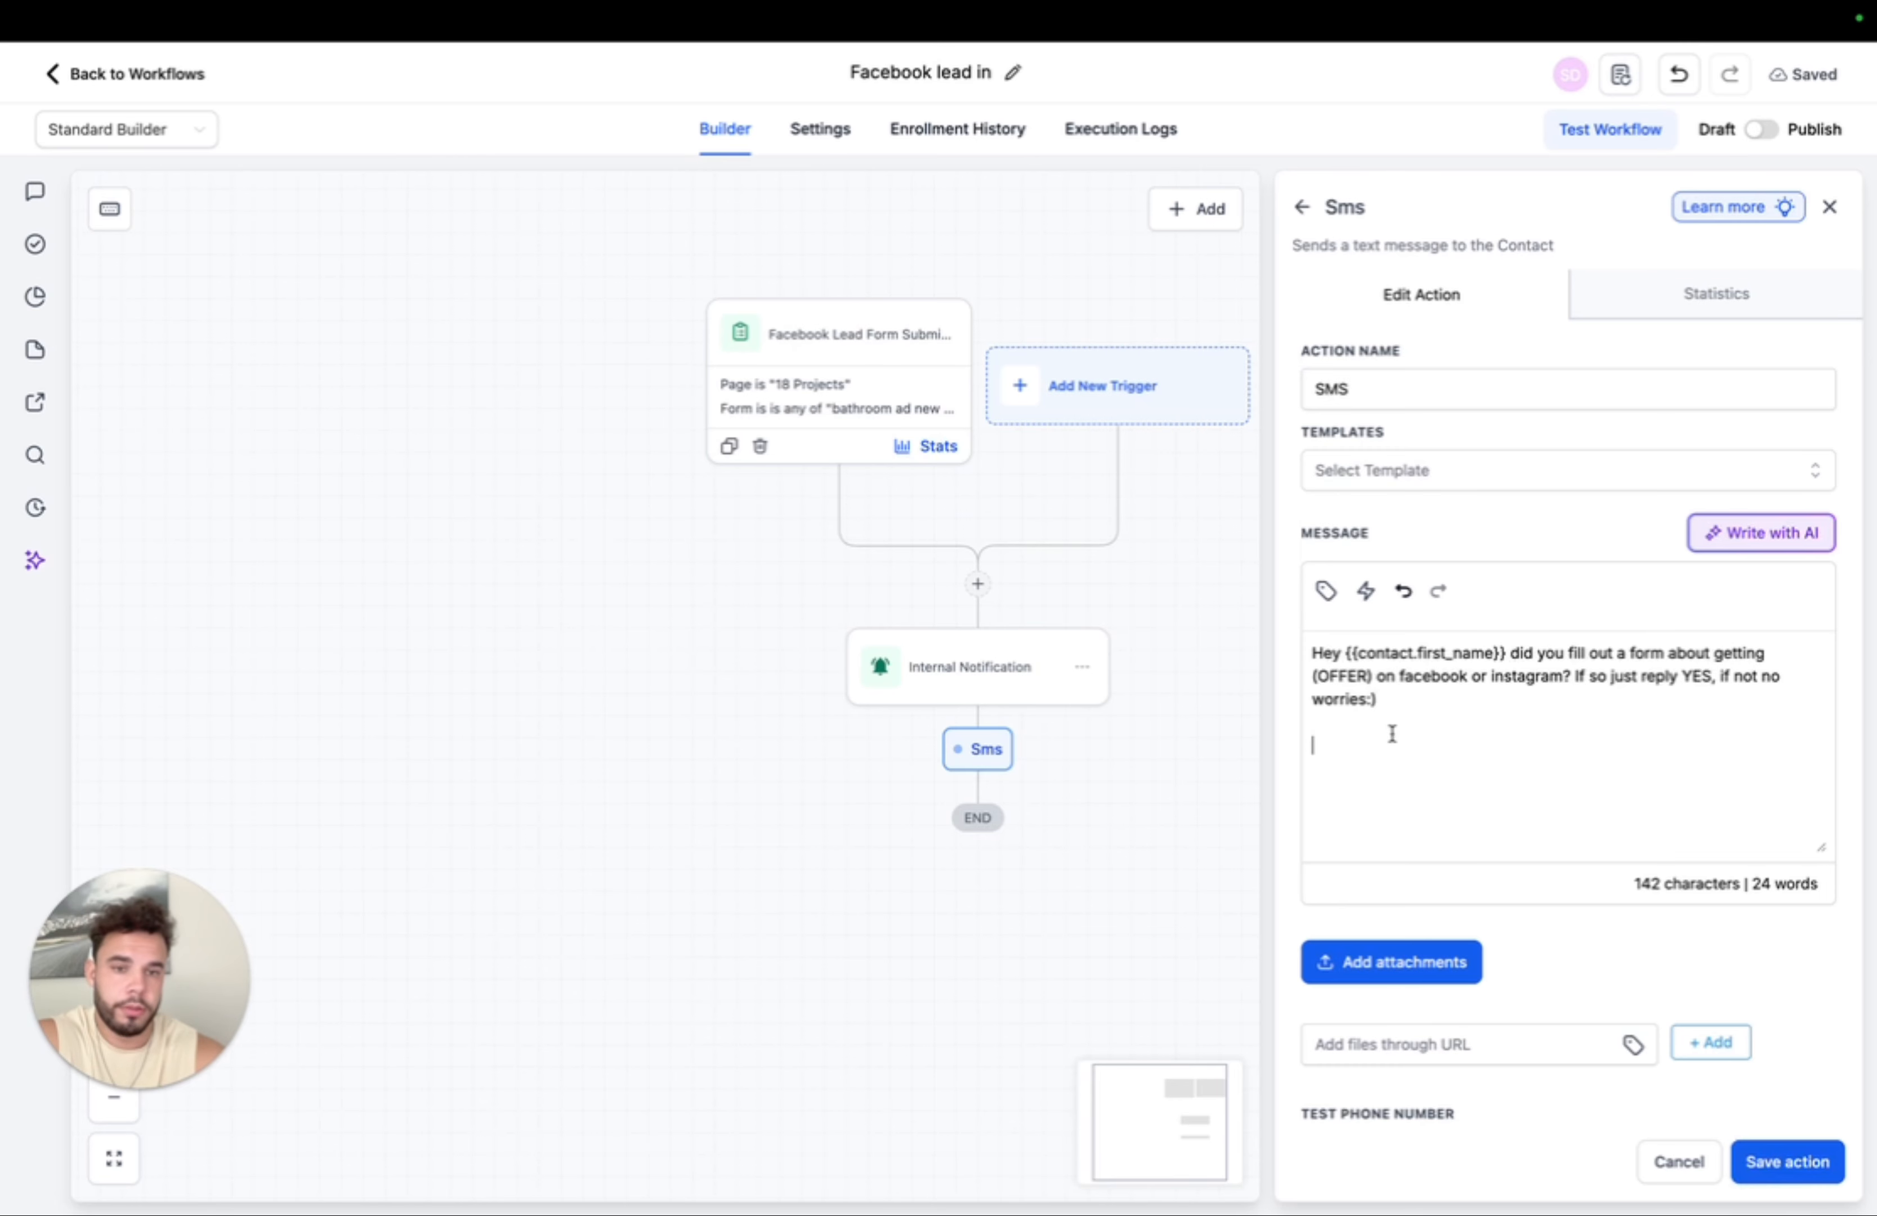
- Save the SMS step without inserting any further merge fields
left_click(1397, 706)
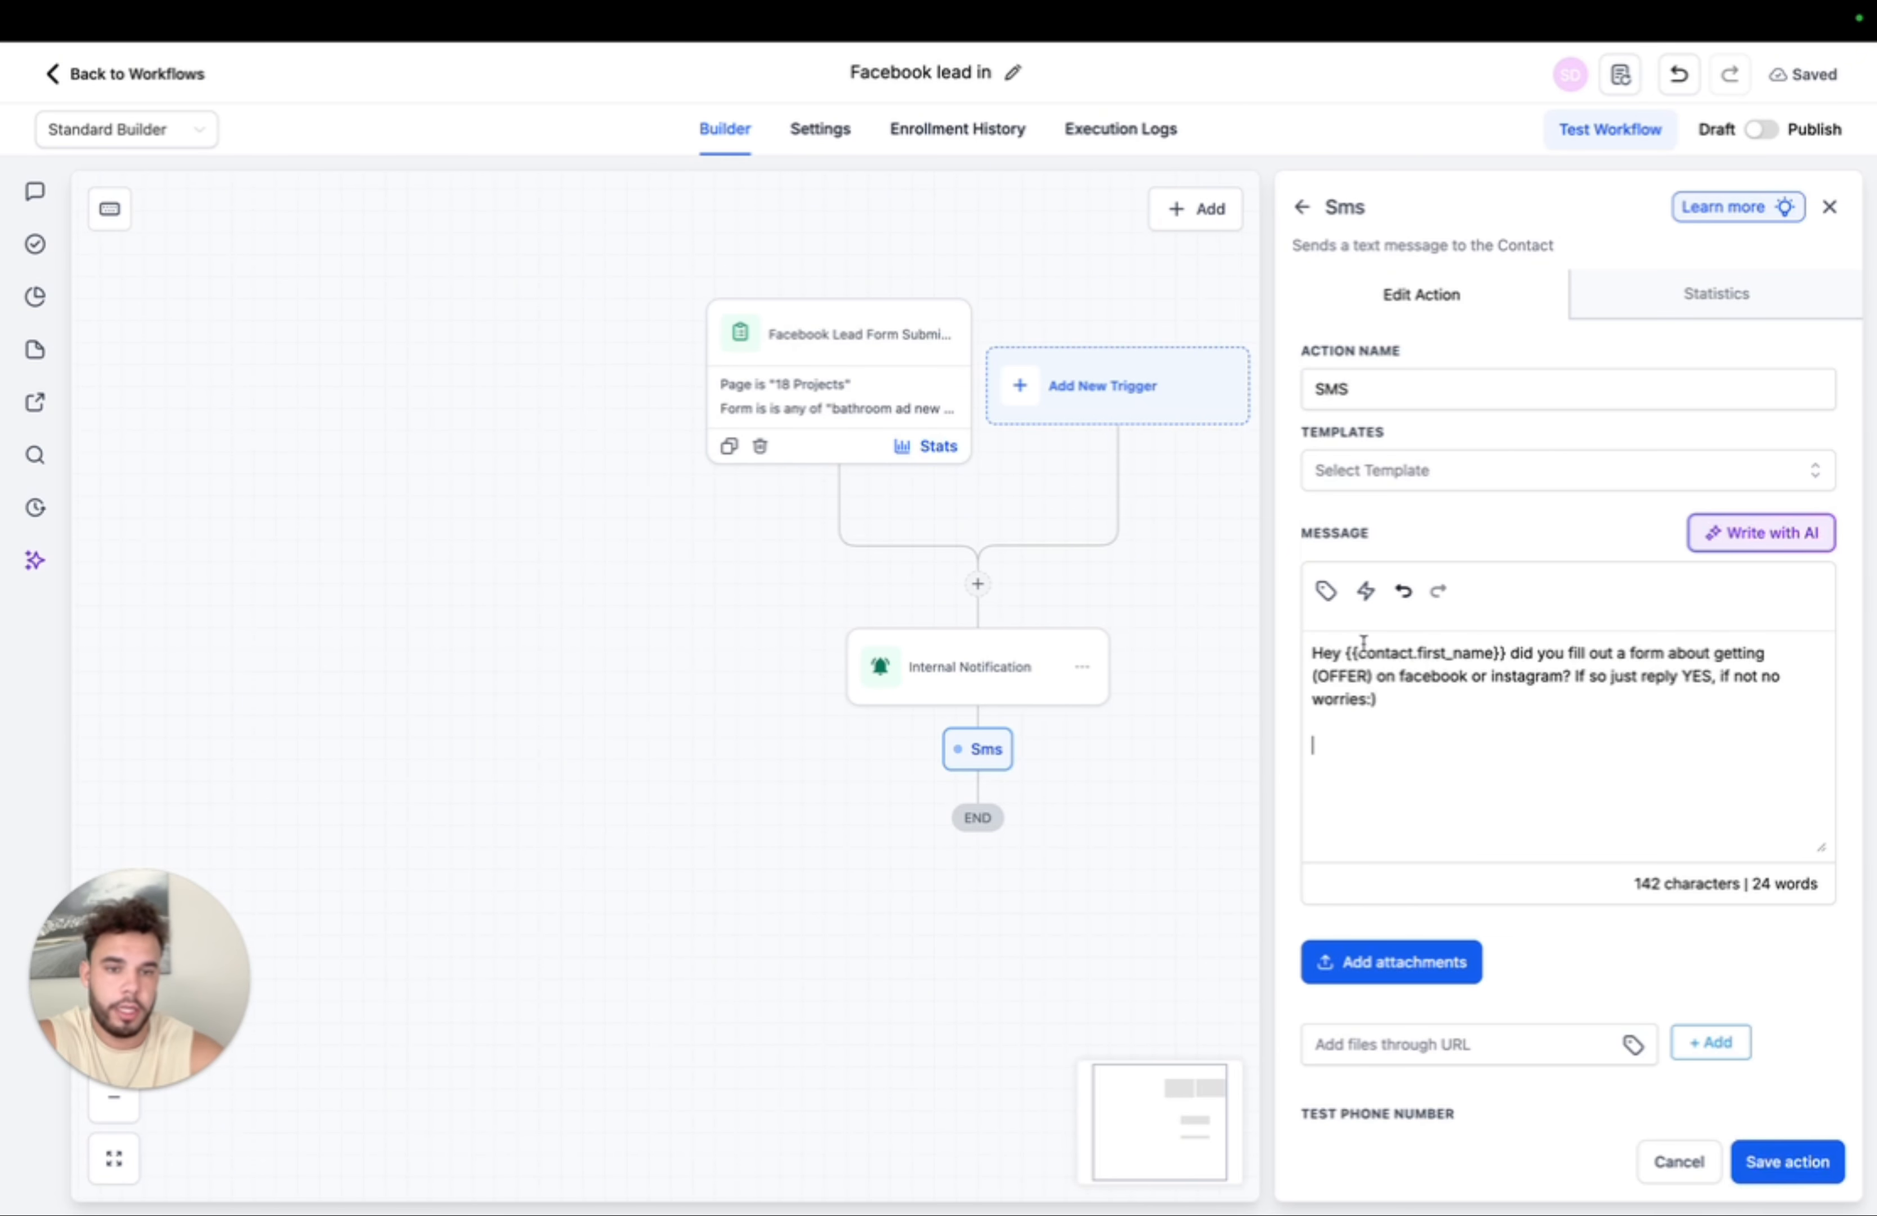
left_click(1329, 593)
scroll(1428, 896, "down", 5)
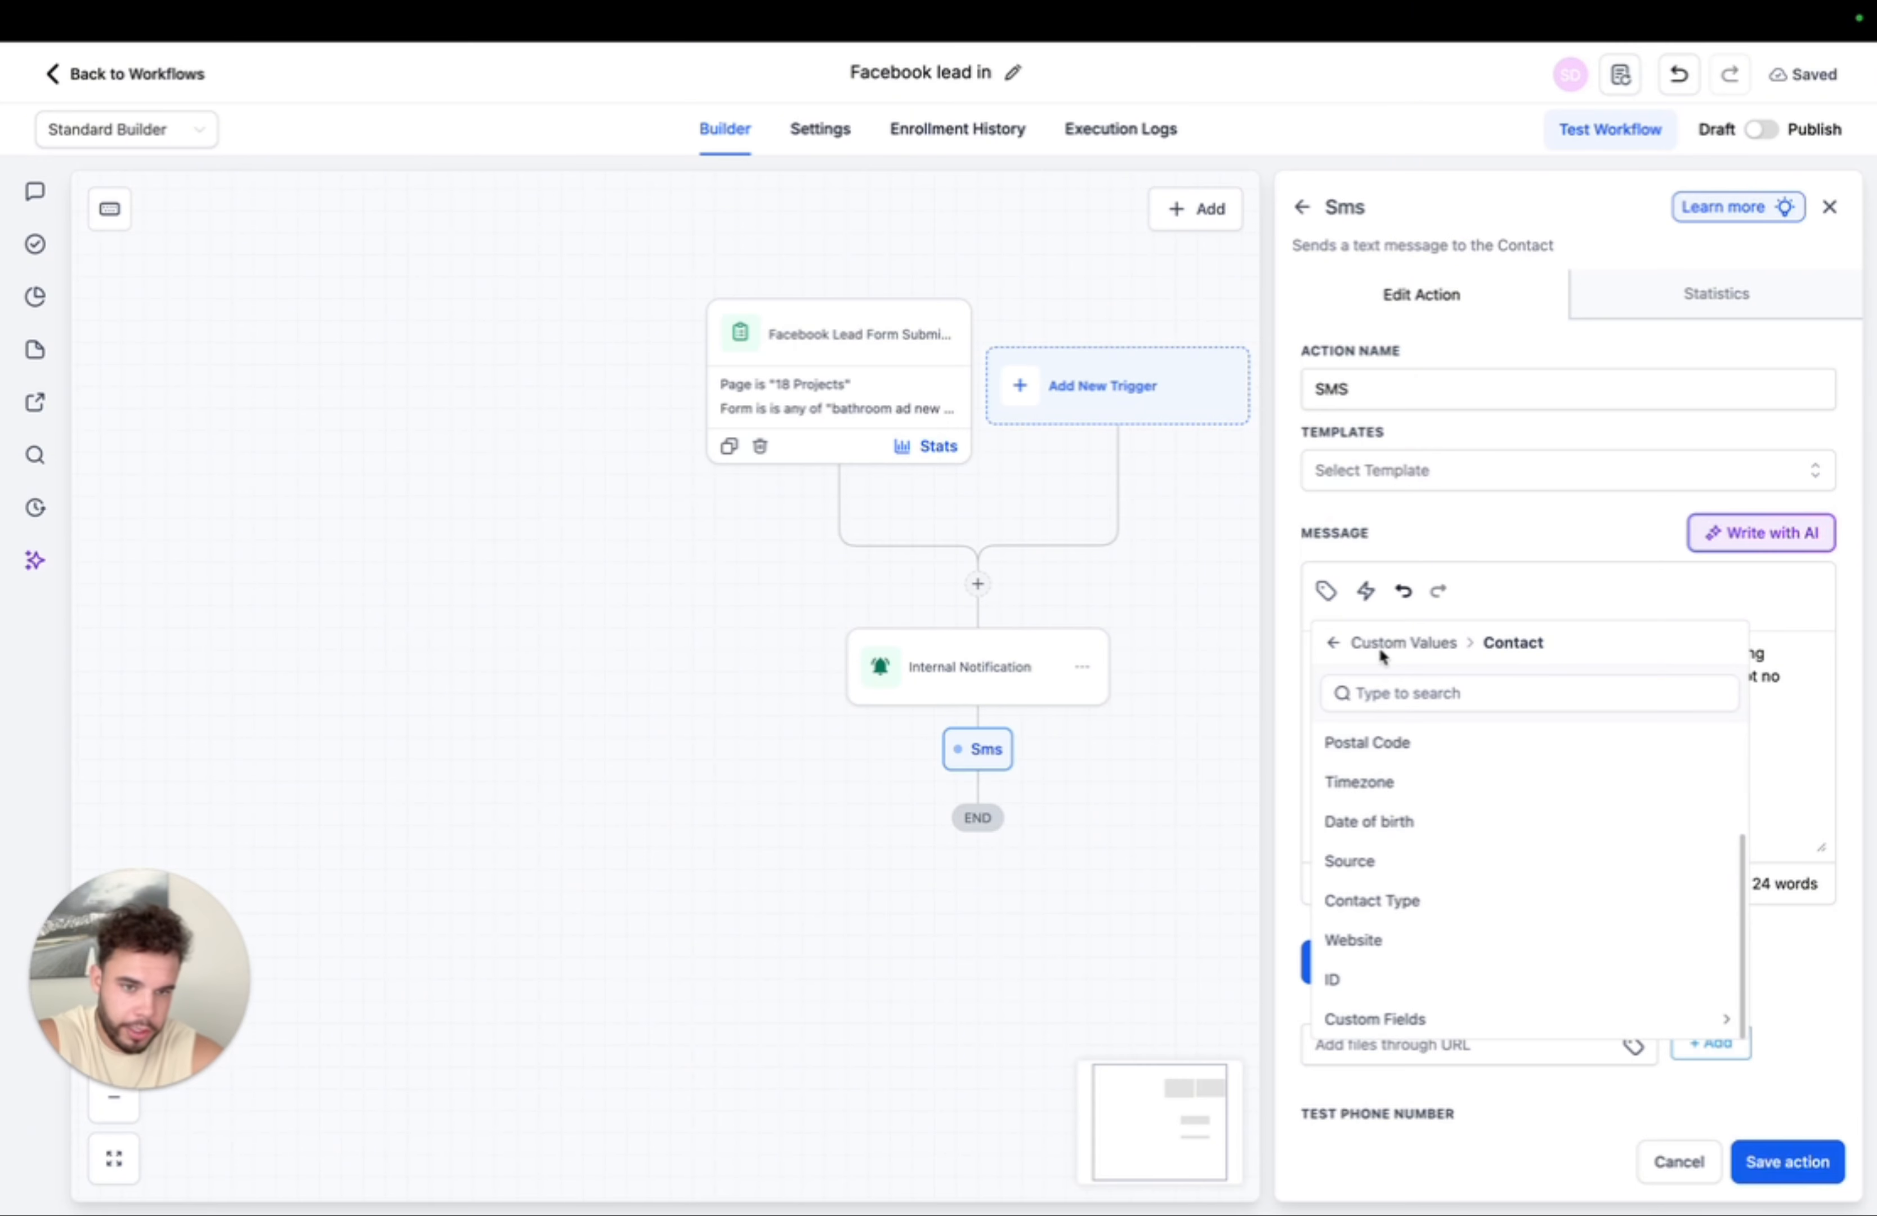
left_click(1331, 646)
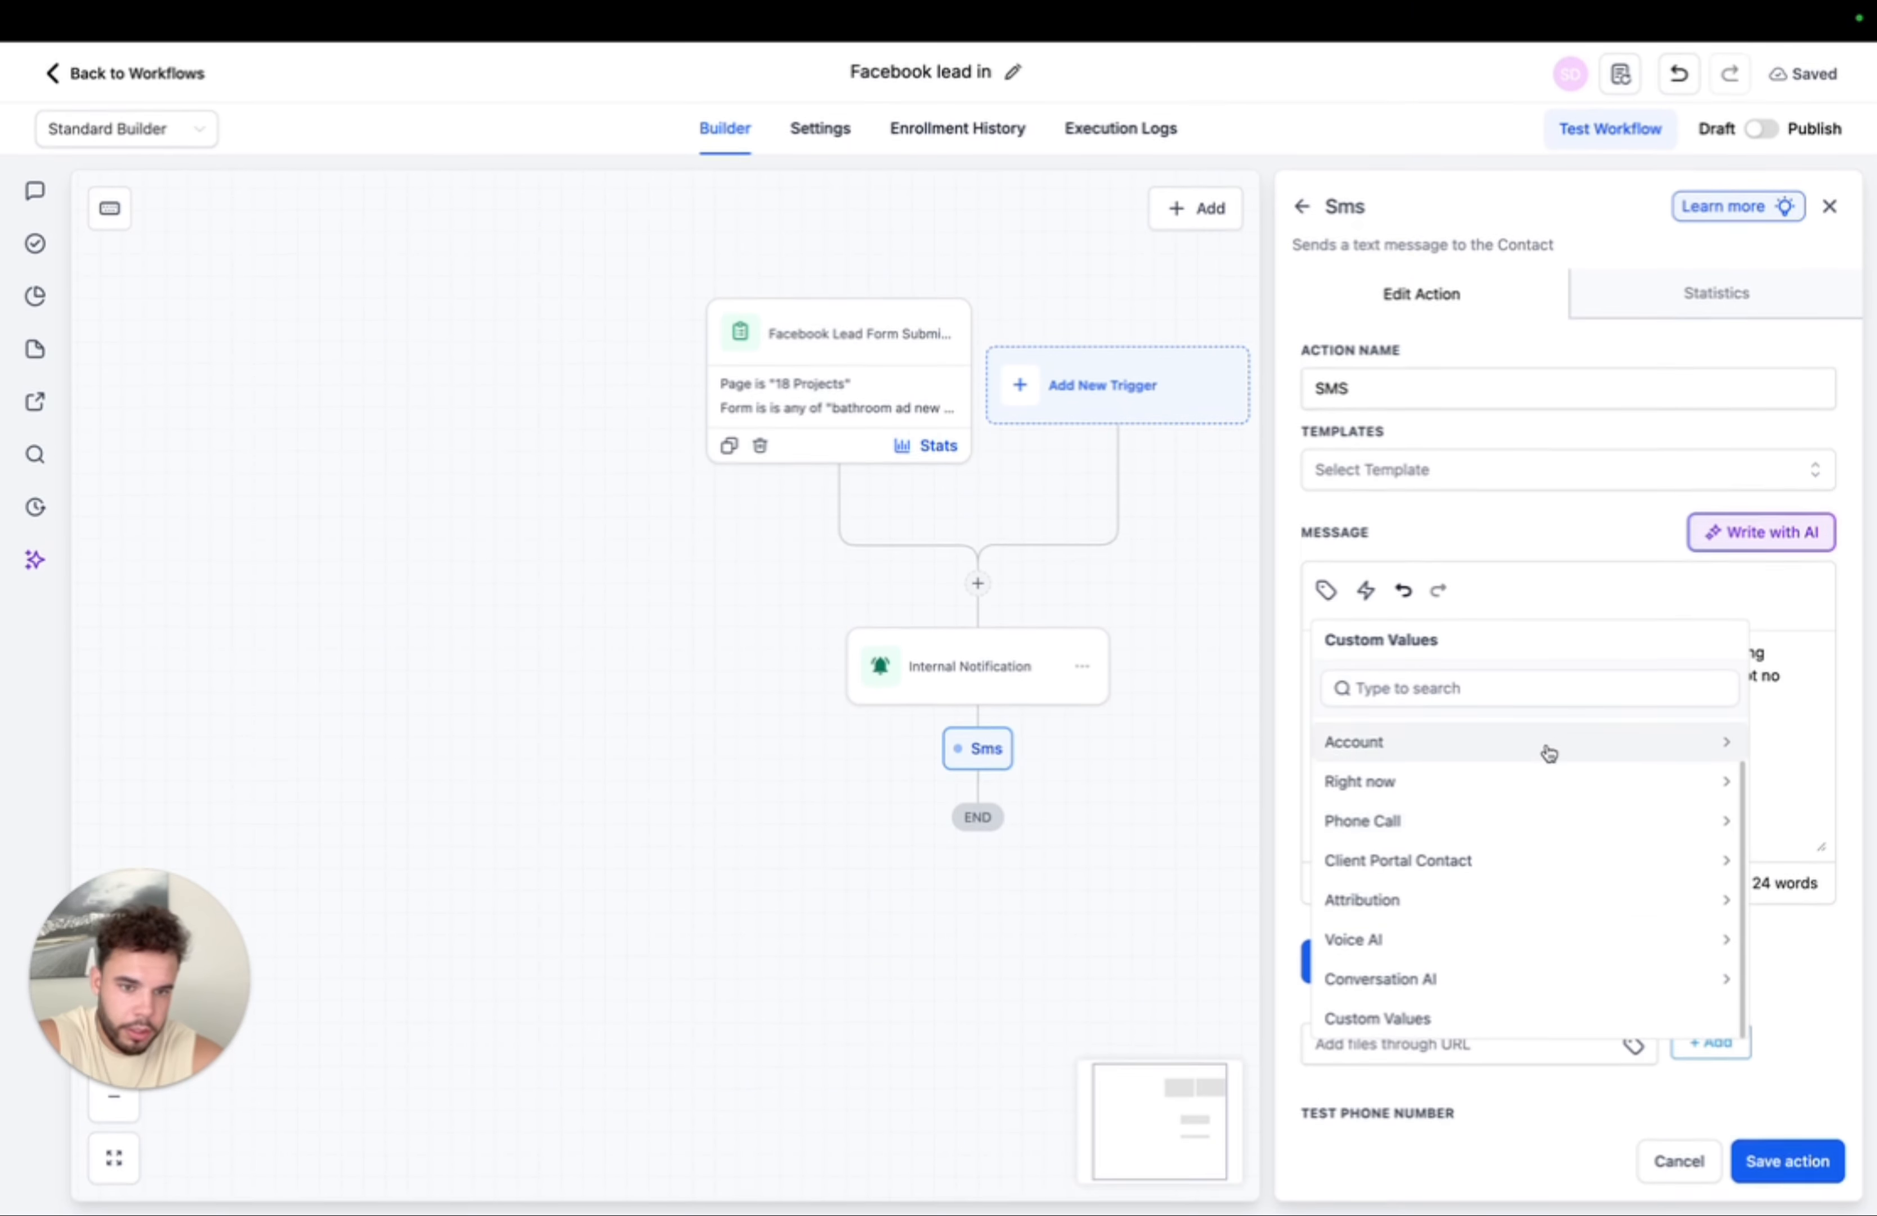
left_click(1531, 572)
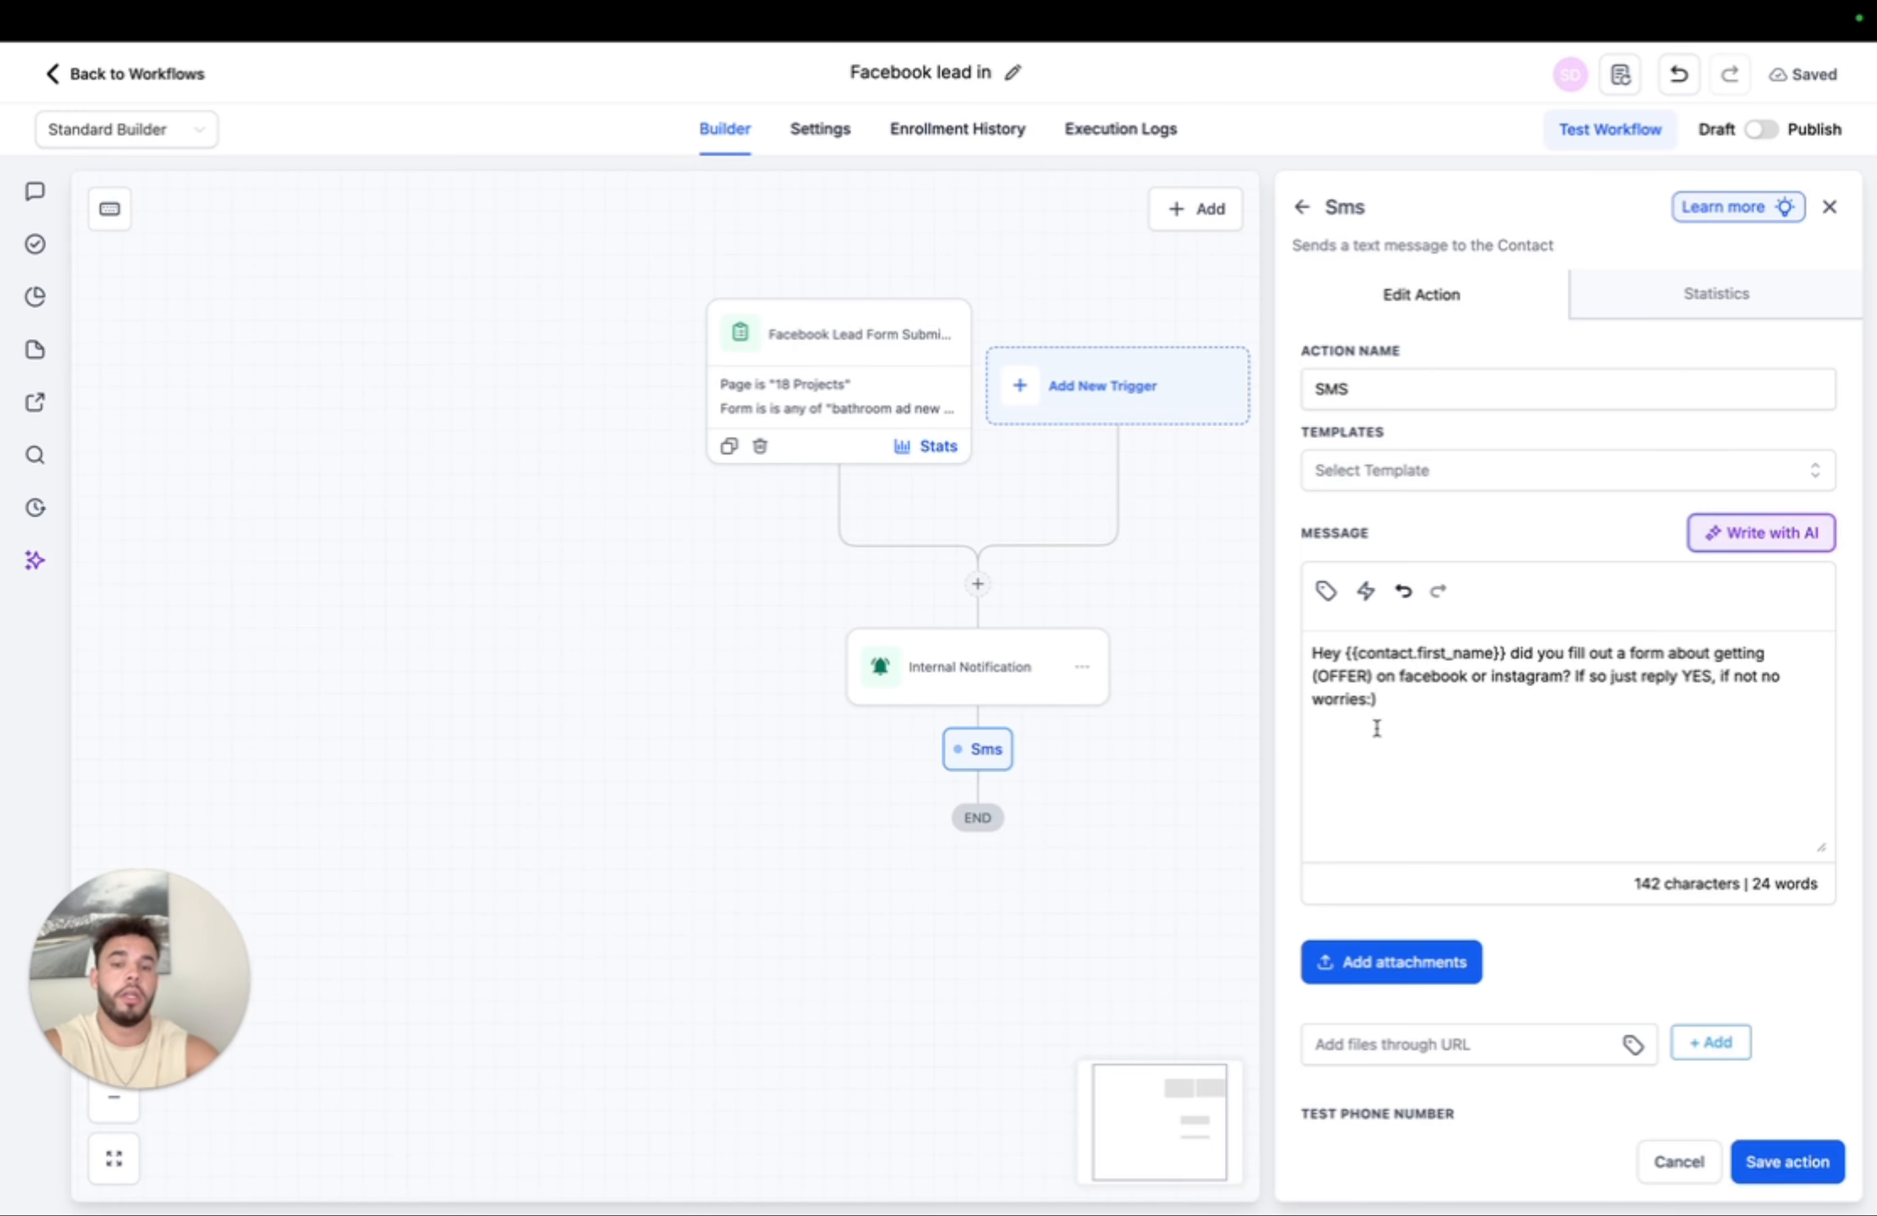
left_click(1788, 1161)
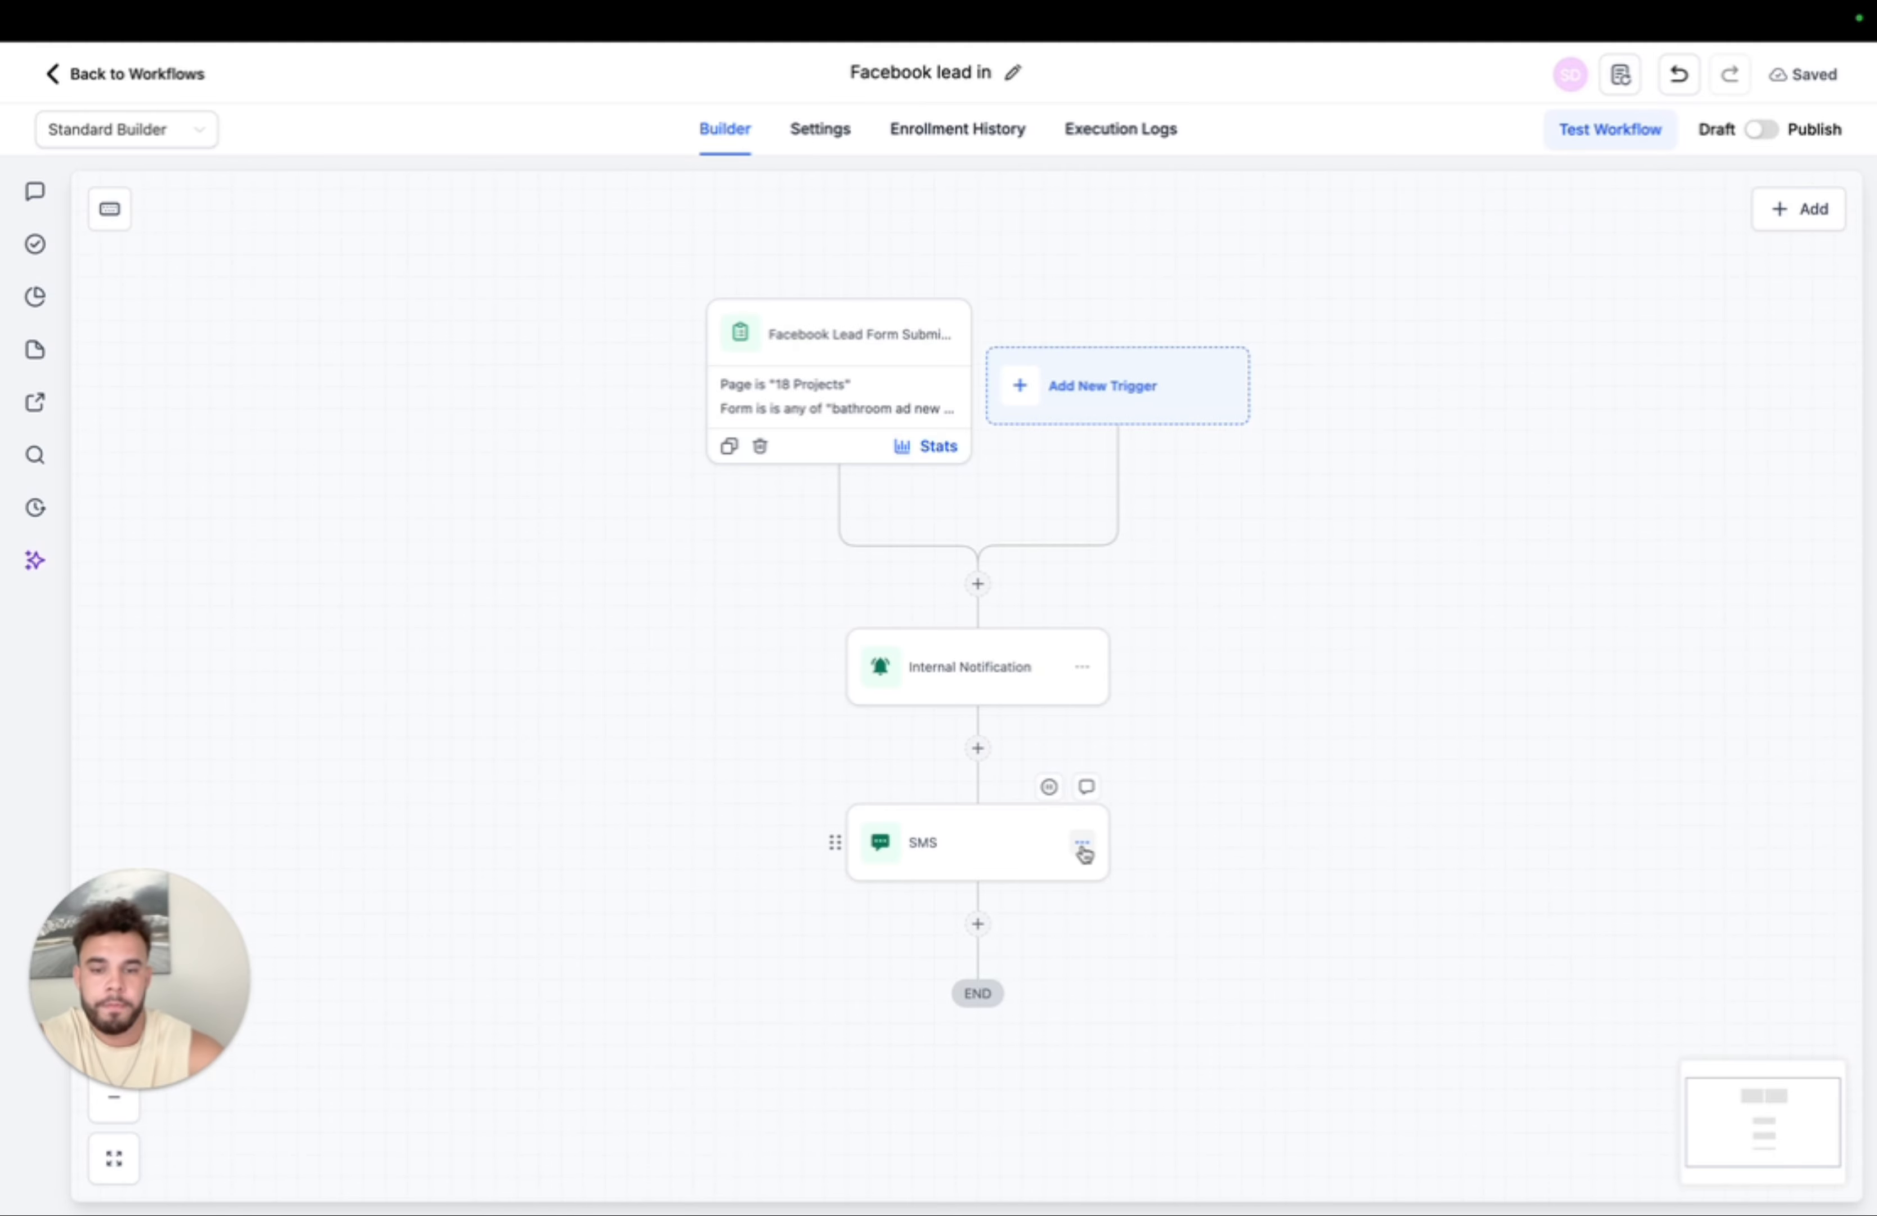
- Add a Wait step after the SMS with a delay of 24 hours
left_click(976, 923)
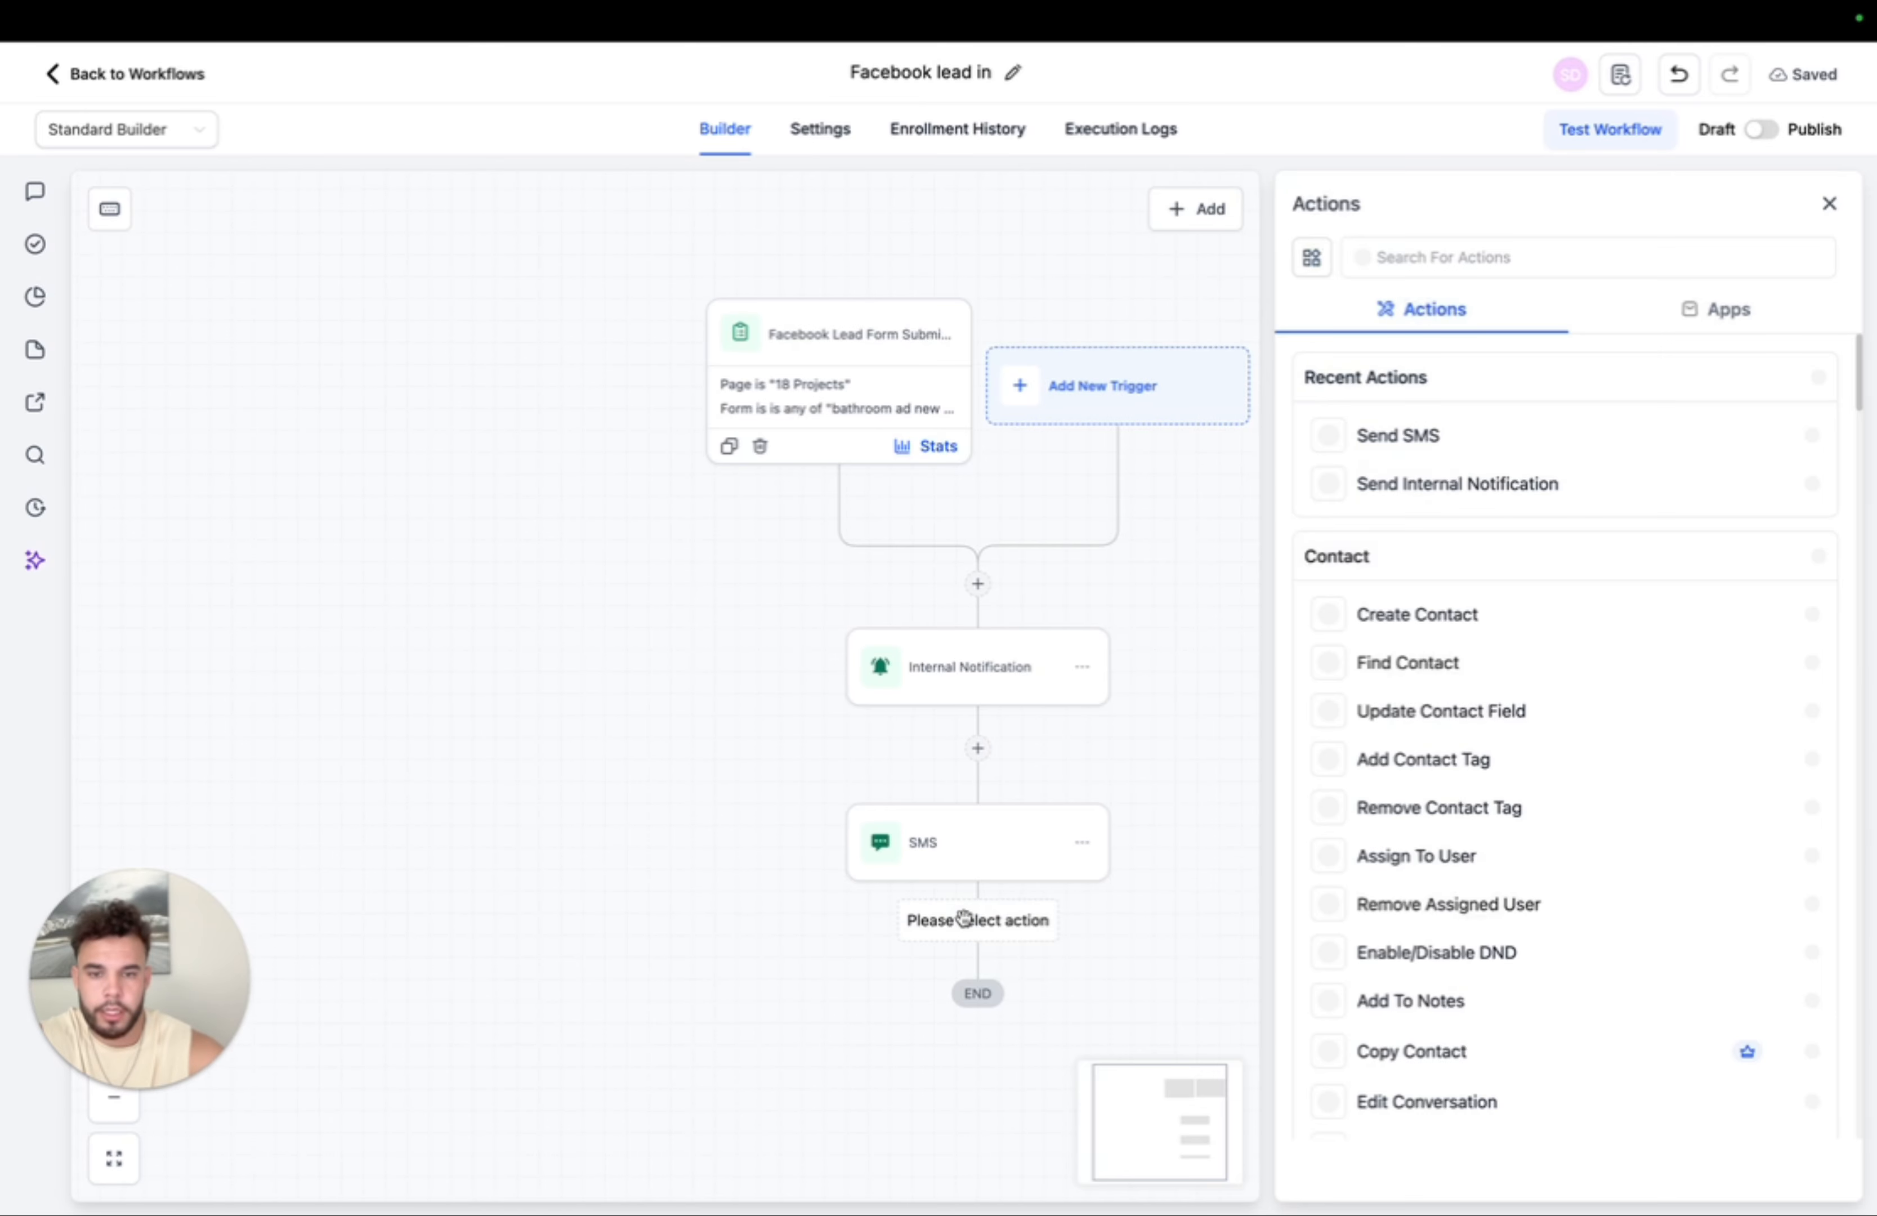
left_click(1431, 247)
type("wait")
left_click(1378, 434)
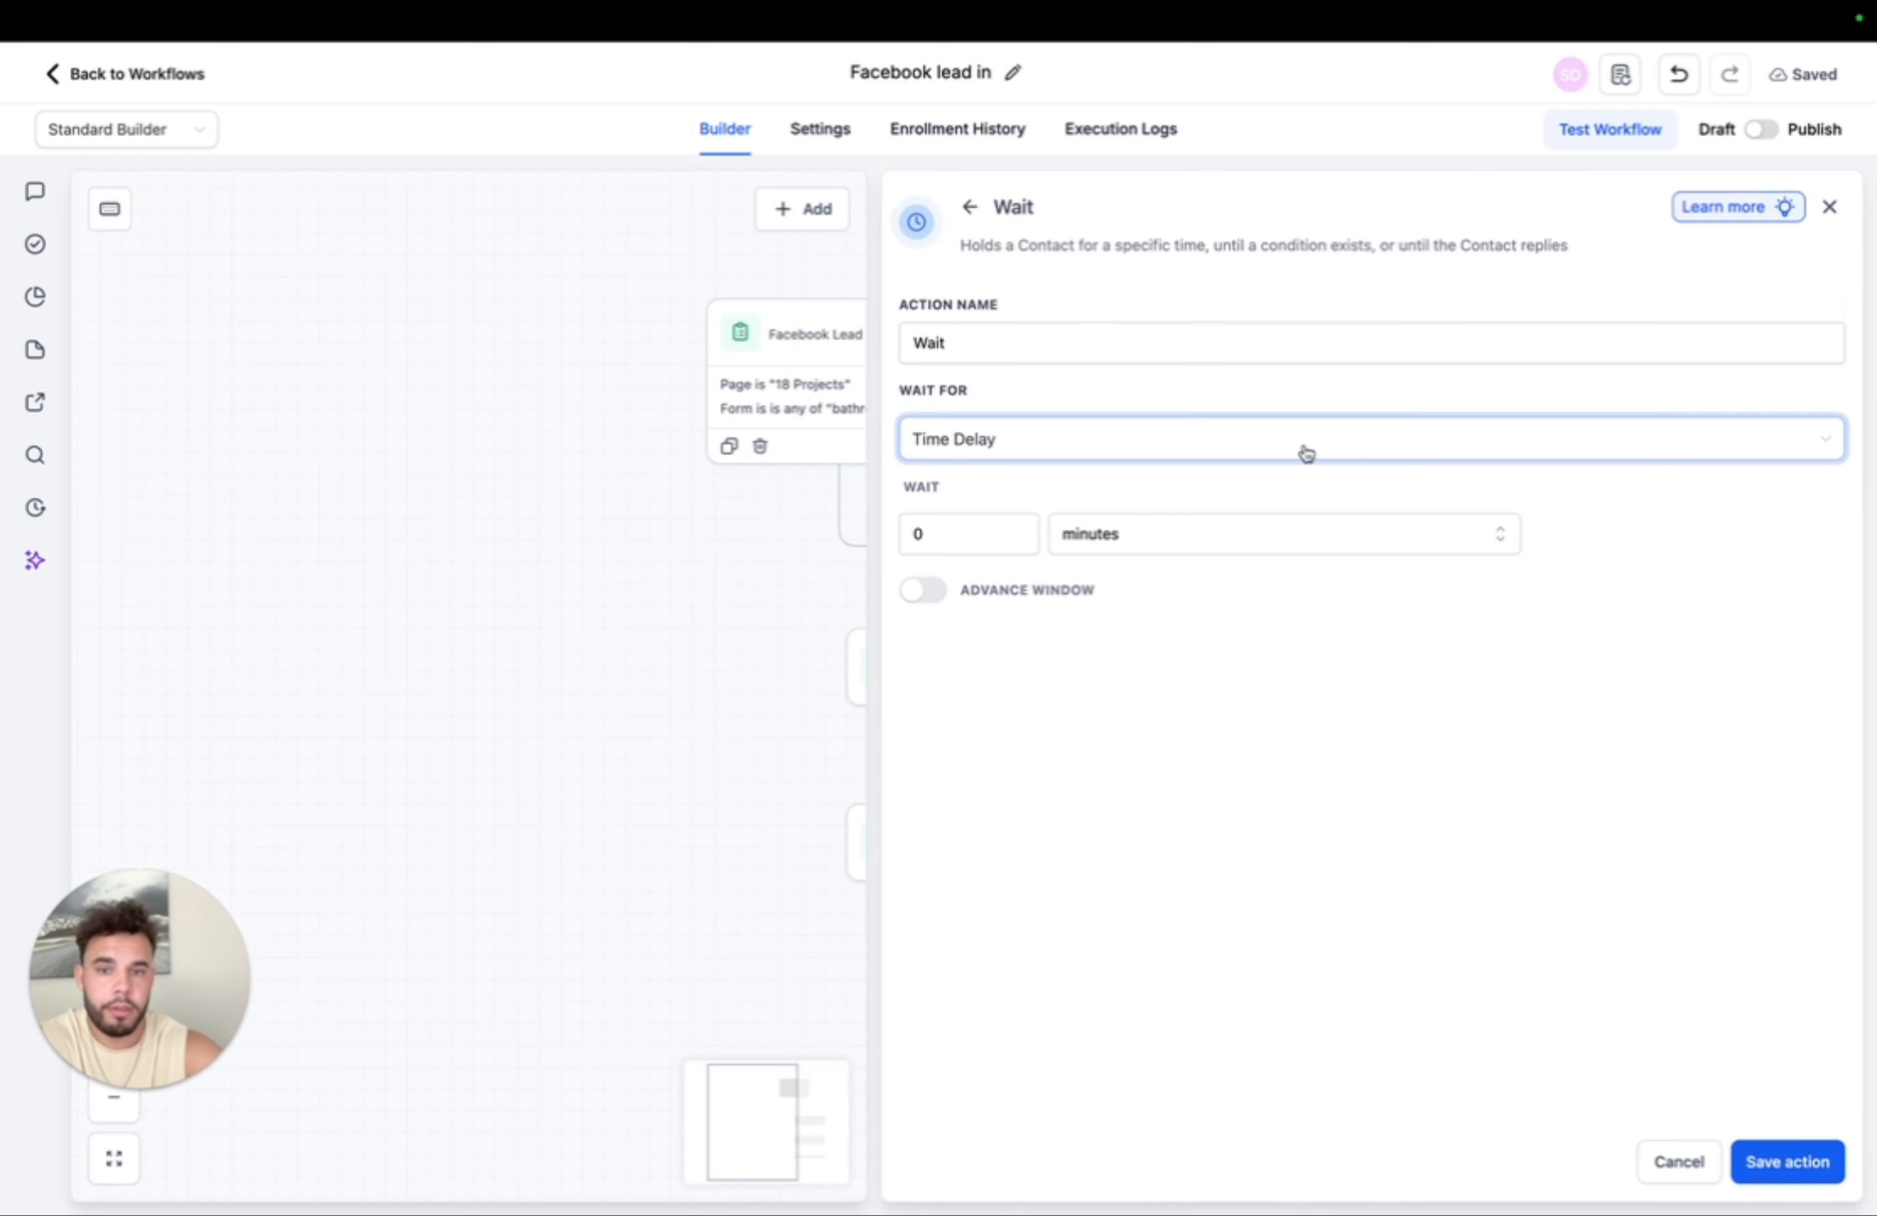
left_click(987, 534)
key("BackSpace")
type("24")
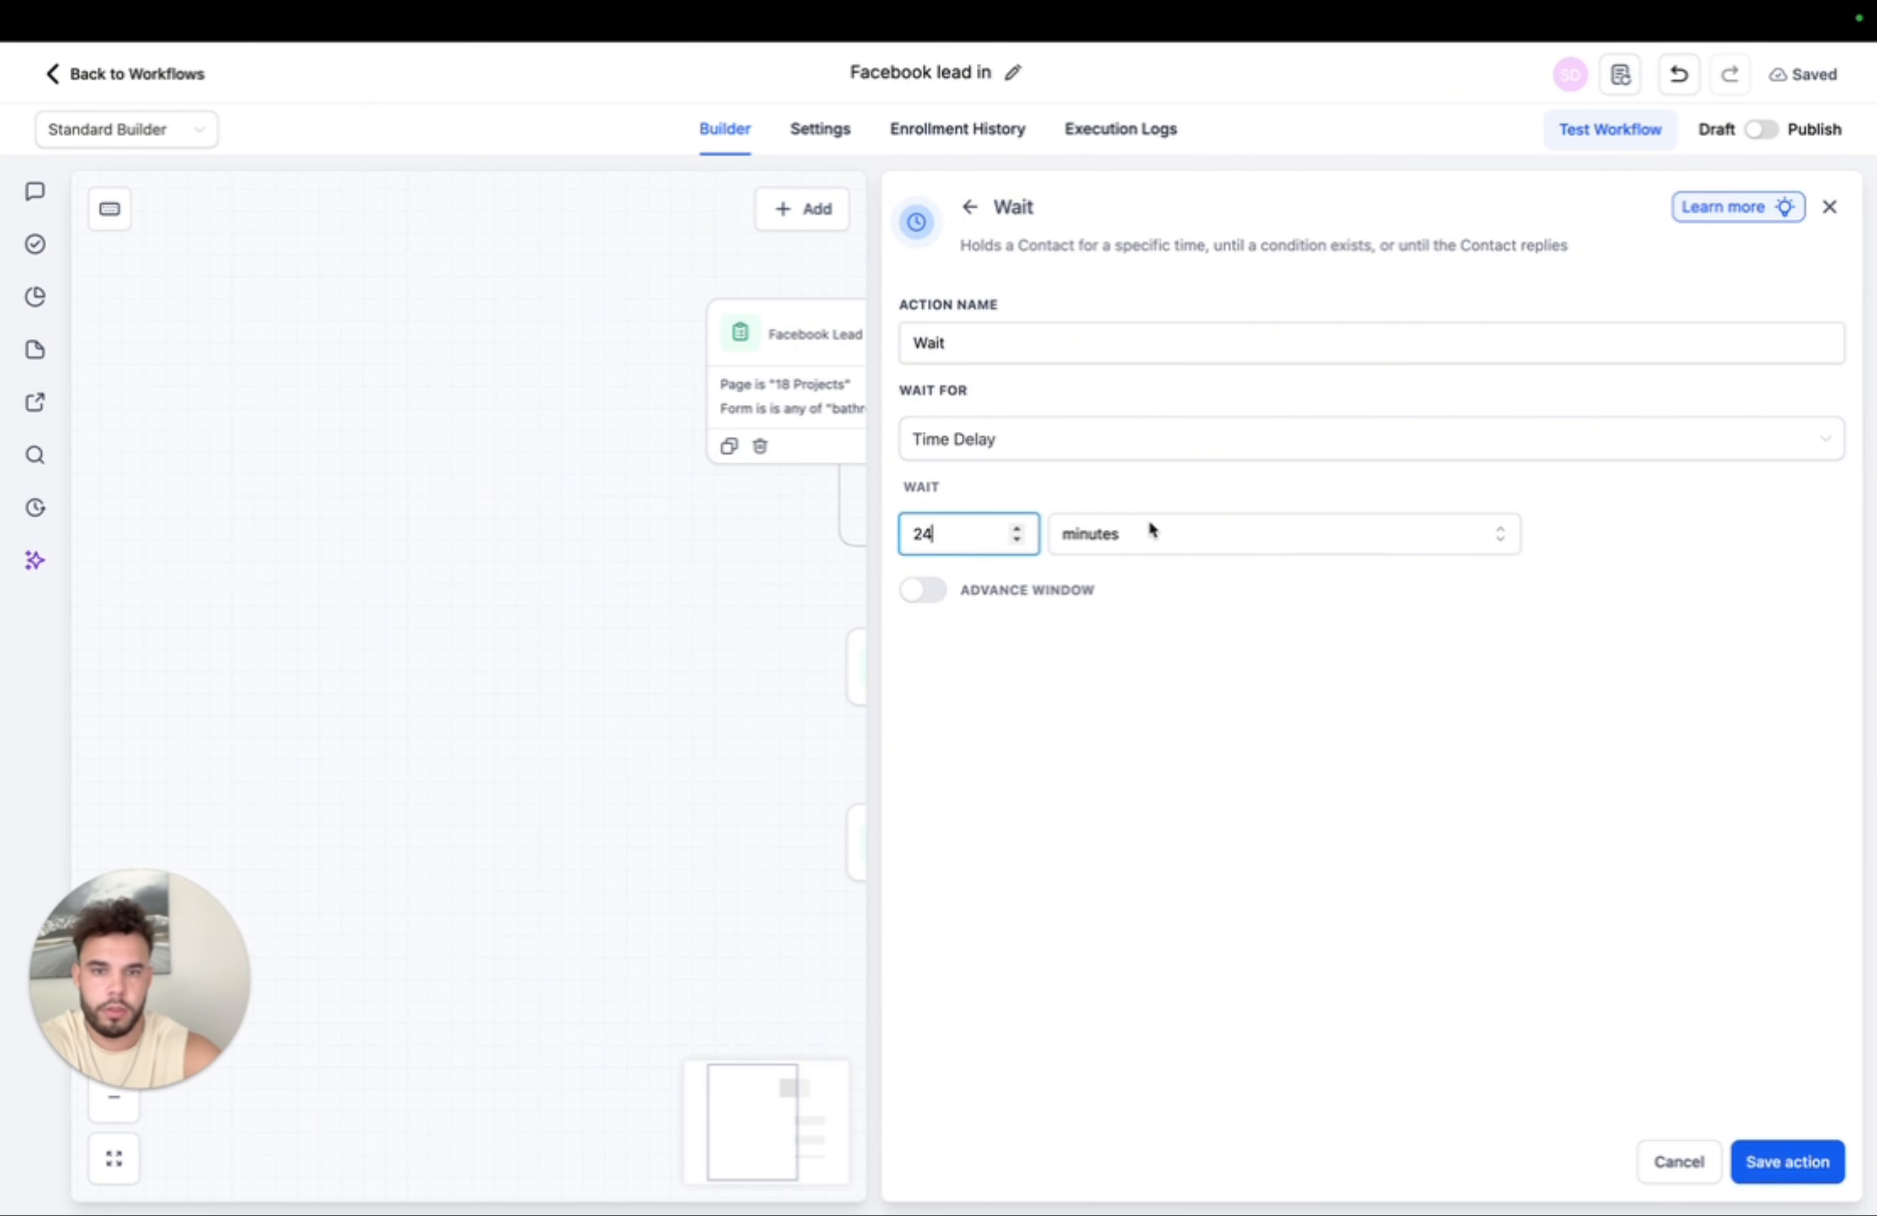
left_click(1150, 521)
left_click(1131, 626)
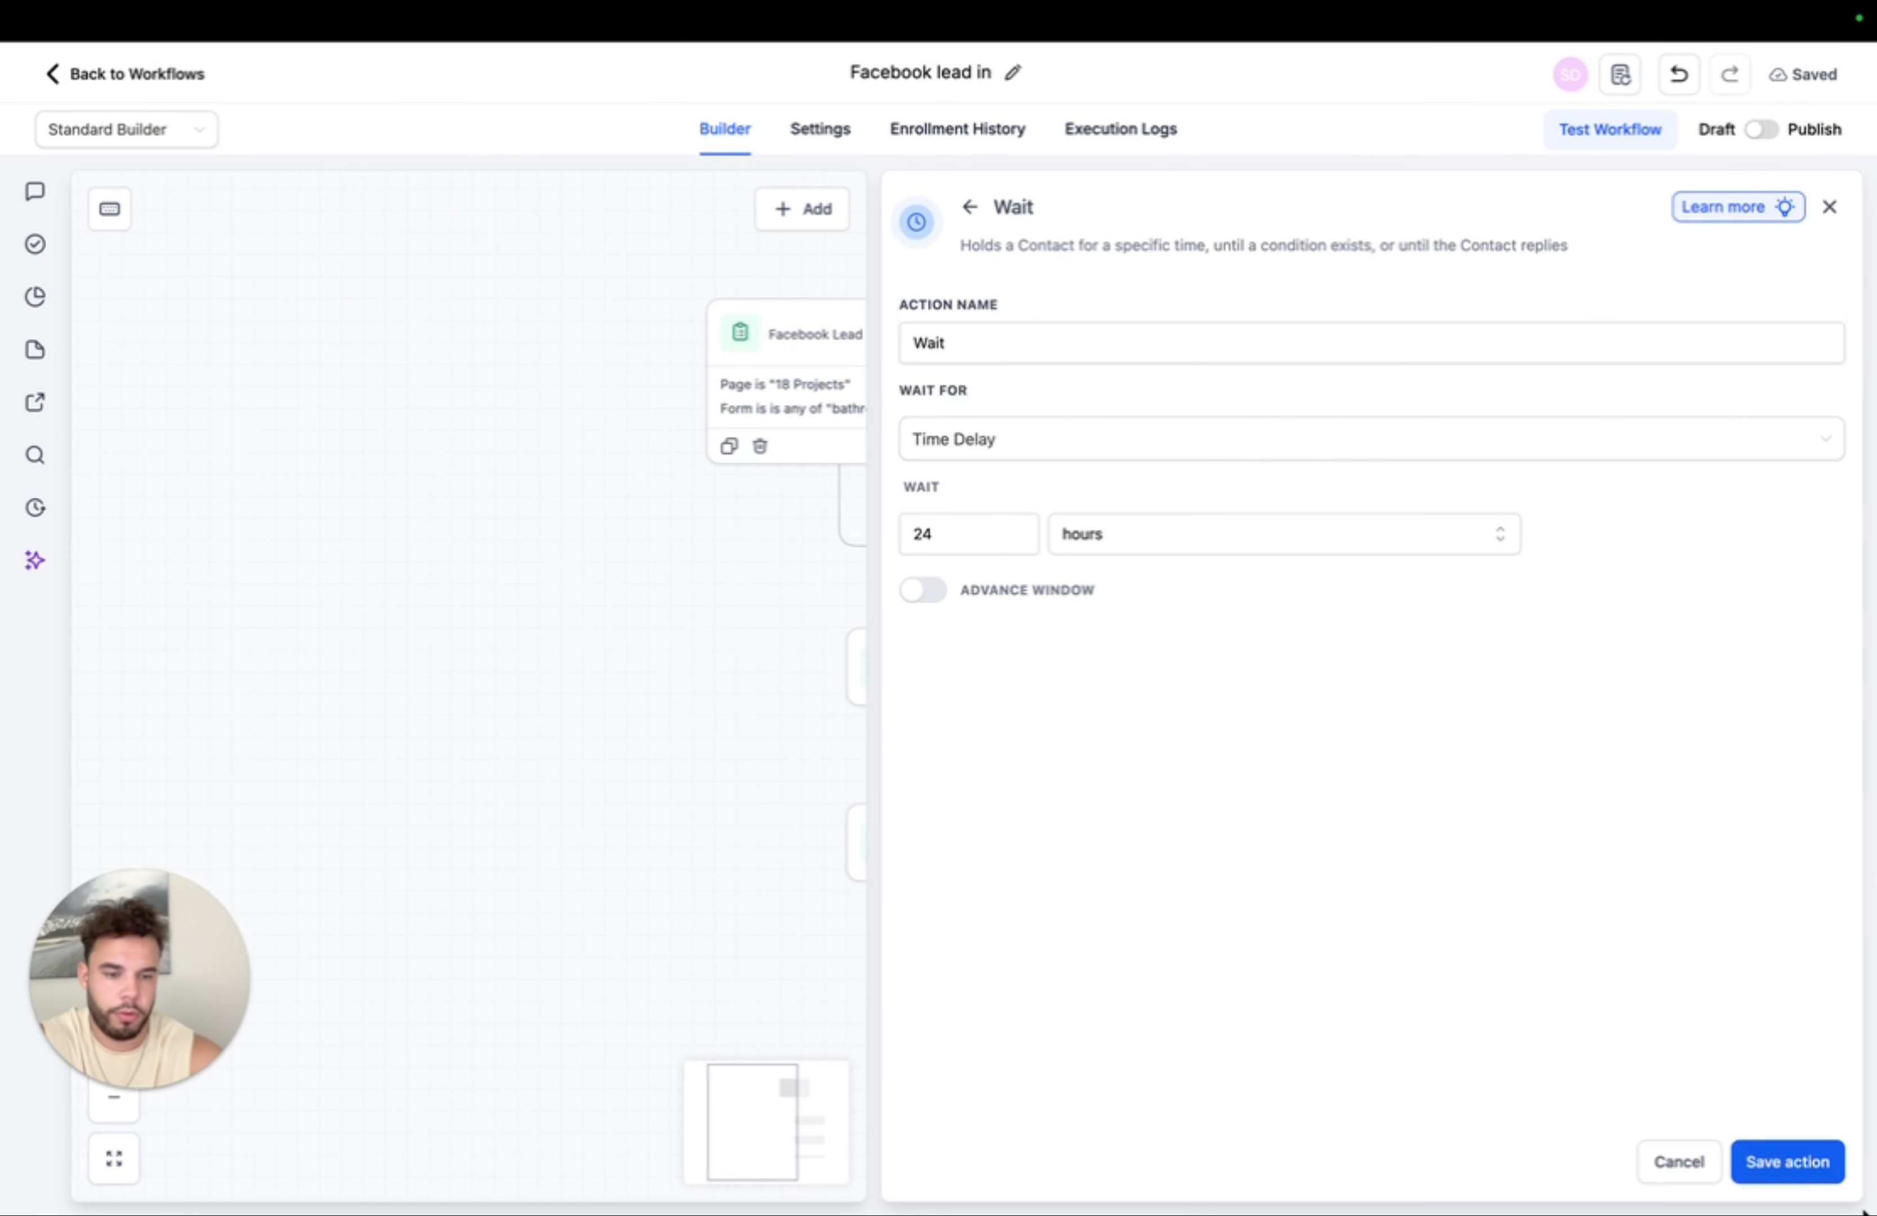
left_click(1786, 1161)
- Copy all actions from the SMS step and paste the SMS-and-wait pair four more times below
left_click(1081, 843)
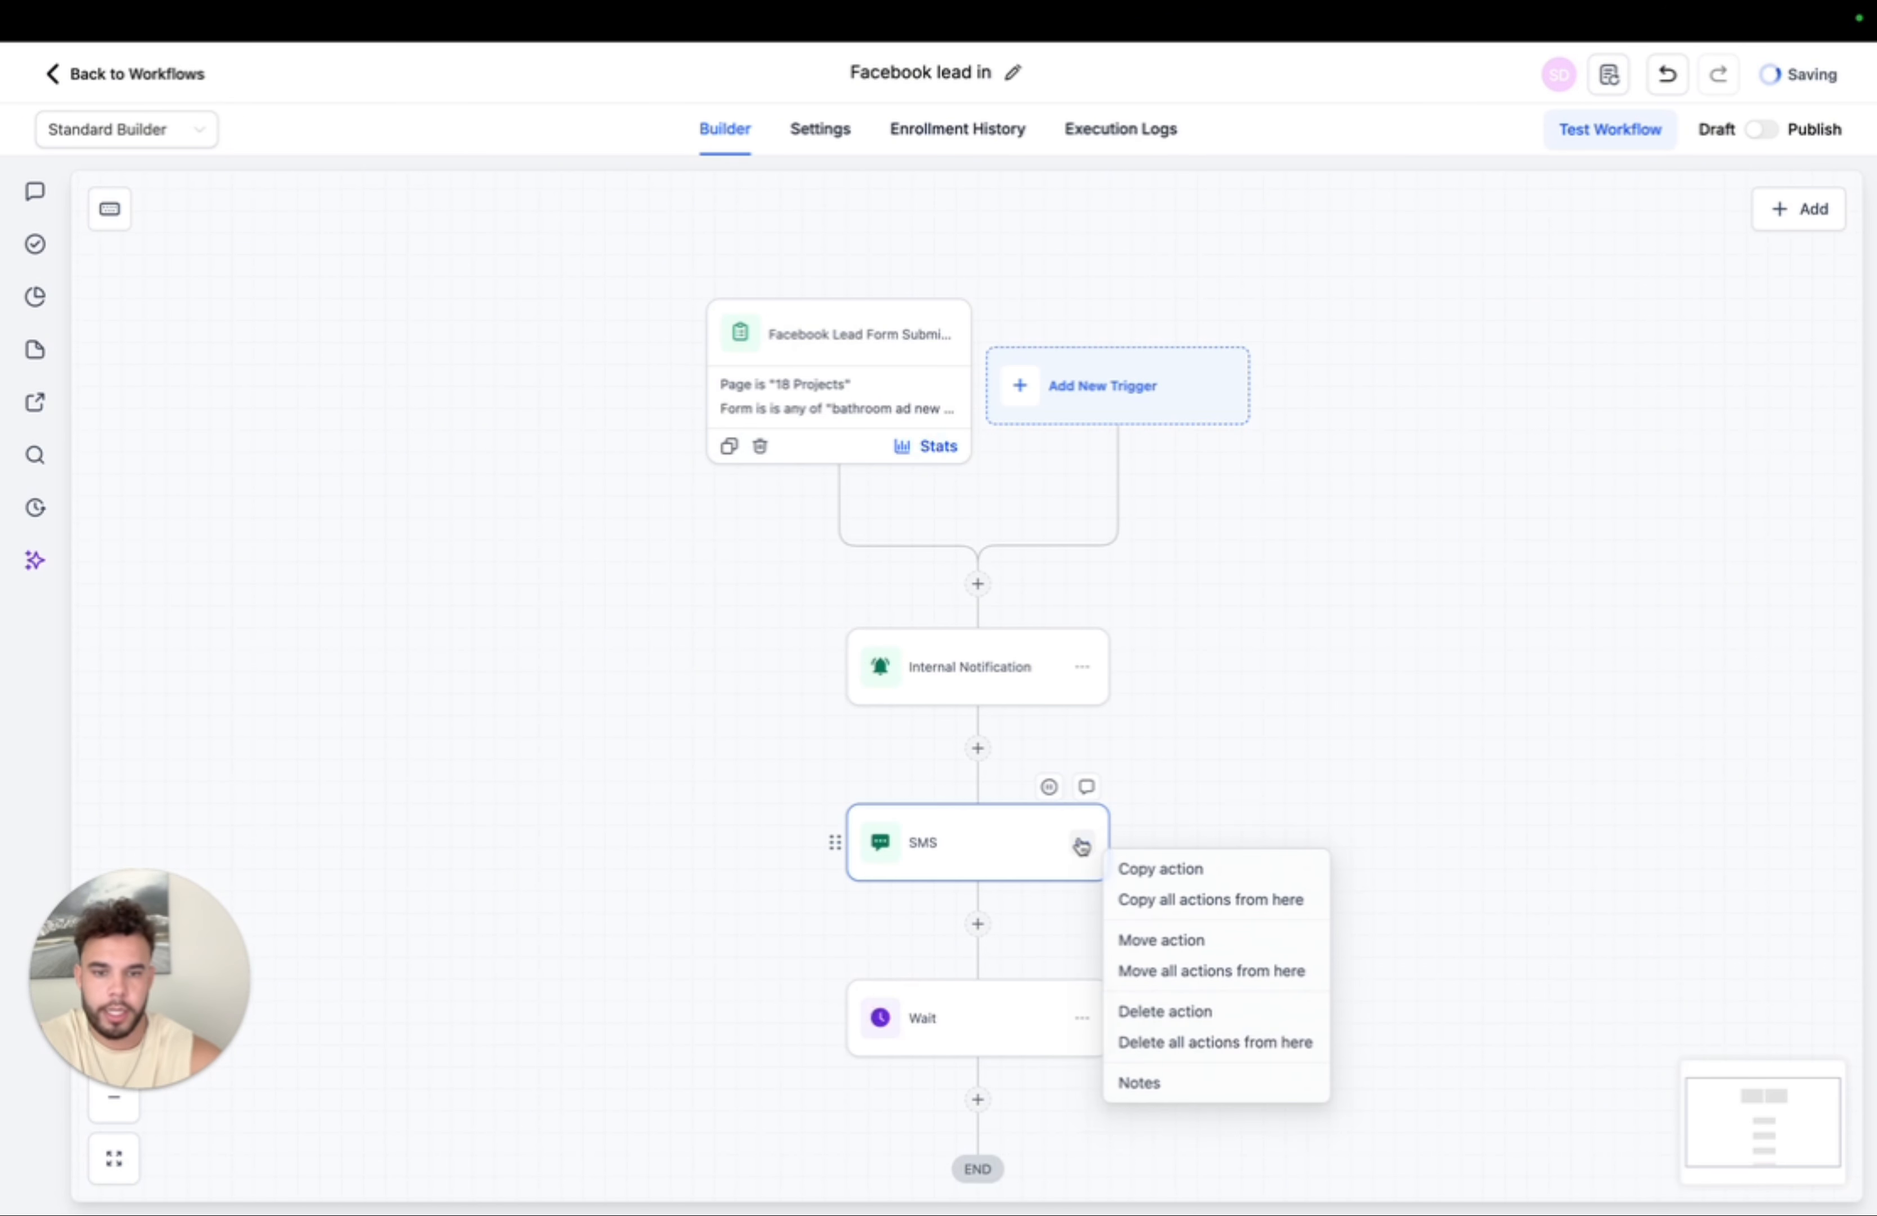
left_click(1199, 899)
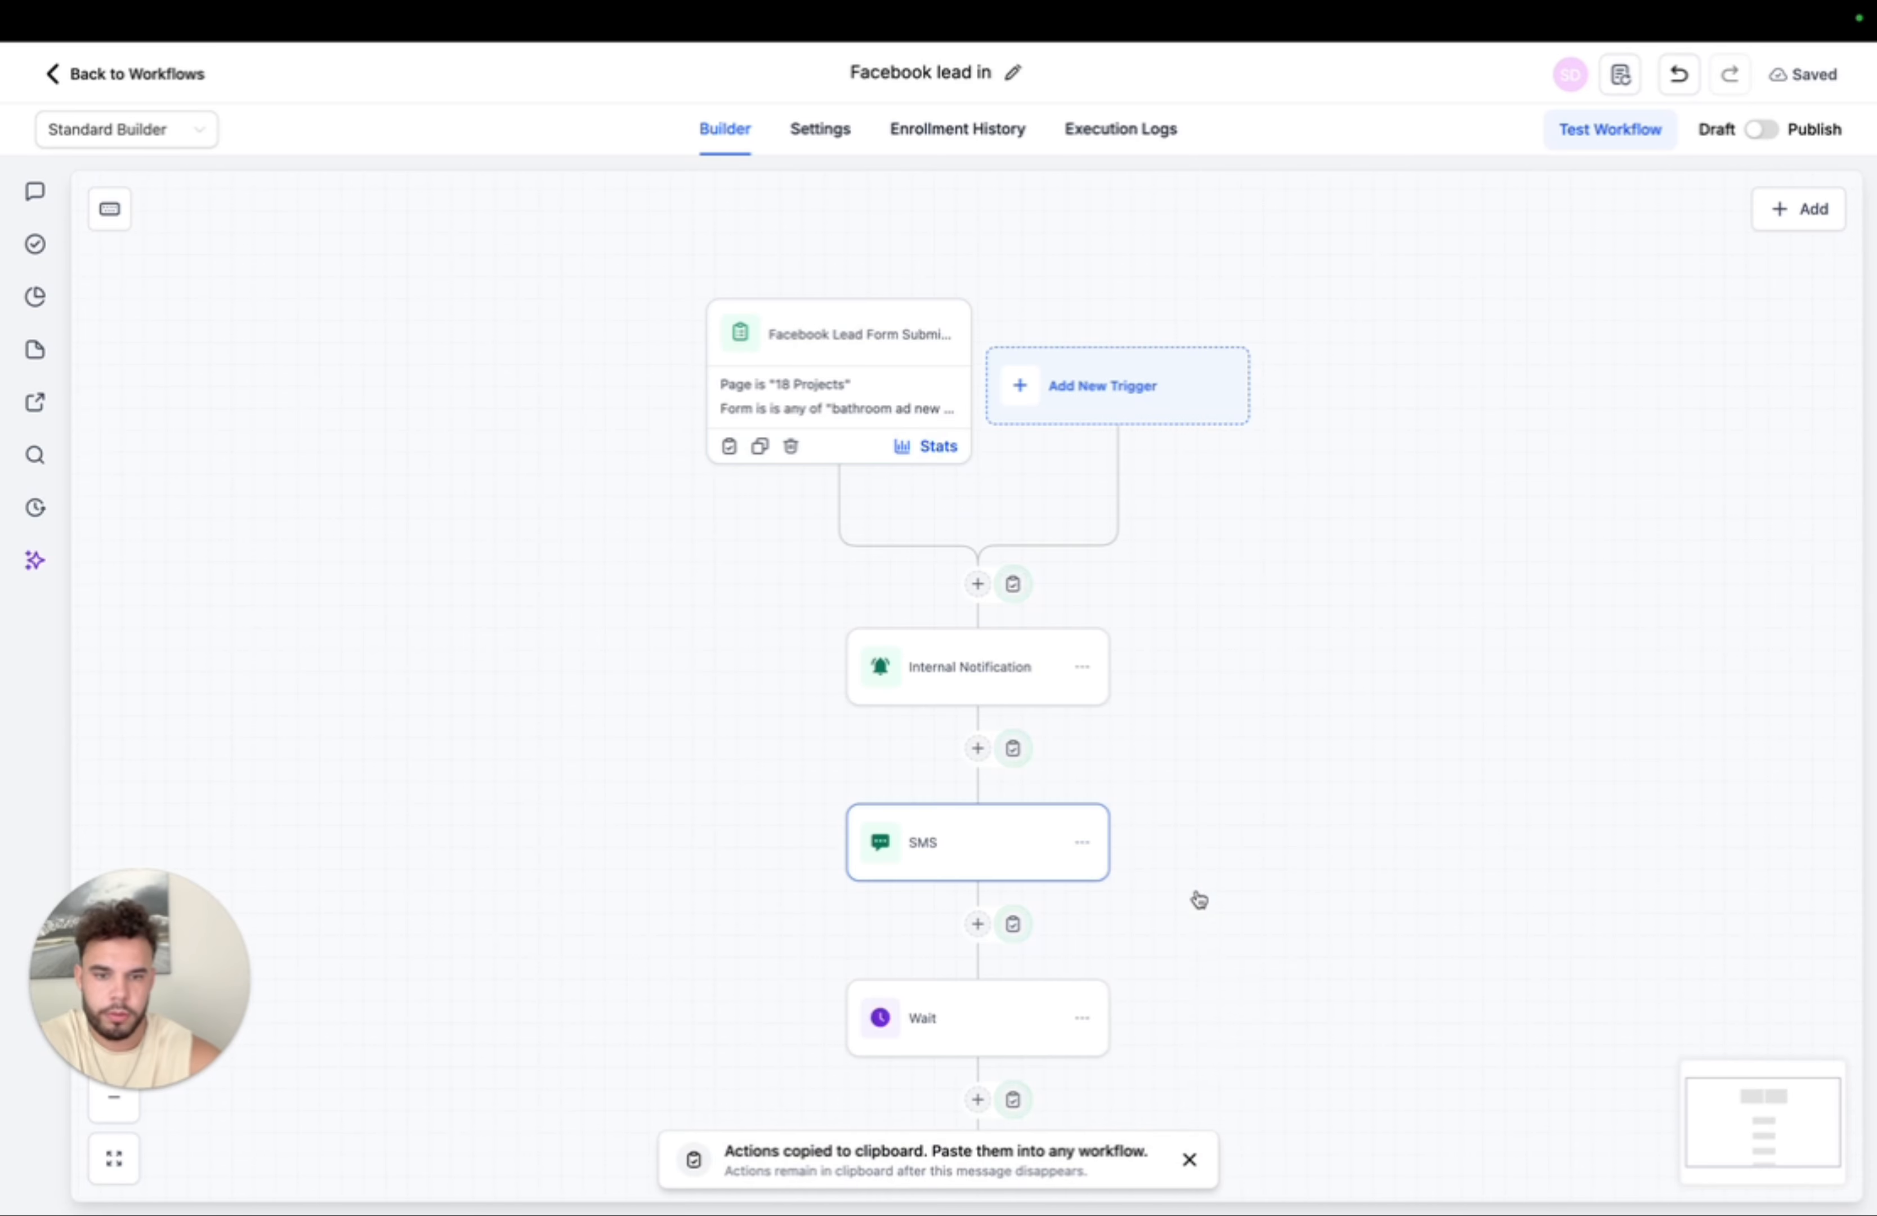
scroll(1194, 897, "down", 5)
left_click(1099, 1001)
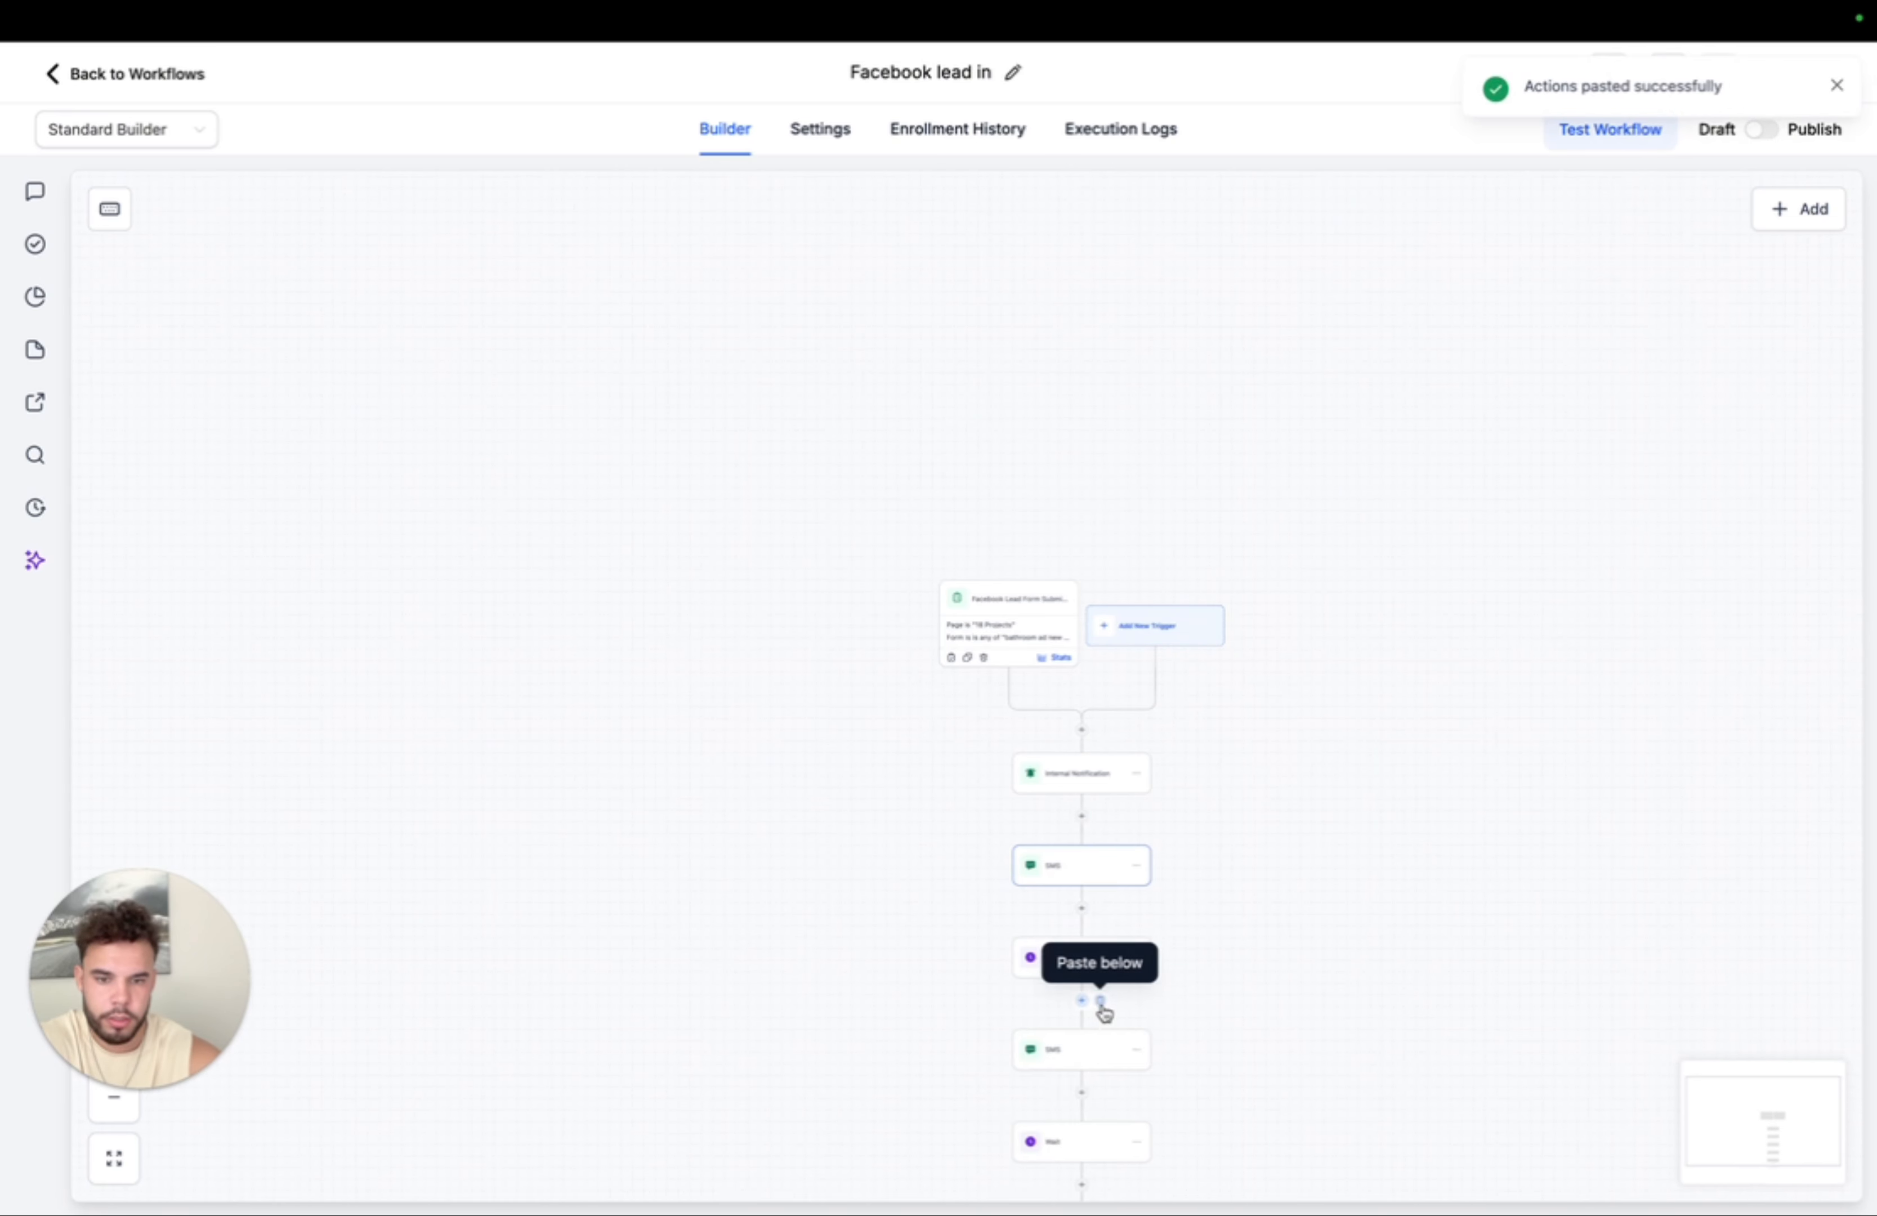
left_click(1088, 922)
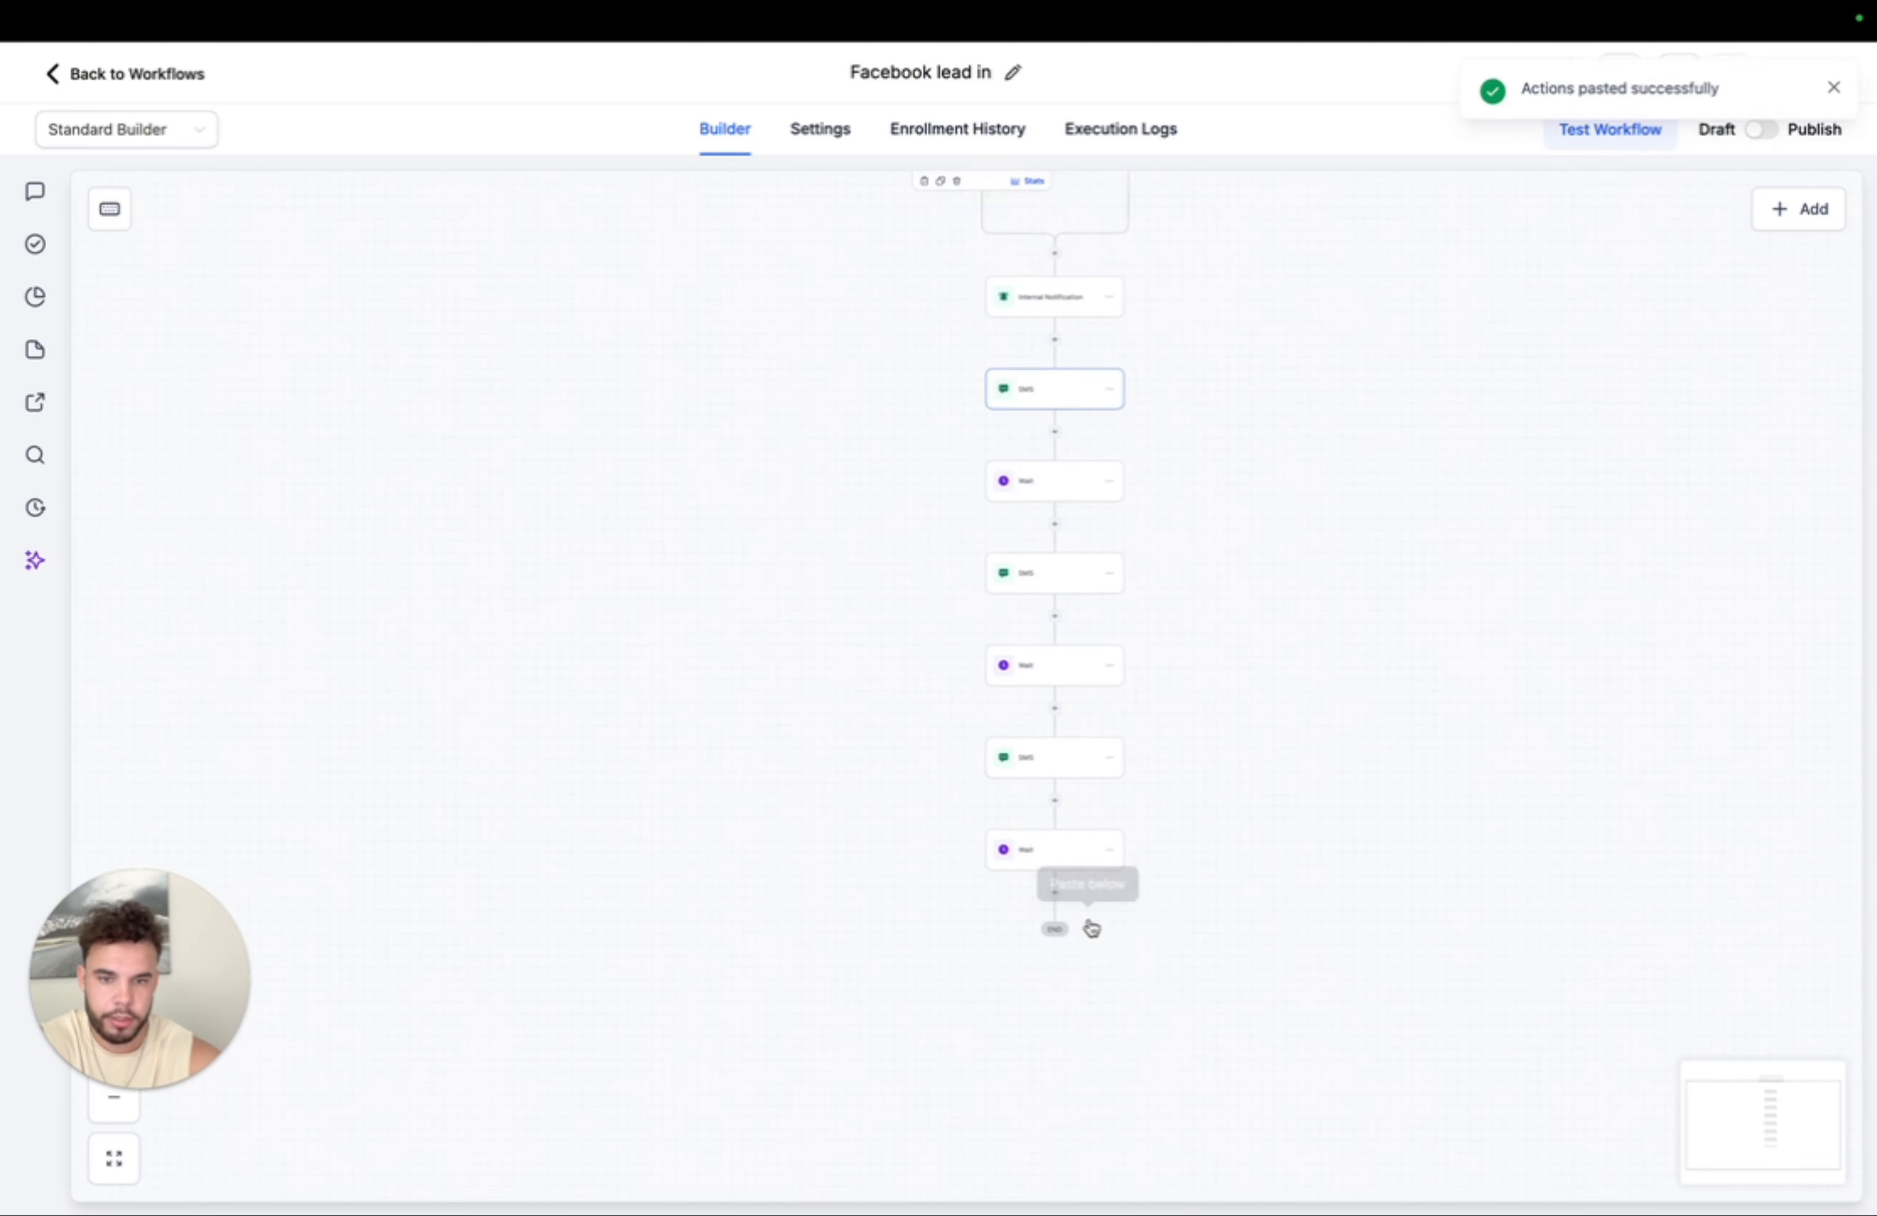
left_click(1075, 875)
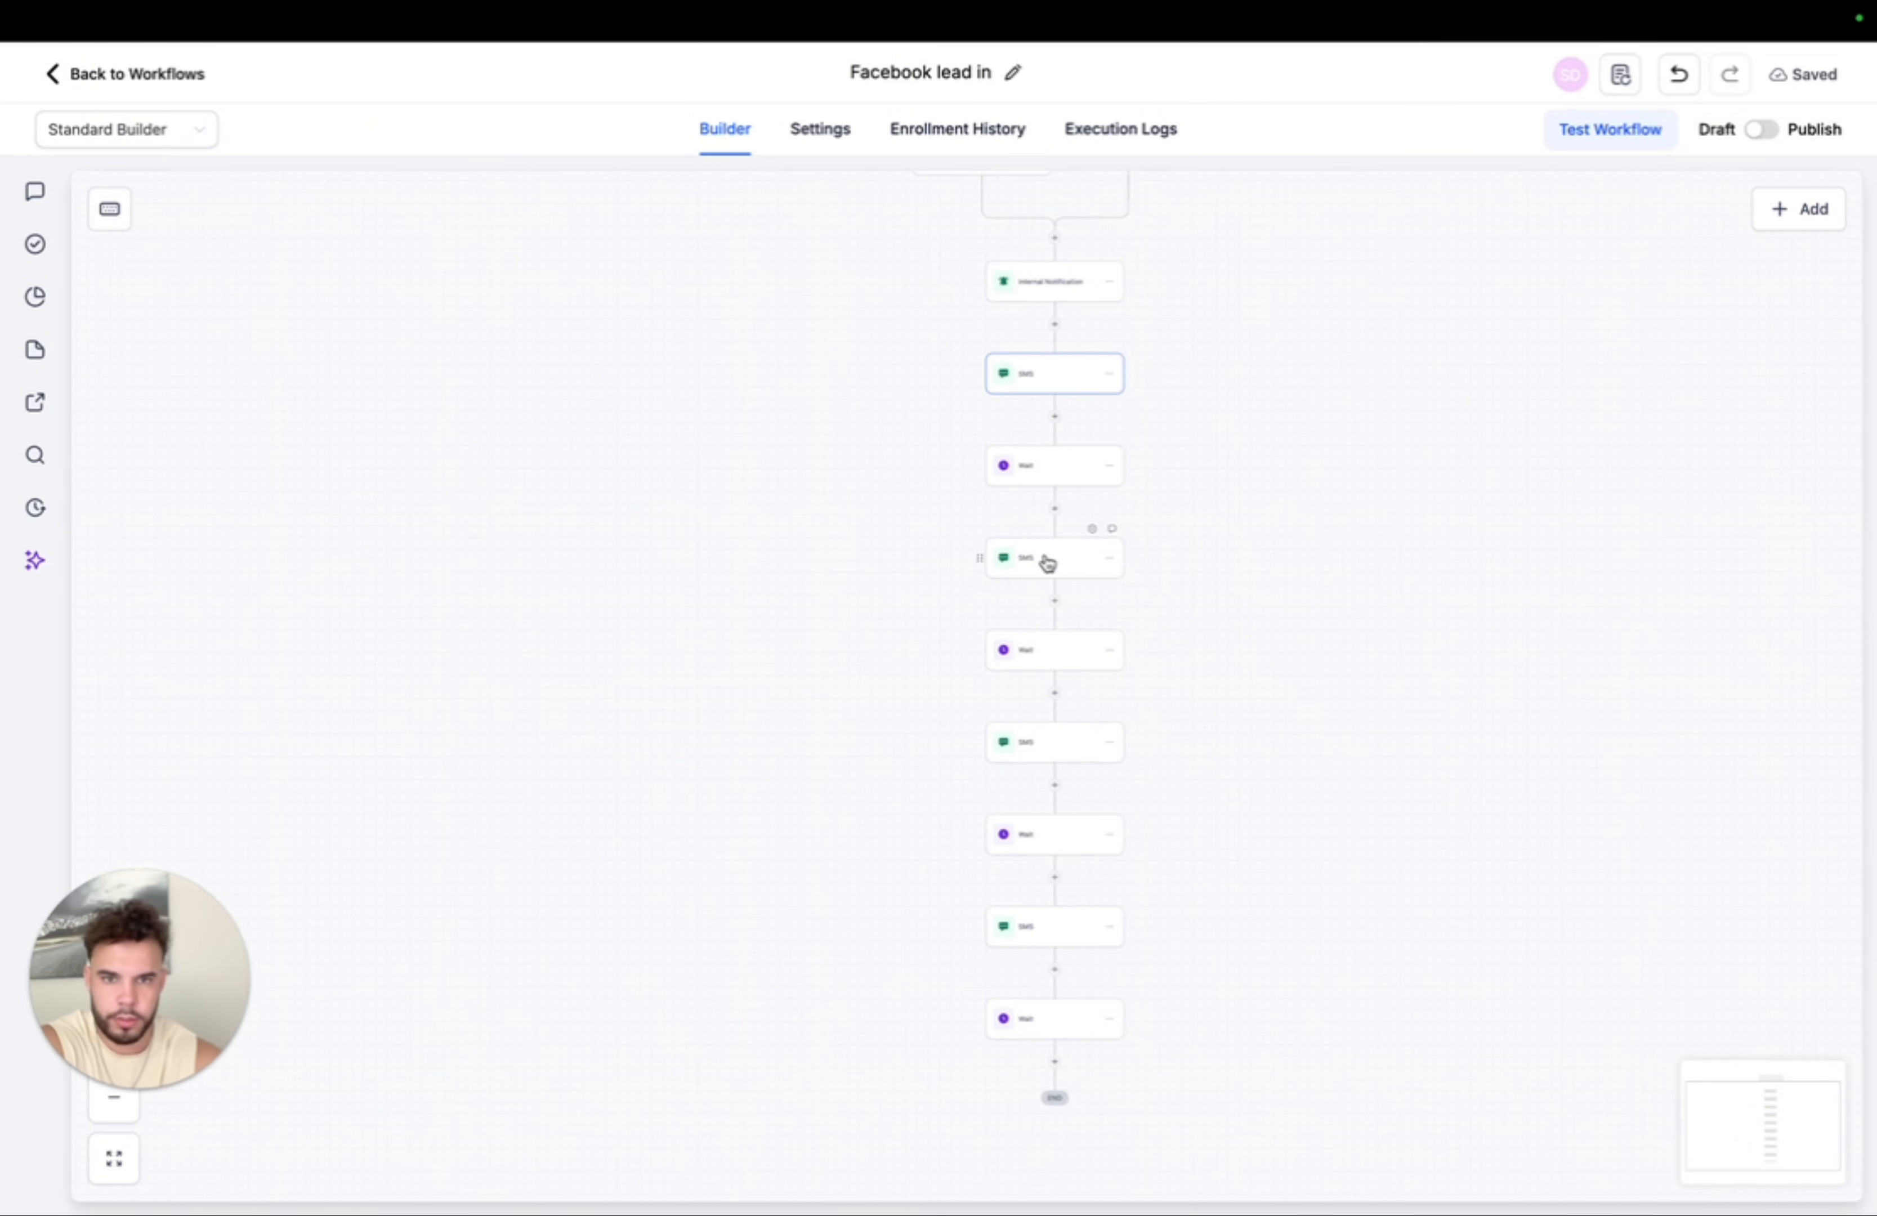
mouse_move(1075, 1067)
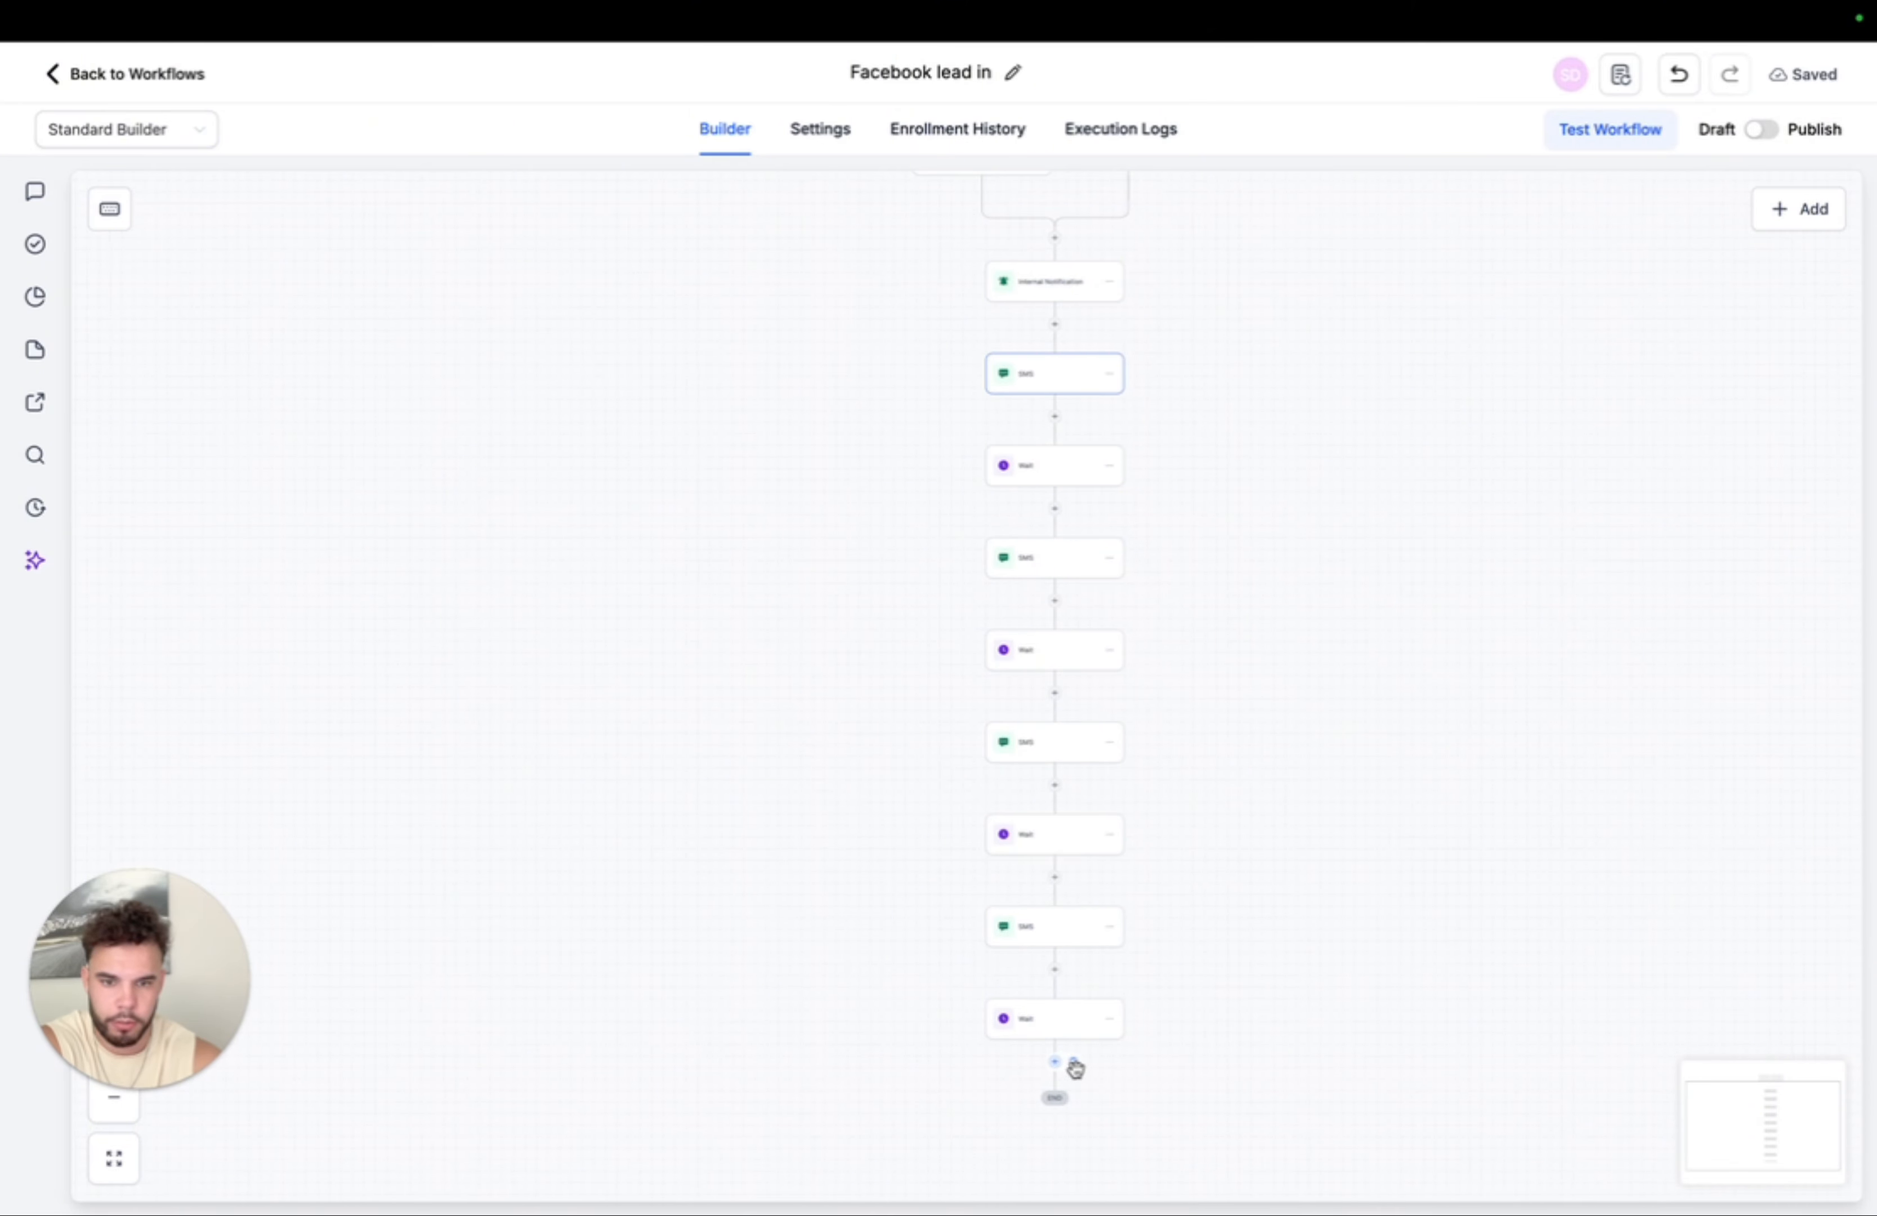
left_click(1074, 1064)
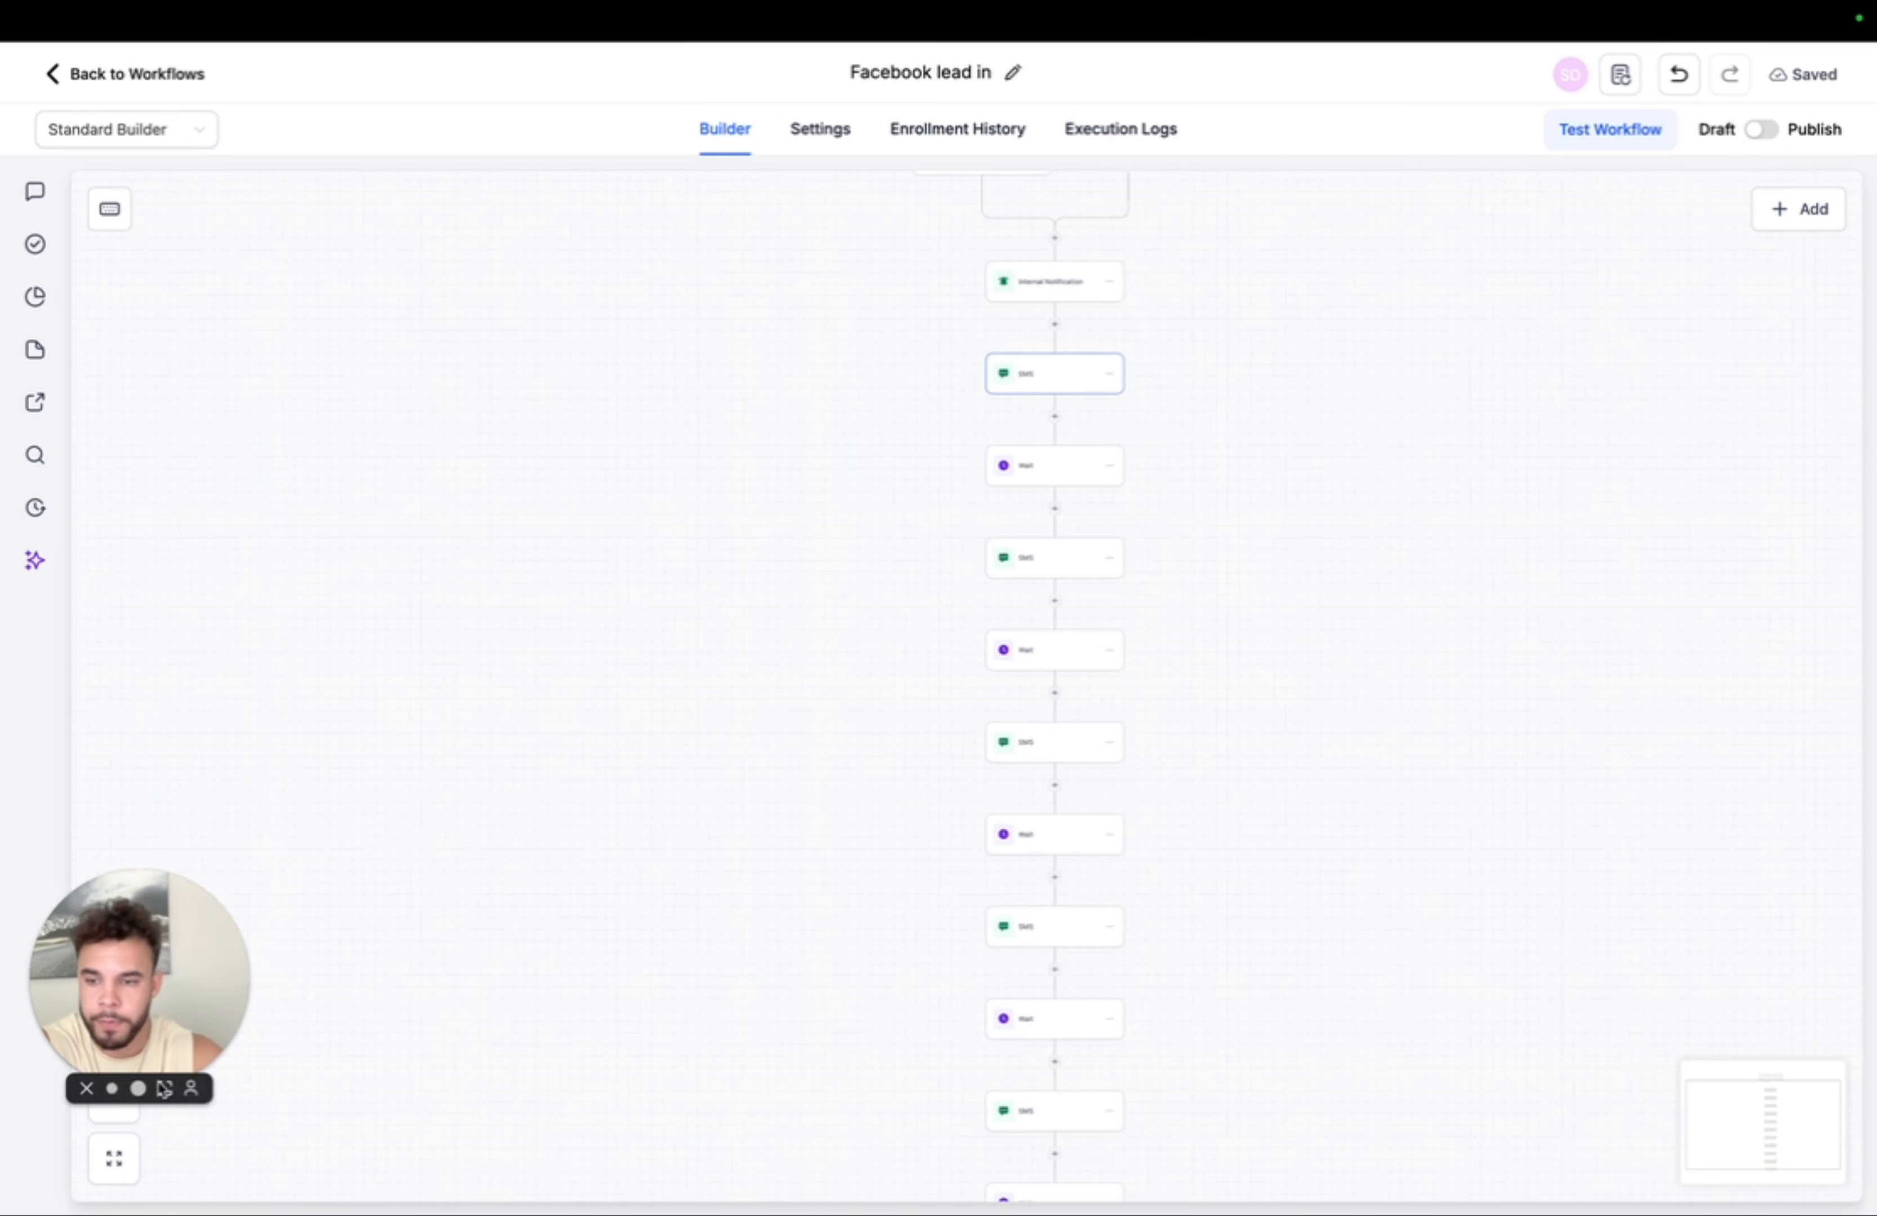
- Check the second SMS step's message and close it unchanged
left_click(137, 1088)
scroll(1119, 638, "right", 3)
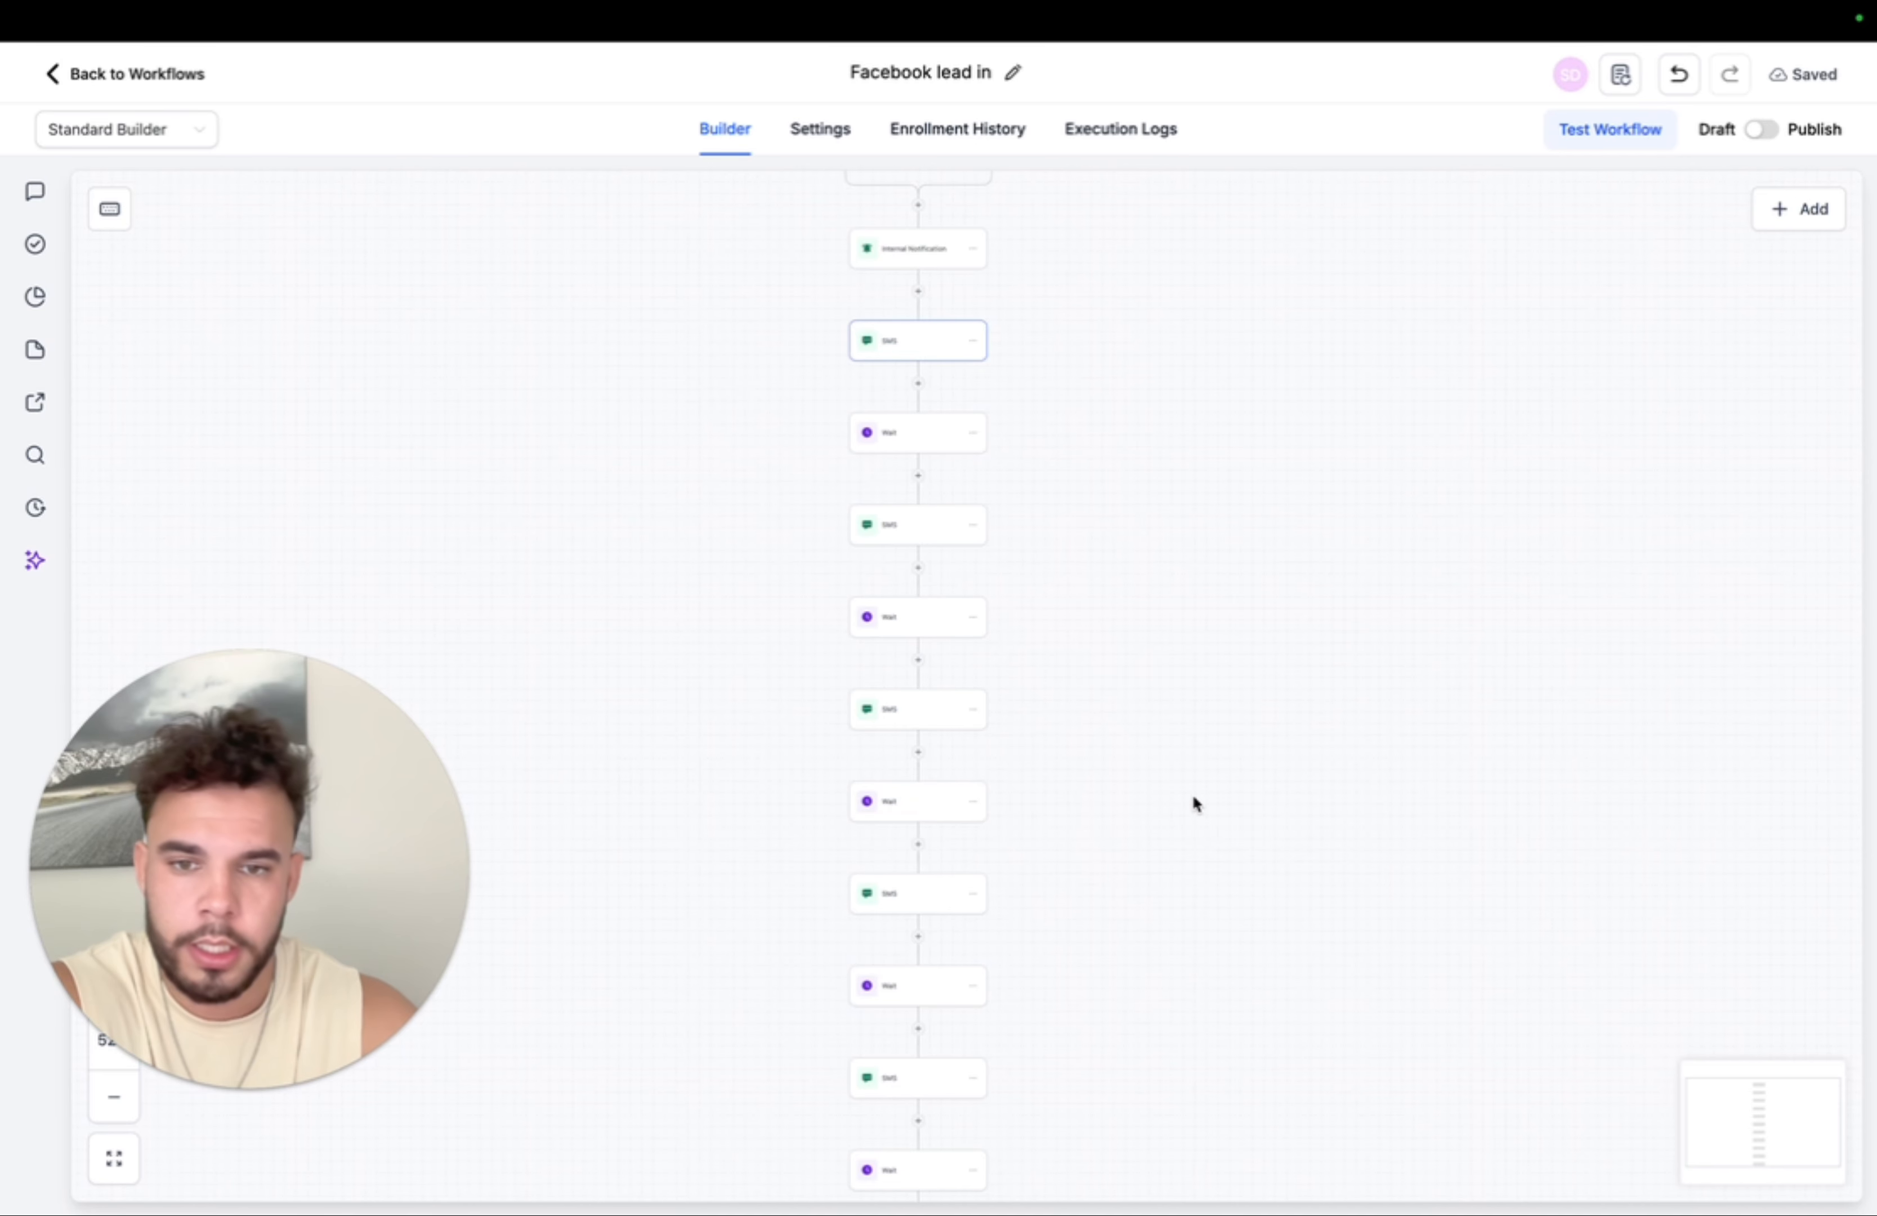
left_click(899, 526)
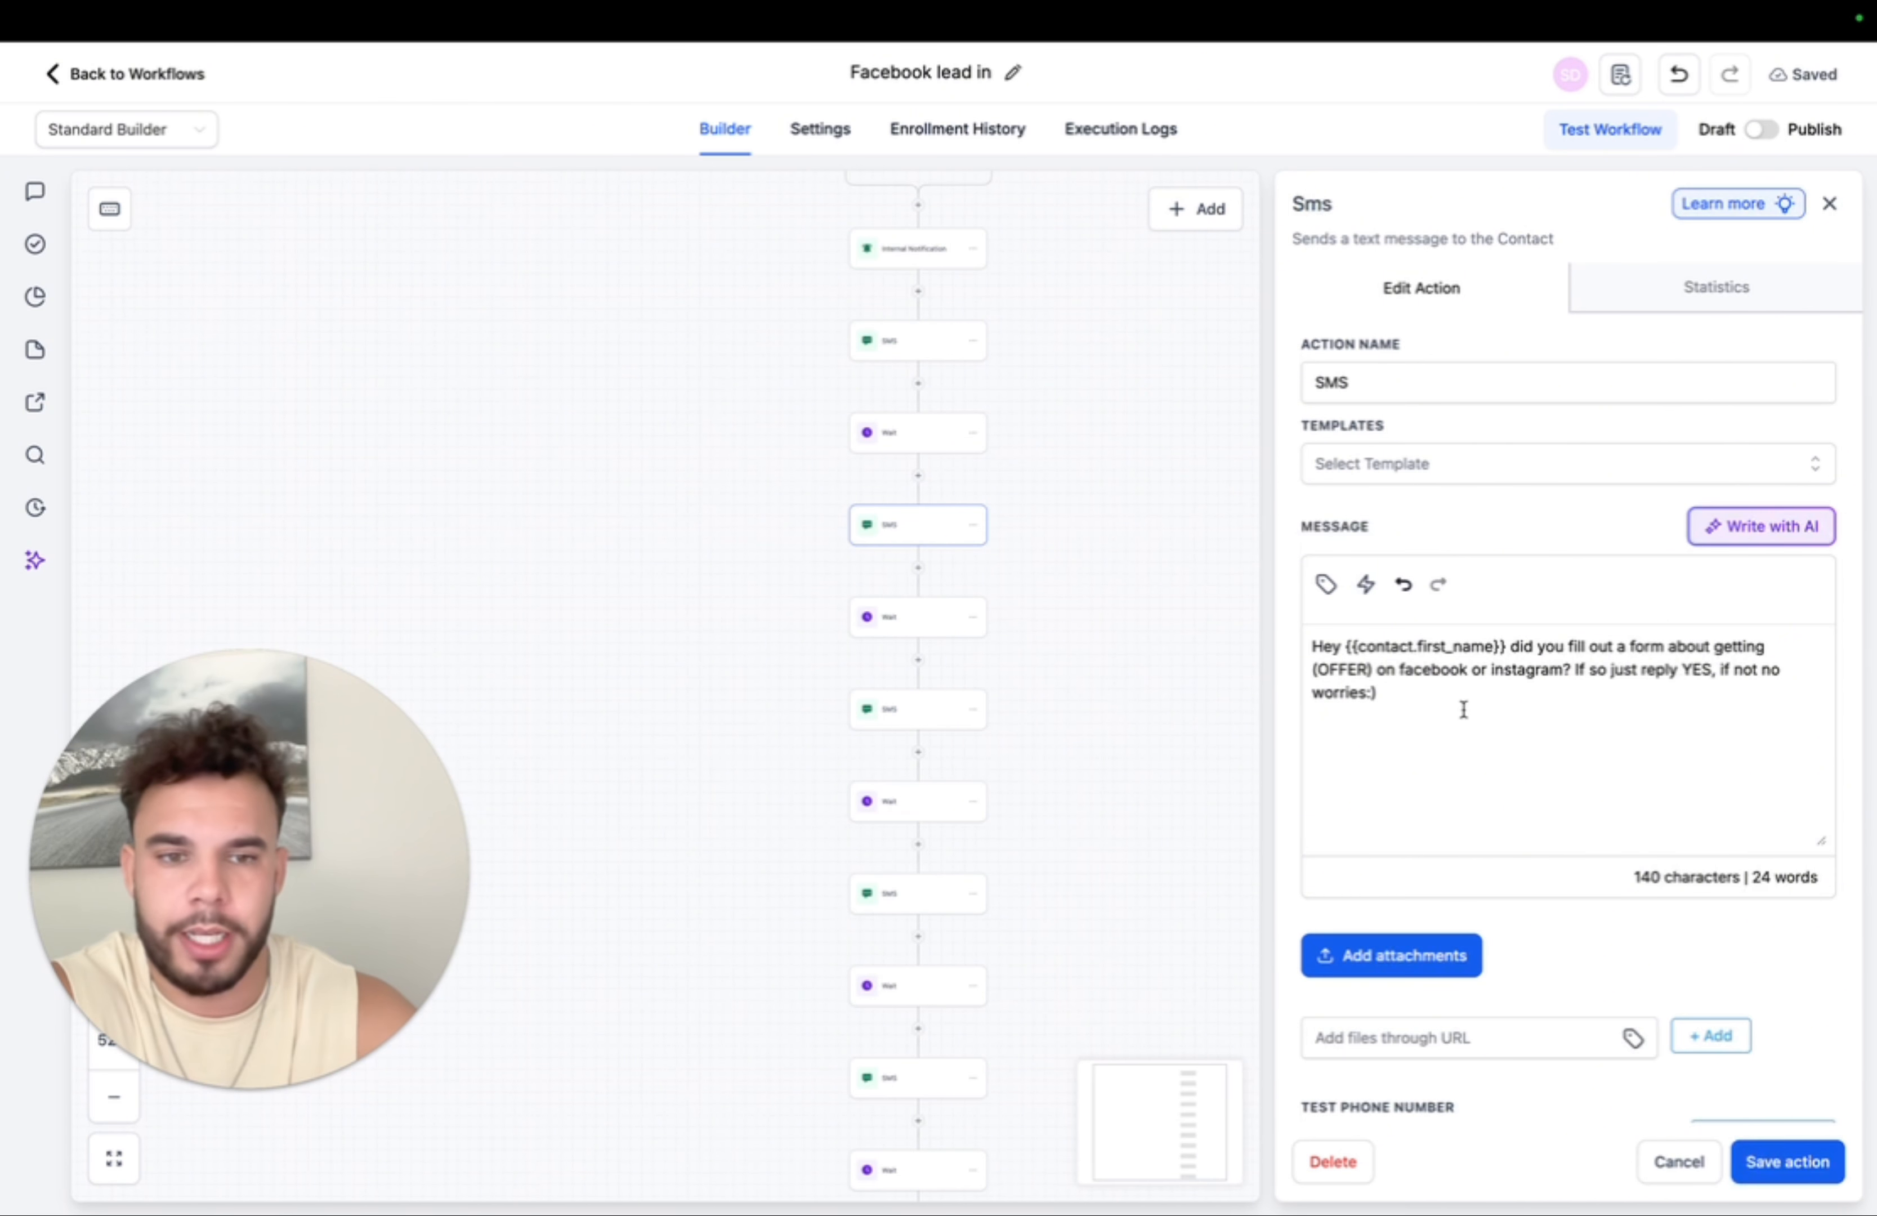
left_click_drag(1461, 710, 1313, 649)
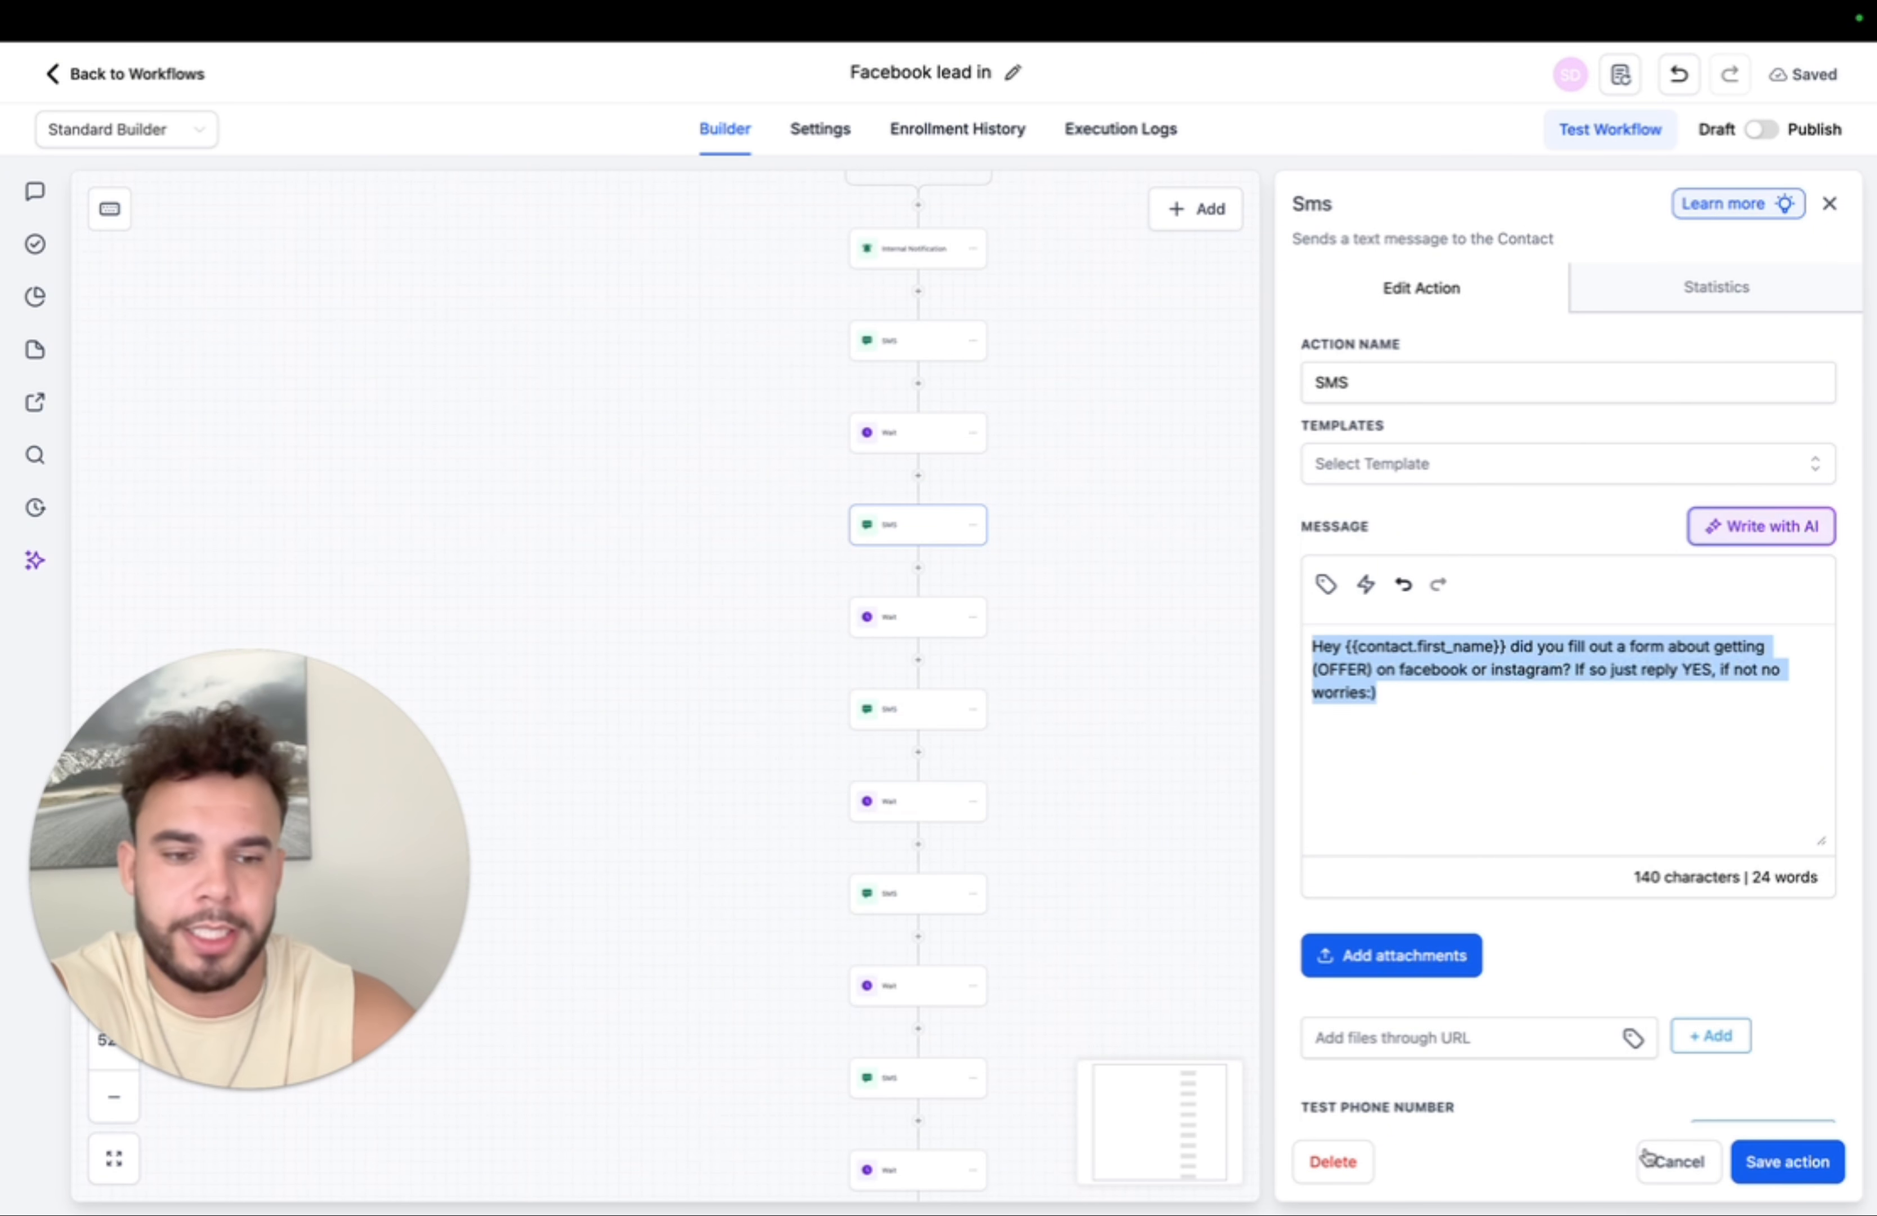
left_click(1657, 1168)
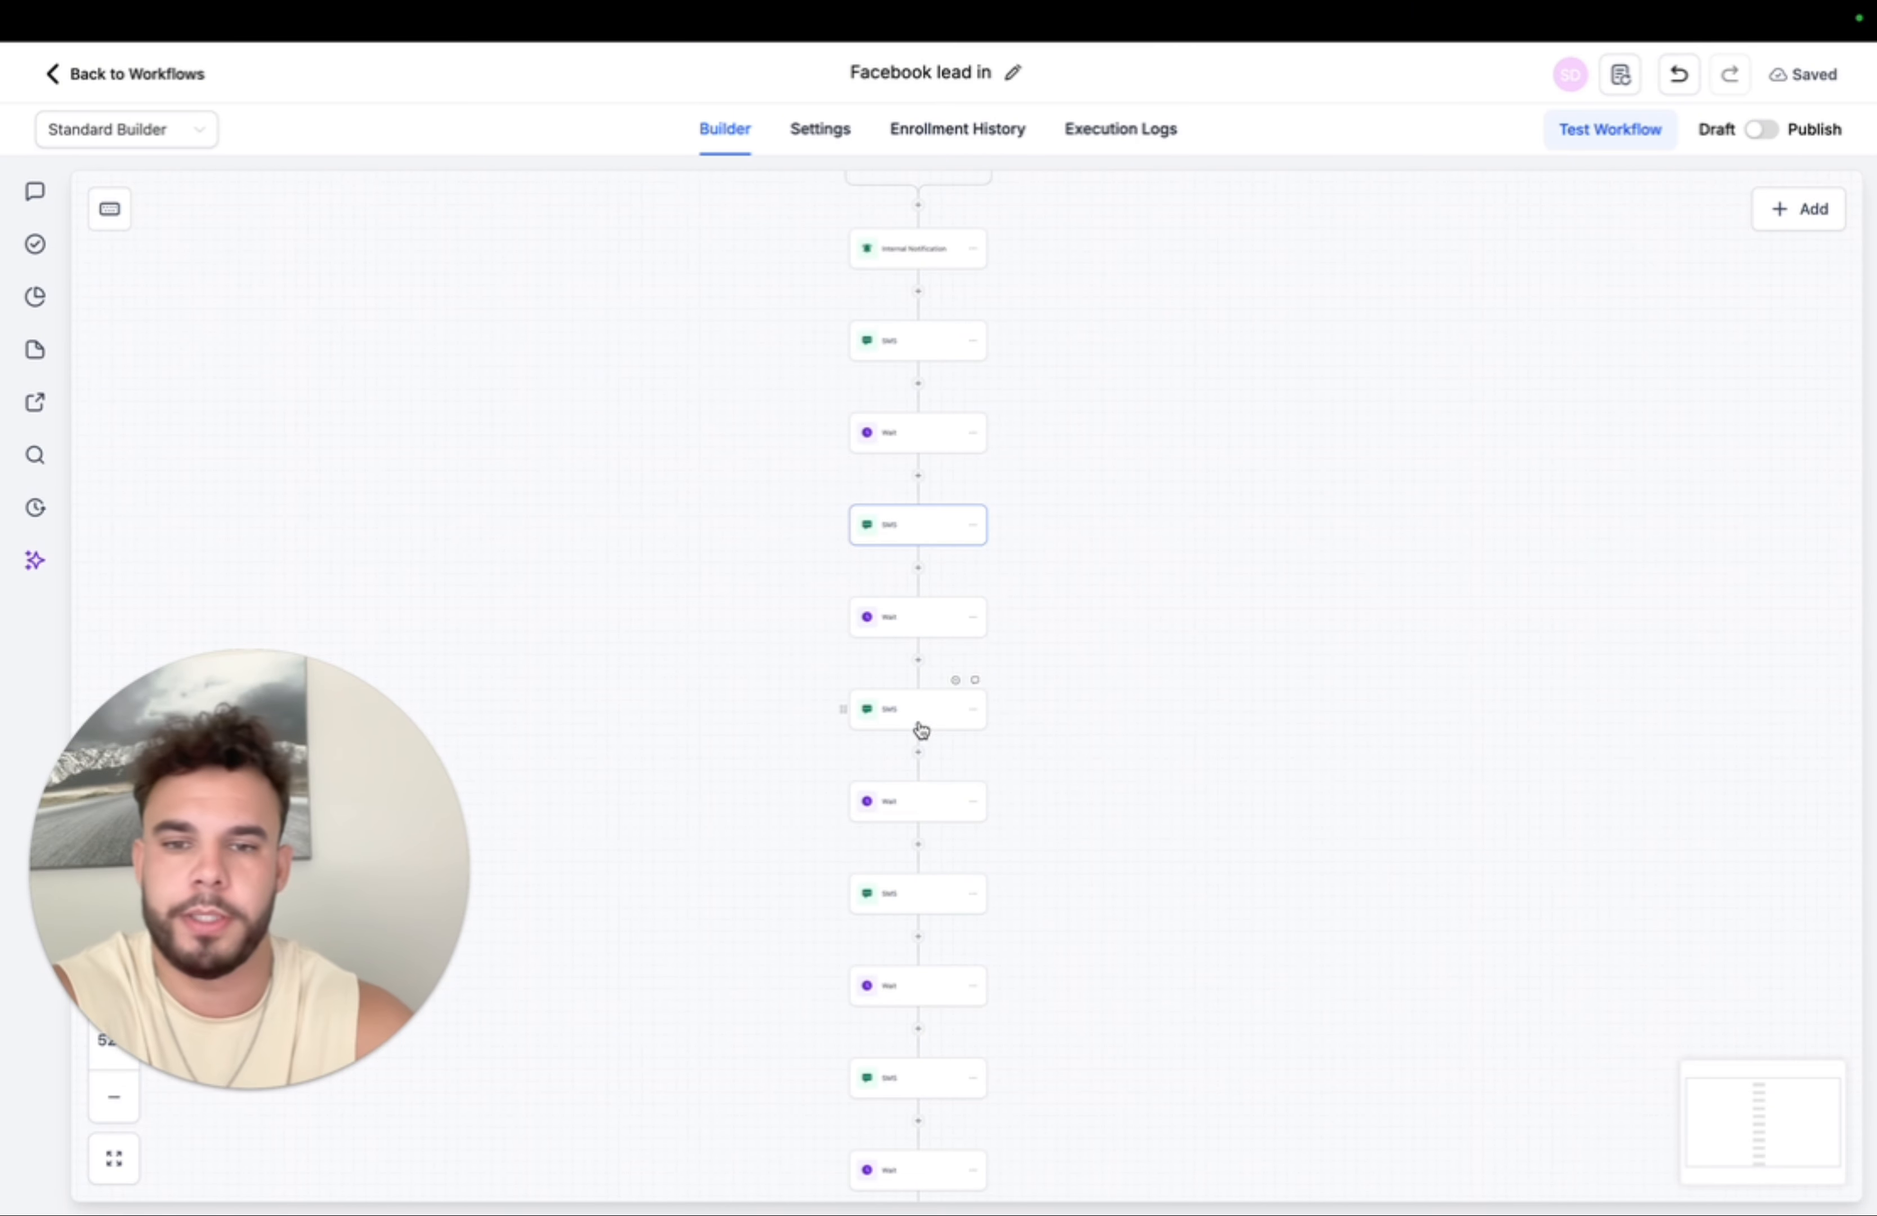
scroll(923, 726, "up", 5)
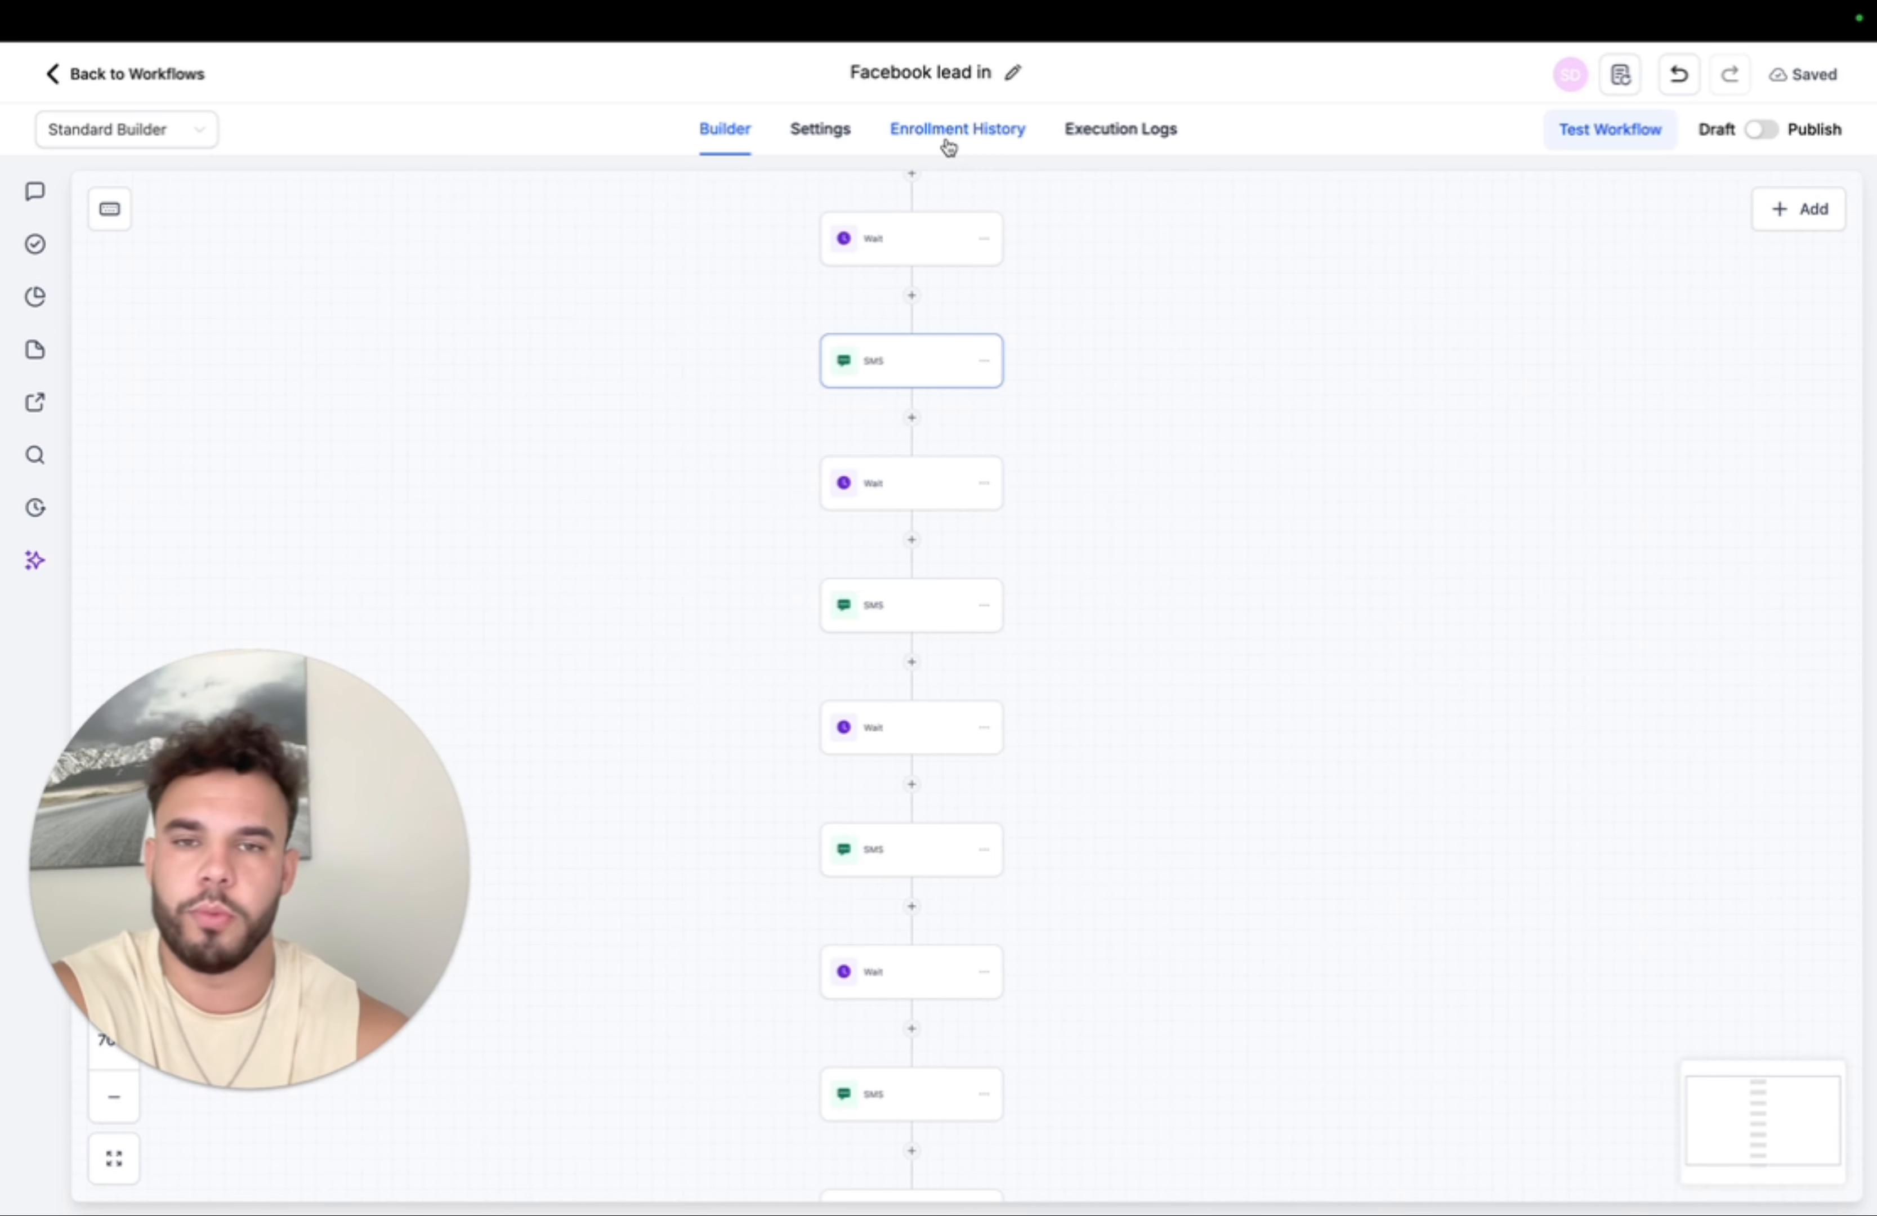
- Turn on Stop on response and a Specific Time window of 8:00 AM–5:00 PM, Monday to Friday
left_click(840, 136)
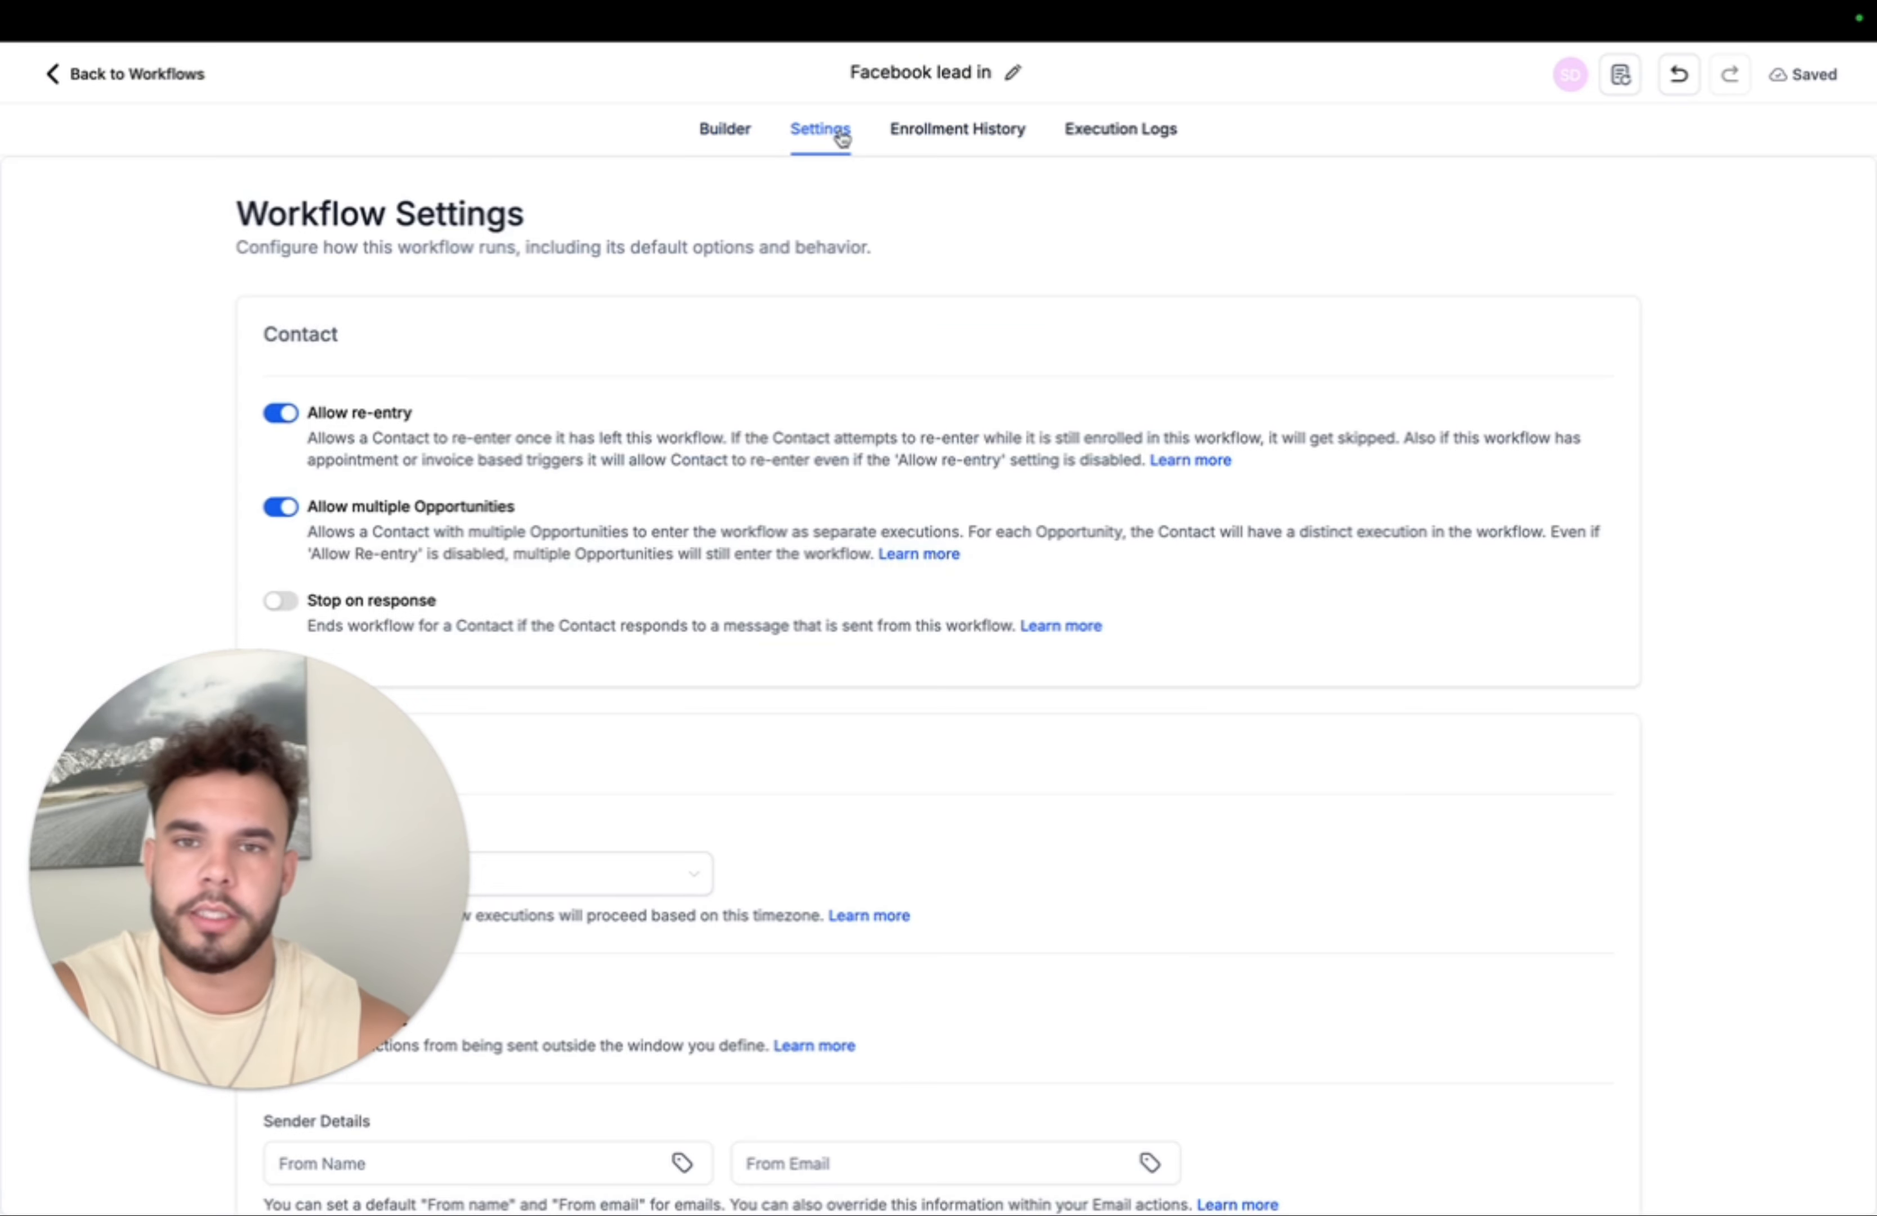
left_click(287, 610)
left_click_drag(1144, 442, 66, 900)
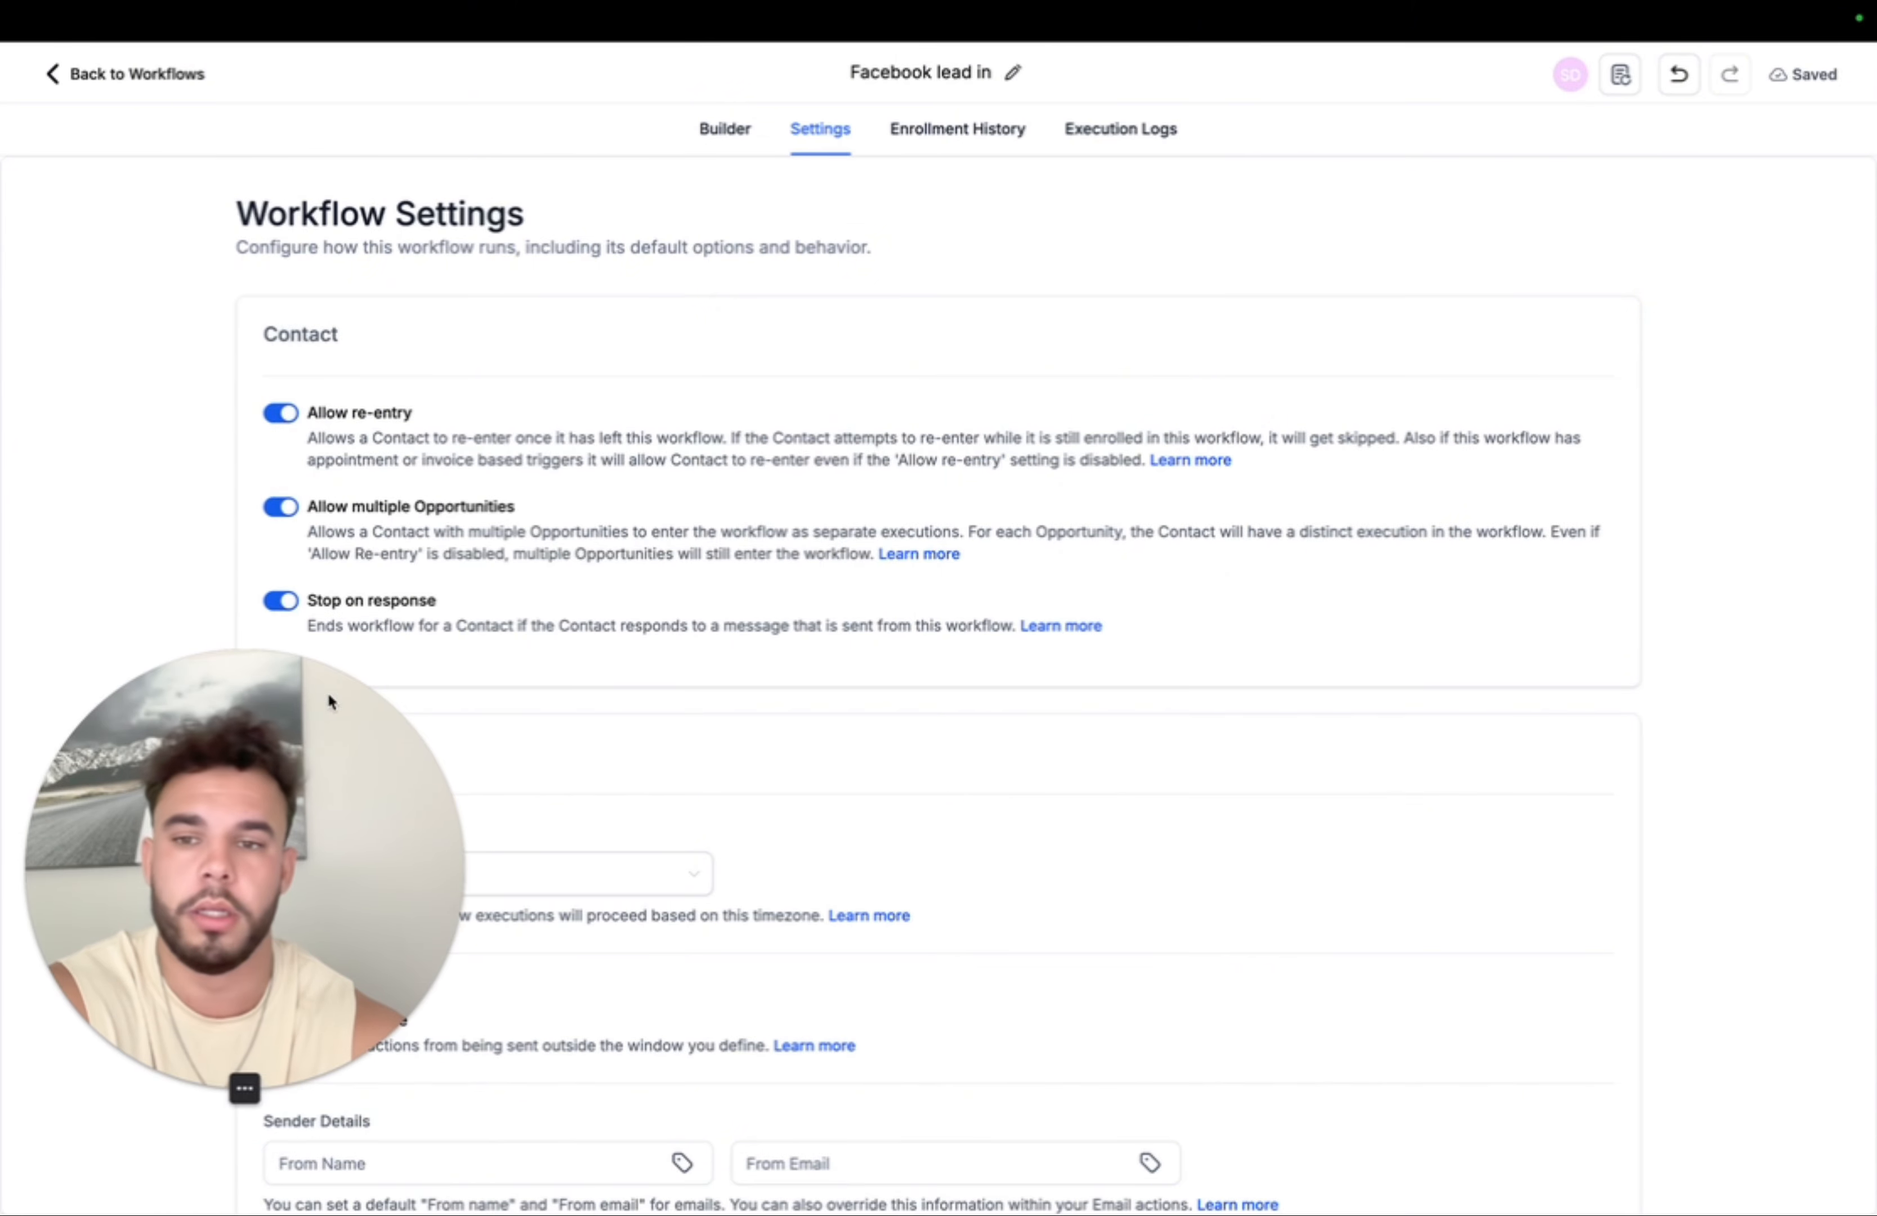
scroll(524, 491, "down", 5)
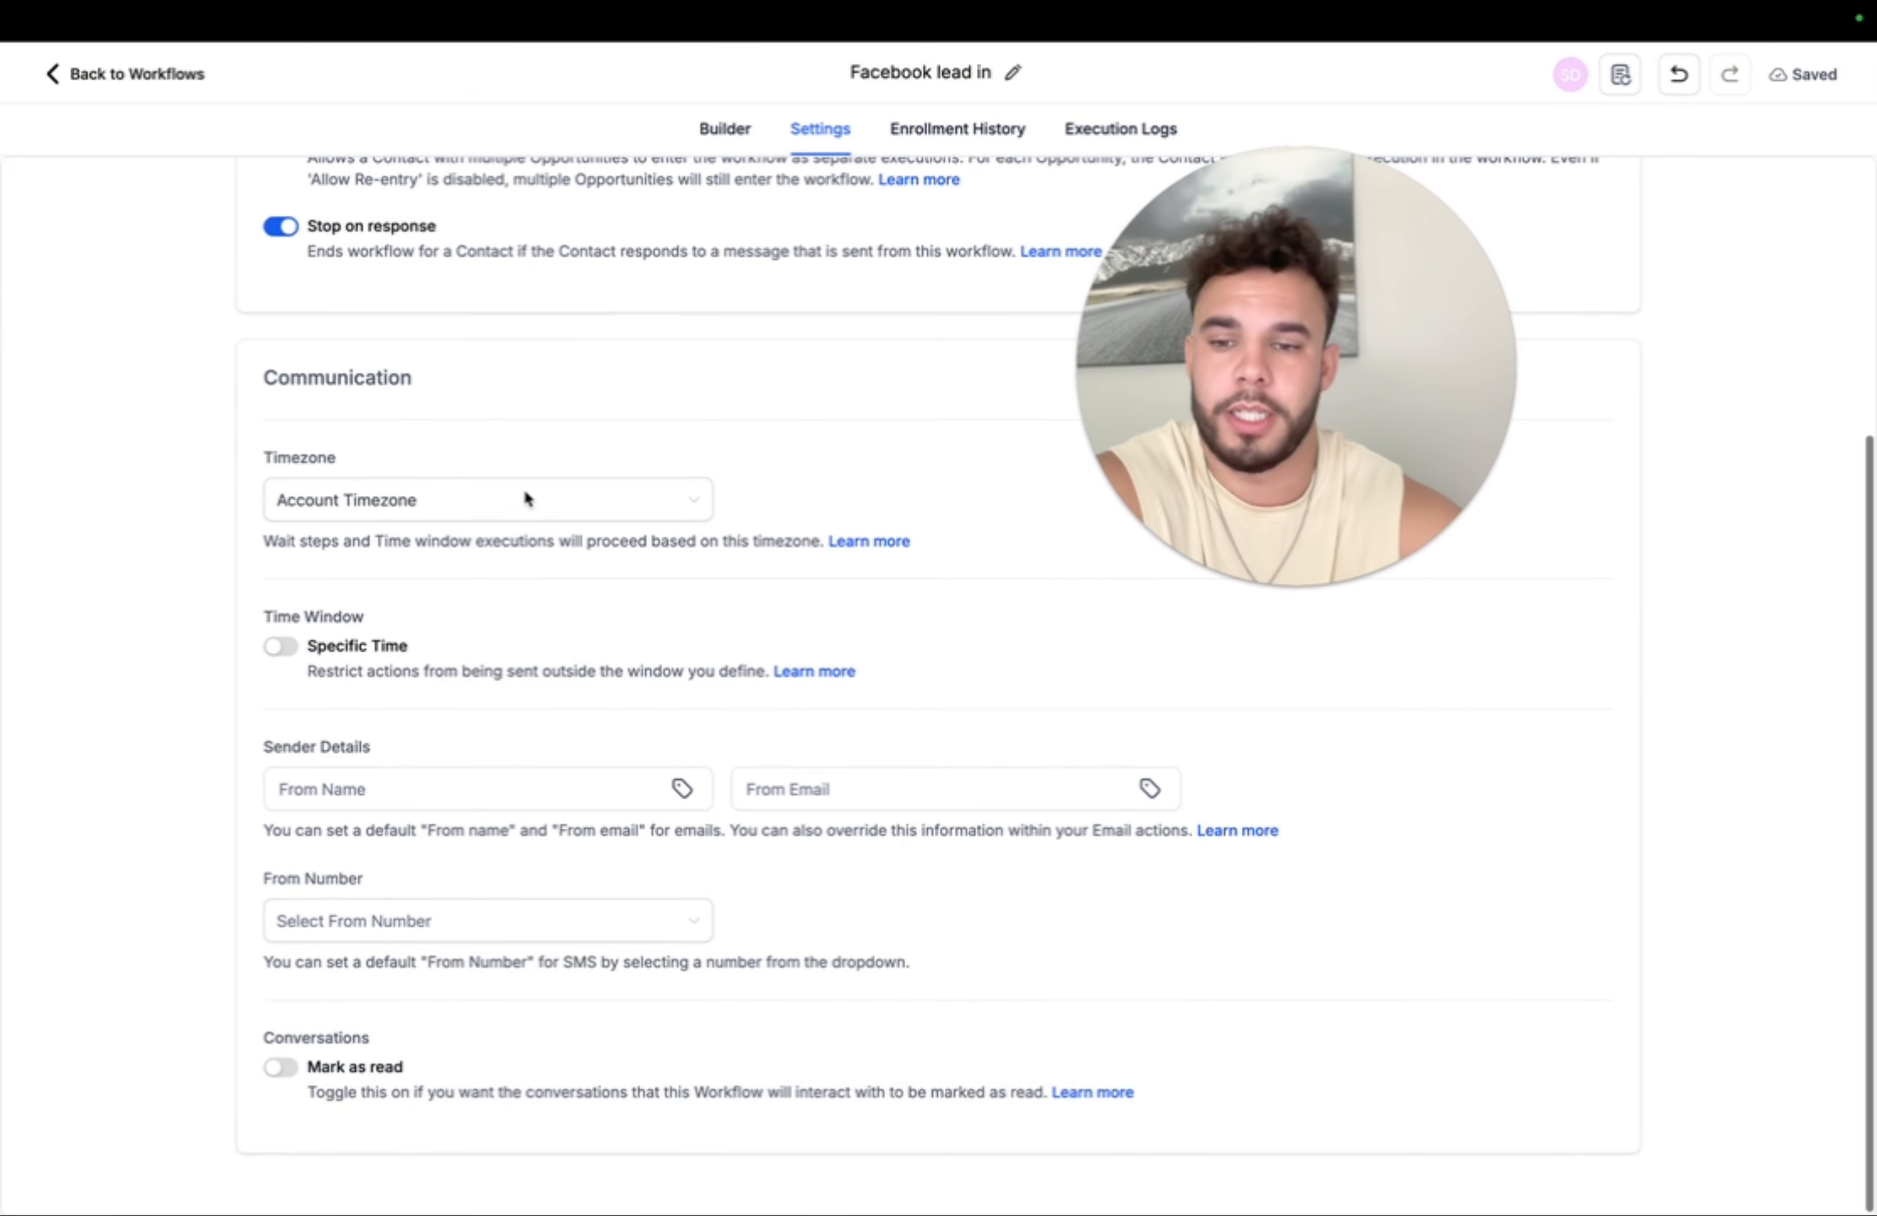
left_click(284, 649)
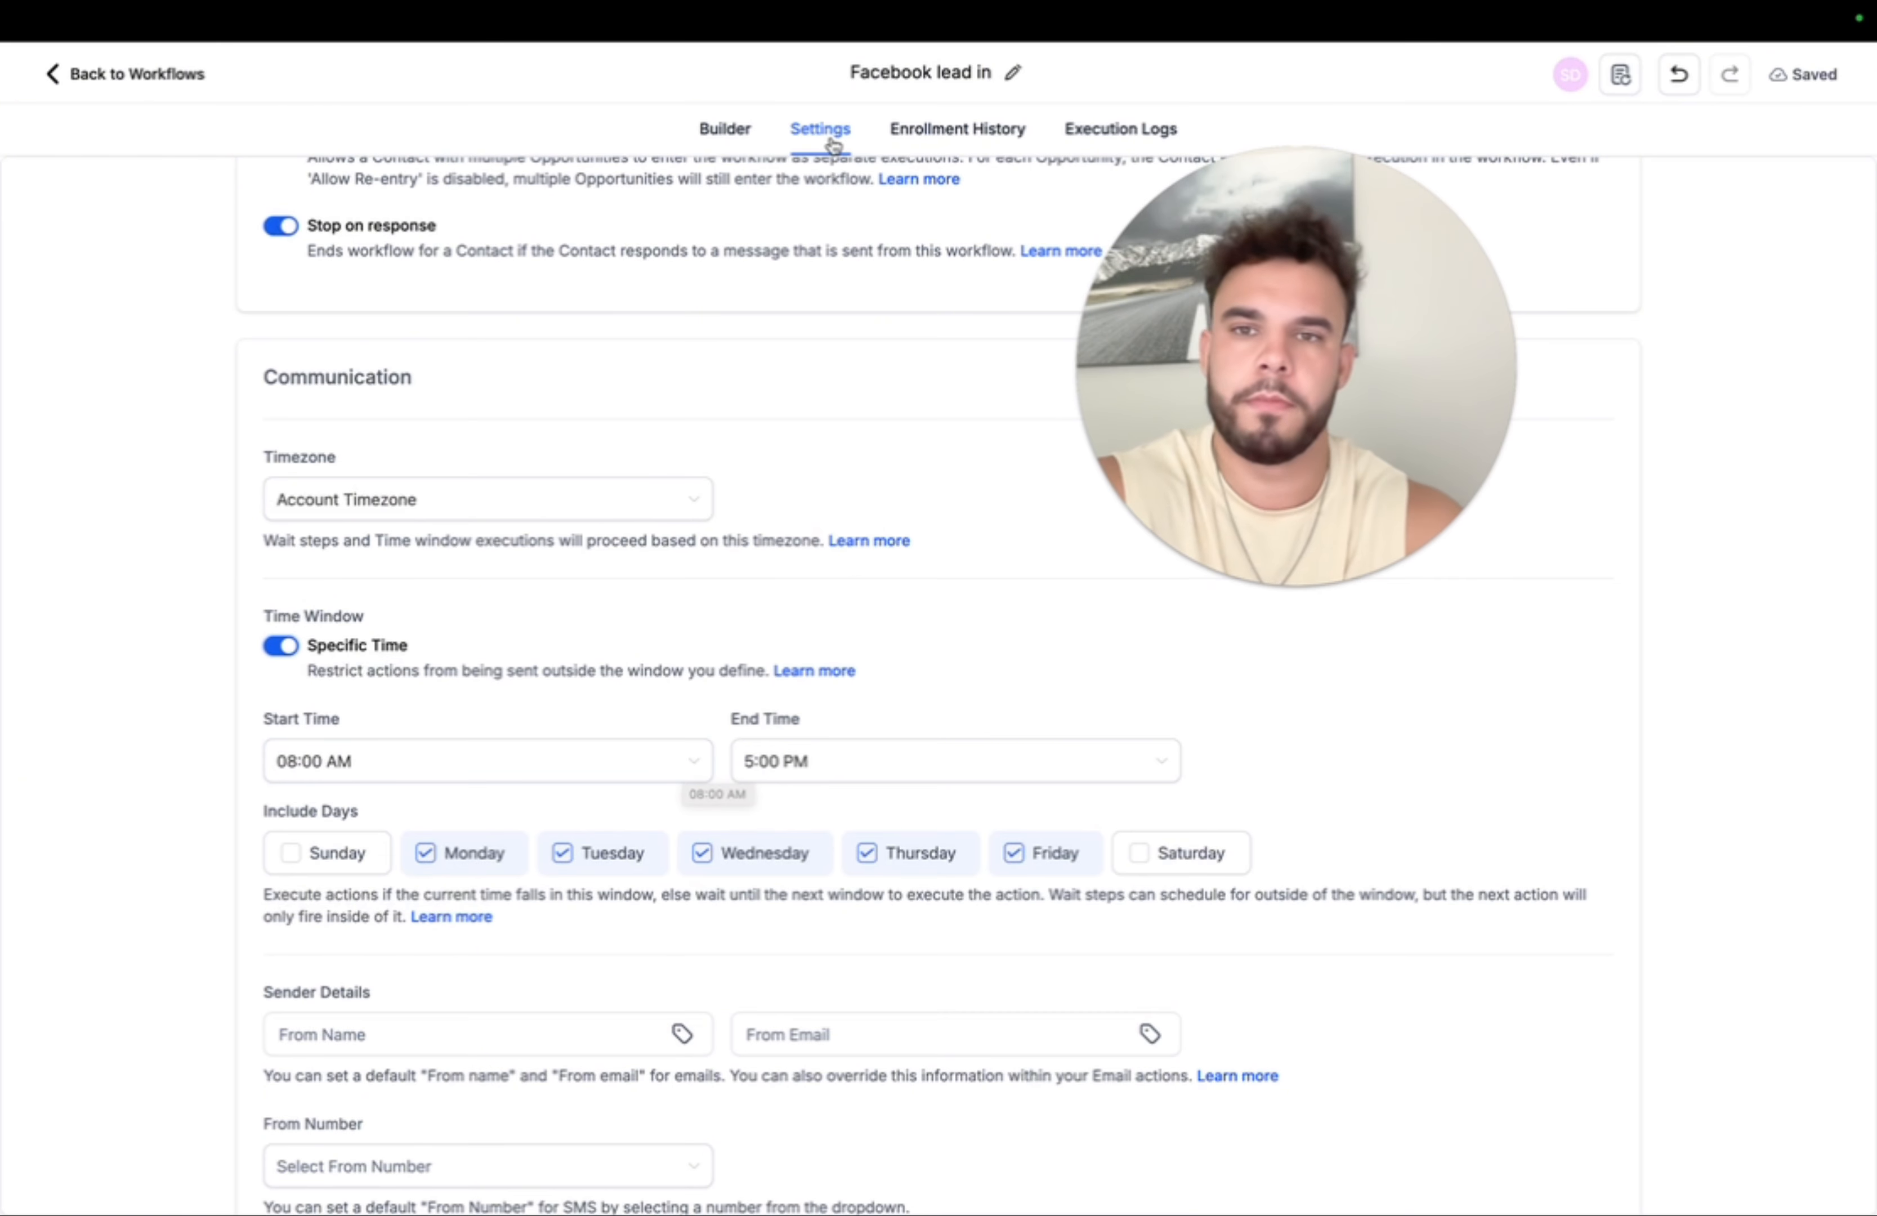
left_click(713, 133)
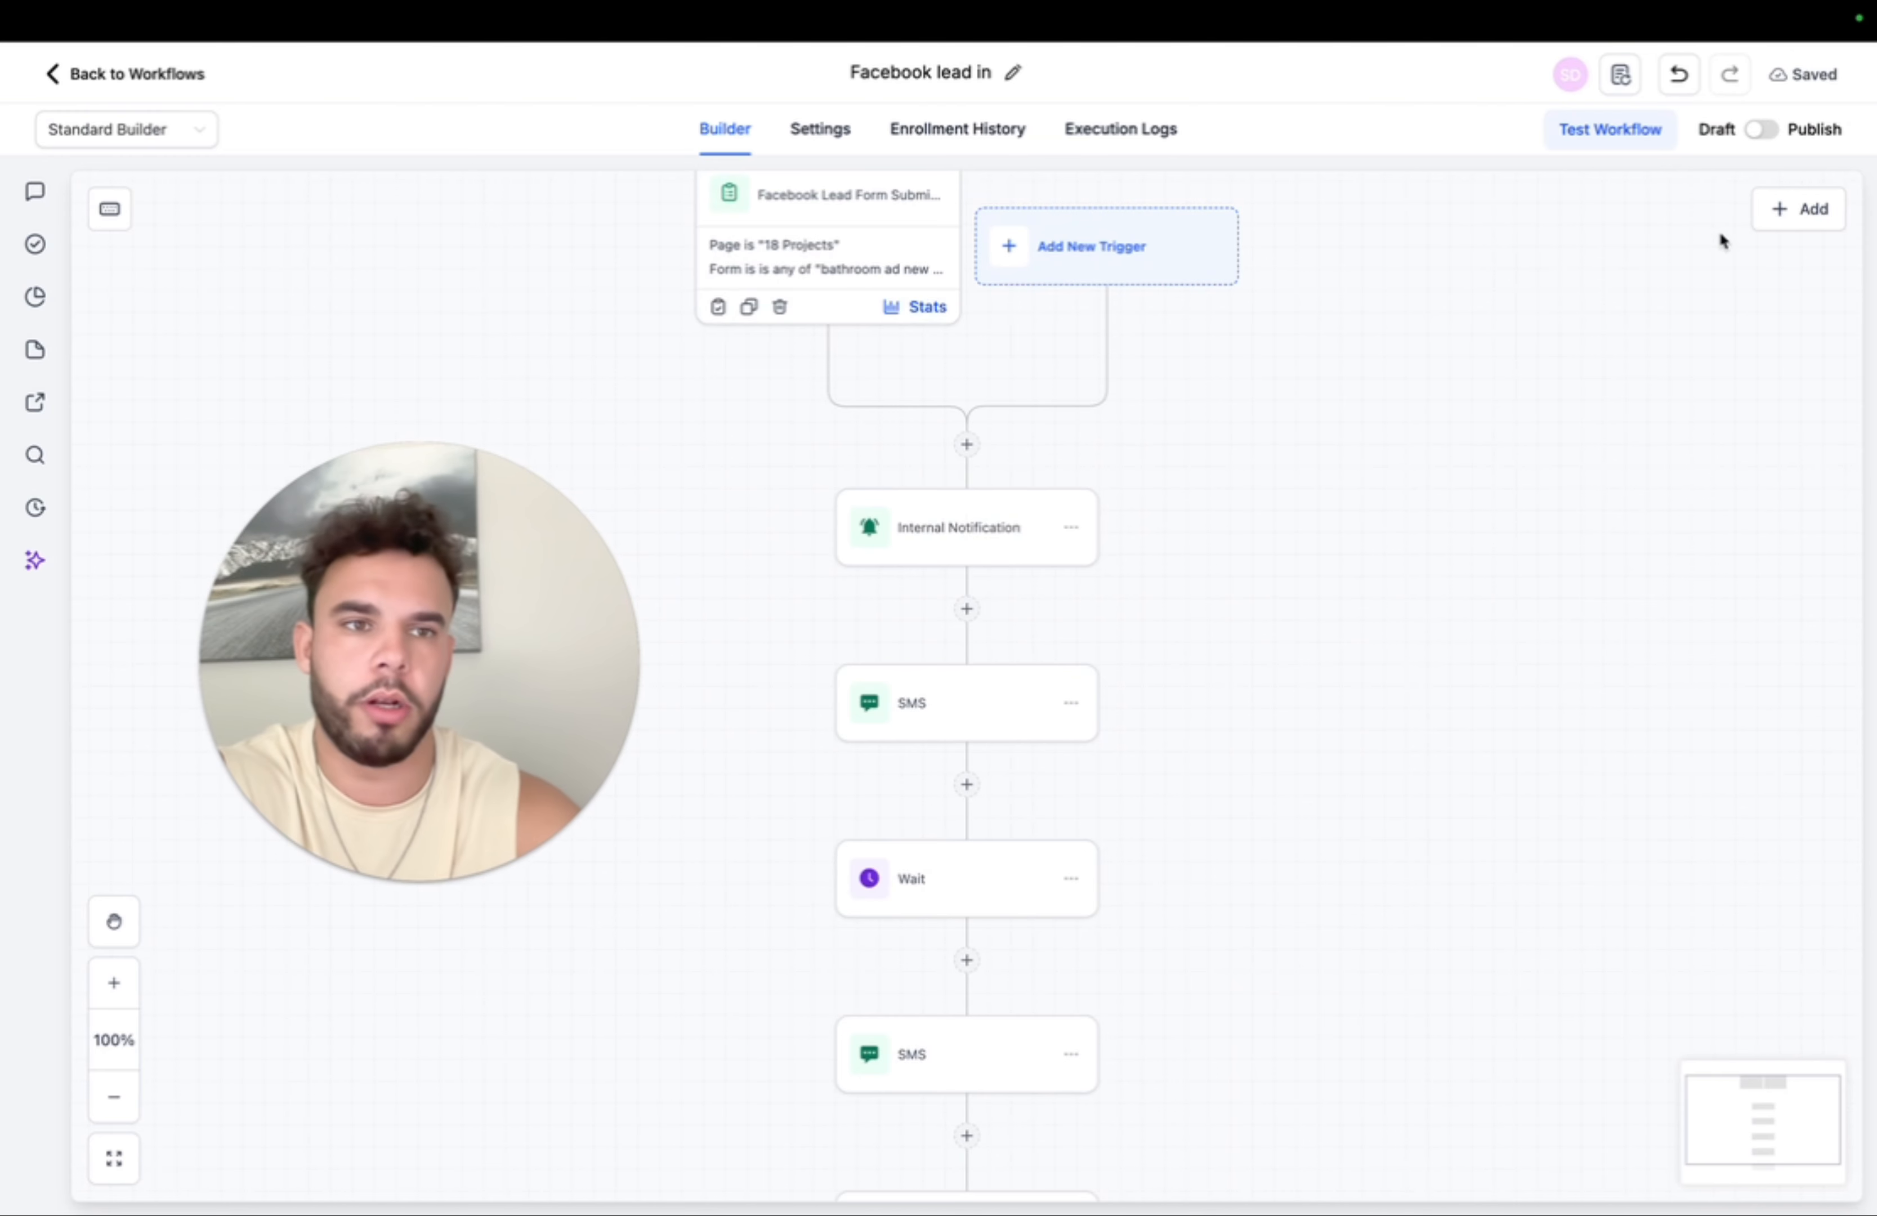
- Publish and save the 'Facebook lead in' workflow, then go back to the workflow list
left_click(1763, 131)
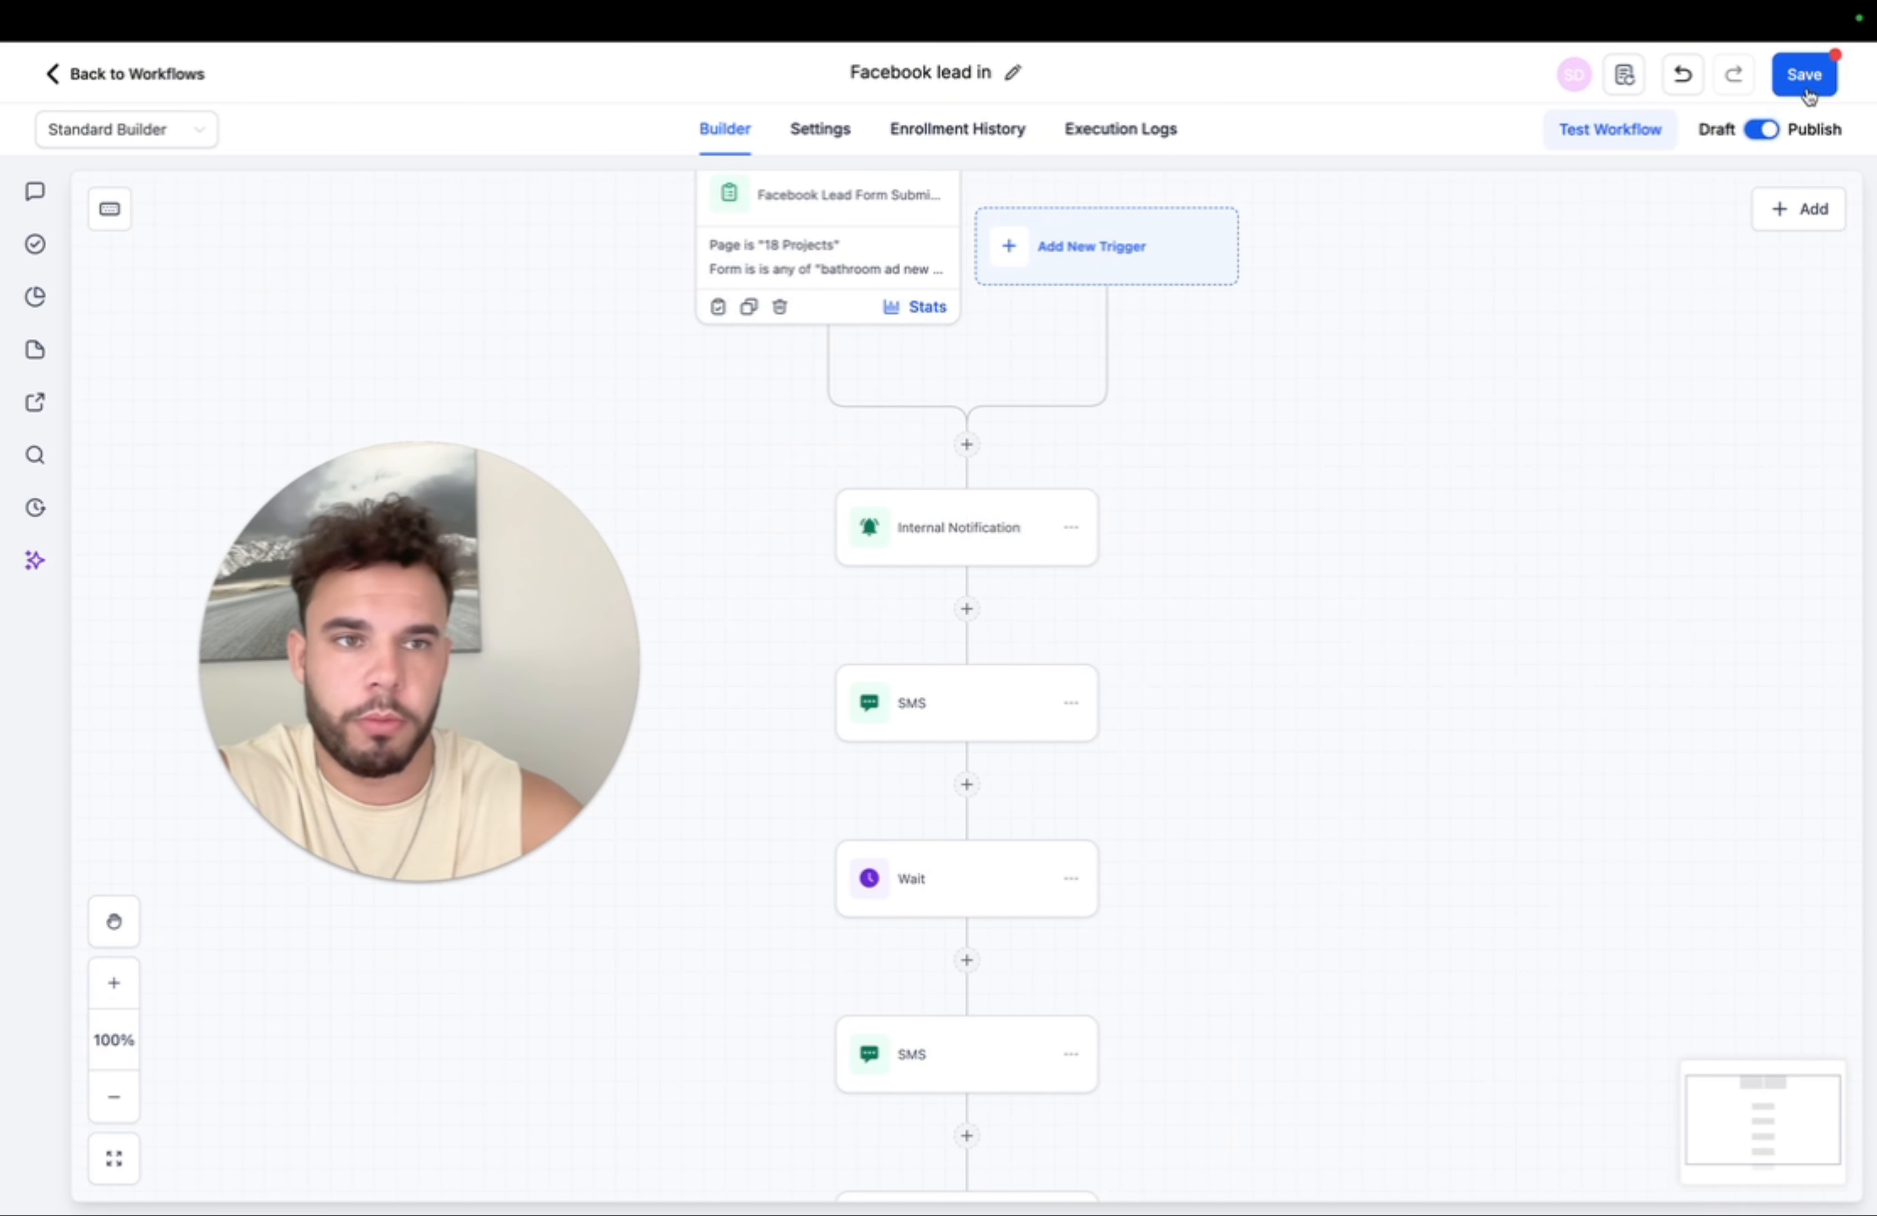
left_click(1807, 90)
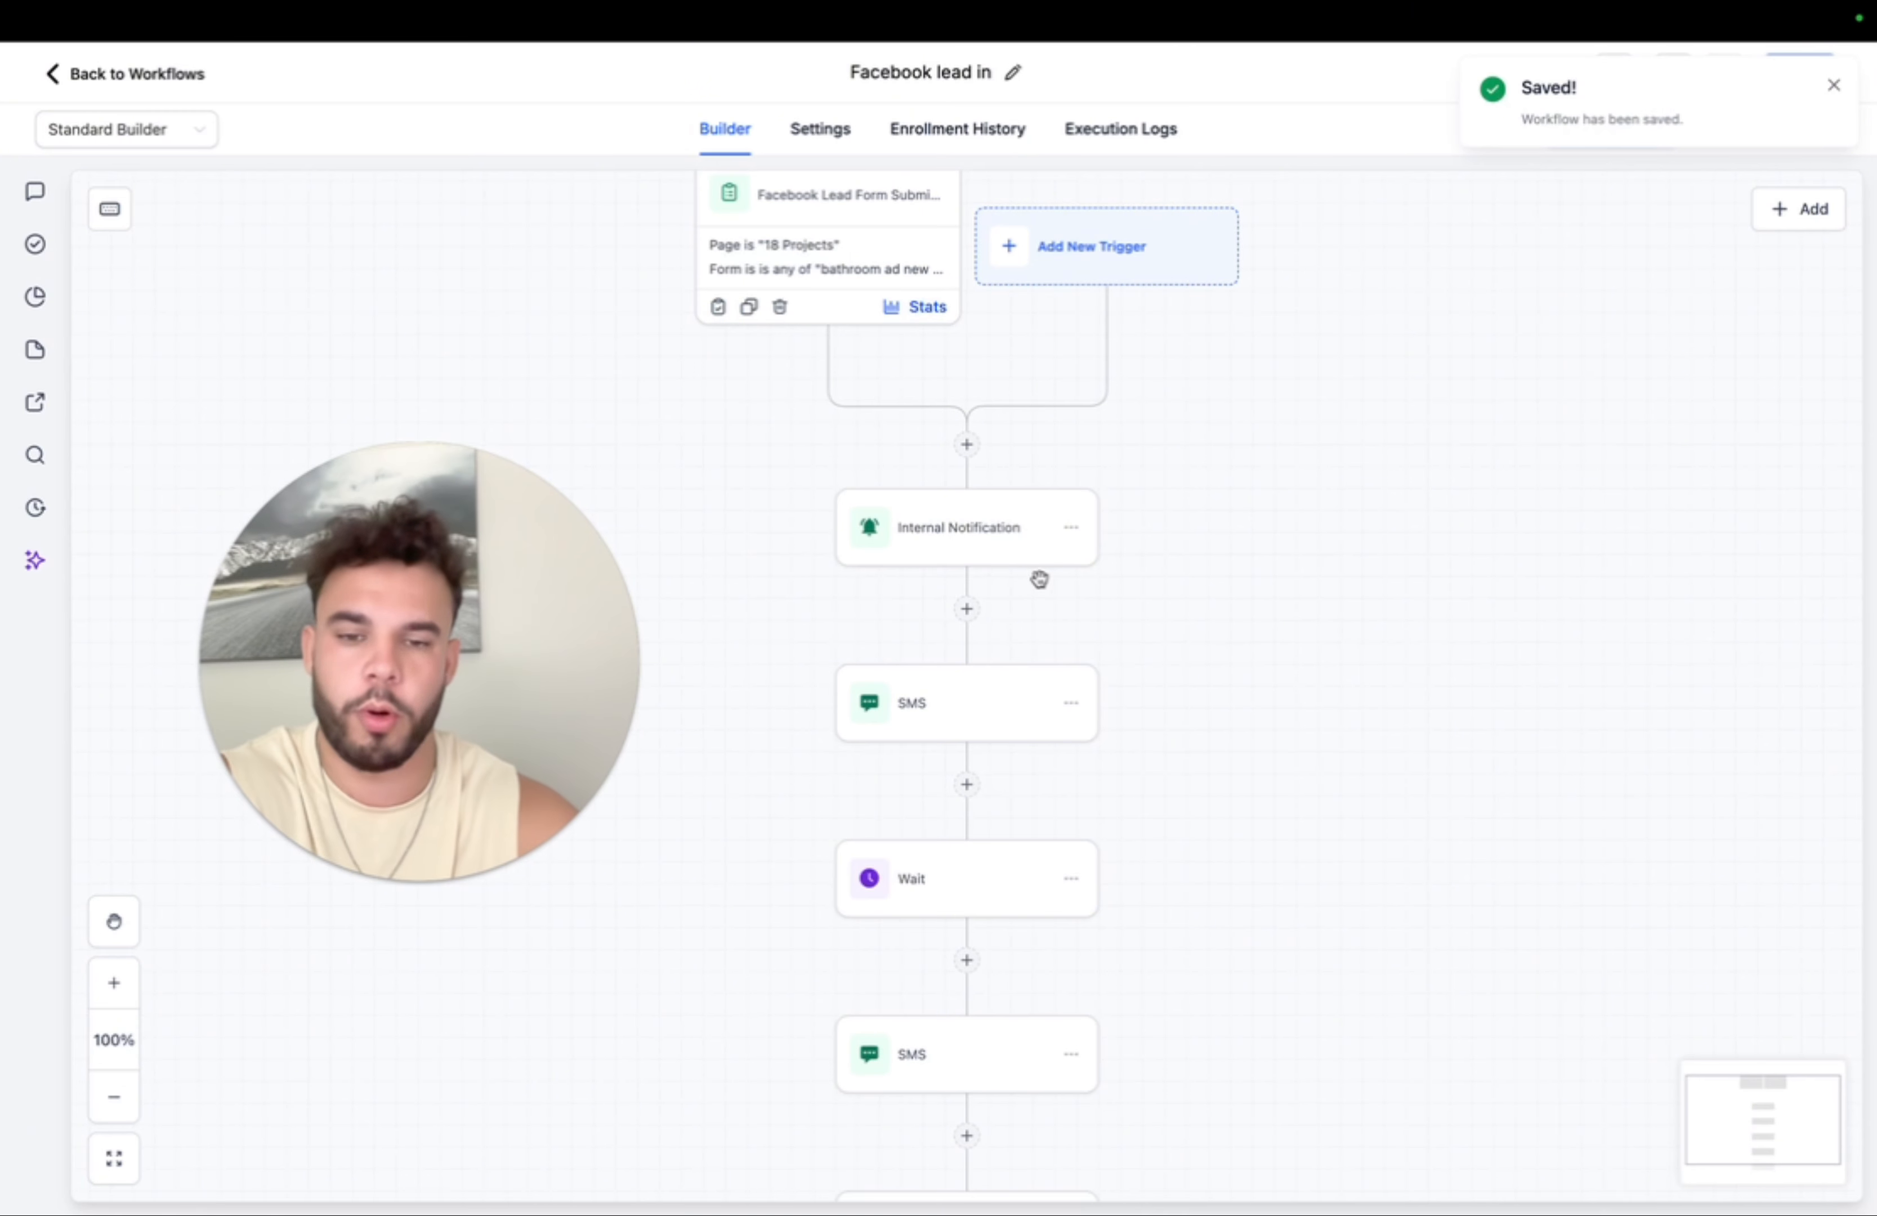
scroll(1038, 579, "down", 3)
scroll(1039, 578, "down", 10)
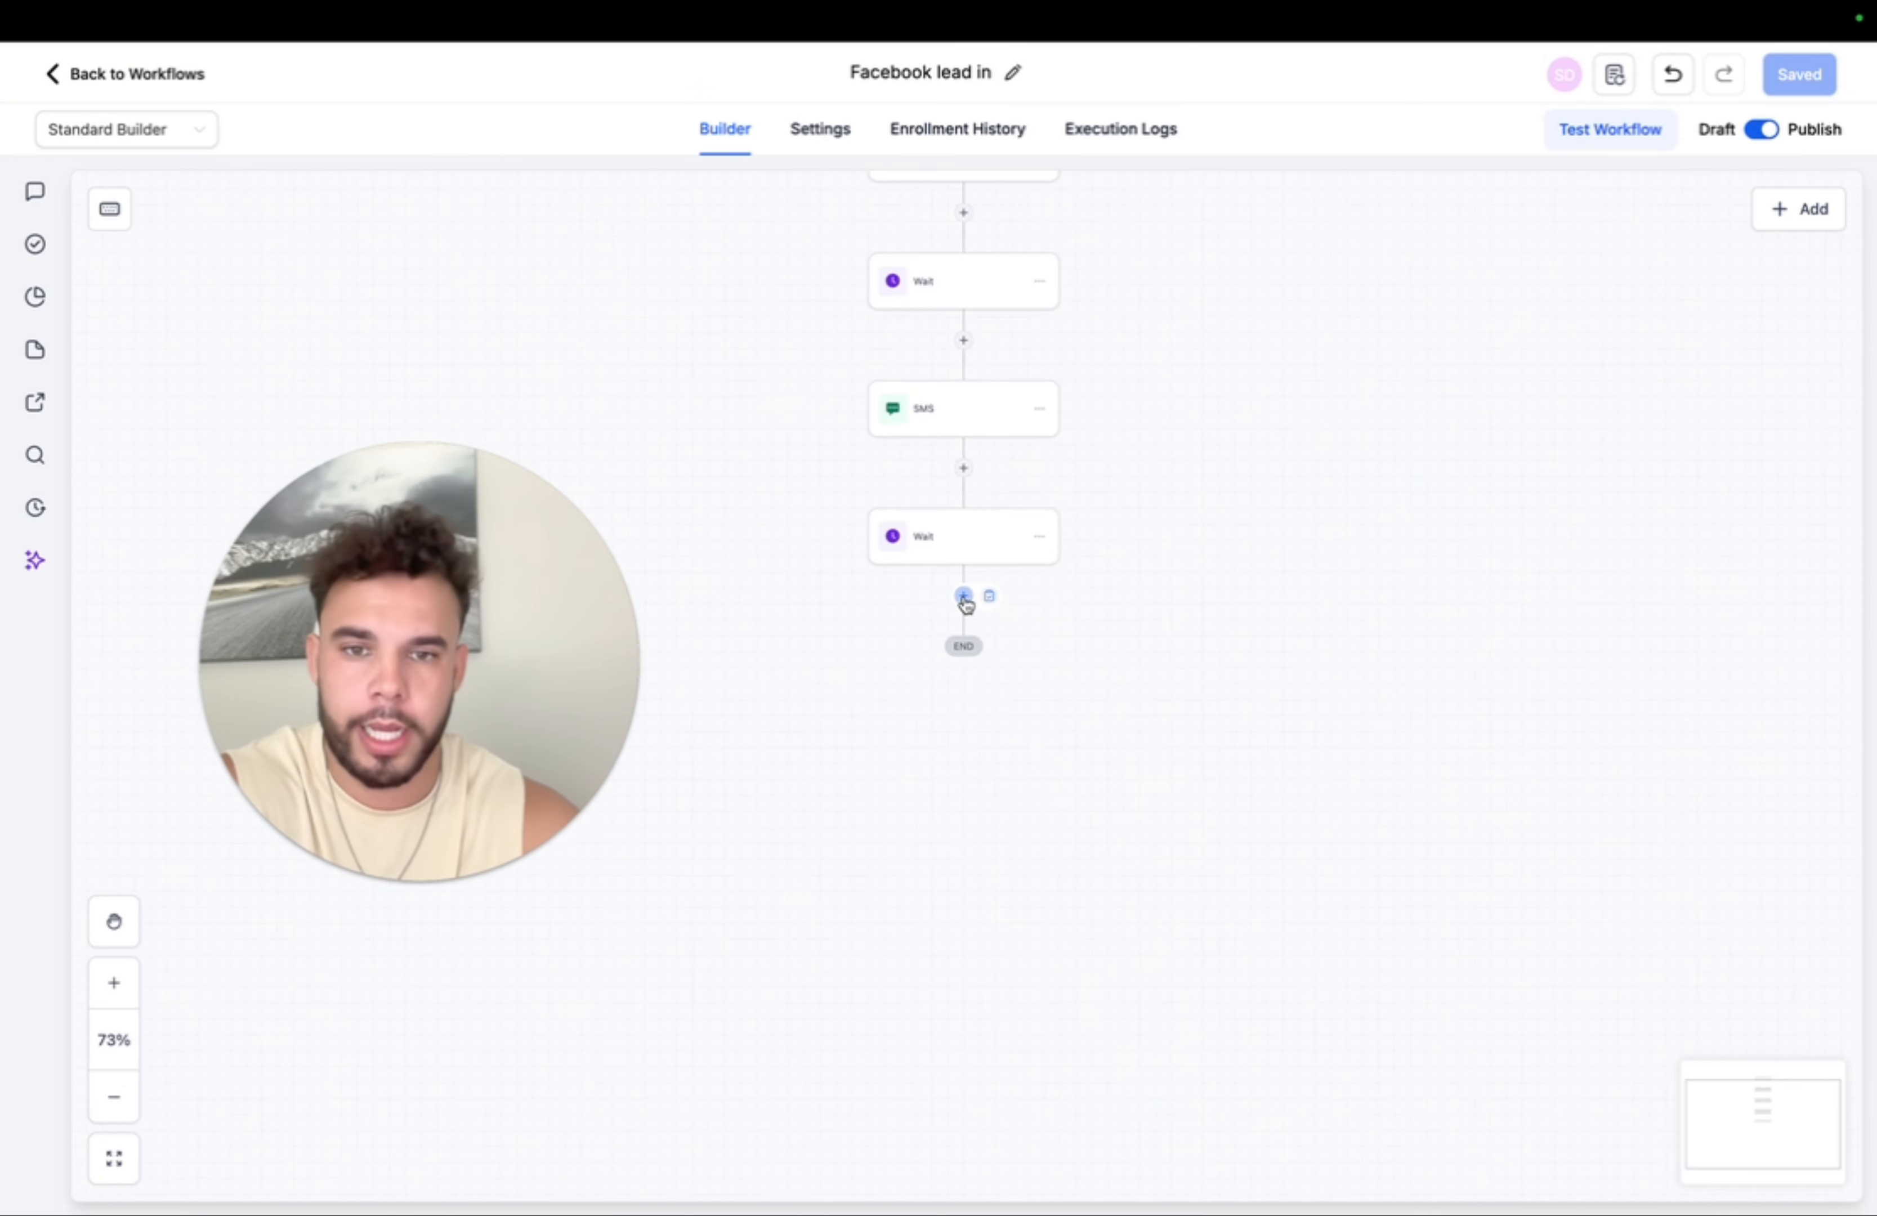
left_click(187, 77)
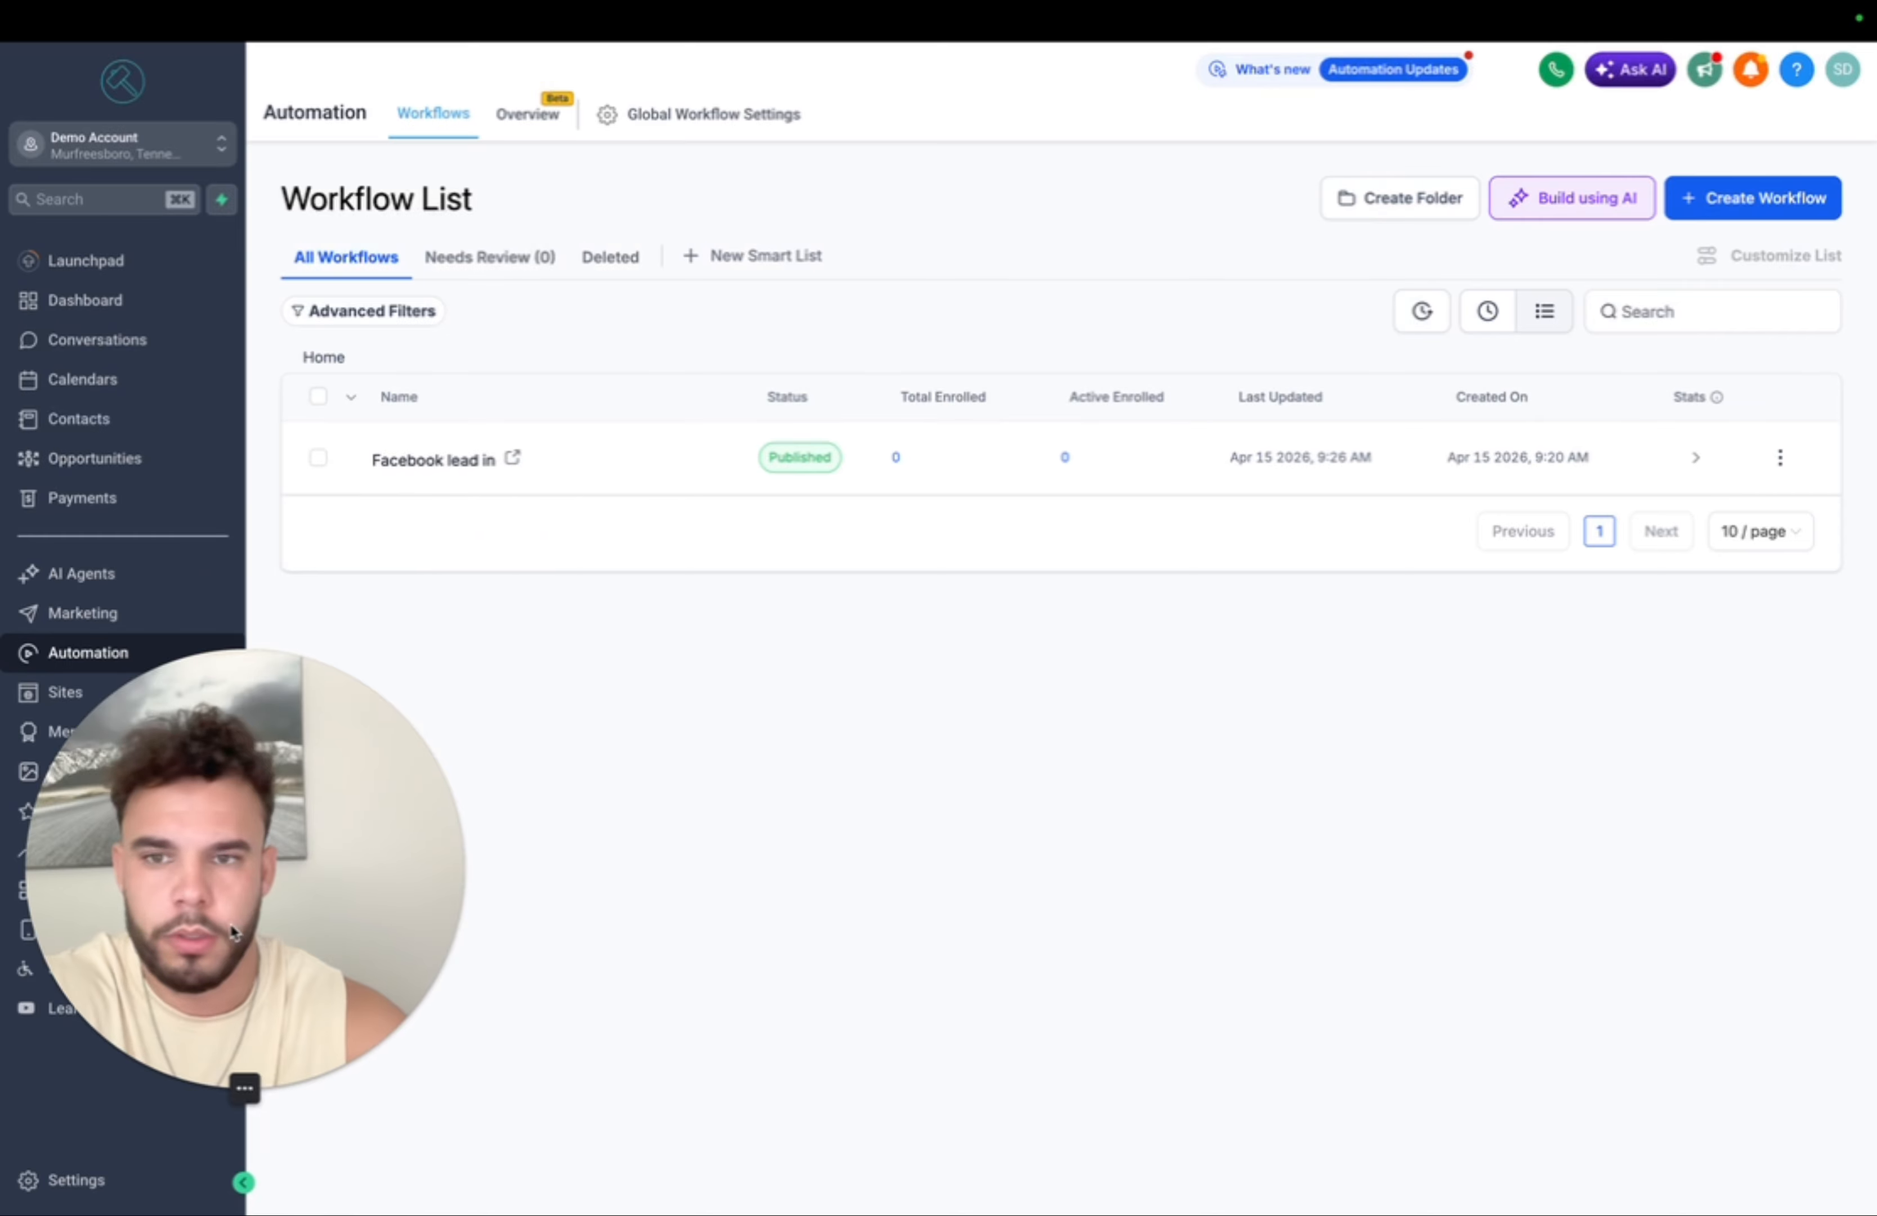
- Create a workflow from scratch and rename it '90 Day Email Sequence'
left_click(1792, 201)
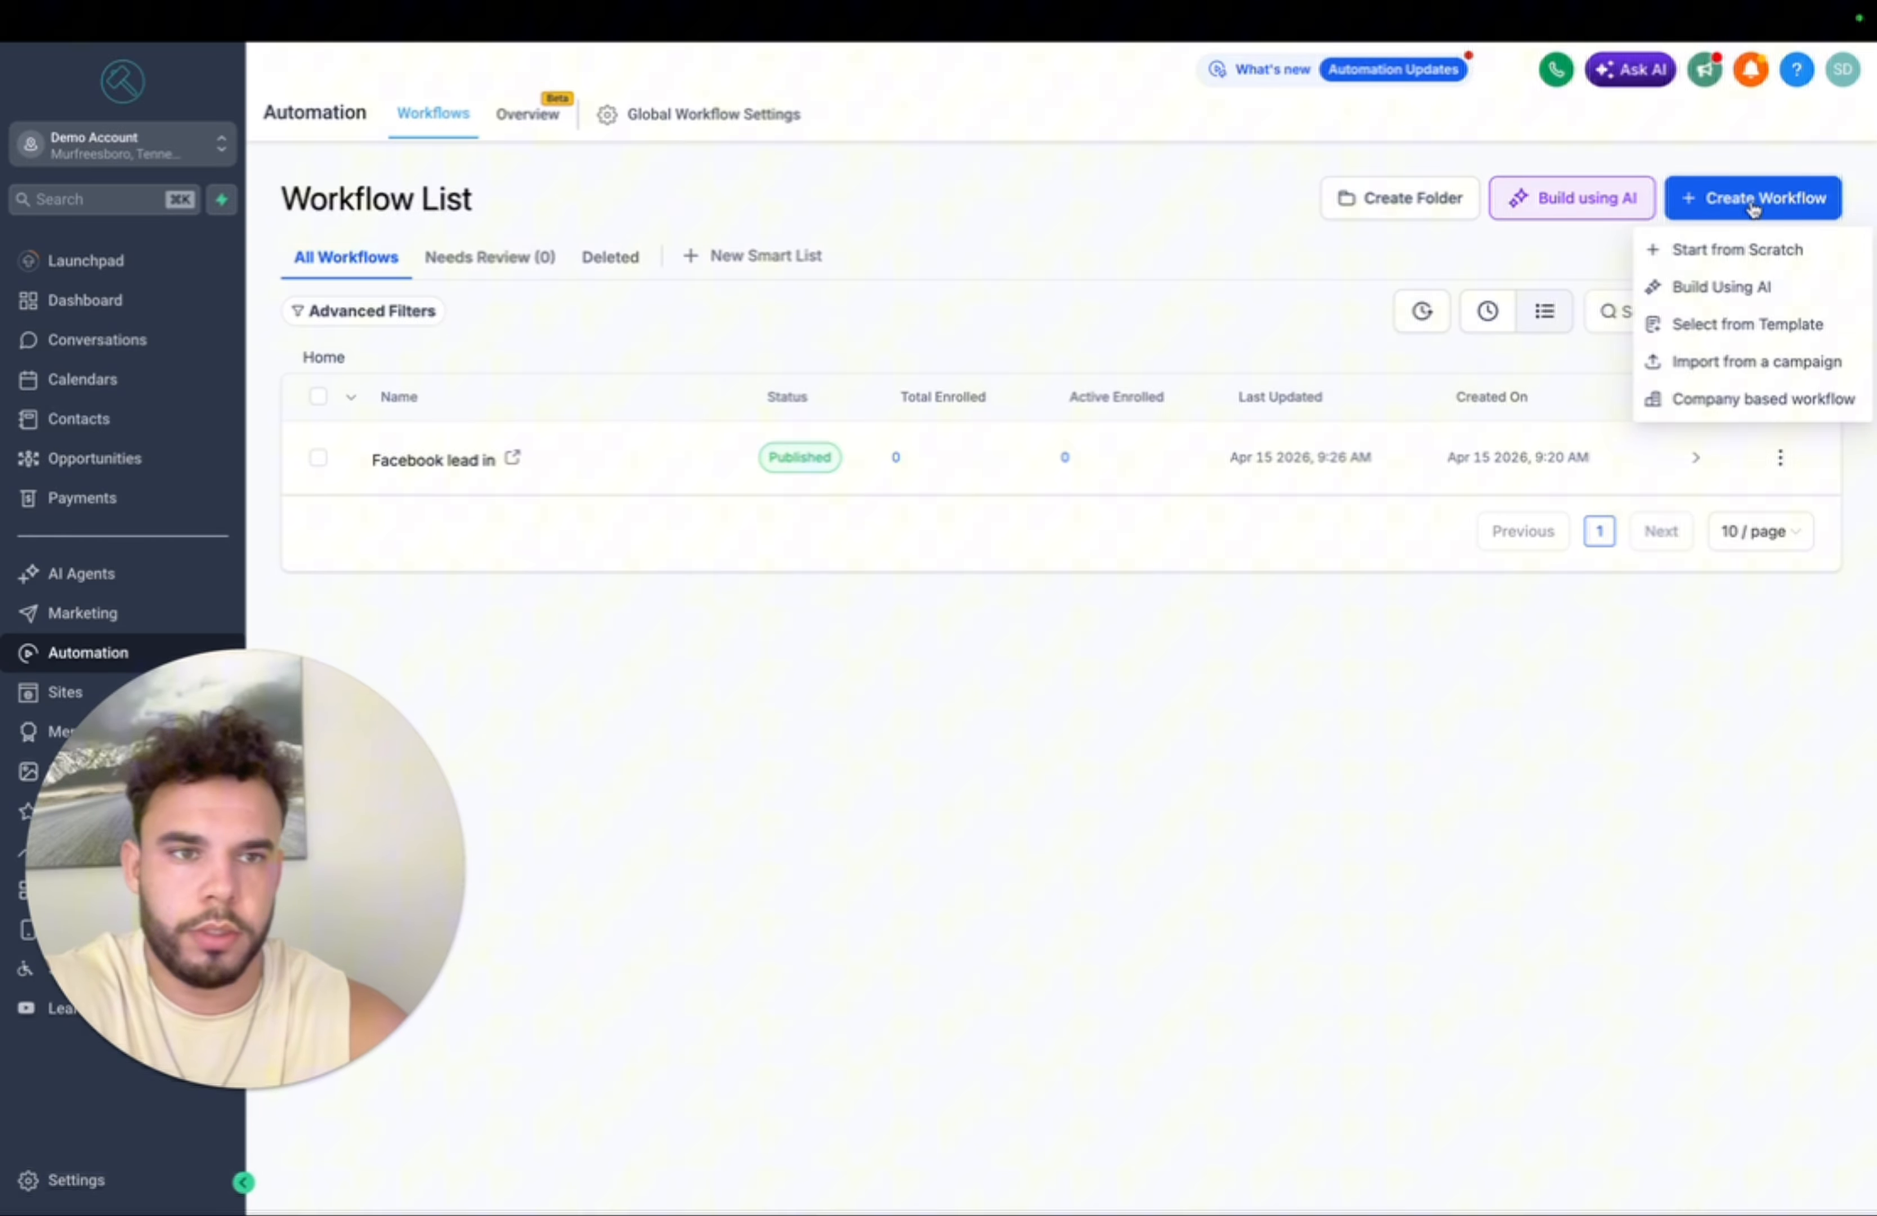
left_click(1717, 249)
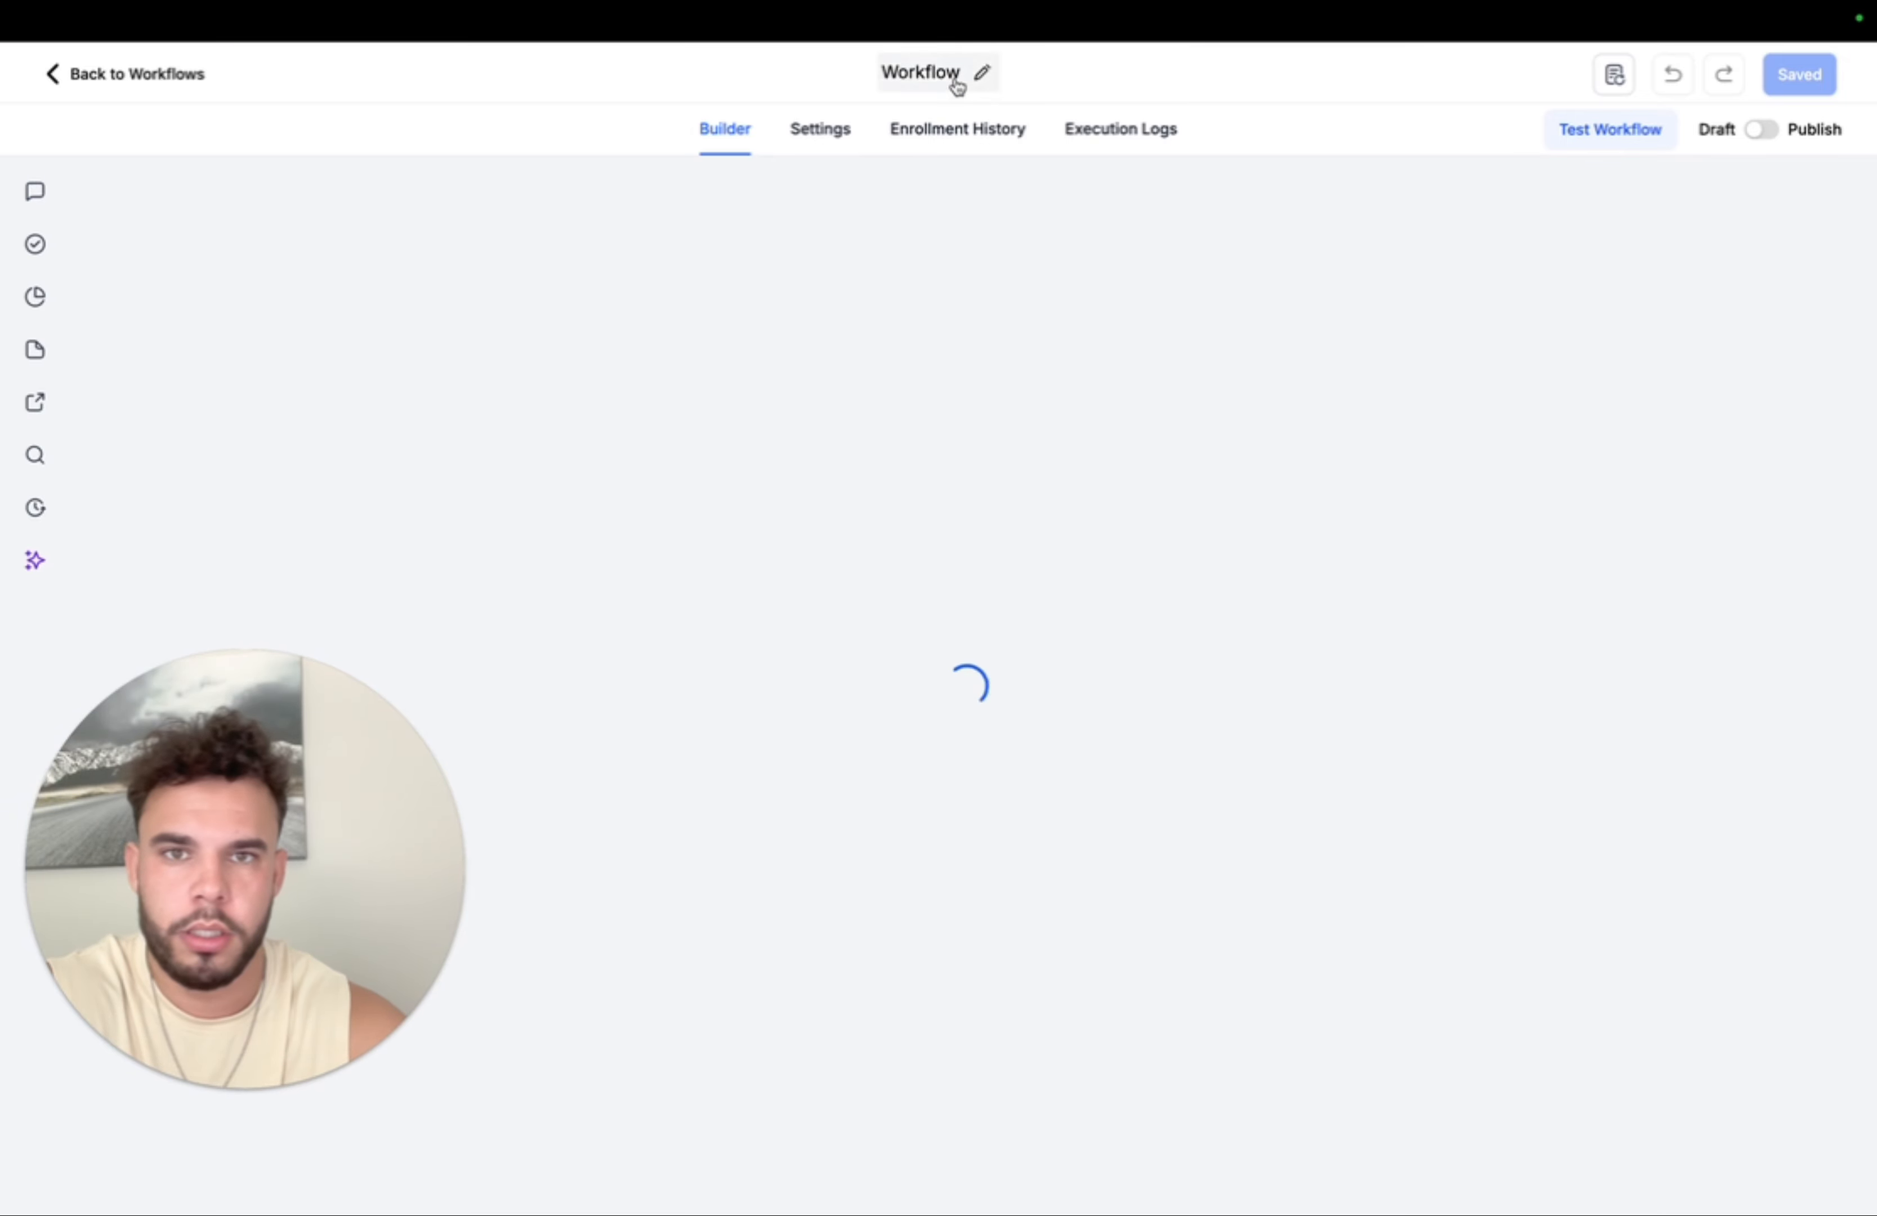
left_click_drag(1060, 73, 704, 76)
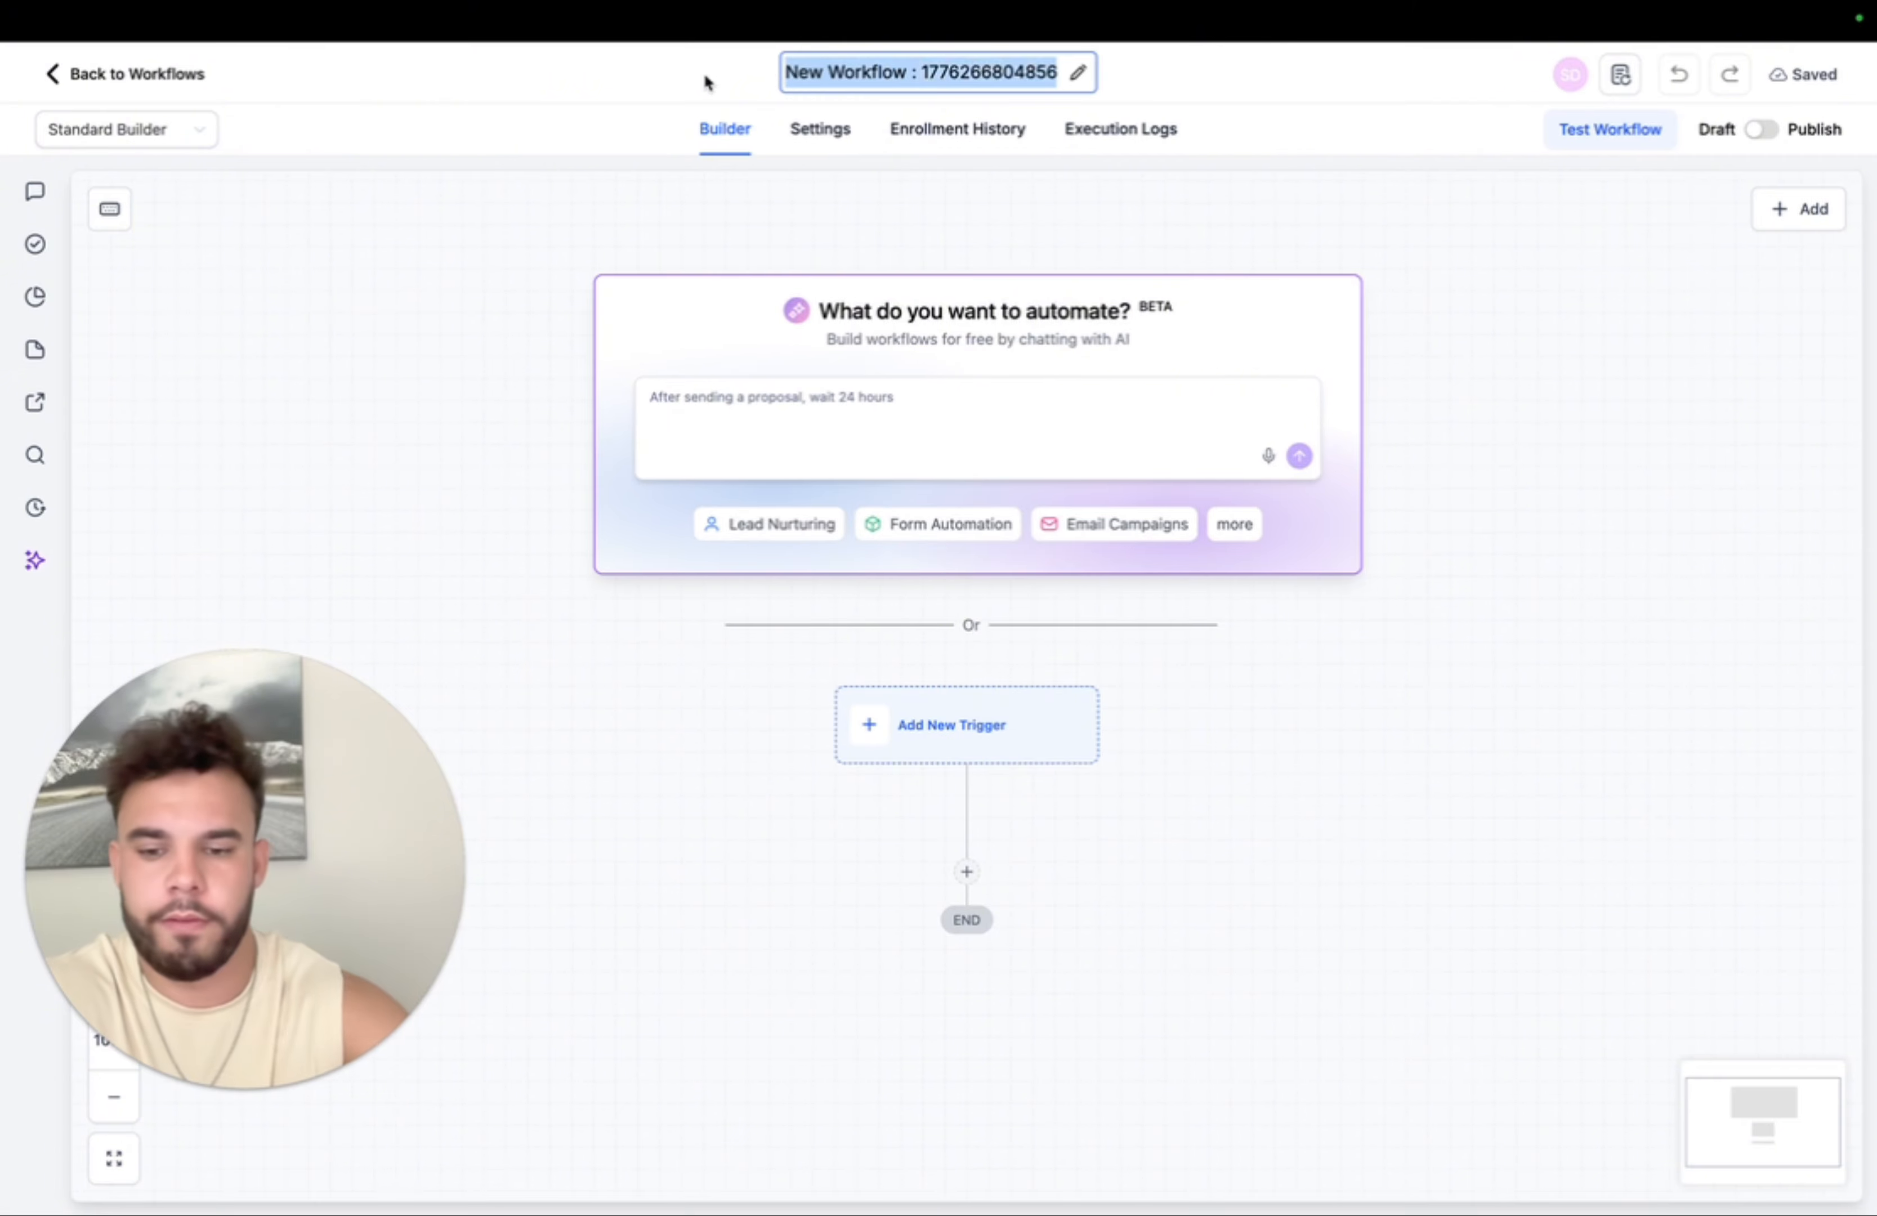
type("90 Day ")
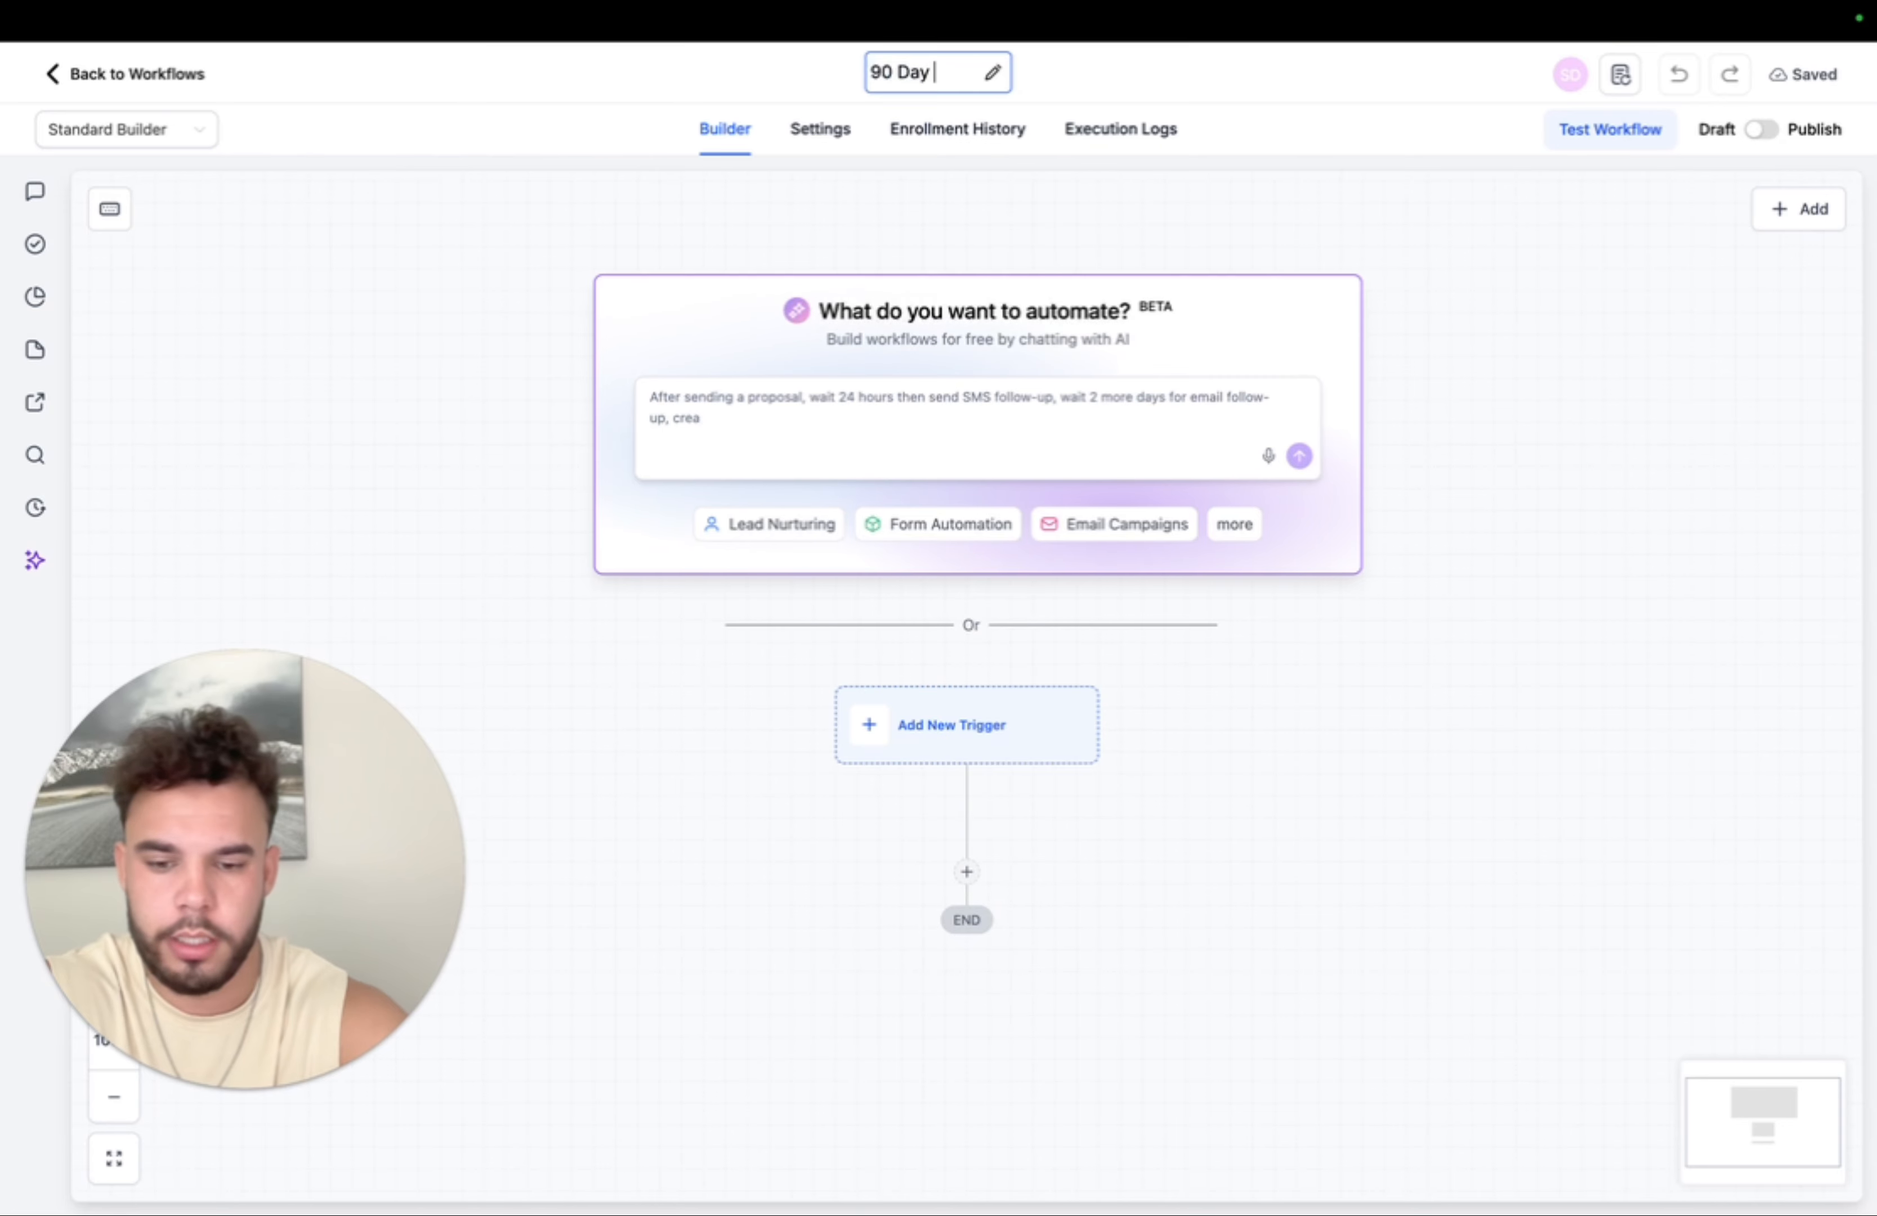
type("Email Sequence")
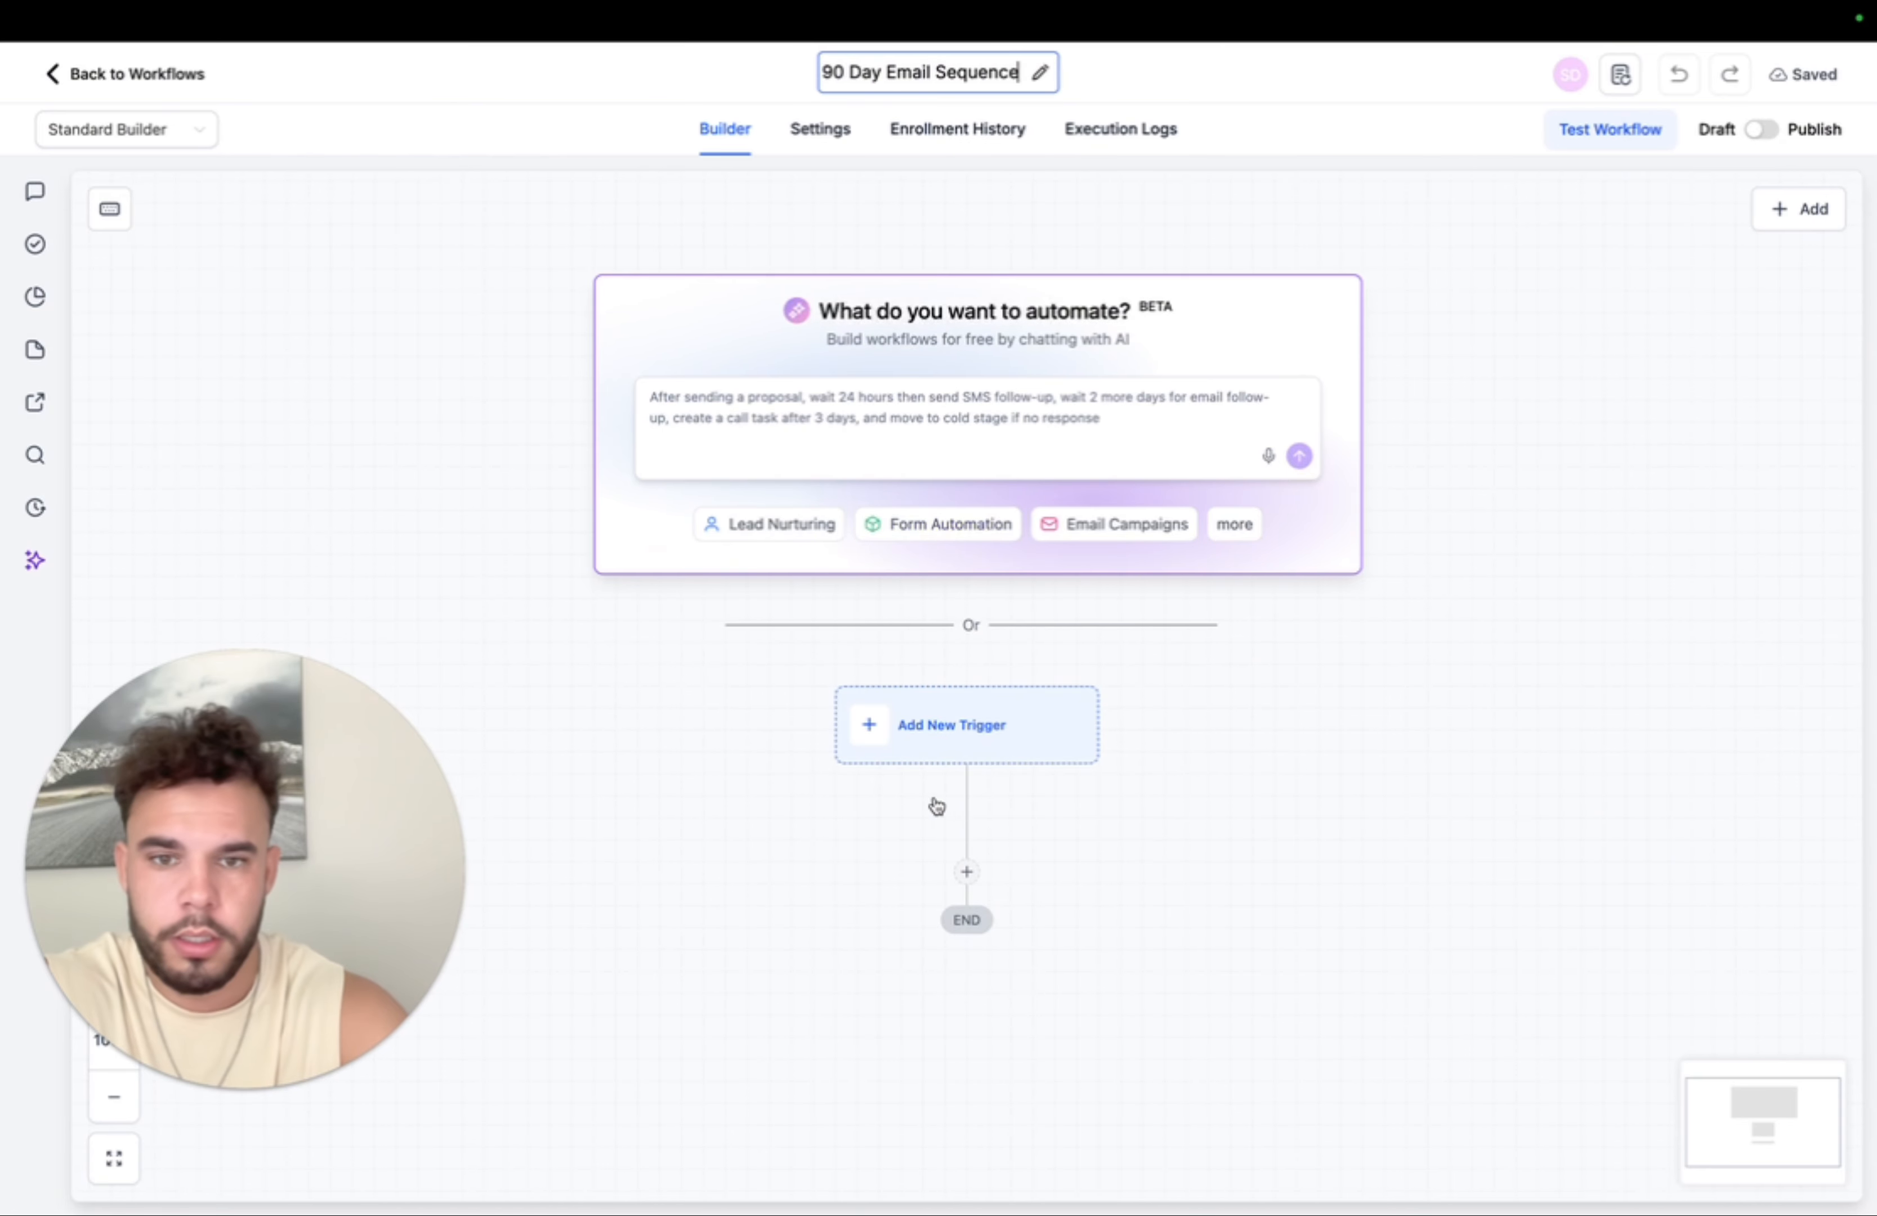
left_click(946, 725)
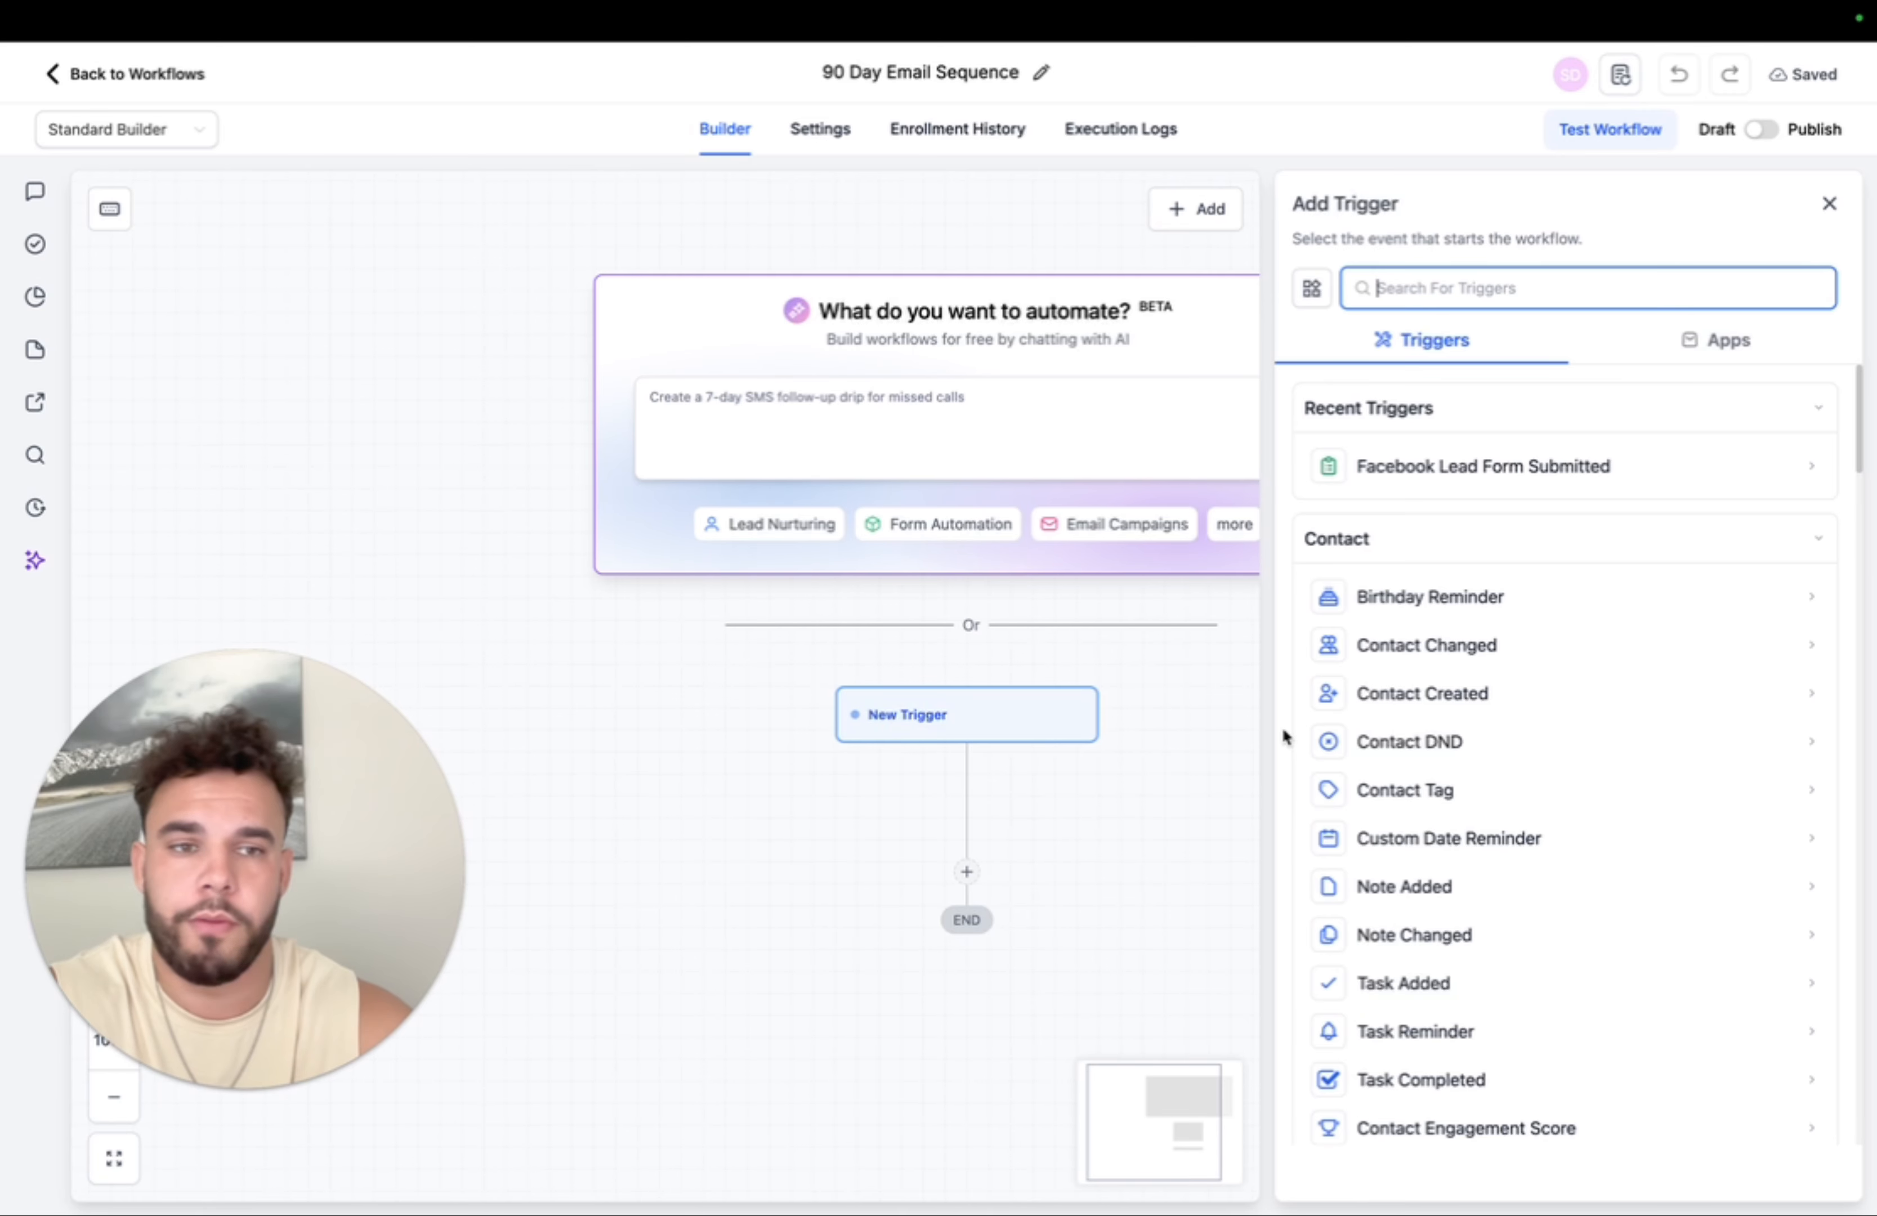
- Skip the trigger, add a Send Email step, and set its sender name
left_click(1828, 203)
left_click(966, 872)
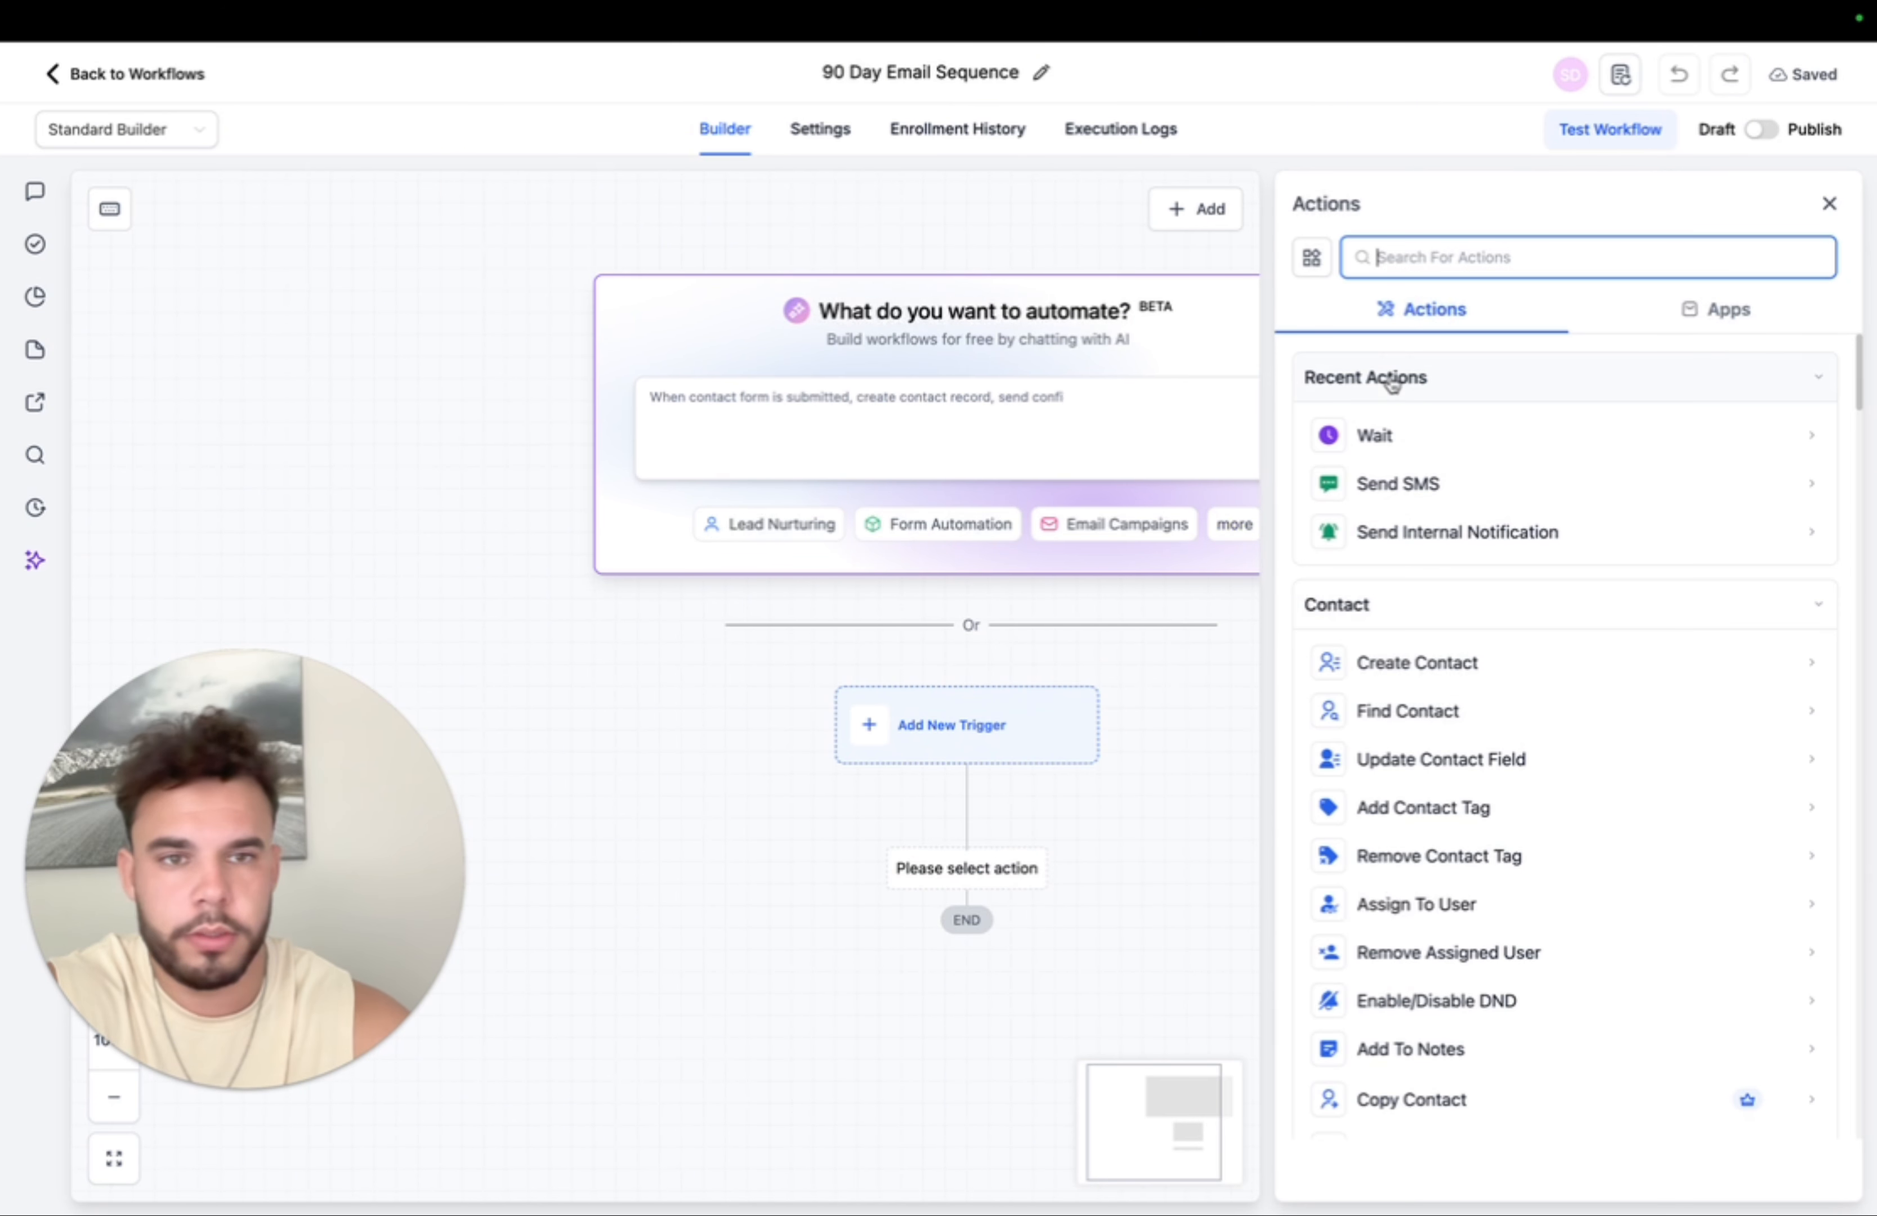
type("email")
left_click(1455, 426)
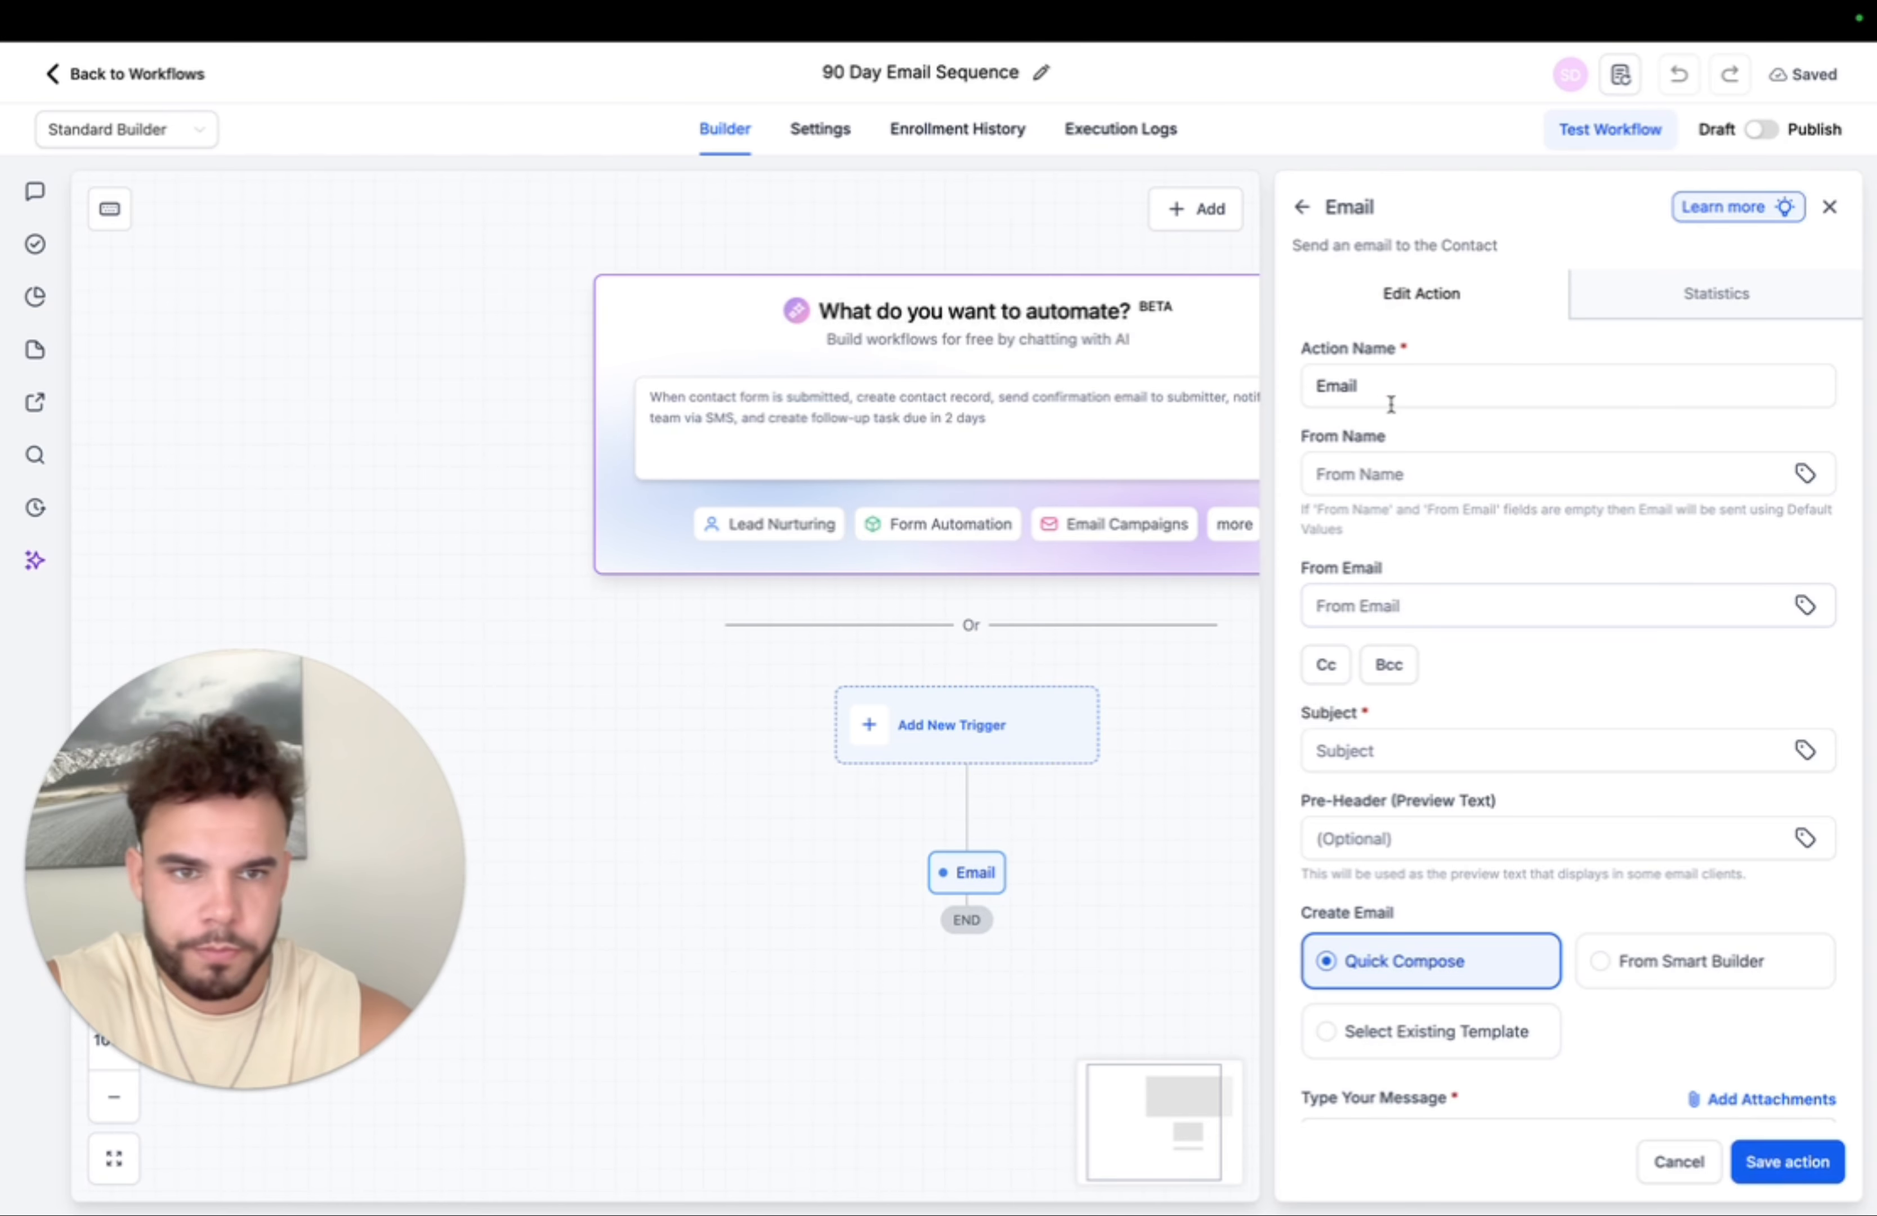
left_click(1353, 472)
left_click(1492, 531)
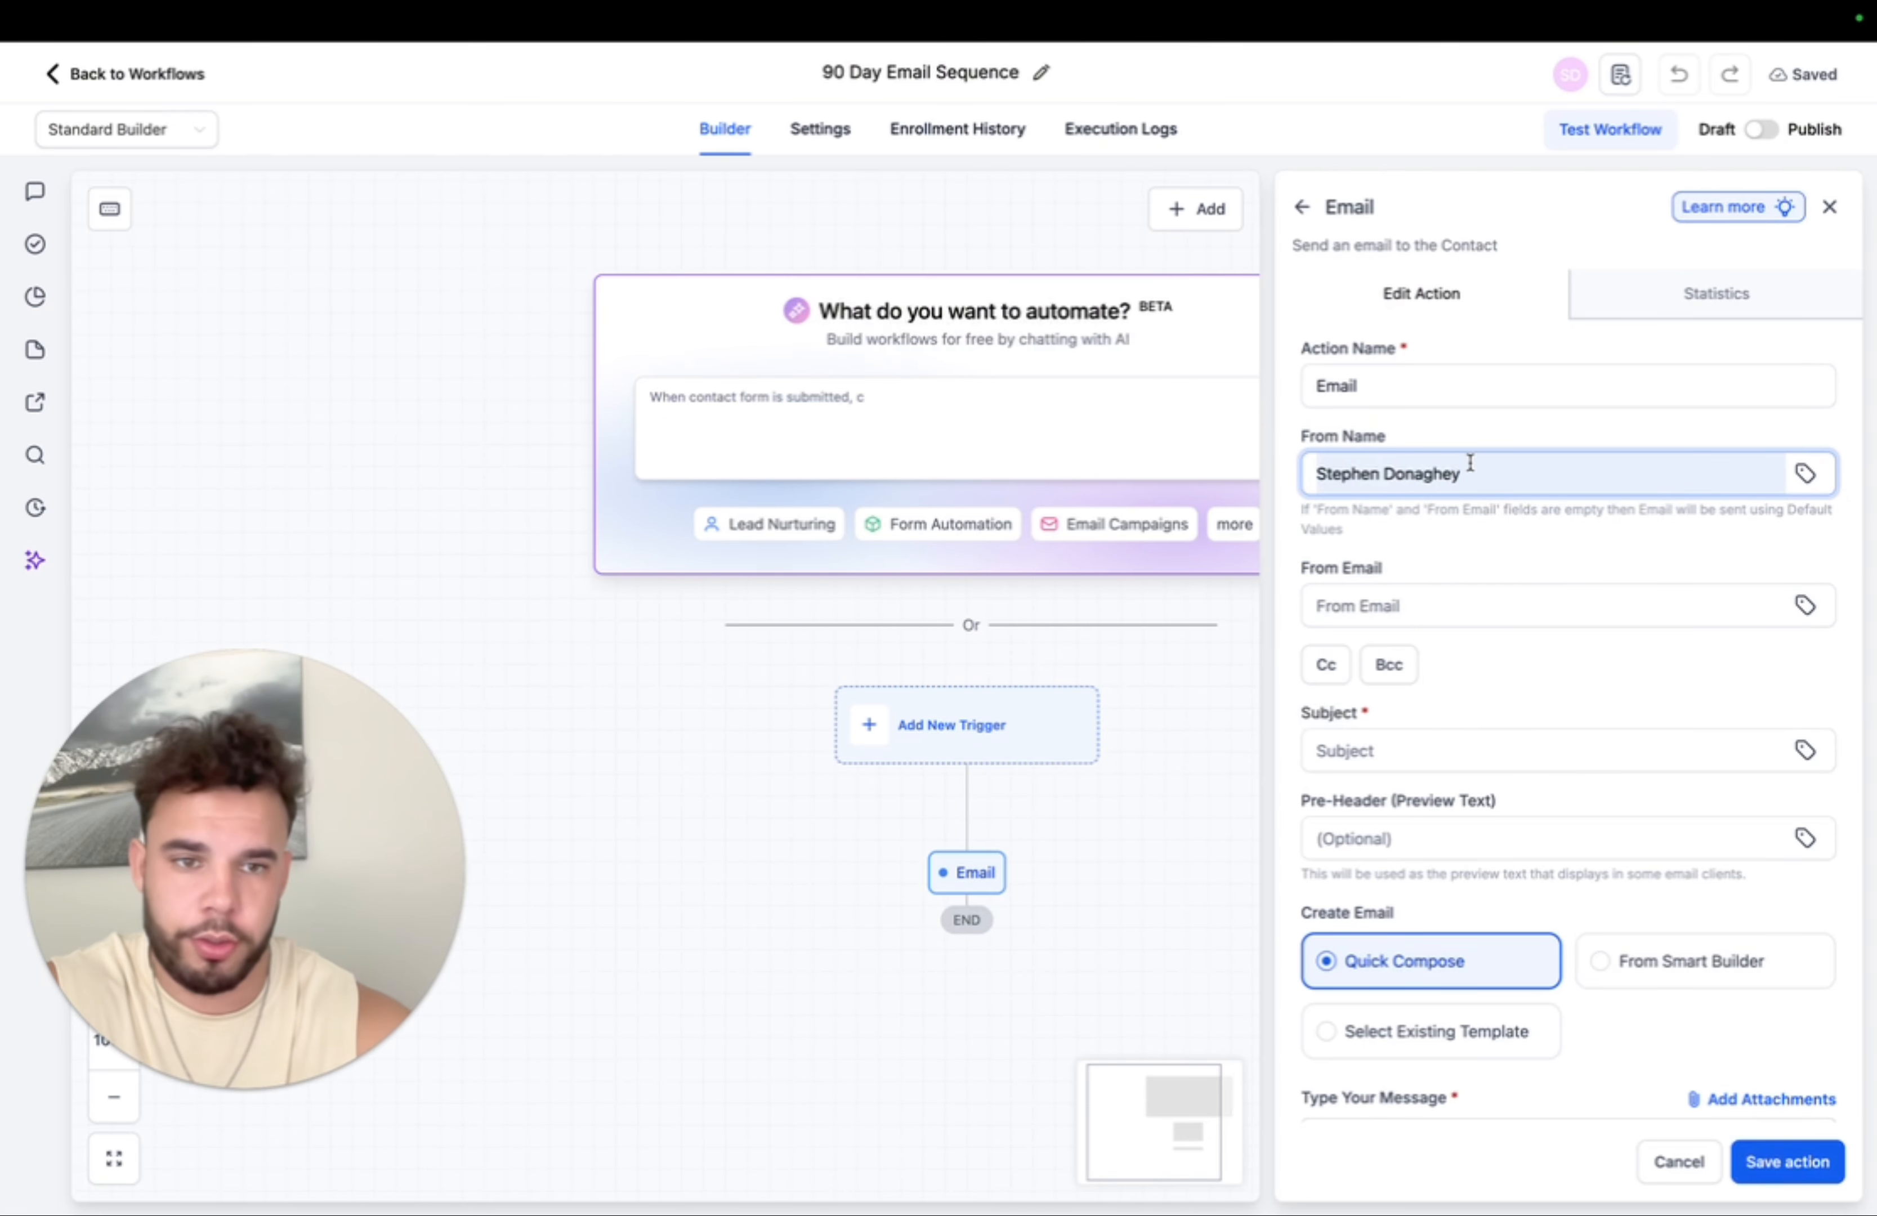
left_click_drag(1466, 472, 1265, 478)
left_click(1558, 422)
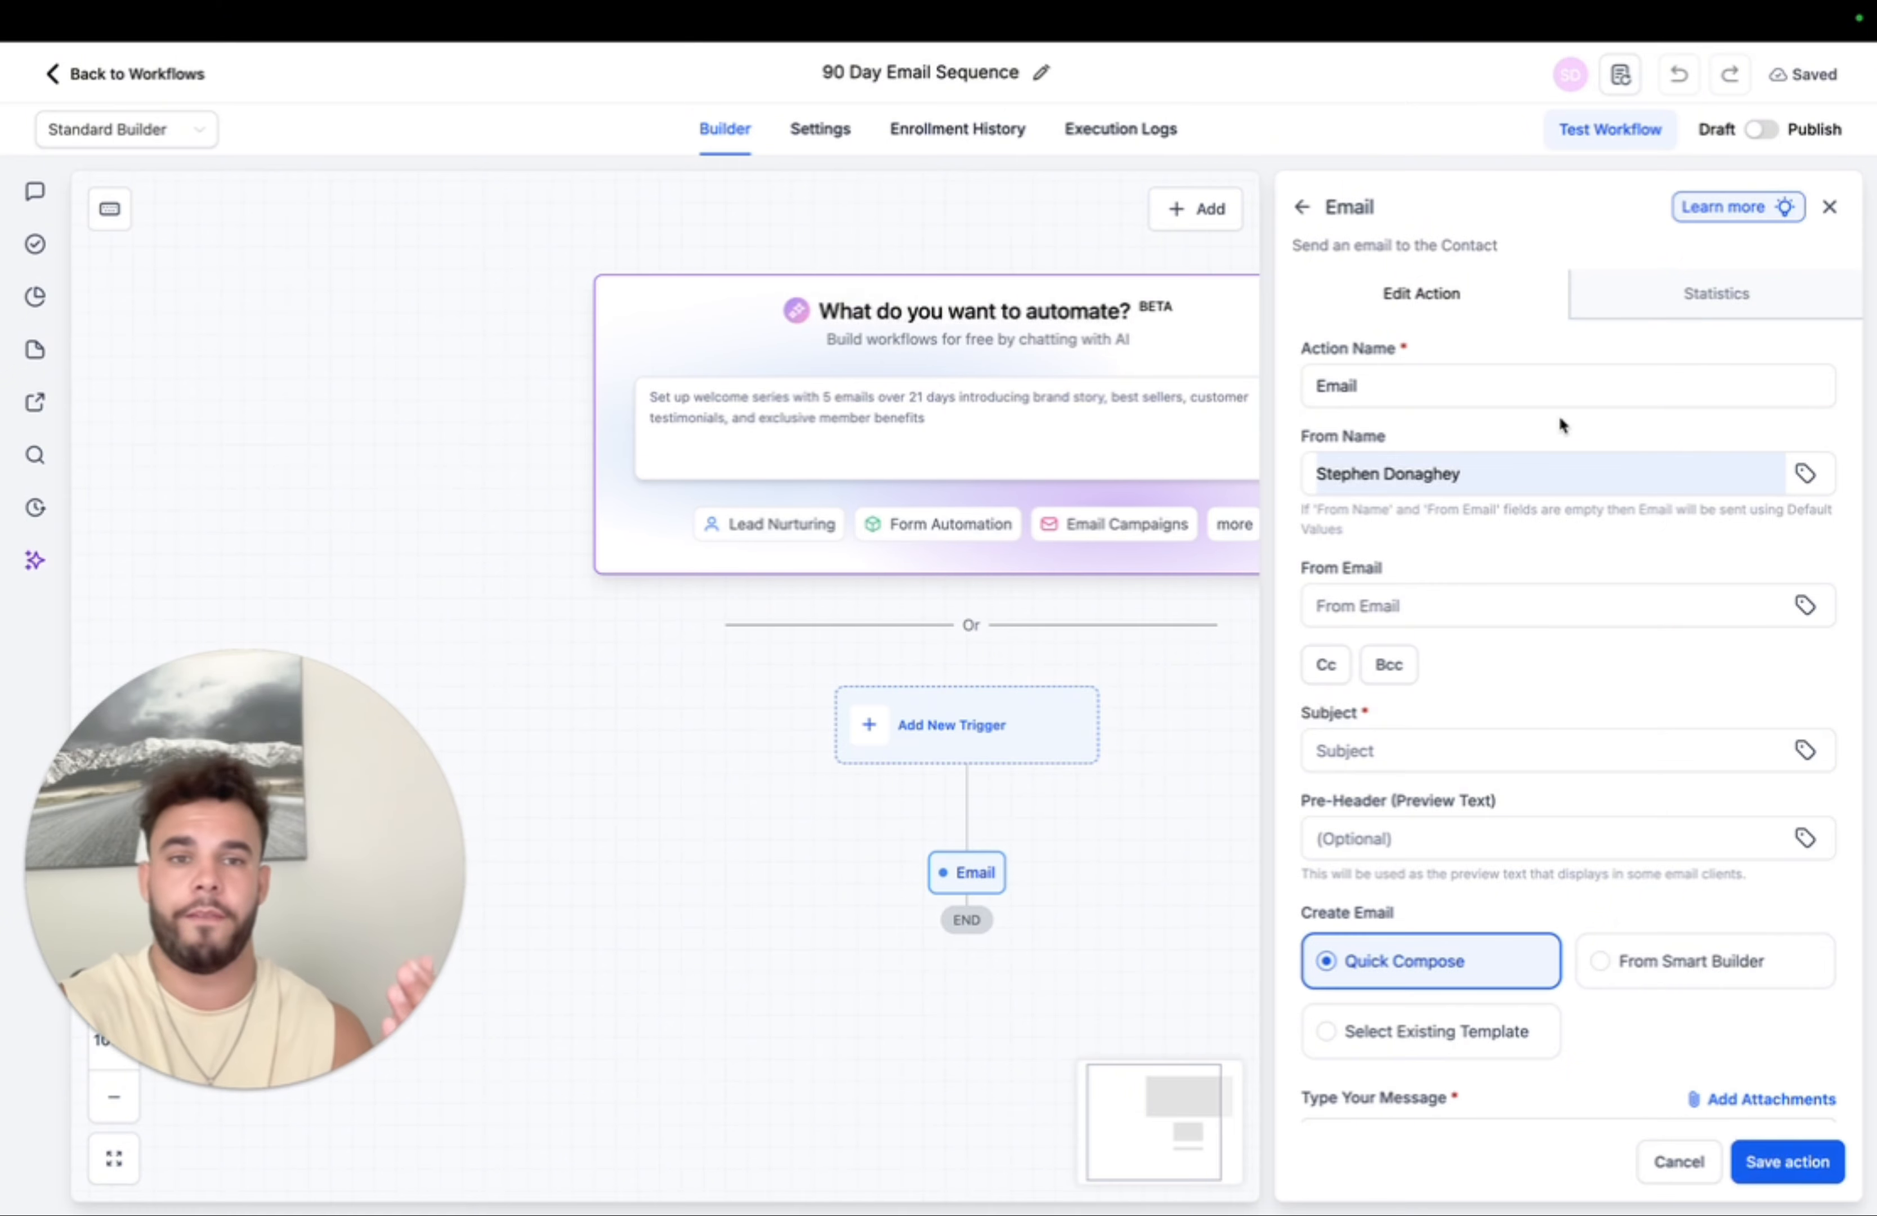
- Set the sender e-mail address and subject SUBJECT, and begin the body with 'EMAI'
left_click(1378, 602)
left_click(1506, 661)
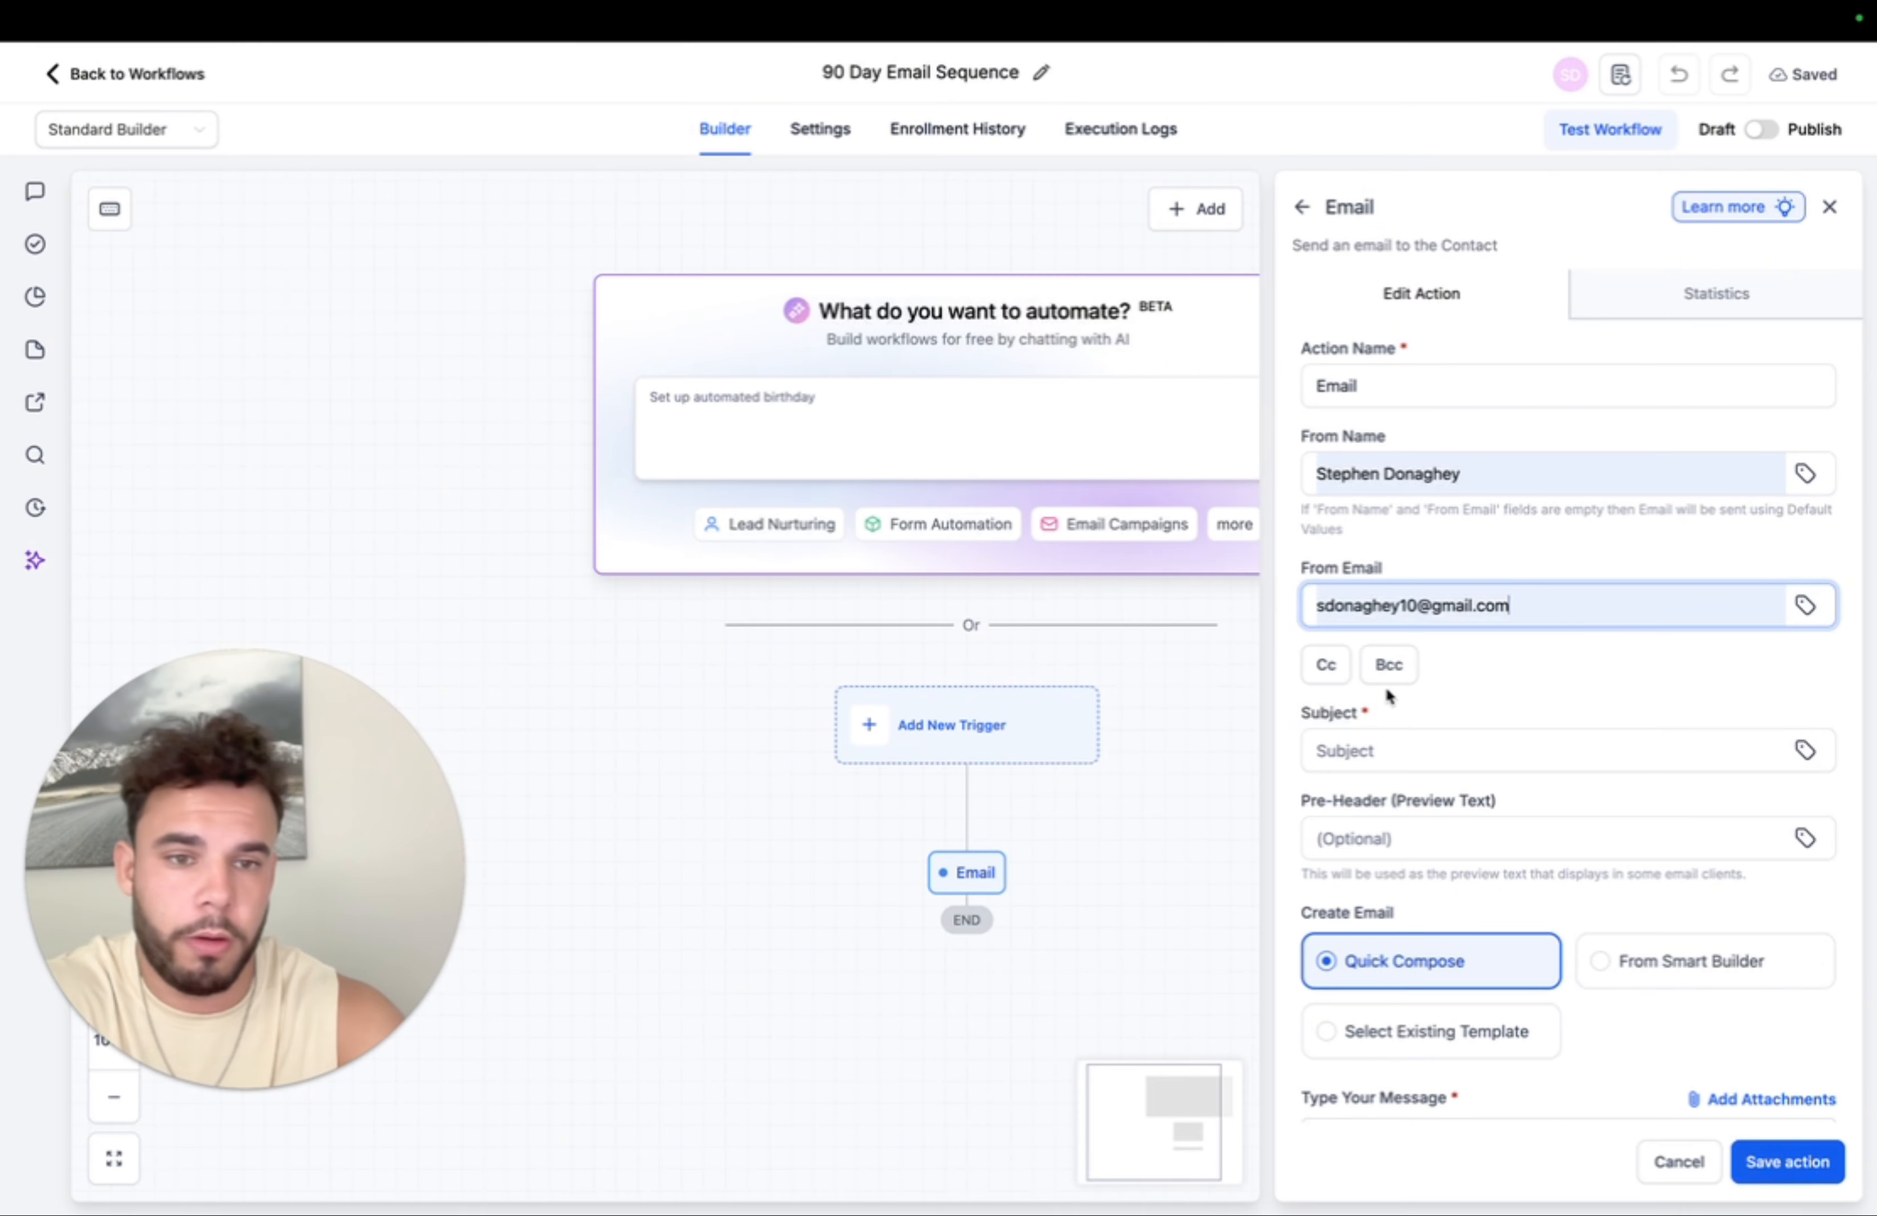
scroll(1509, 709, "down", 5)
left_click(1478, 348)
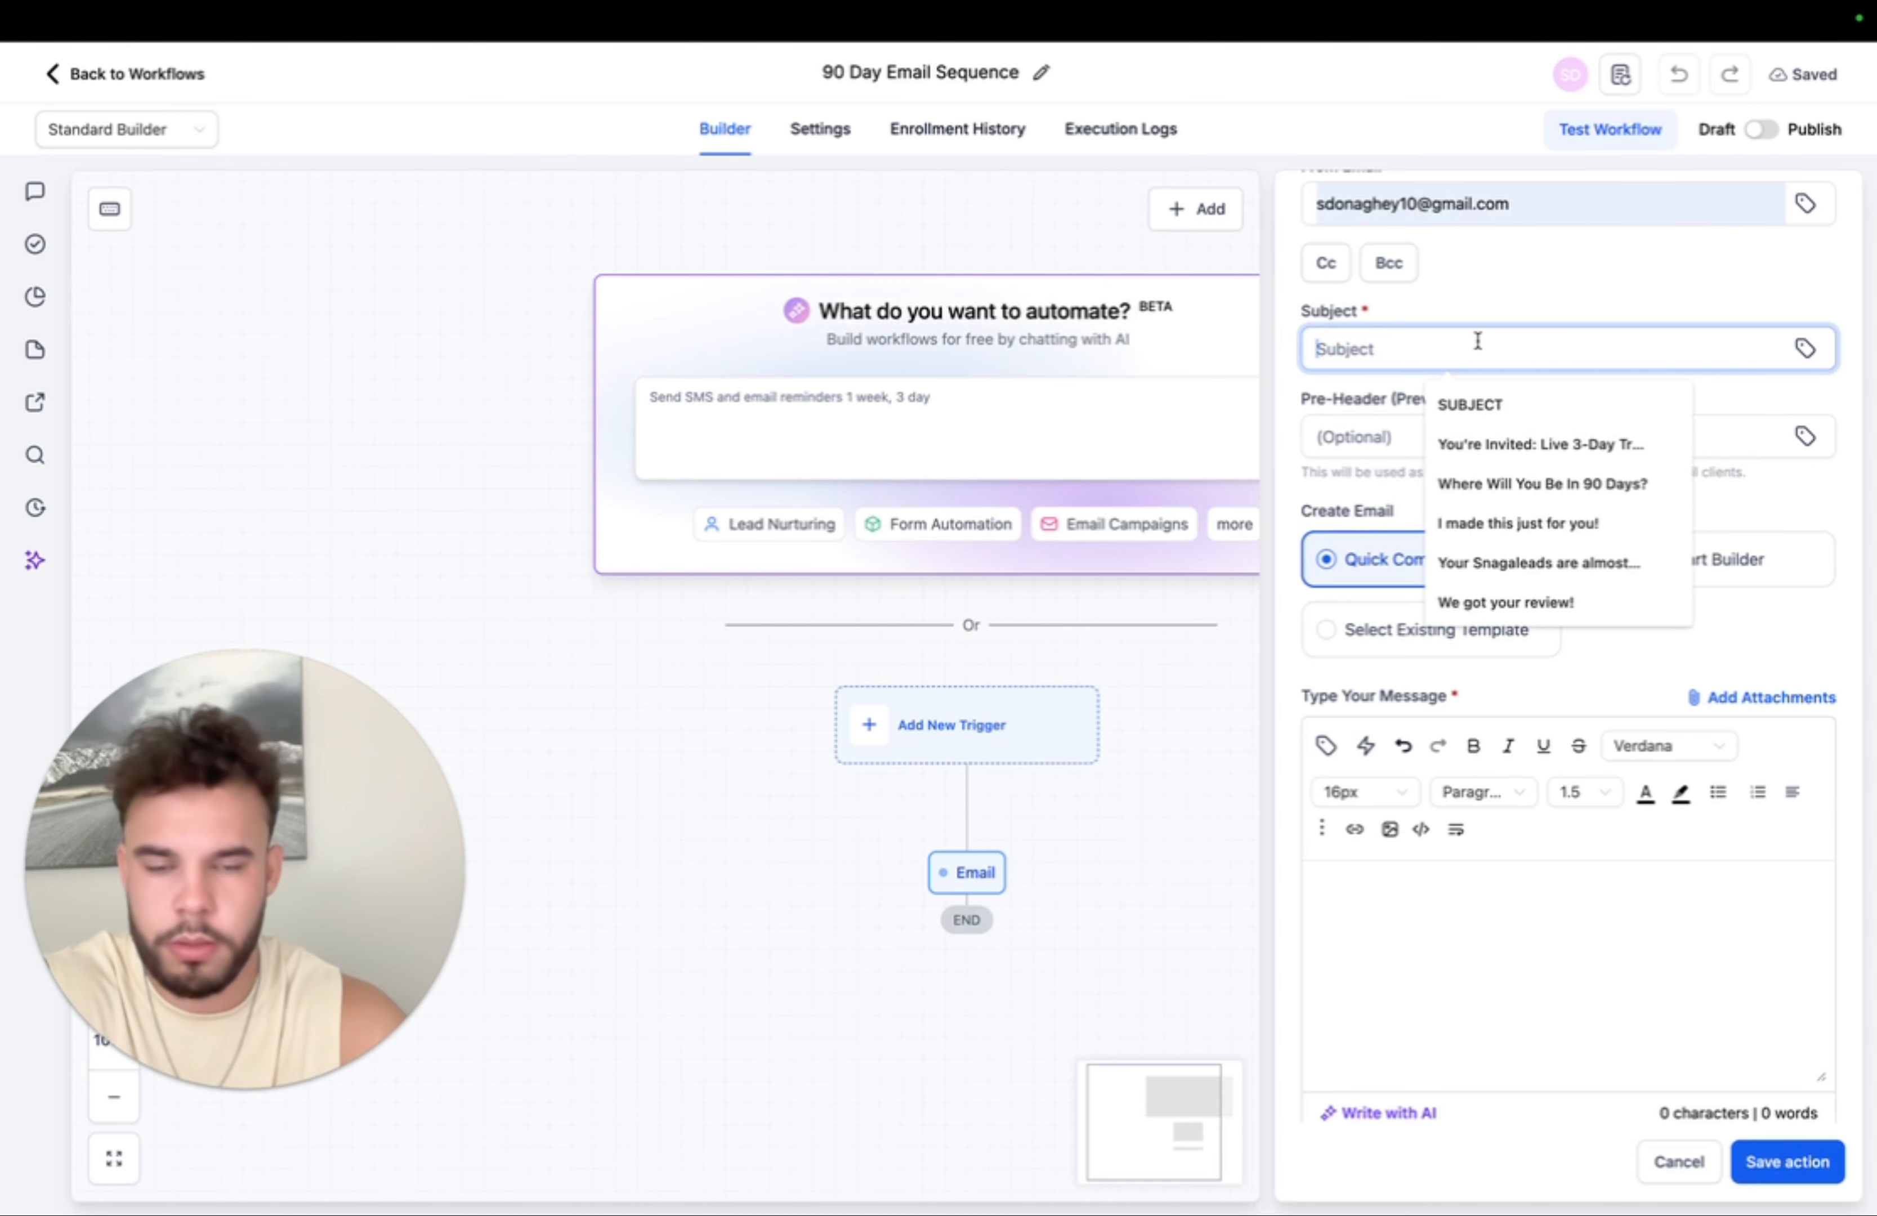
left_click(1476, 399)
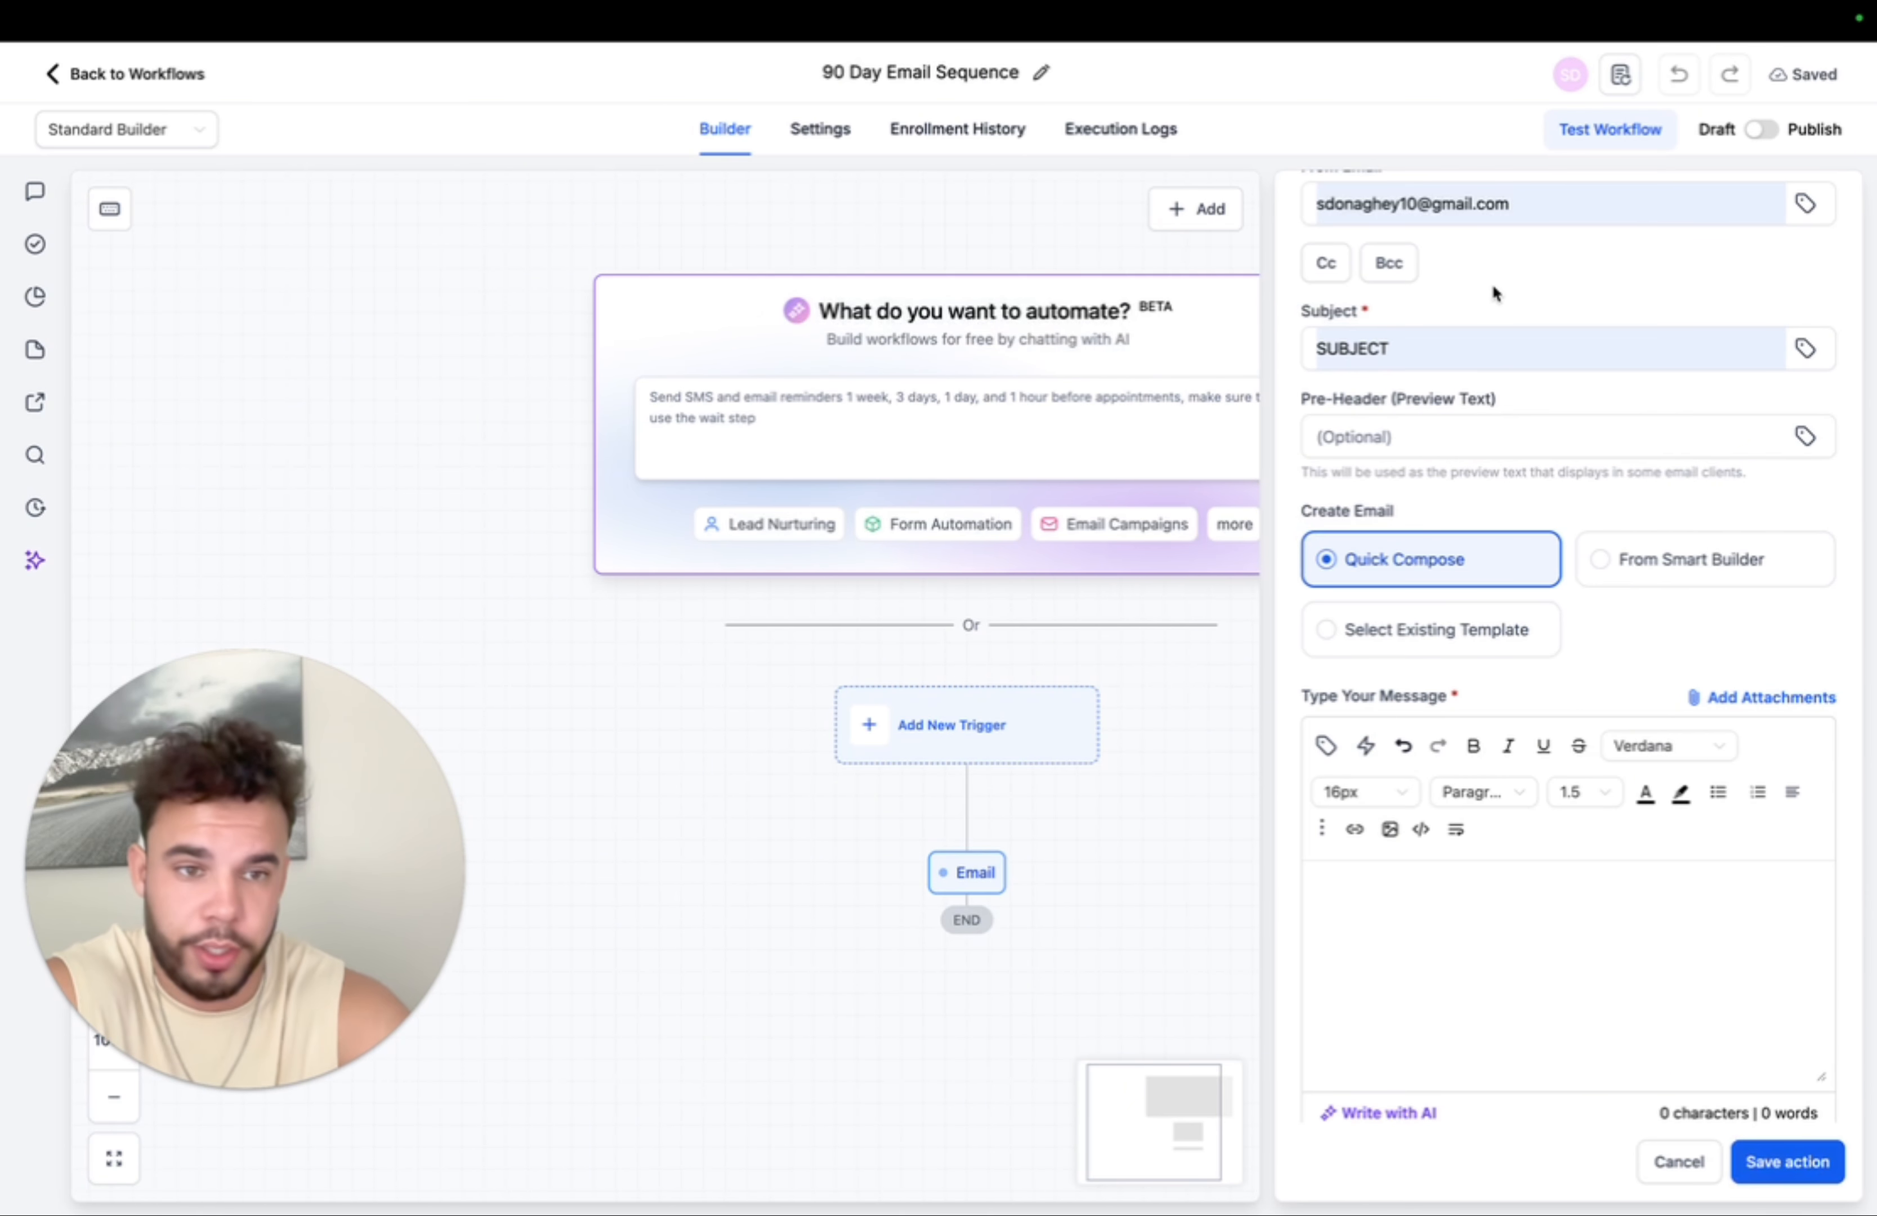
left_click(1402, 941)
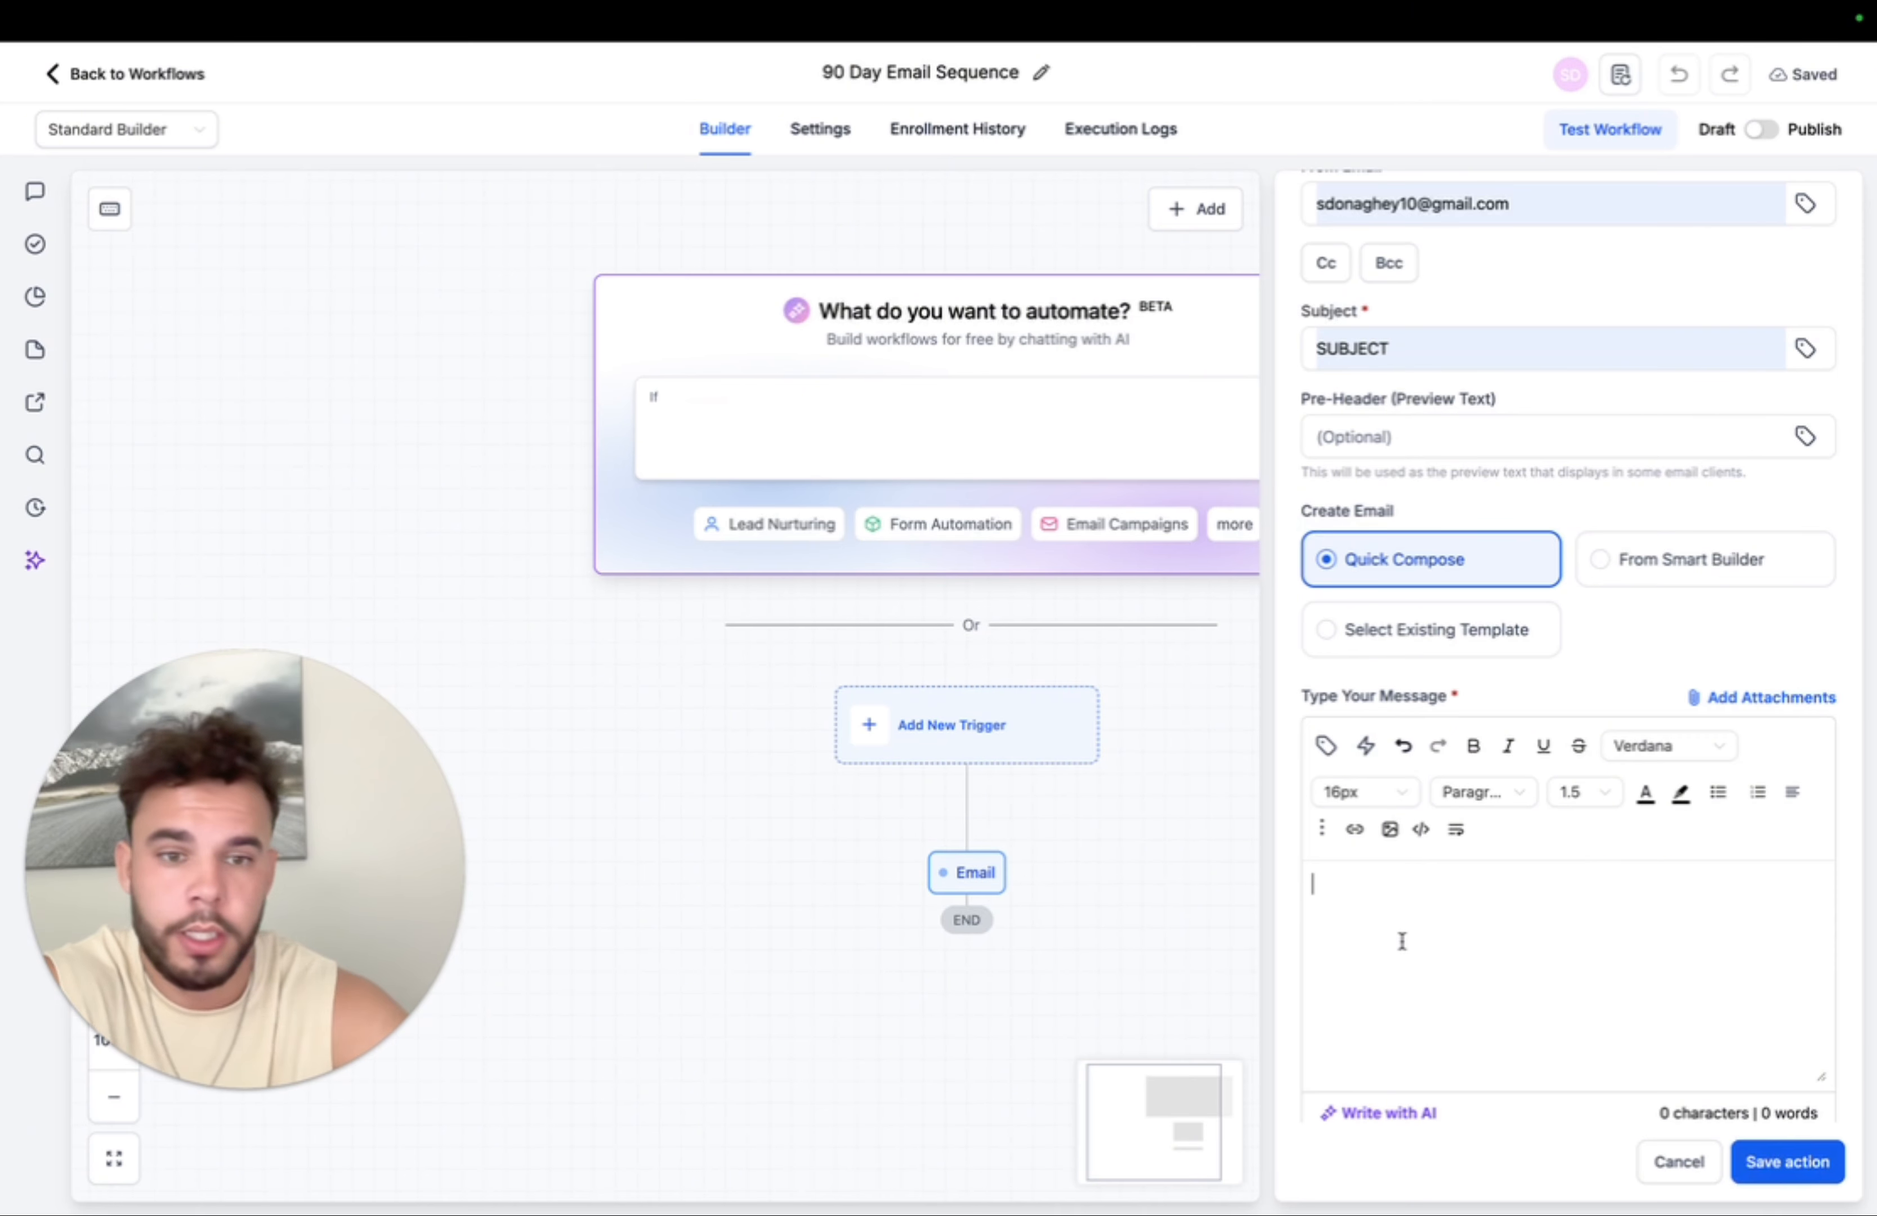
type("EMAI")
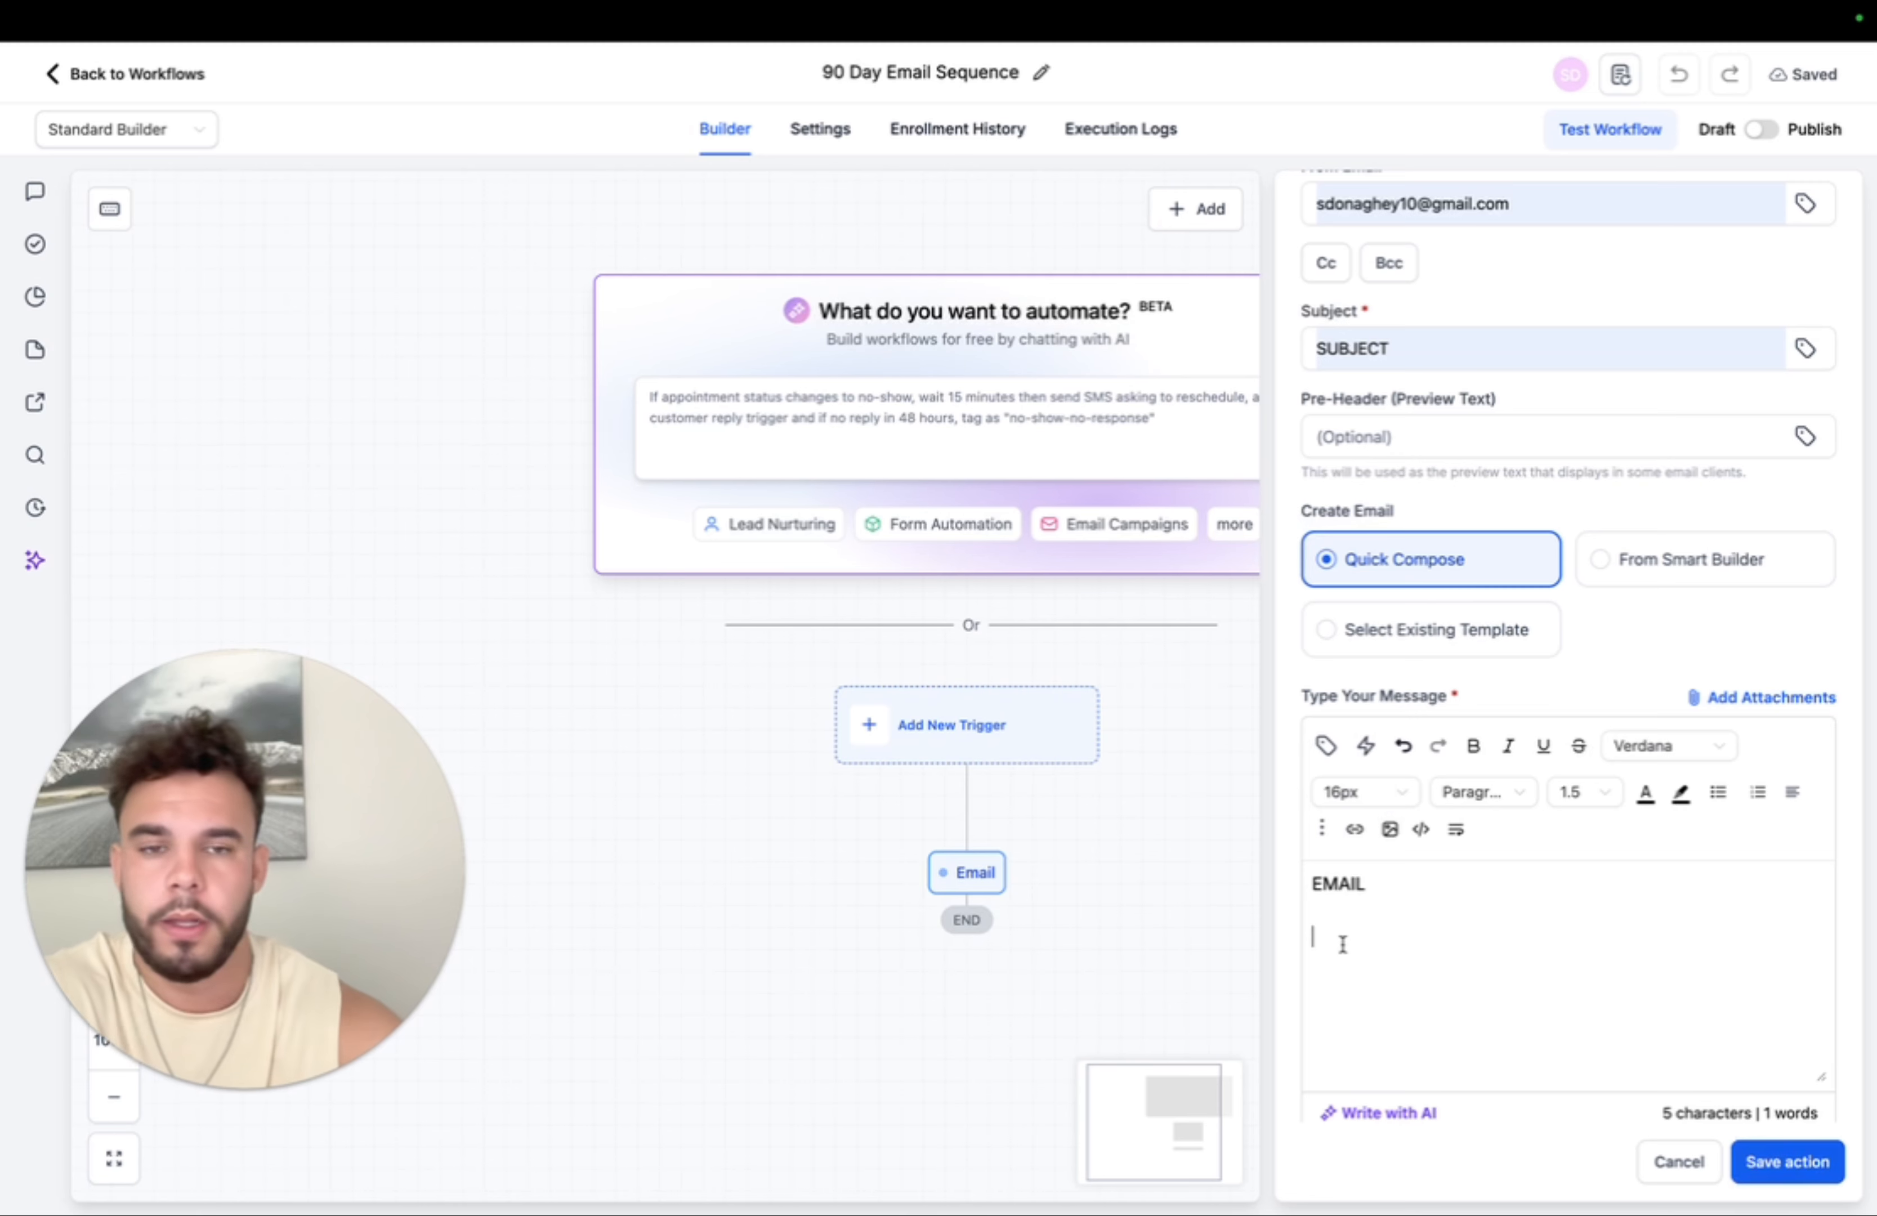
- Keep the workflow as a draft, leave the builder and open account settings
left_click(1767, 134)
left_click(1751, 134)
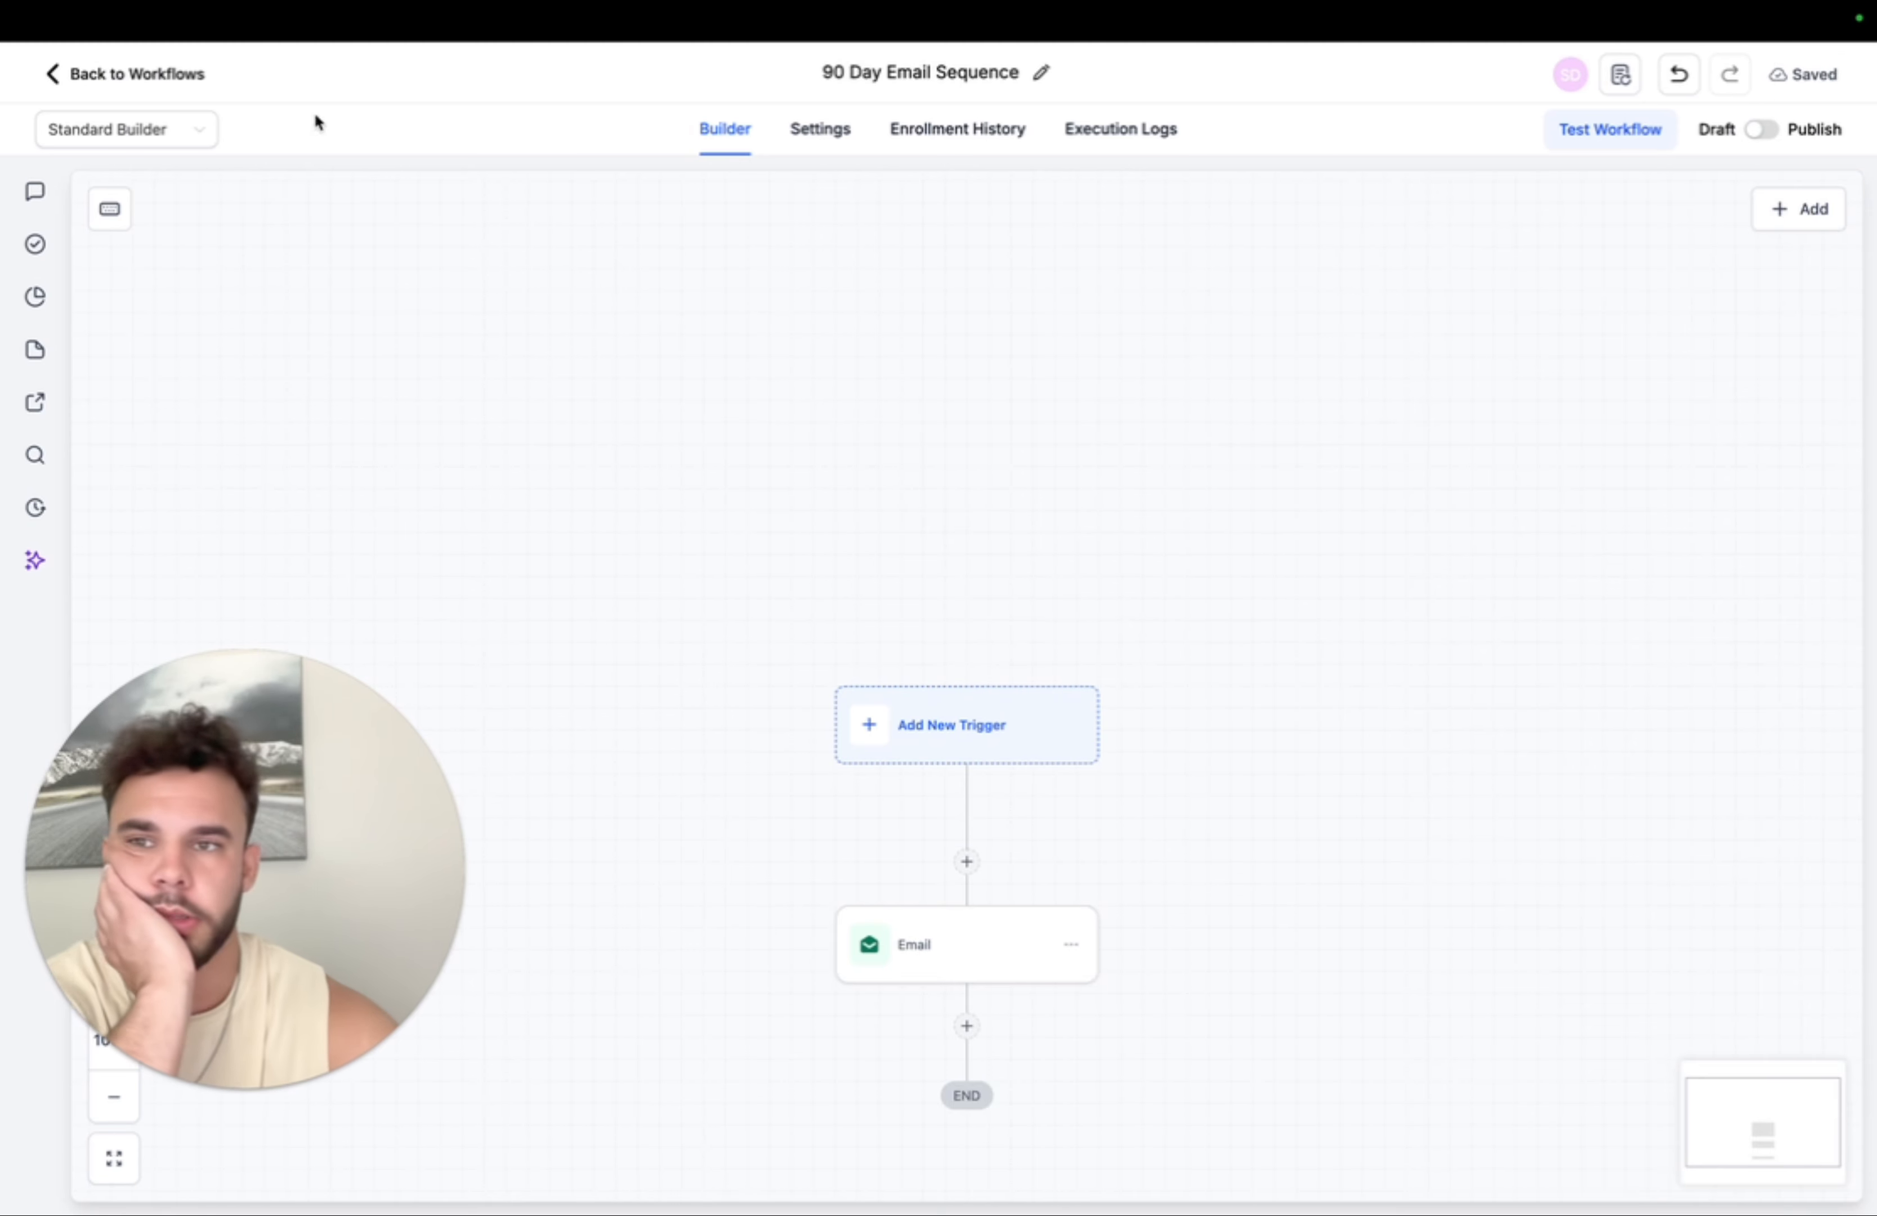
left_click(160, 75)
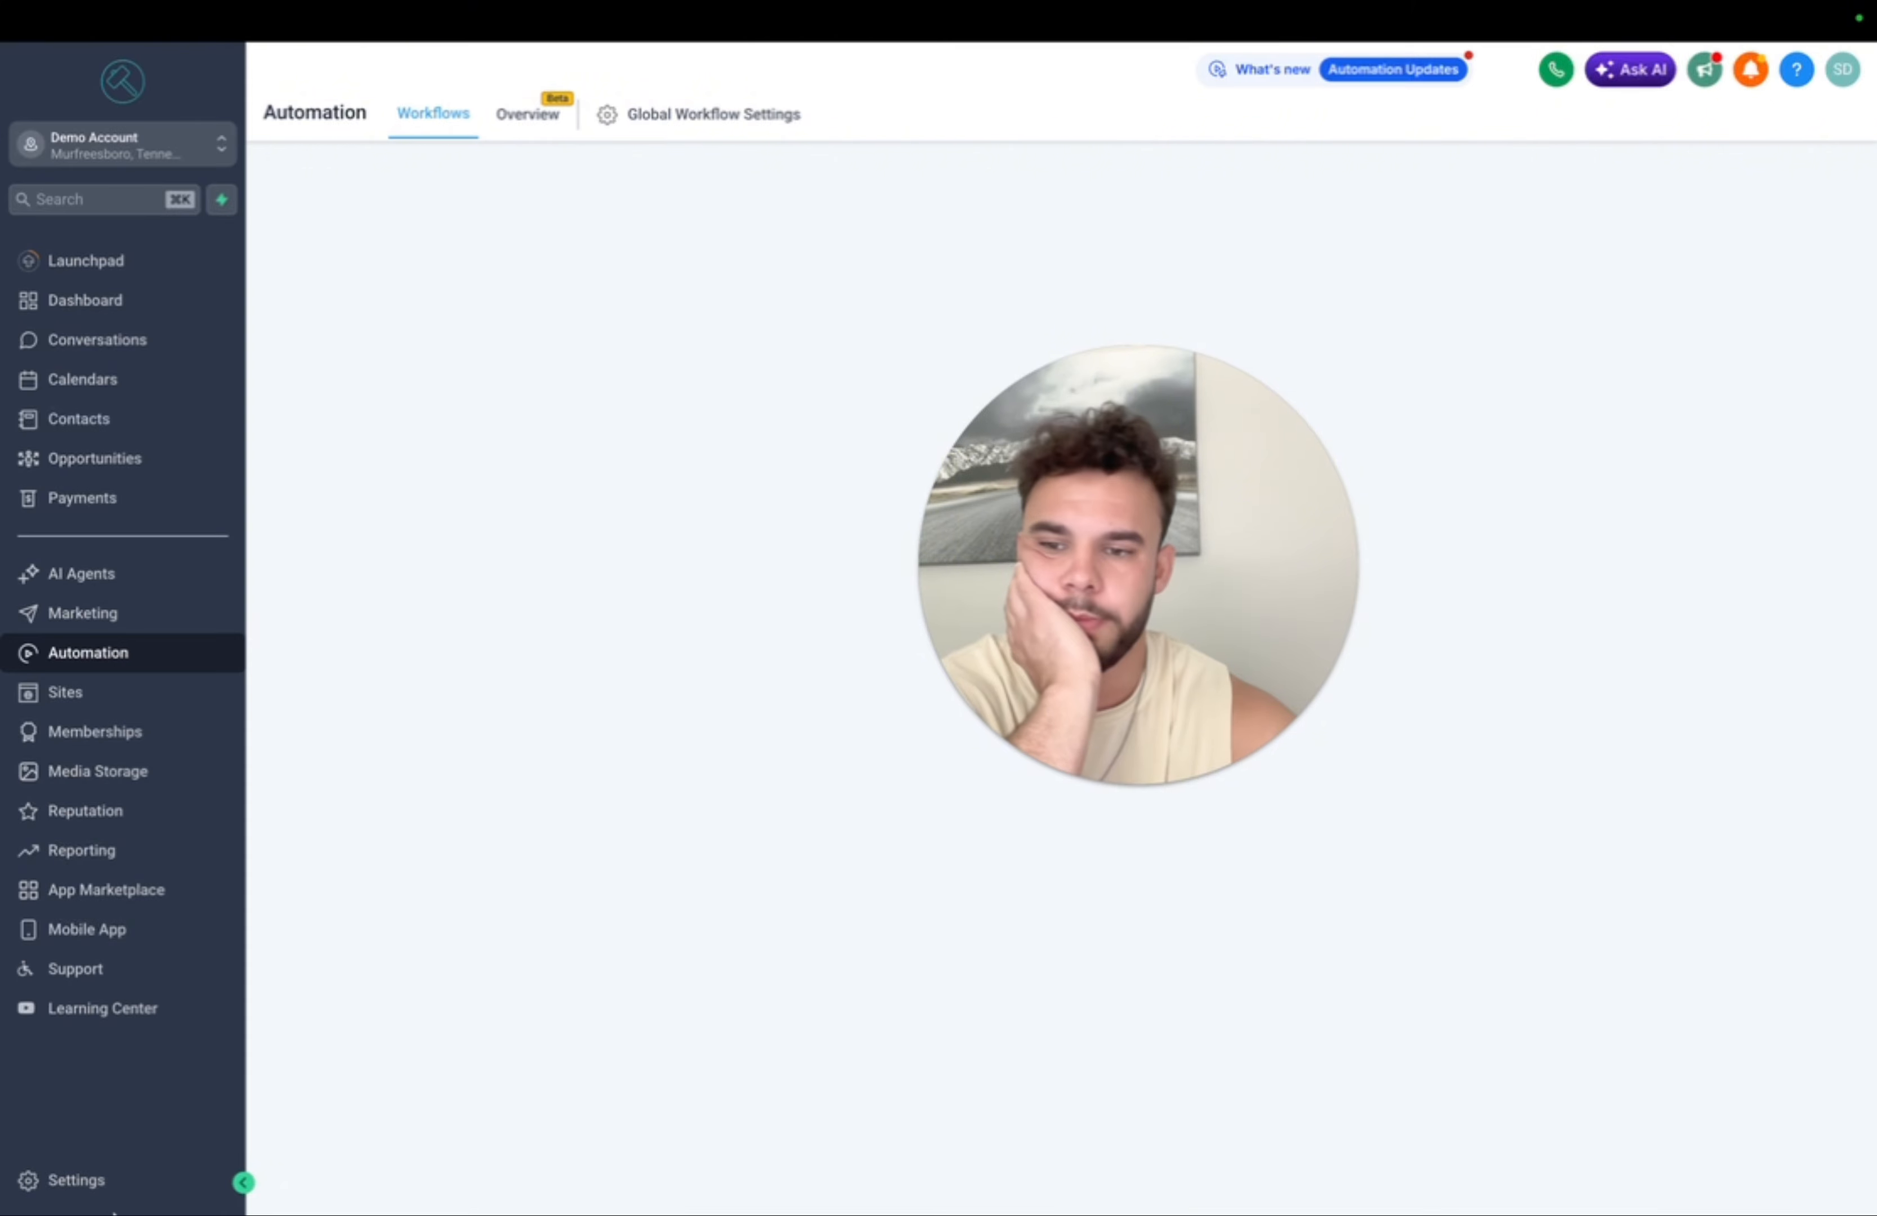
left_click(87, 1181)
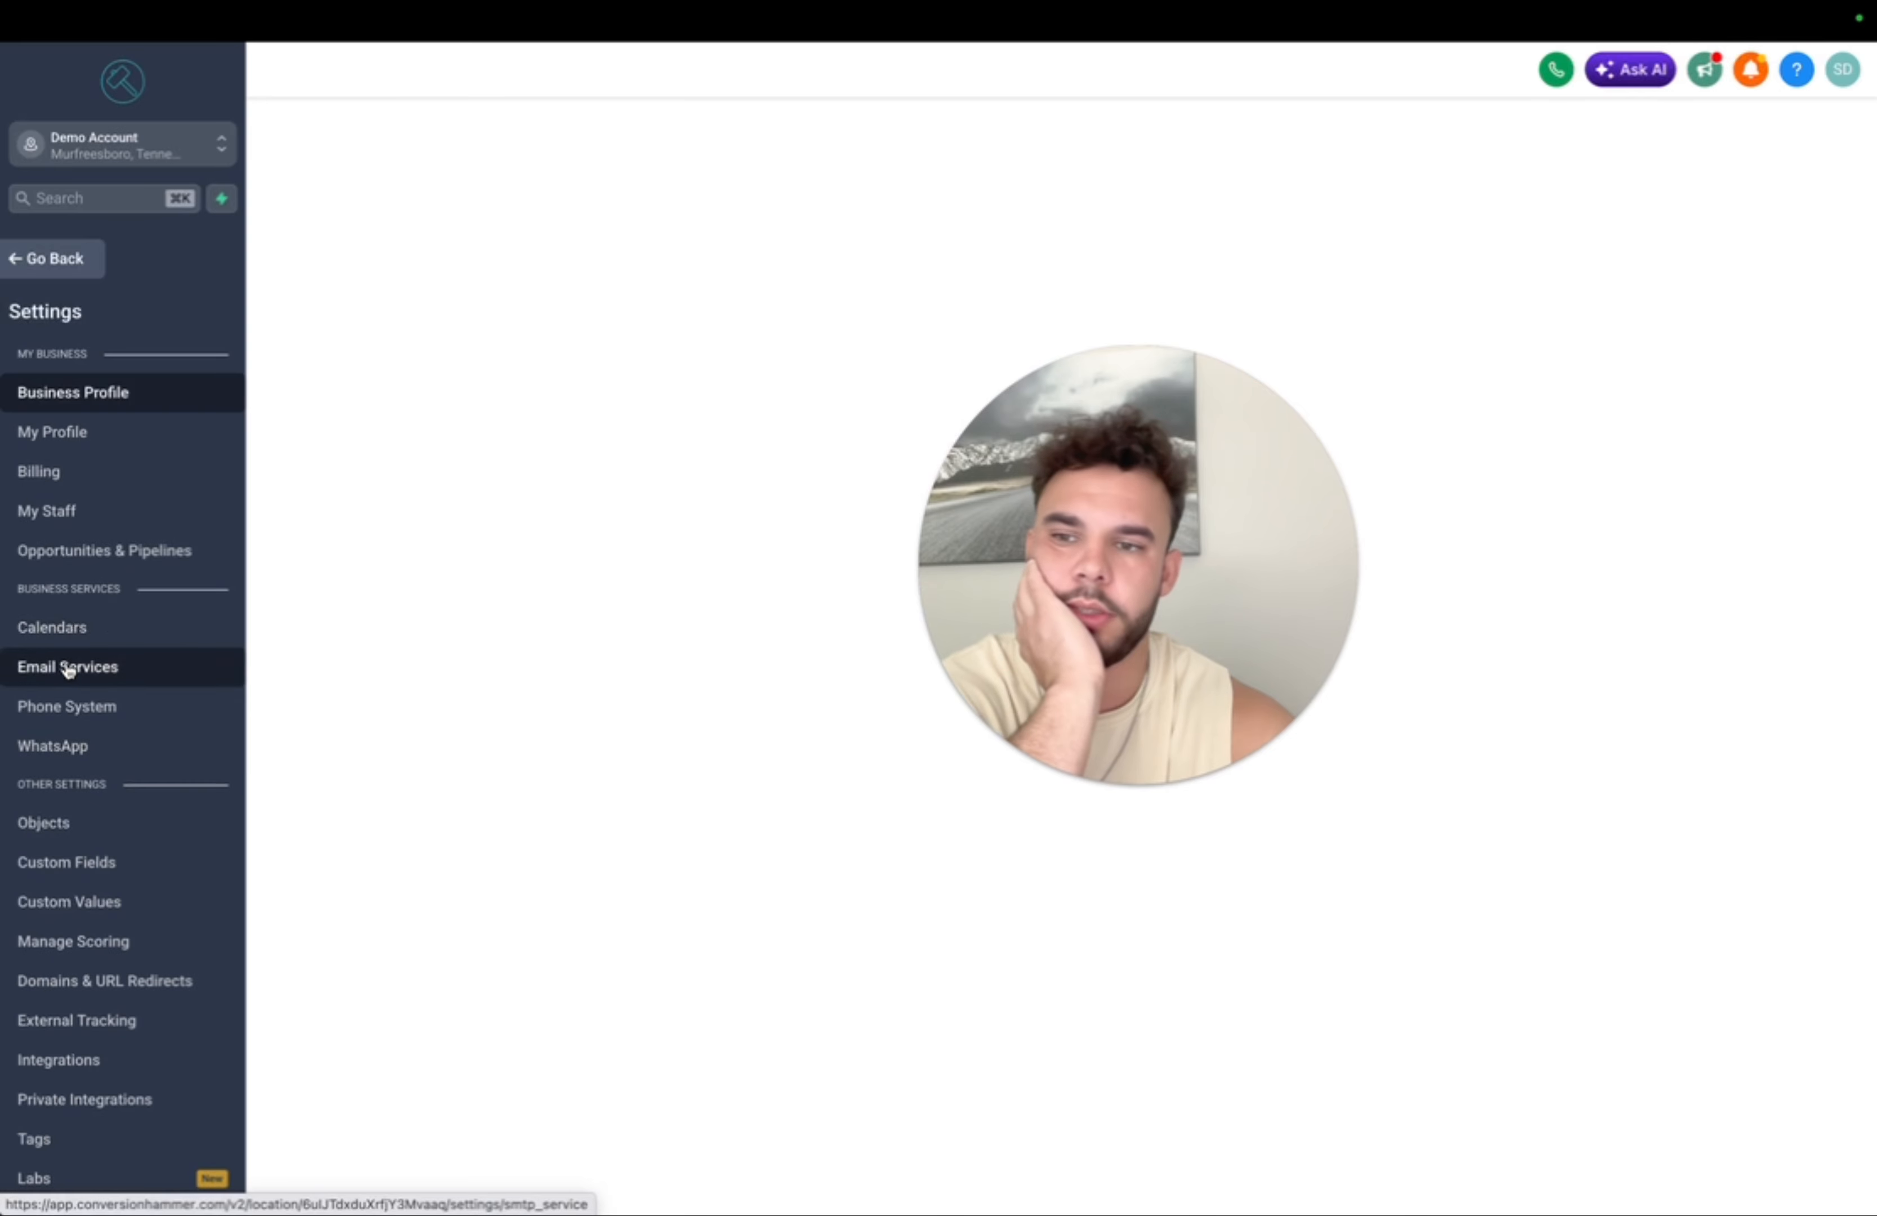
- Copy the Free Consultation calendar's permanent booking link from Settings > Calendars
left_click(76, 629)
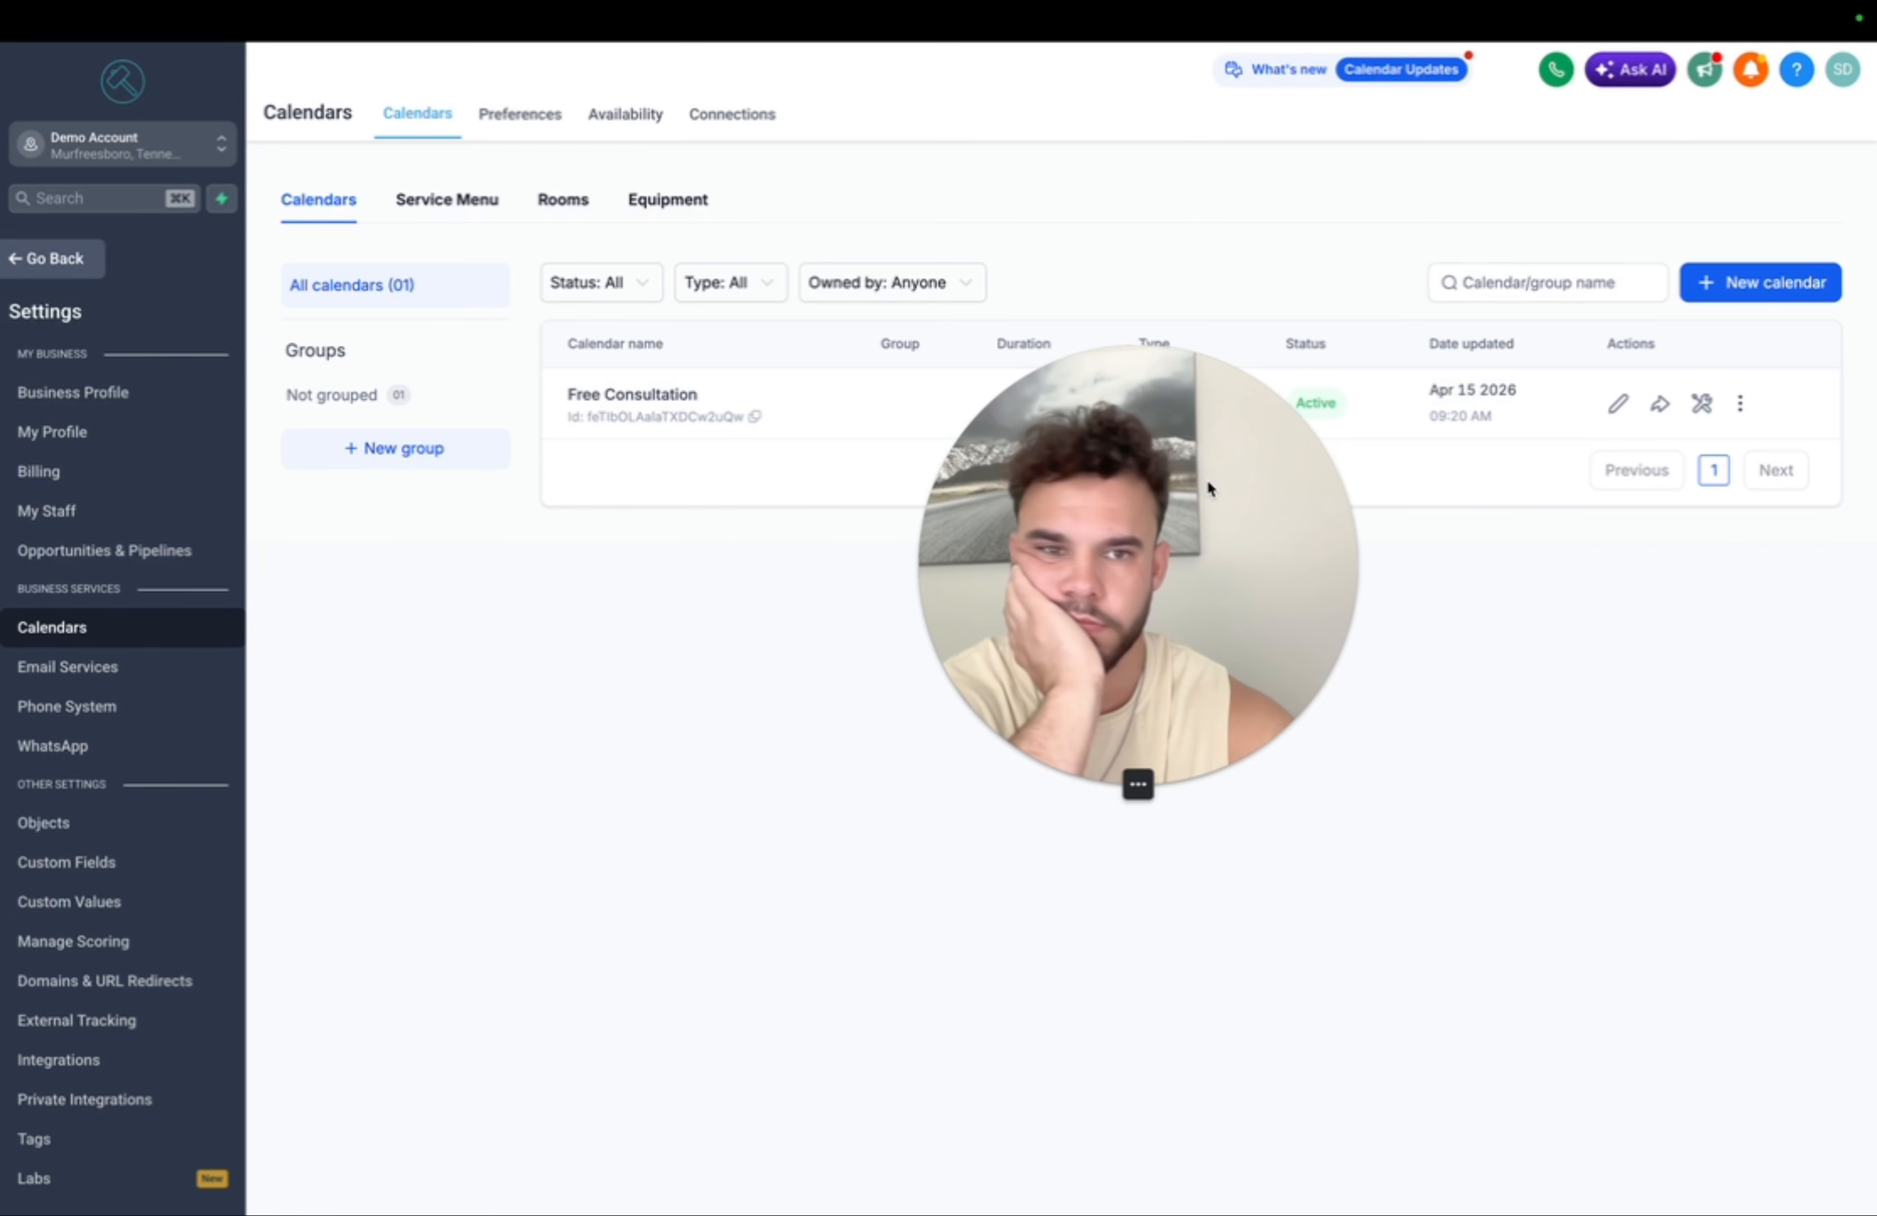
left_click(1663, 401)
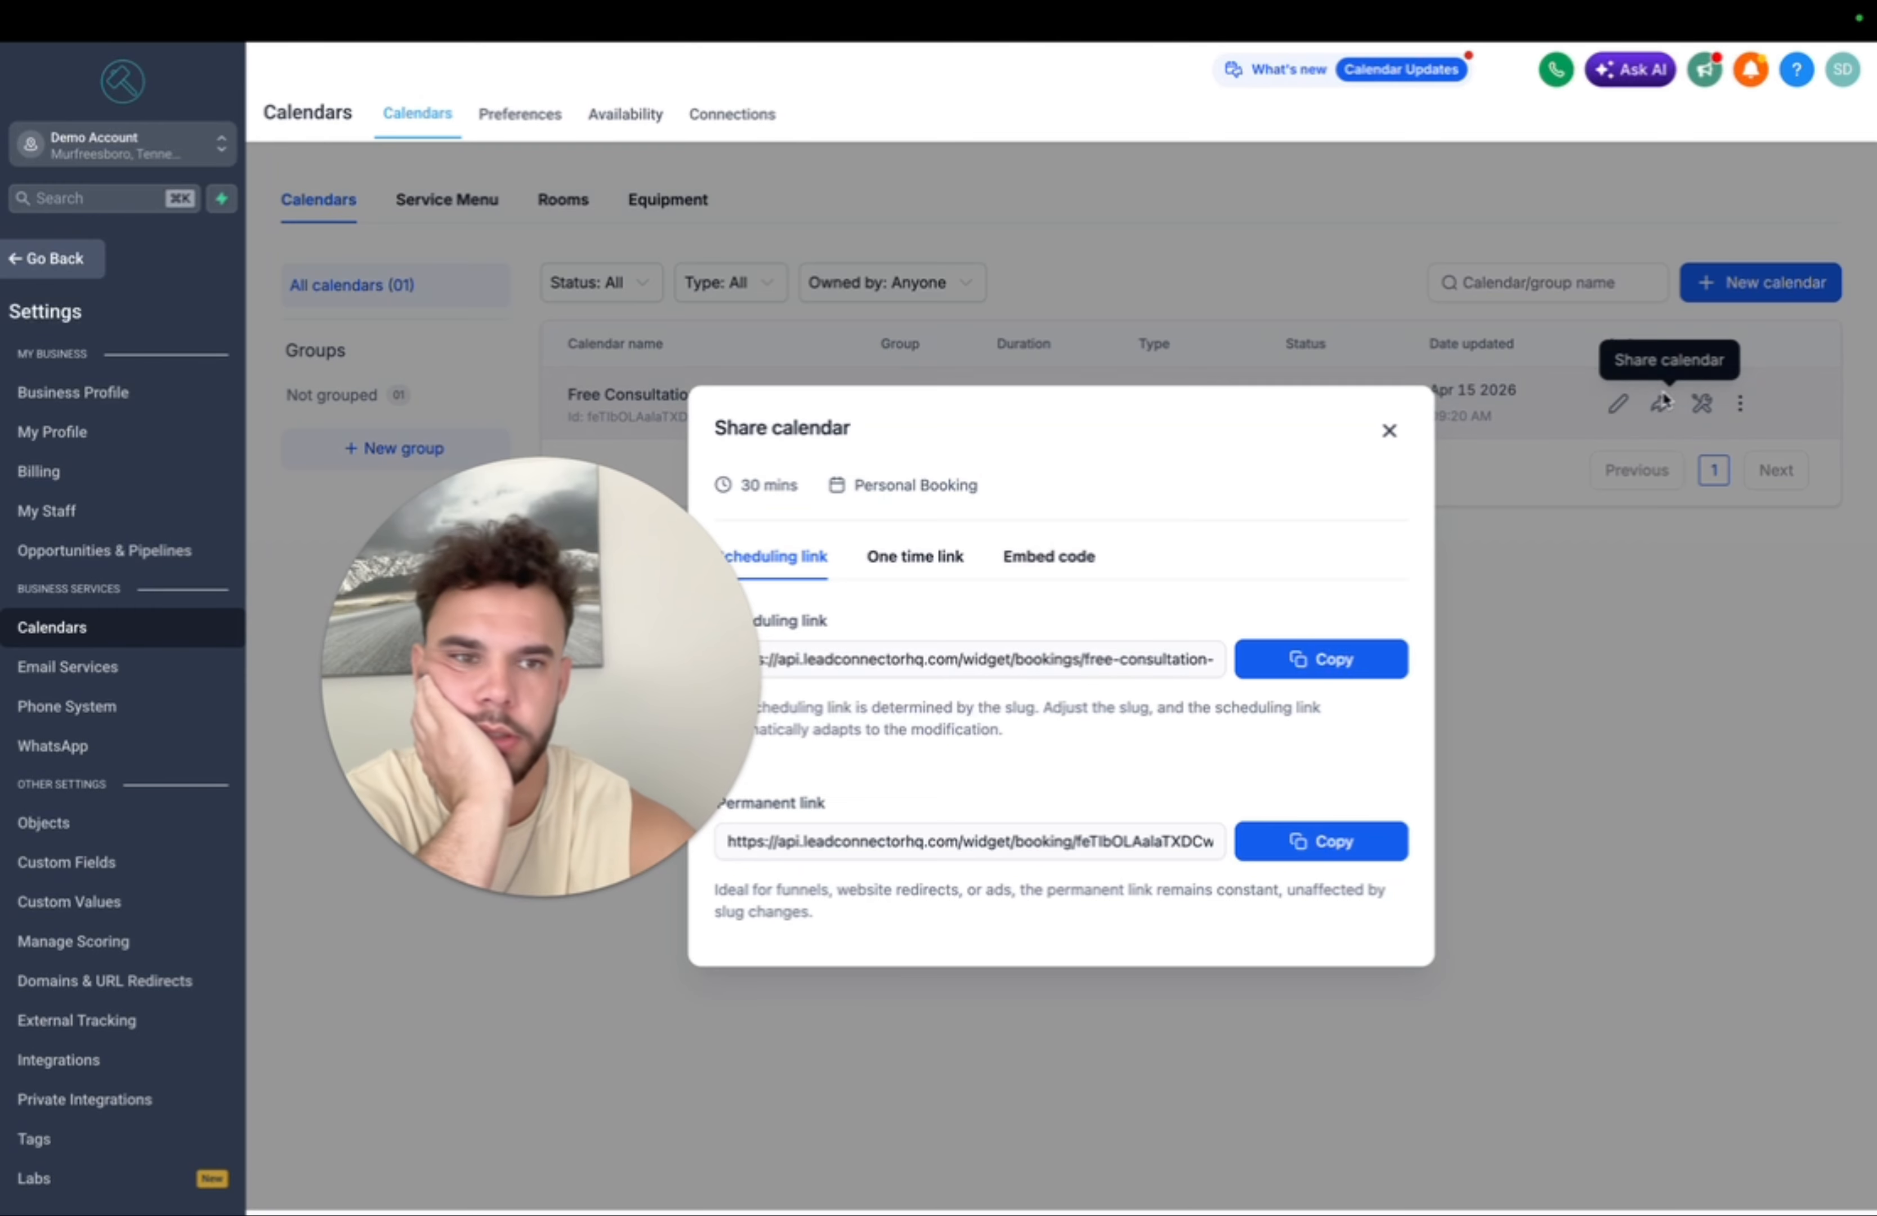
left_click(1319, 837)
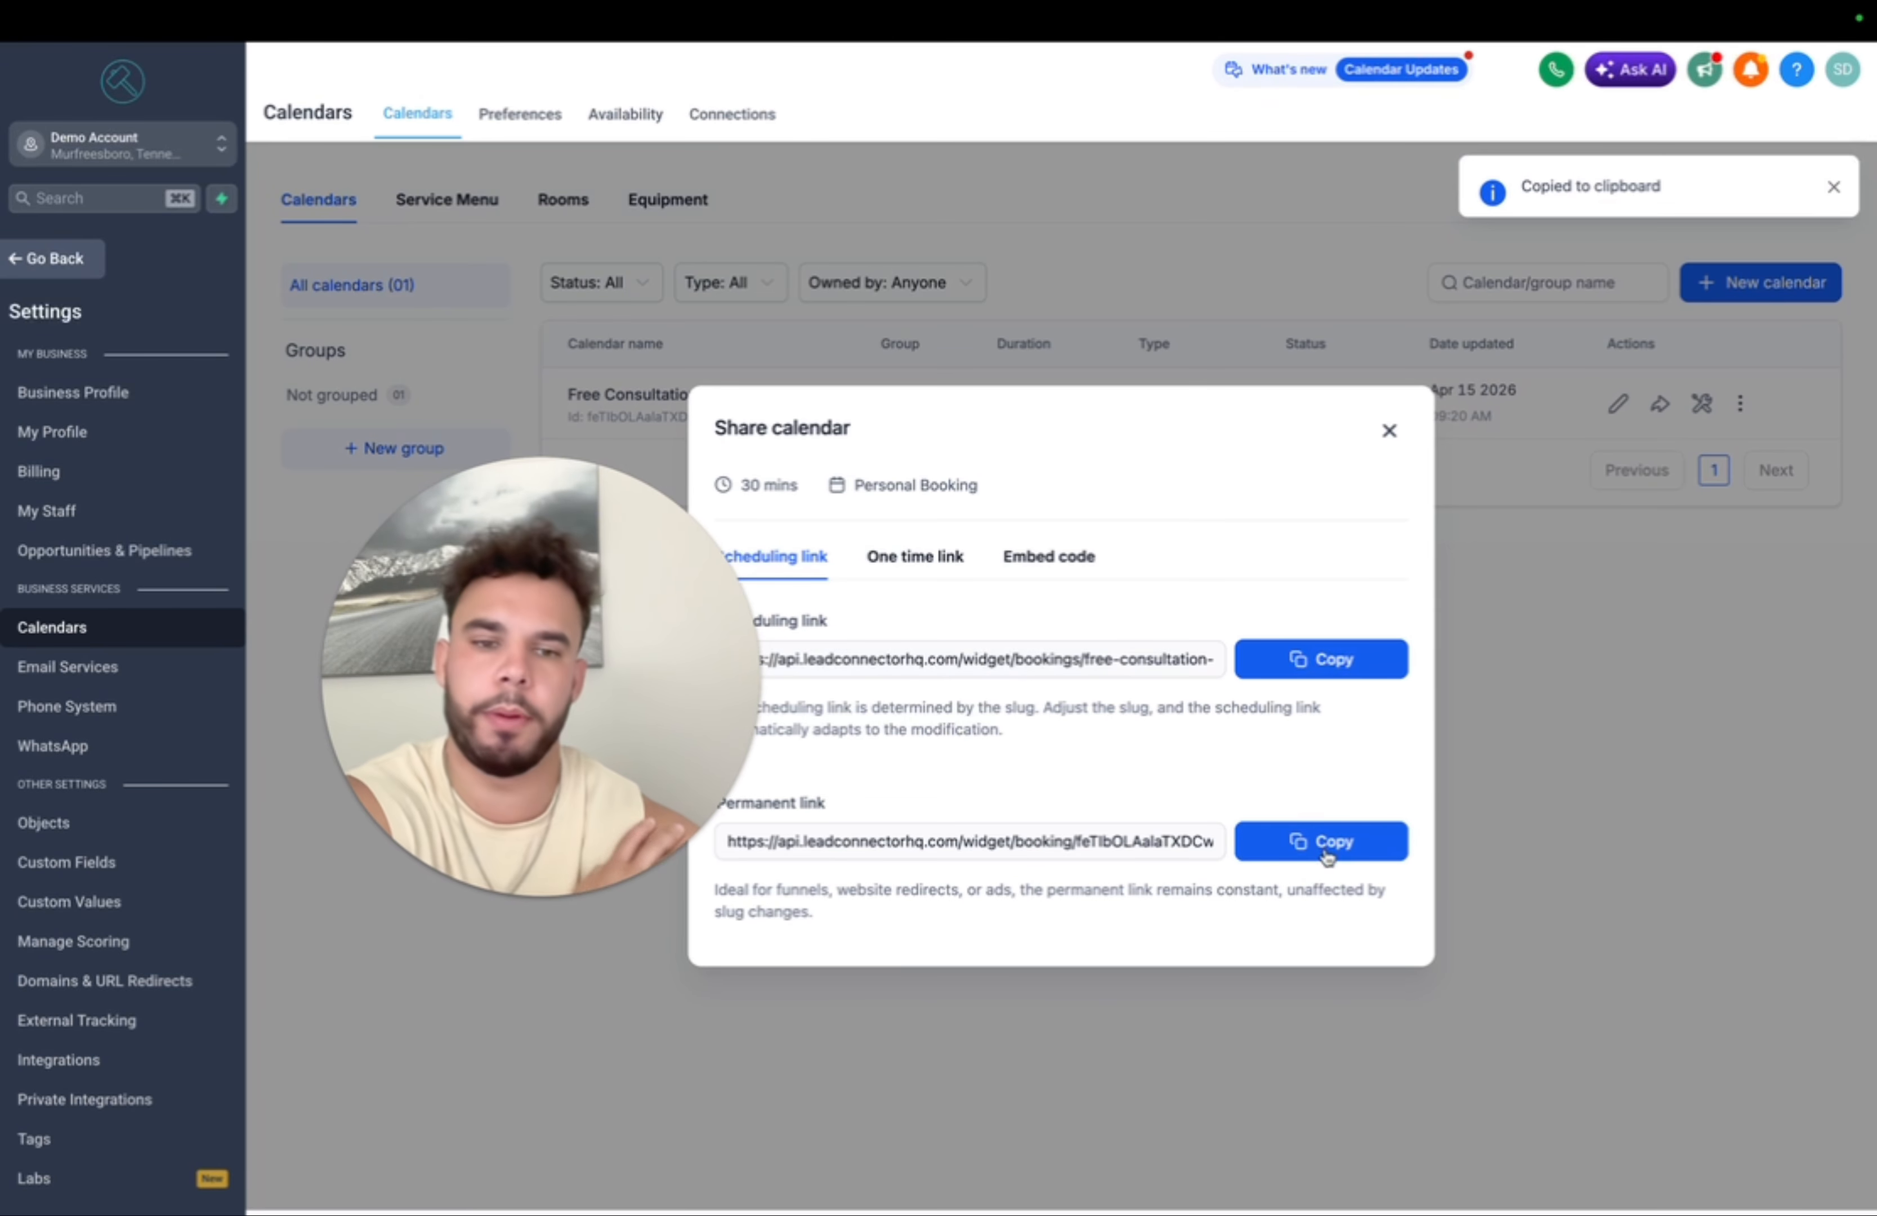
- Go back to the workflow list and reopen the 90 Day Email Sequence workflow
left_click(68, 269)
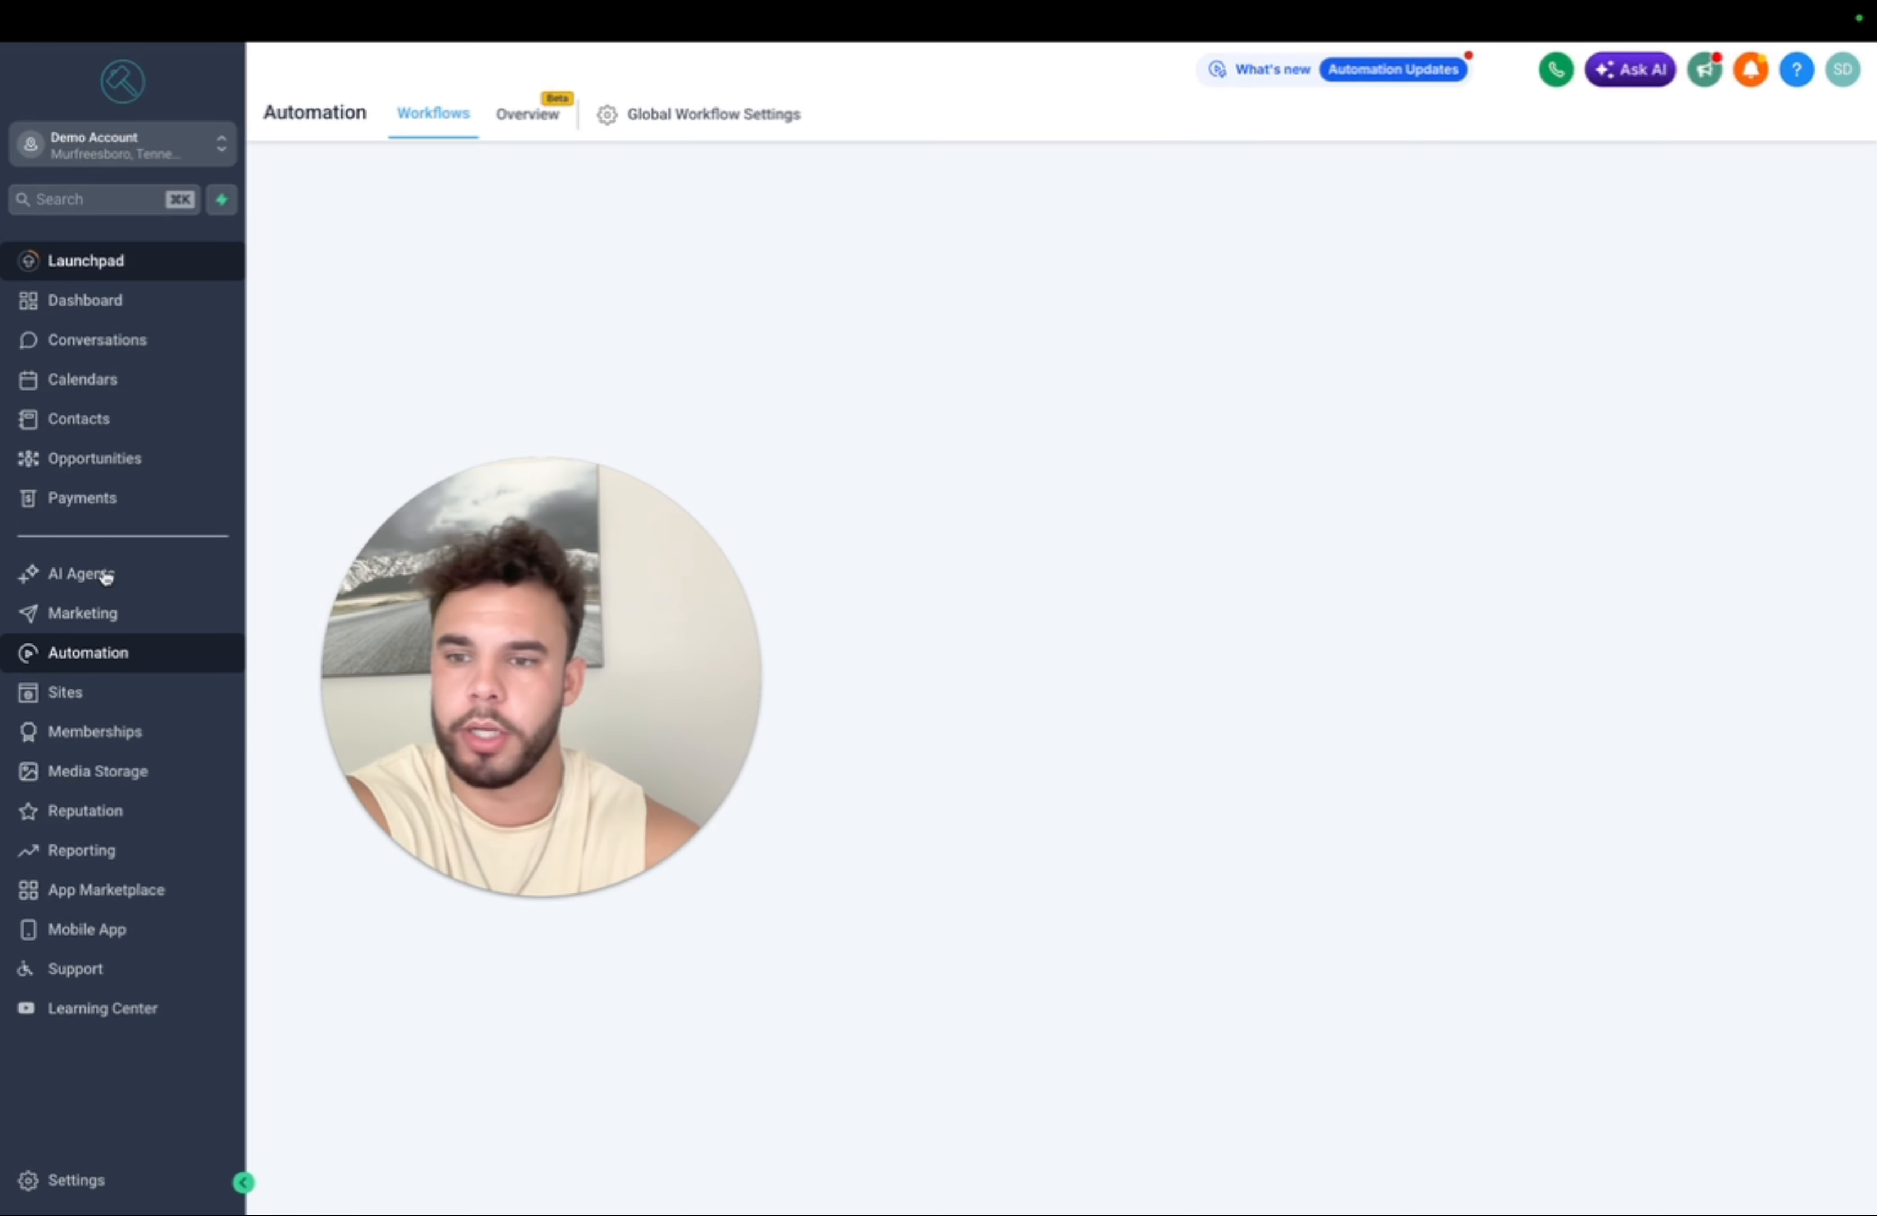
left_click_drag(662, 762, 1642, 380)
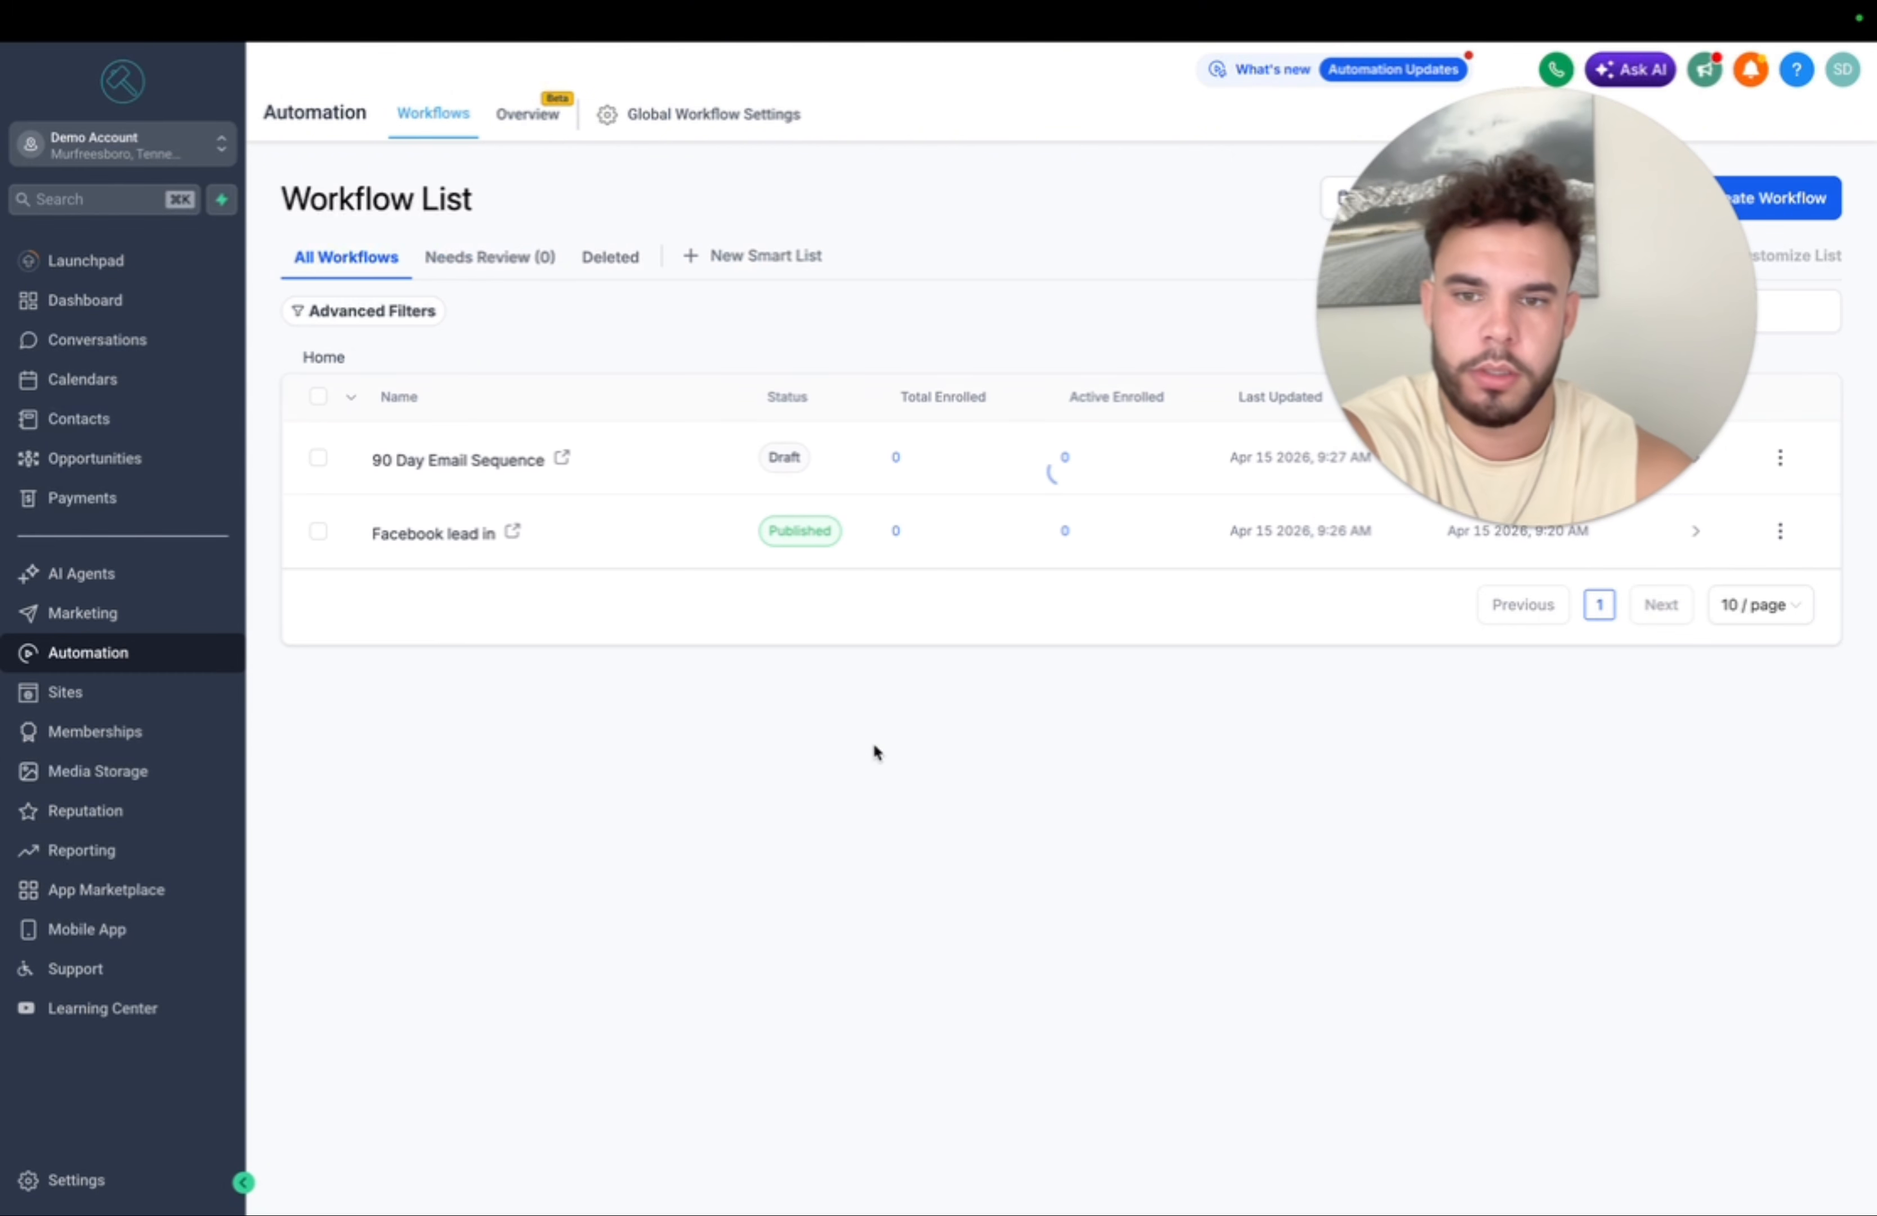
left_click(443, 460)
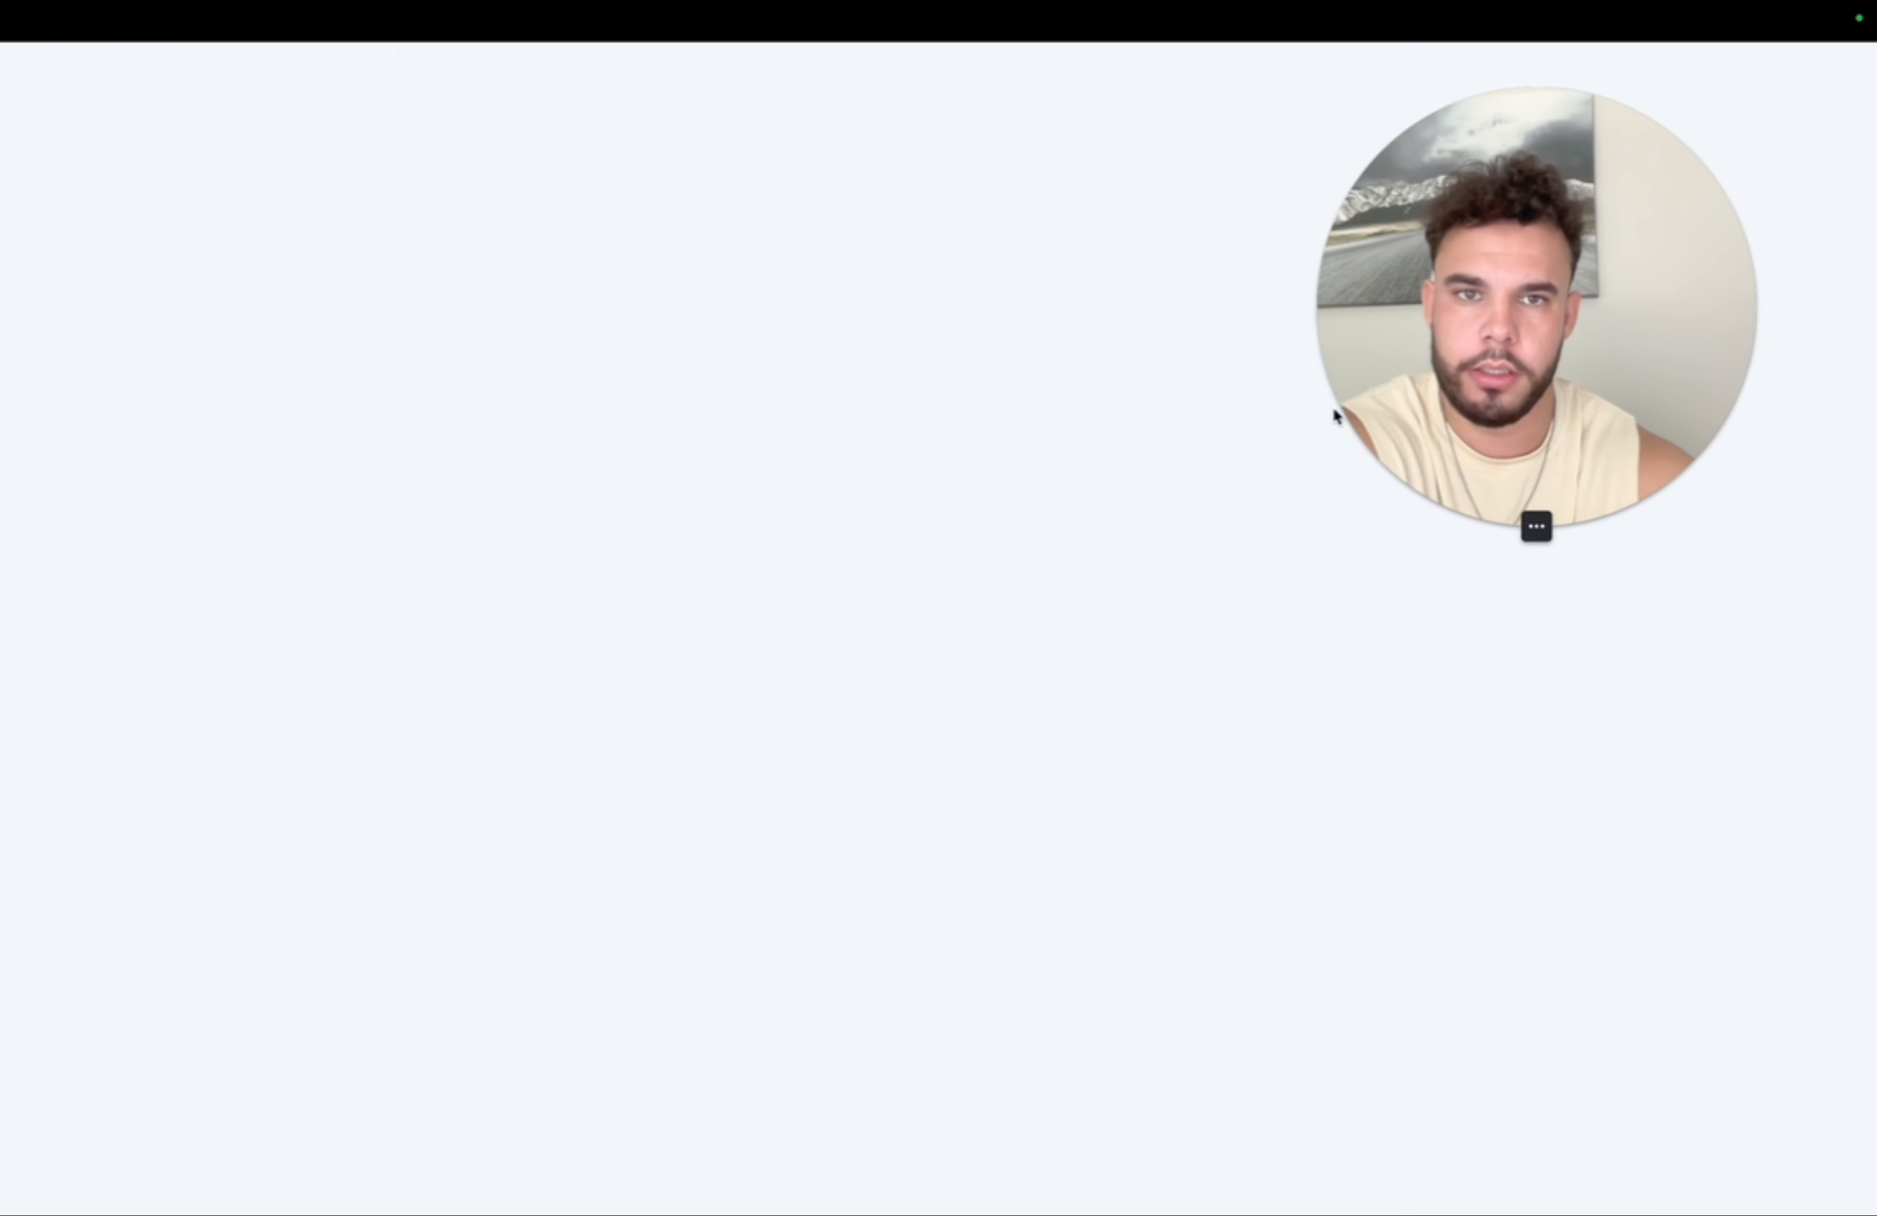
left_click_drag(1333, 406, 386, 910)
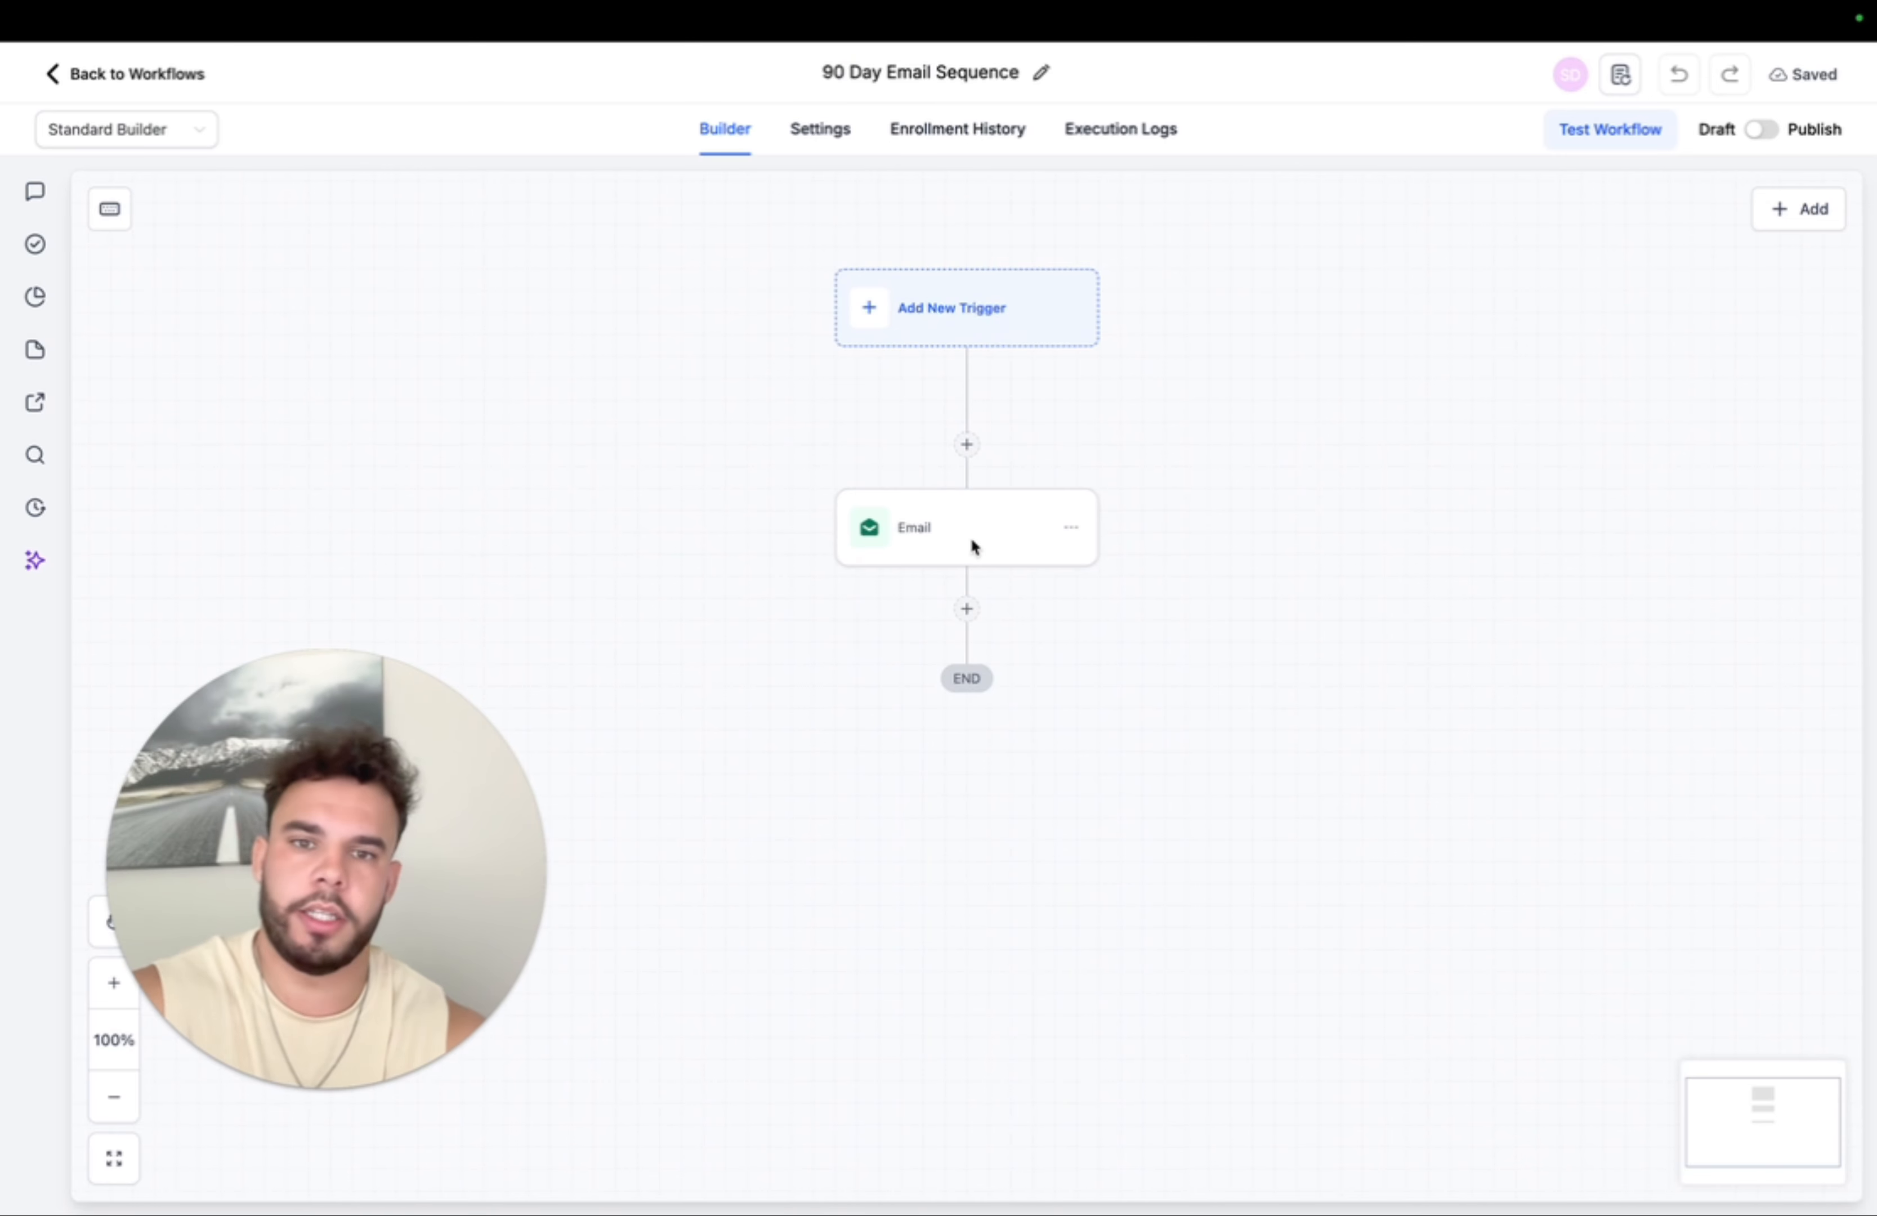
- In the Email step, paste the Free Consultation booking link on the line below EMAIL
left_click(947, 543)
scroll(1458, 855, "down", 5)
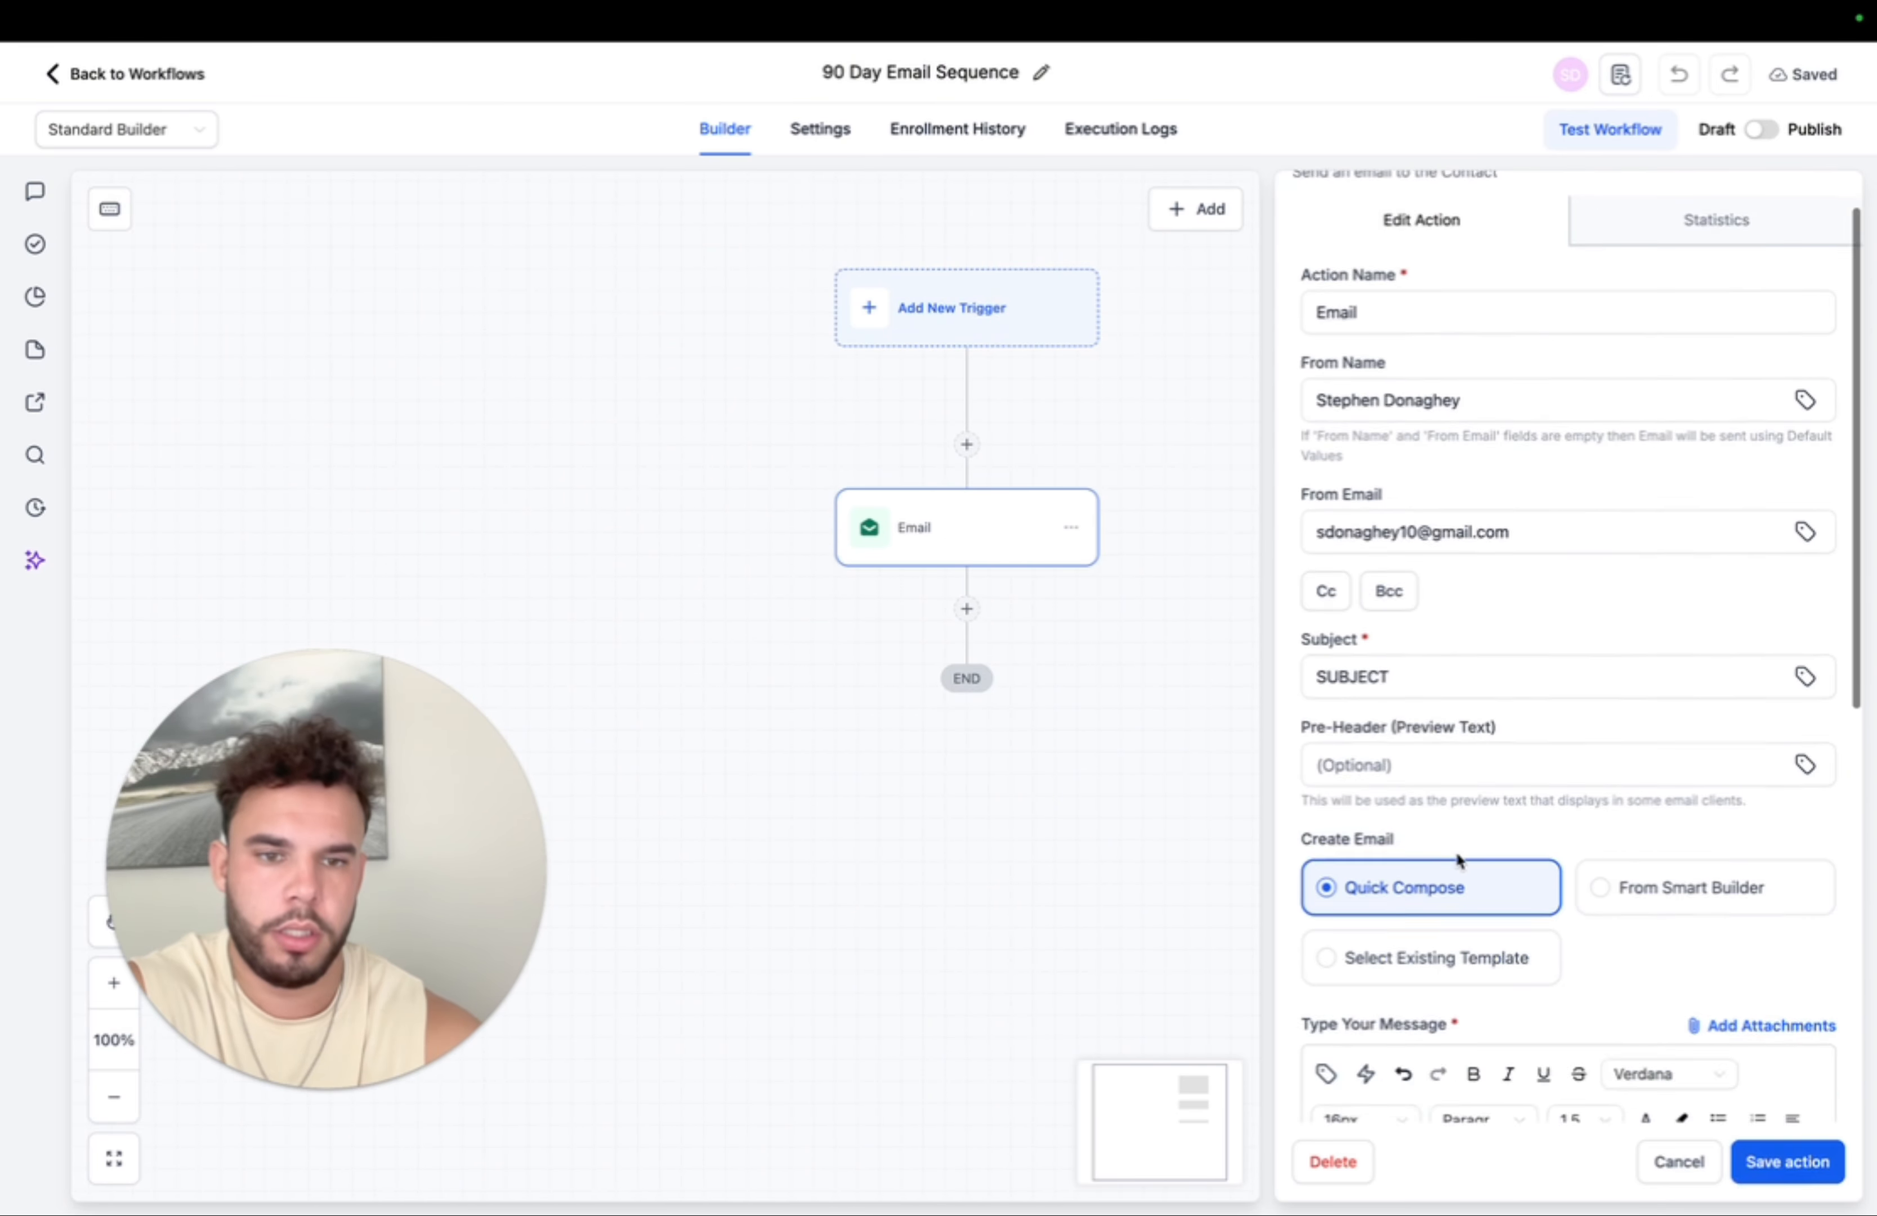
left_click(1396, 896)
key("ctrl+v")
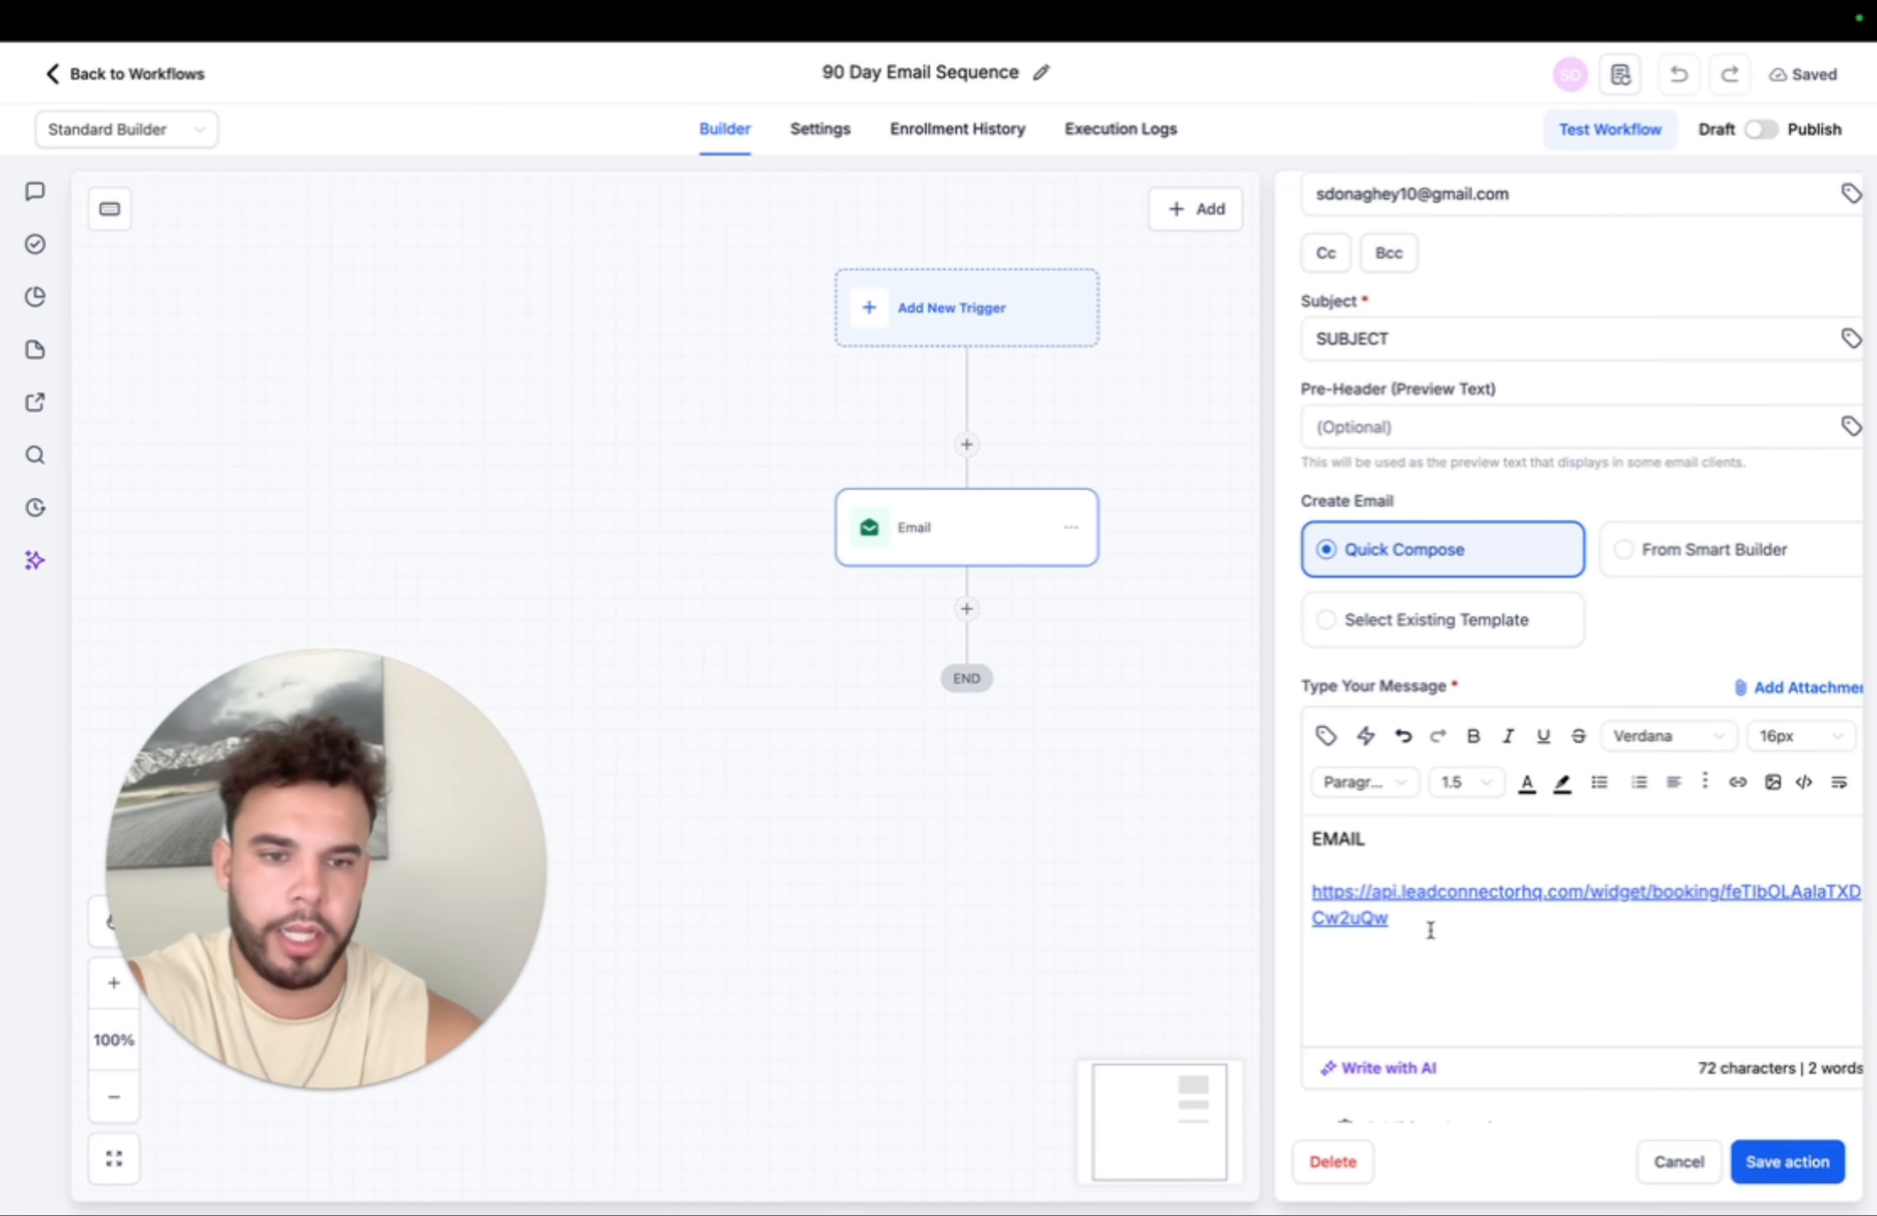
scroll(1428, 926, "down", 2)
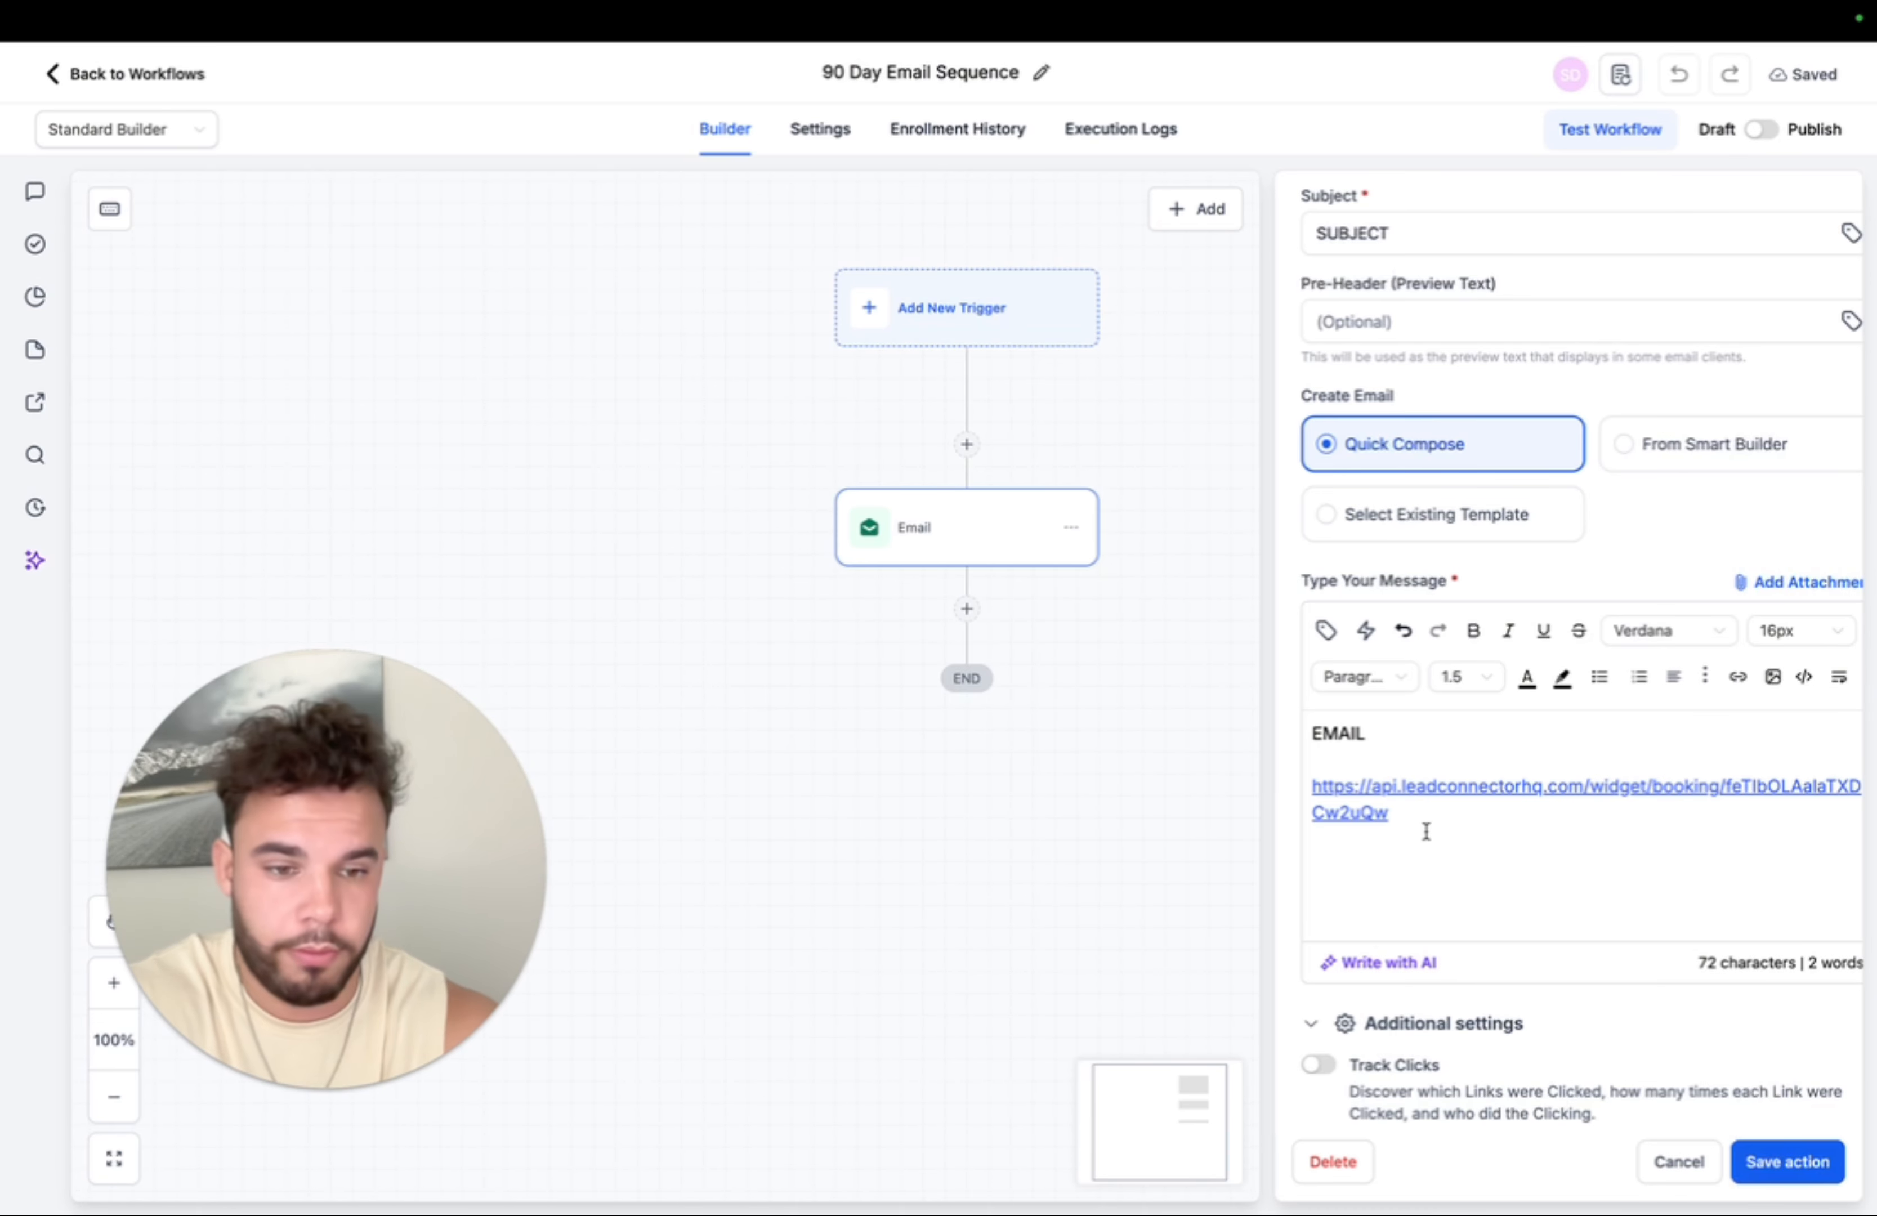
- Save the Email step, then add a 3-day Wait action after it
left_click(1782, 1146)
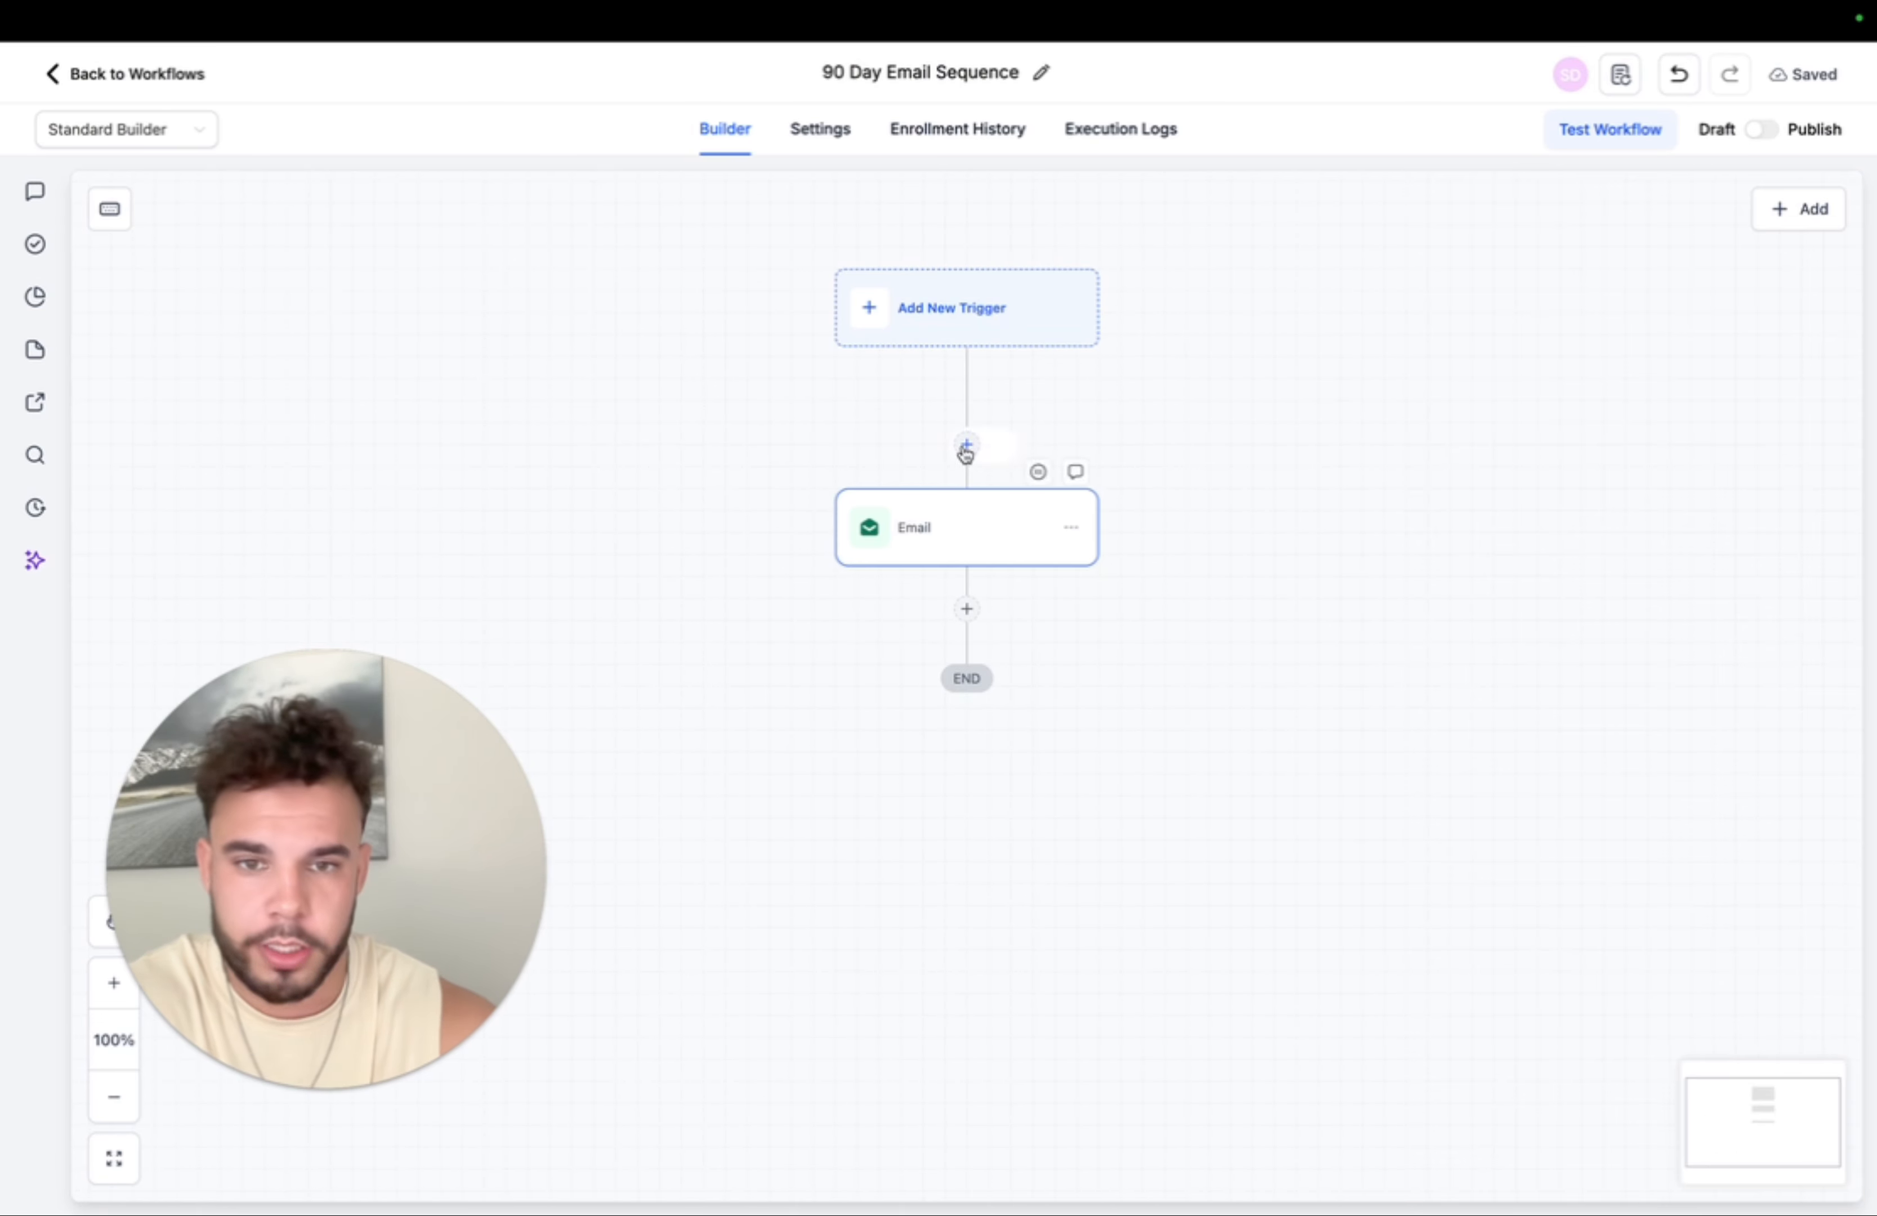
left_click(968, 610)
type("wait")
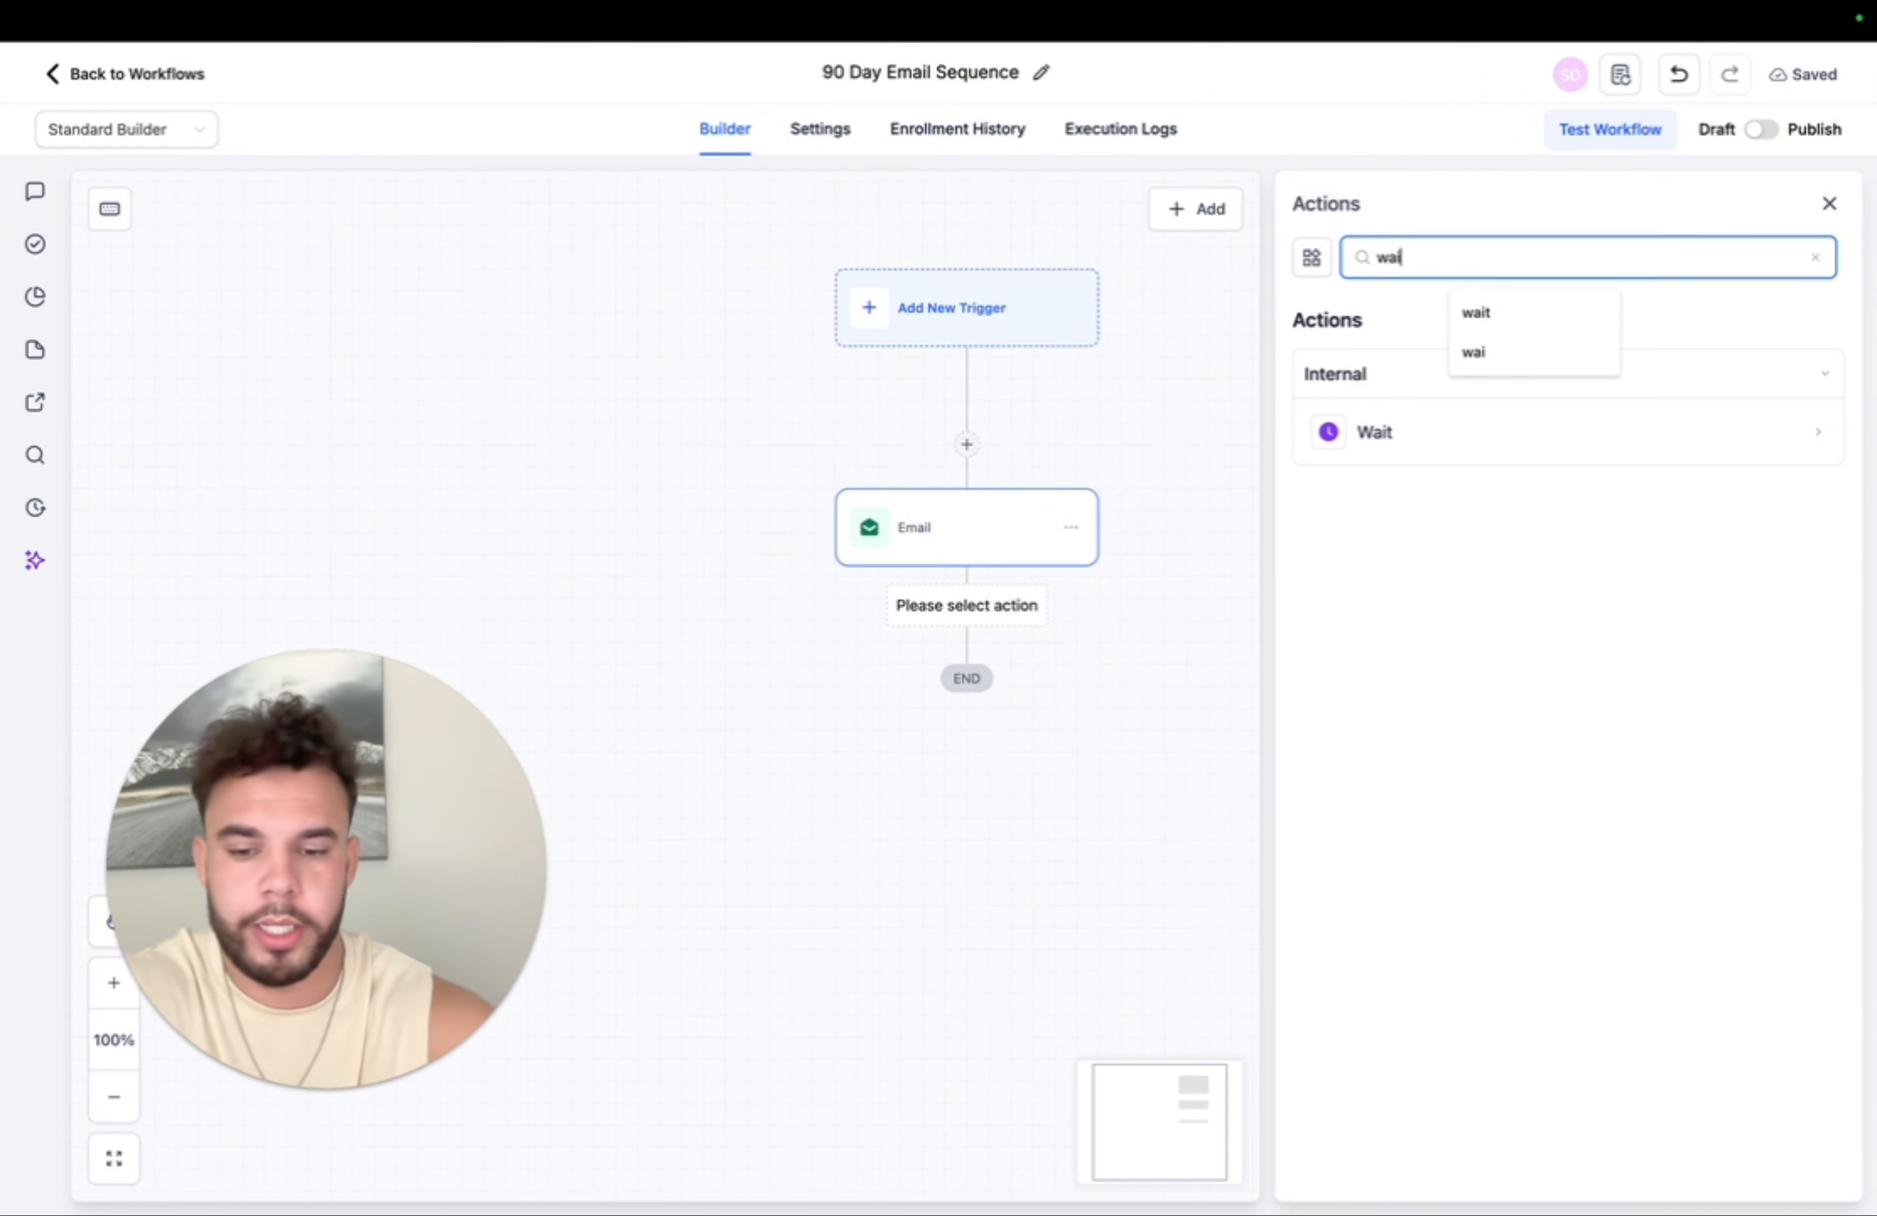
left_click(1421, 432)
left_click(980, 525)
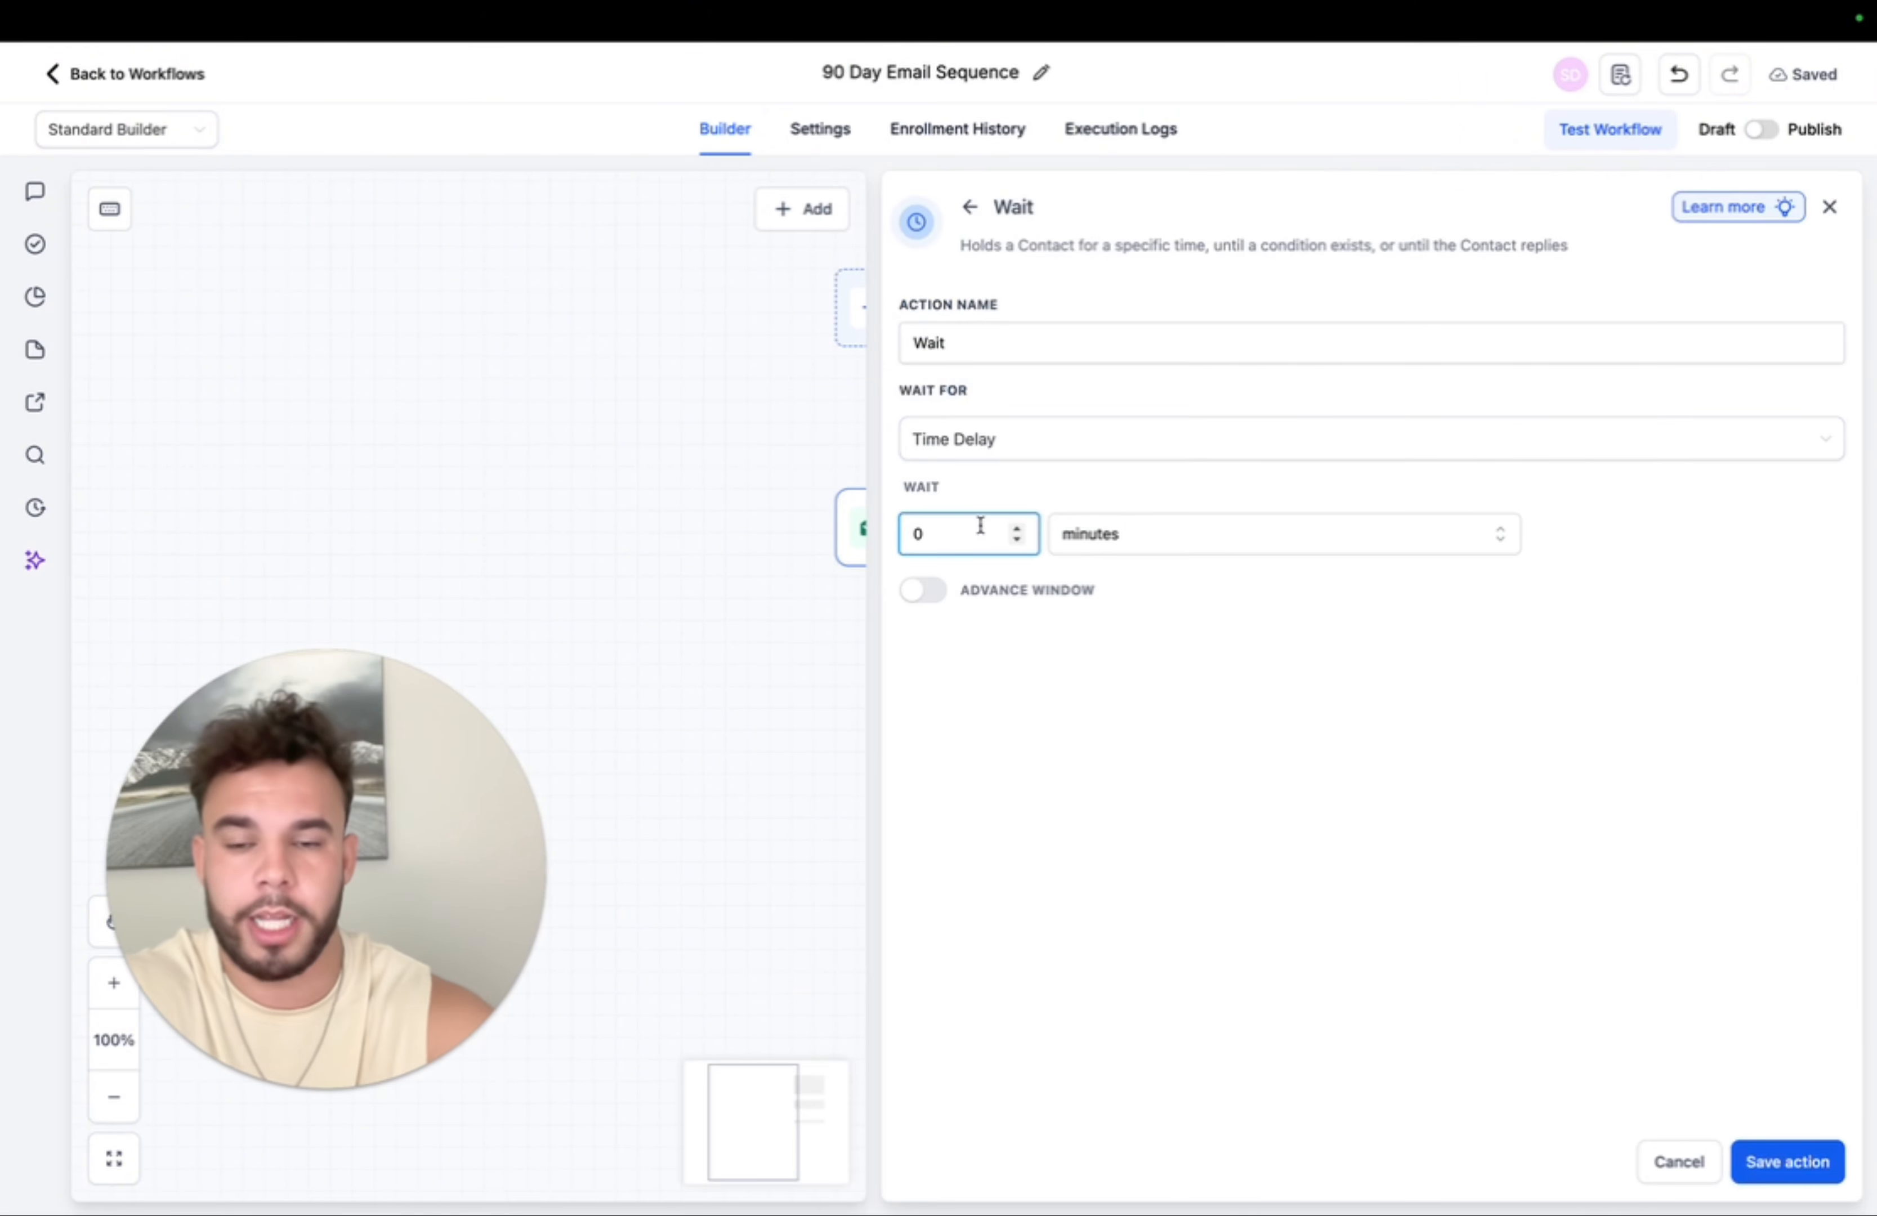
left_click(1160, 535)
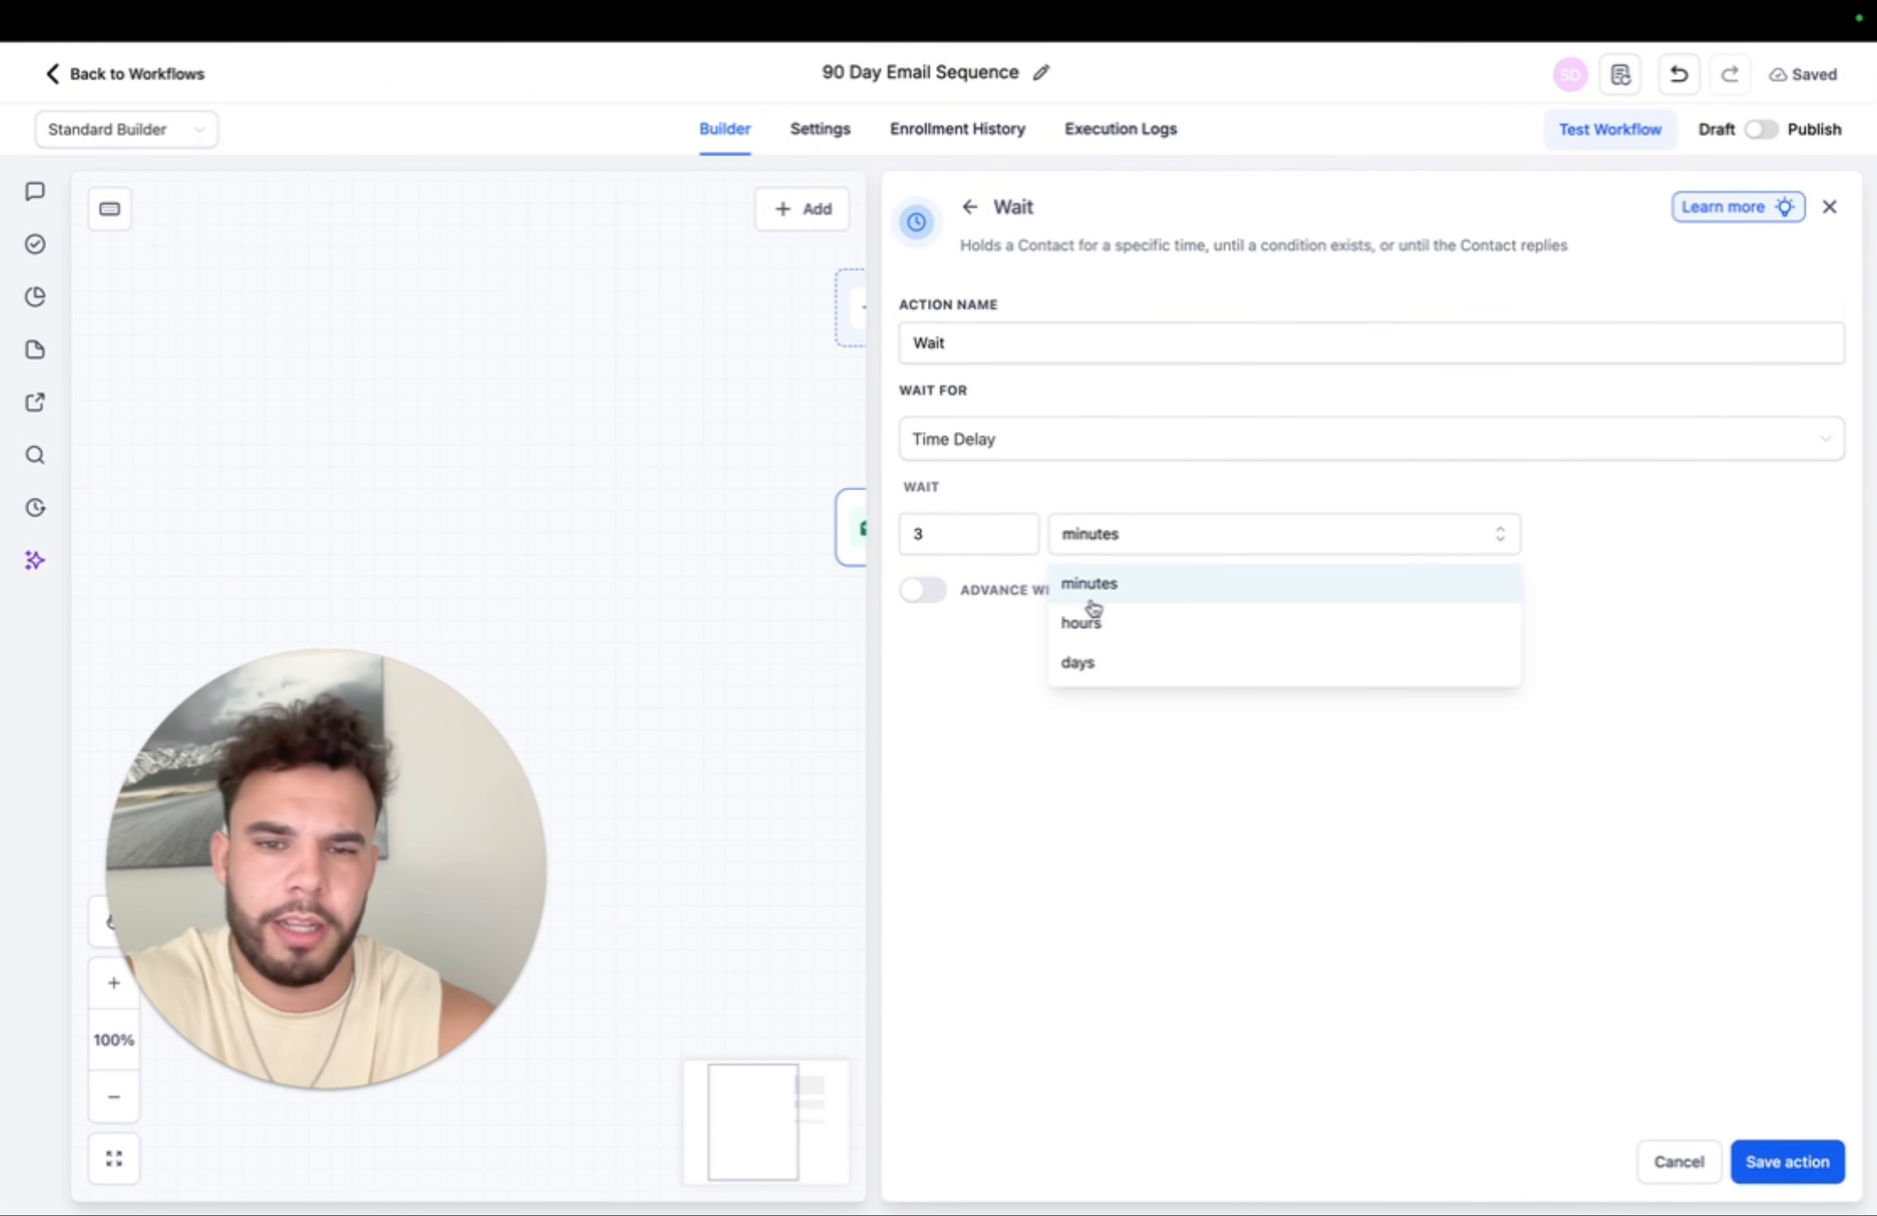
left_click(1090, 663)
left_click(1781, 1154)
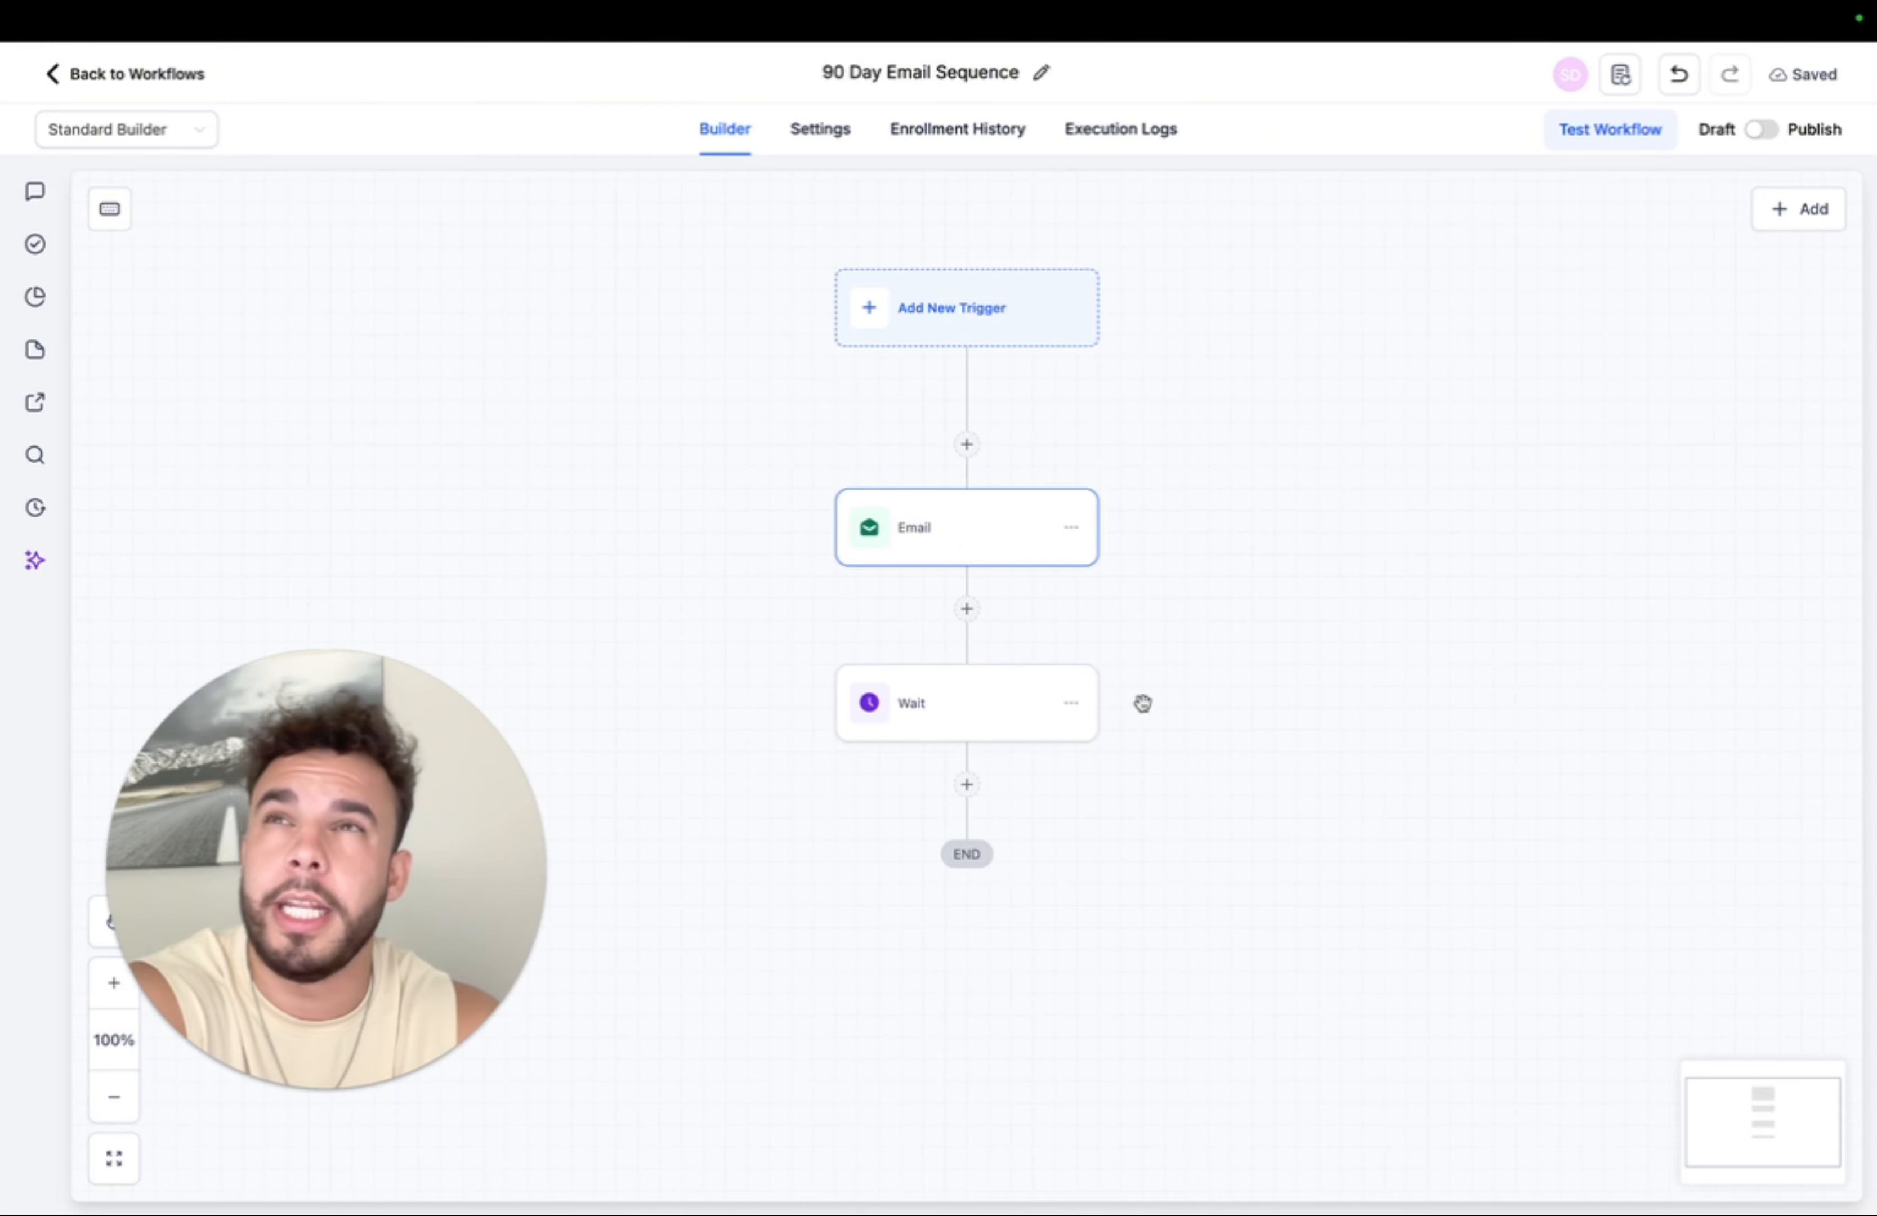
- Duplicate the Email-and-Wait pair twice using 'Copy all actions from here' and 'Paste below'
left_click(1072, 525)
left_click(1181, 594)
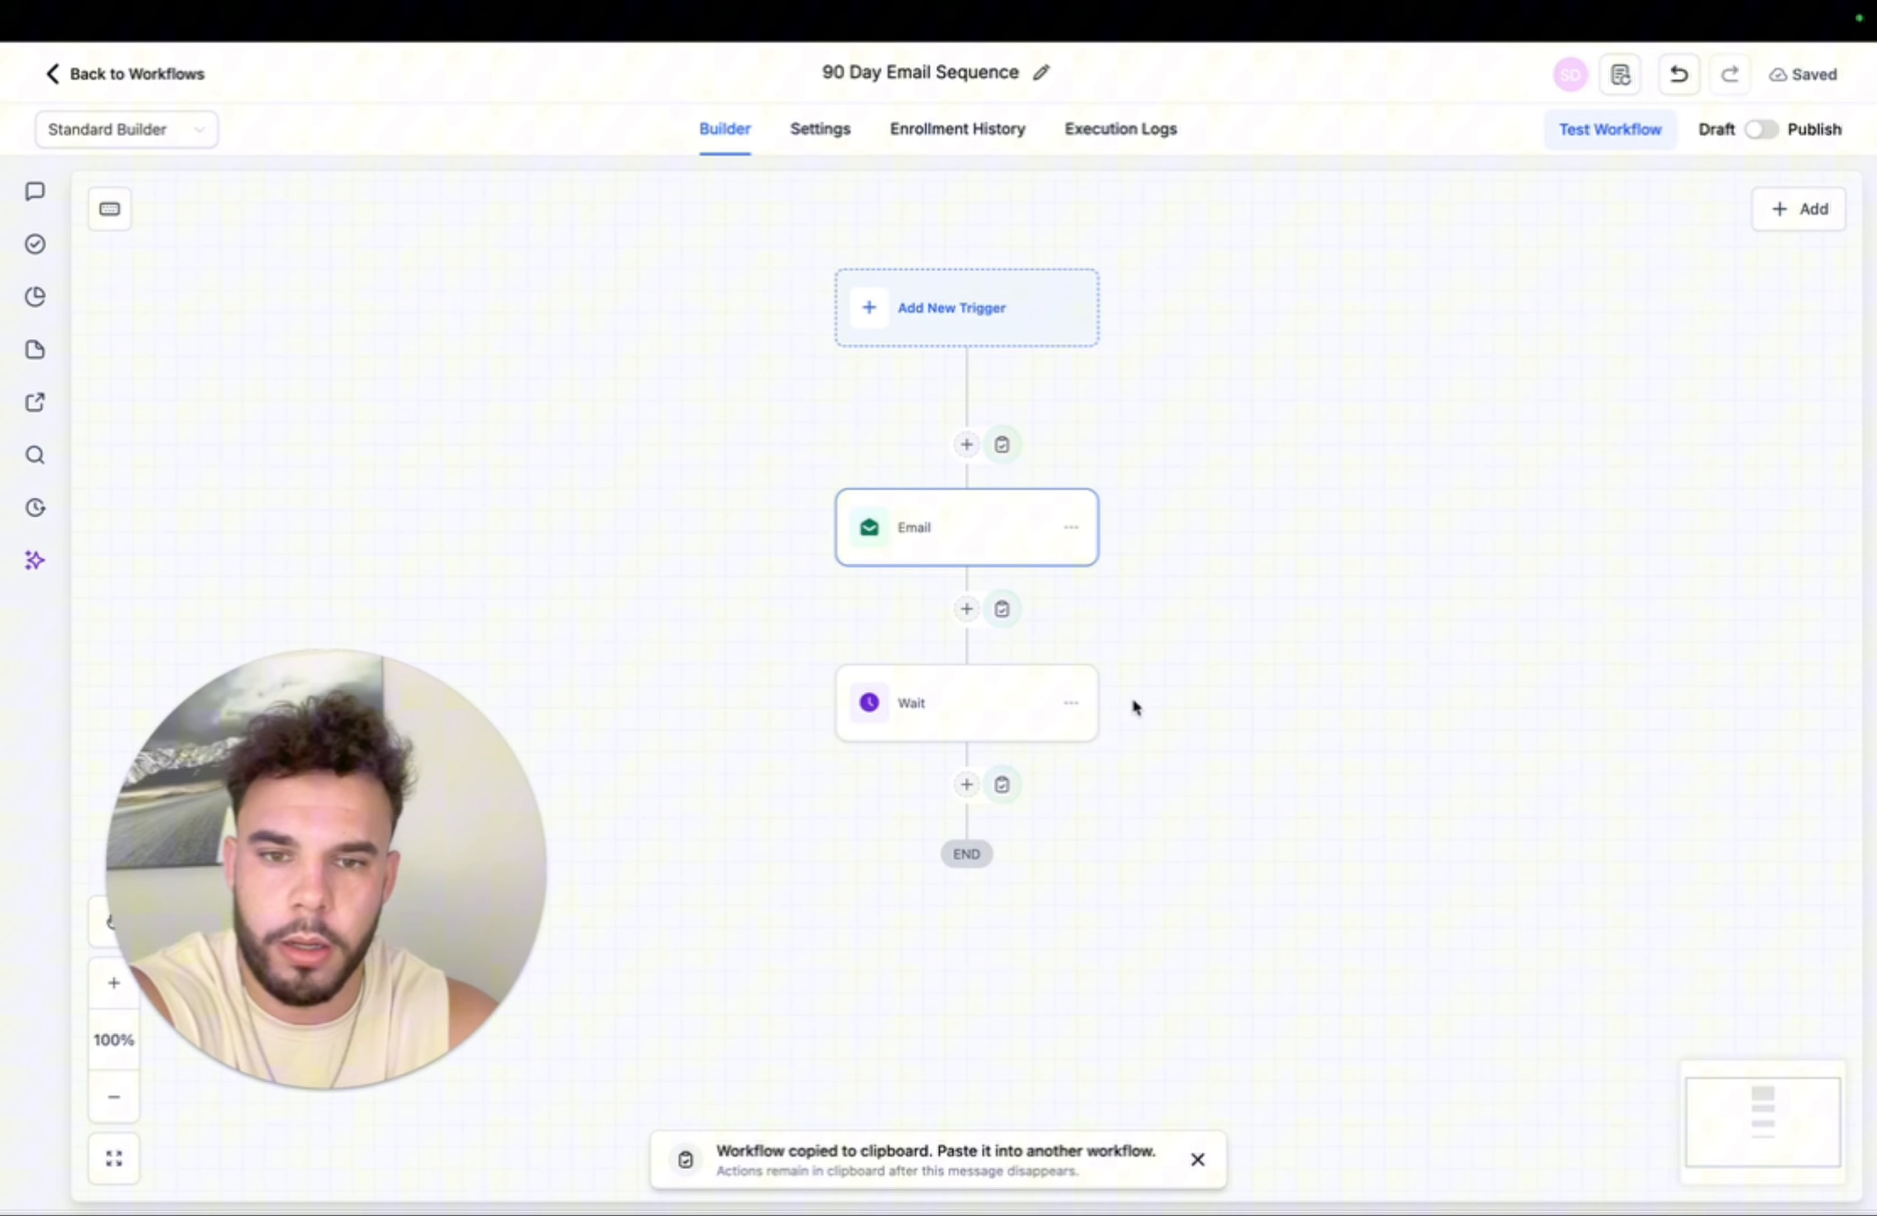
left_click(1004, 786)
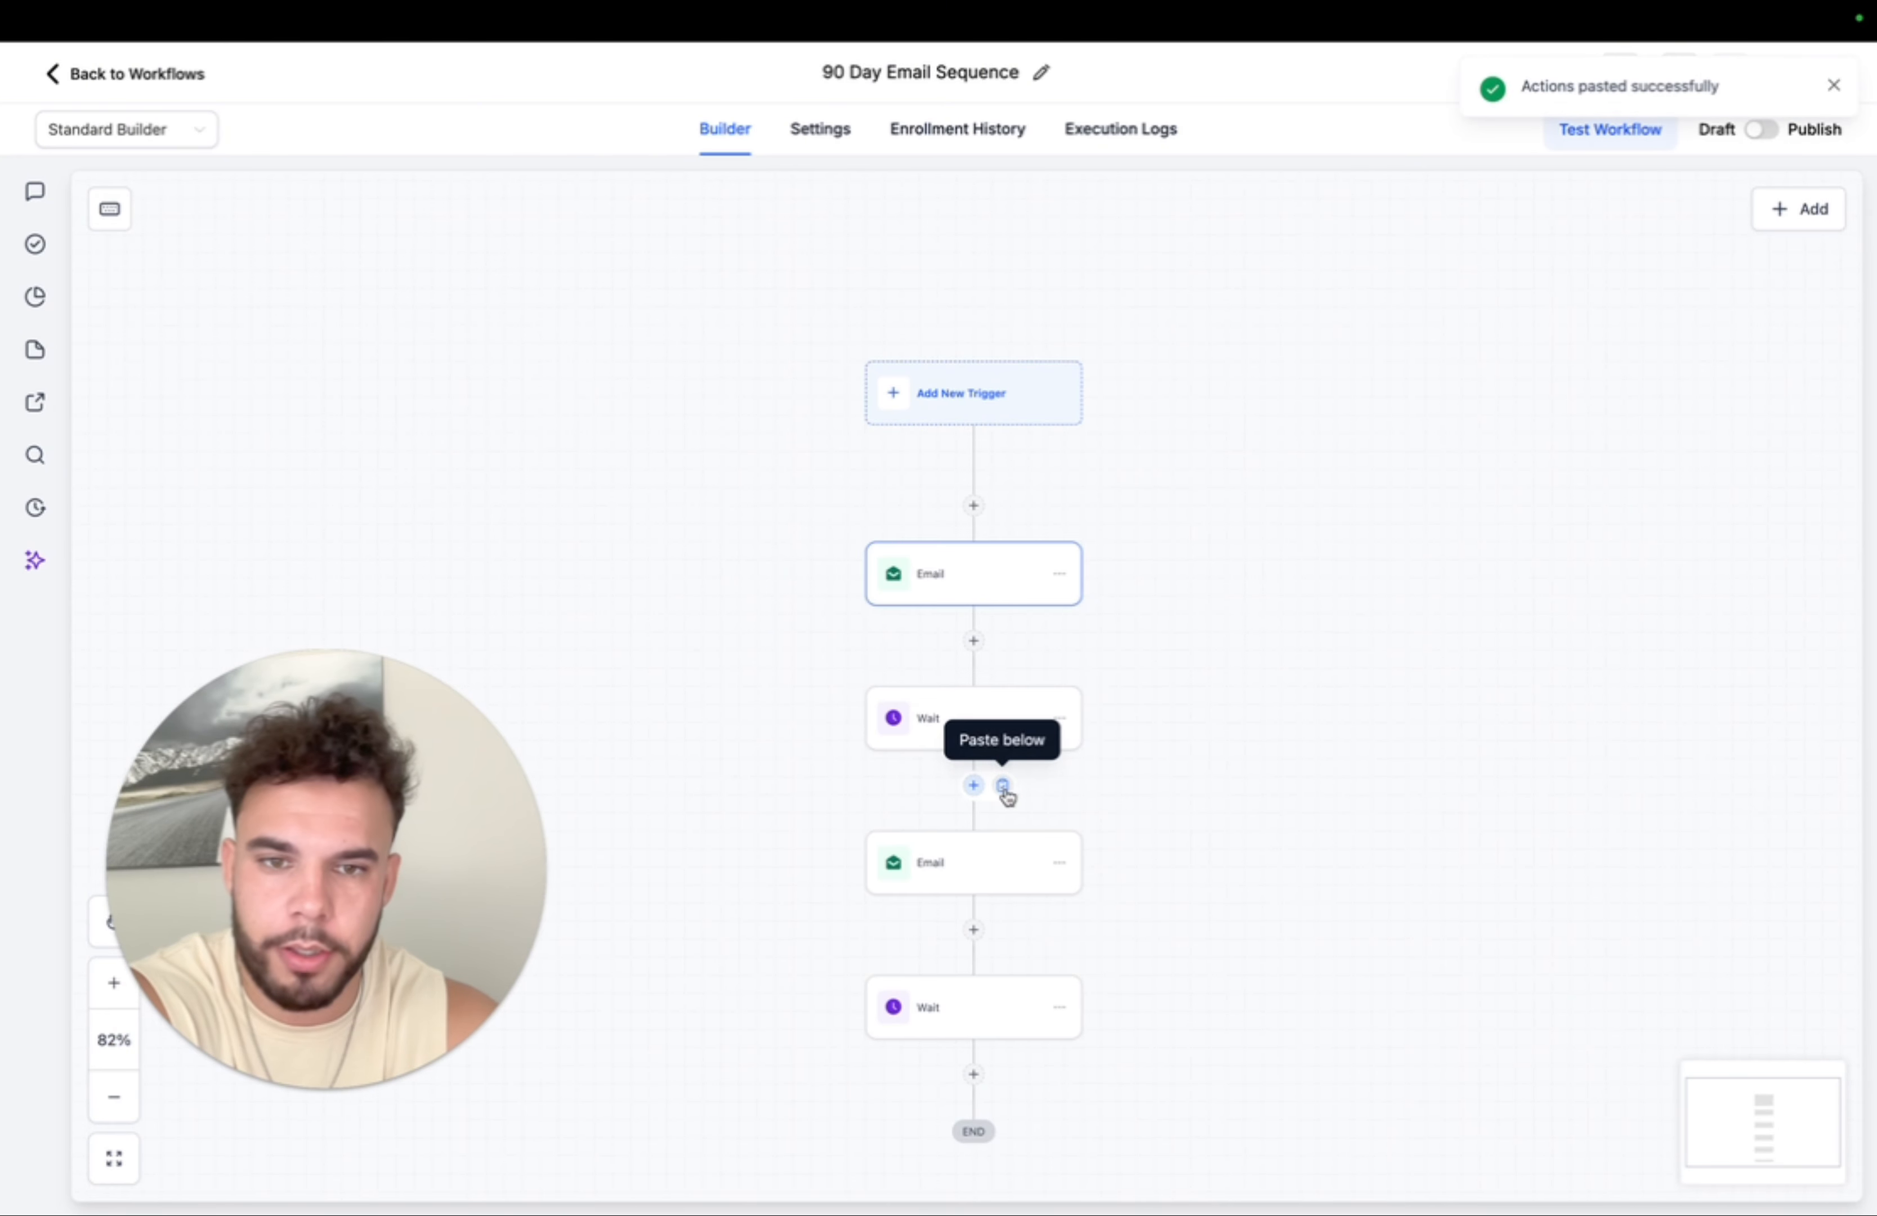
left_click(1060, 576)
left_click(1153, 631)
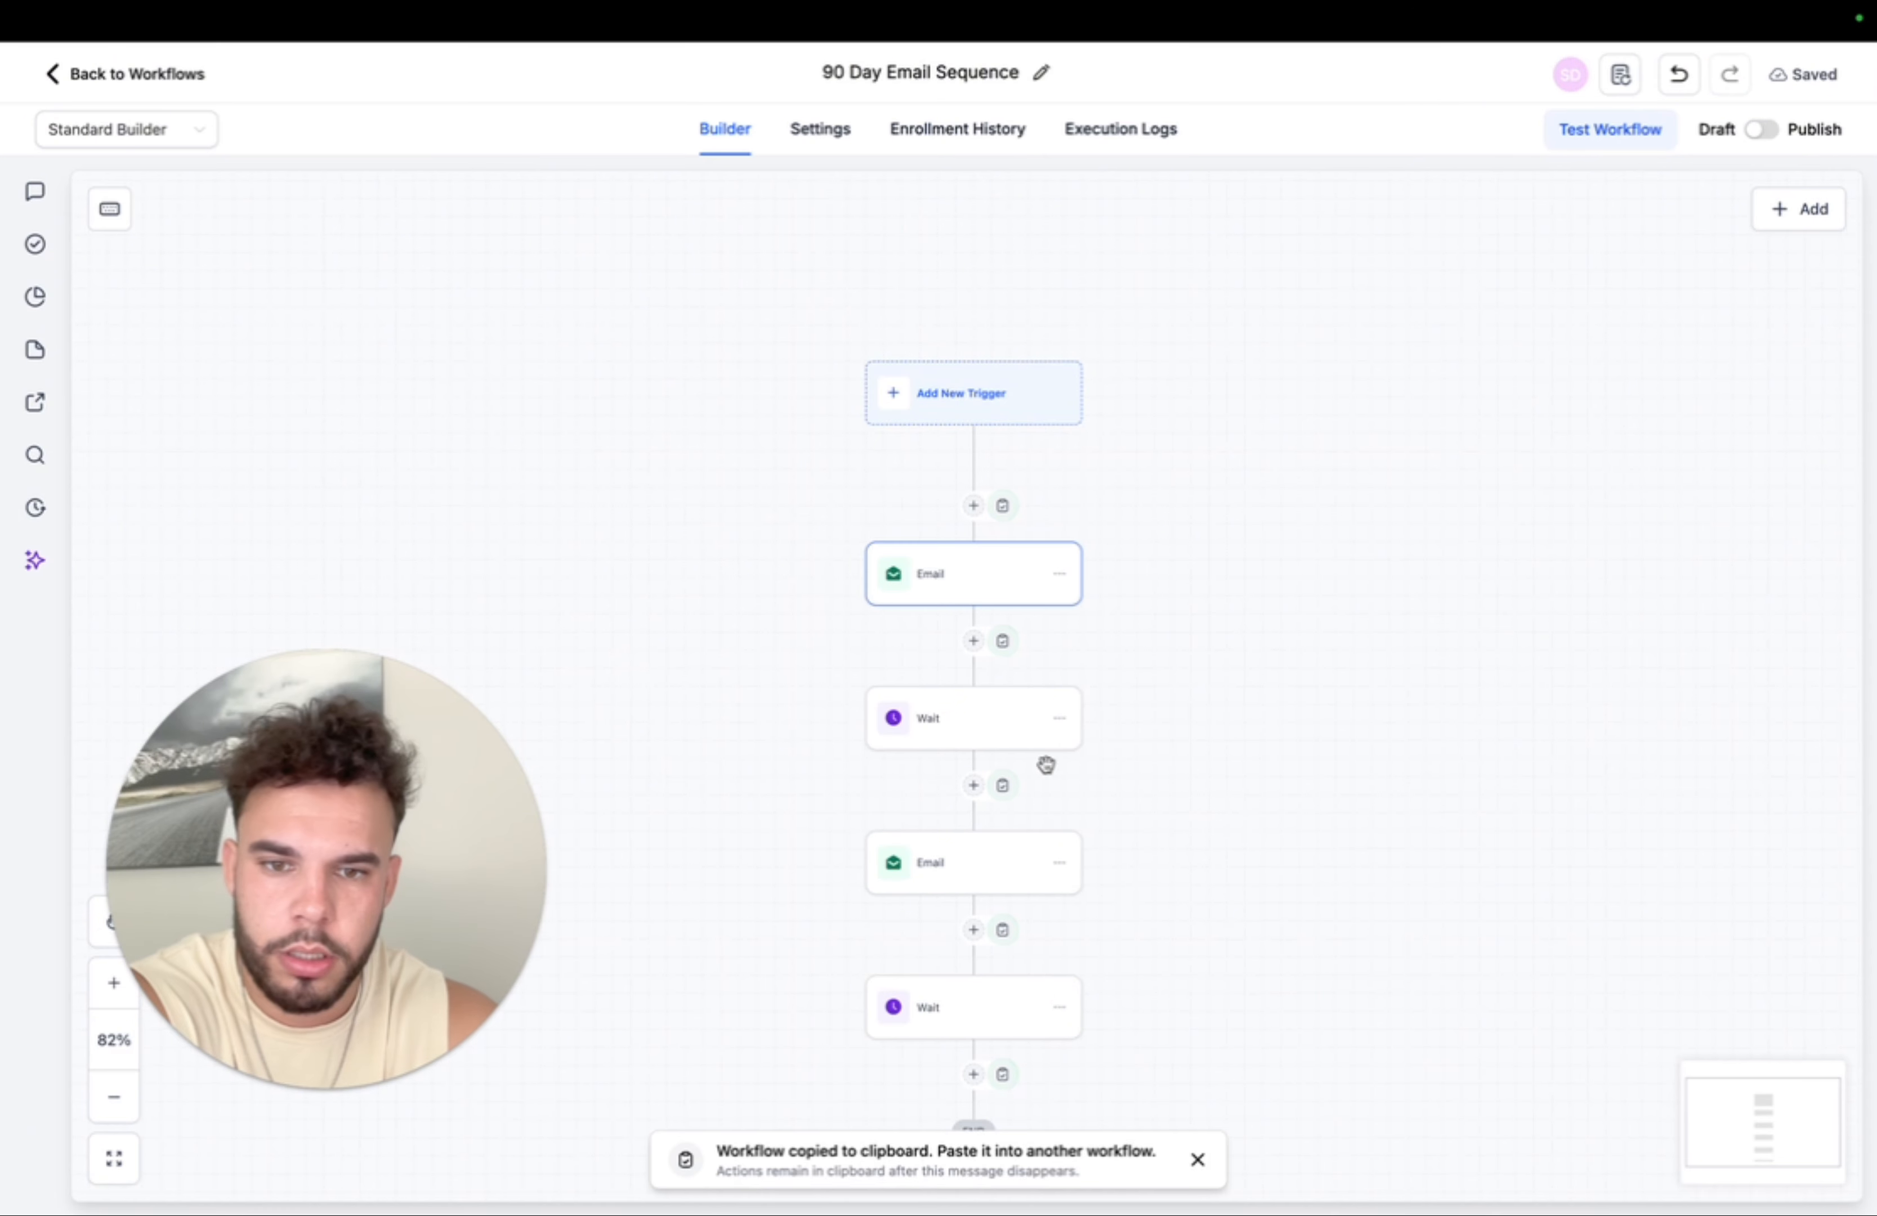
scroll(939, 807, "down", 5)
scroll(955, 805, "down", 3)
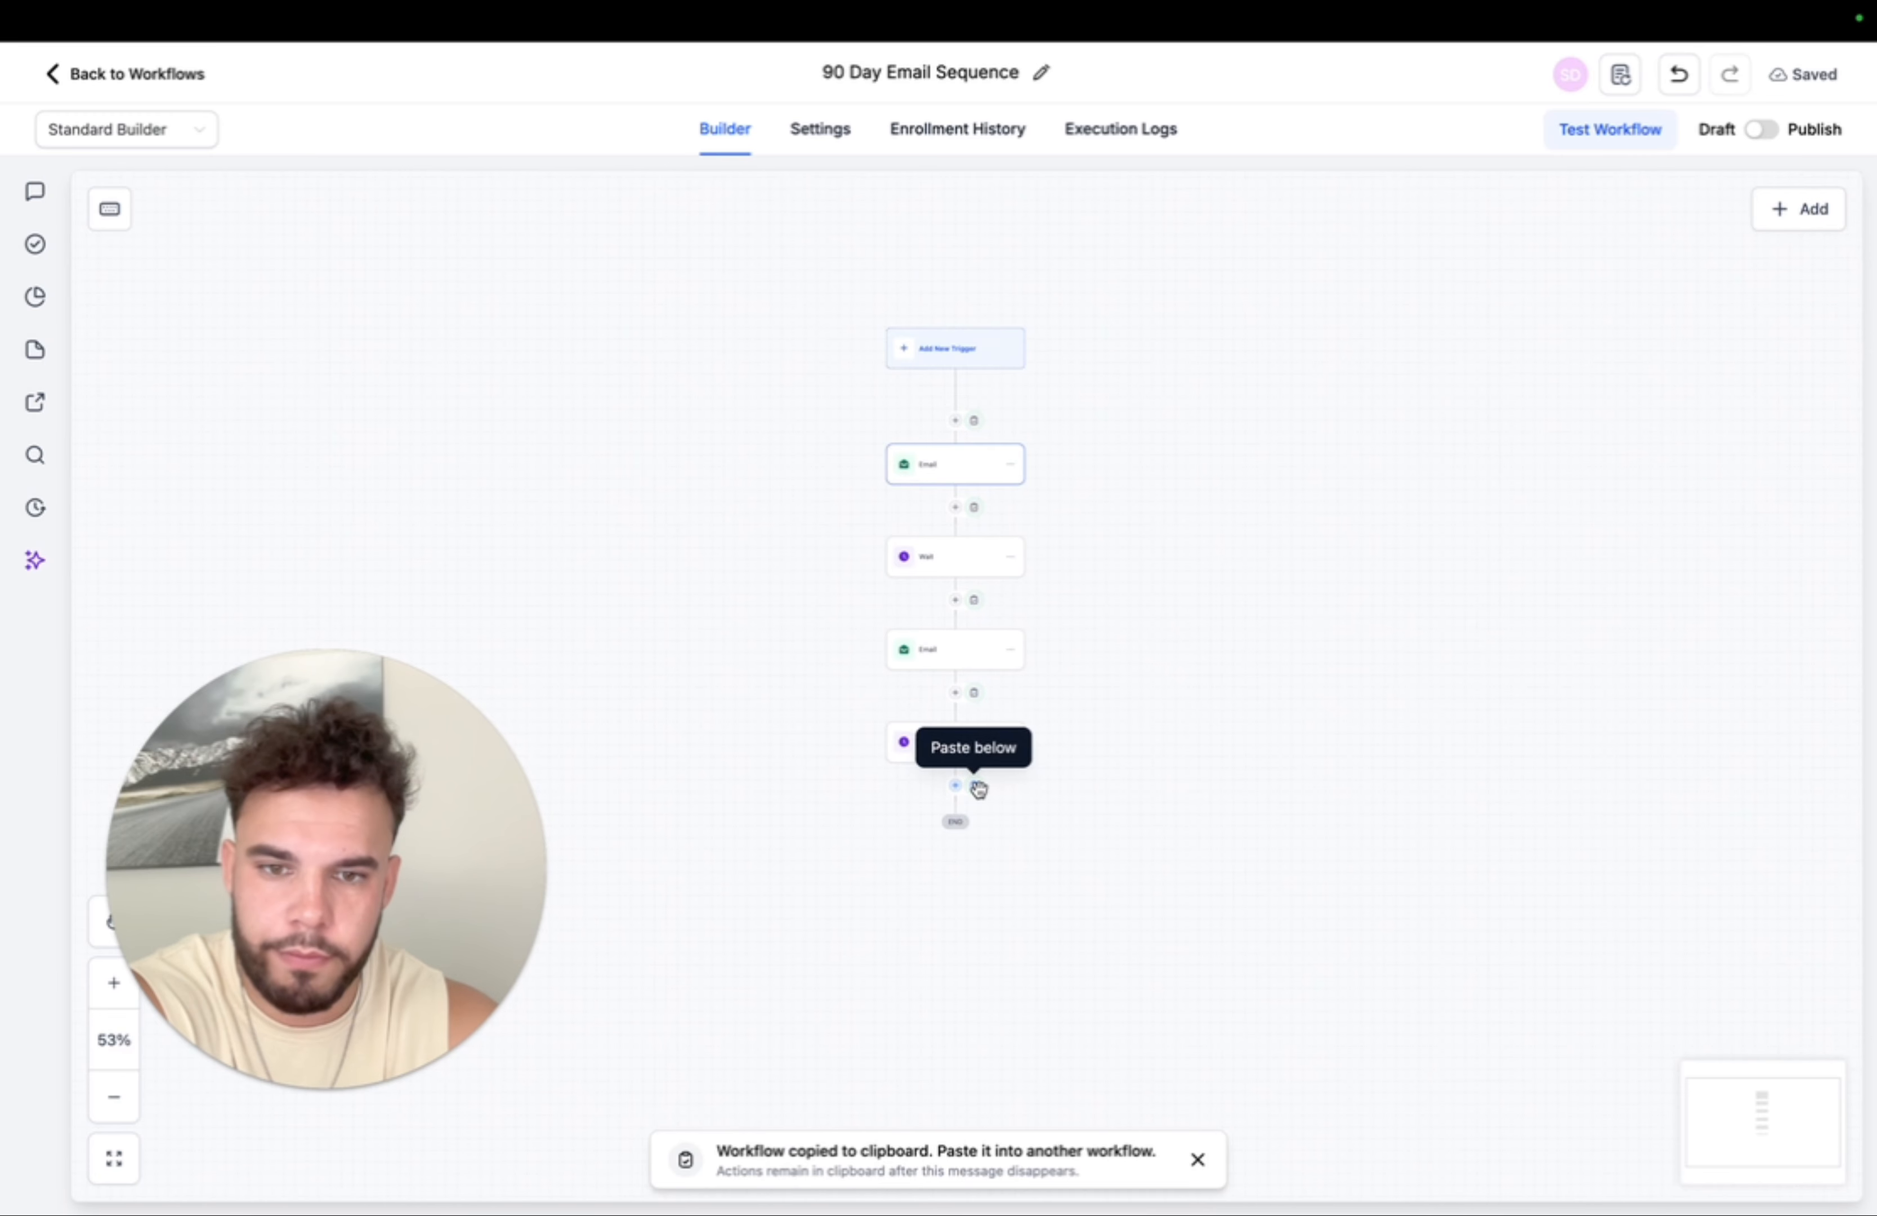
left_click(974, 786)
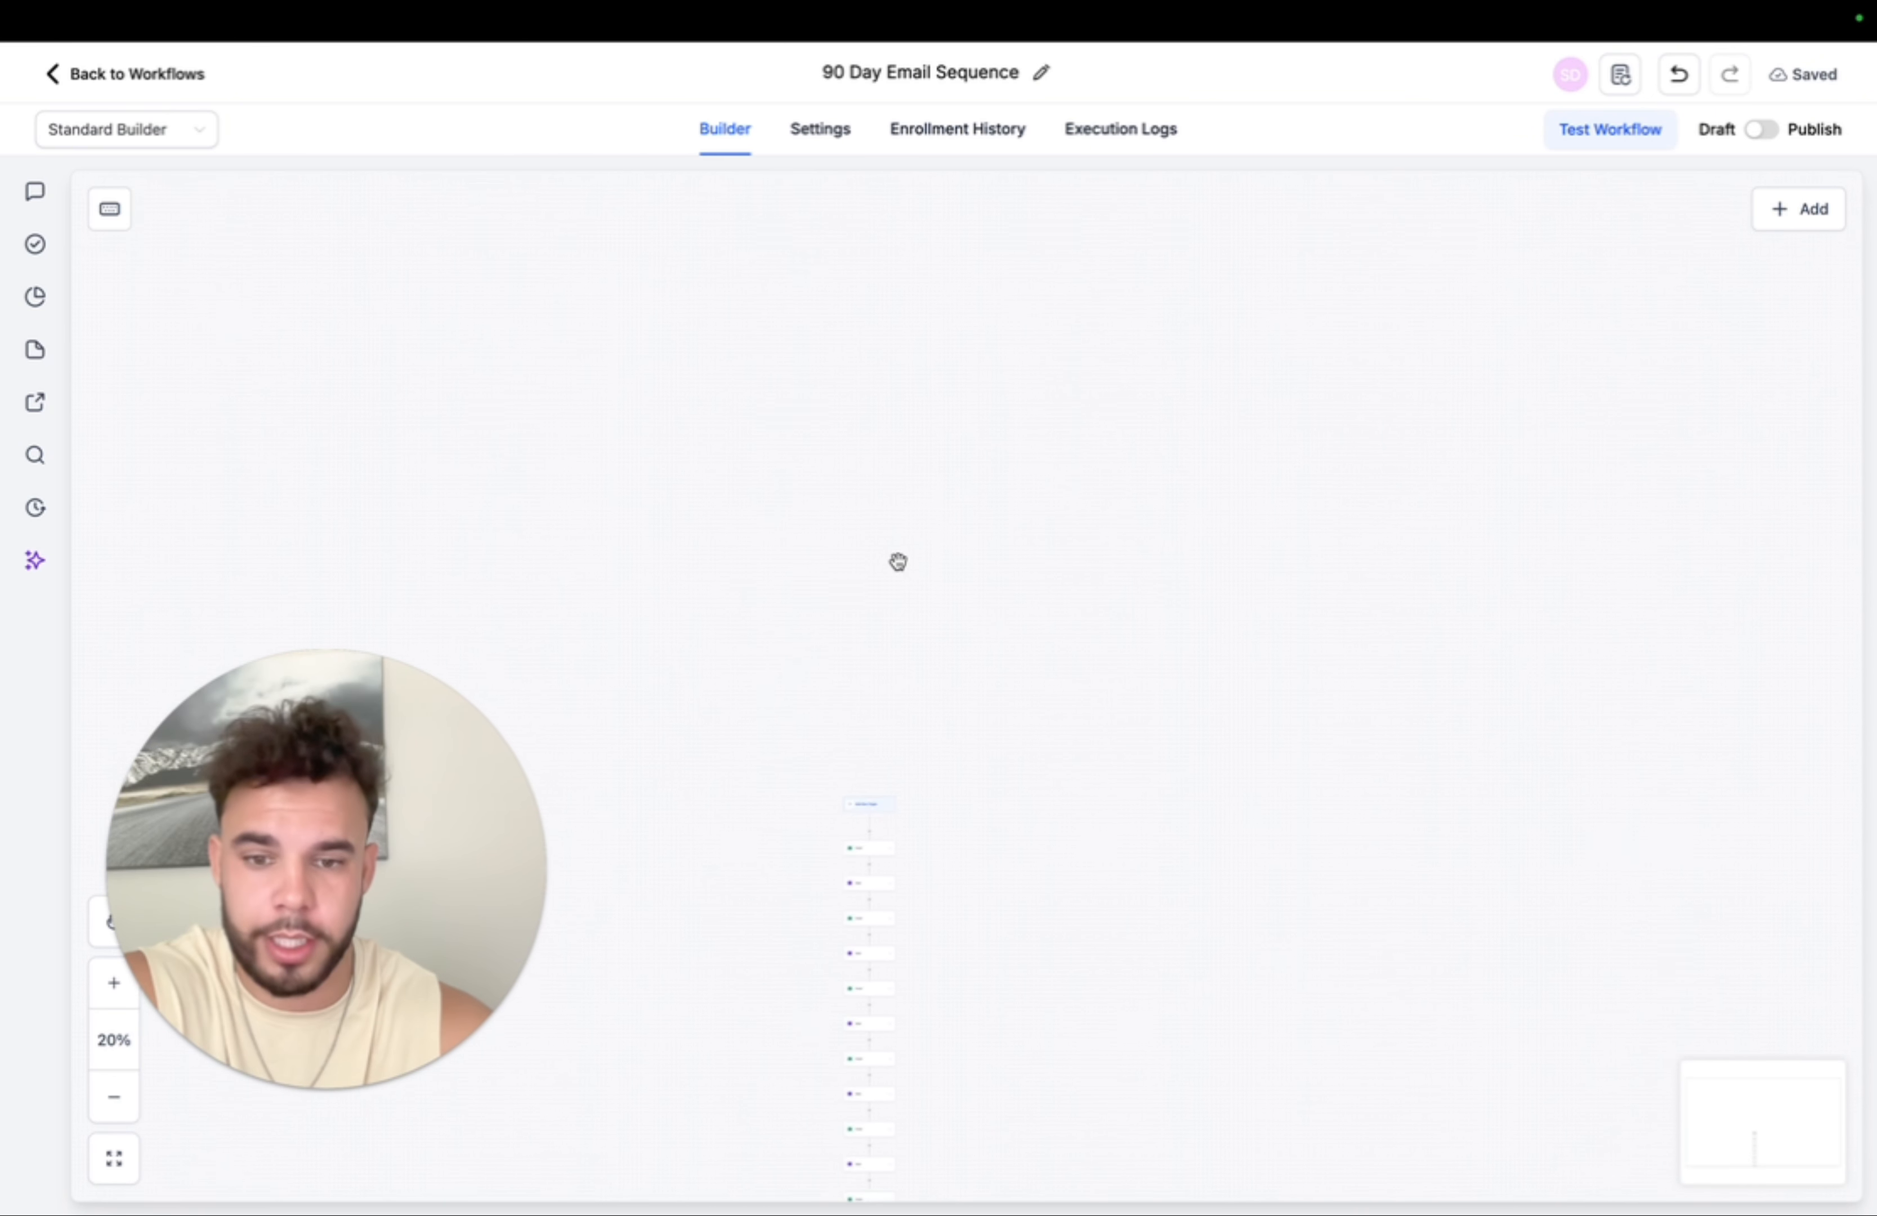
scroll(865, 669, "up", 5)
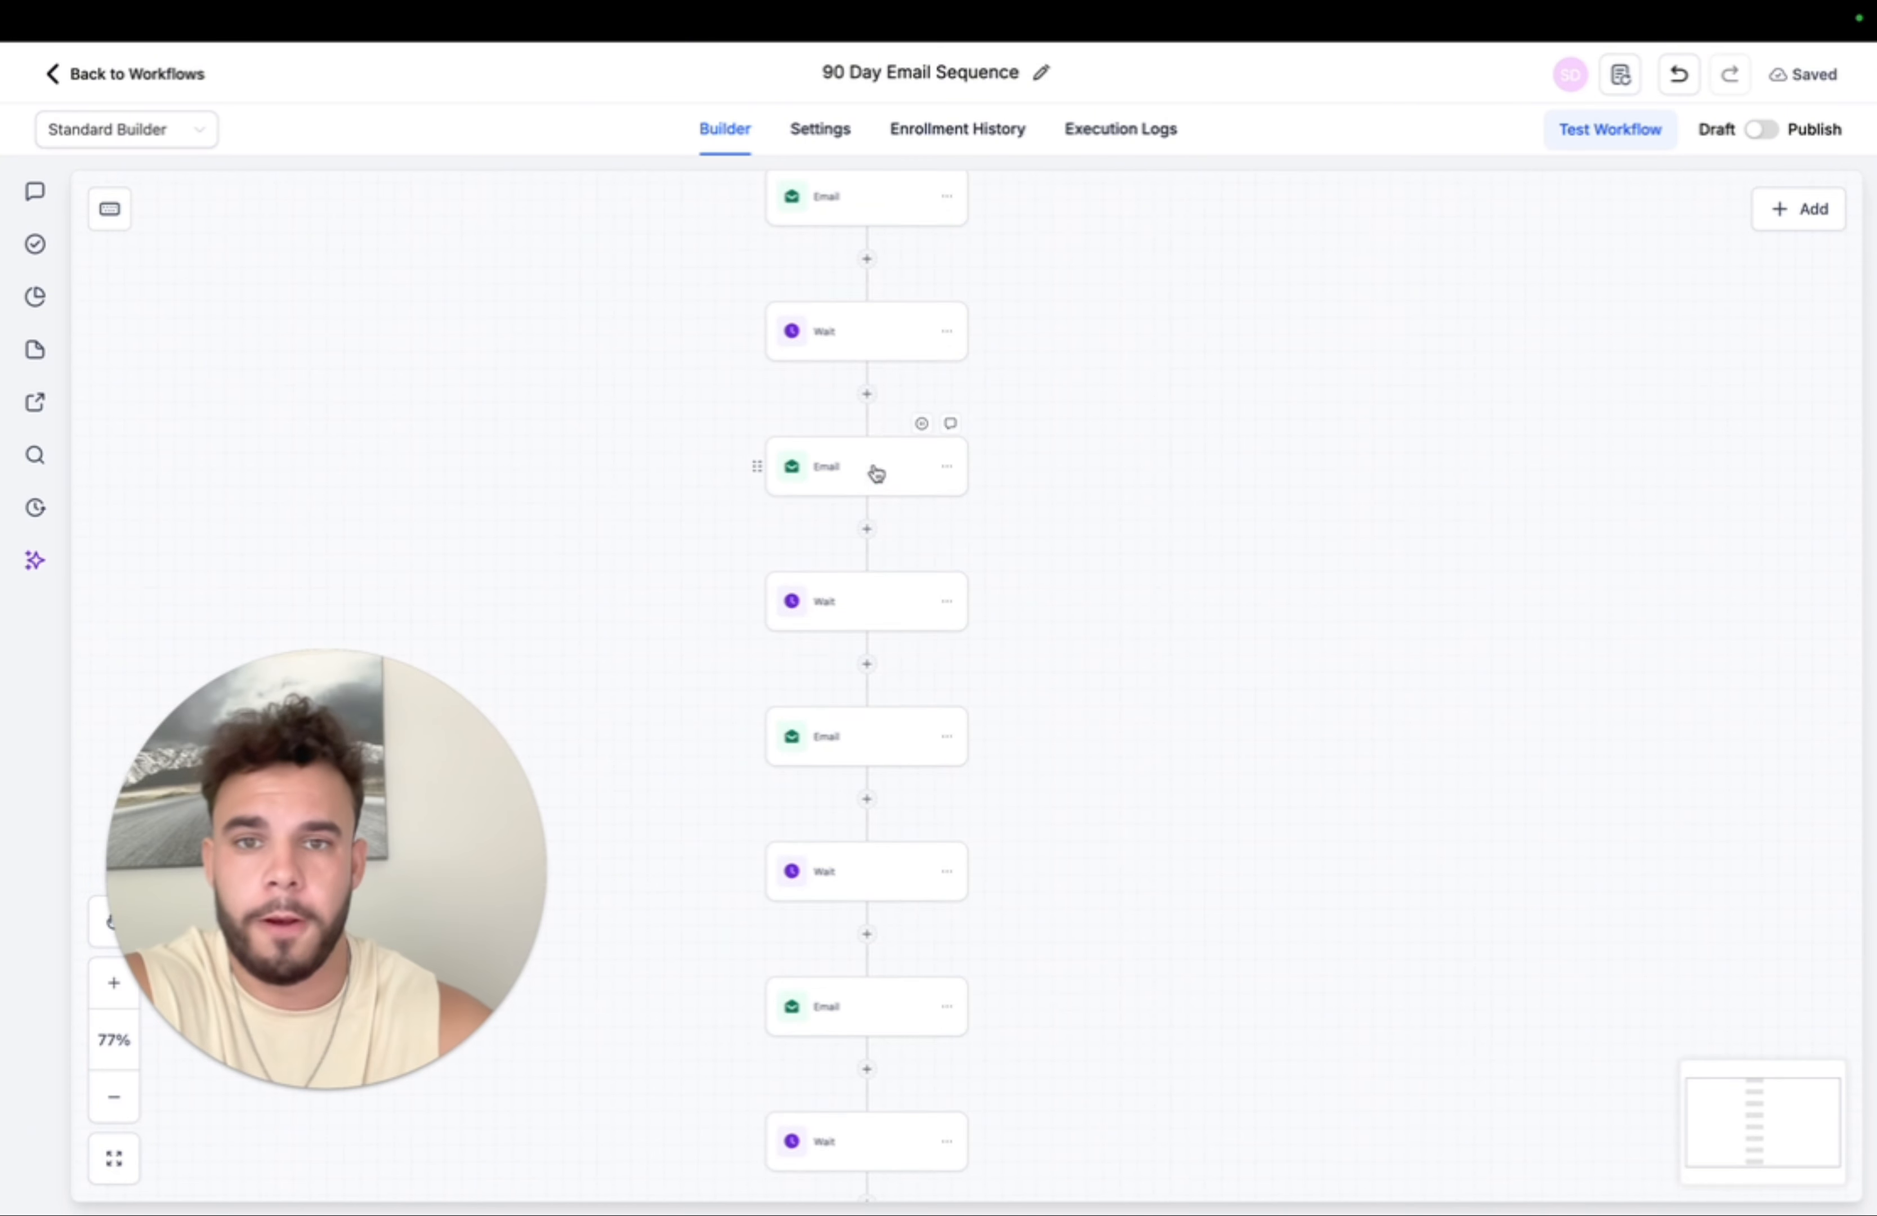
scroll(874, 442, "up", 5)
scroll(947, 755, "down", 3)
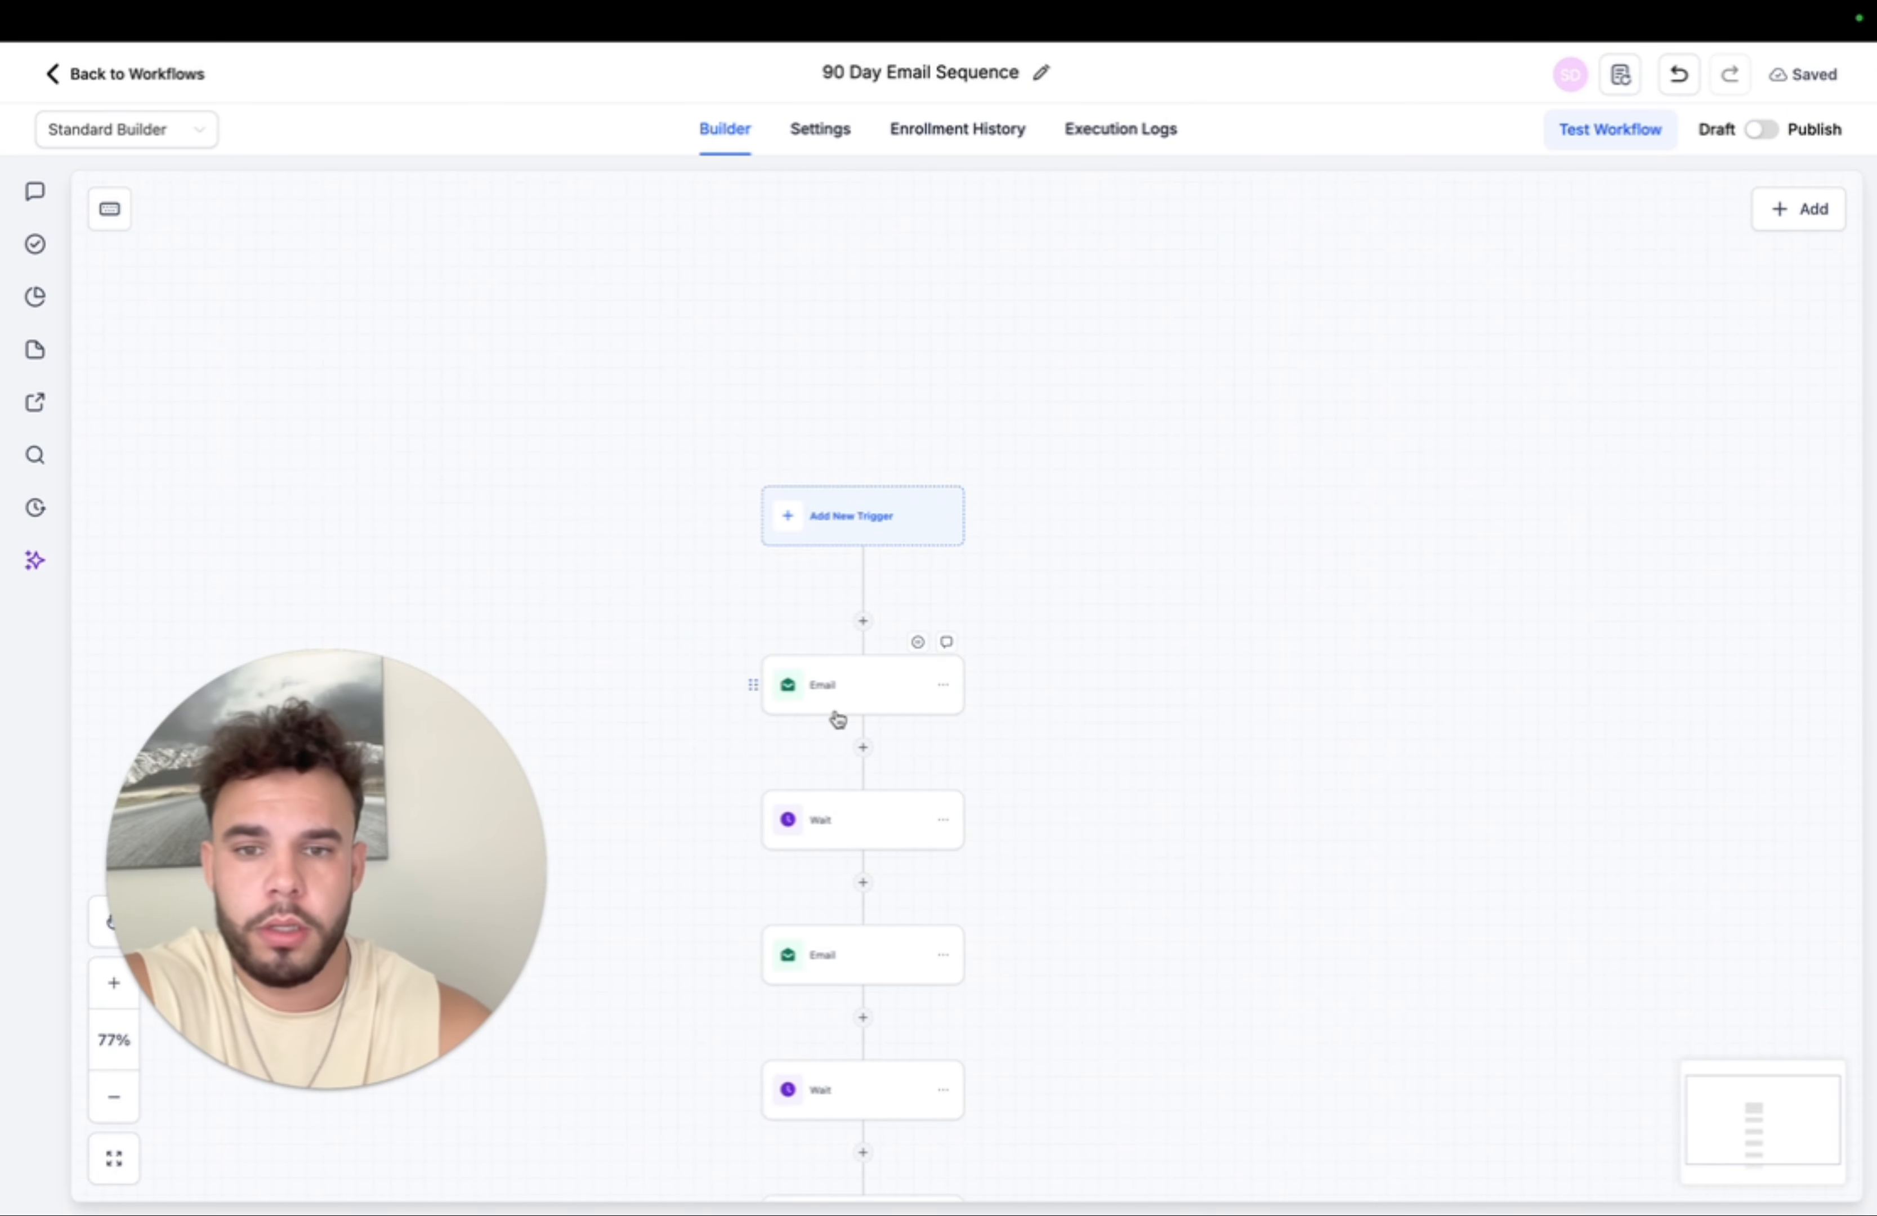
- Review the booking link in the first Email step's message and save the step
left_click(837, 709)
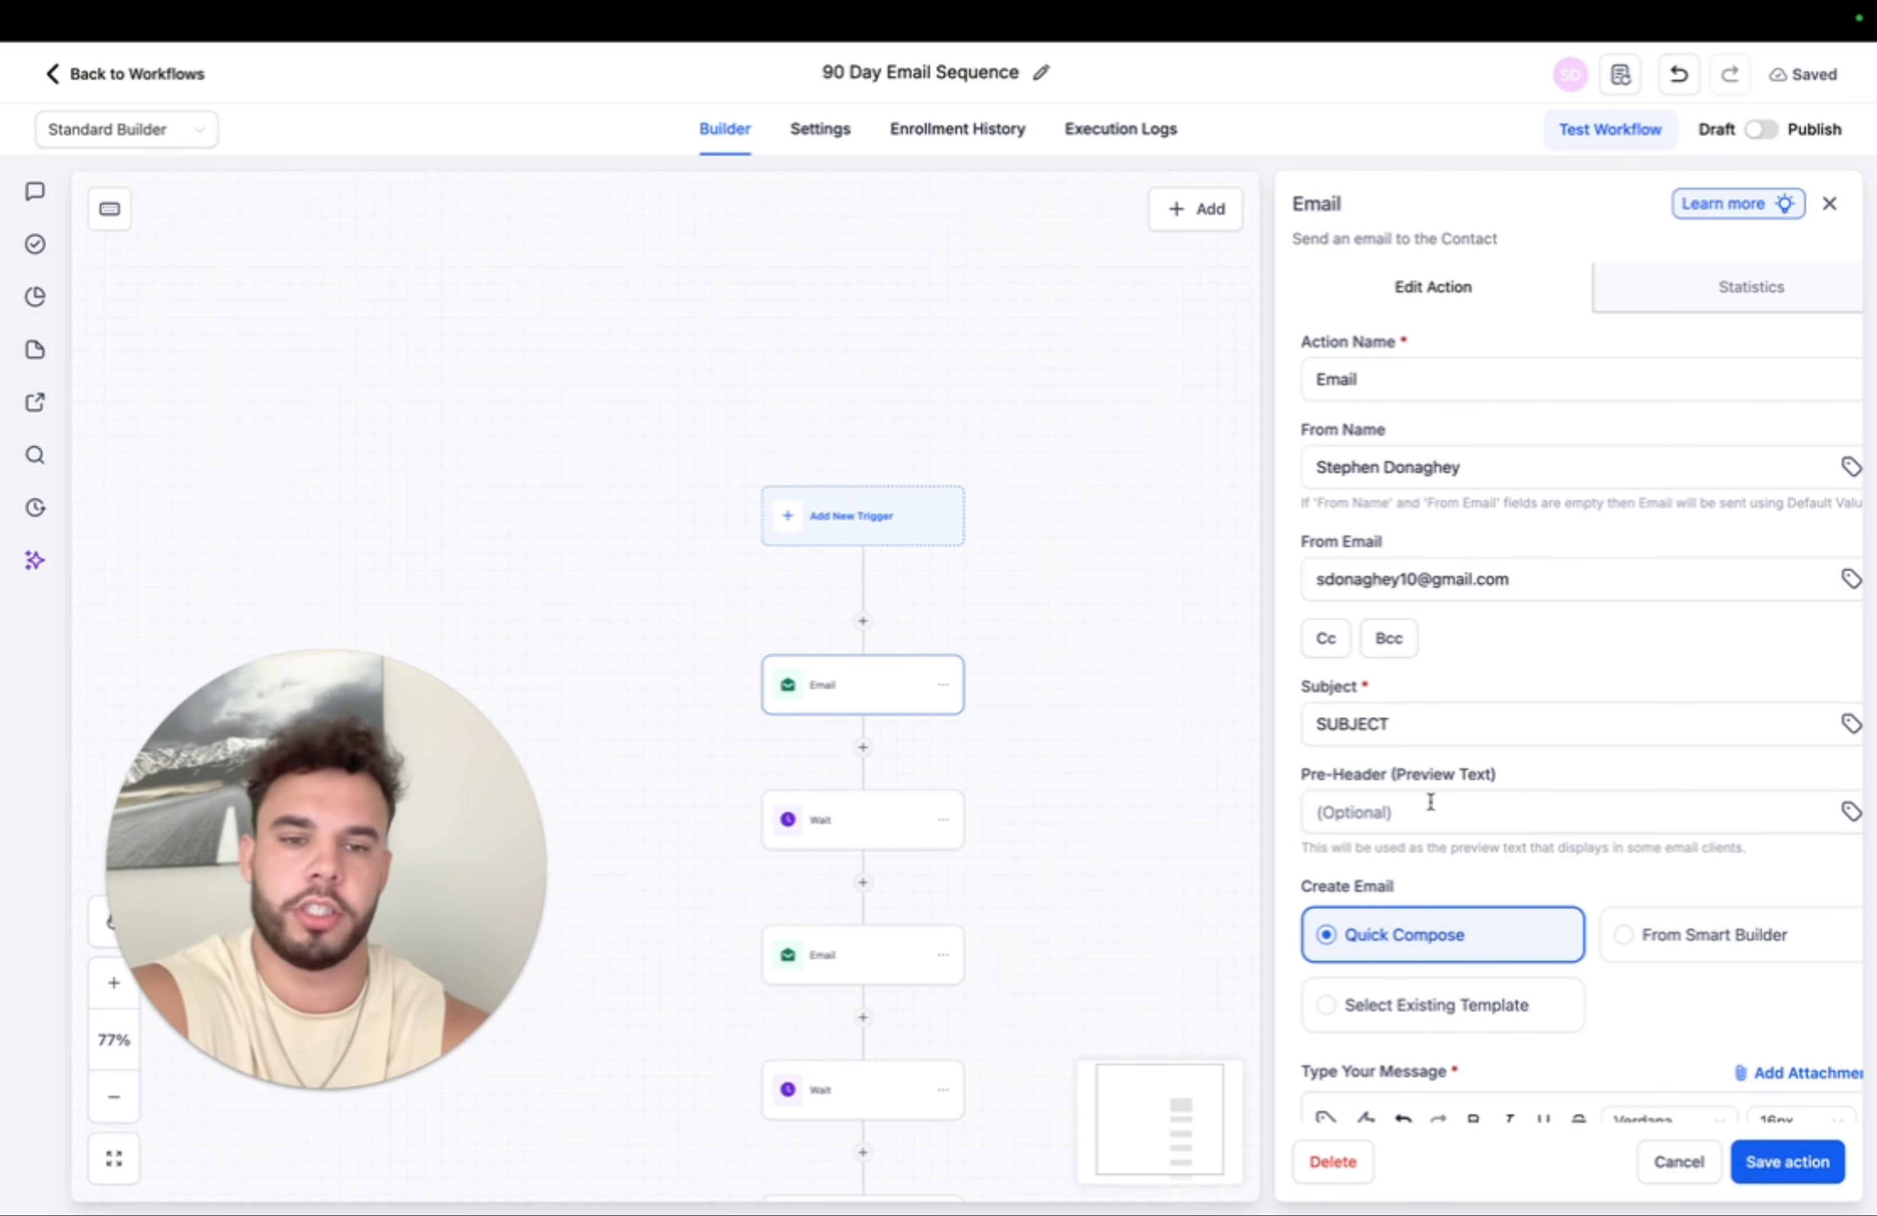
scroll(1429, 796, "down", 8)
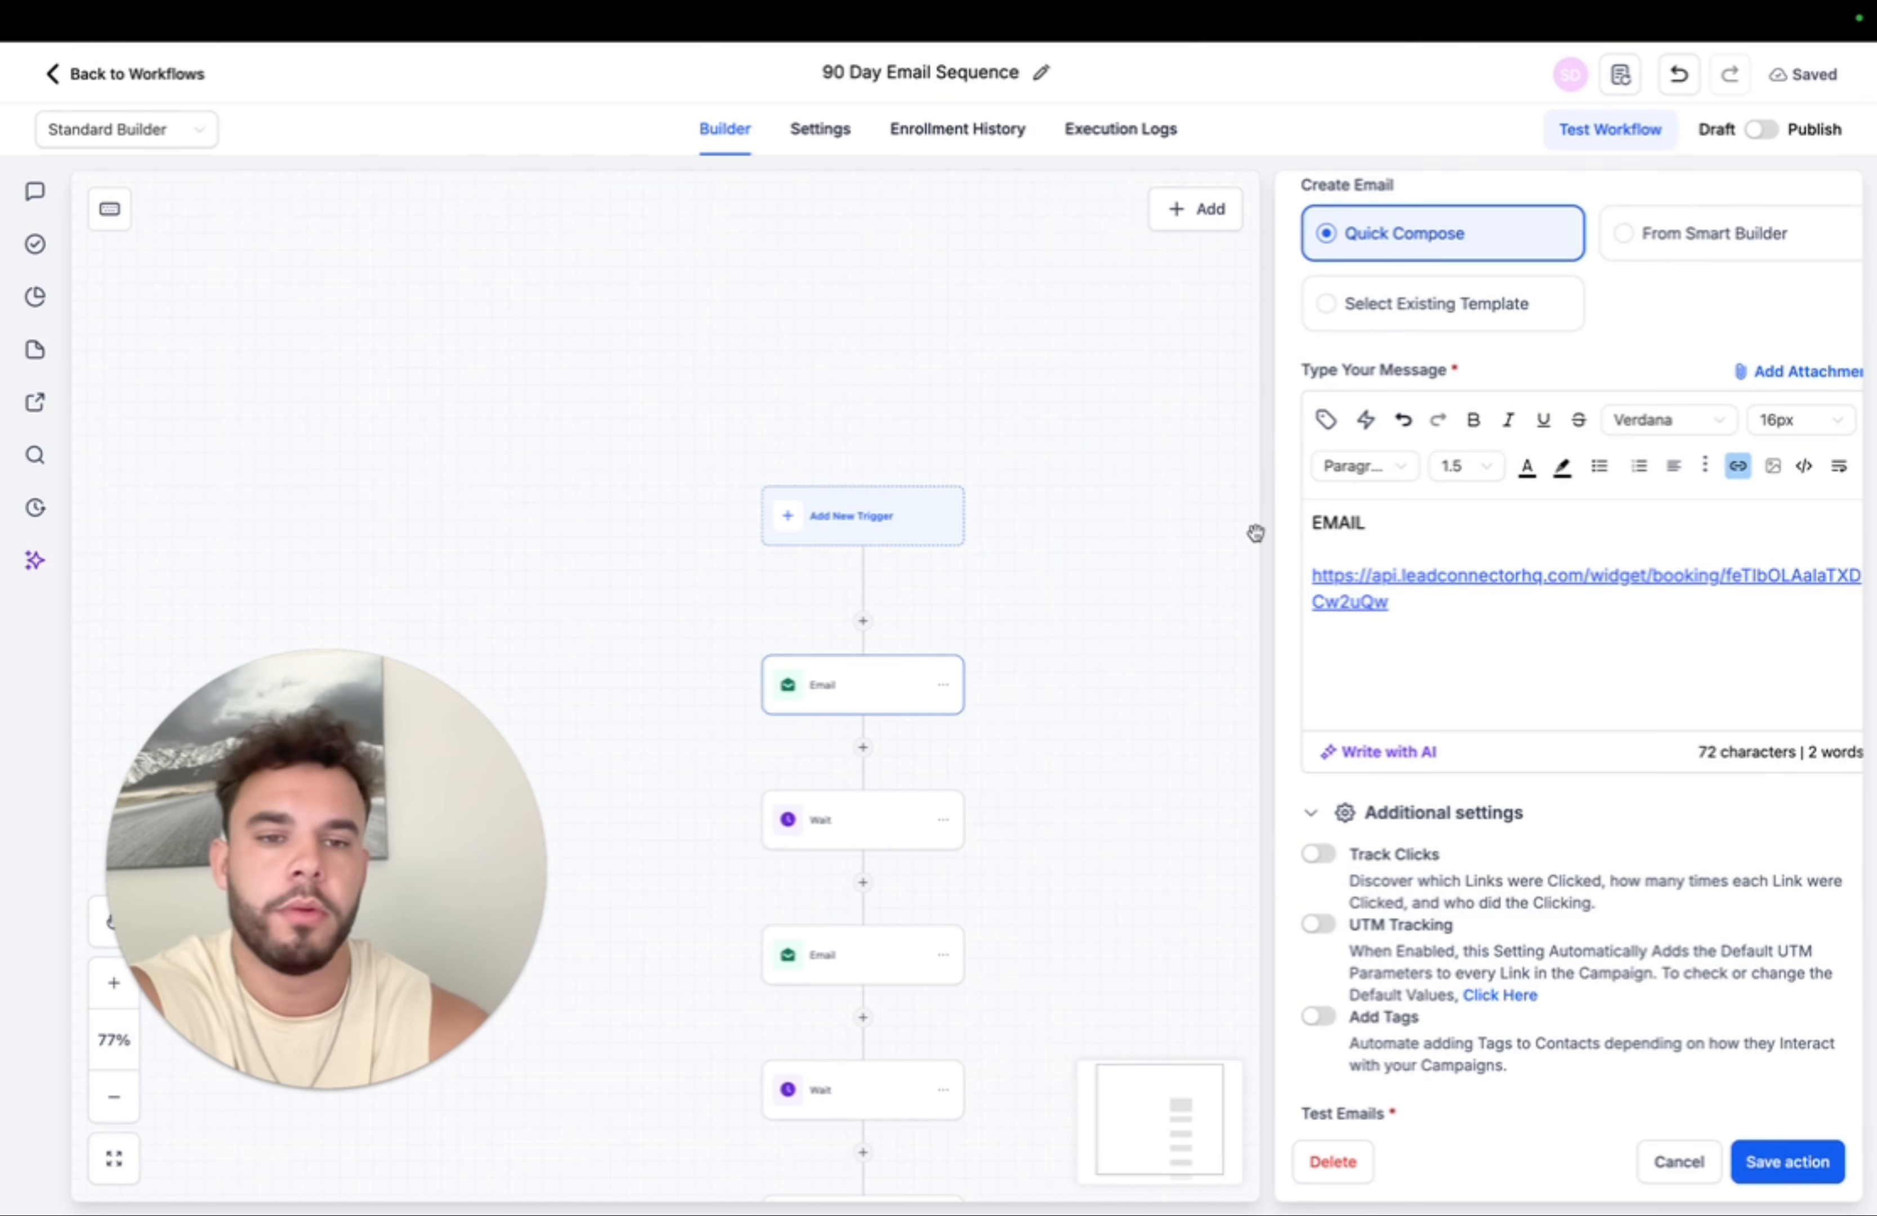
left_click_drag(1487, 616, 1319, 554)
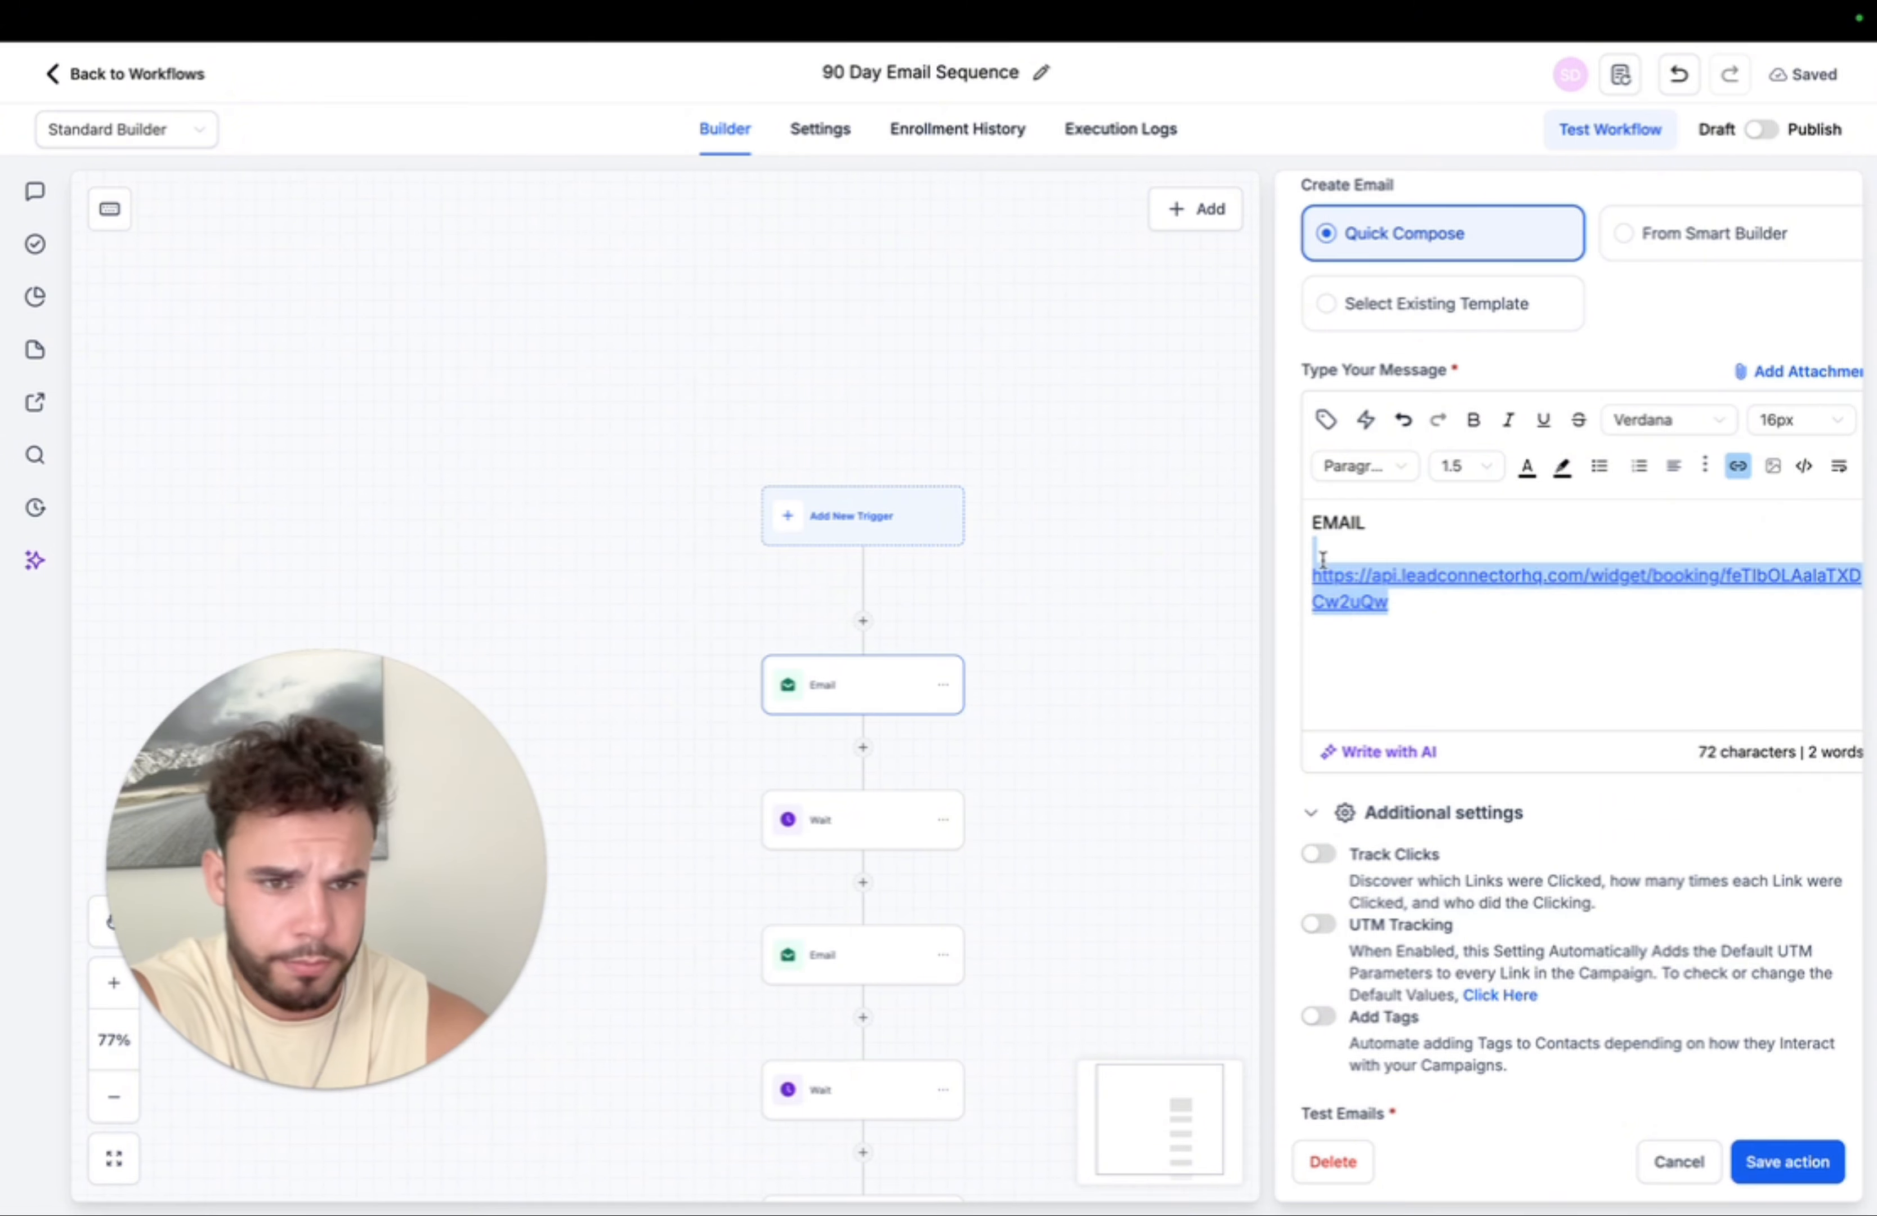
left_click(1784, 1165)
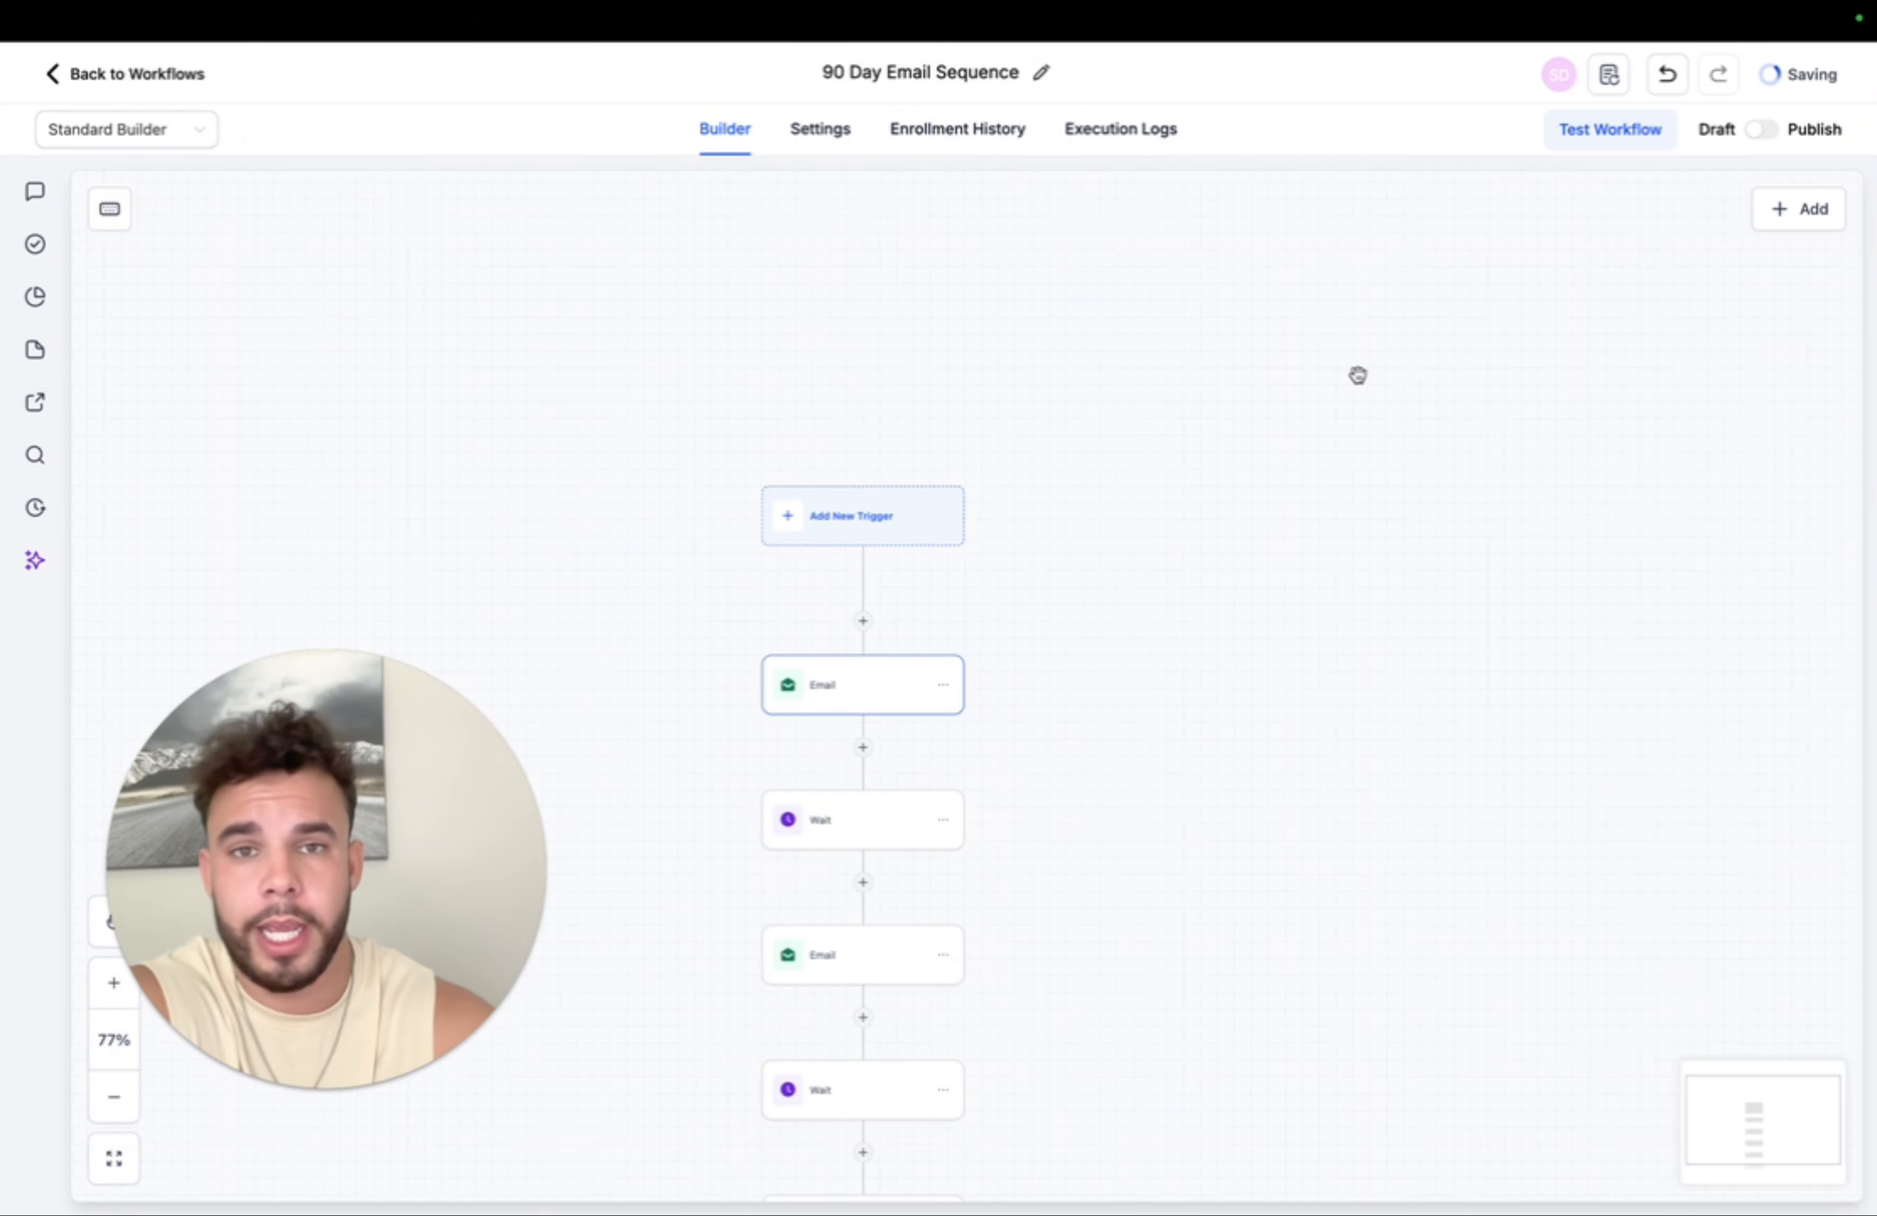
- Switch the workflow from Draft to Published, save it, and return to Workflows
left_click(1764, 131)
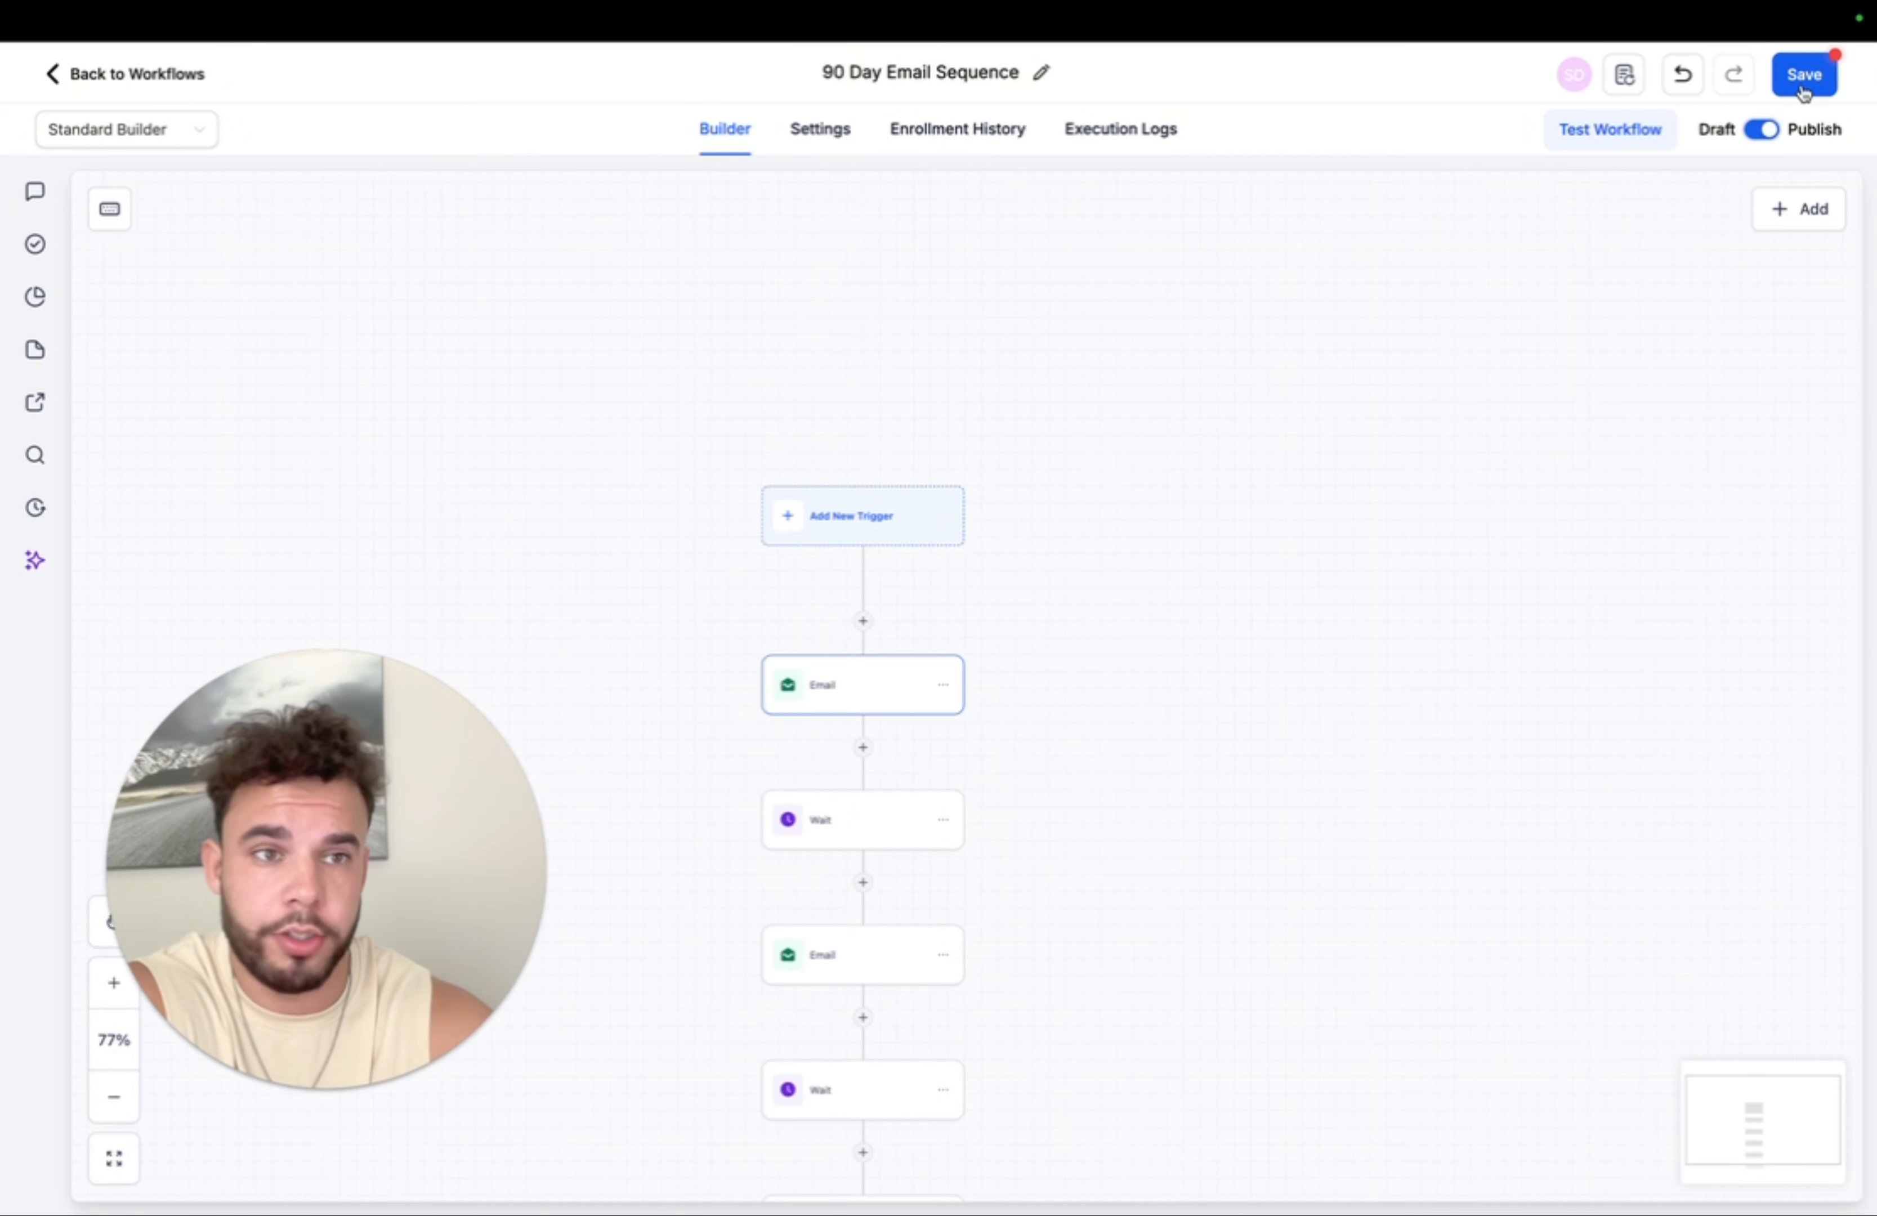
left_click(1803, 90)
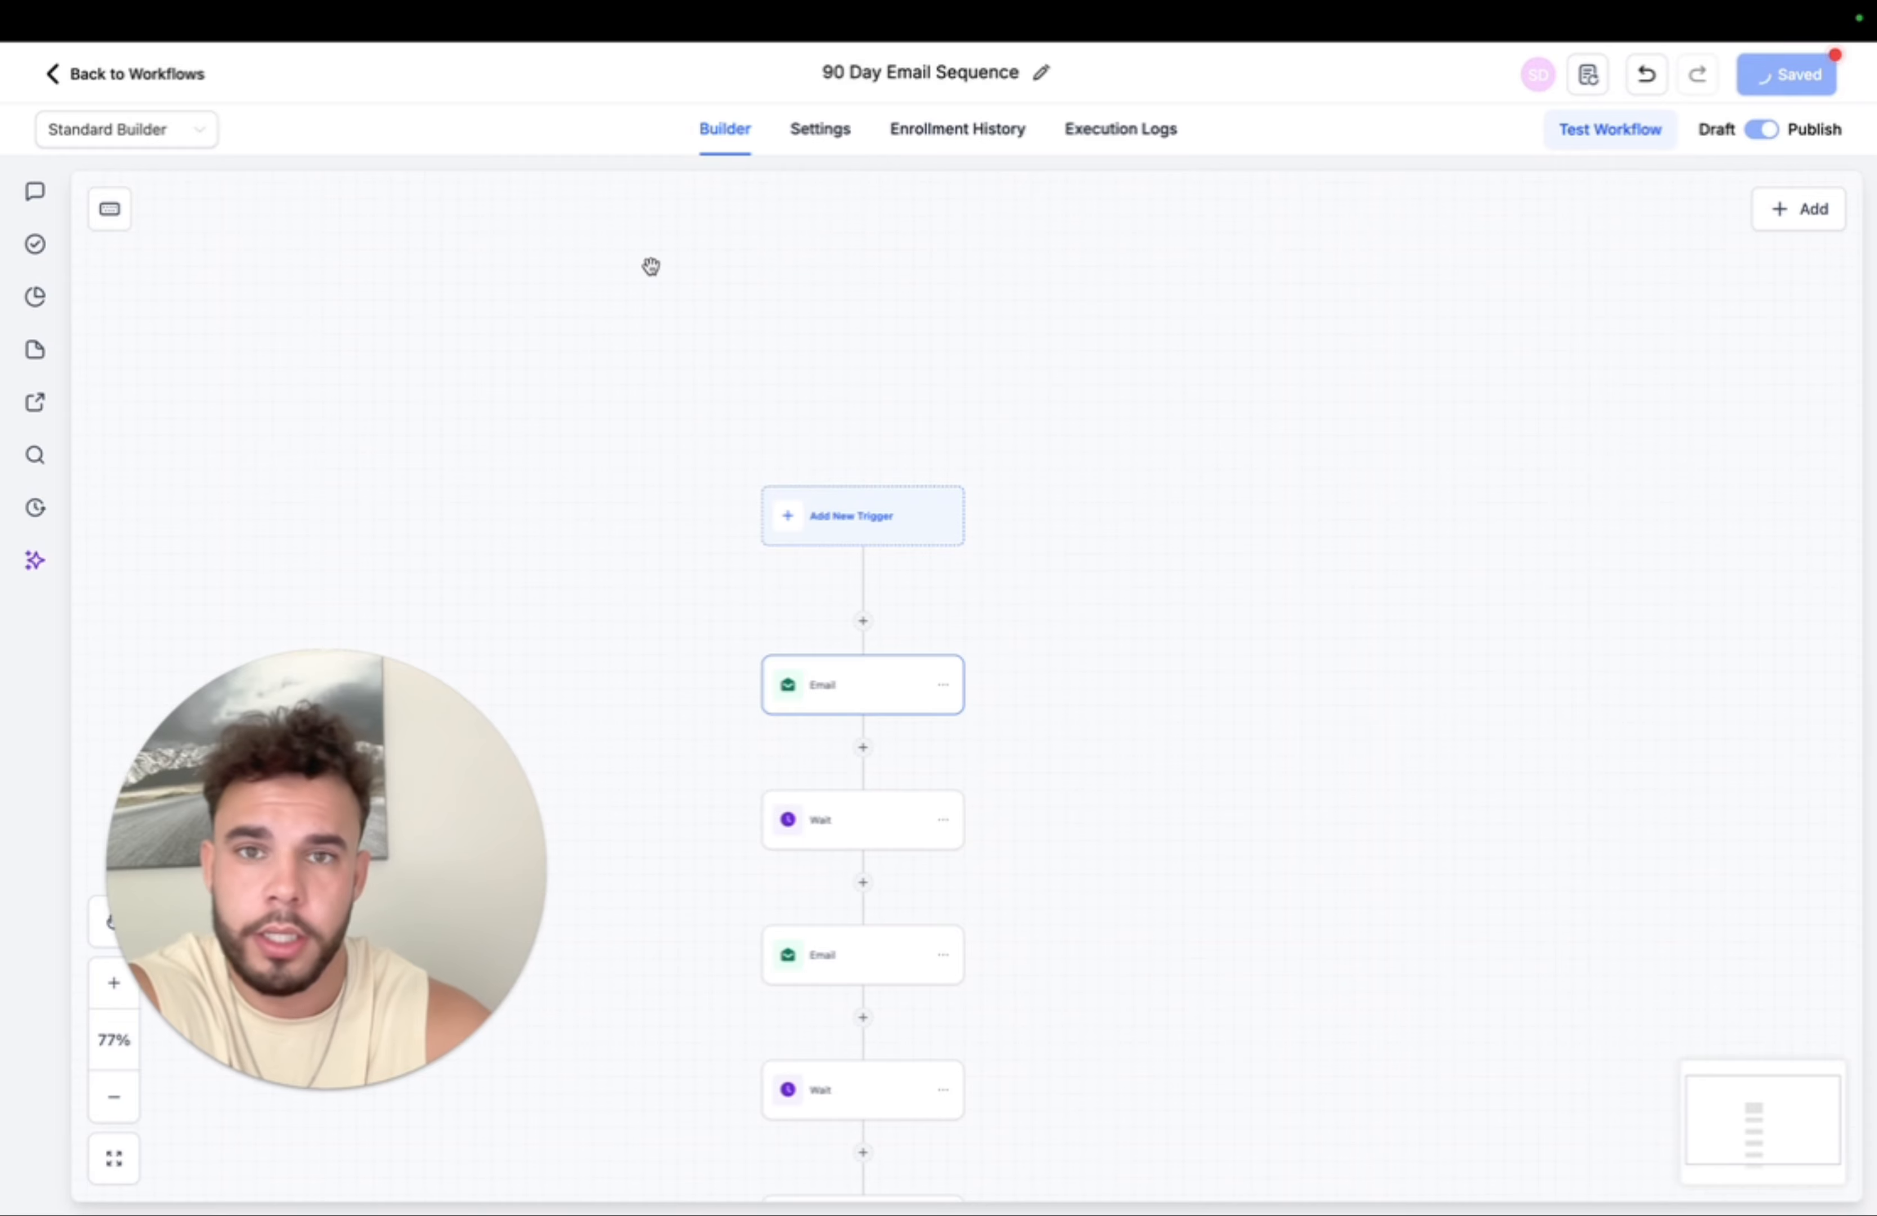
left_click(157, 75)
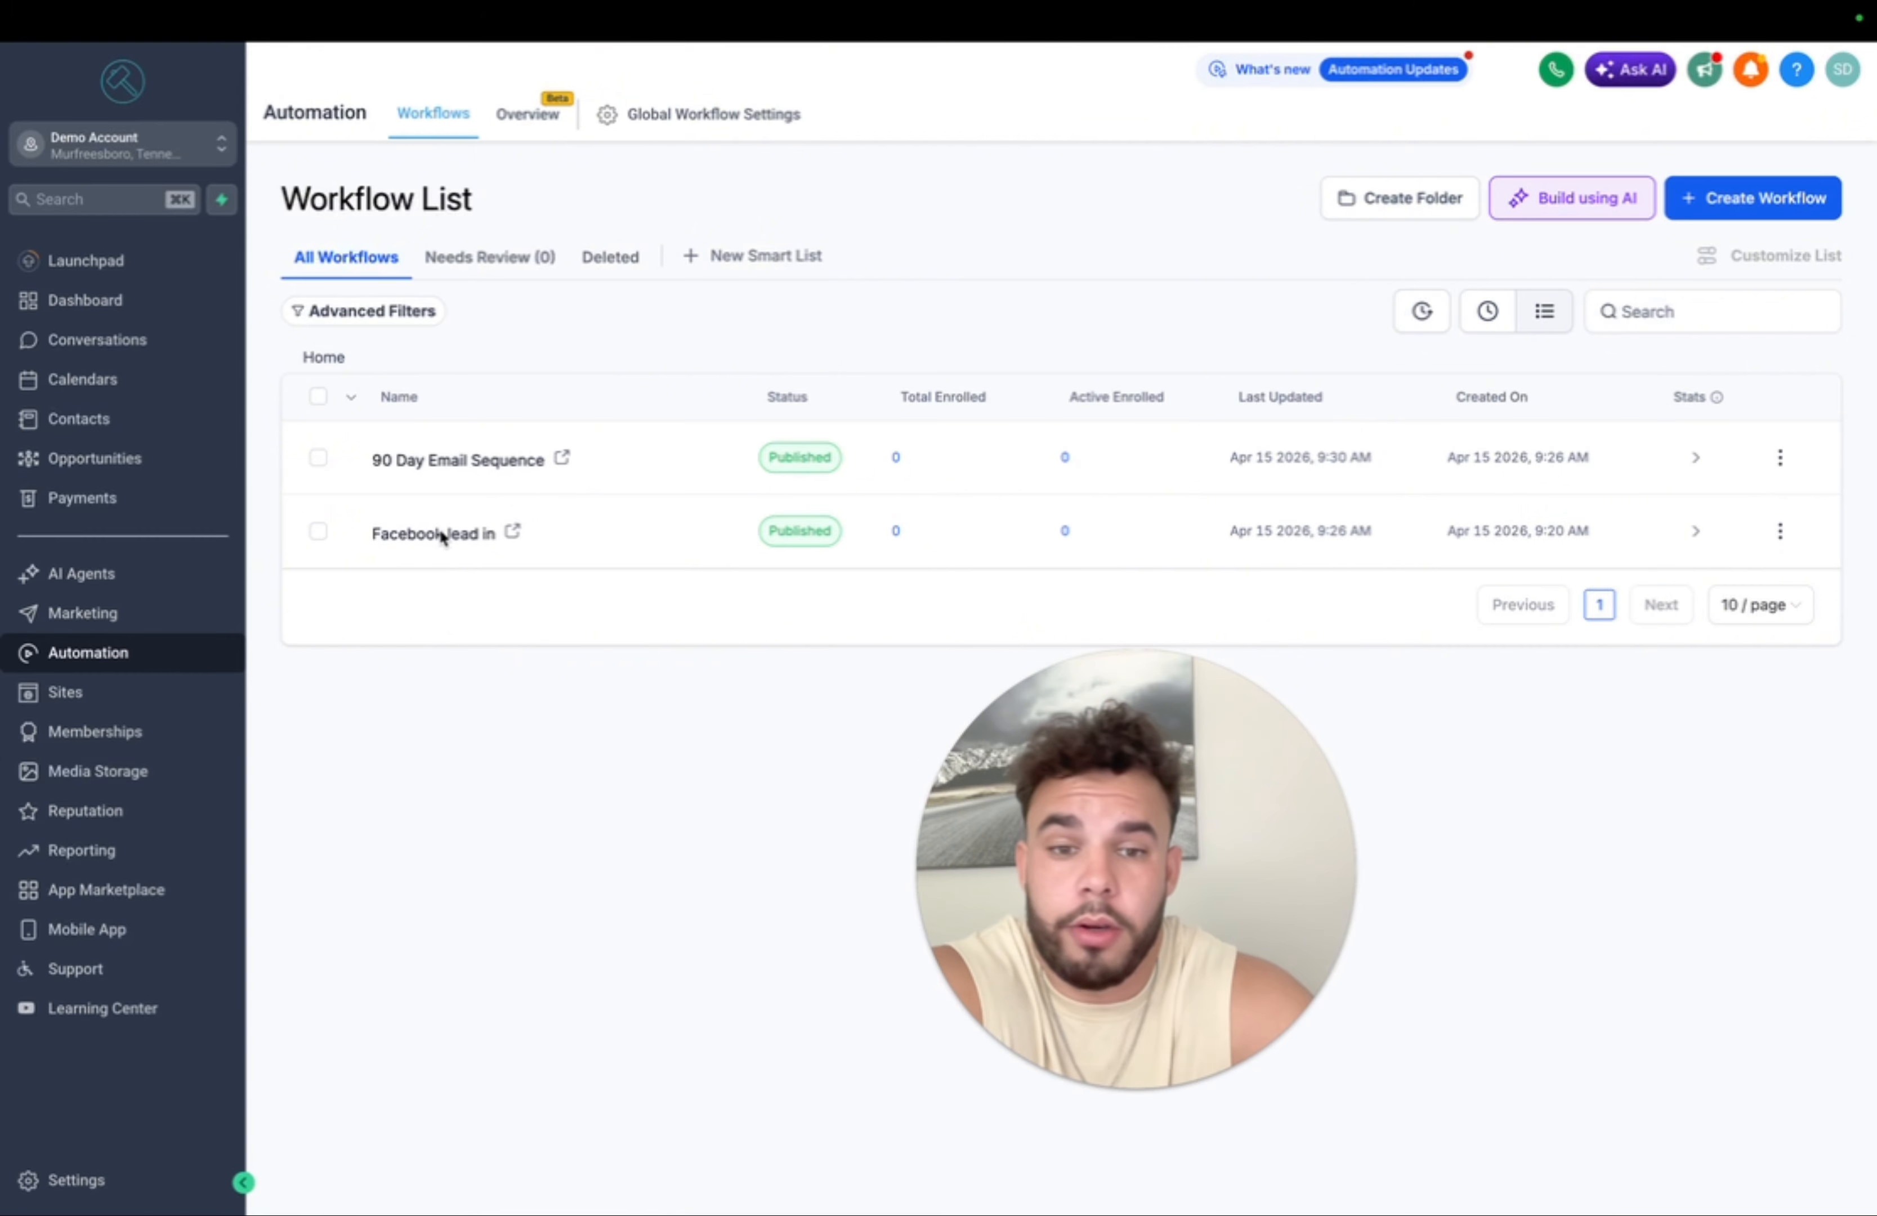
- In Facebook lead in, add a final Add To Workflow step targeting 90 Day Email Sequence, passing trigger parameters, and save
left_click(453, 534)
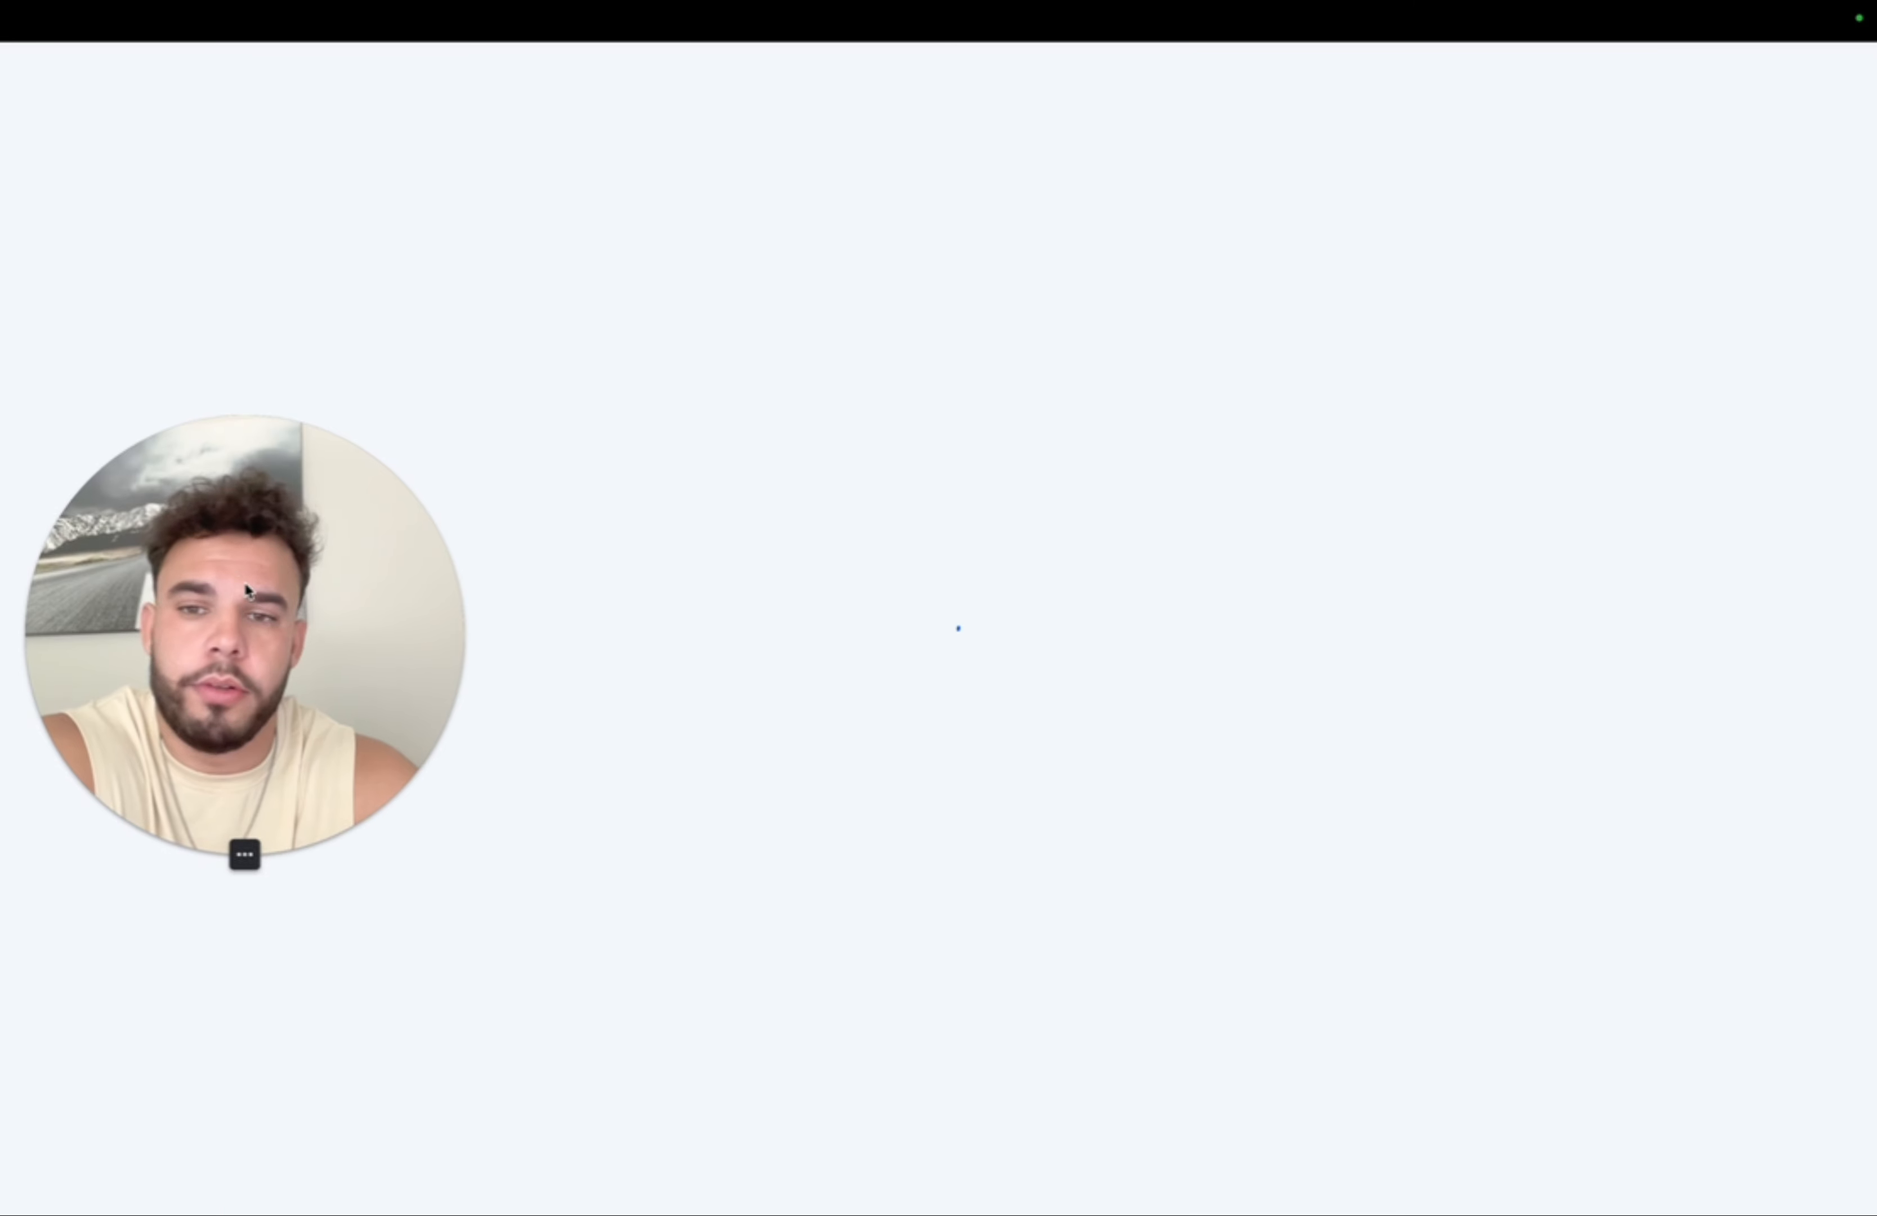
scroll(965, 572, "down", 10)
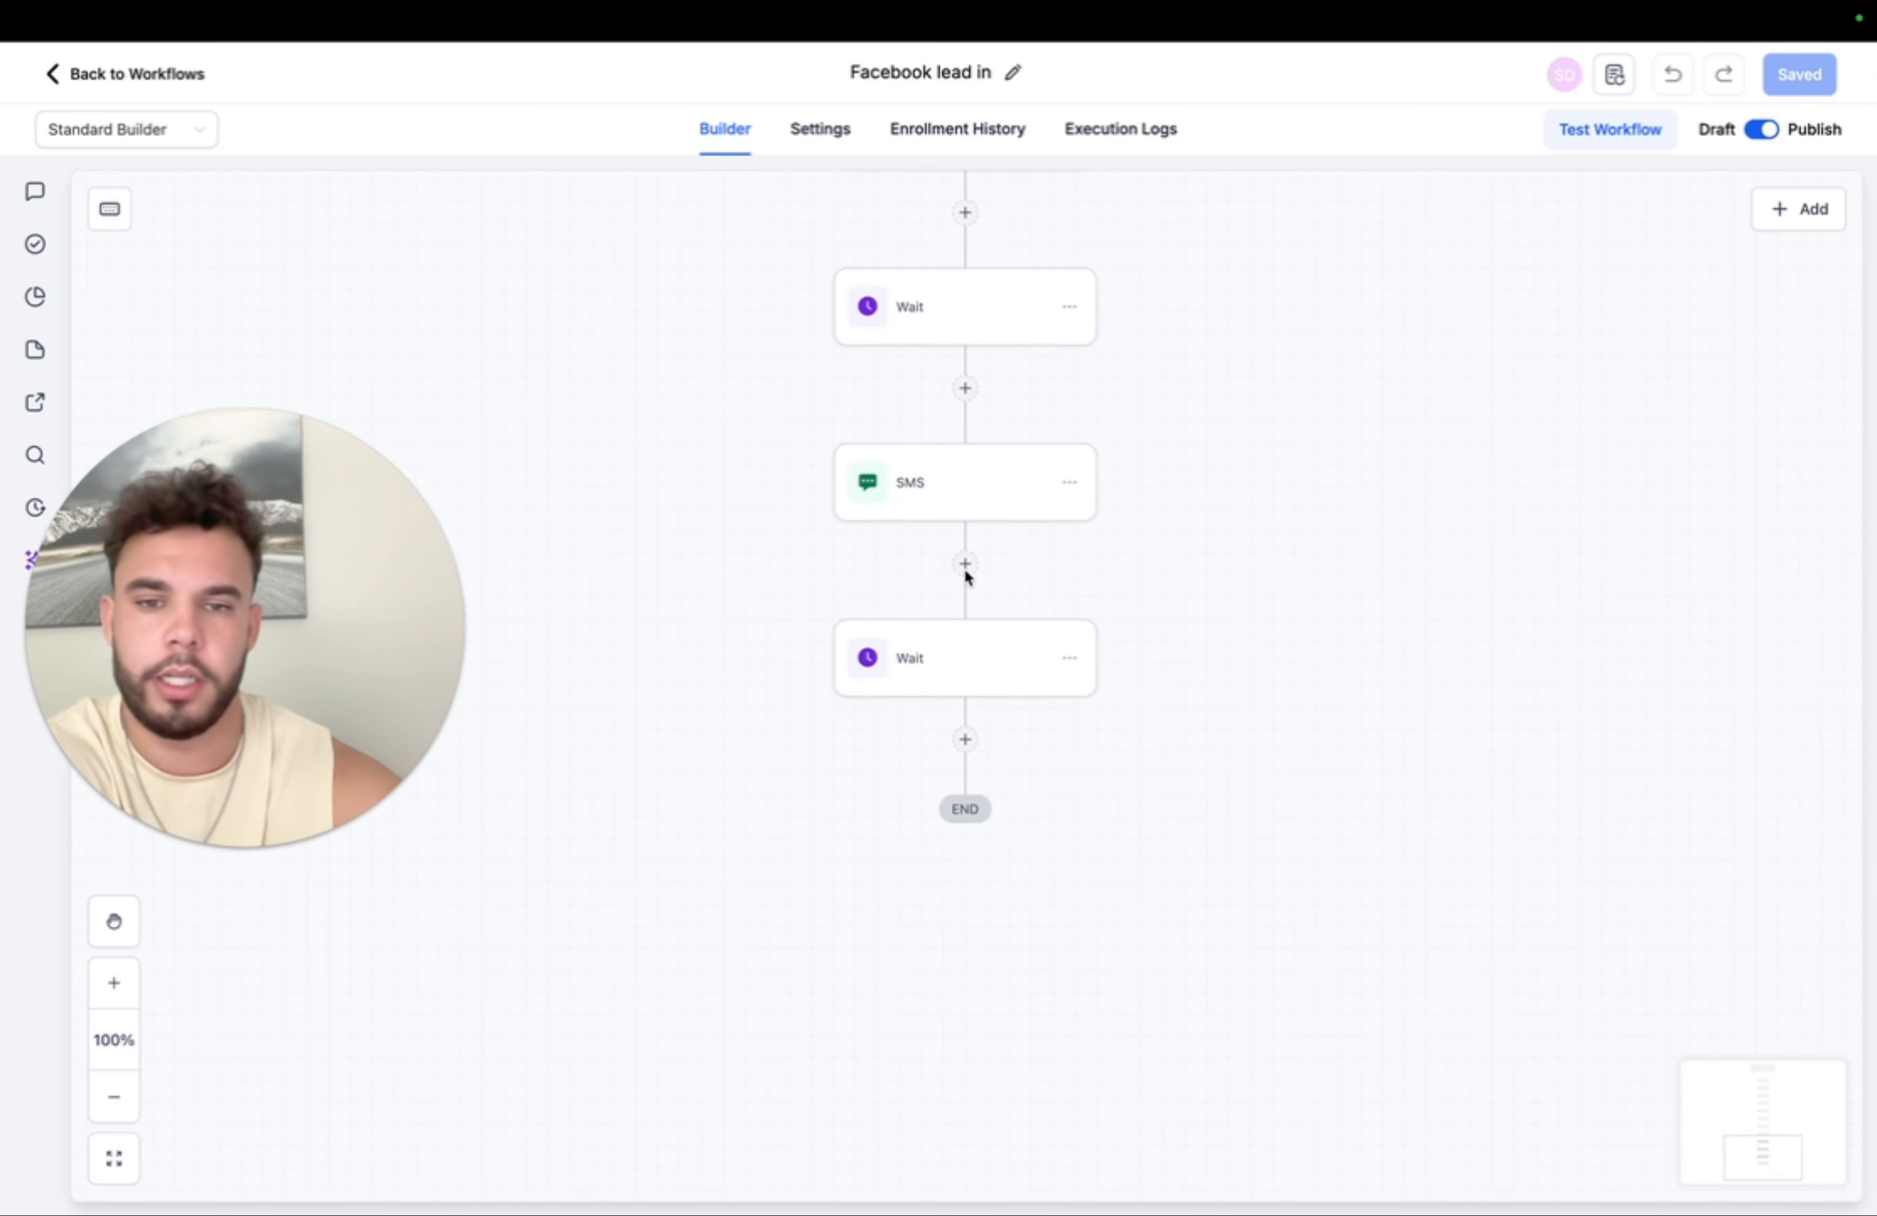
scroll(967, 576, "up", 2)
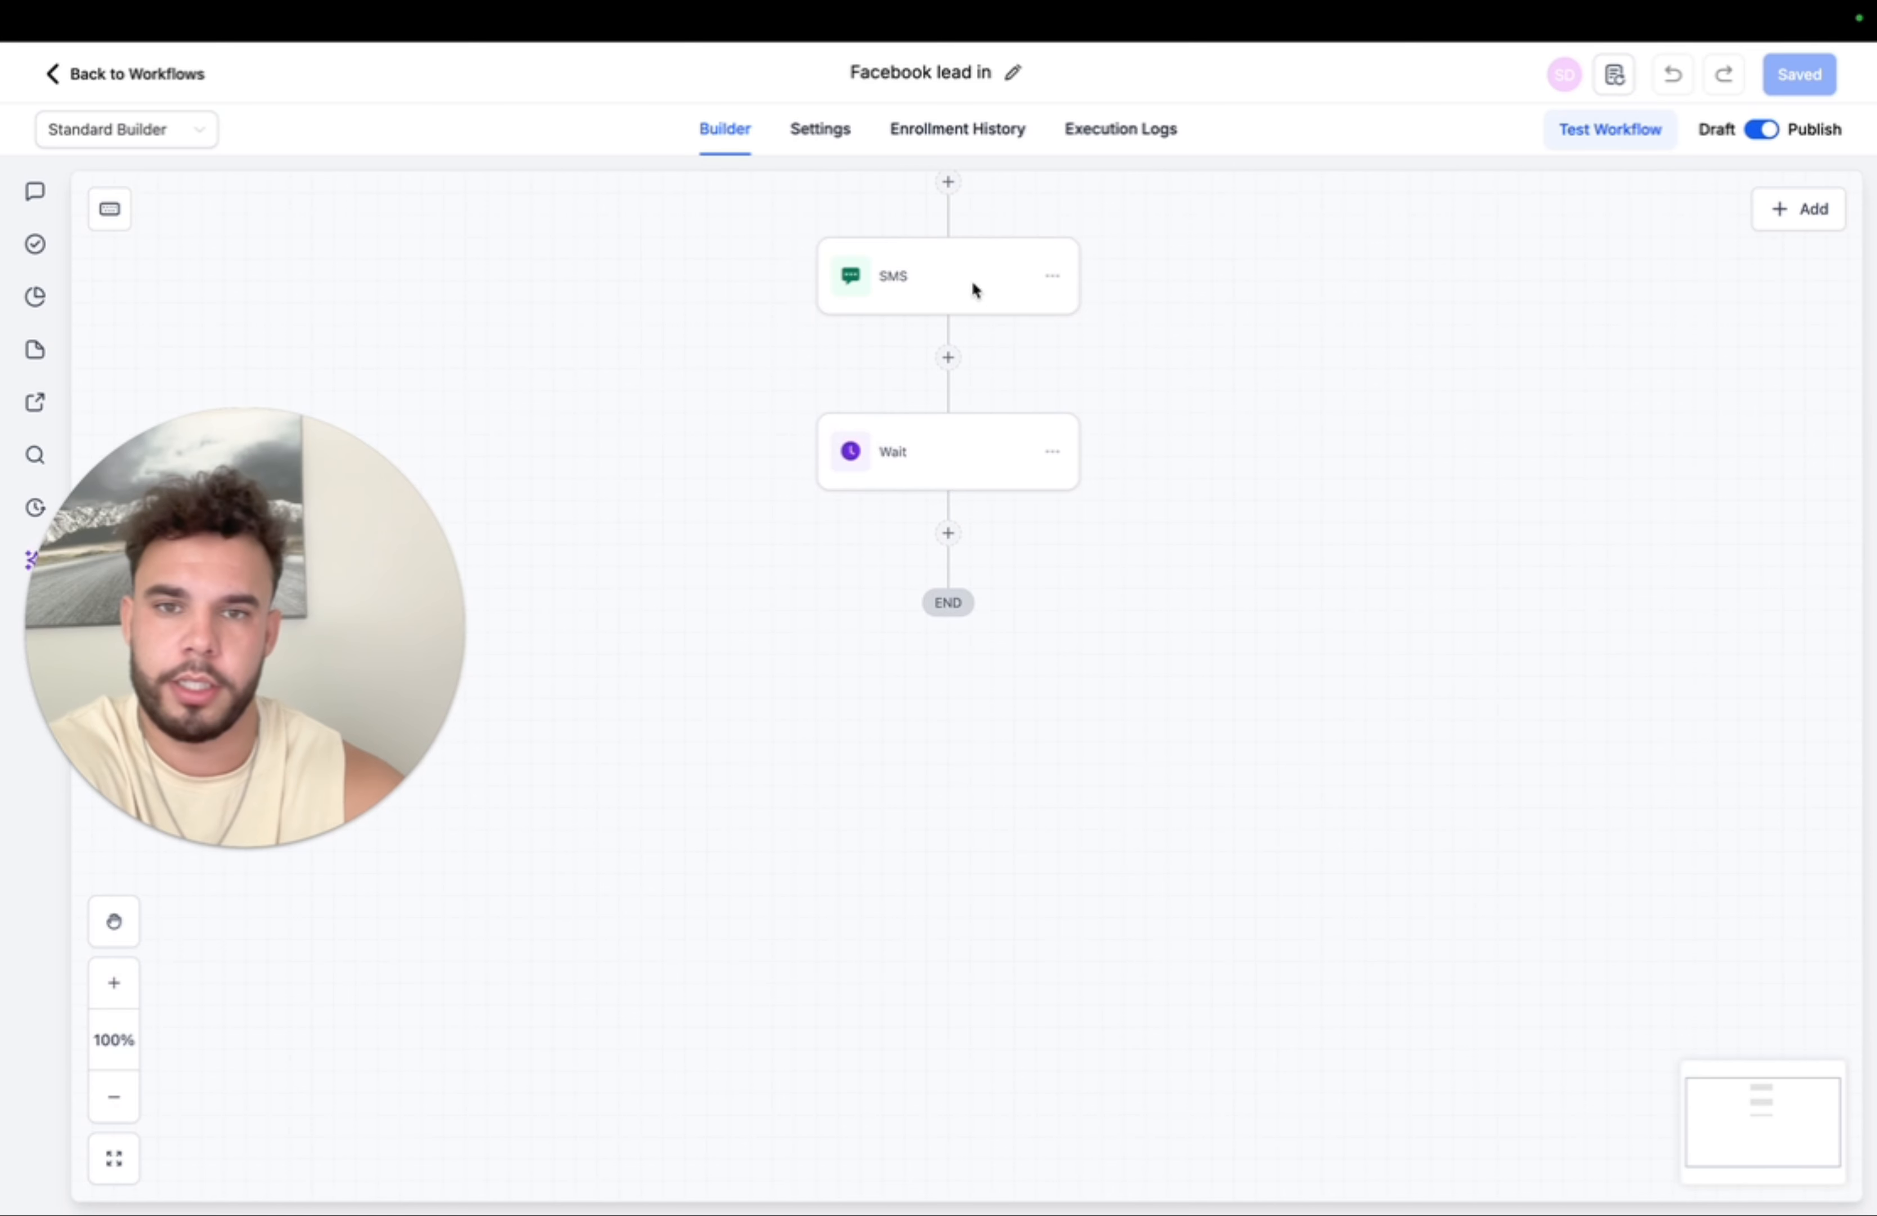
left_click(948, 533)
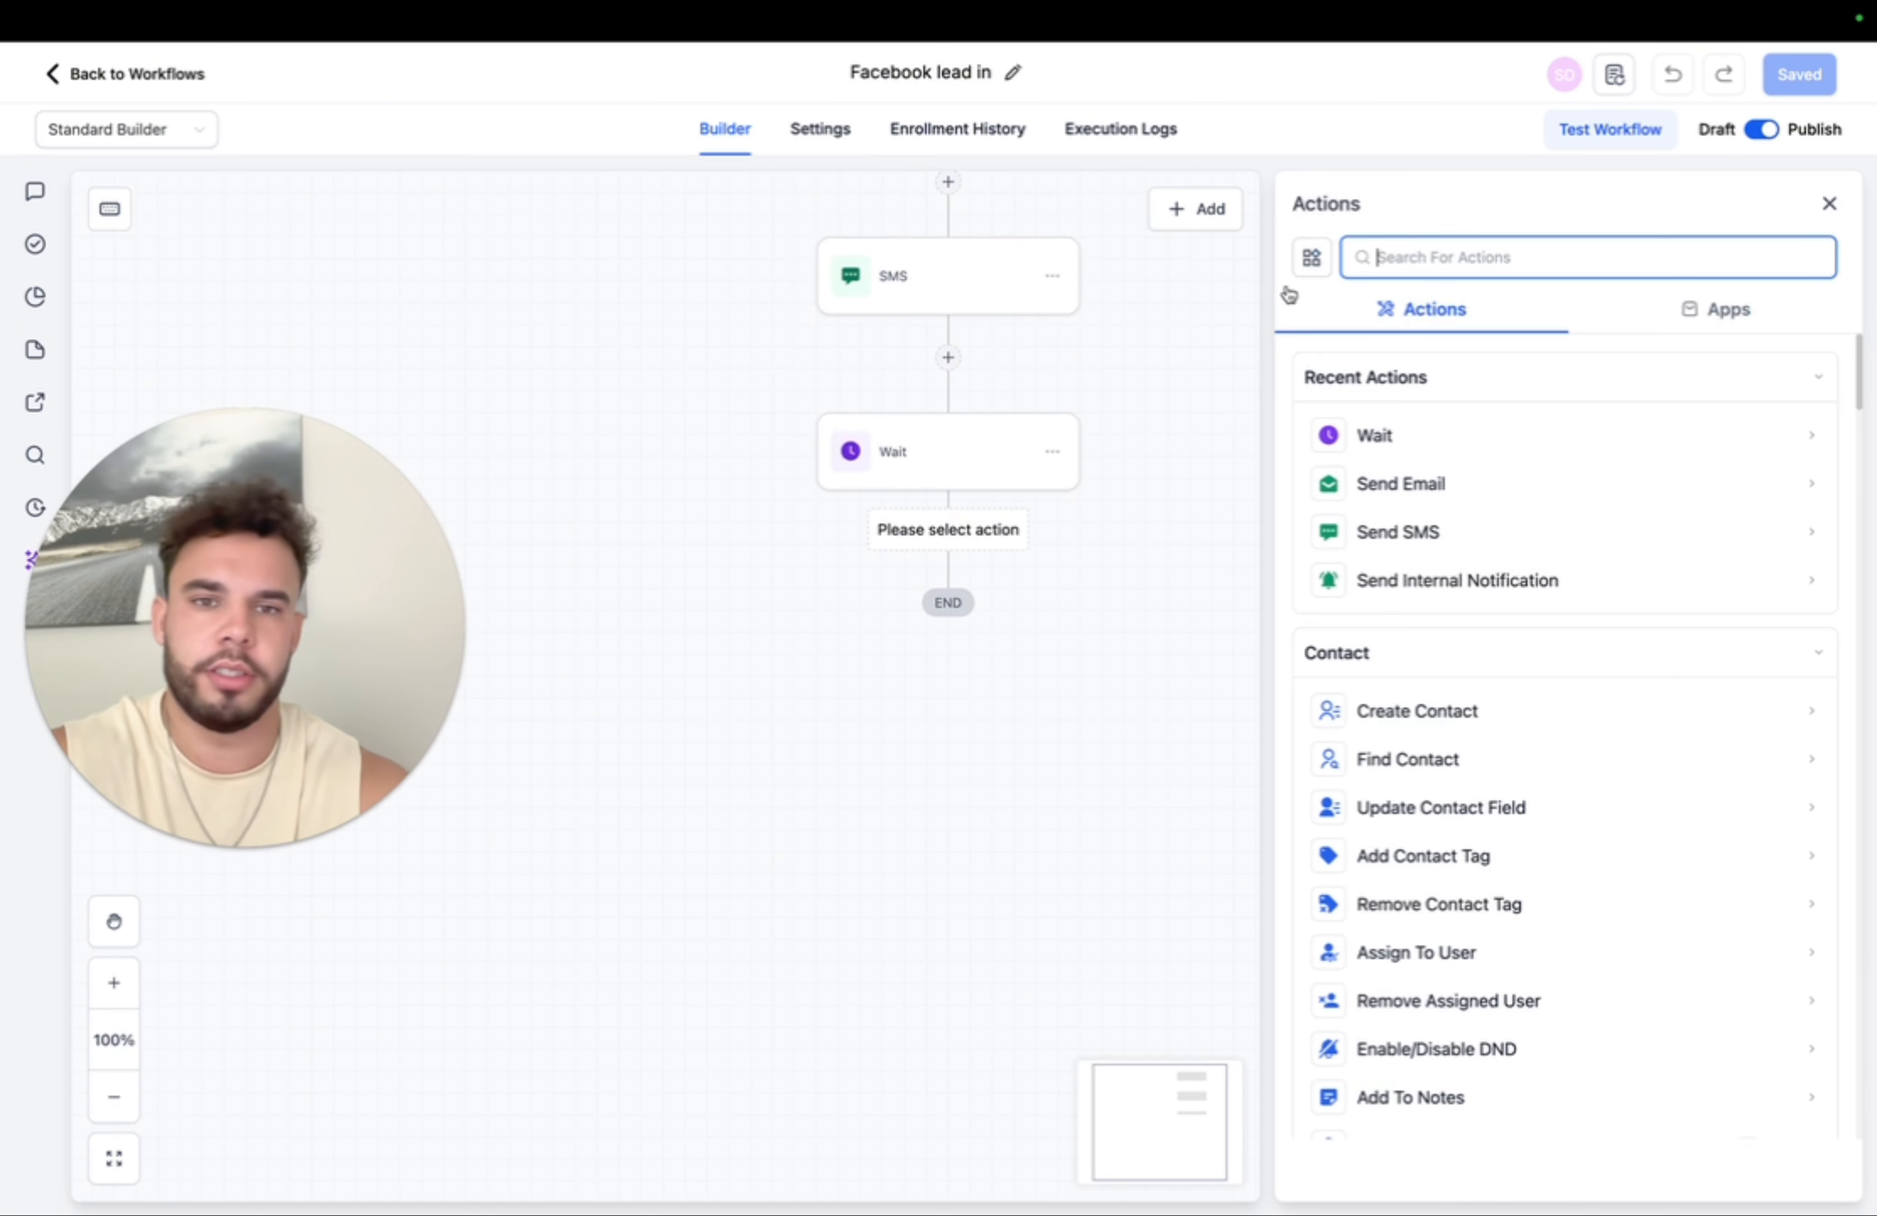
type("work")
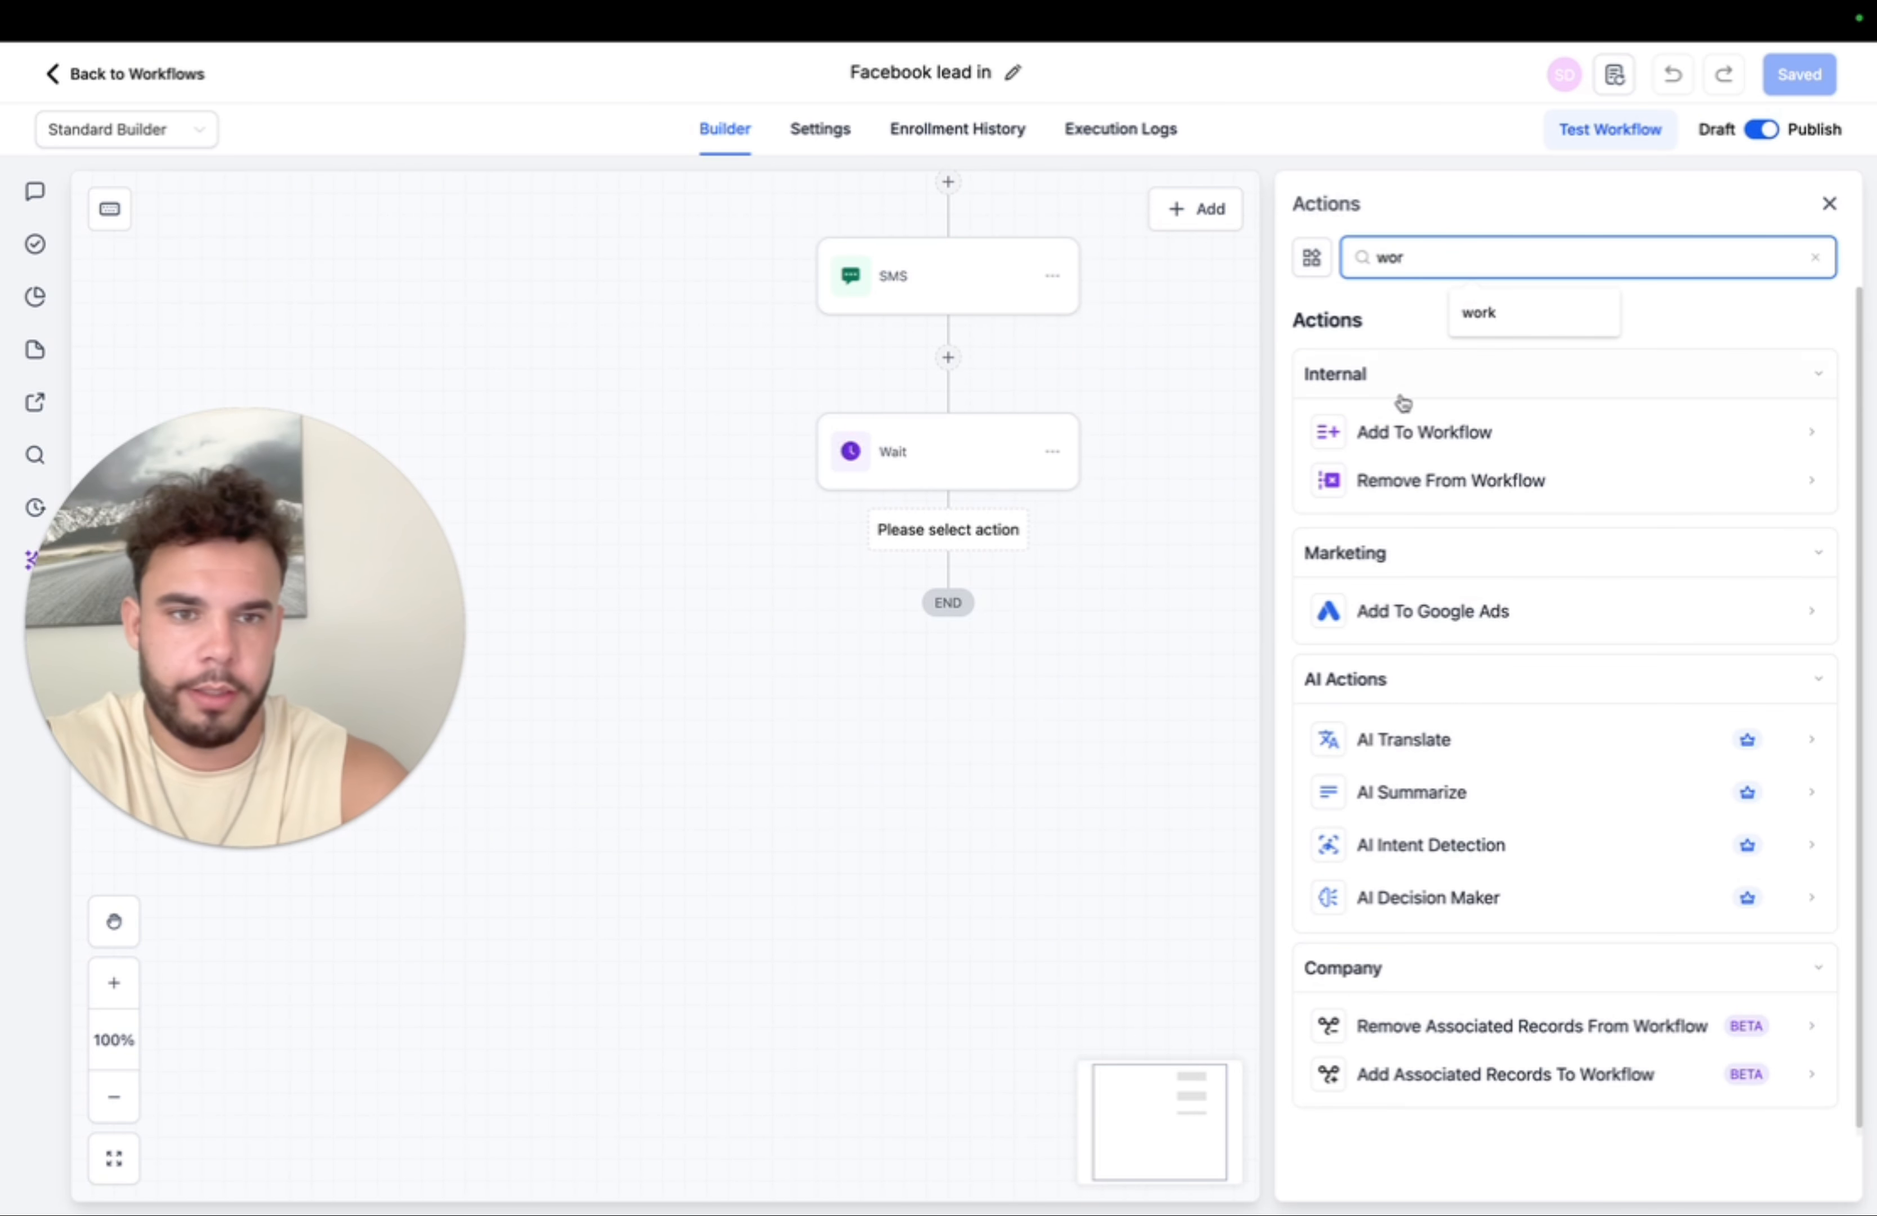
left_click(1405, 416)
left_click(1361, 437)
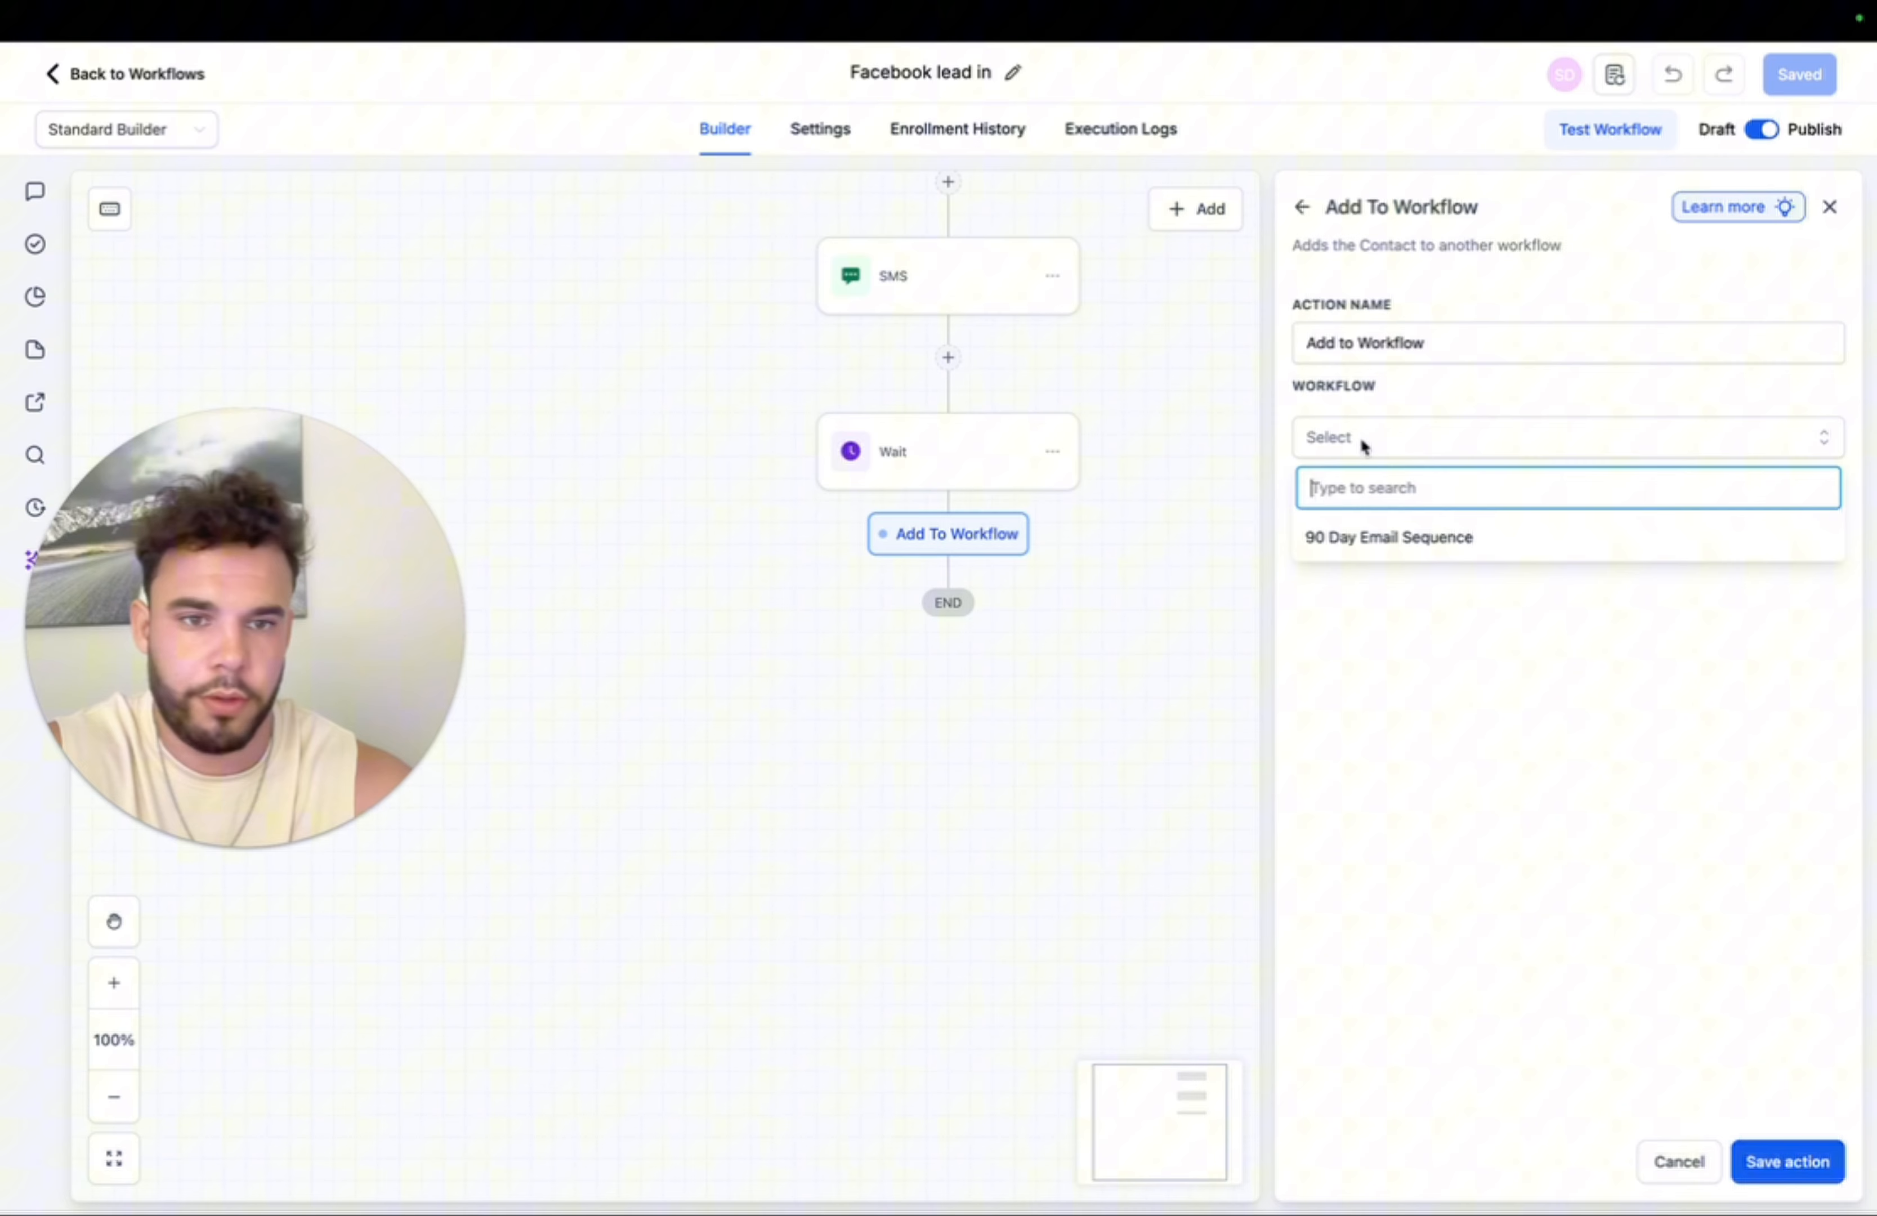
left_click(1345, 537)
left_click(1309, 523)
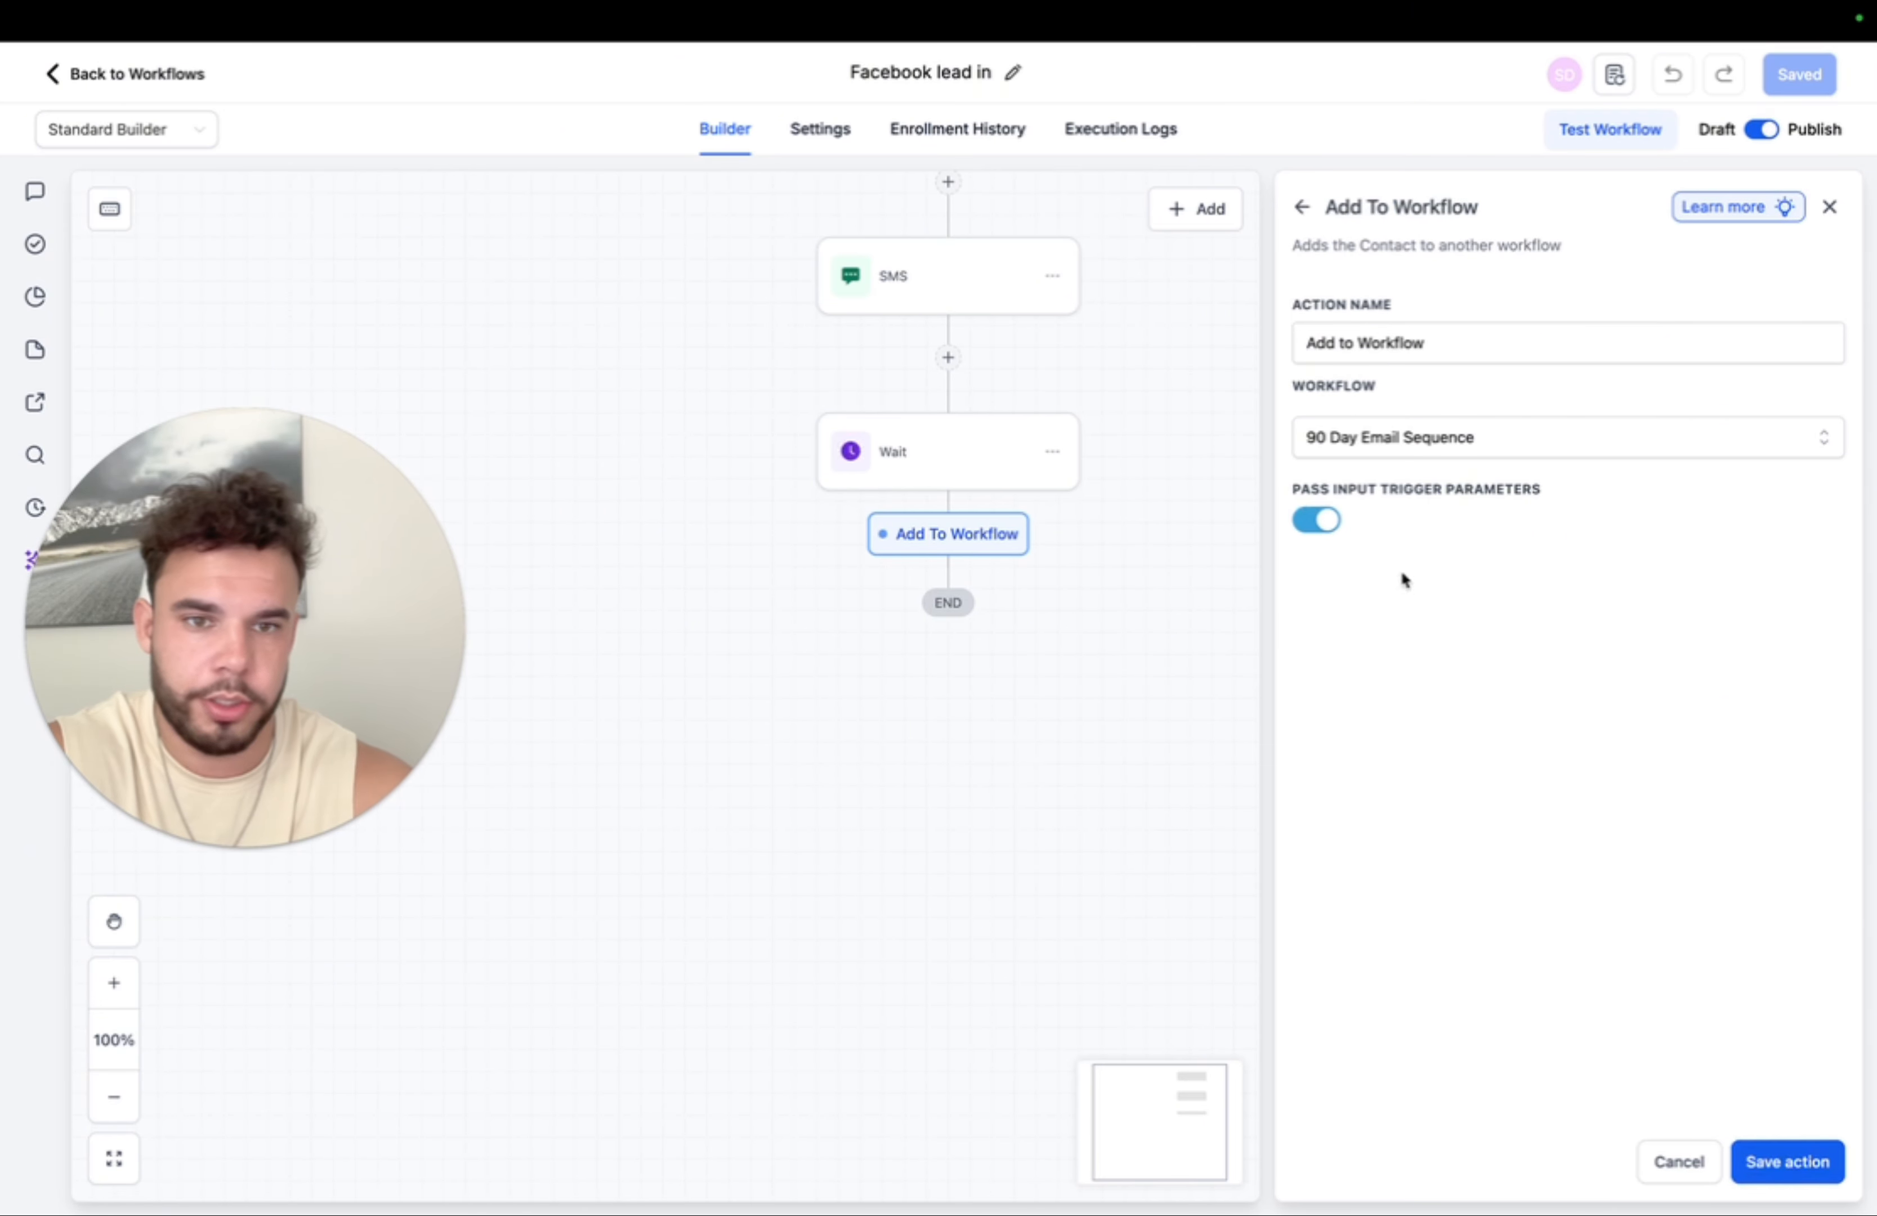
left_click(1770, 1159)
left_click(1800, 74)
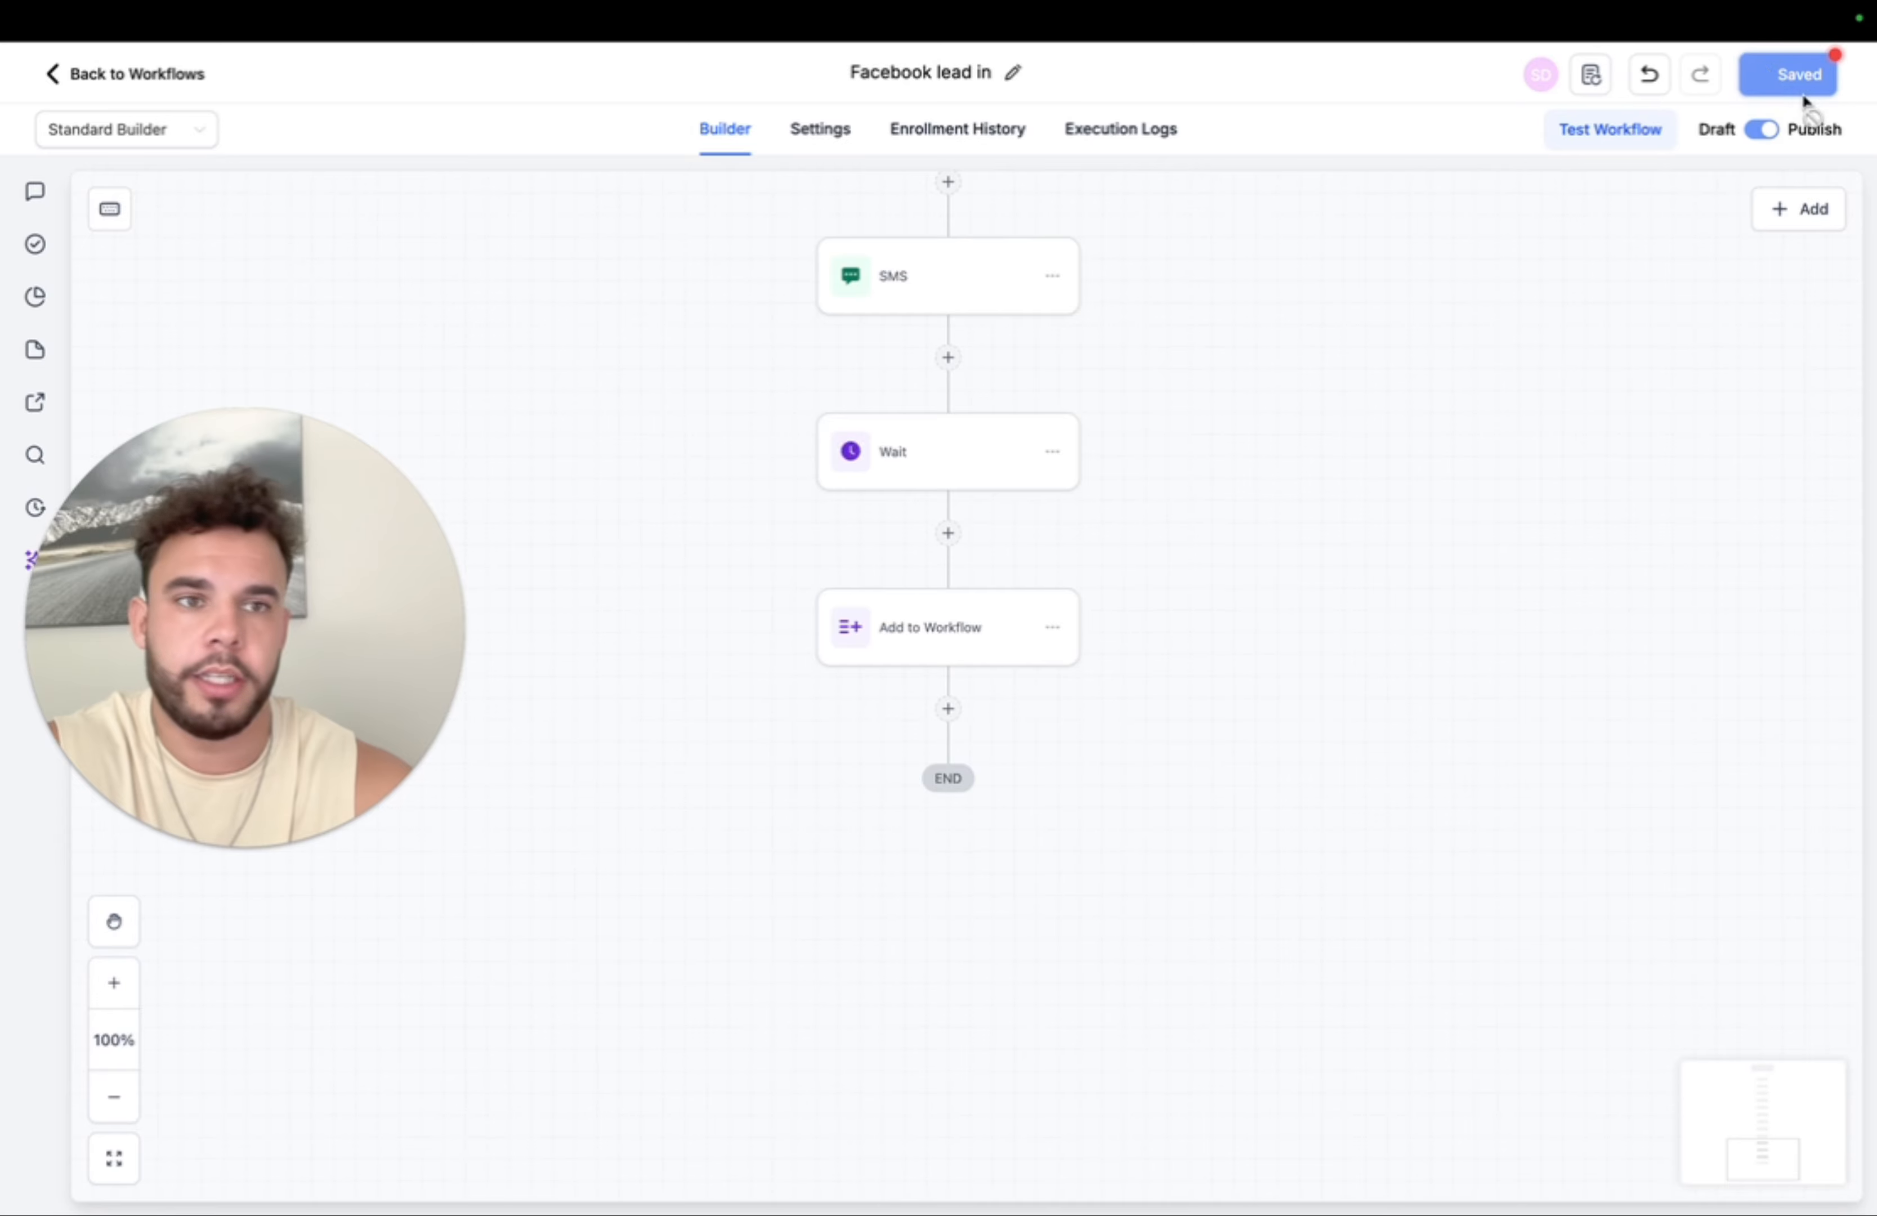
scroll(960, 509, "down", 10)
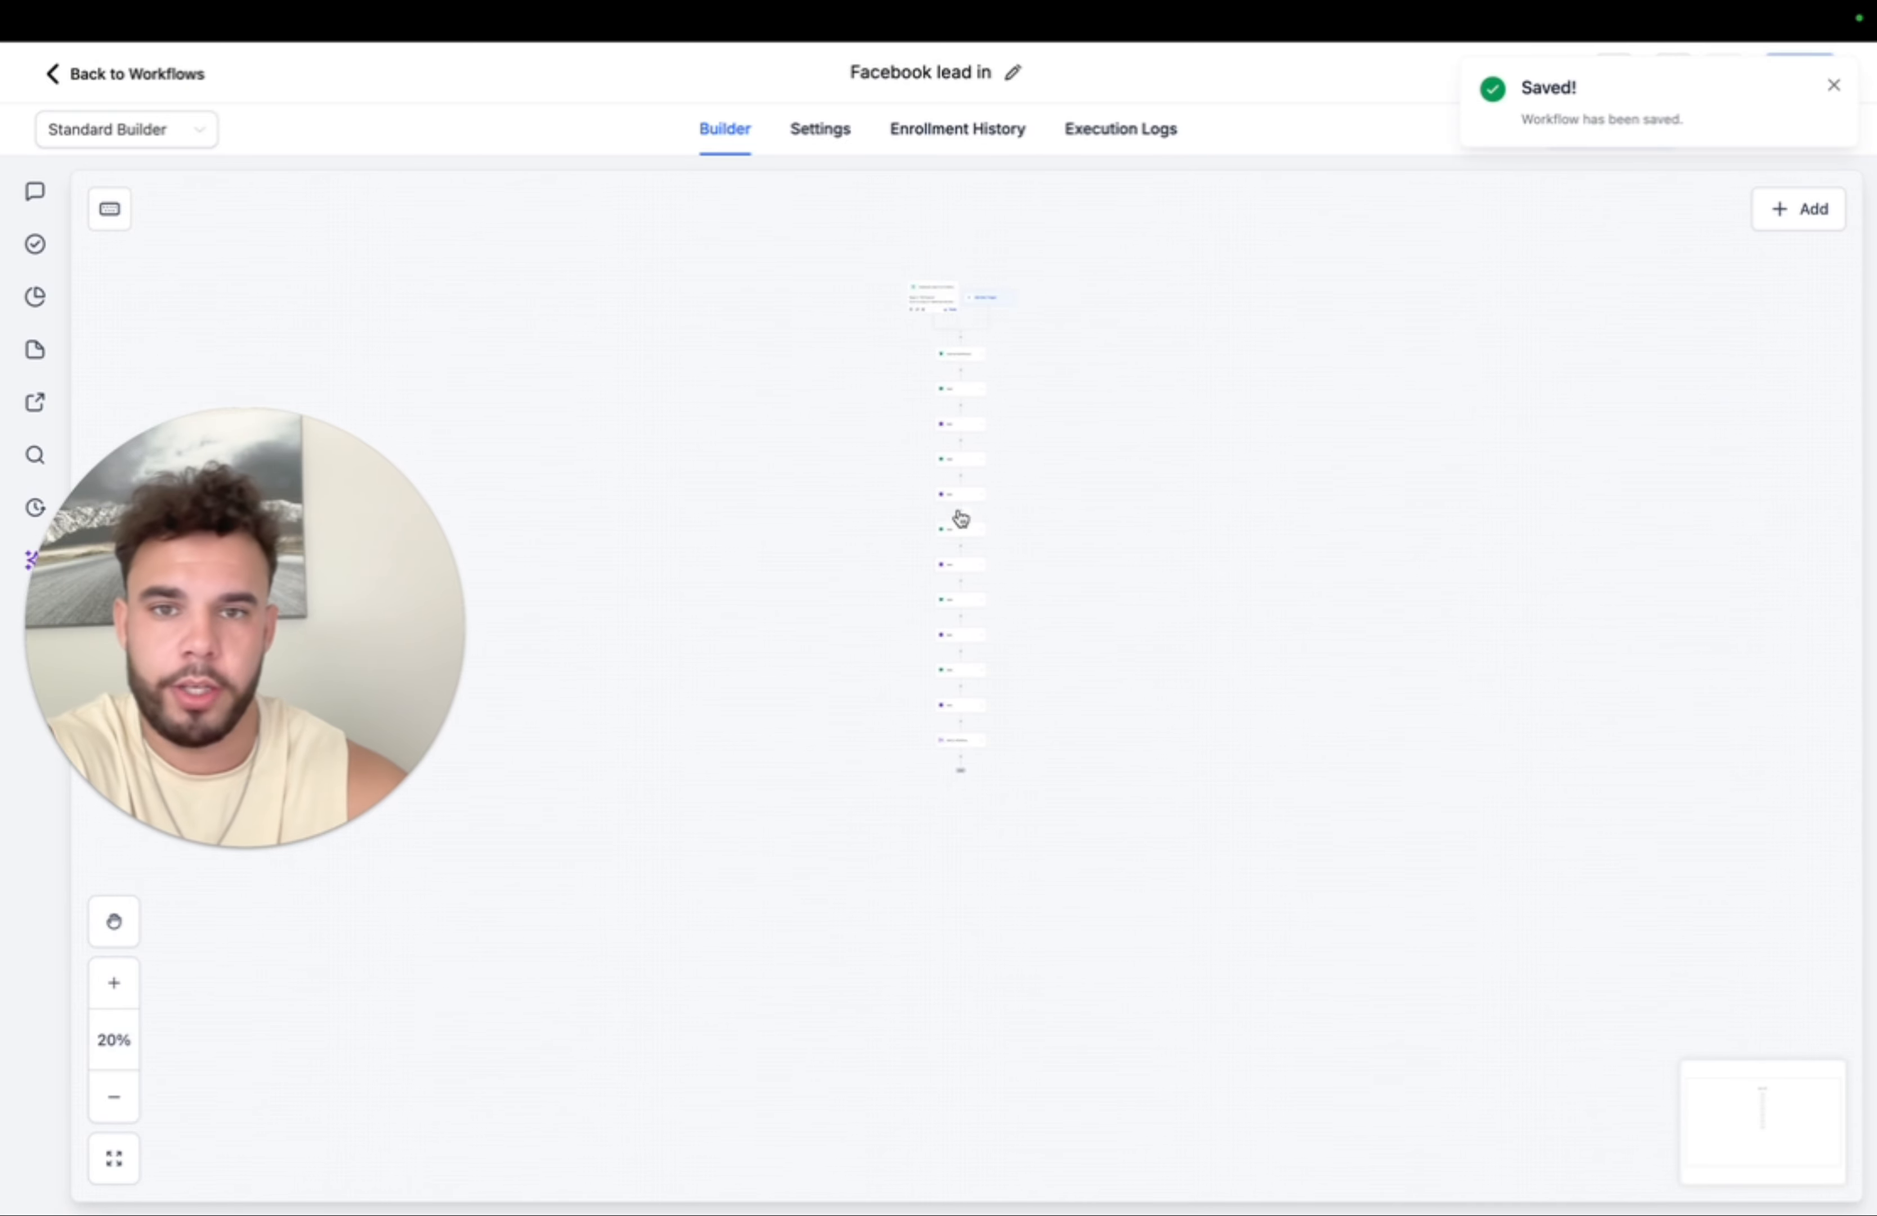
- Leave the Facebook lead in builder and review both Published workflows in the Workflow List
left_click(171, 75)
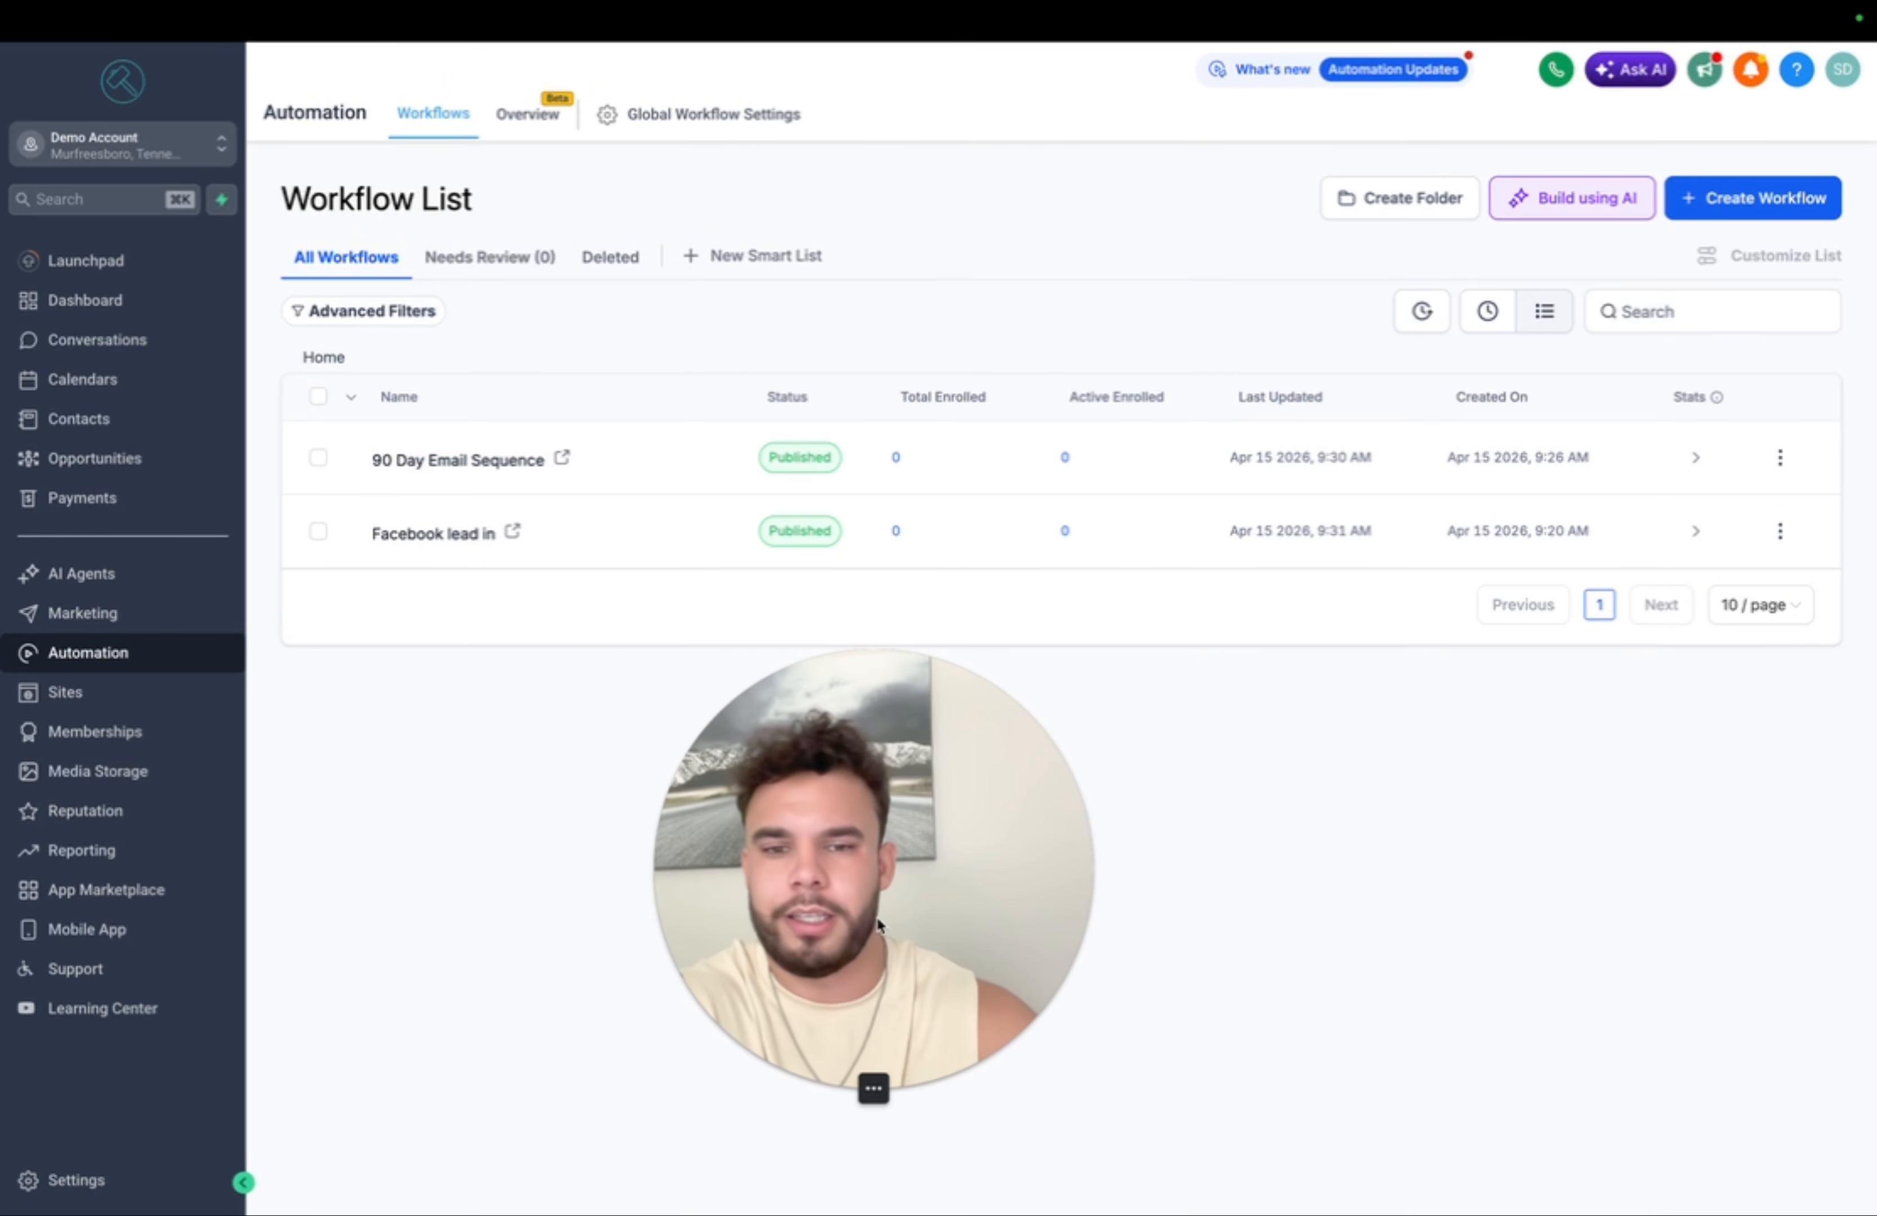
left_click_drag(876, 935, 1618, 935)
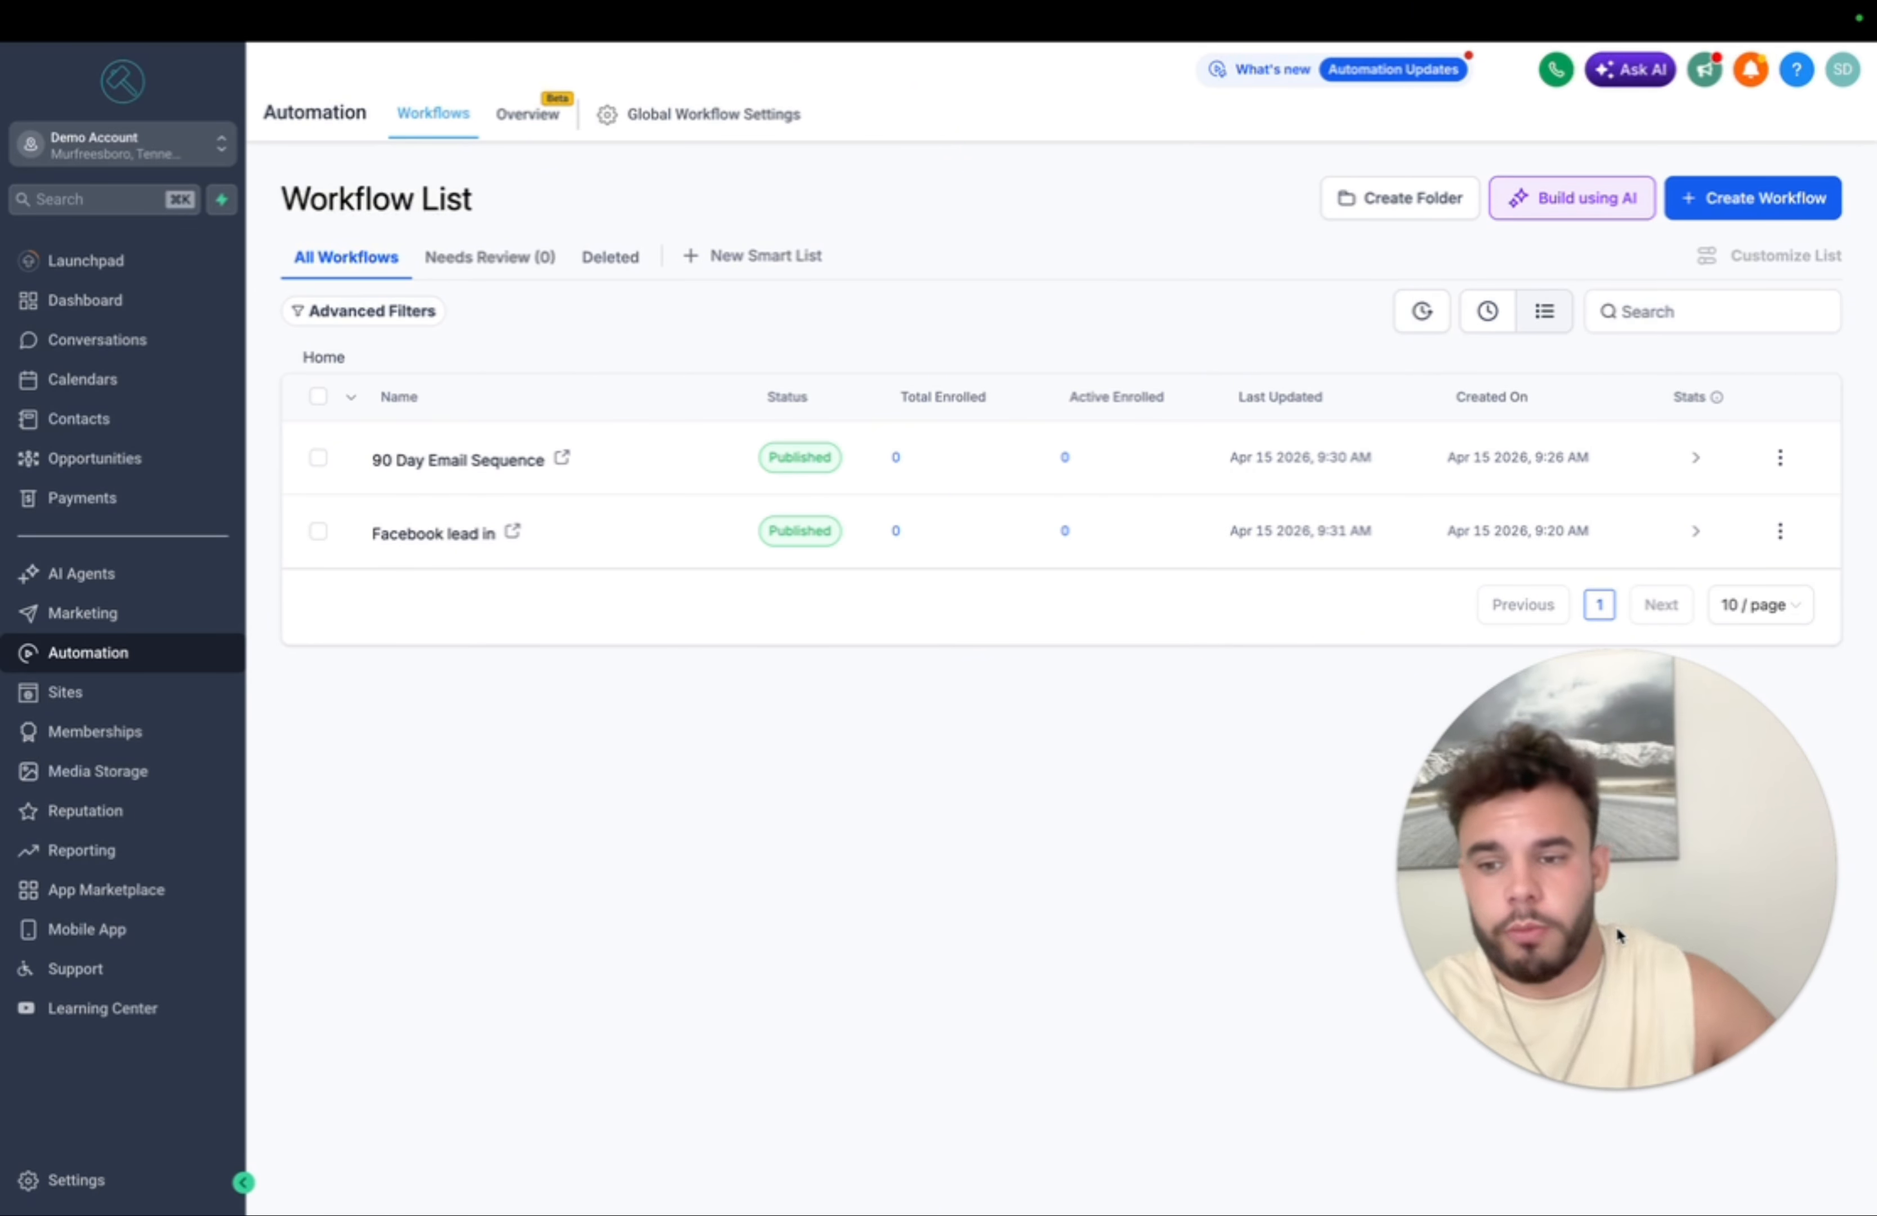
- Look over the Phone System settings, then head back to the Automation workflows list
left_click(77, 1179)
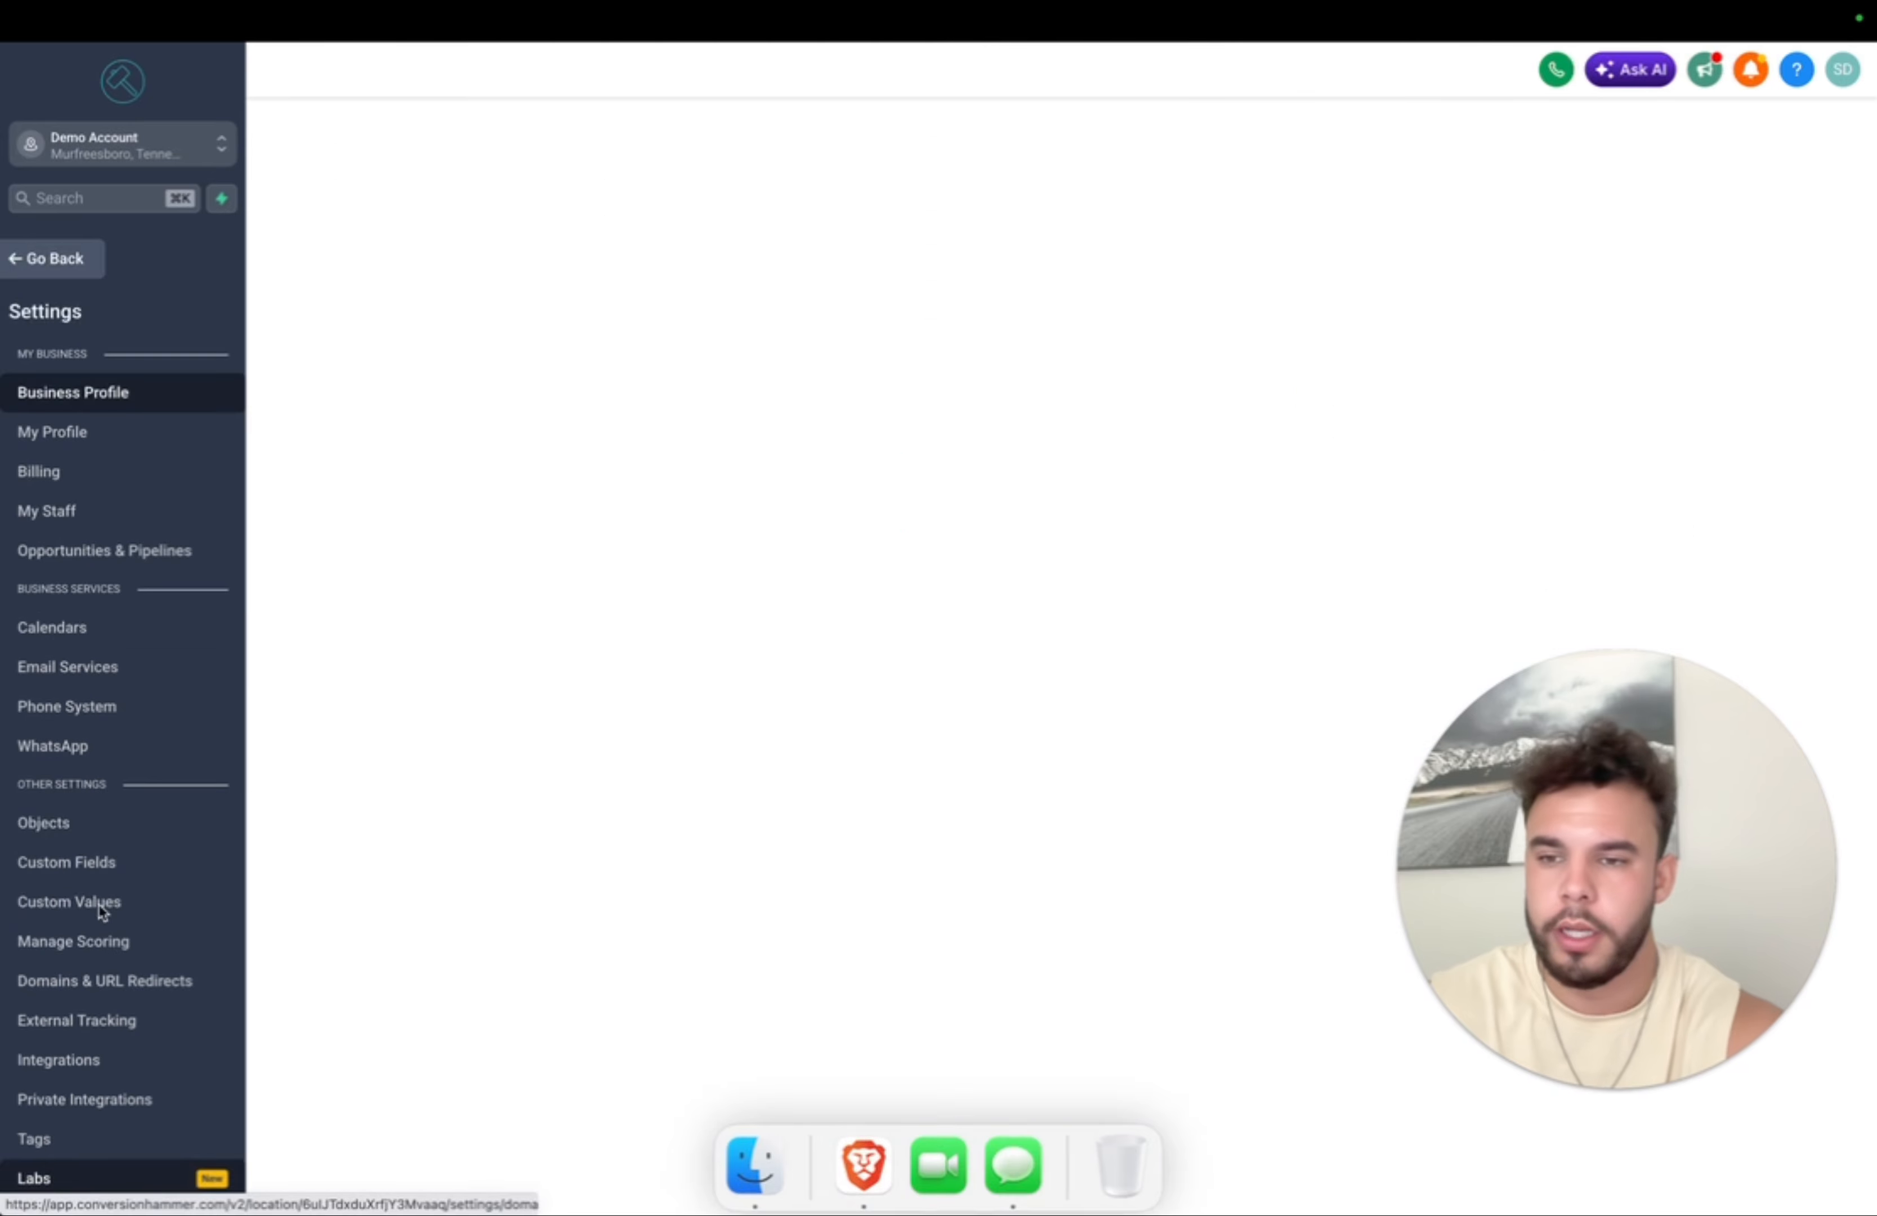
left_click(118, 705)
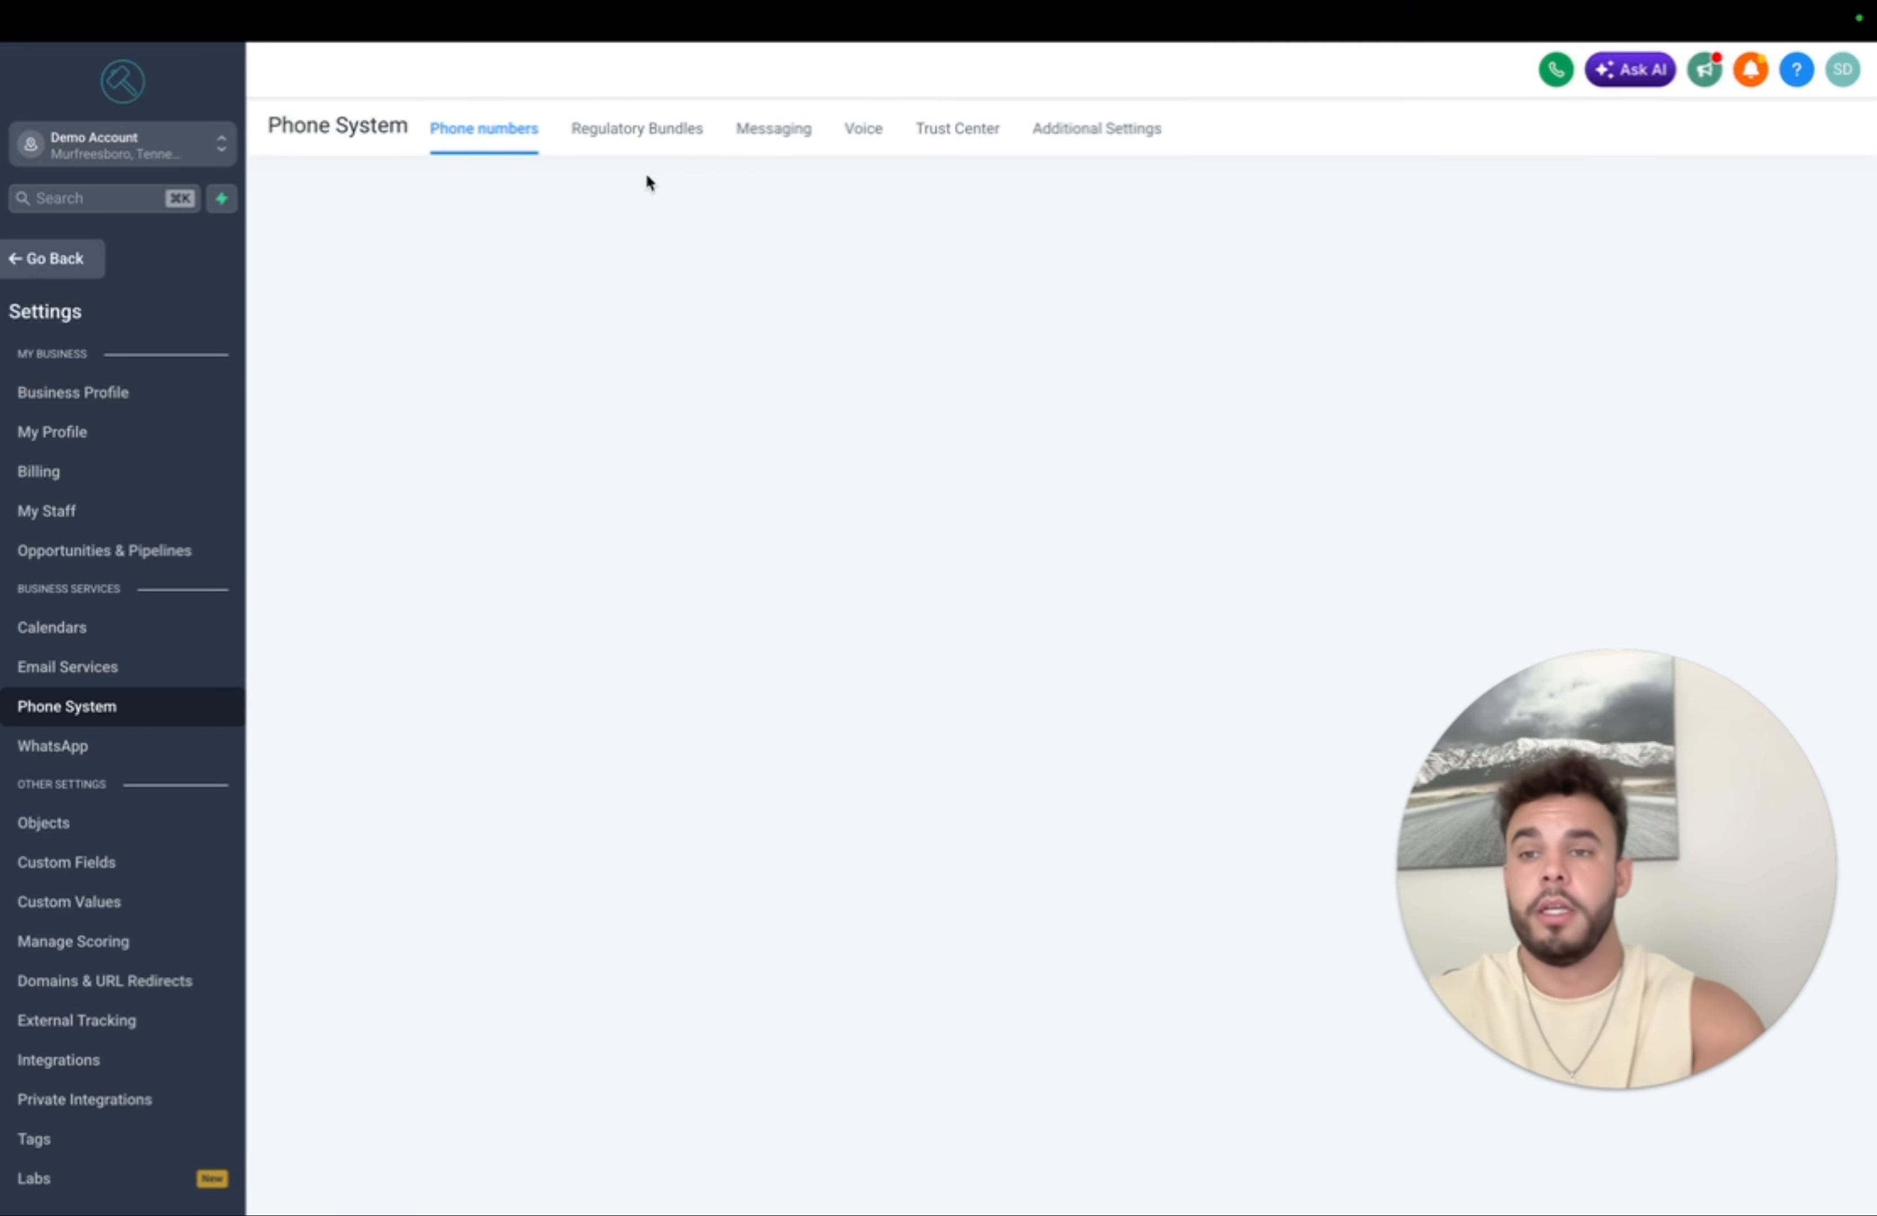
left_click(55, 259)
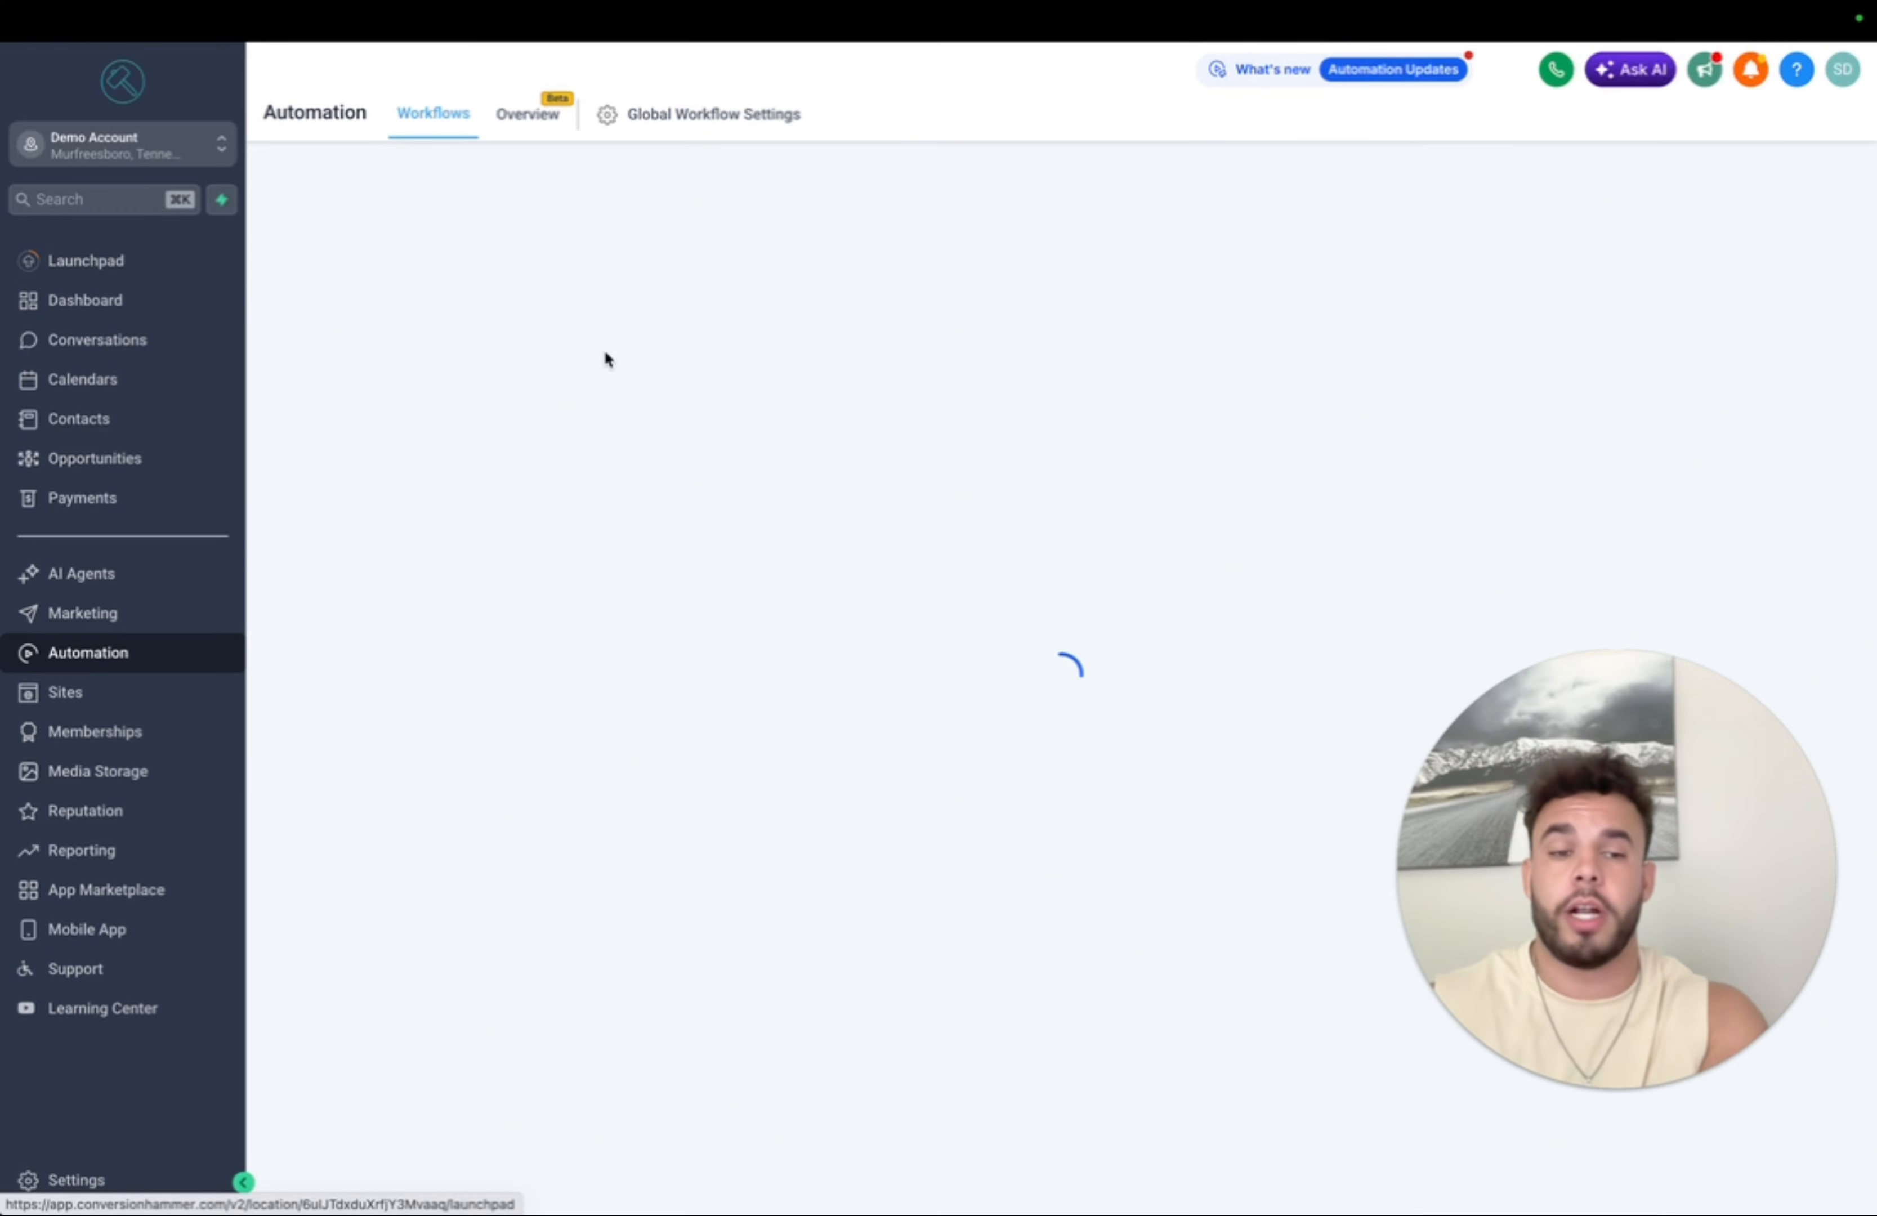